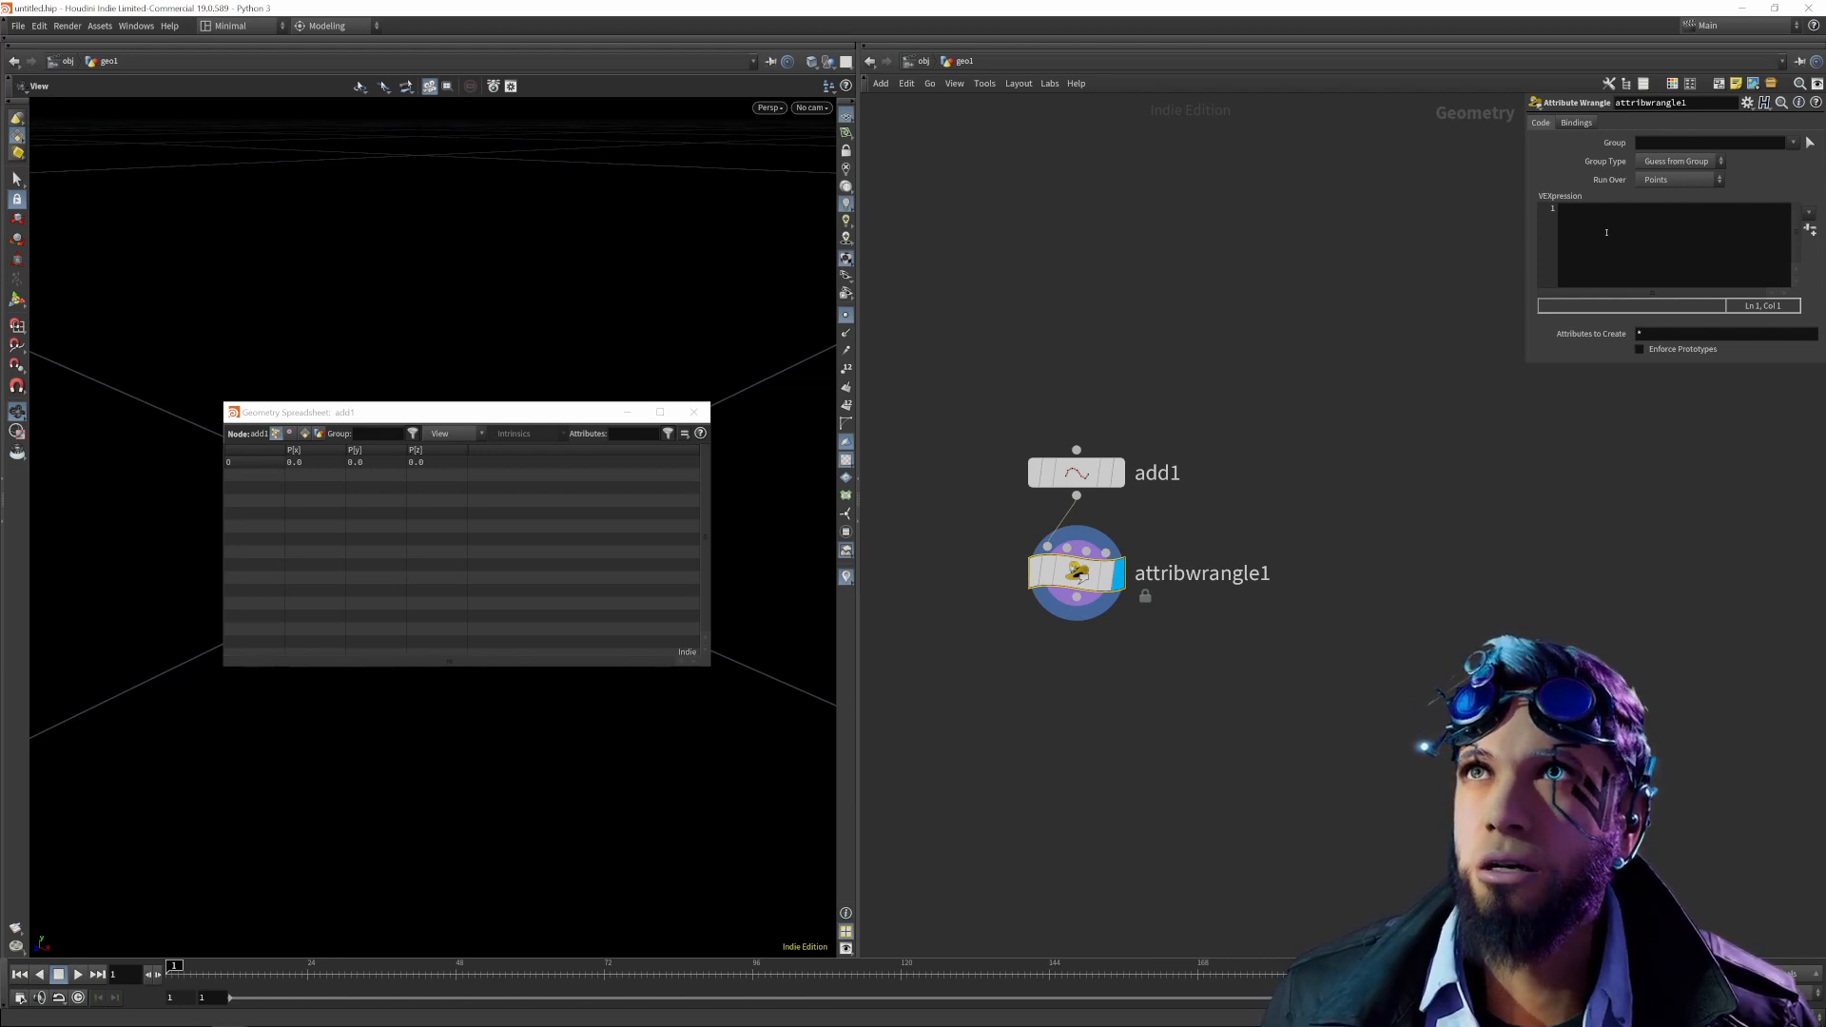
Write the VEX expression i@myAttr=1; in attribwrangle1 to create an integer attribute.
{"action": "left_click", "coordinate": [1606, 232]}
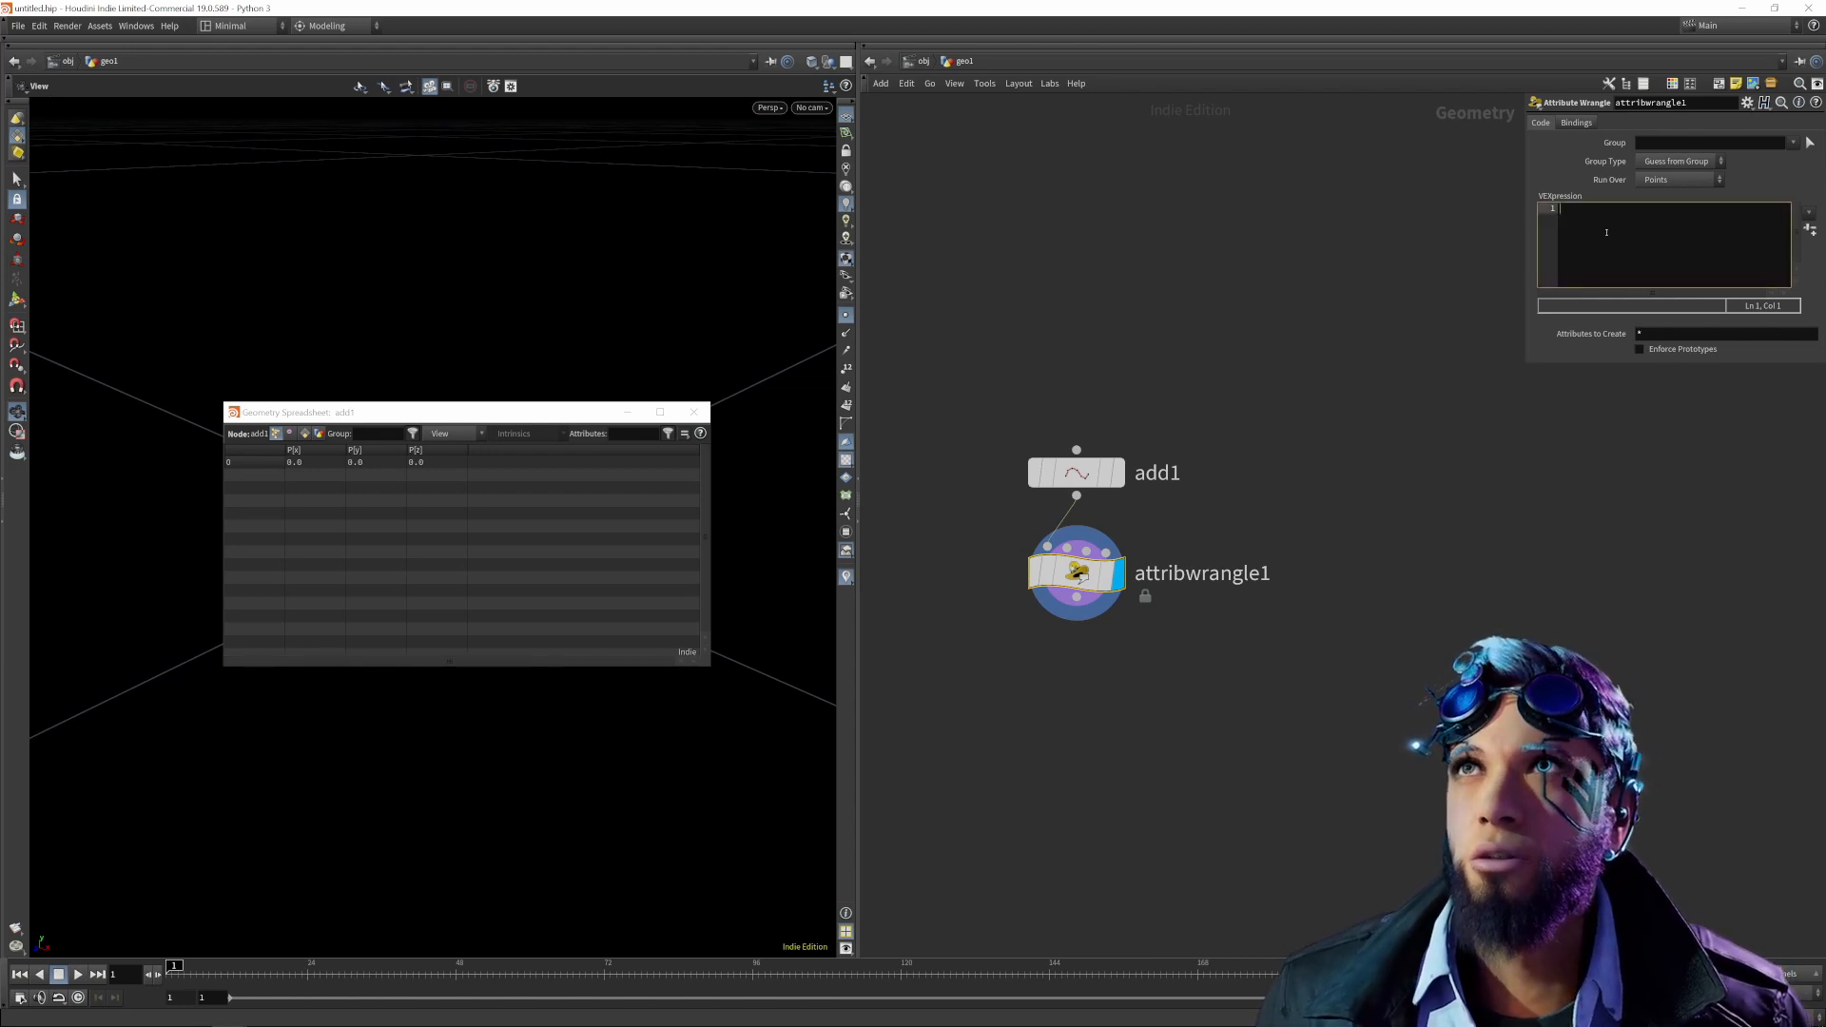
{"action": "type", "text": "i@myAttr=1;"}
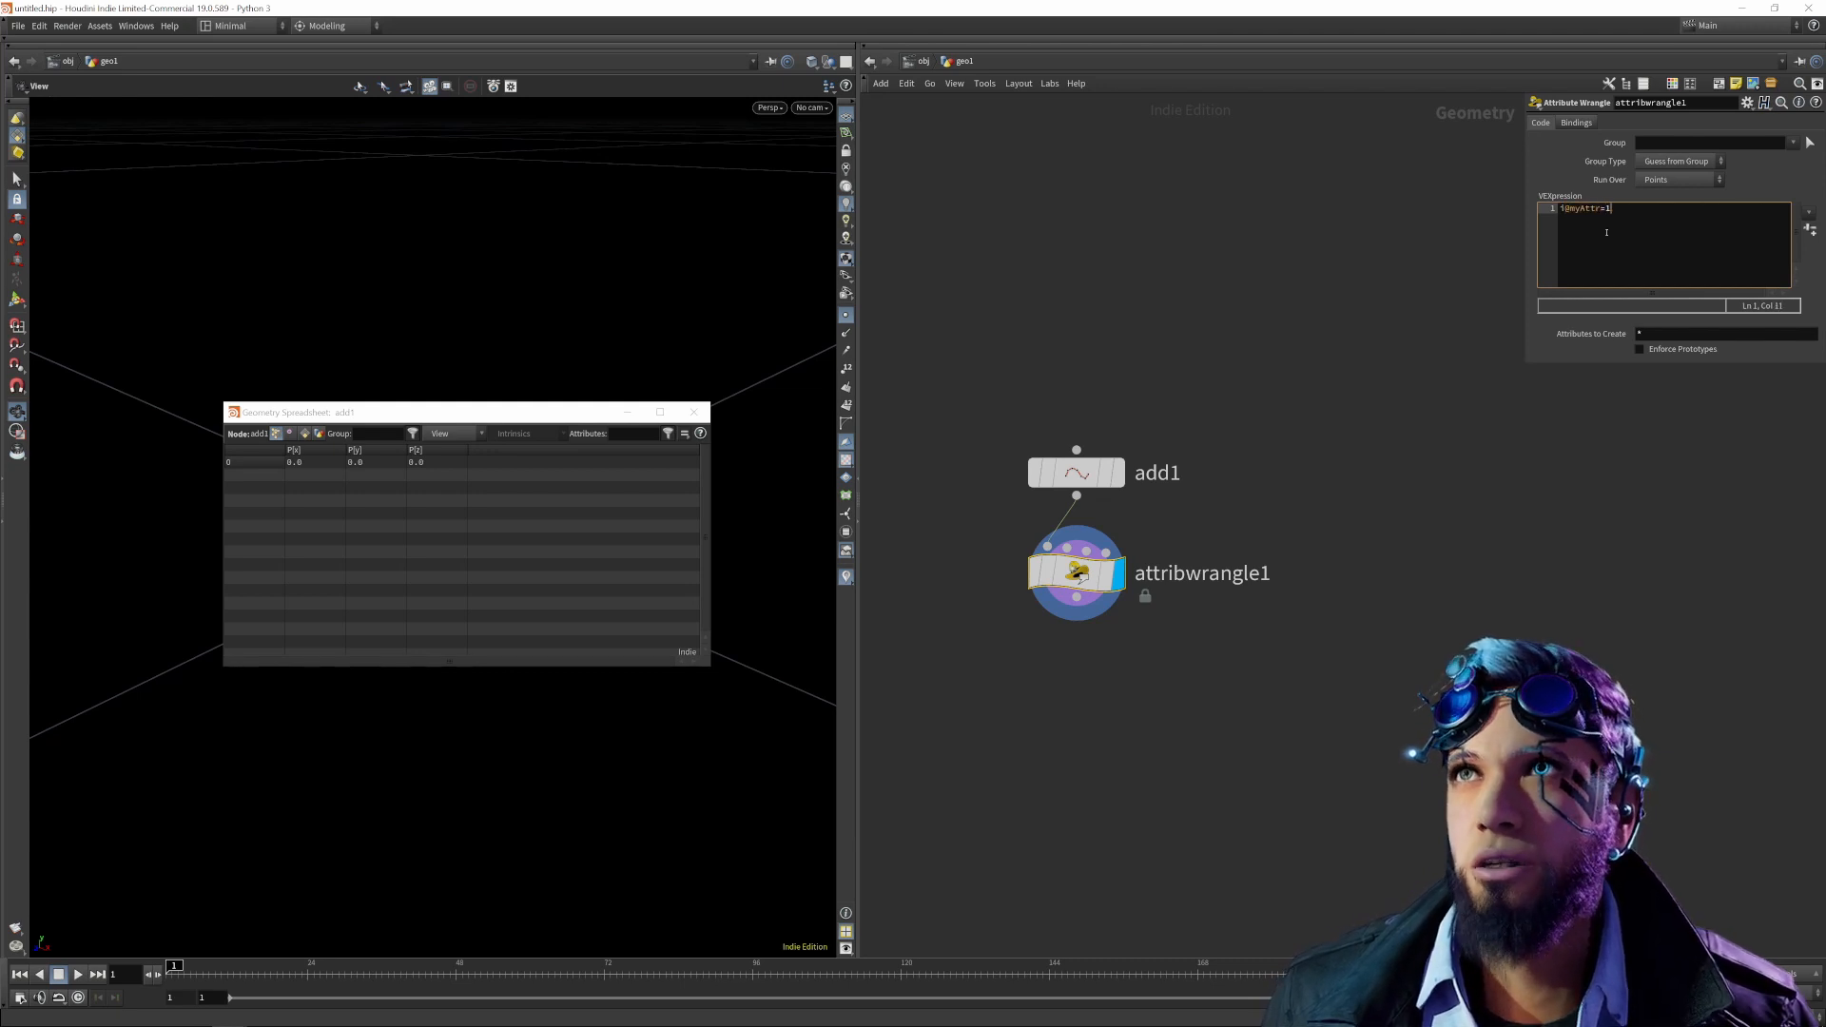
{"action": "key", "text": "Left"}
{"action": "key", "text": "Left"}
{"action": "key", "text": "Left"}
{"action": "key", "text": "Left"}
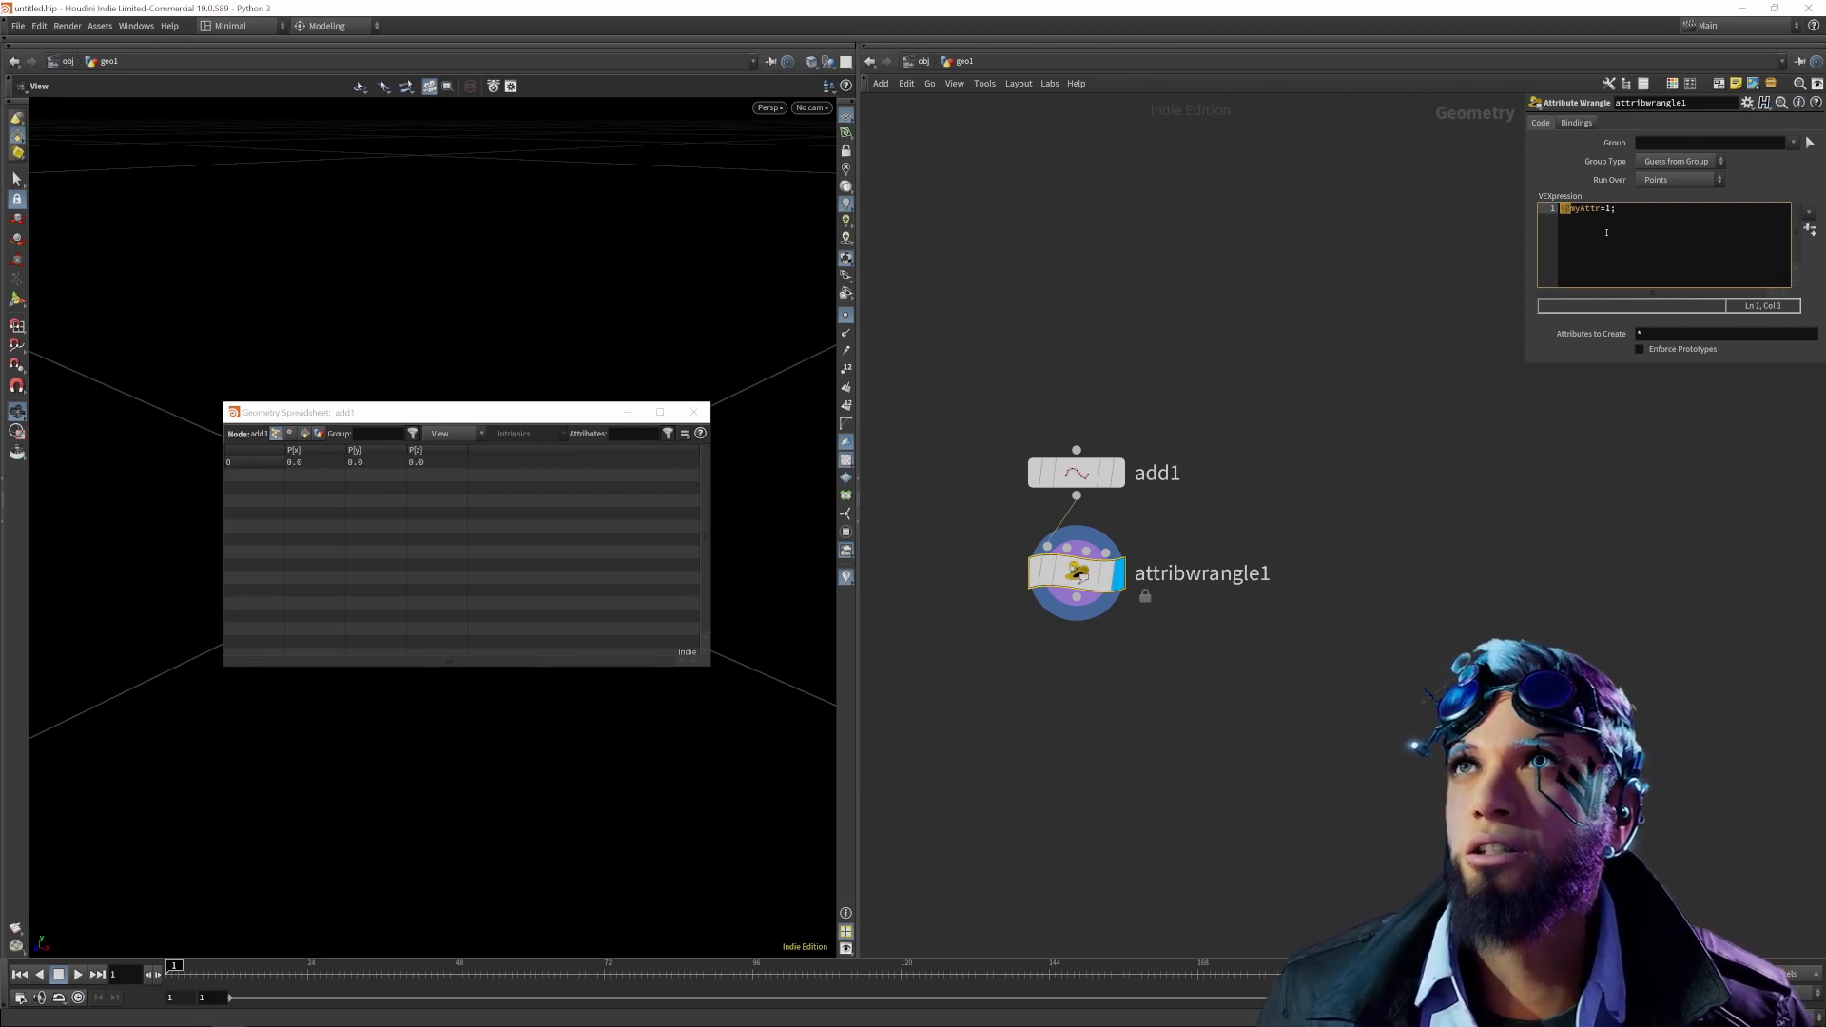
{"action": "key", "text": "Right"}
{"action": "key", "text": "shift+Right"}
{"action": "key", "text": "shift+Right"}
{"action": "key", "text": "shift+Right"}
{"action": "key", "text": "shift+Right"}
{"action": "key", "text": "shift+Right"}
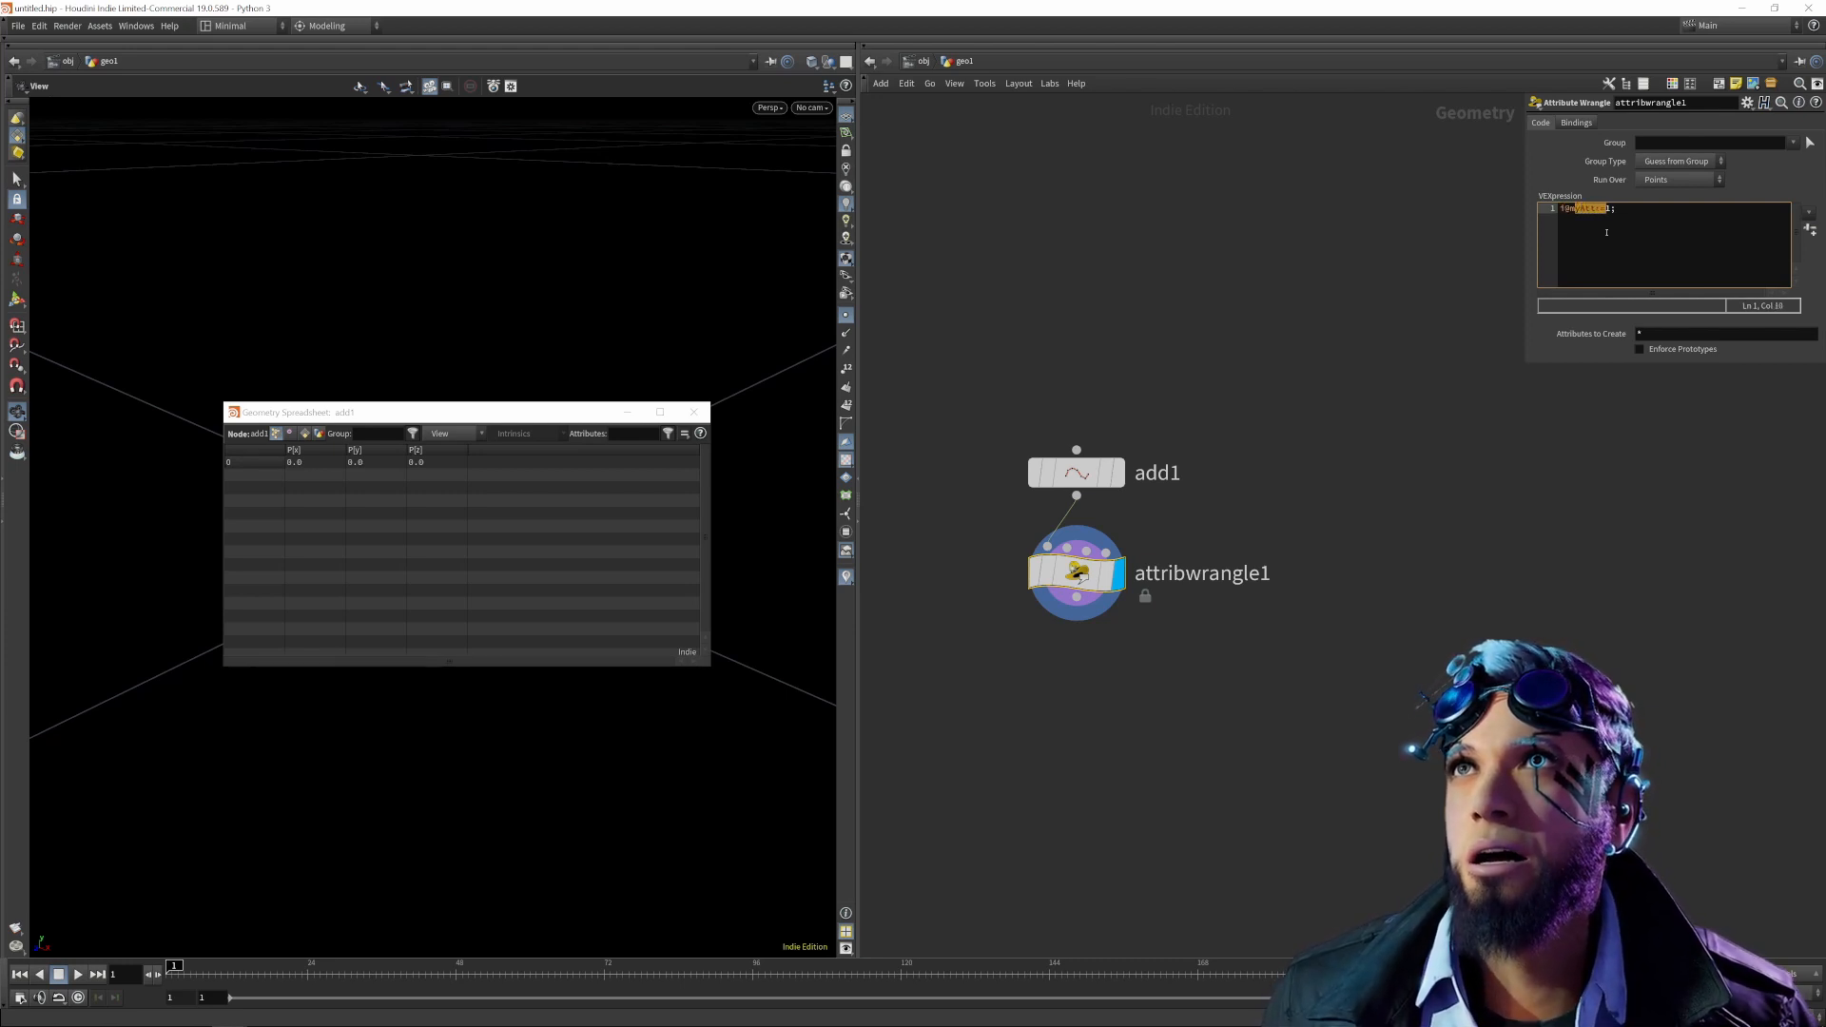
{"action": "key", "text": "End"}
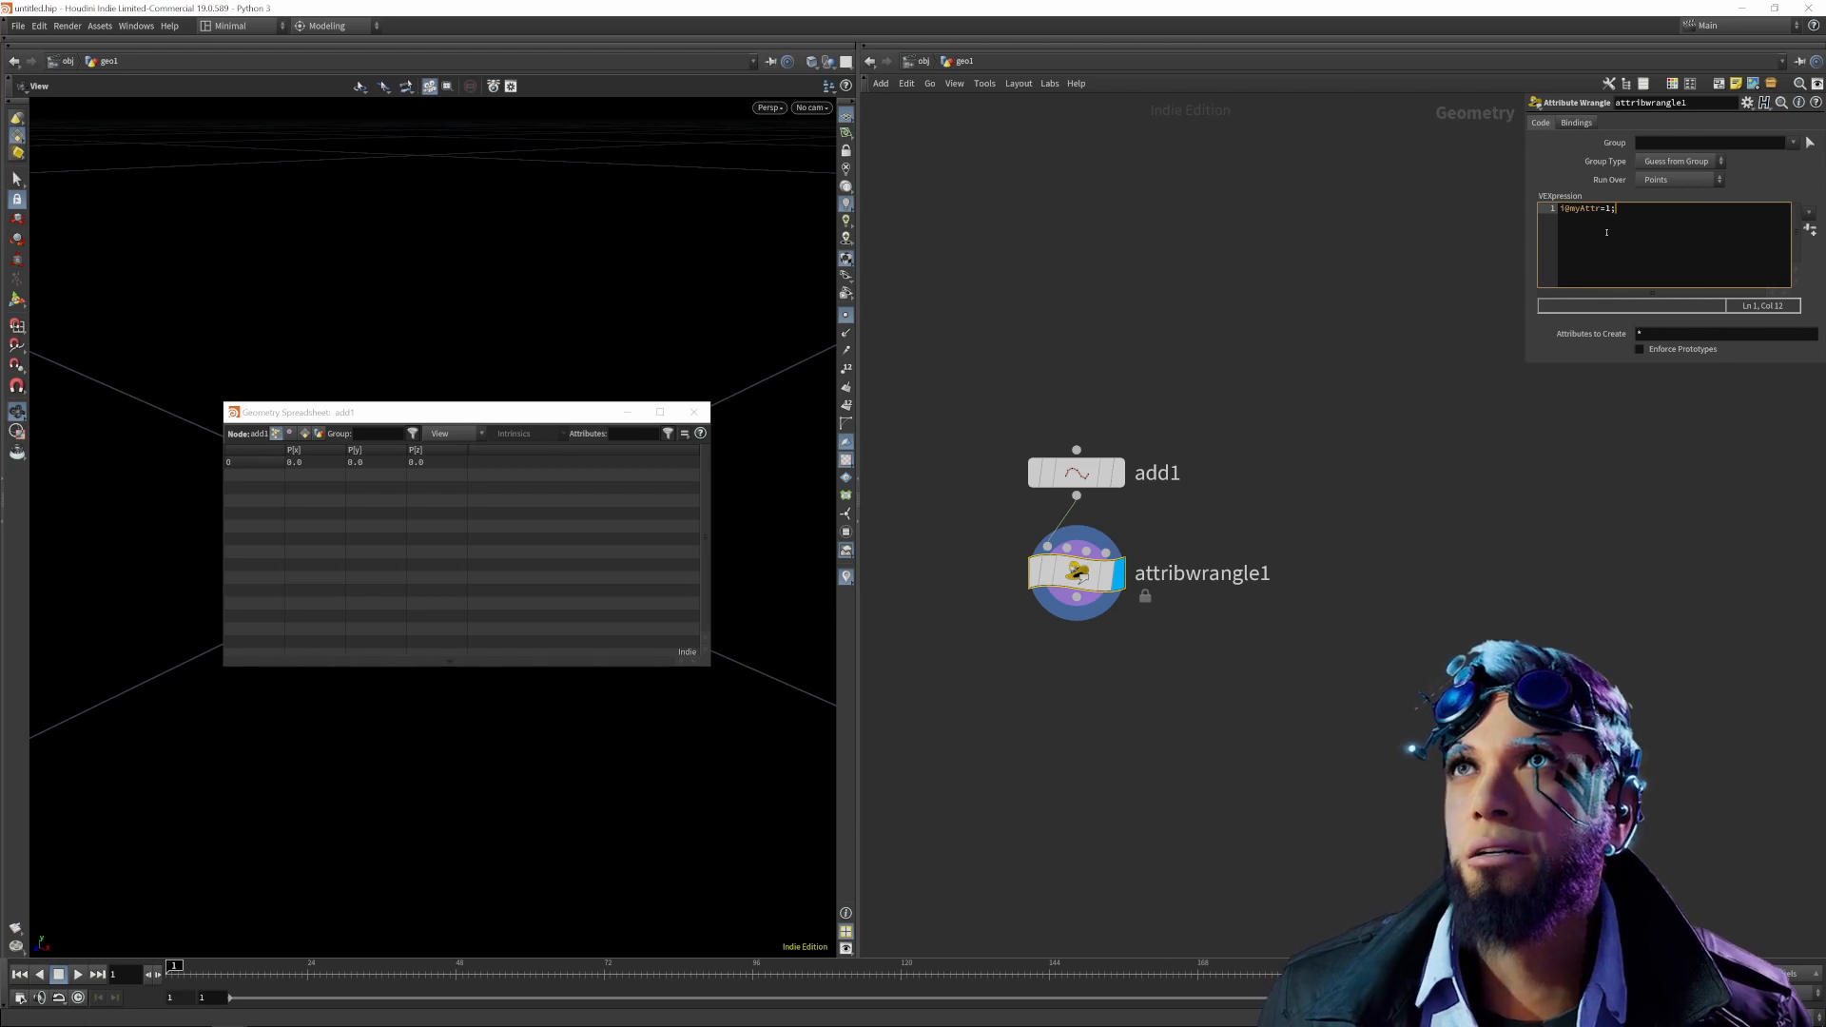
Open attribwrangle1's geometry spreadsheet to check the myAttr attribute, and close add1's spreadsheet.
{"action": "right_click", "coordinate": [1081, 577]}
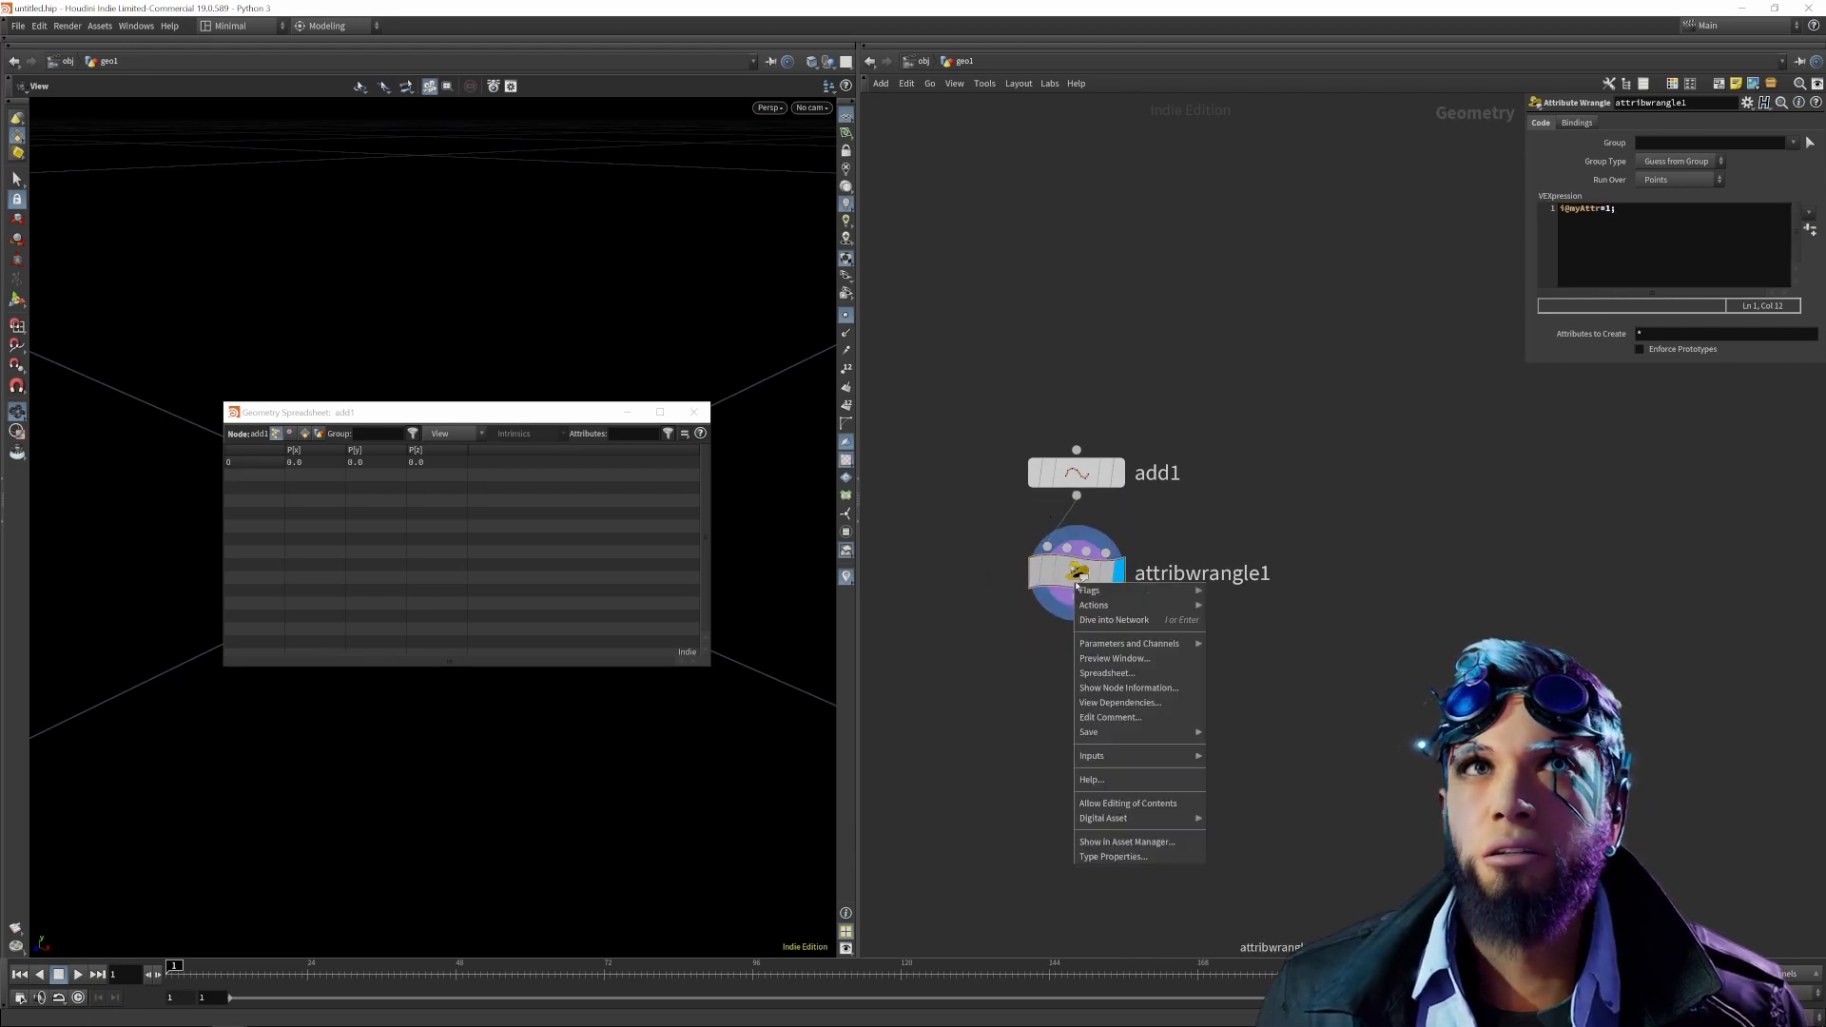
{"action": "left_click", "coordinate": [1114, 677]}
{"action": "left_click_drag", "start_coordinate": [1098, 551], "coordinate": [450, 643]}
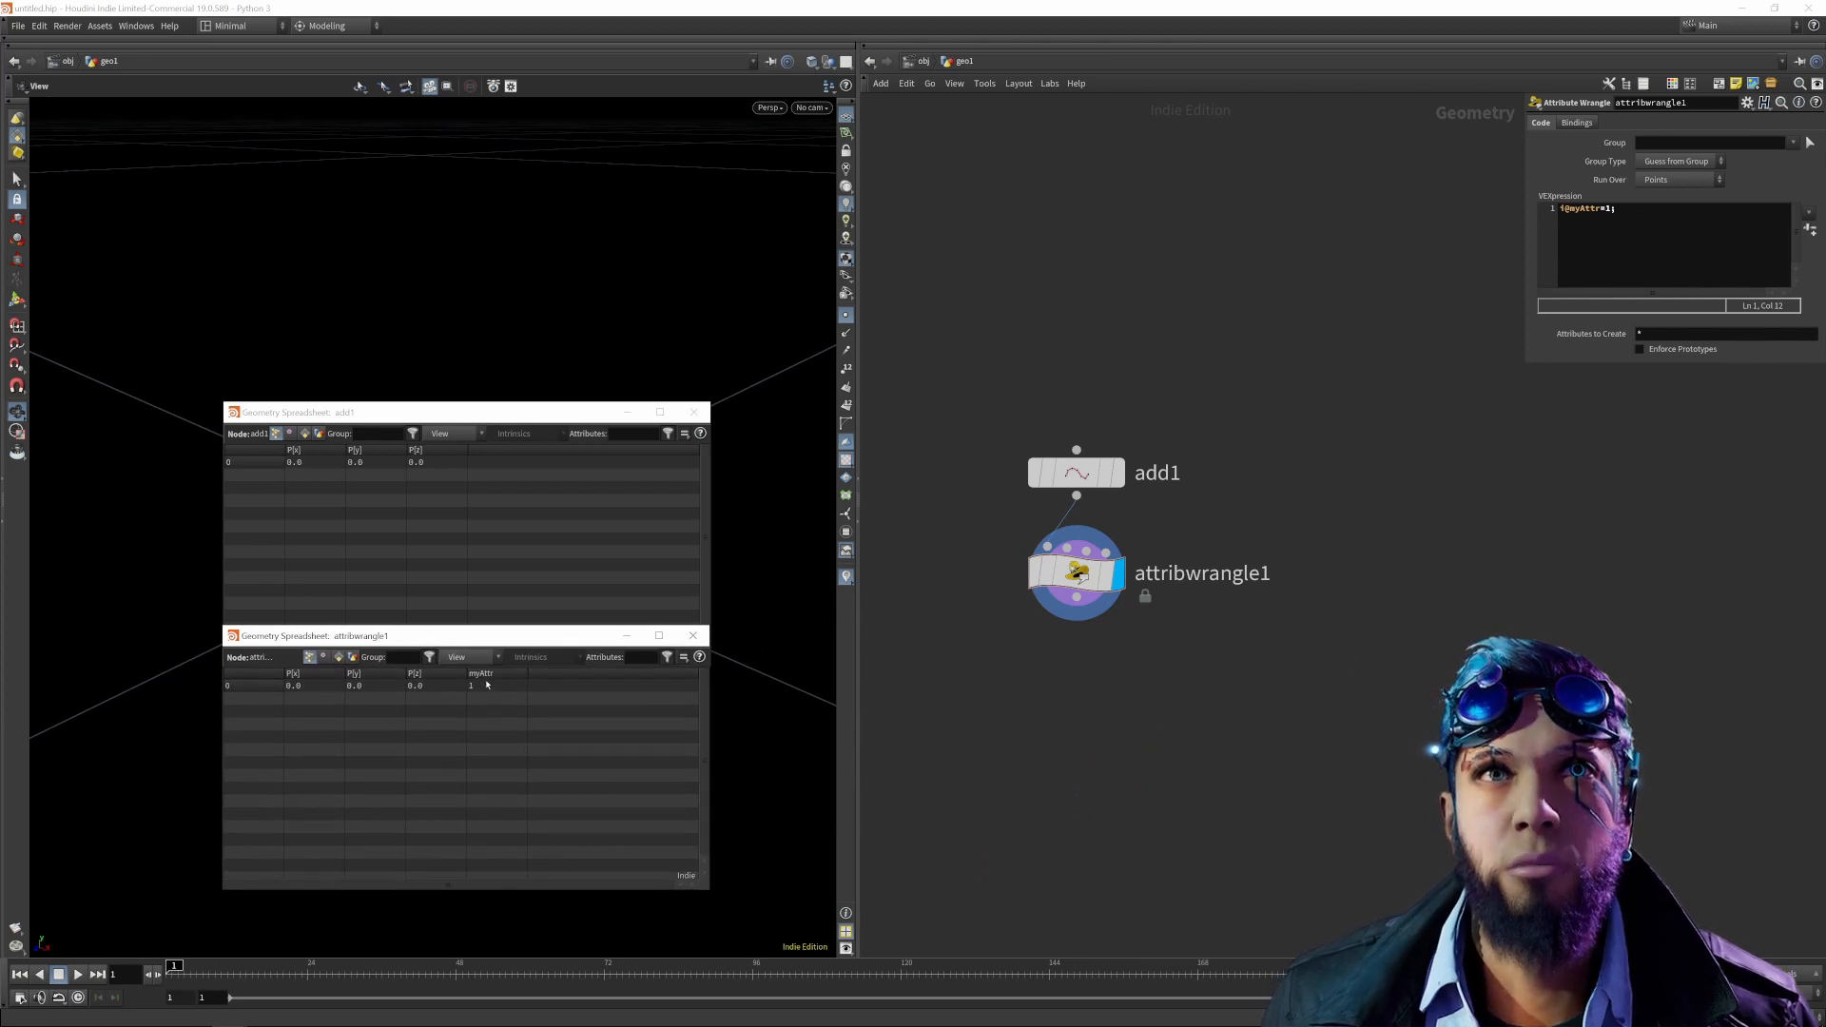
{"action": "left_click", "coordinate": [693, 412]}
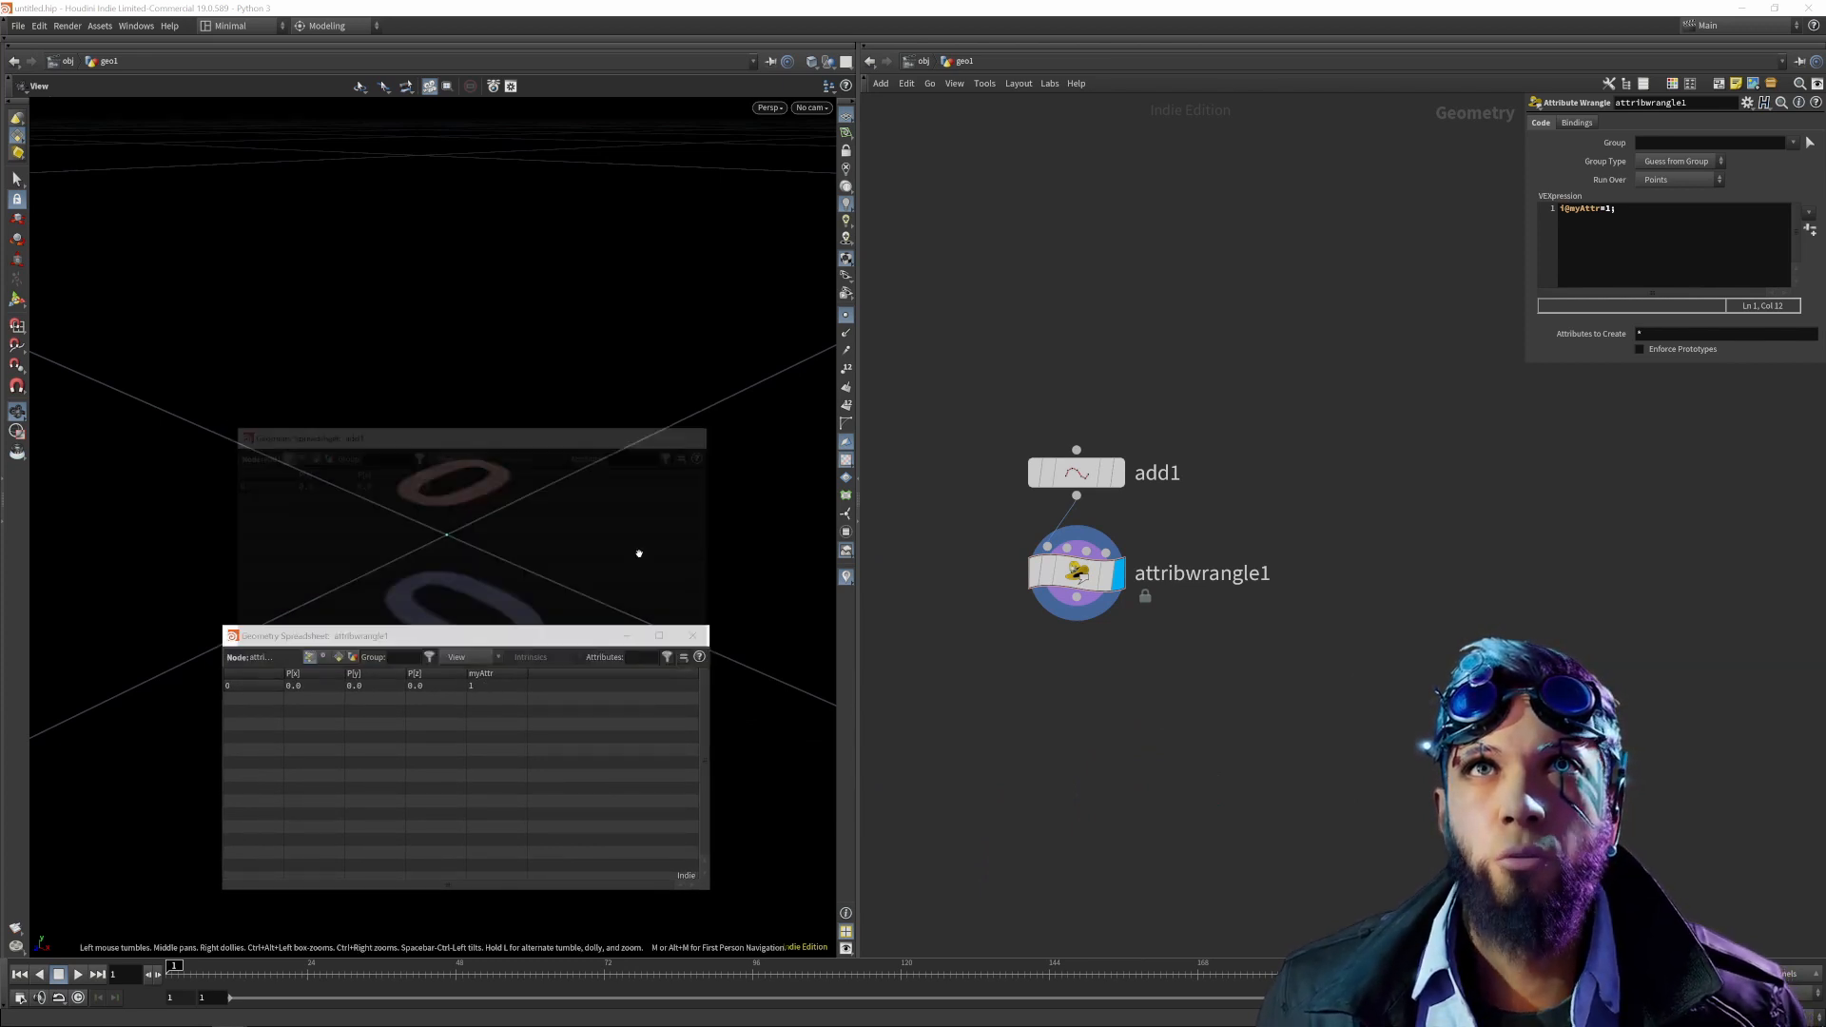
{"action": "left_click_drag", "start_coordinate": [555, 639], "coordinate": [560, 472]}
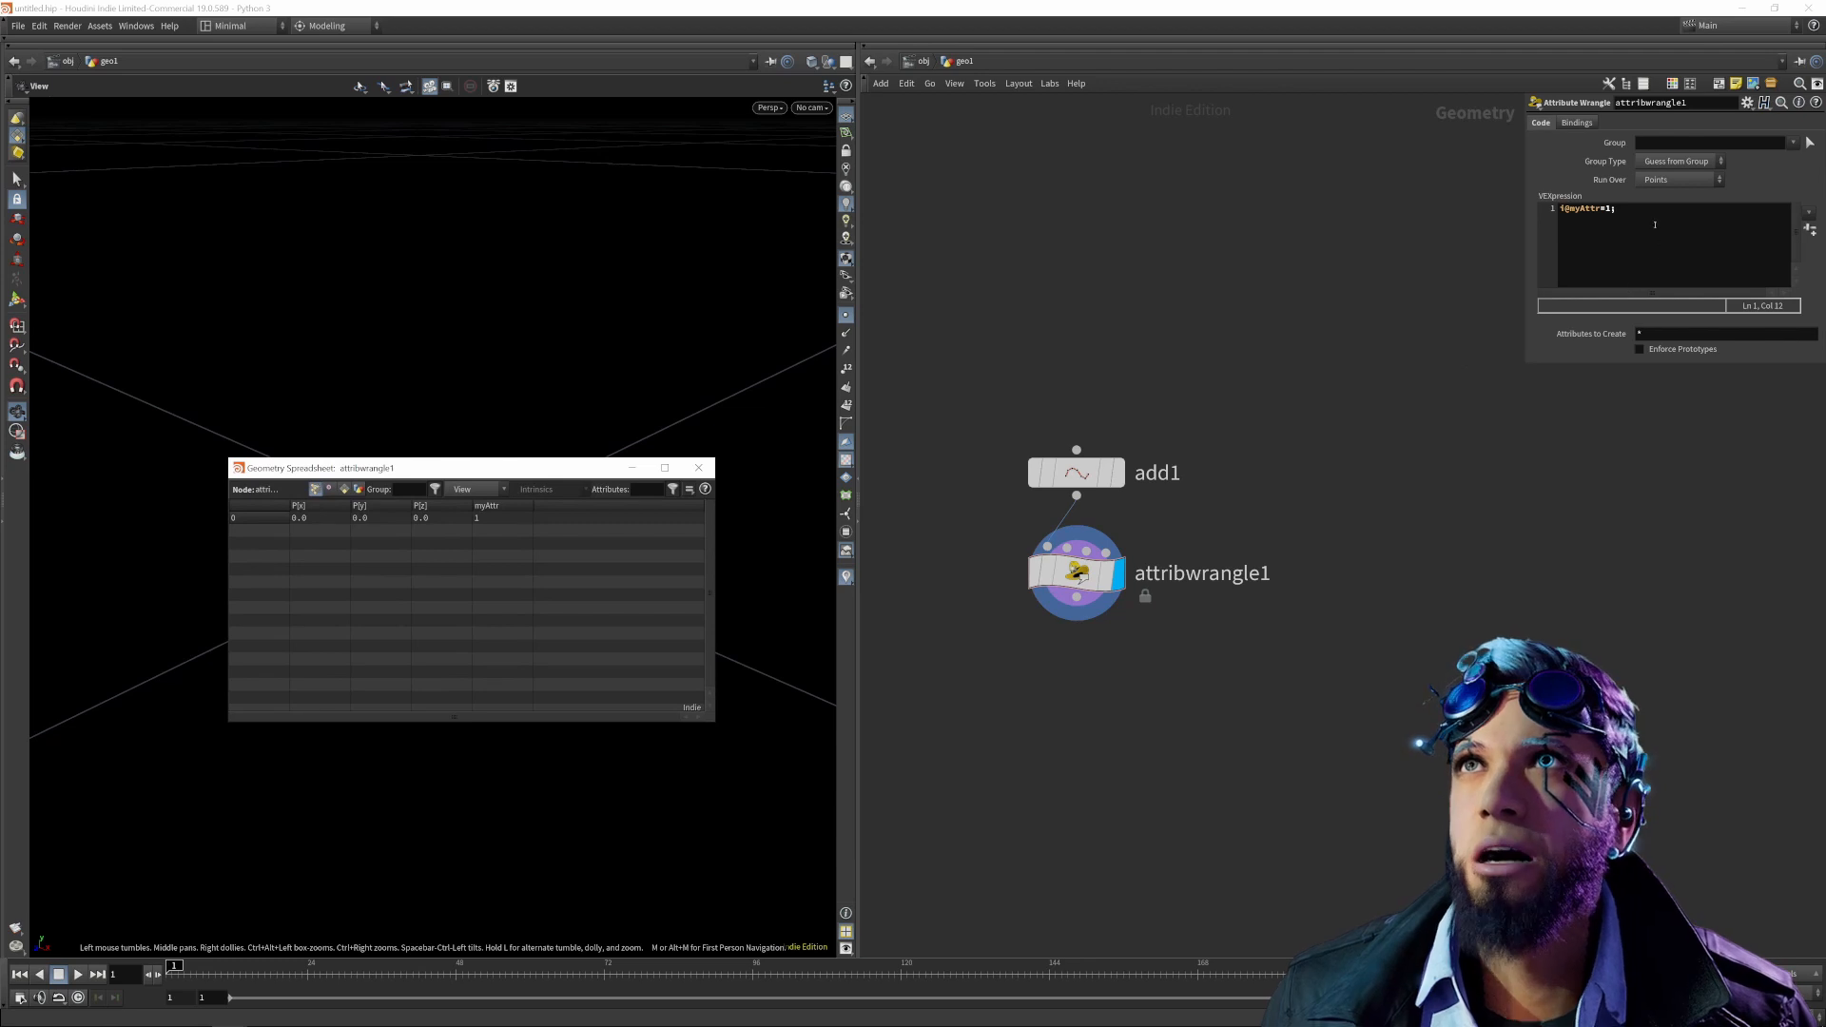
Duplicate attribwrangle1, wire the copy below the original, and change its expression to i@myAttr=5;.
{"action": "left_click_drag", "start_coordinate": [1655, 224], "coordinate": [1546, 208]}
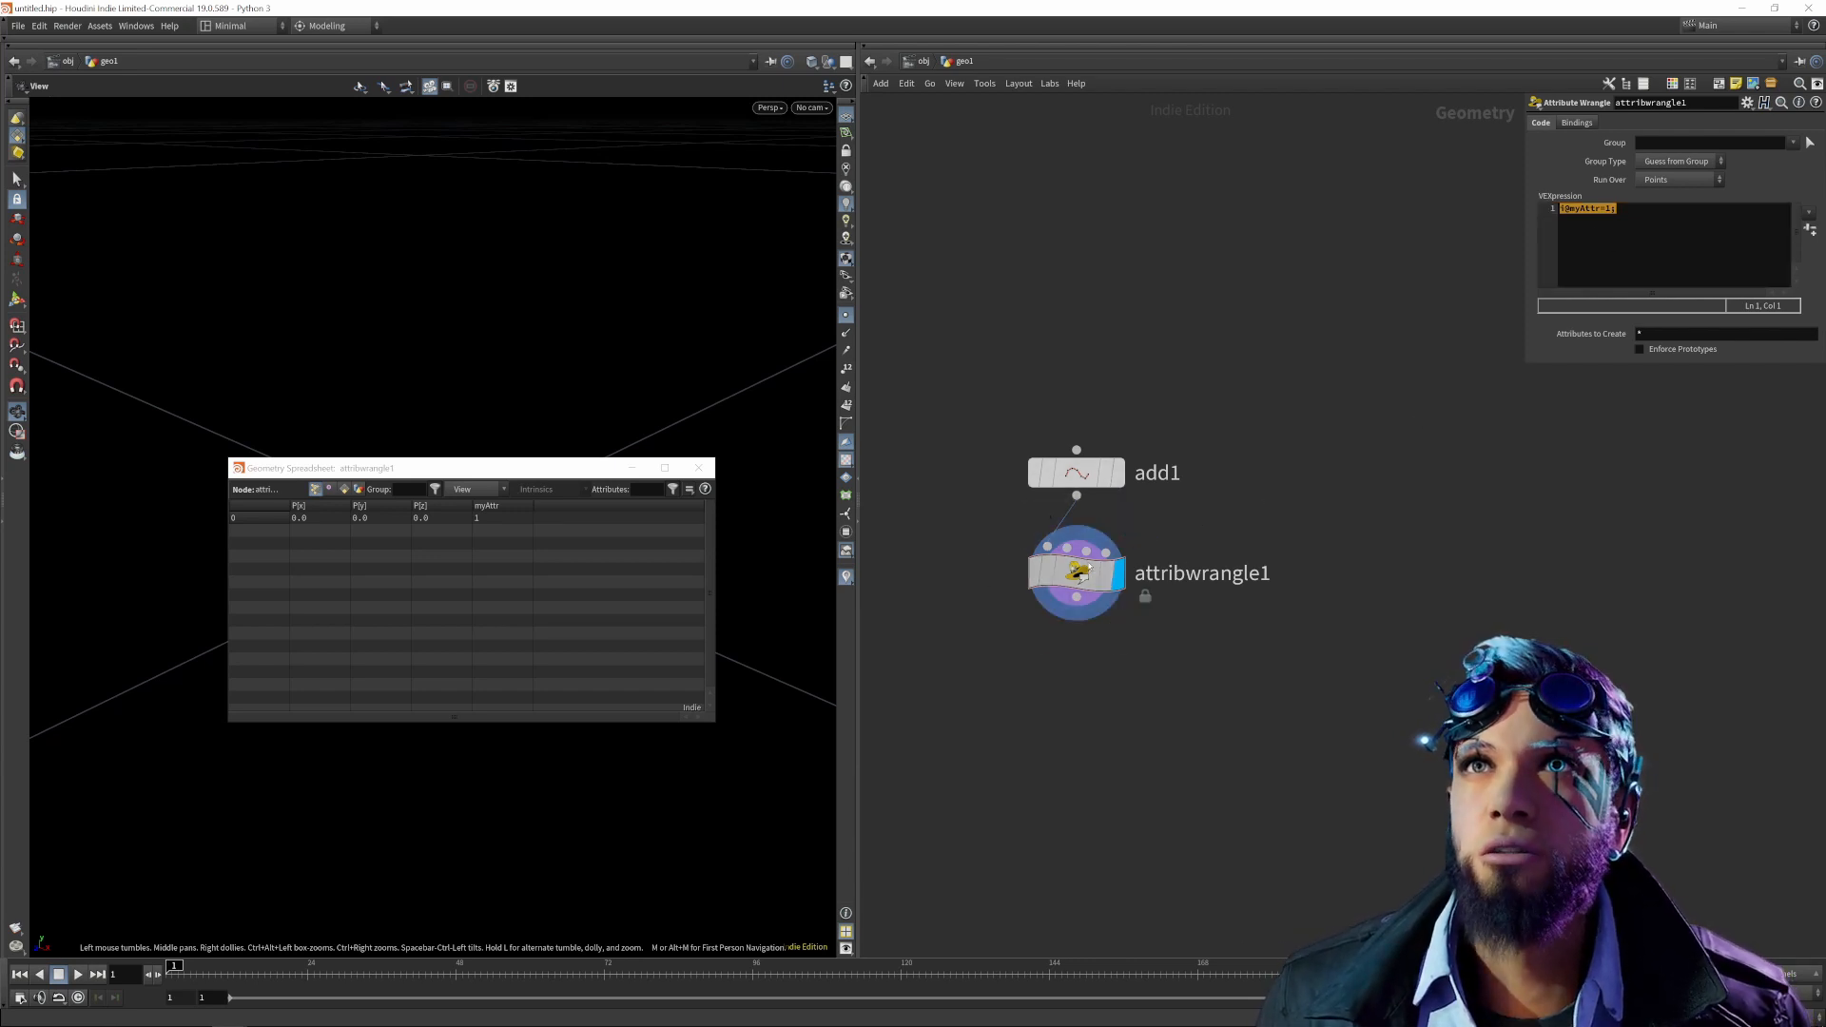
{"action": "left_click_drag", "start_coordinate": [1082, 578], "coordinate": [1048, 662], "text": "alt"}
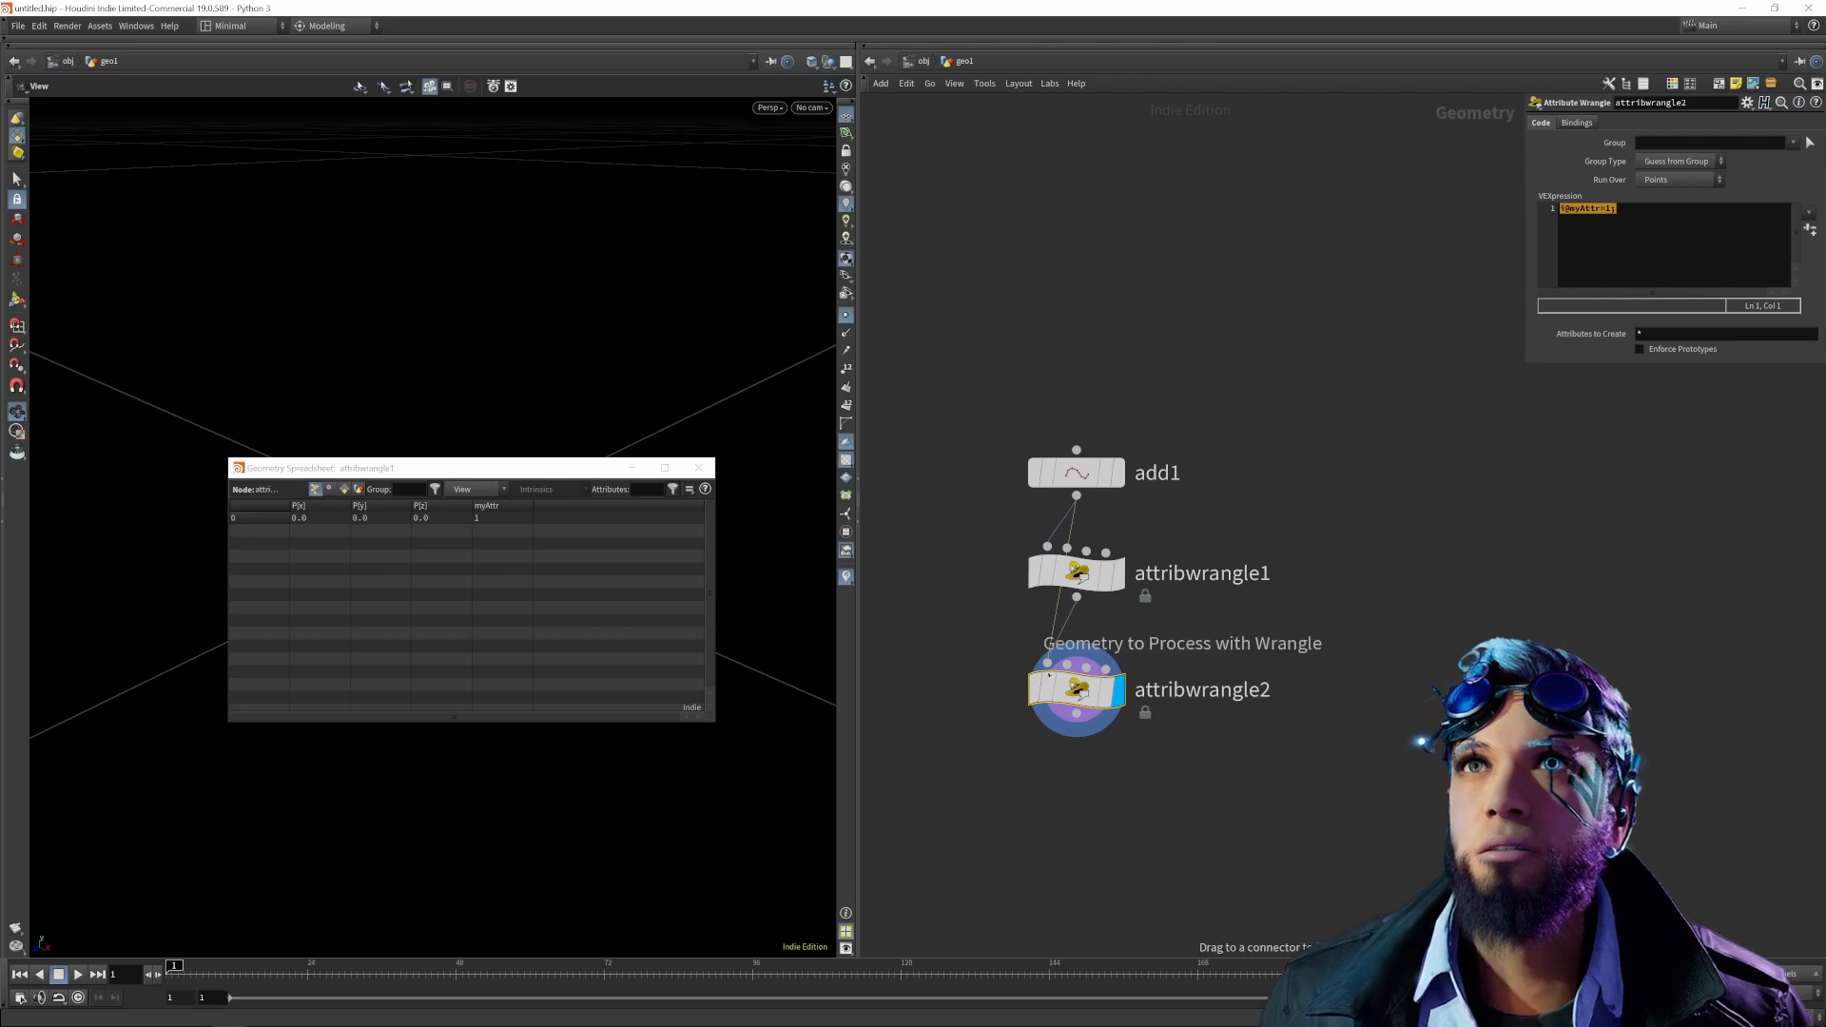
{"action": "left_click", "coordinate": [1609, 215]}
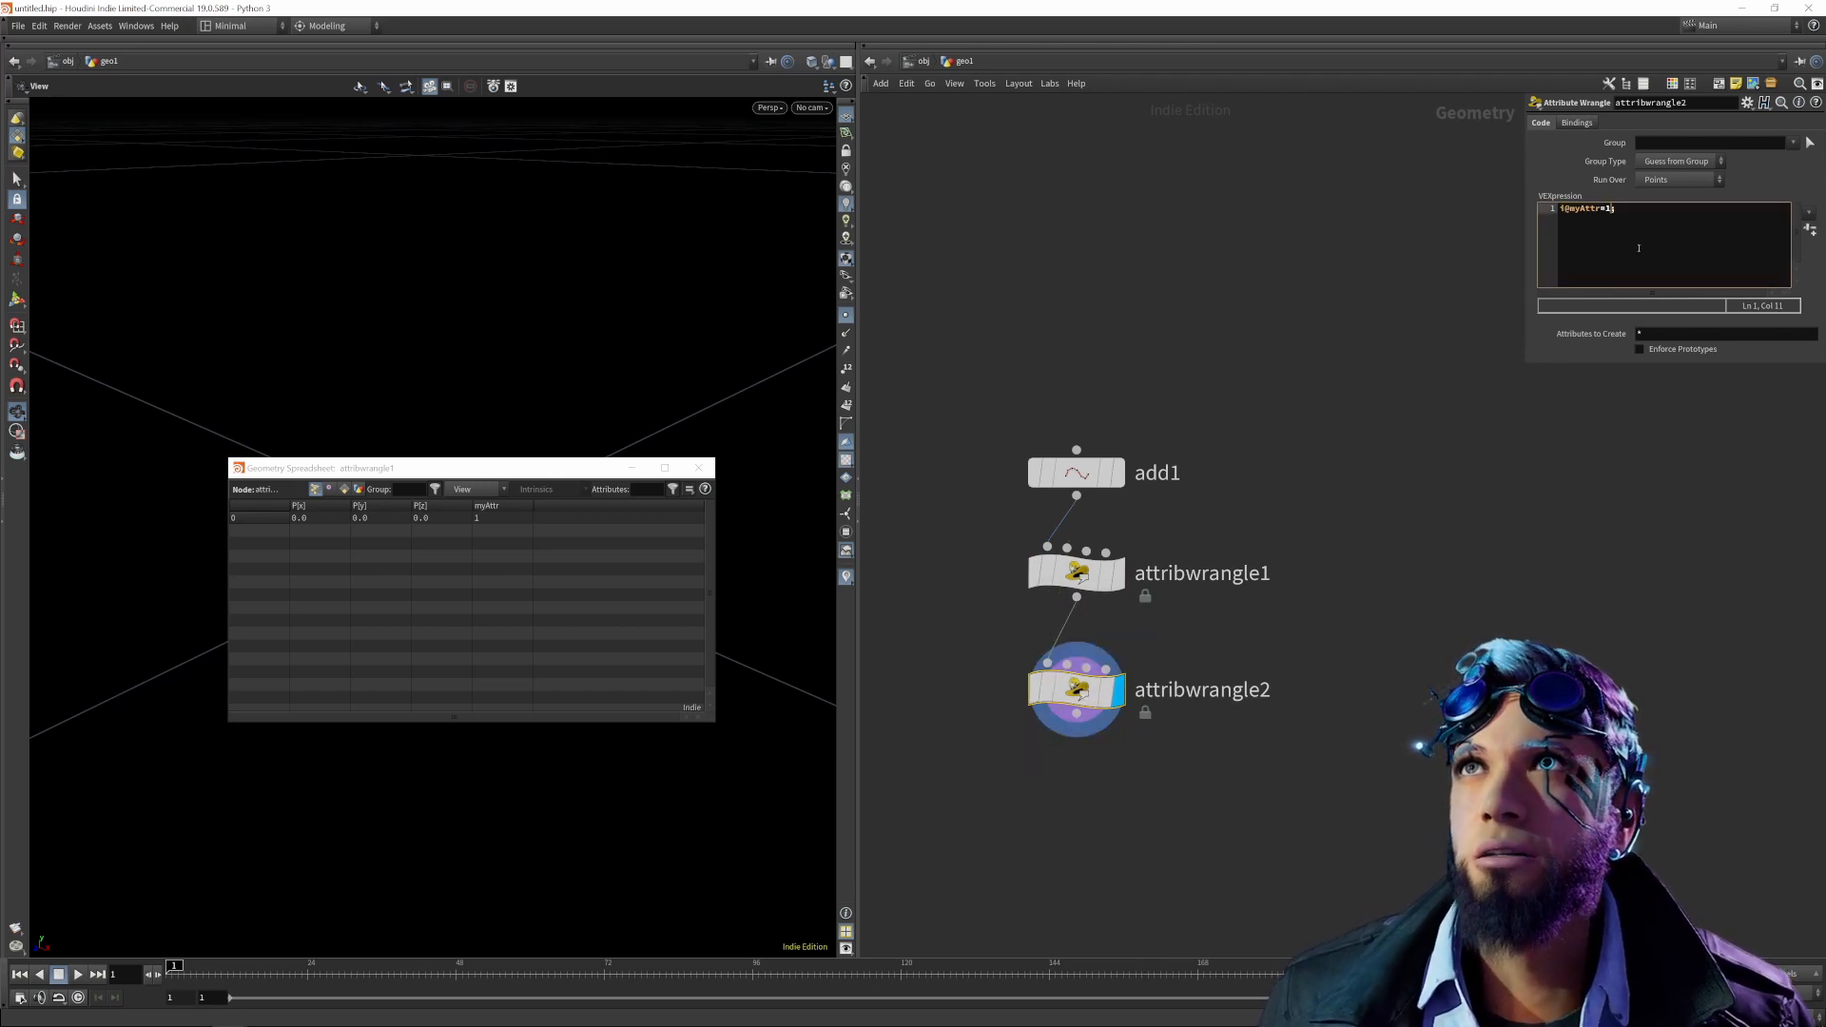
{"action": "key", "text": "BackSpace"}
{"action": "type", "text": "5"}
Check the myAttr value in attribwrangle2's geometry spreadsheet, and close the spreadsheet.
{"action": "right_click", "coordinate": [1061, 696]}
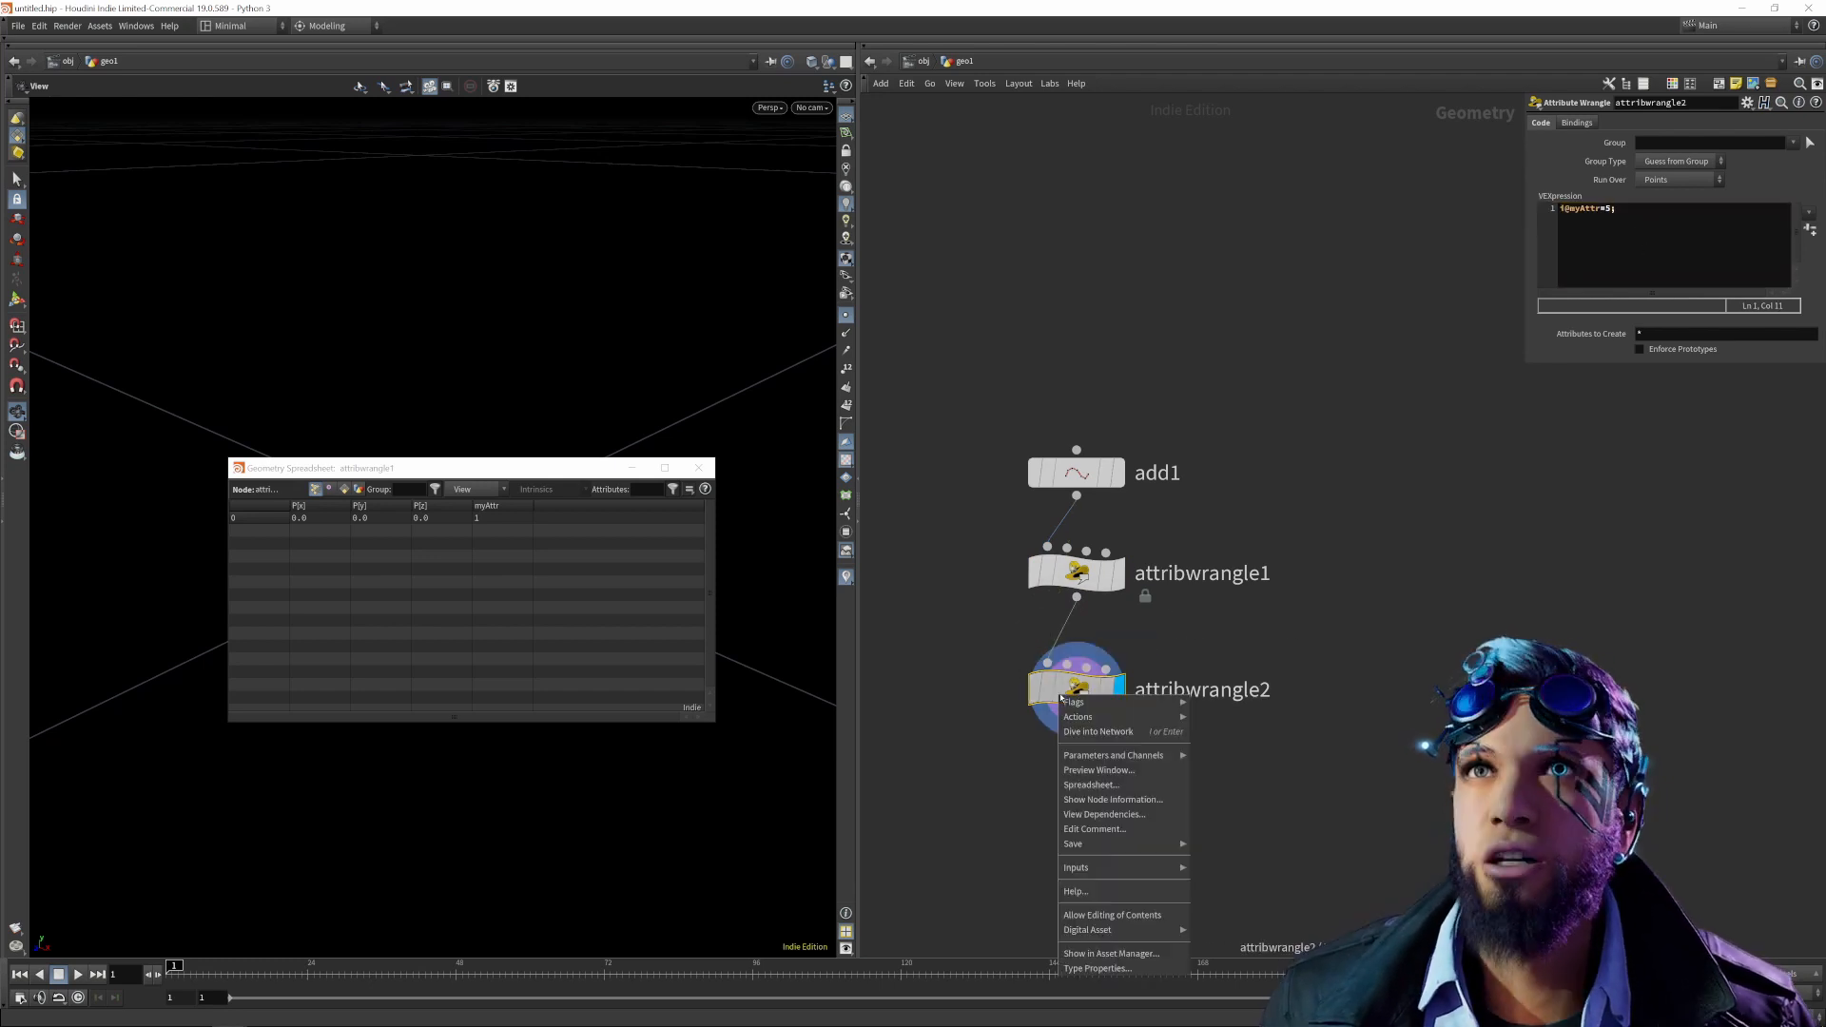
{"action": "left_click", "coordinate": [1094, 785]}
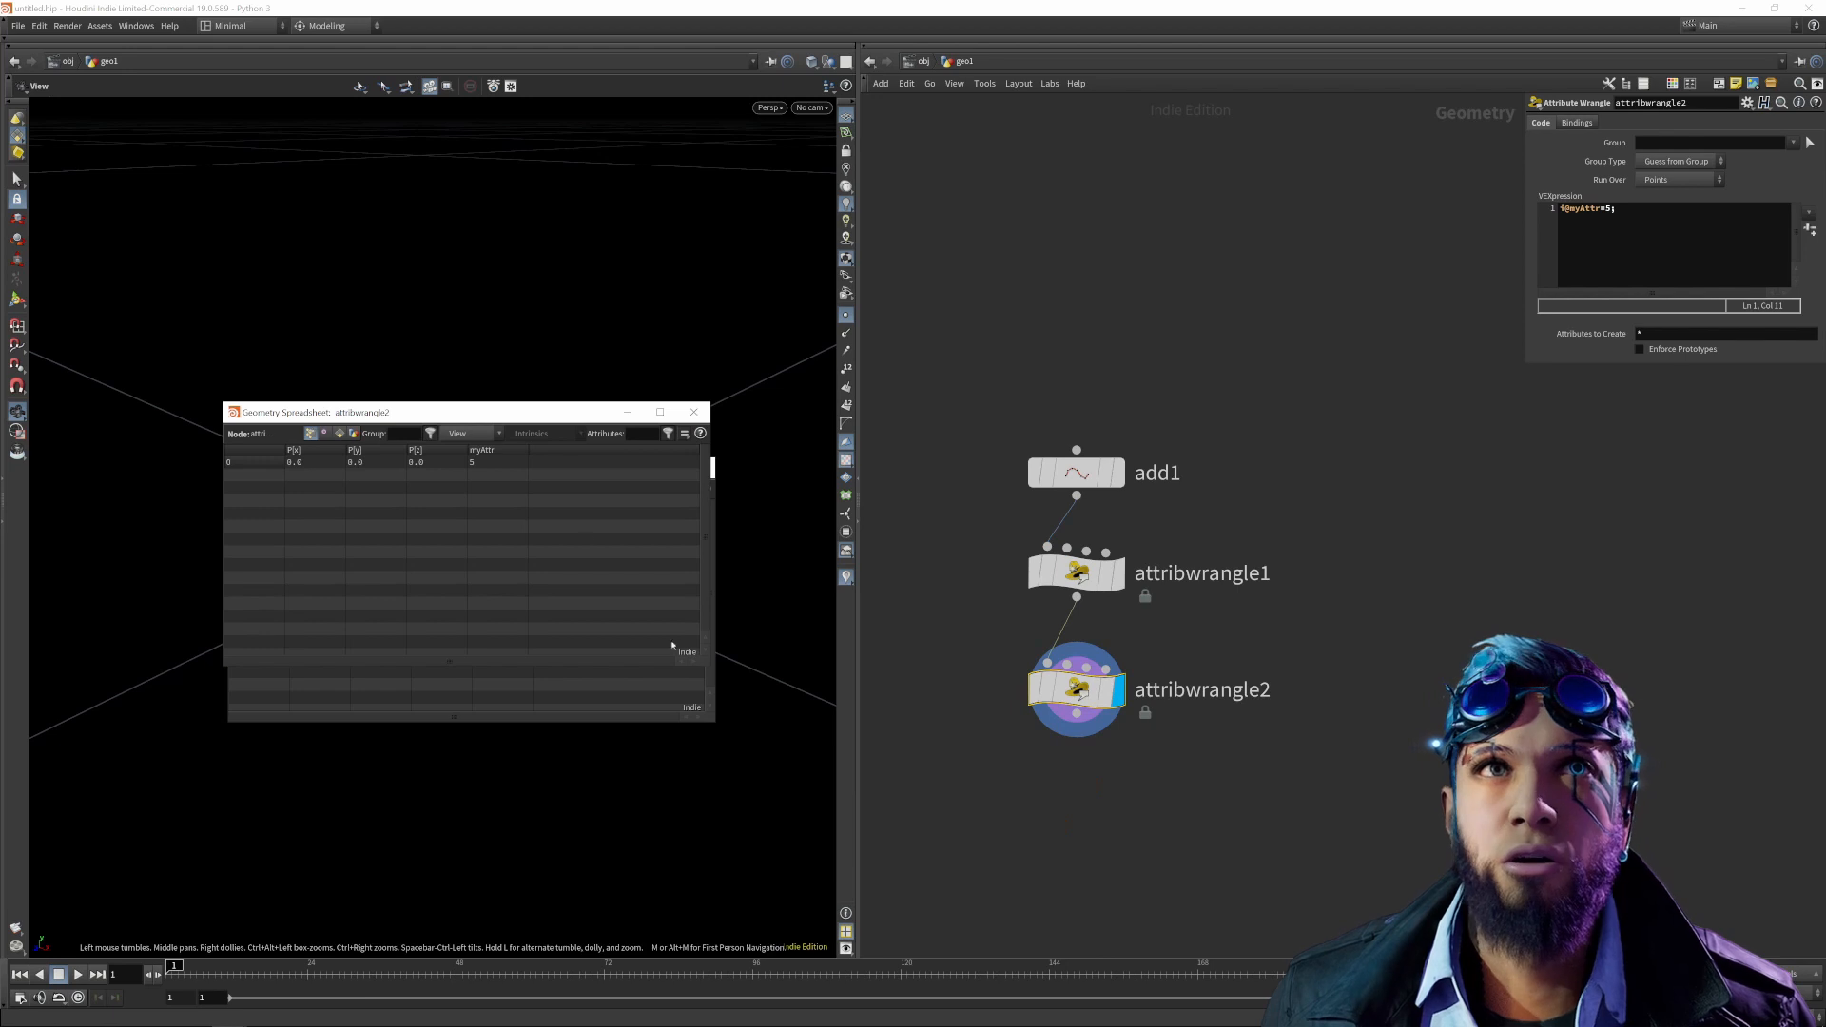
{"action": "left_click", "coordinate": [696, 414]}
Open attribwrangle2's parameter interface editor and examine the Float, Integer, Float Vector, String and Toggle parameter types.
{"action": "left_click", "coordinate": [1746, 102]}
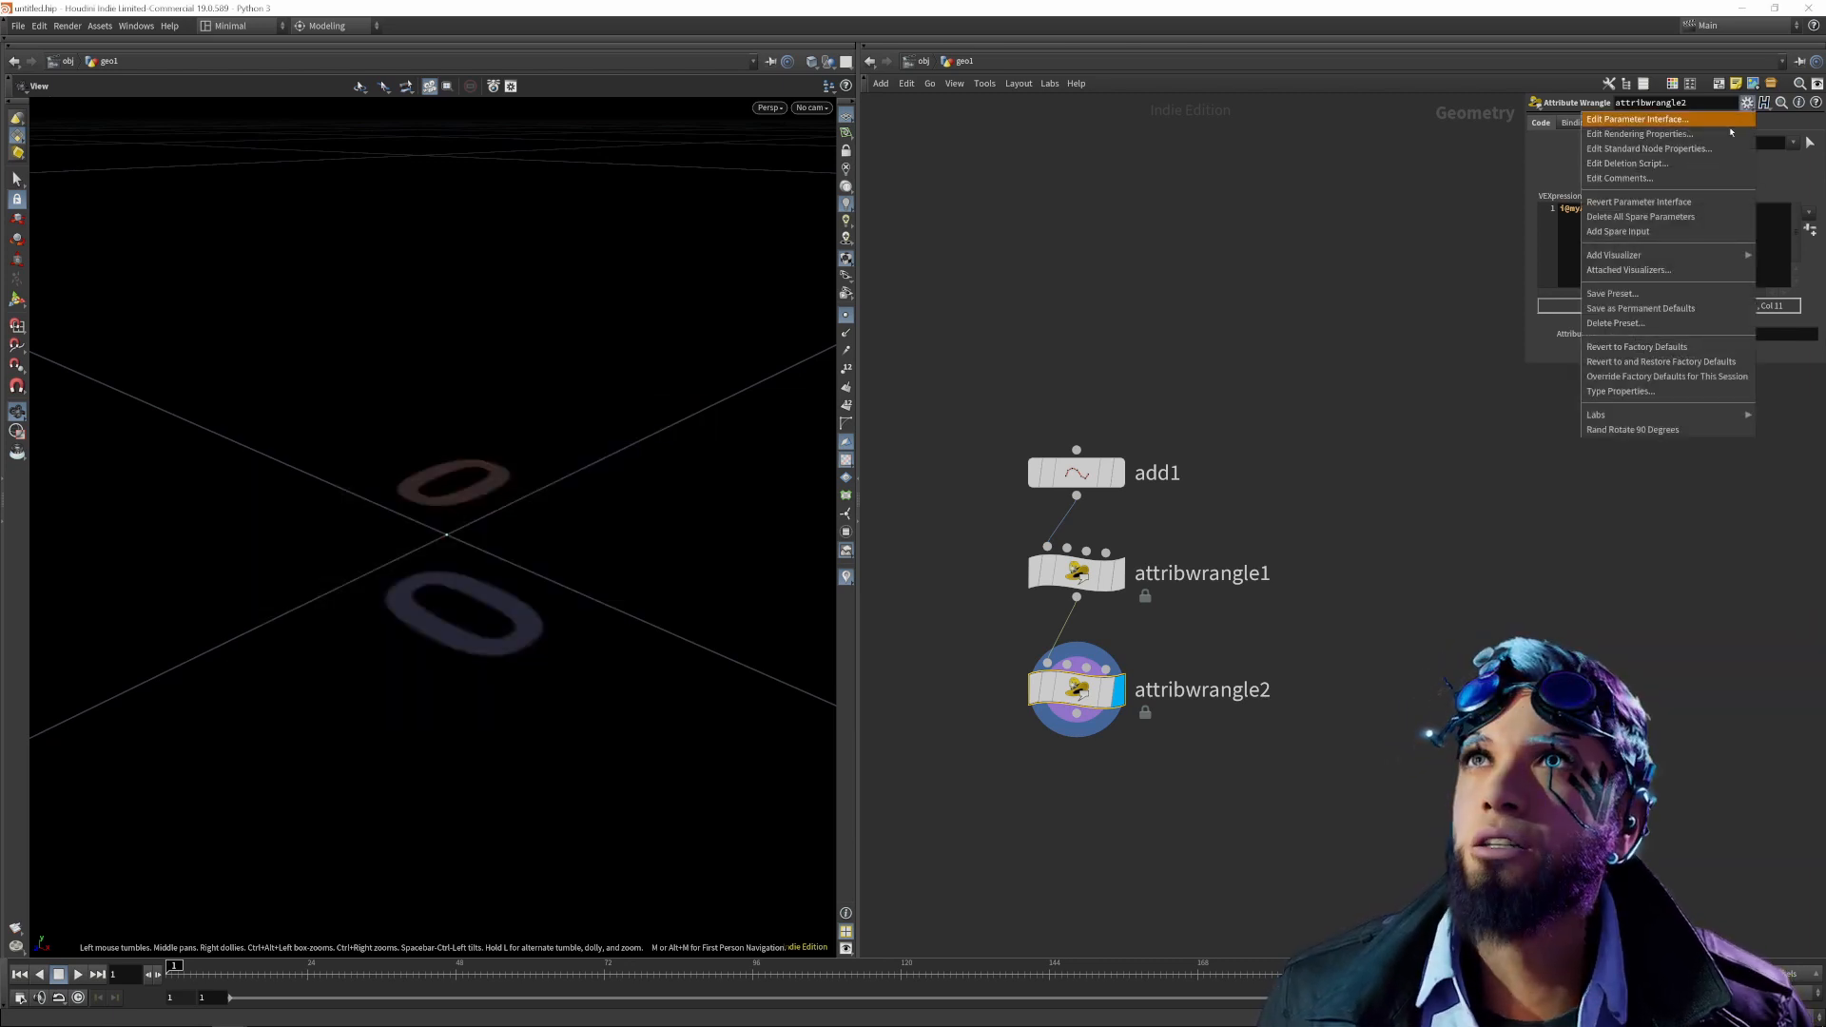
{"action": "left_click", "coordinate": [1652, 124]}
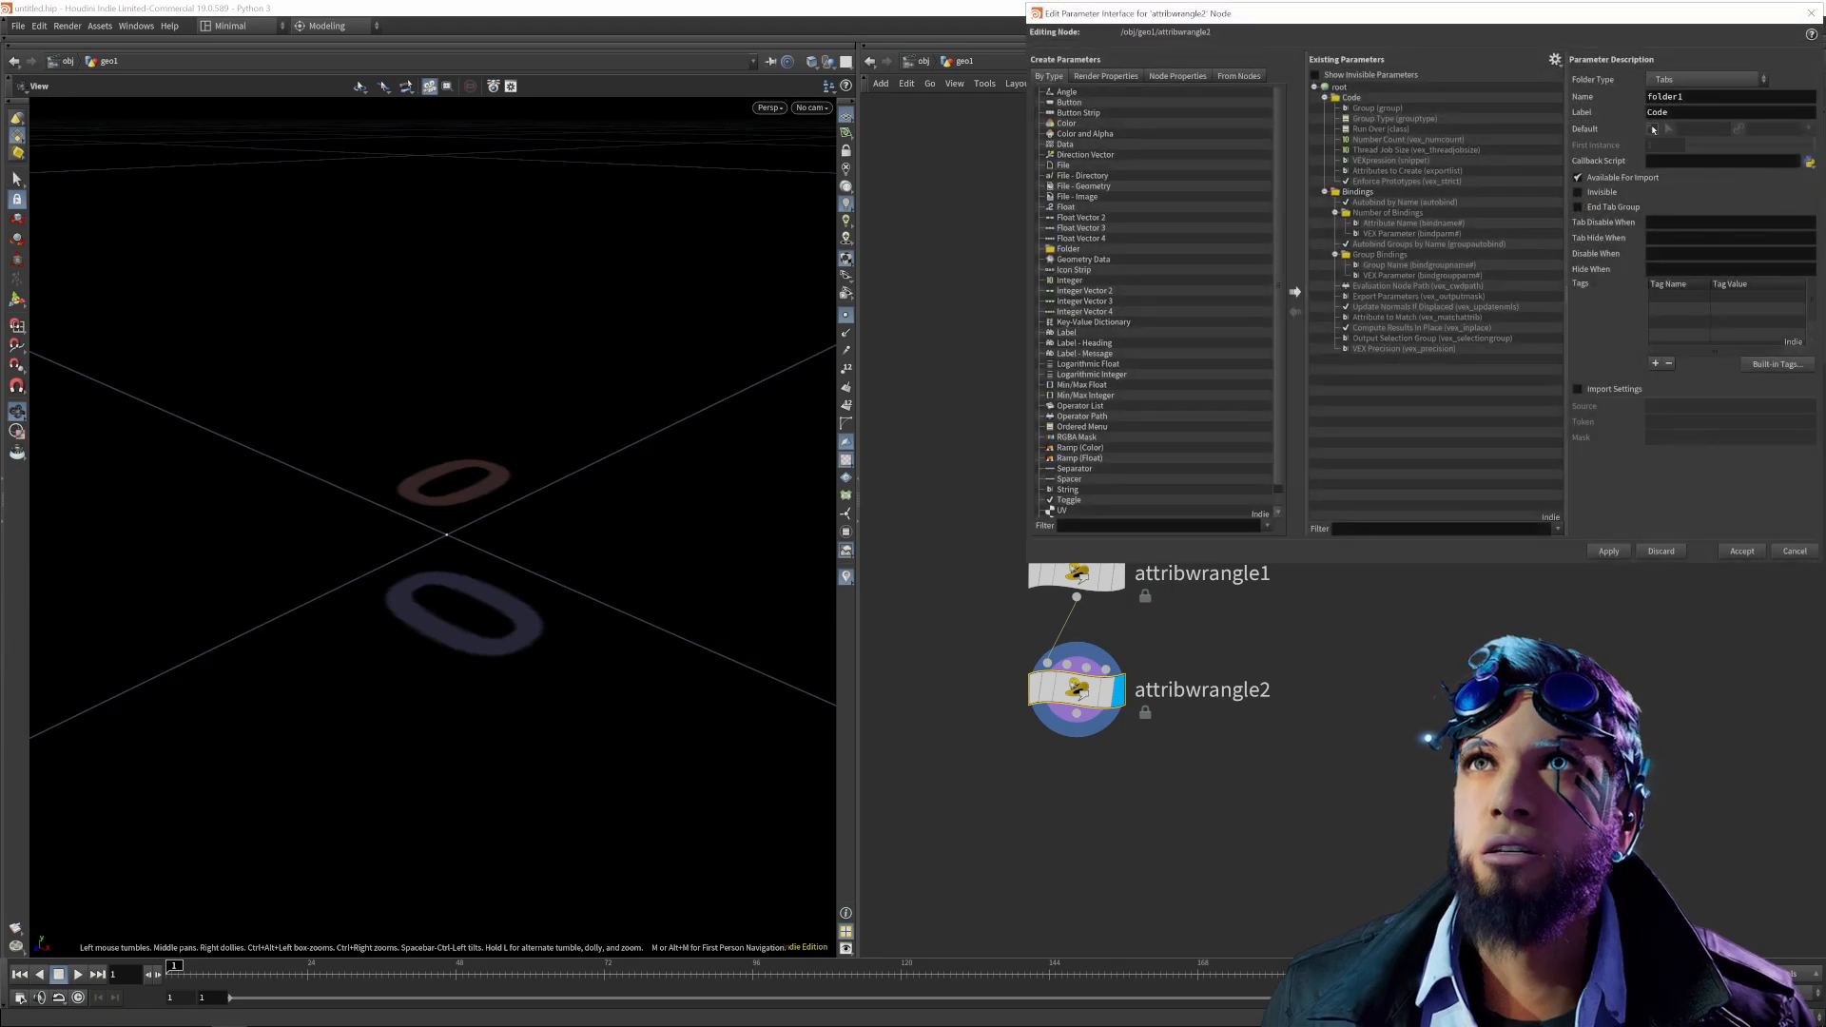
{"action": "left_click_drag", "start_coordinate": [1244, 21], "coordinate": [741, 240]}
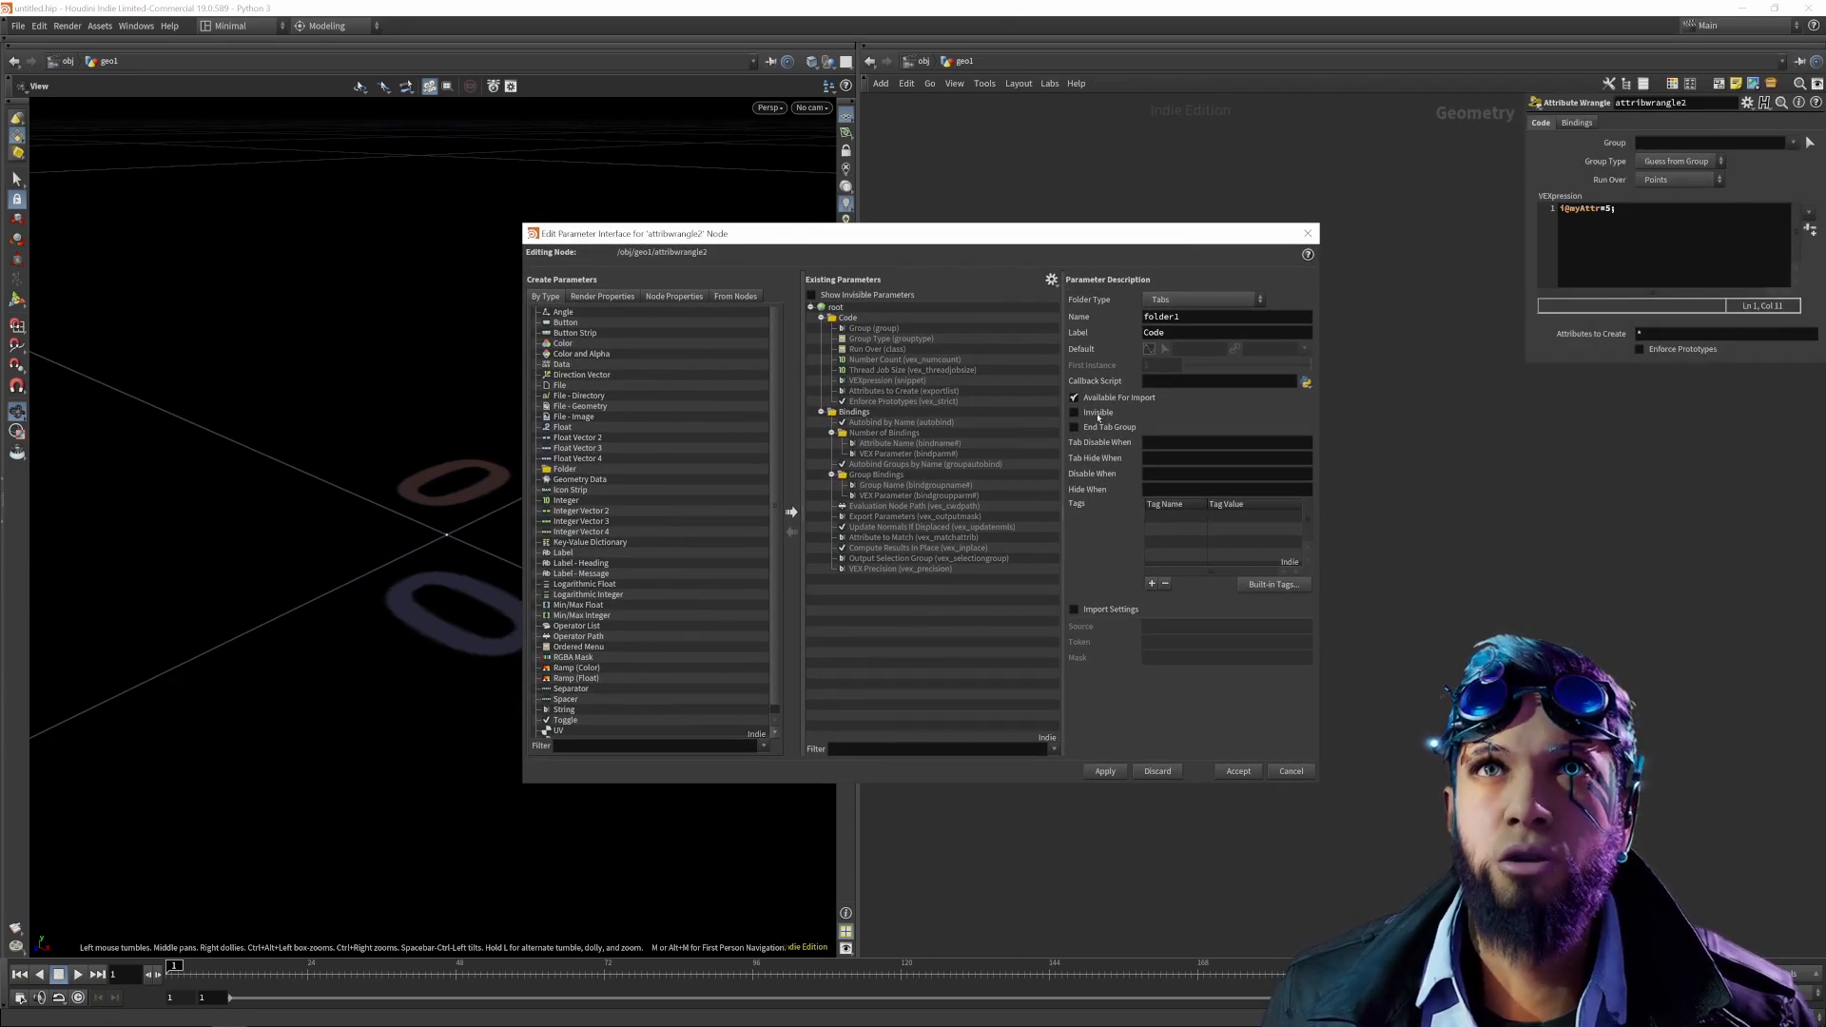
{"action": "left_click_drag", "start_coordinate": [967, 227], "coordinate": [938, 278]}
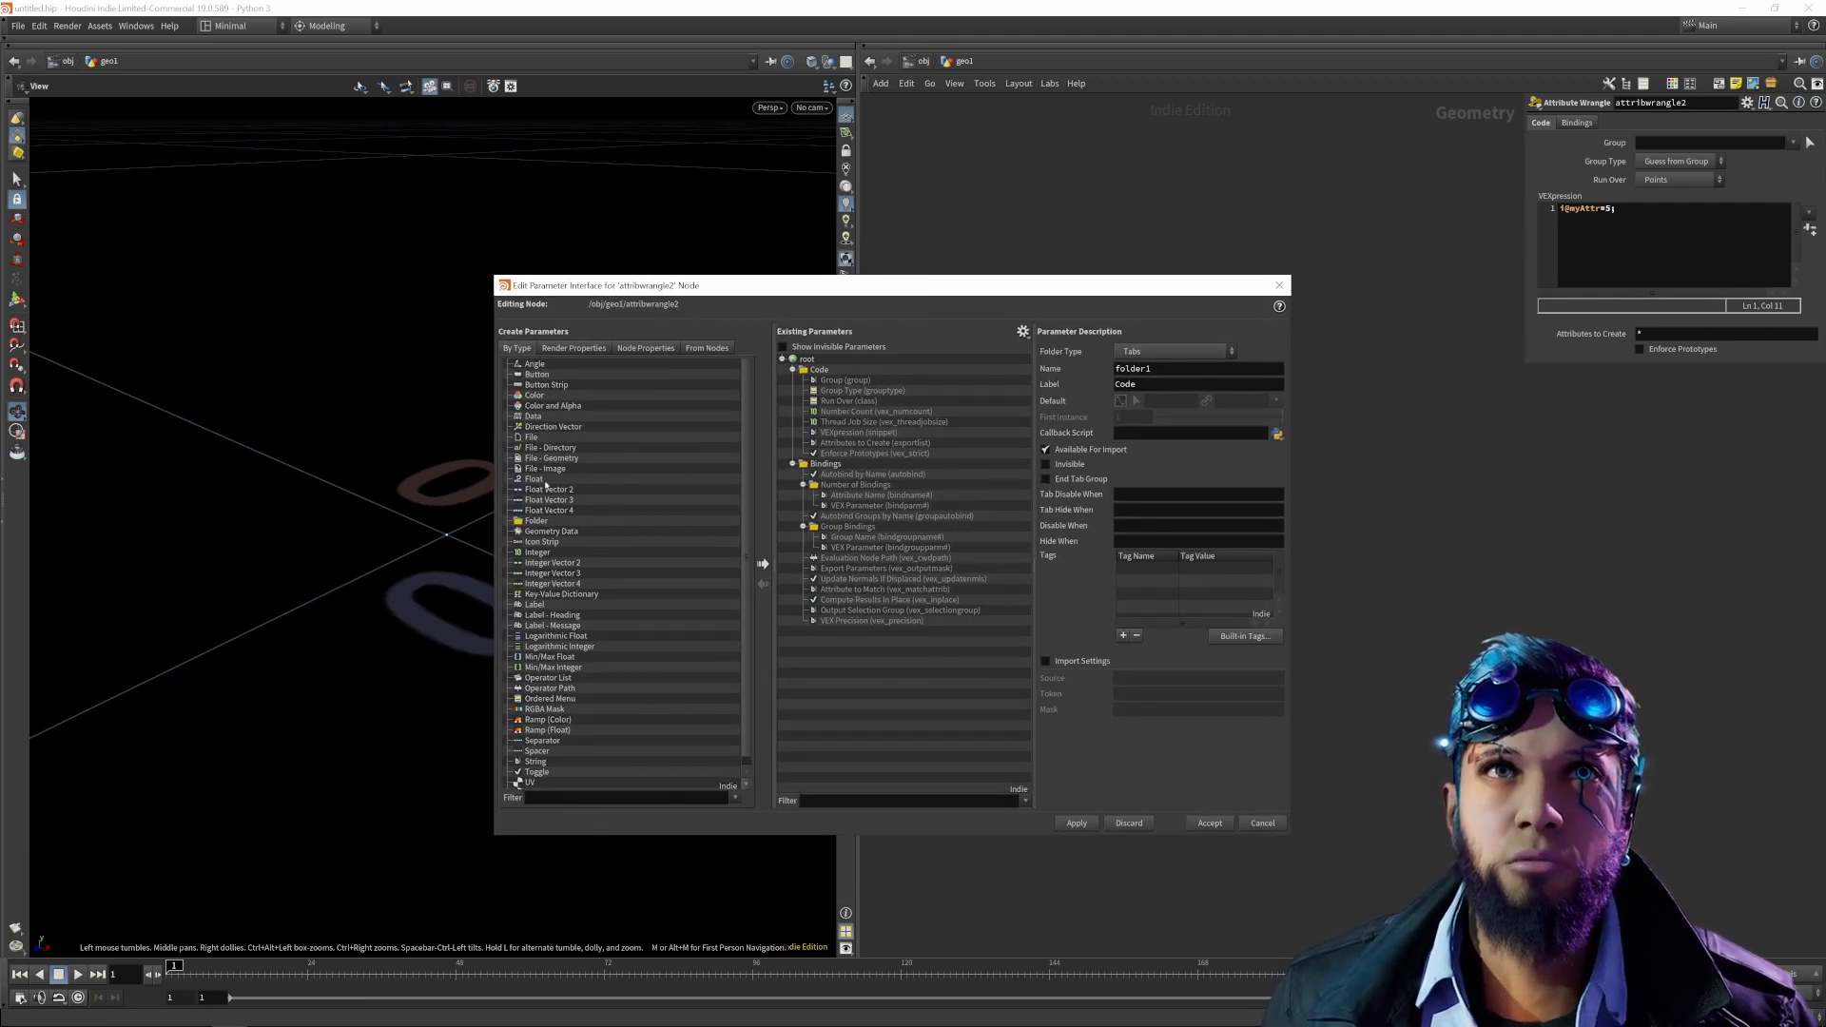
{"action": "left_click", "coordinate": [537, 479]}
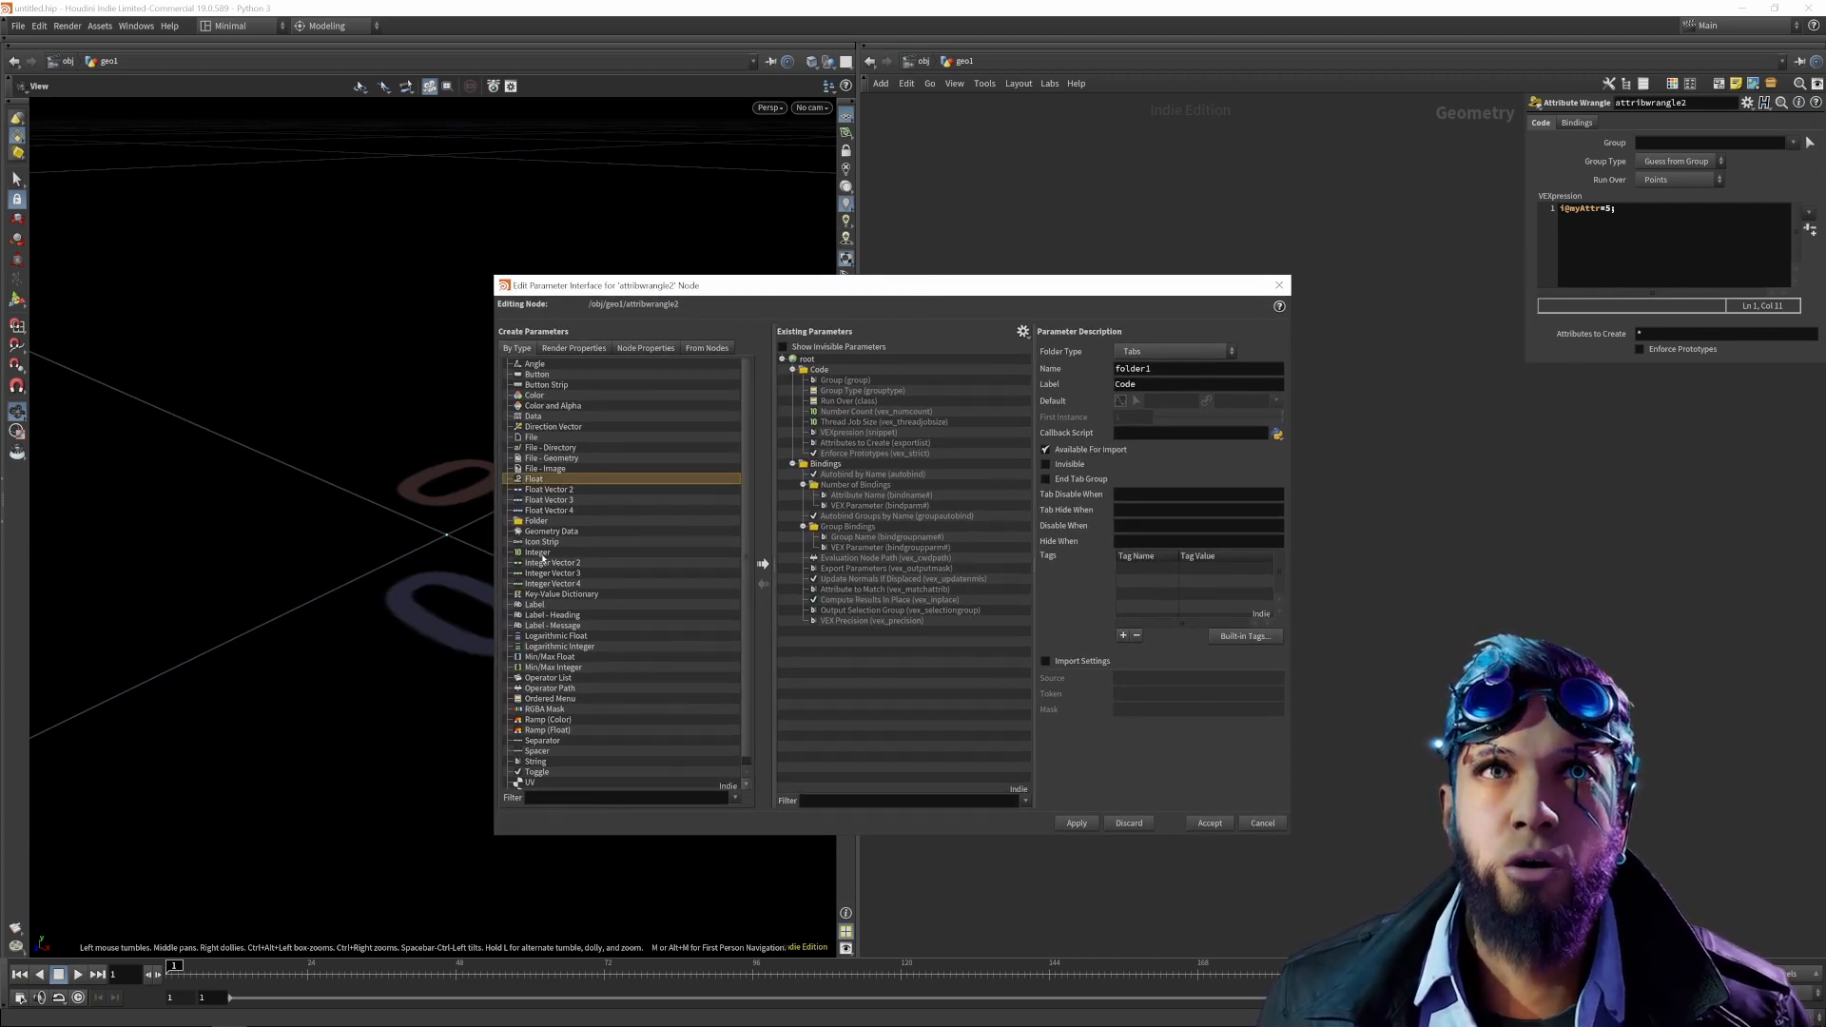
{"action": "left_click", "coordinate": [538, 553]}
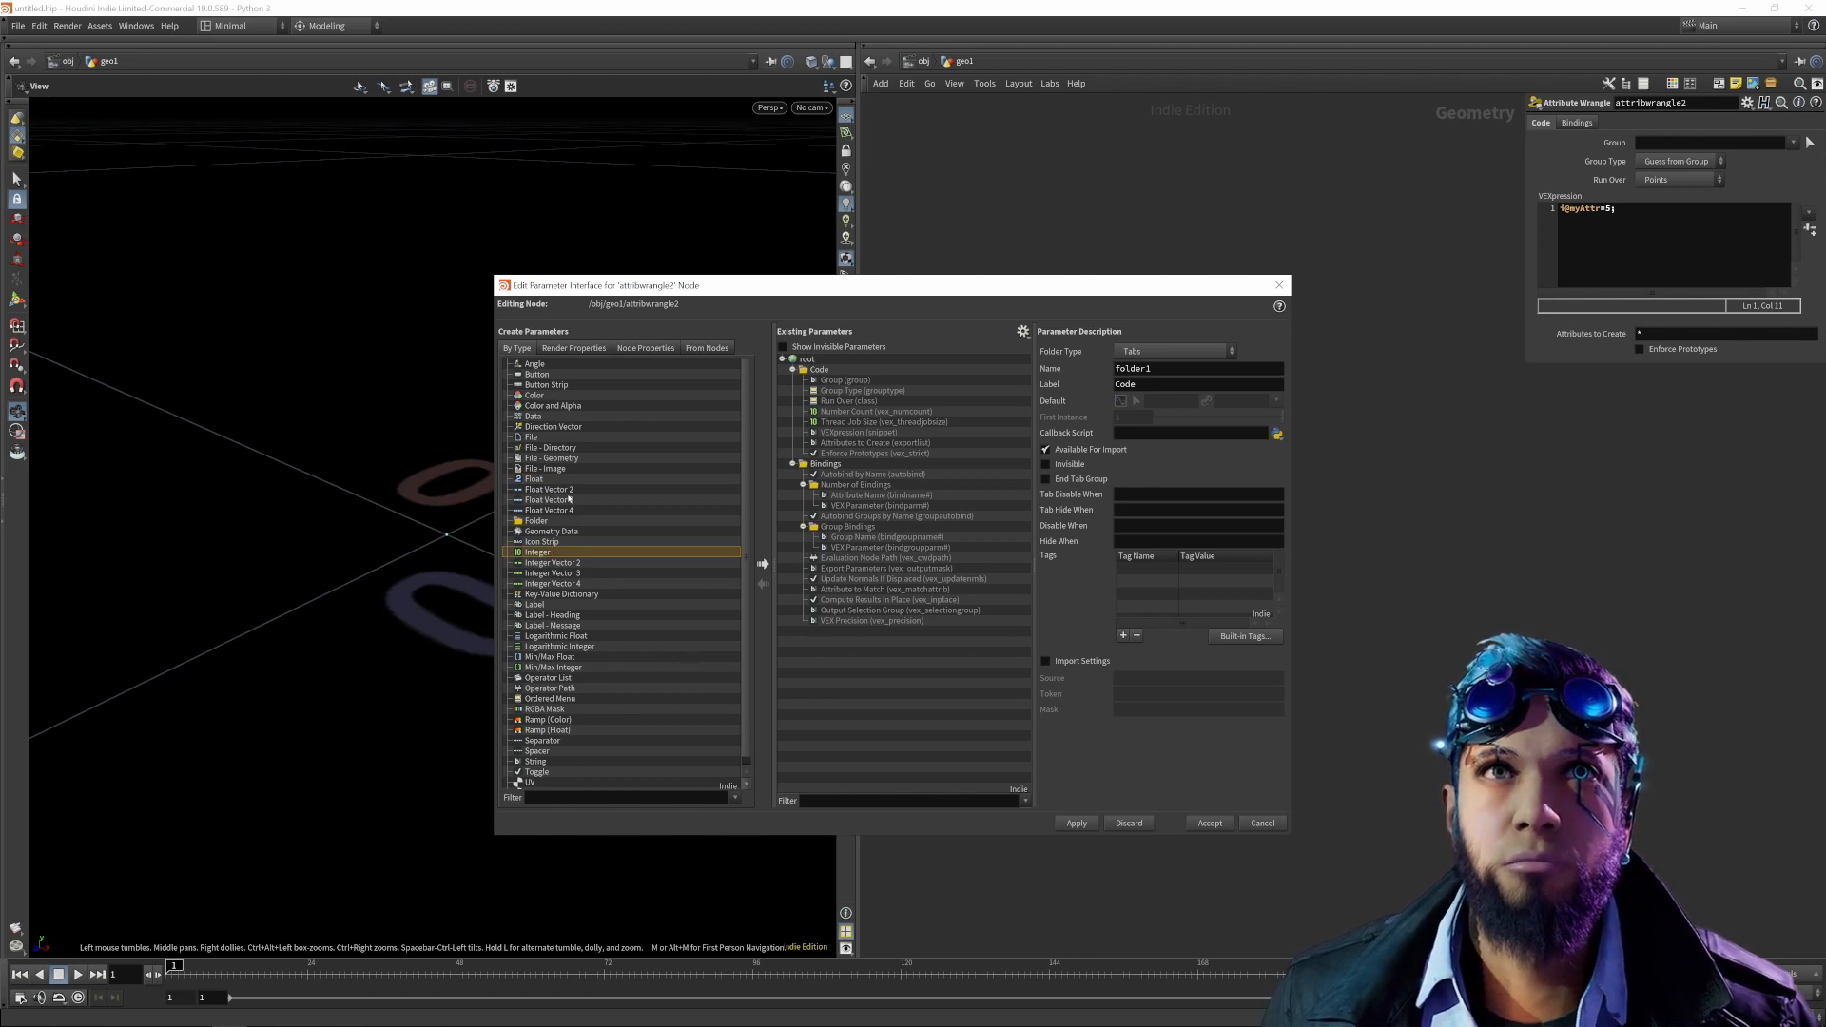
{"action": "left_click", "coordinate": [566, 492]}
{"action": "left_click", "coordinate": [566, 510]}
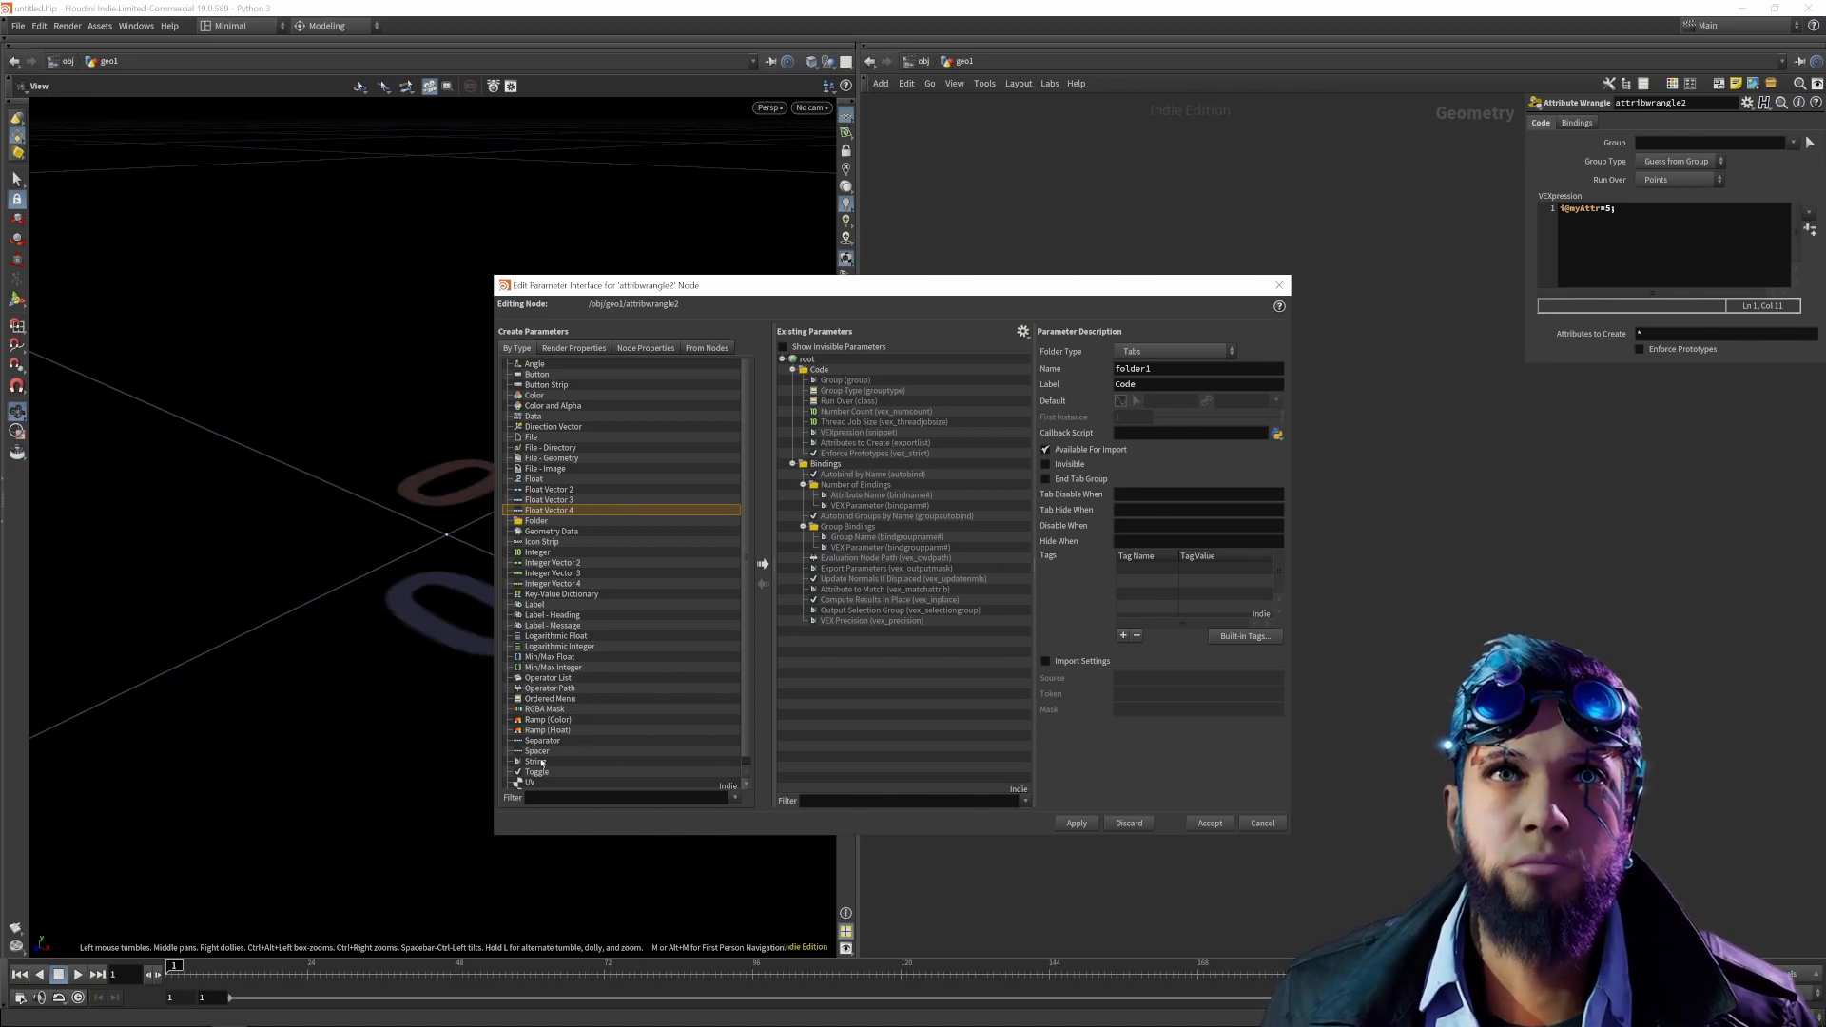
{"action": "left_click", "coordinate": [542, 762]}
{"action": "left_click", "coordinate": [535, 772]}
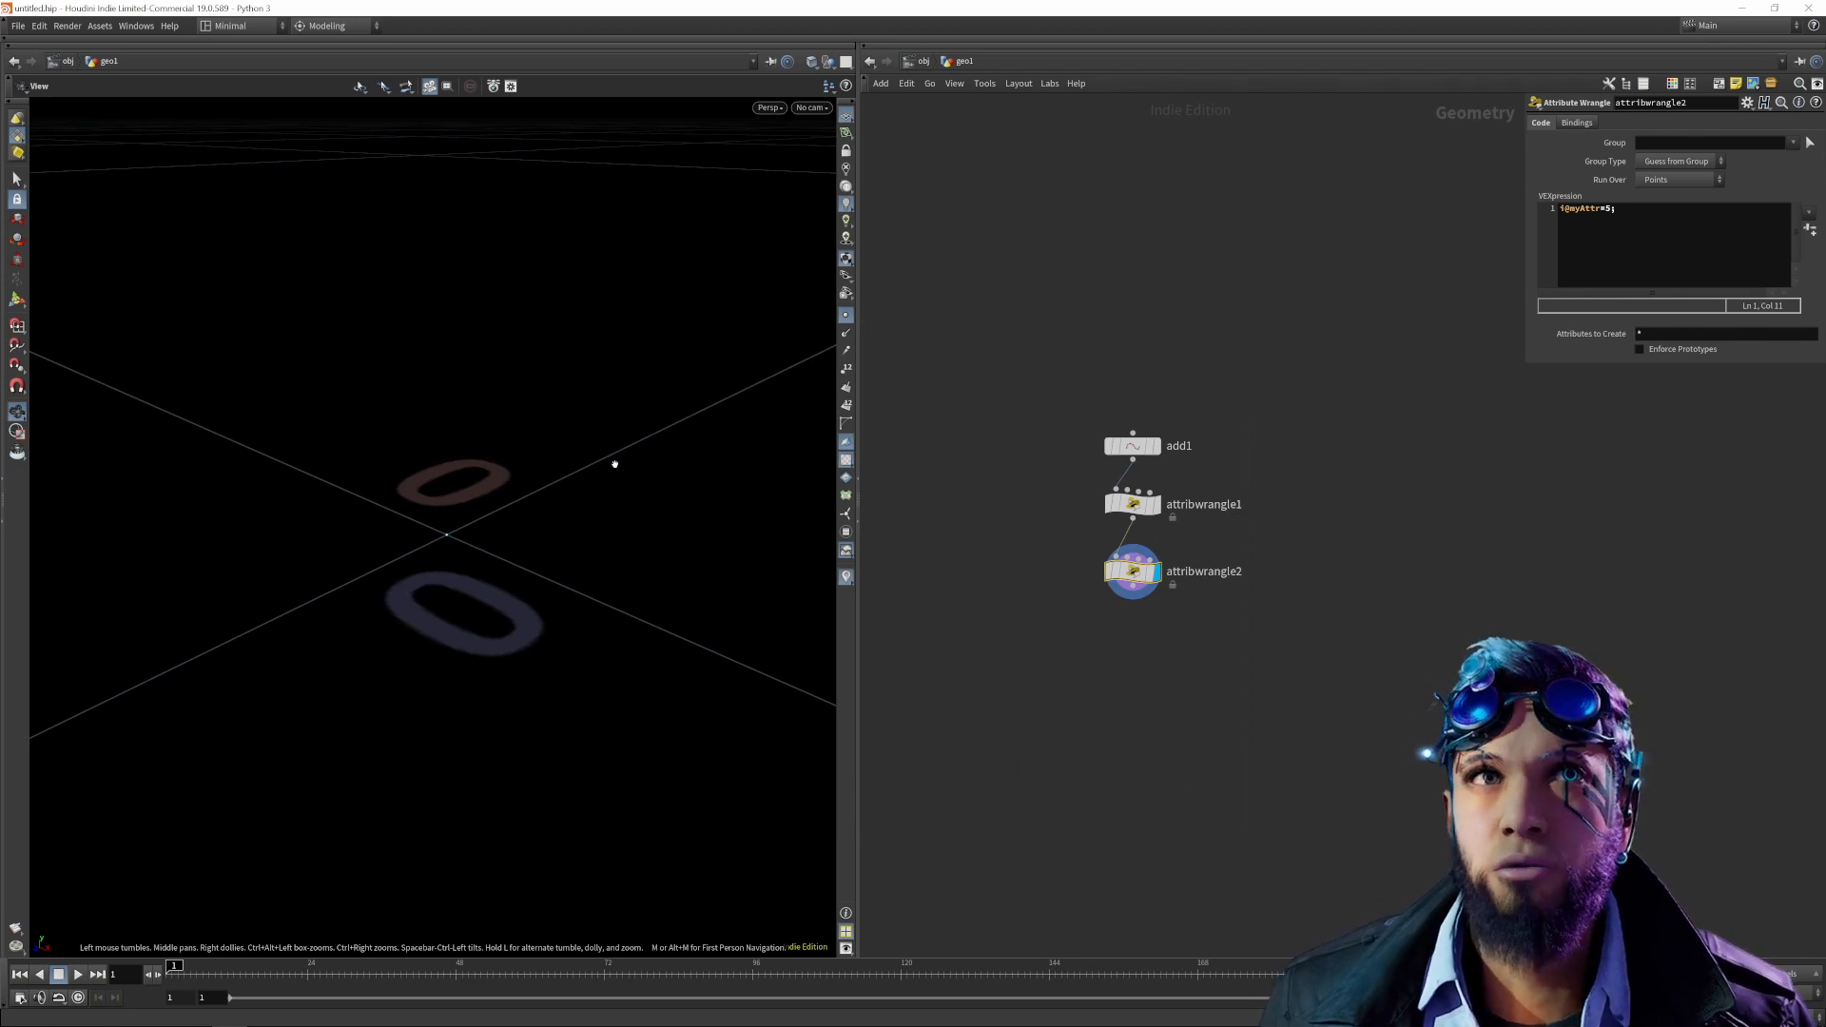
Add a Transform node connected to attribwrangle2's output and make it the displayed node.
{"action": "right_click", "coordinate": [1132, 586]}
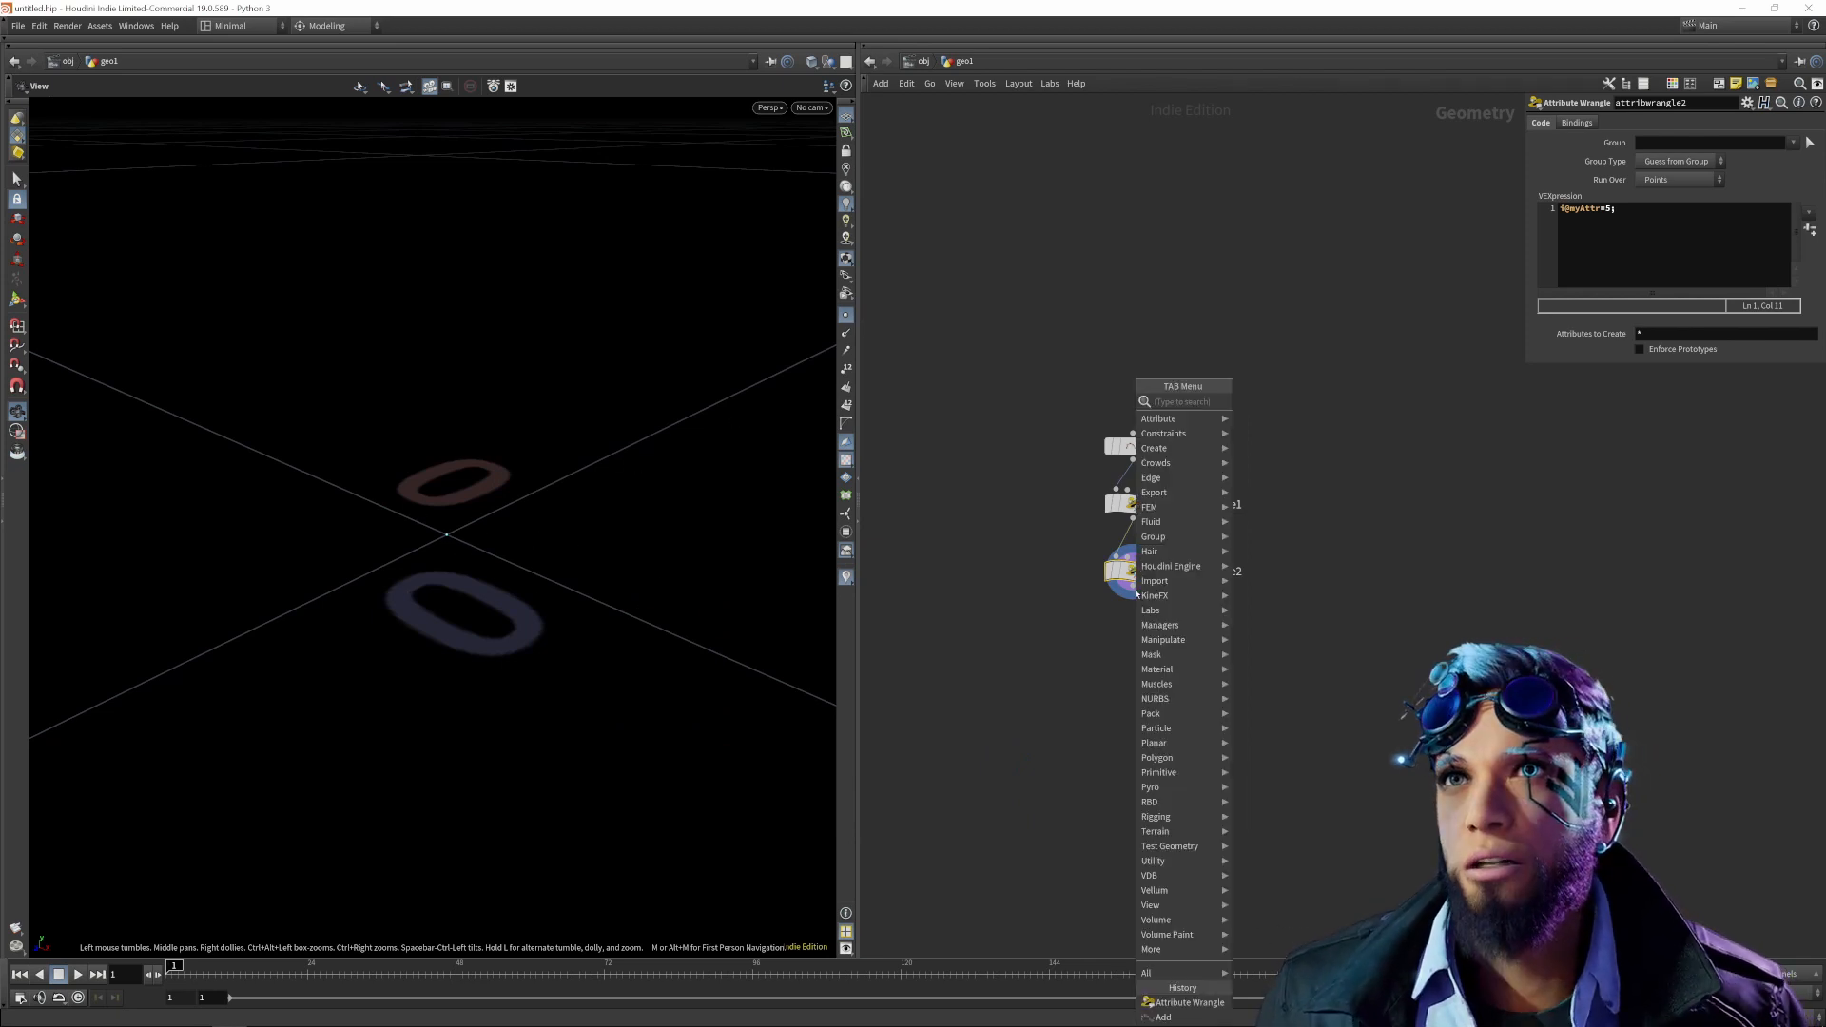
{"action": "type", "text": "tran"}
{"action": "key", "text": "Return"}
{"action": "key", "text": "Return"}
{"action": "key", "text": "r"}
{"action": "left_click", "coordinate": [1135, 629]}
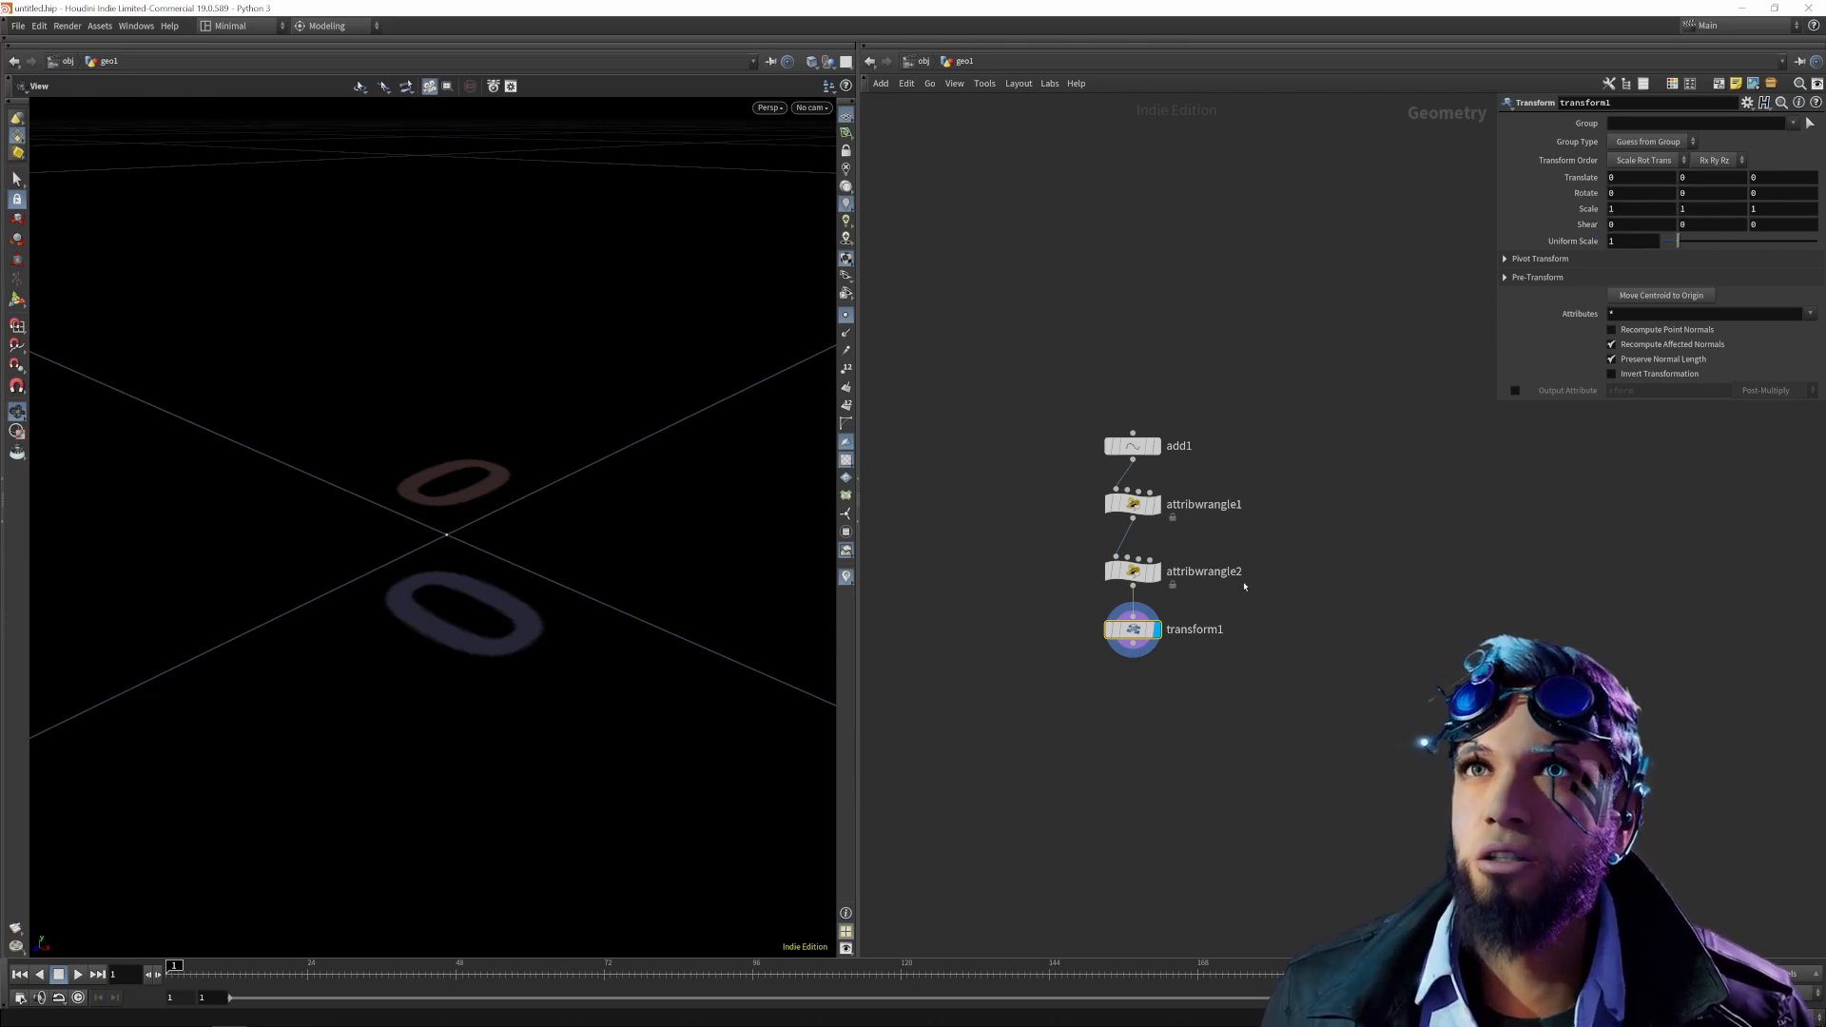
Set the Transform node's X translation to 0.01.
{"action": "mouse_move", "coordinate": [1129, 584]}
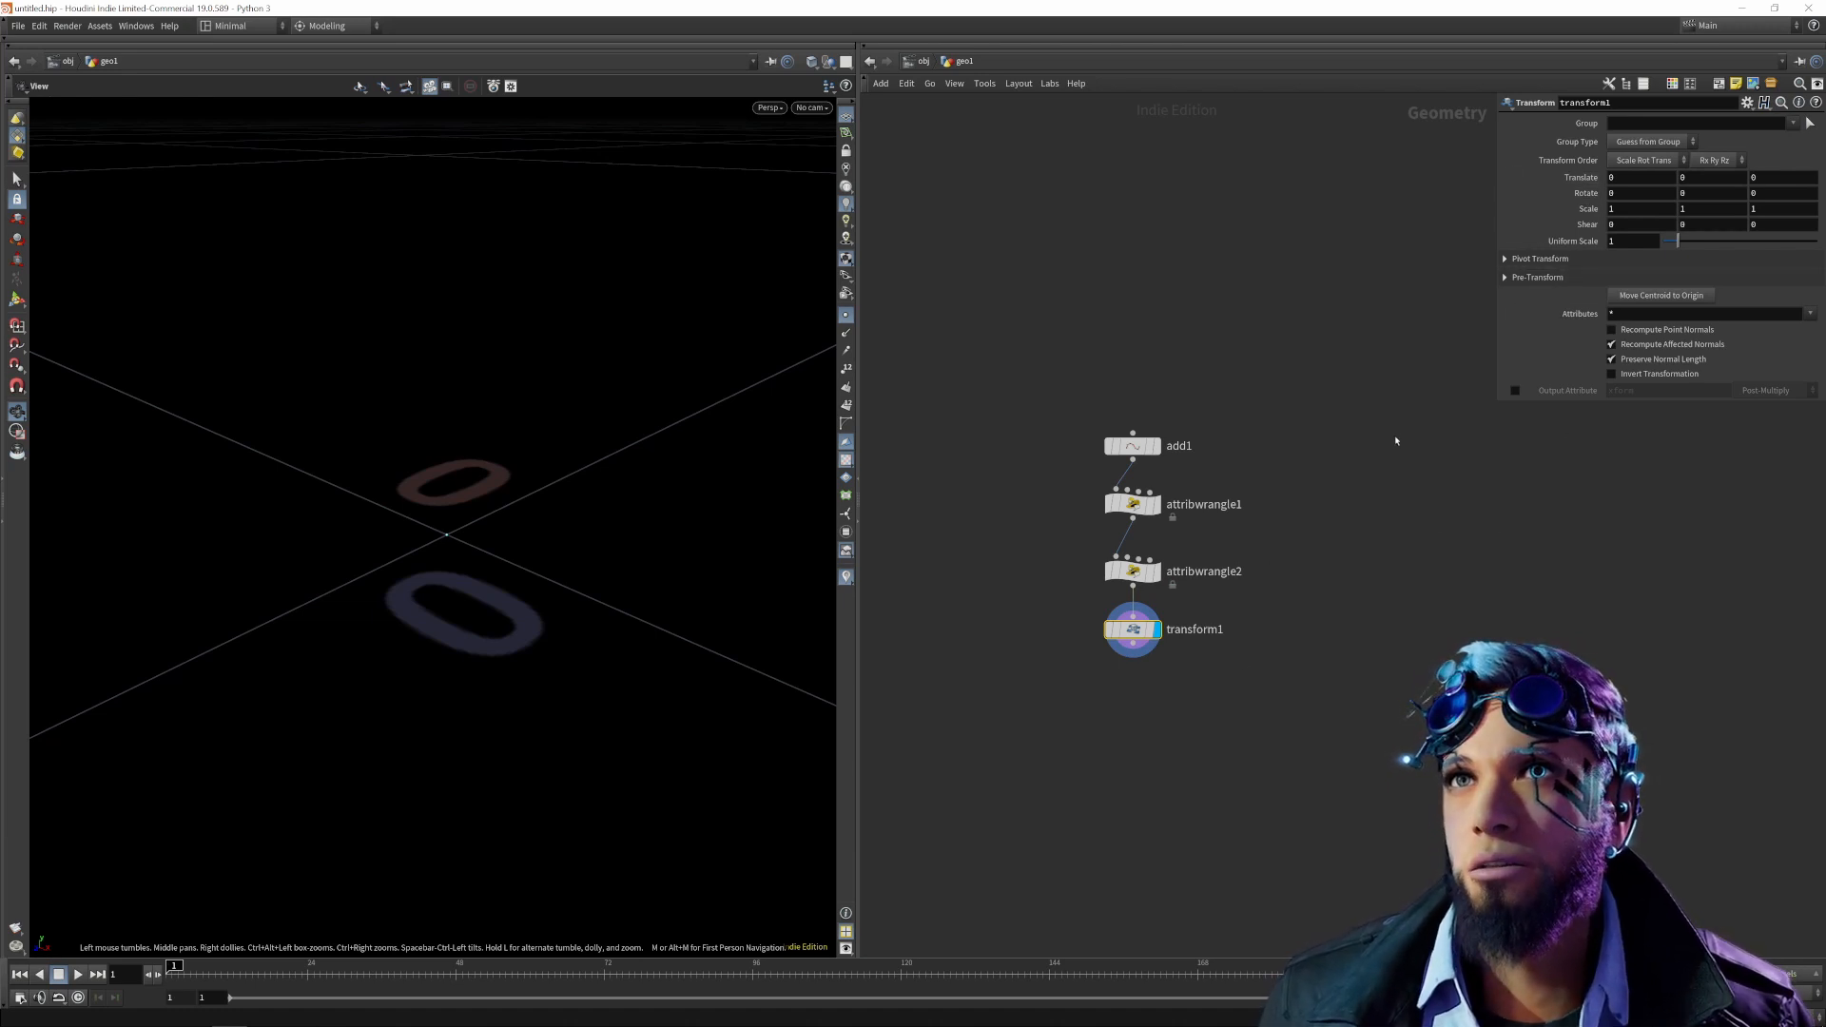
{"action": "left_click", "coordinate": [1624, 179]}
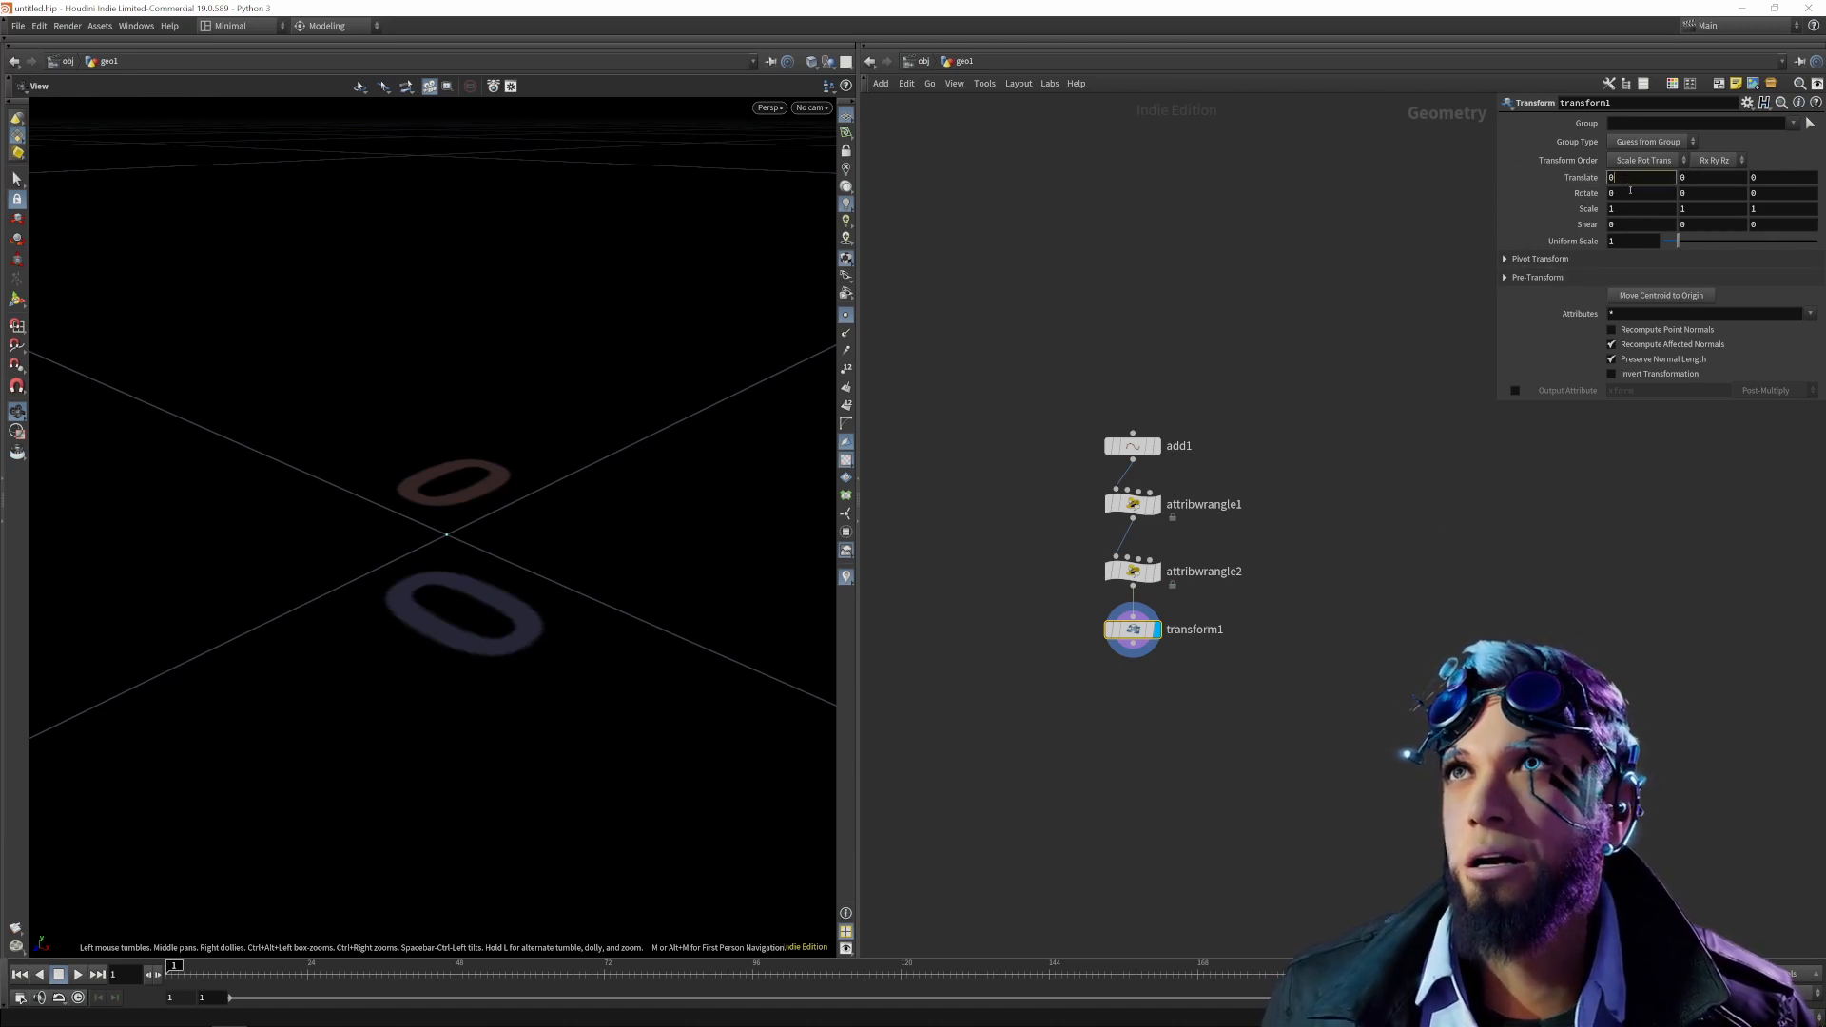
{"action": "type", "text": ".01"}
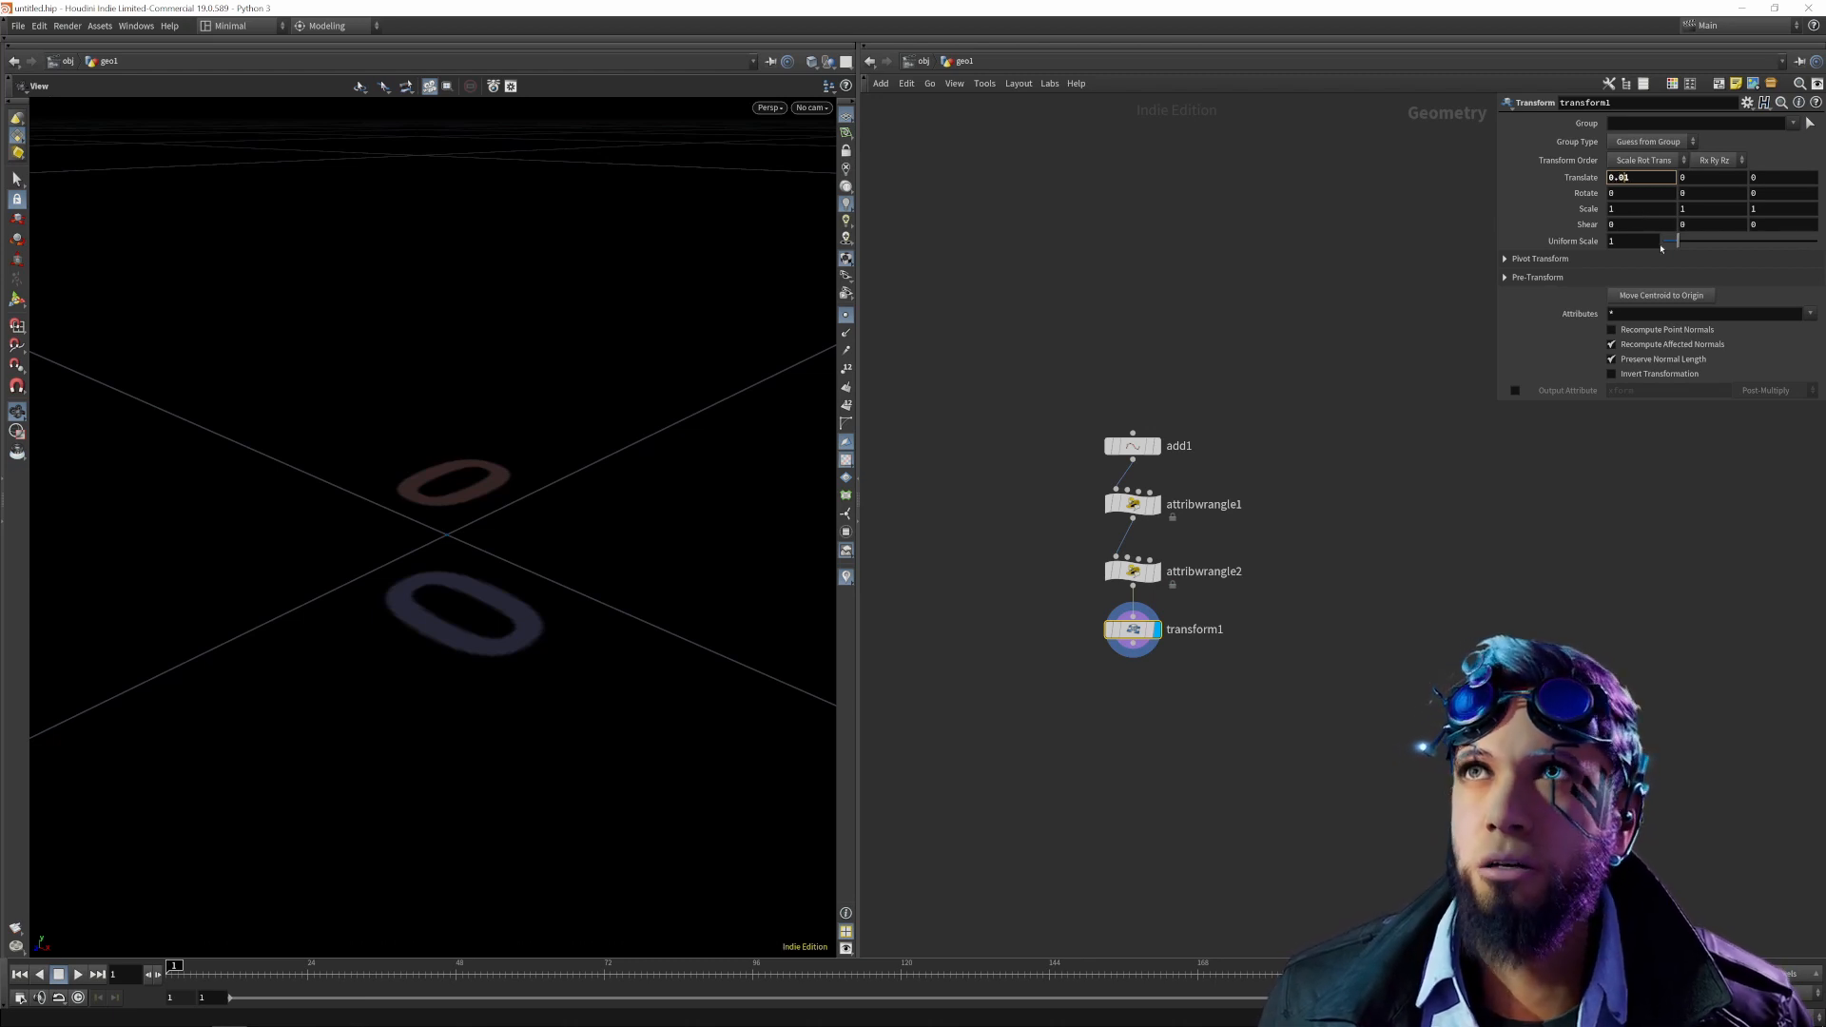
{"action": "key", "text": "Return"}
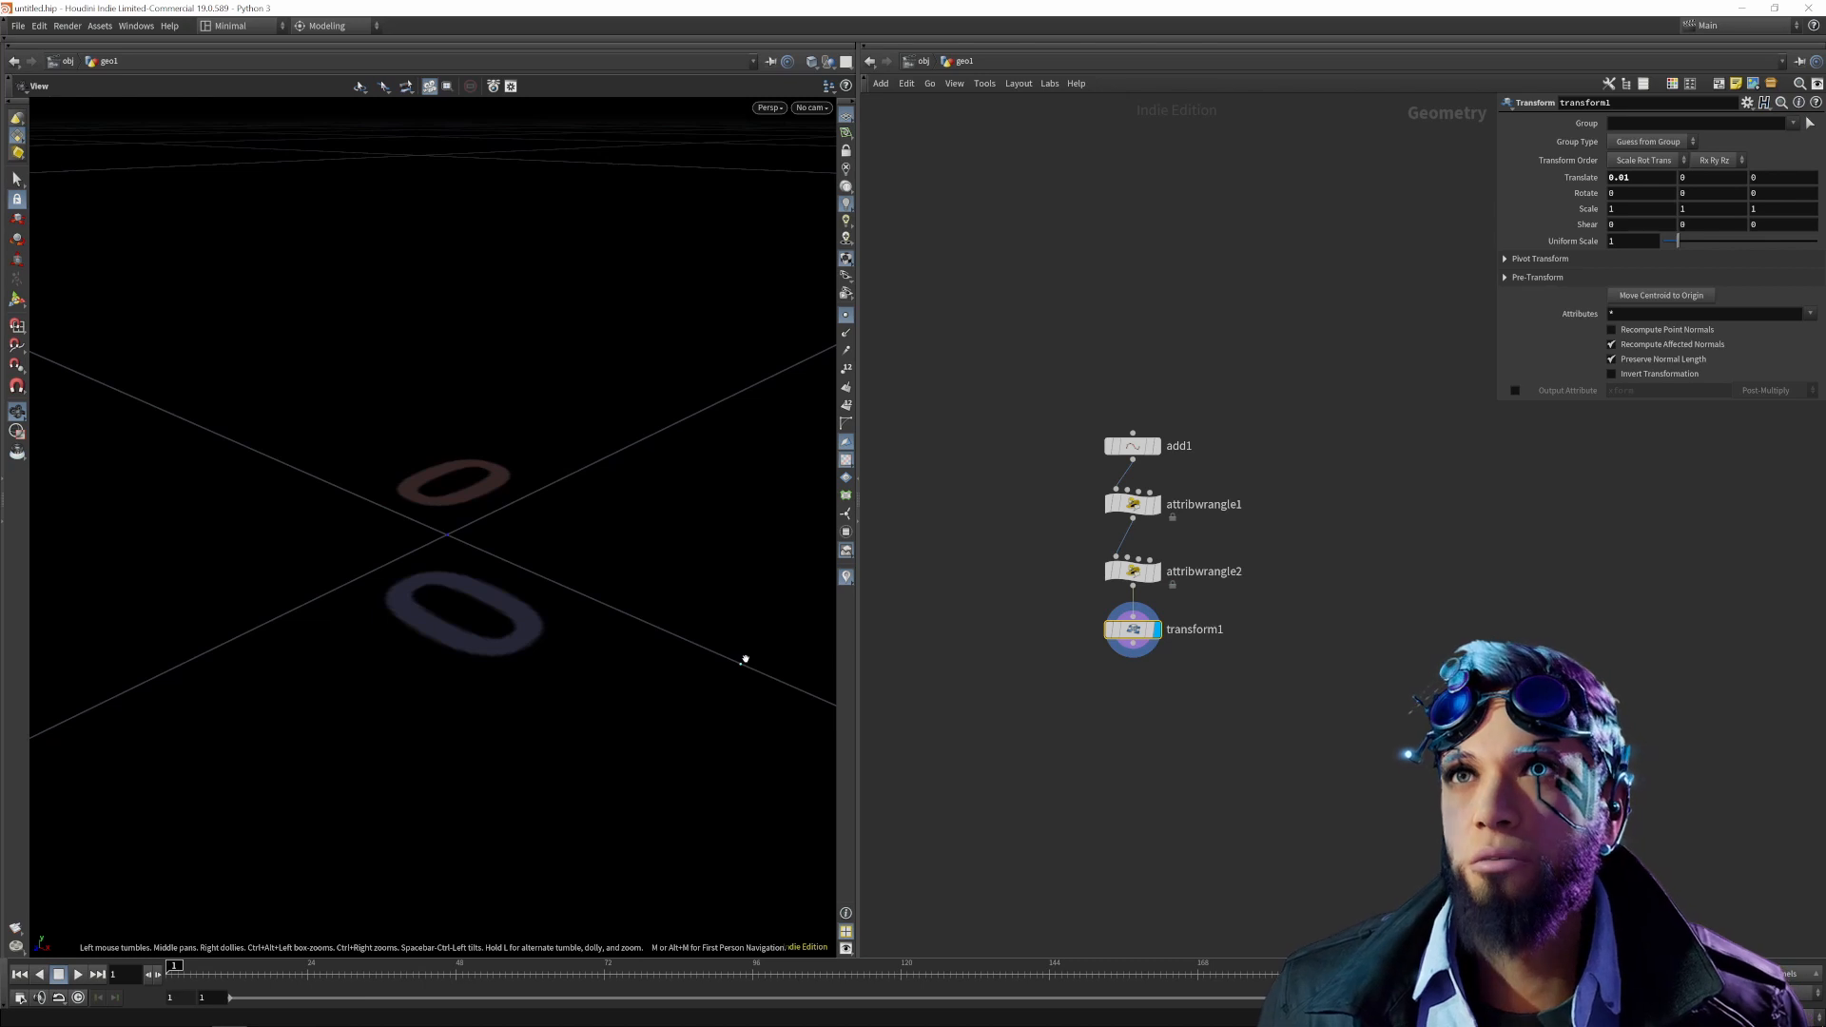
Inspect the point position and myAttr values in transform1's geometry spreadsheet, and close the spreadsheet.
{"action": "right_click", "coordinate": [1127, 633]}
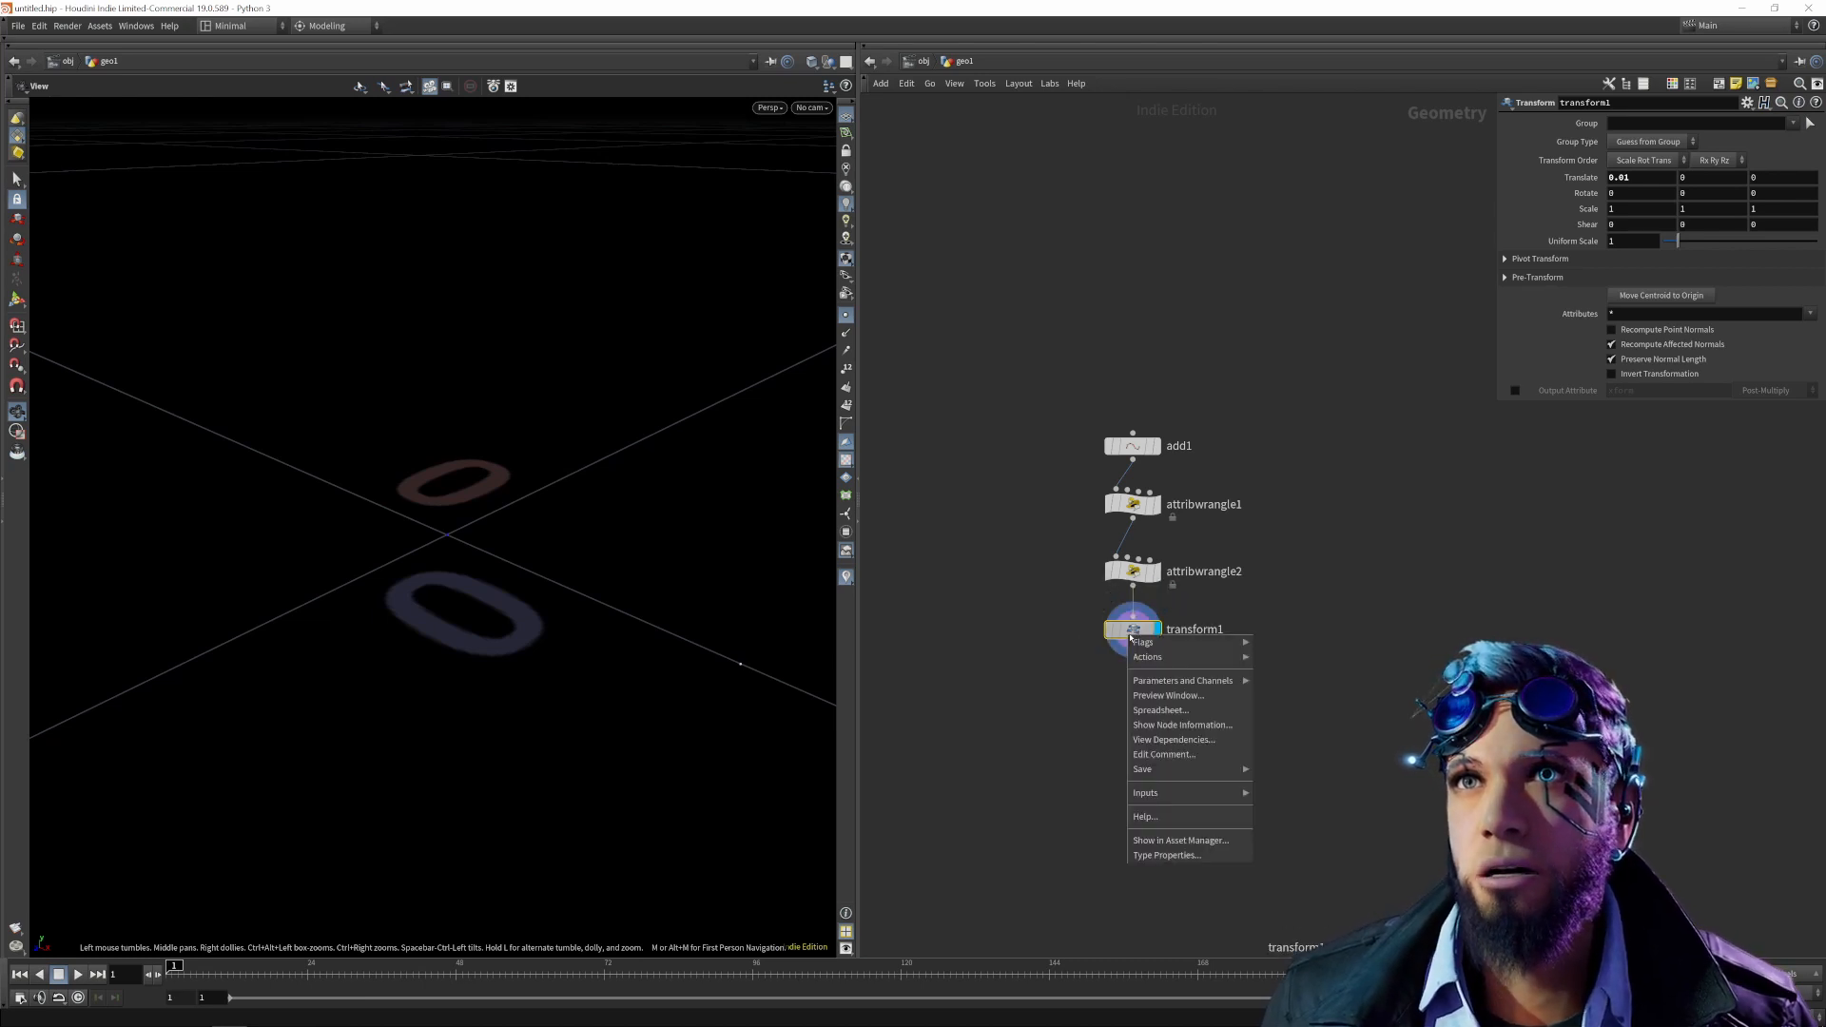
{"action": "left_click", "coordinate": [1161, 711]}
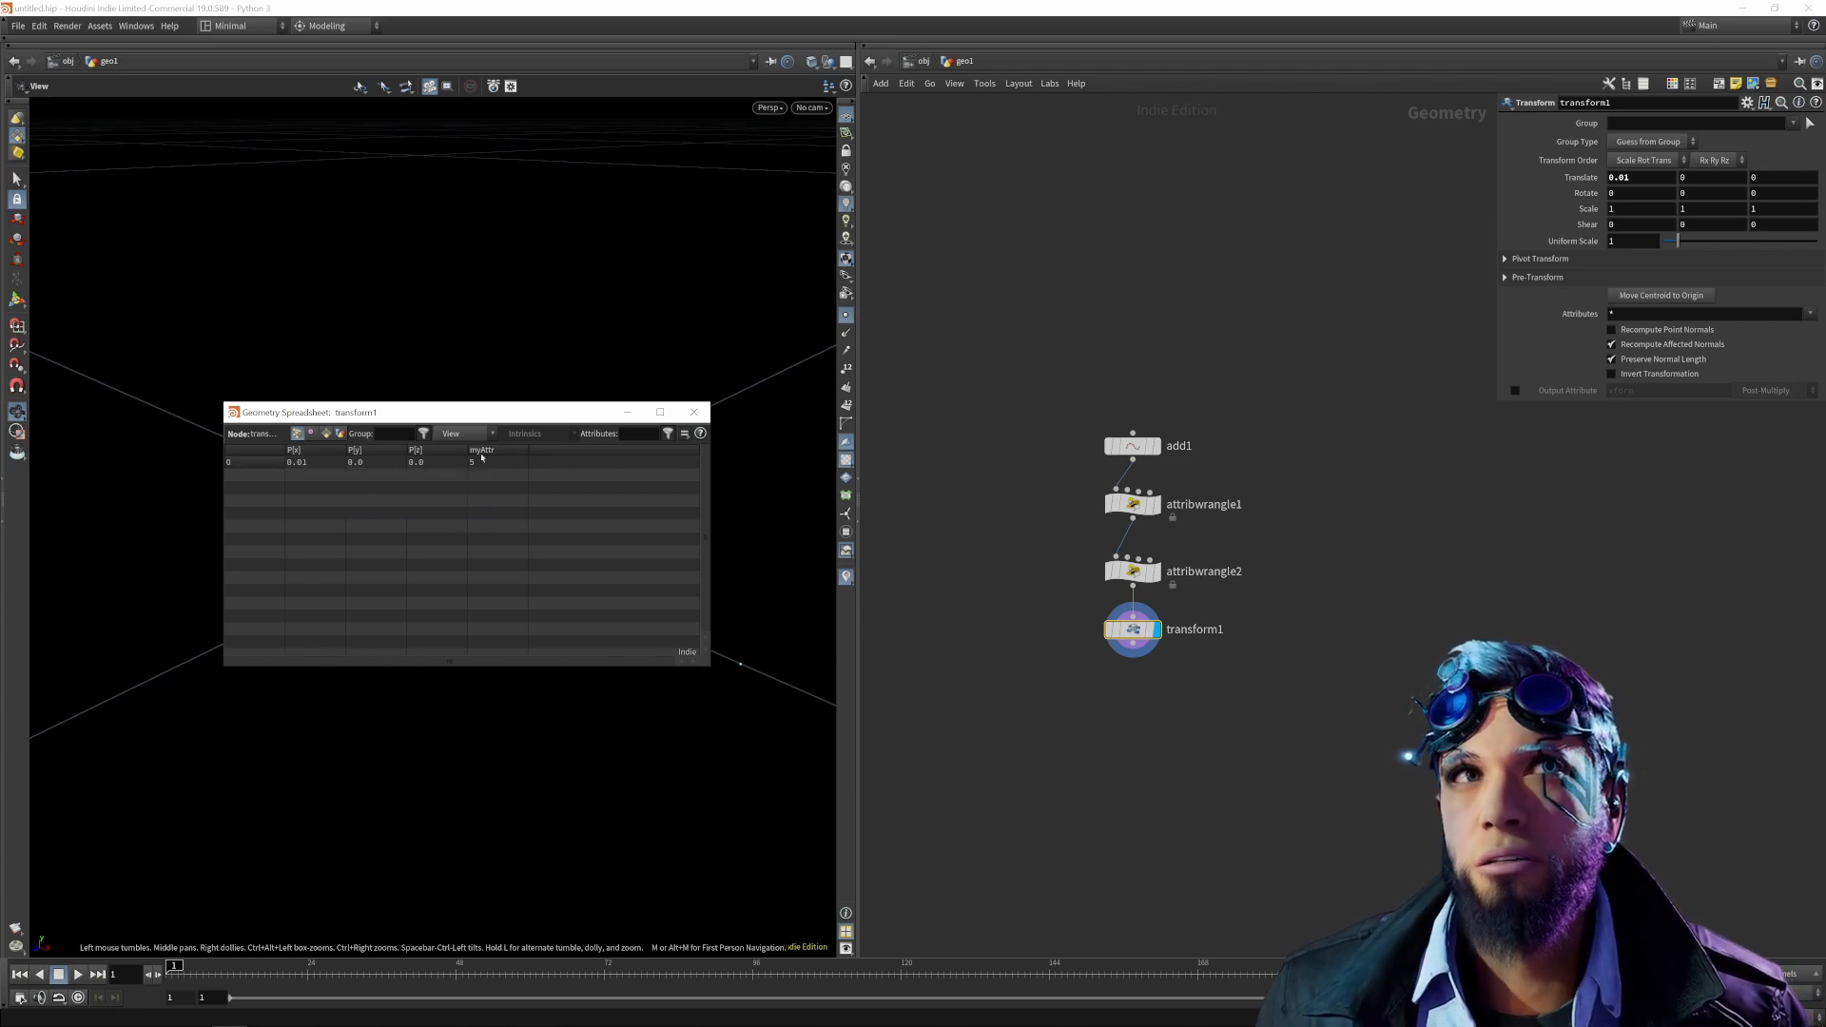
{"action": "left_click", "coordinate": [693, 411]}
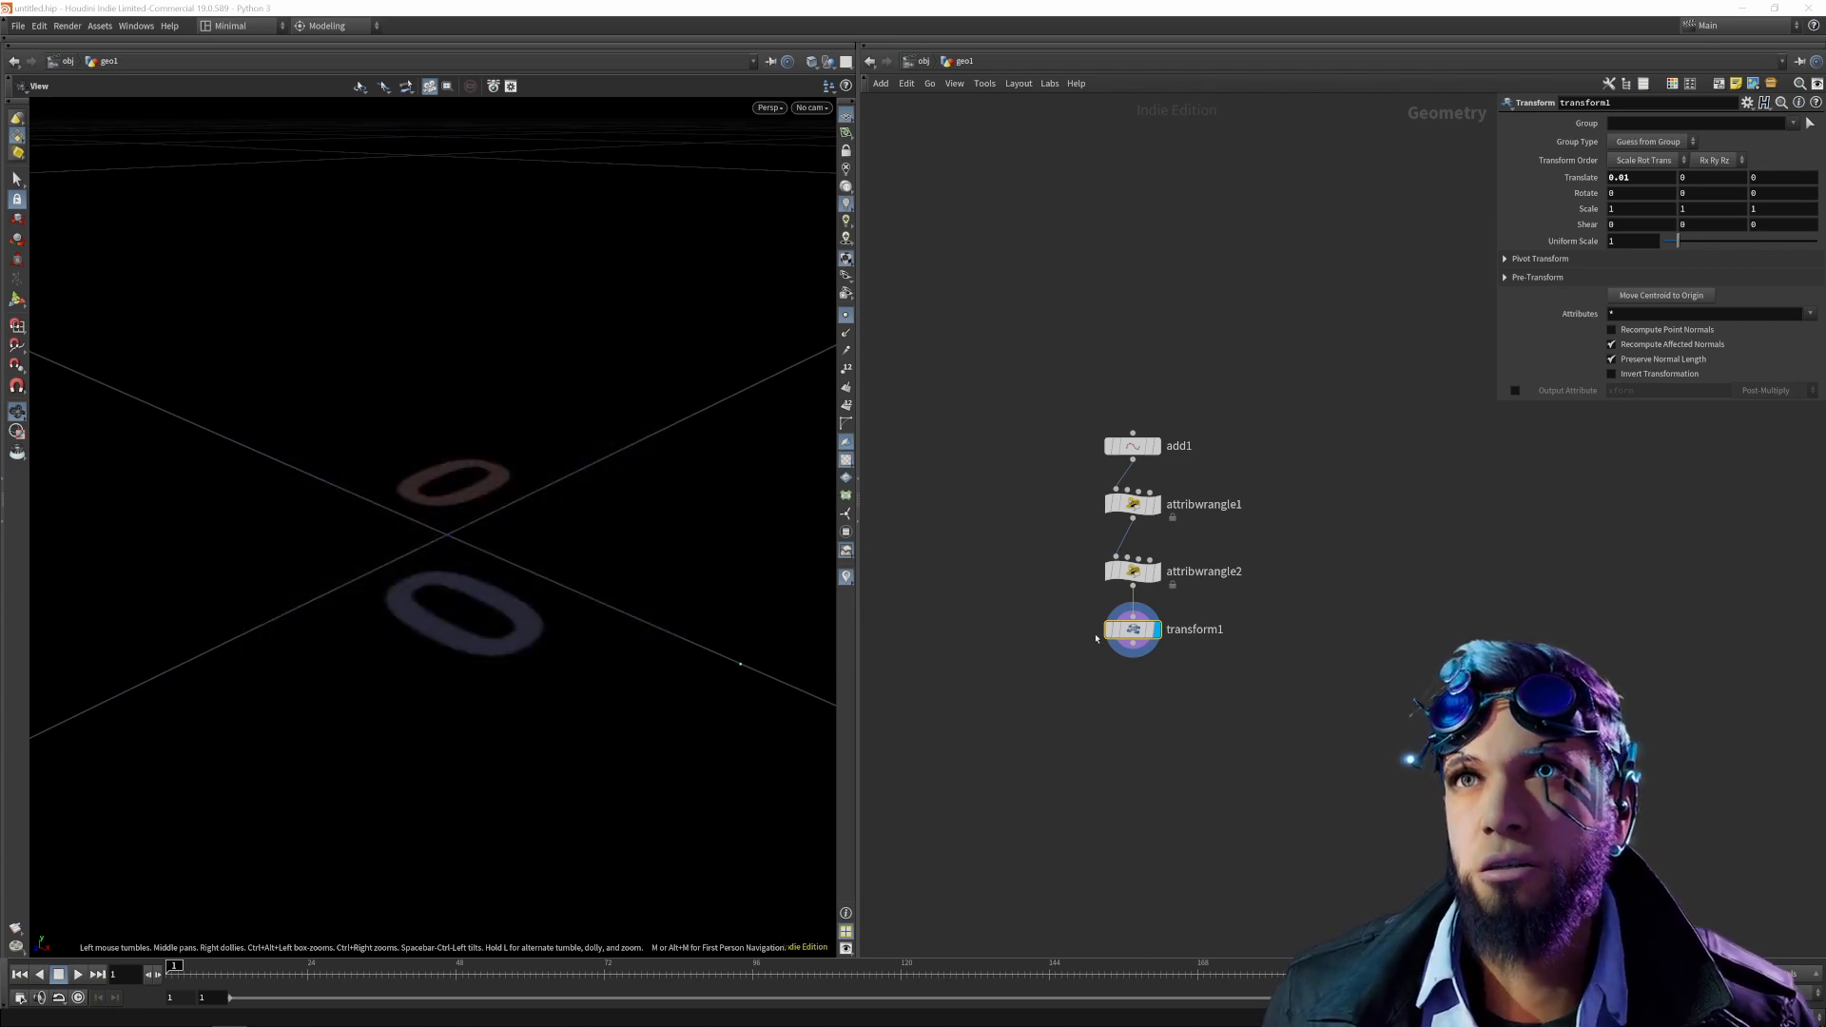
{"action": "mouse_move", "coordinate": [1140, 646]}
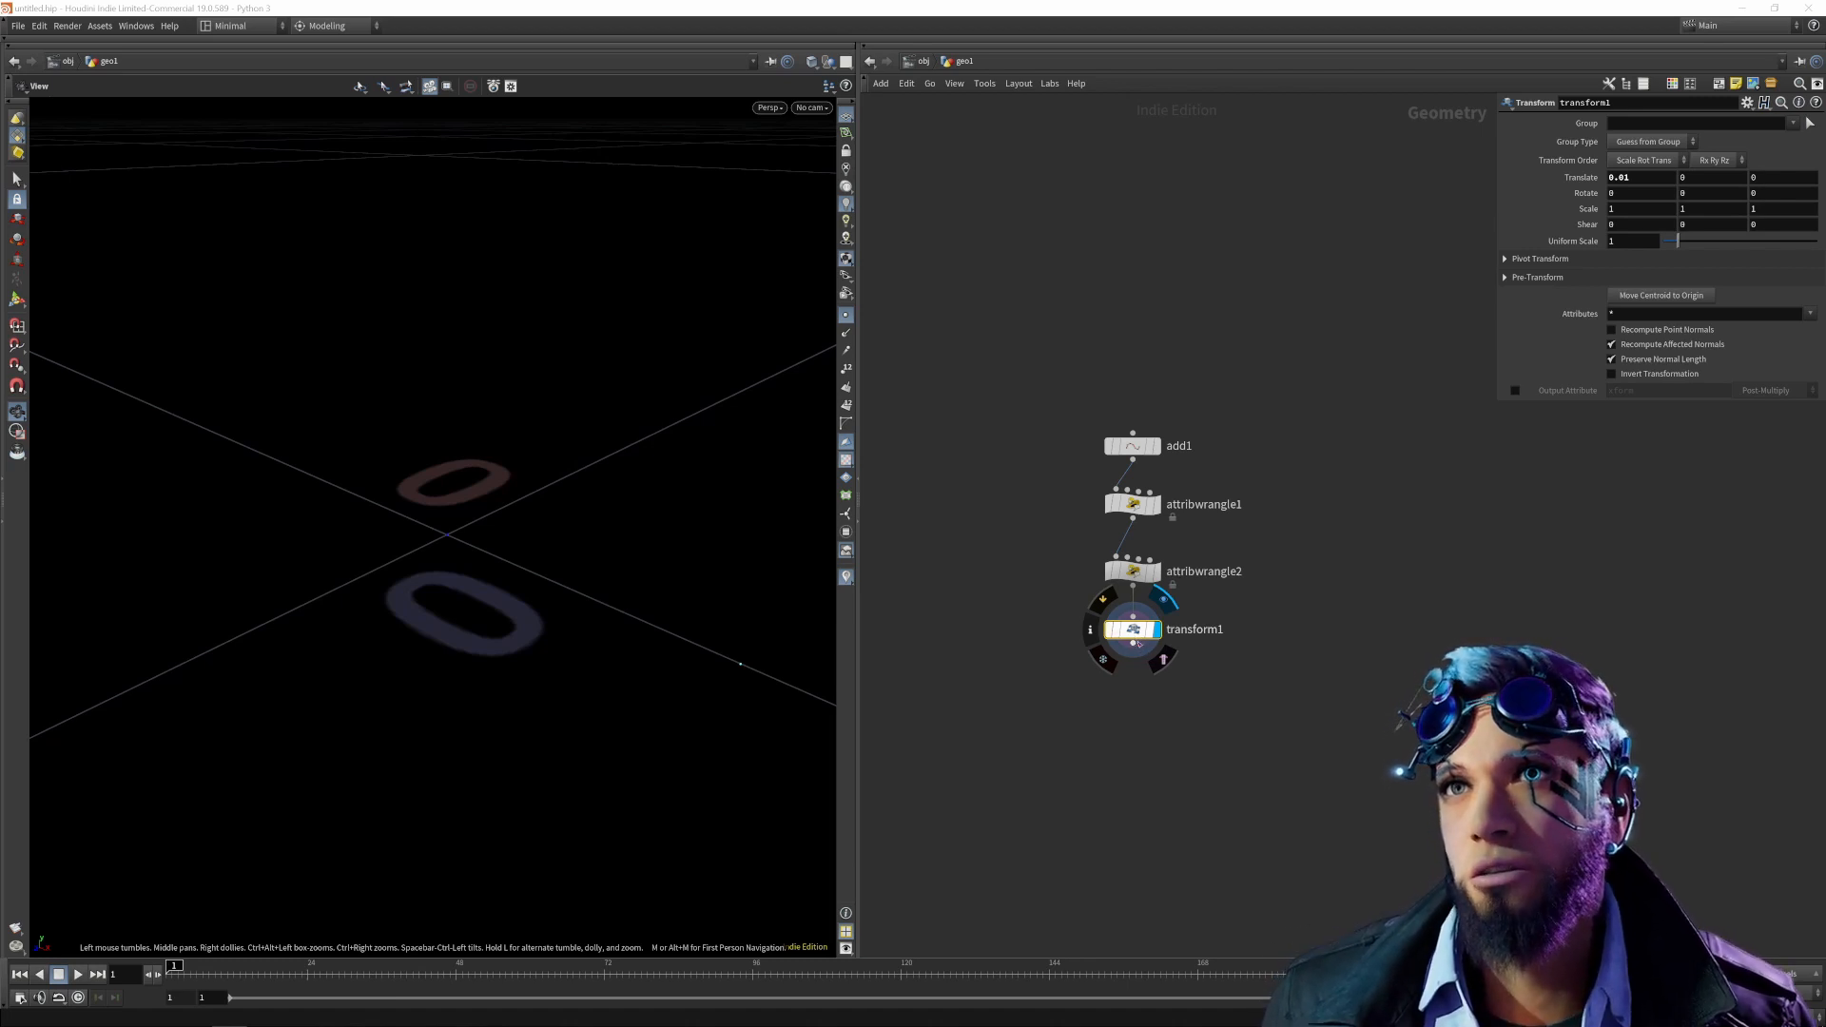
{"action": "left_click", "coordinate": [1132, 646]}
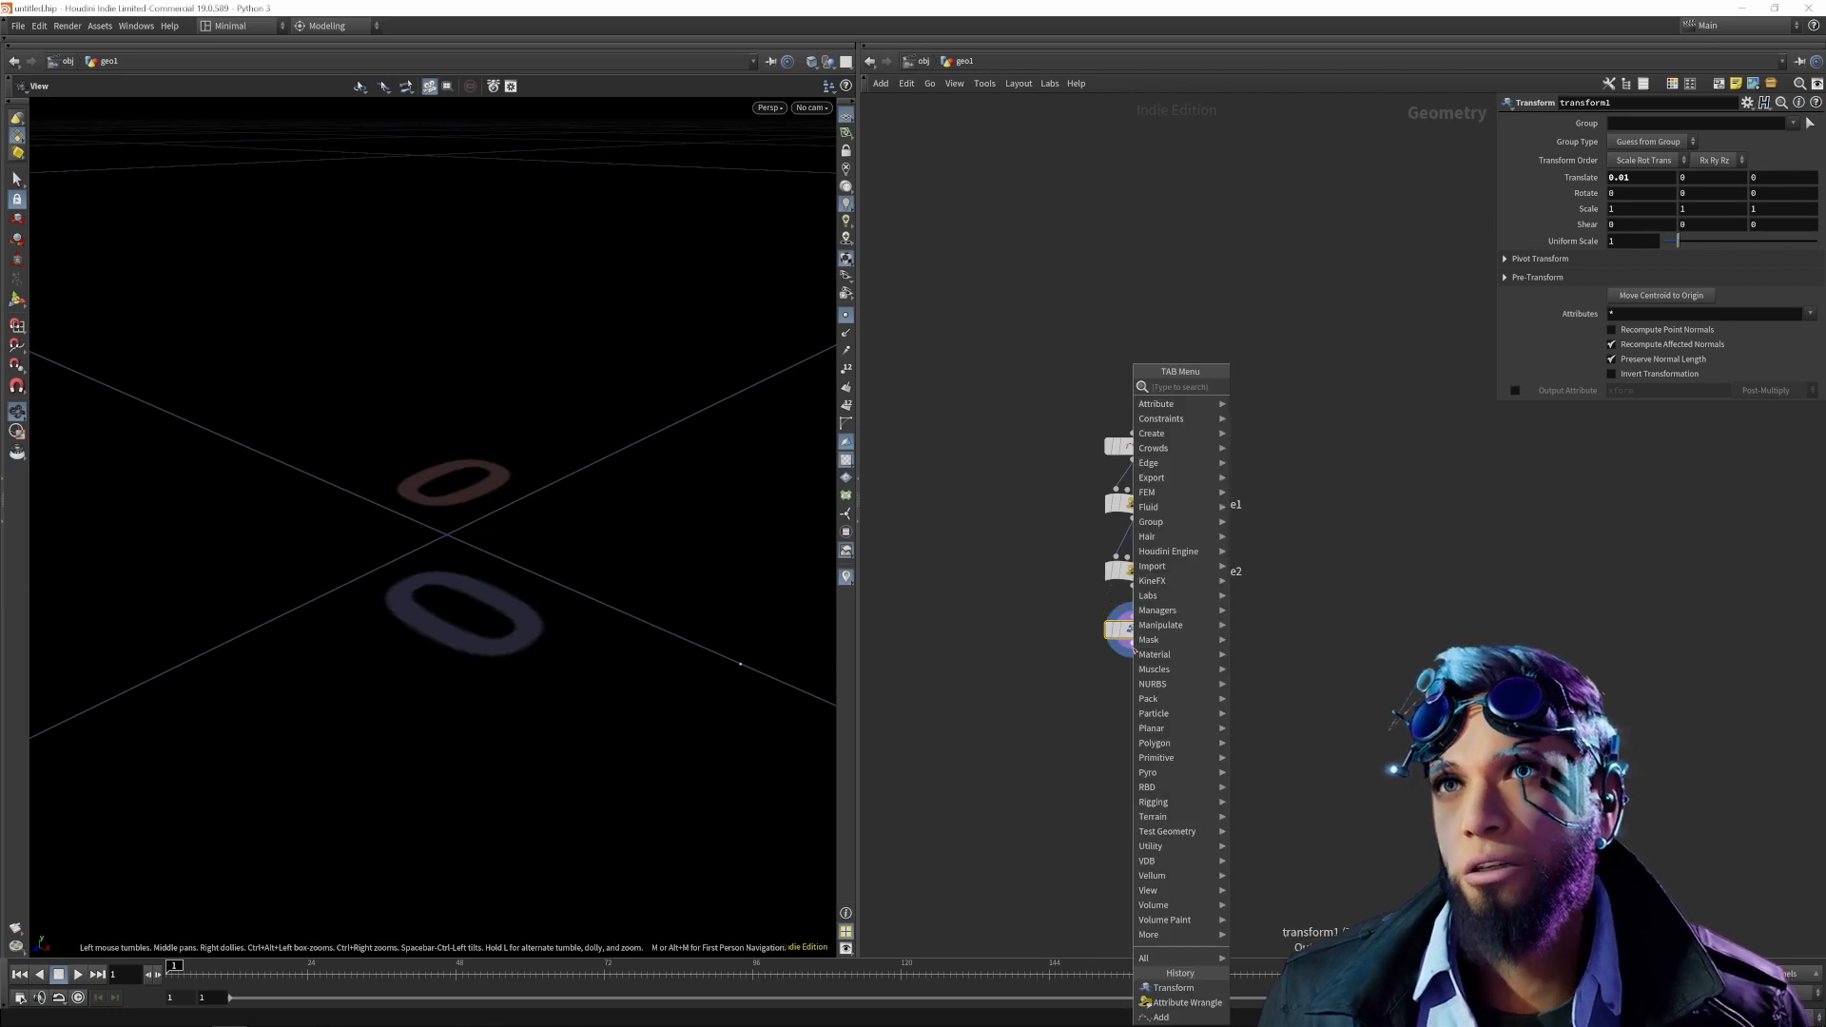
{"action": "left_click", "coordinate": [1111, 696]}
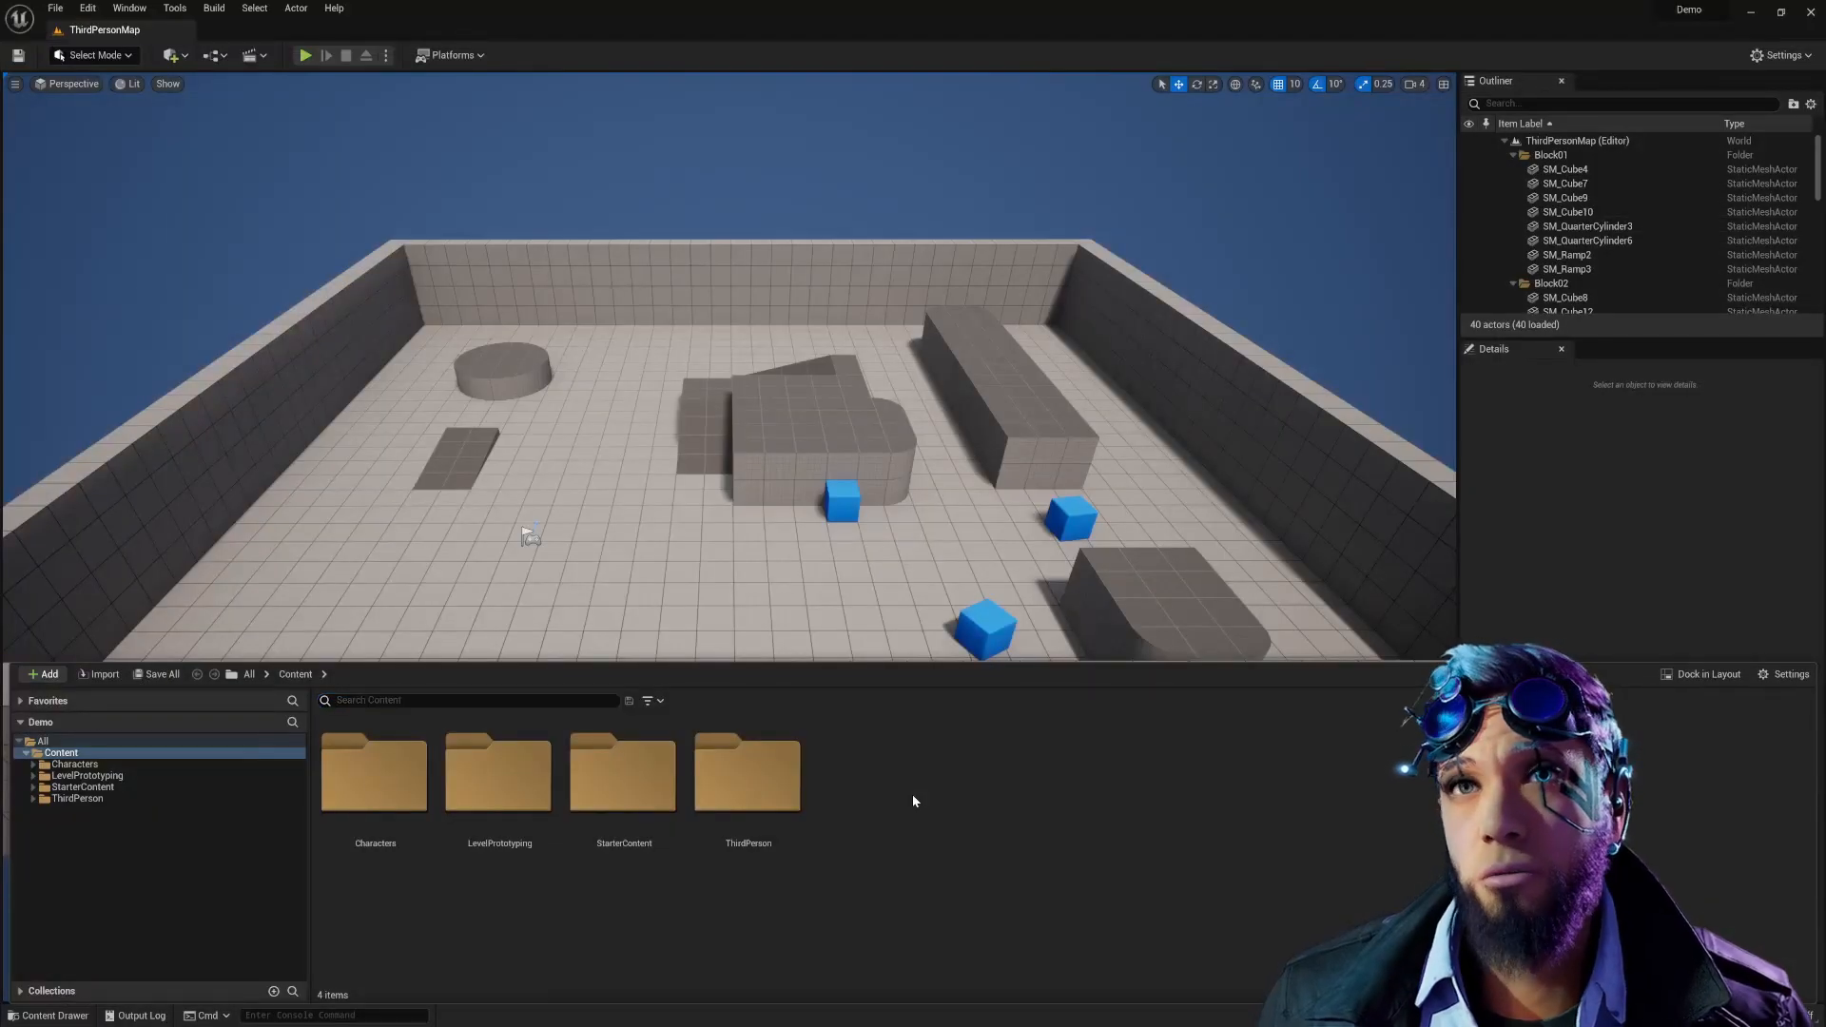
Create an Actor Blueprint Class named BP_Demo in the Content folder.
{"action": "right_click", "coordinate": [911, 795]}
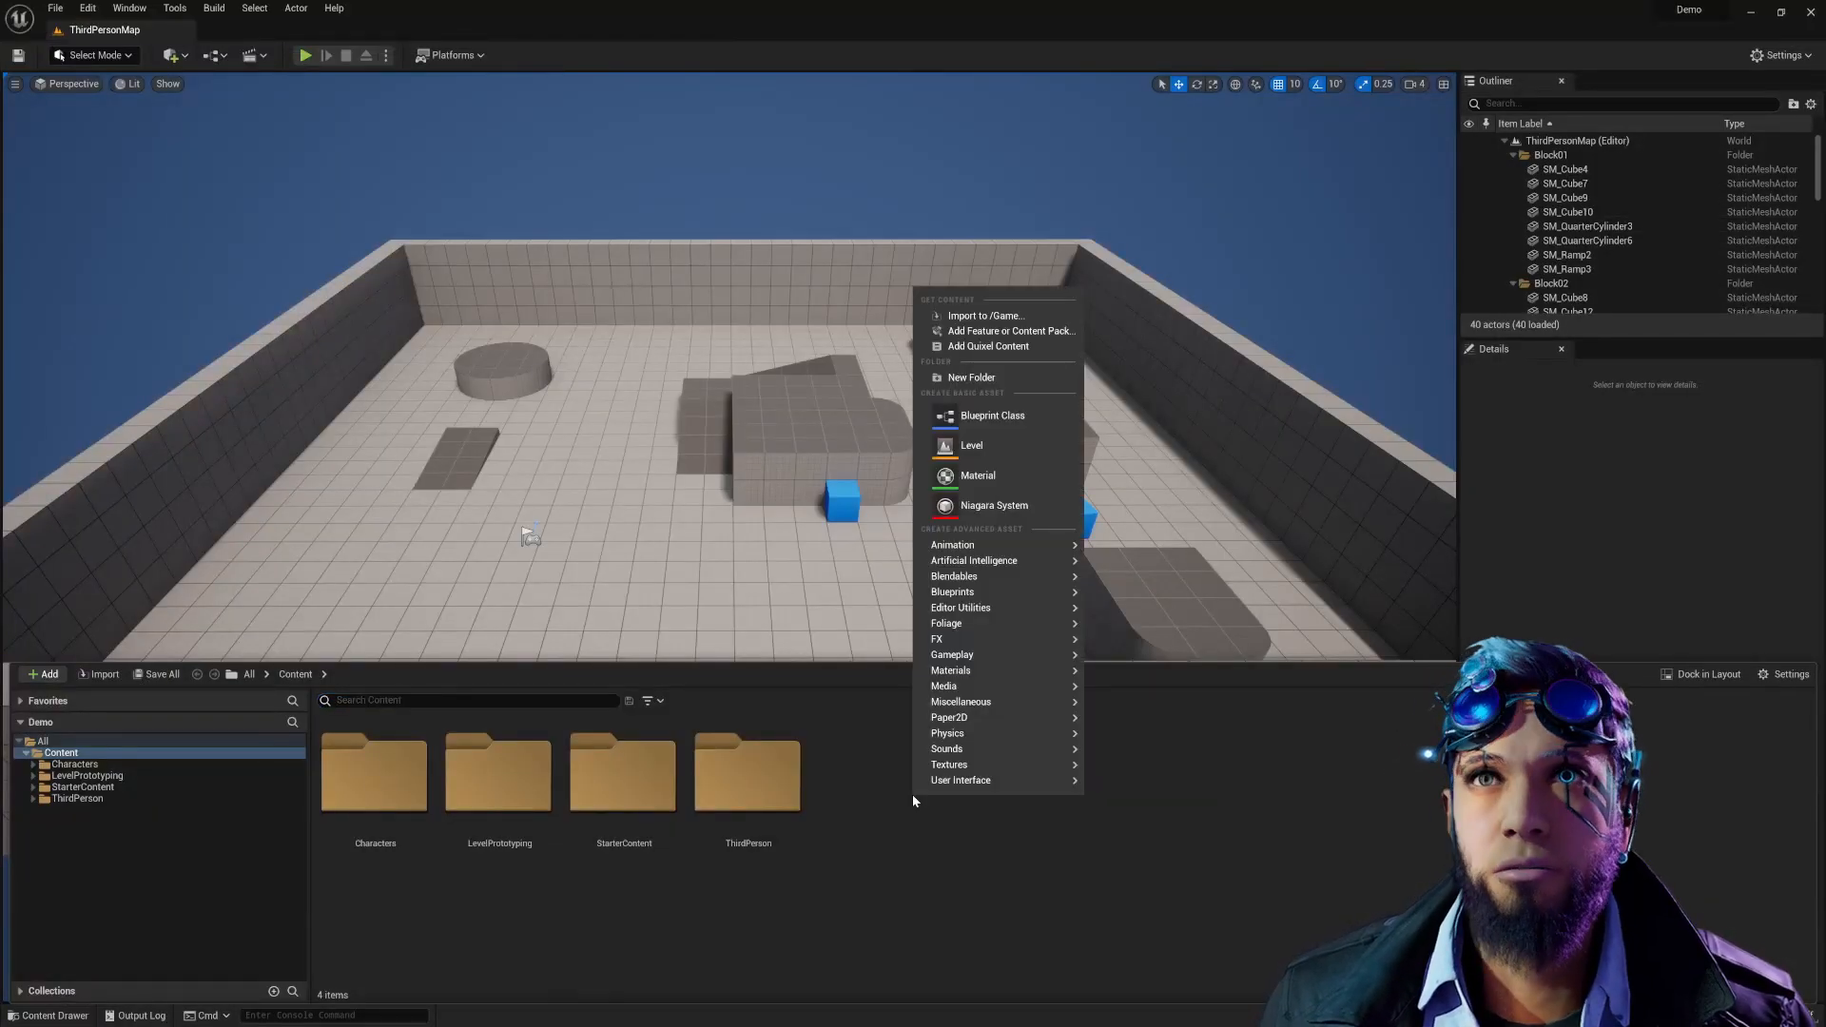
{"action": "left_click", "coordinate": [1042, 419]}
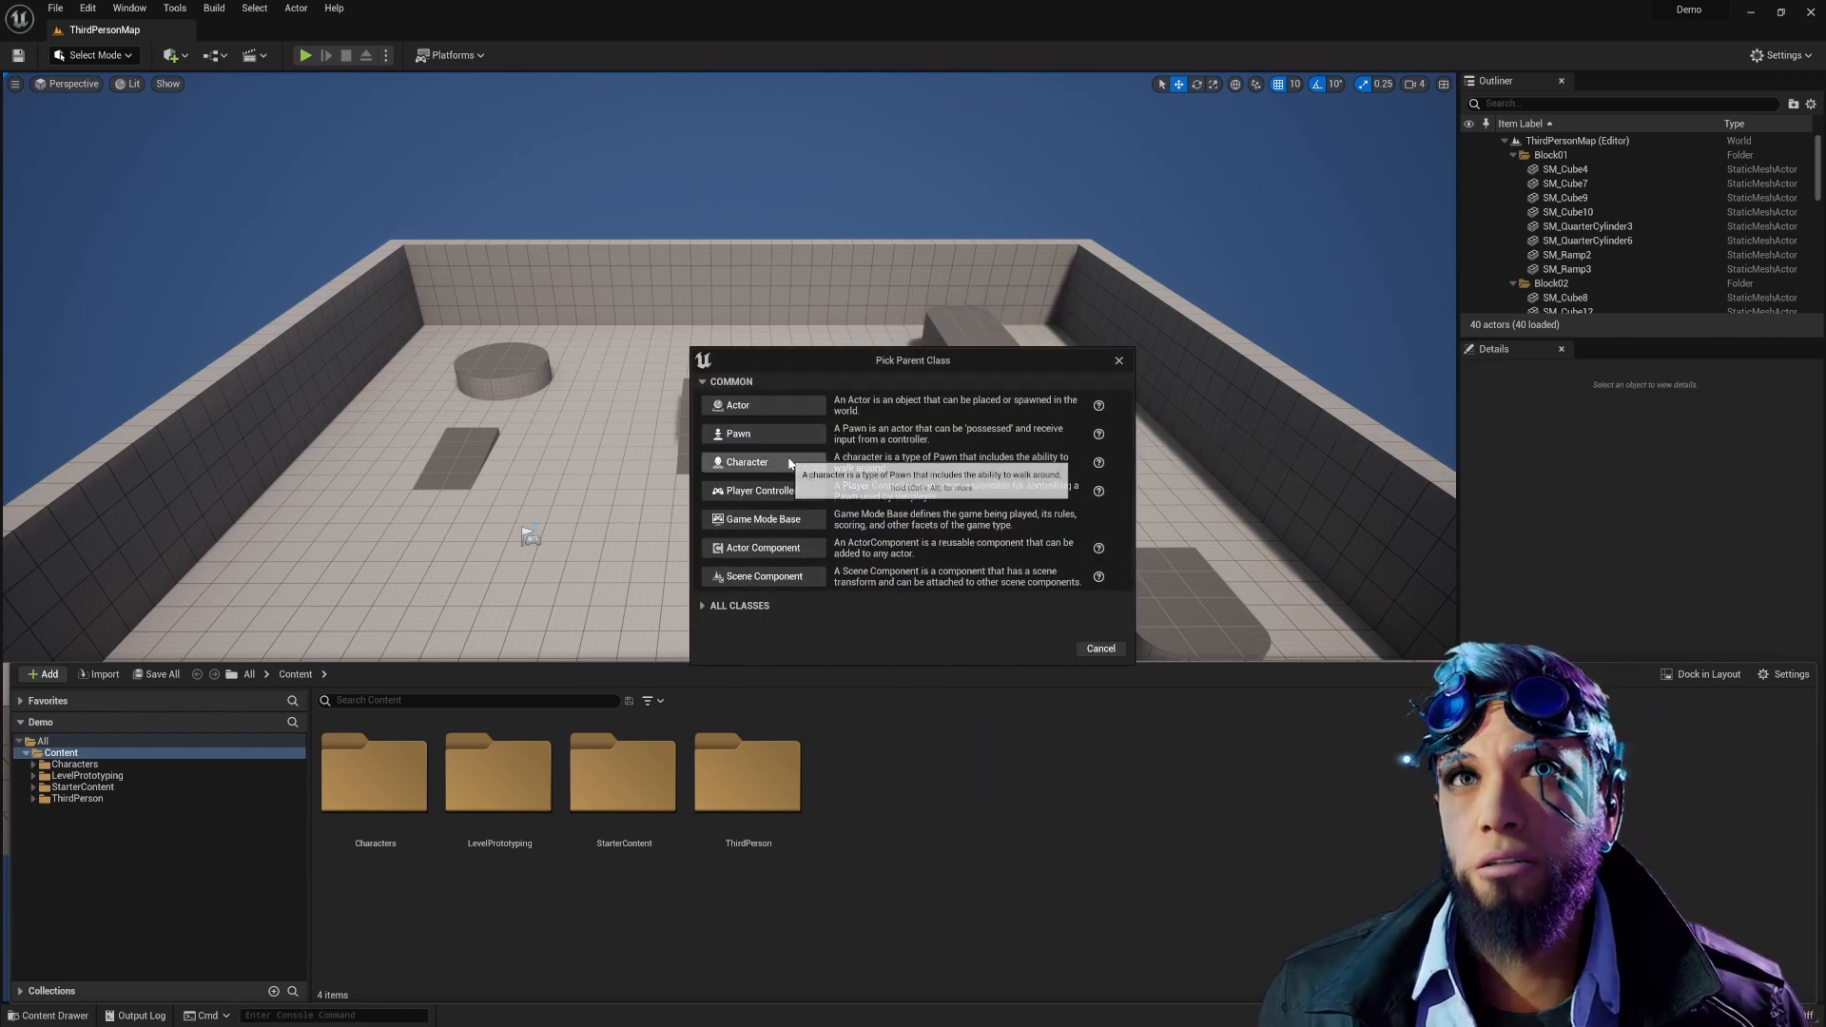
{"action": "left_click", "coordinate": [751, 405]}
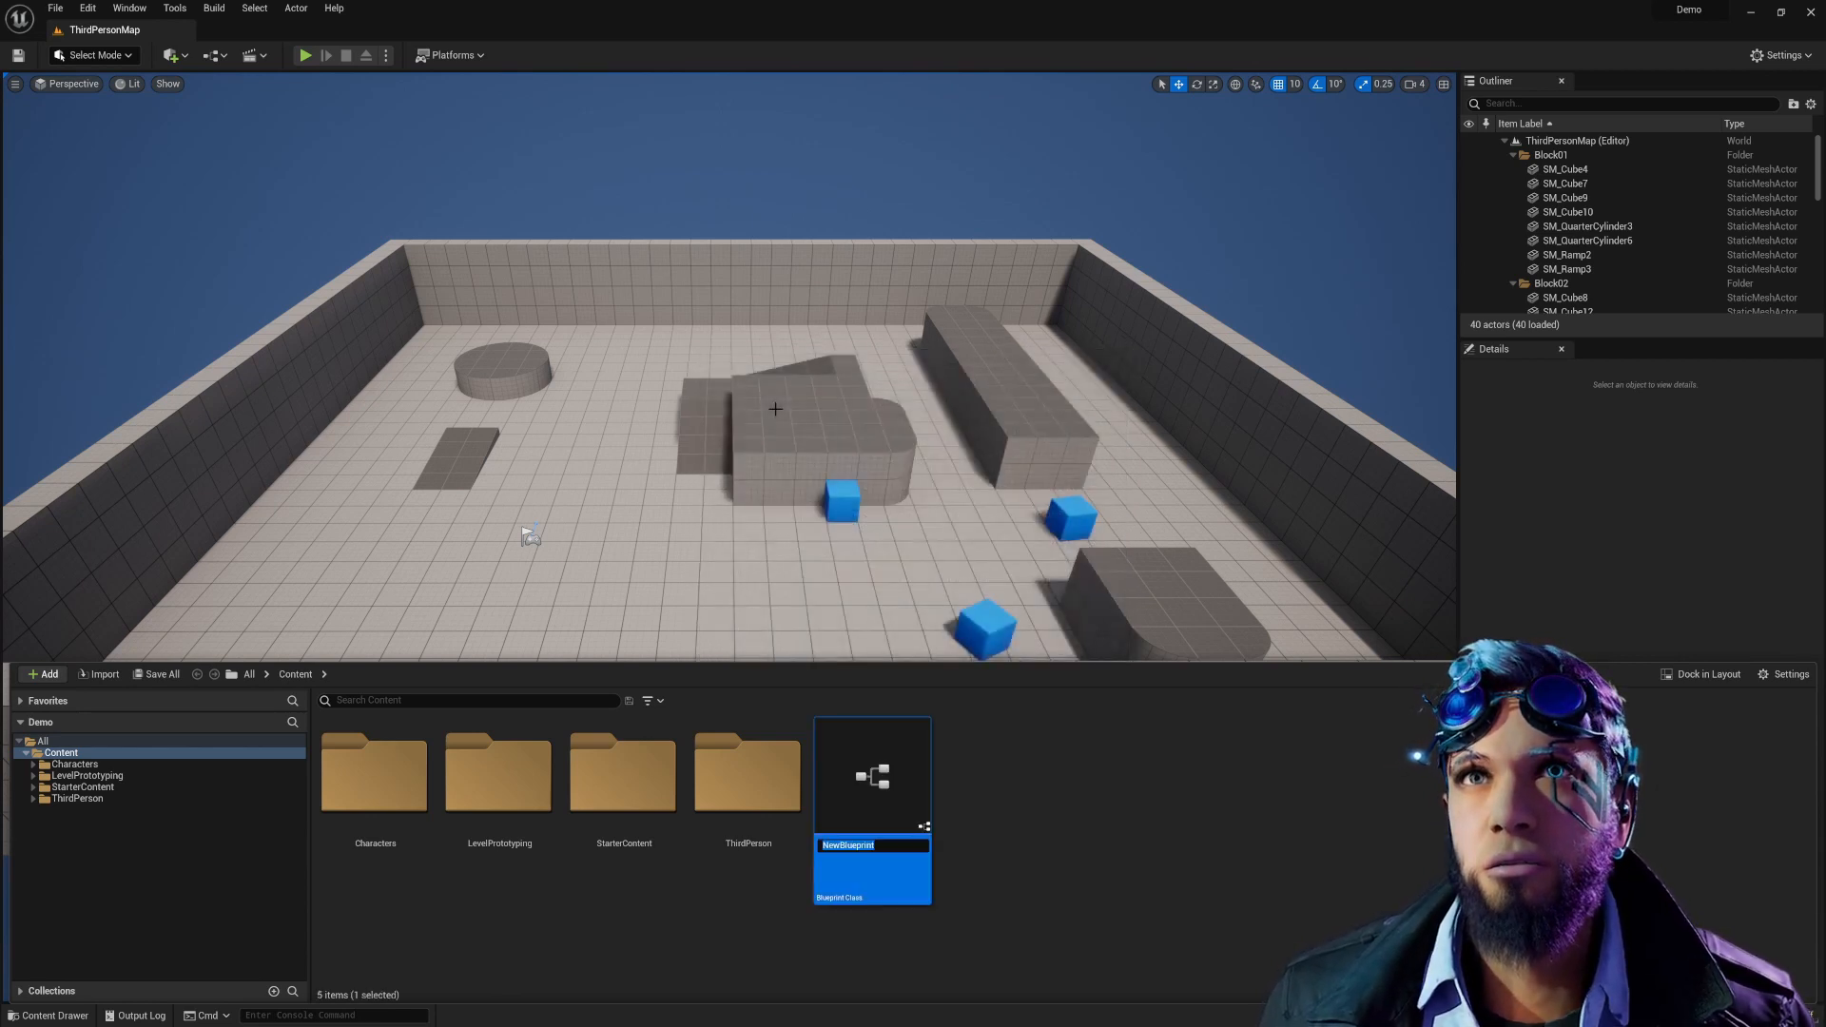
{"action": "type", "text": "BP_Demo"}
{"action": "key", "text": "Return"}
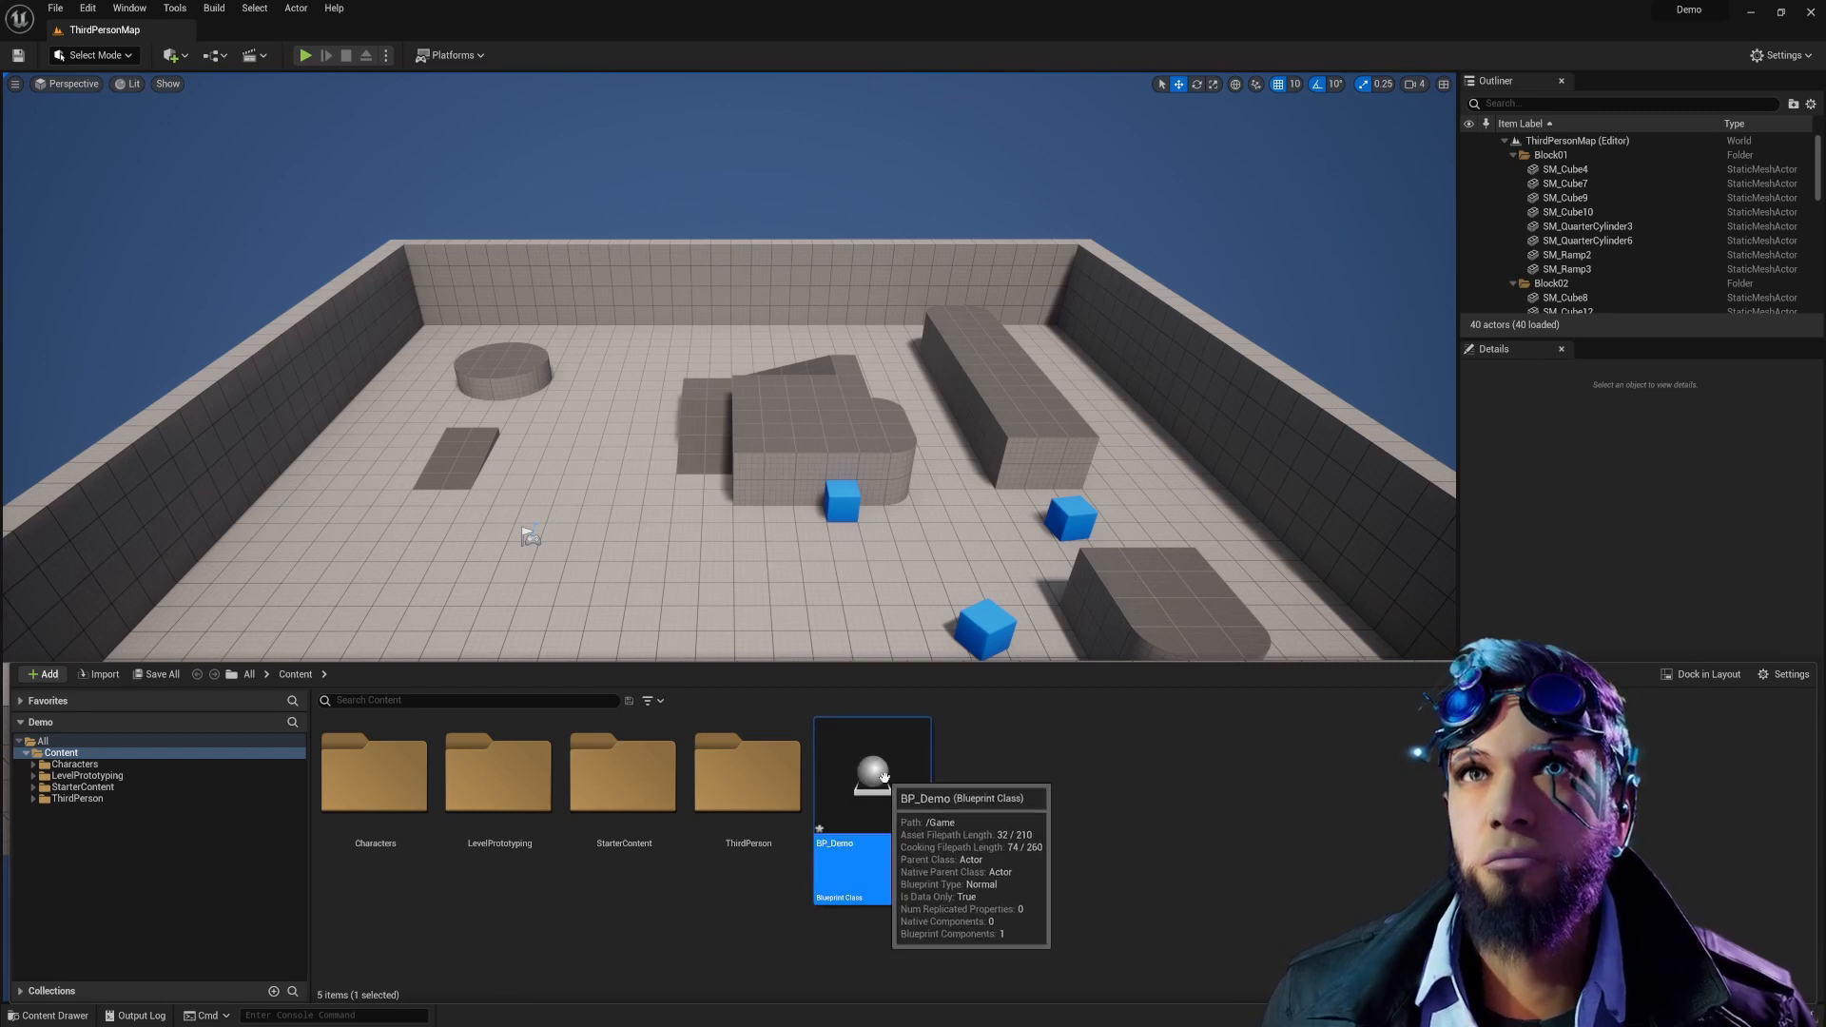
Open BP_Demo for editing and view its Construction Script and Event Graph.
{"action": "double_click", "coordinate": [872, 799]}
{"action": "left_click", "coordinate": [1463, 191]}
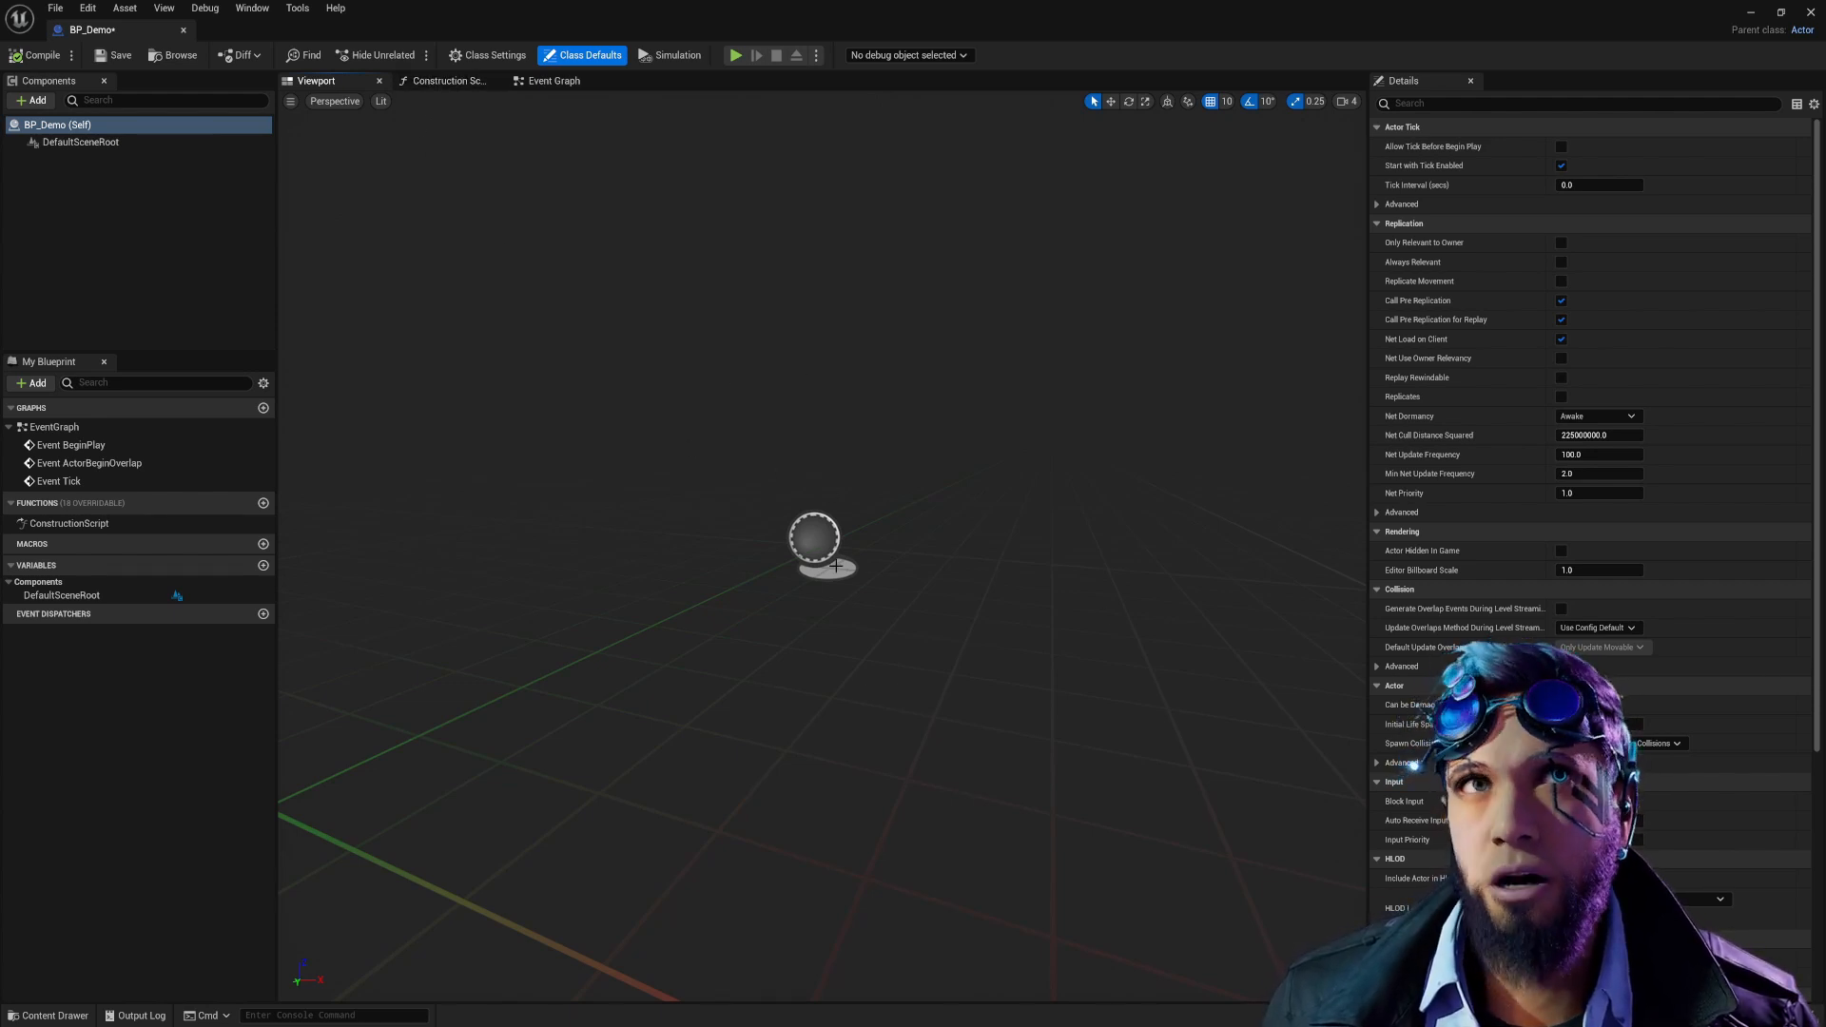
{"action": "left_click", "coordinate": [447, 81]}
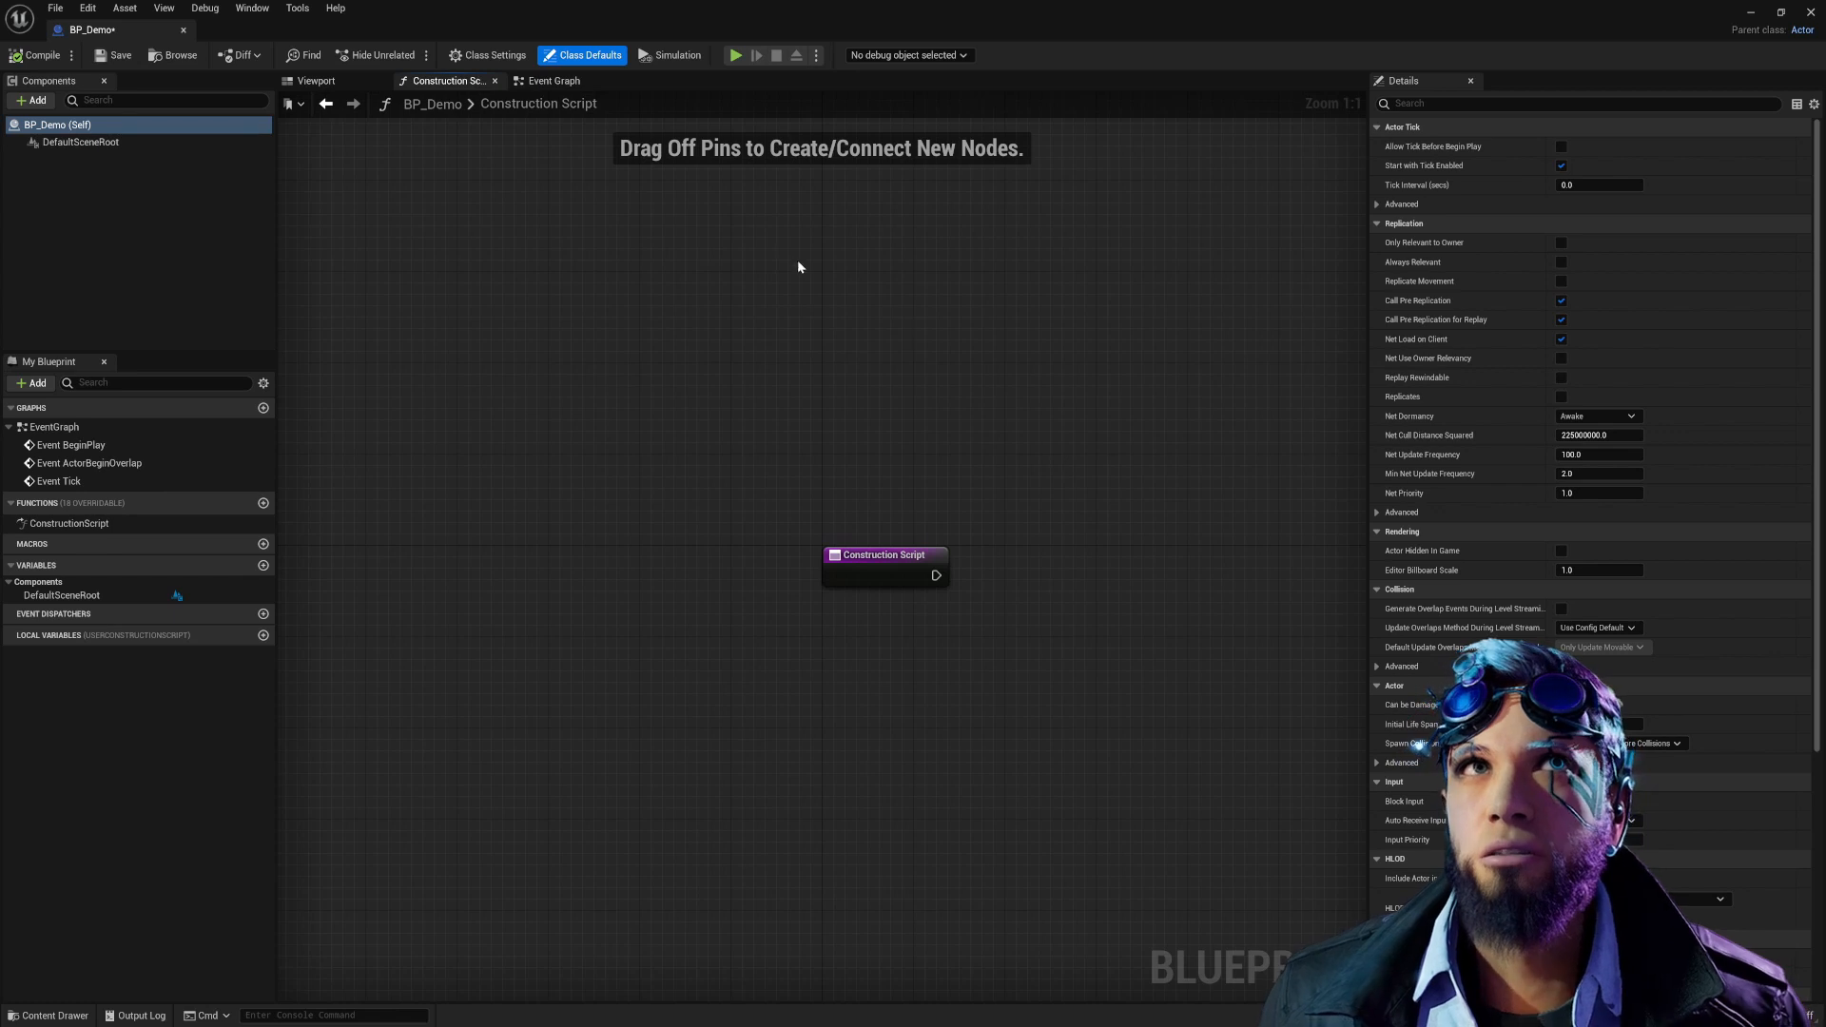
{"action": "left_click", "coordinate": [552, 81]}
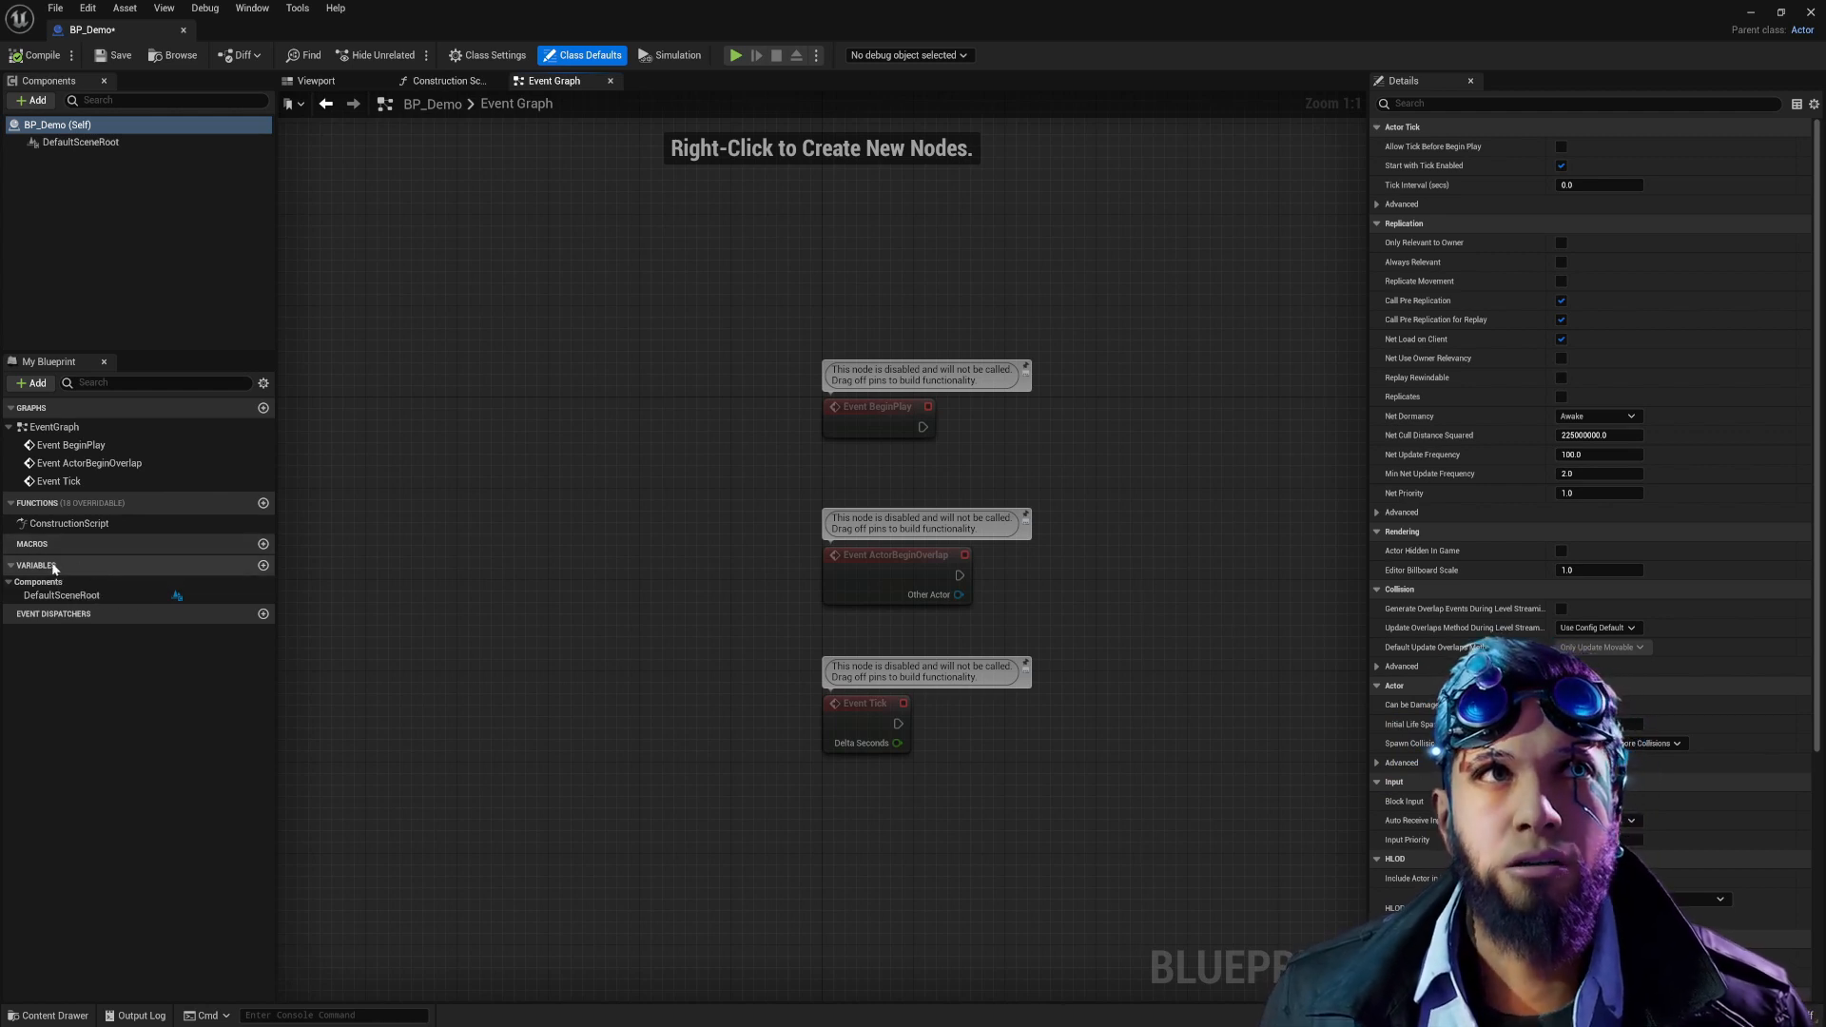
Add a variable with the default name to BP_Demo, set its type to Vector and compile the blueprint.
{"action": "left_click", "coordinate": [263, 565]}
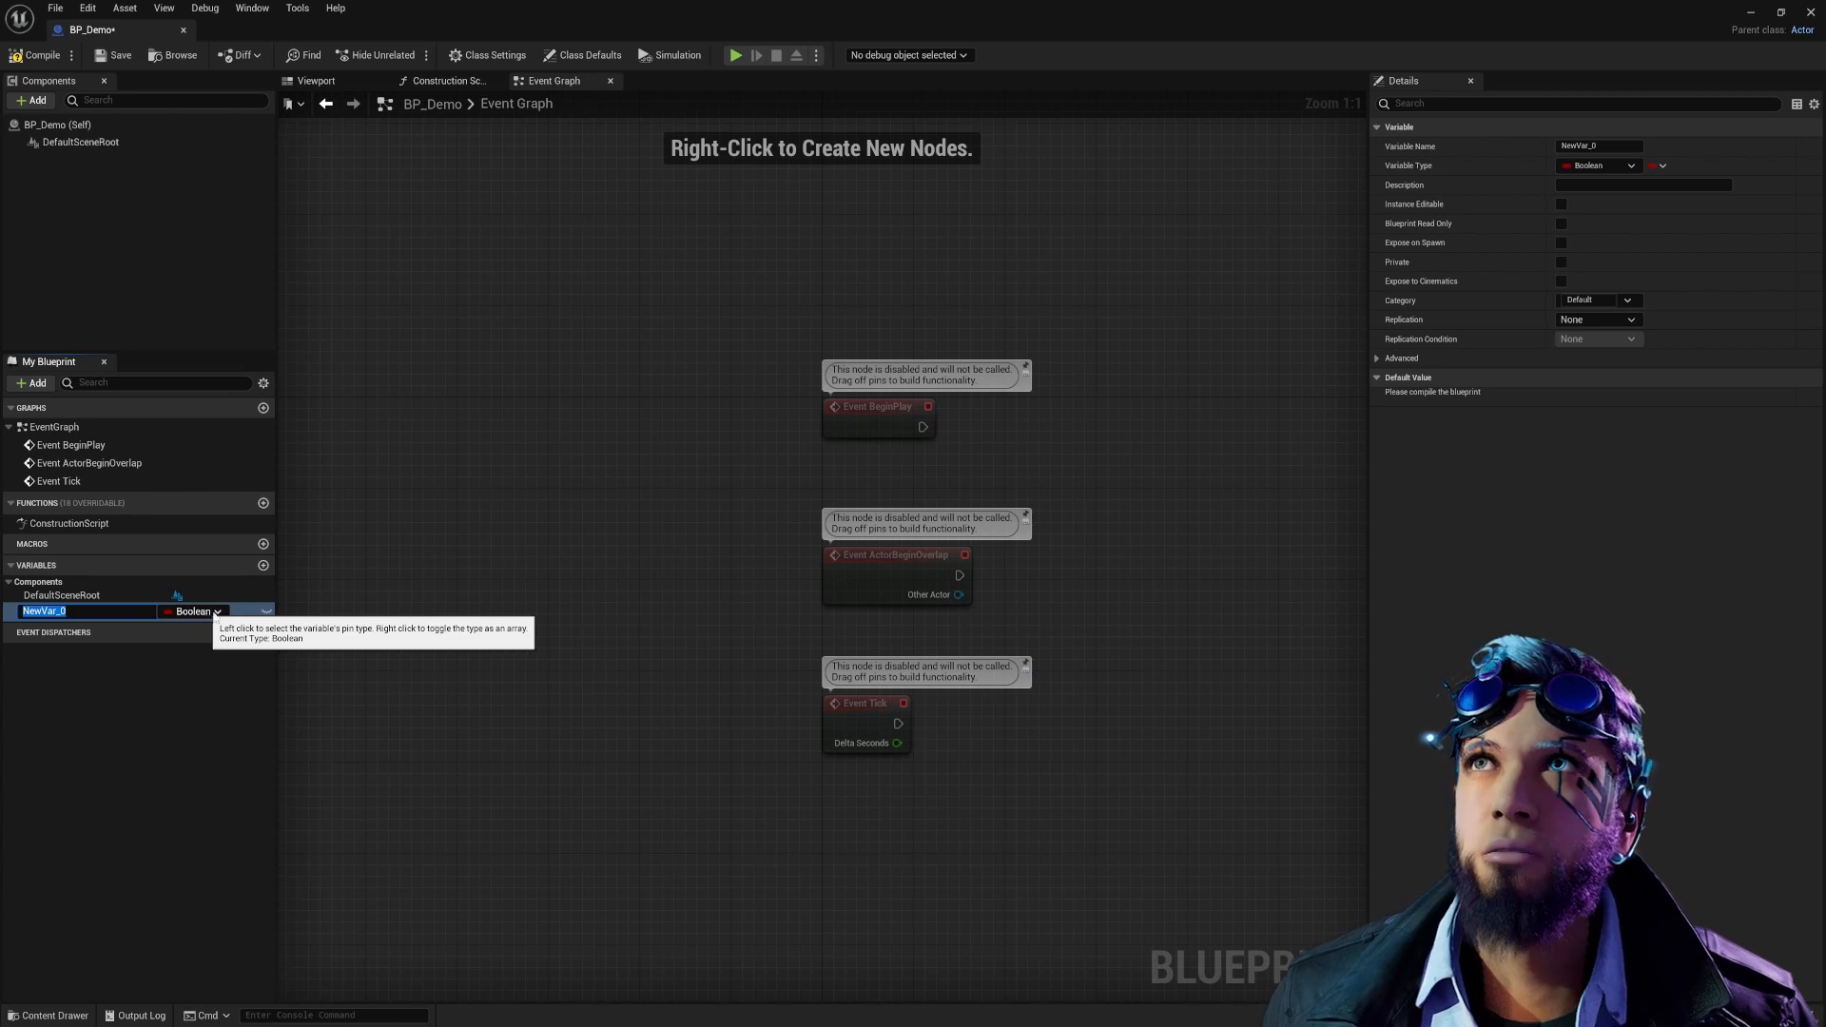
{"action": "key", "text": "Return"}
{"action": "left_click", "coordinate": [1607, 167]}
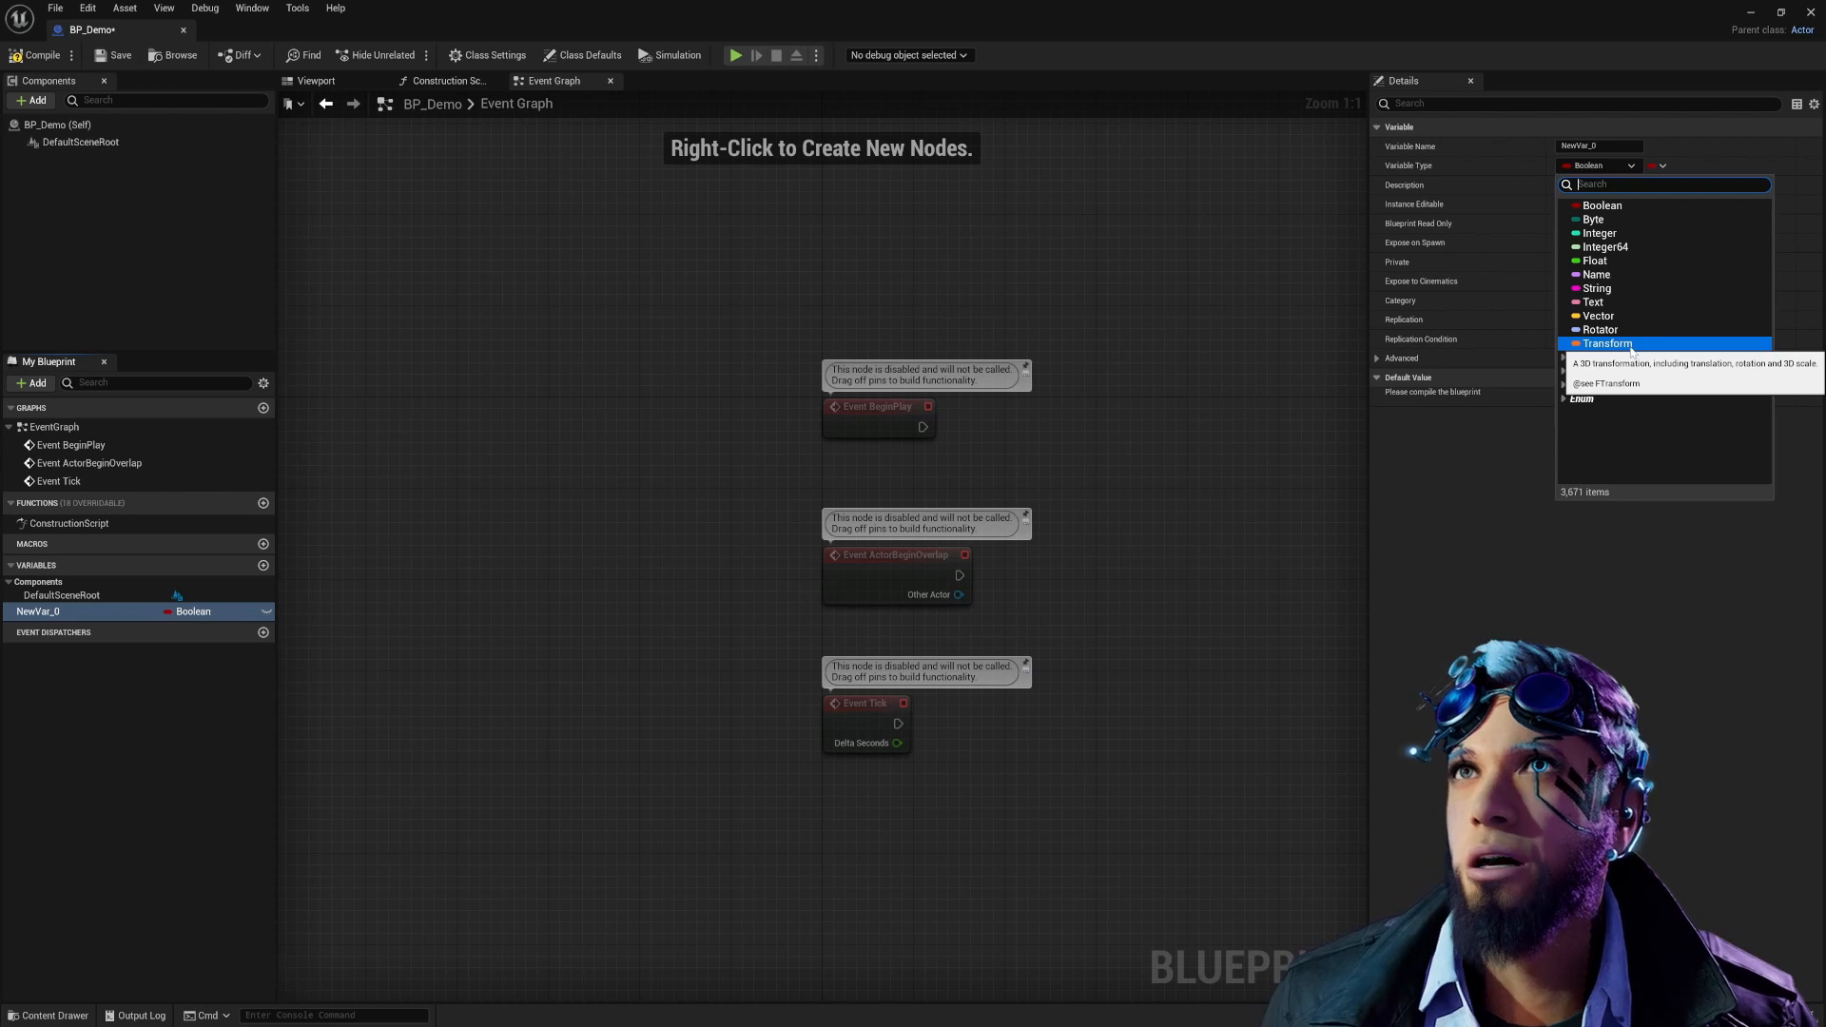
{"action": "left_click", "coordinate": [1607, 315]}
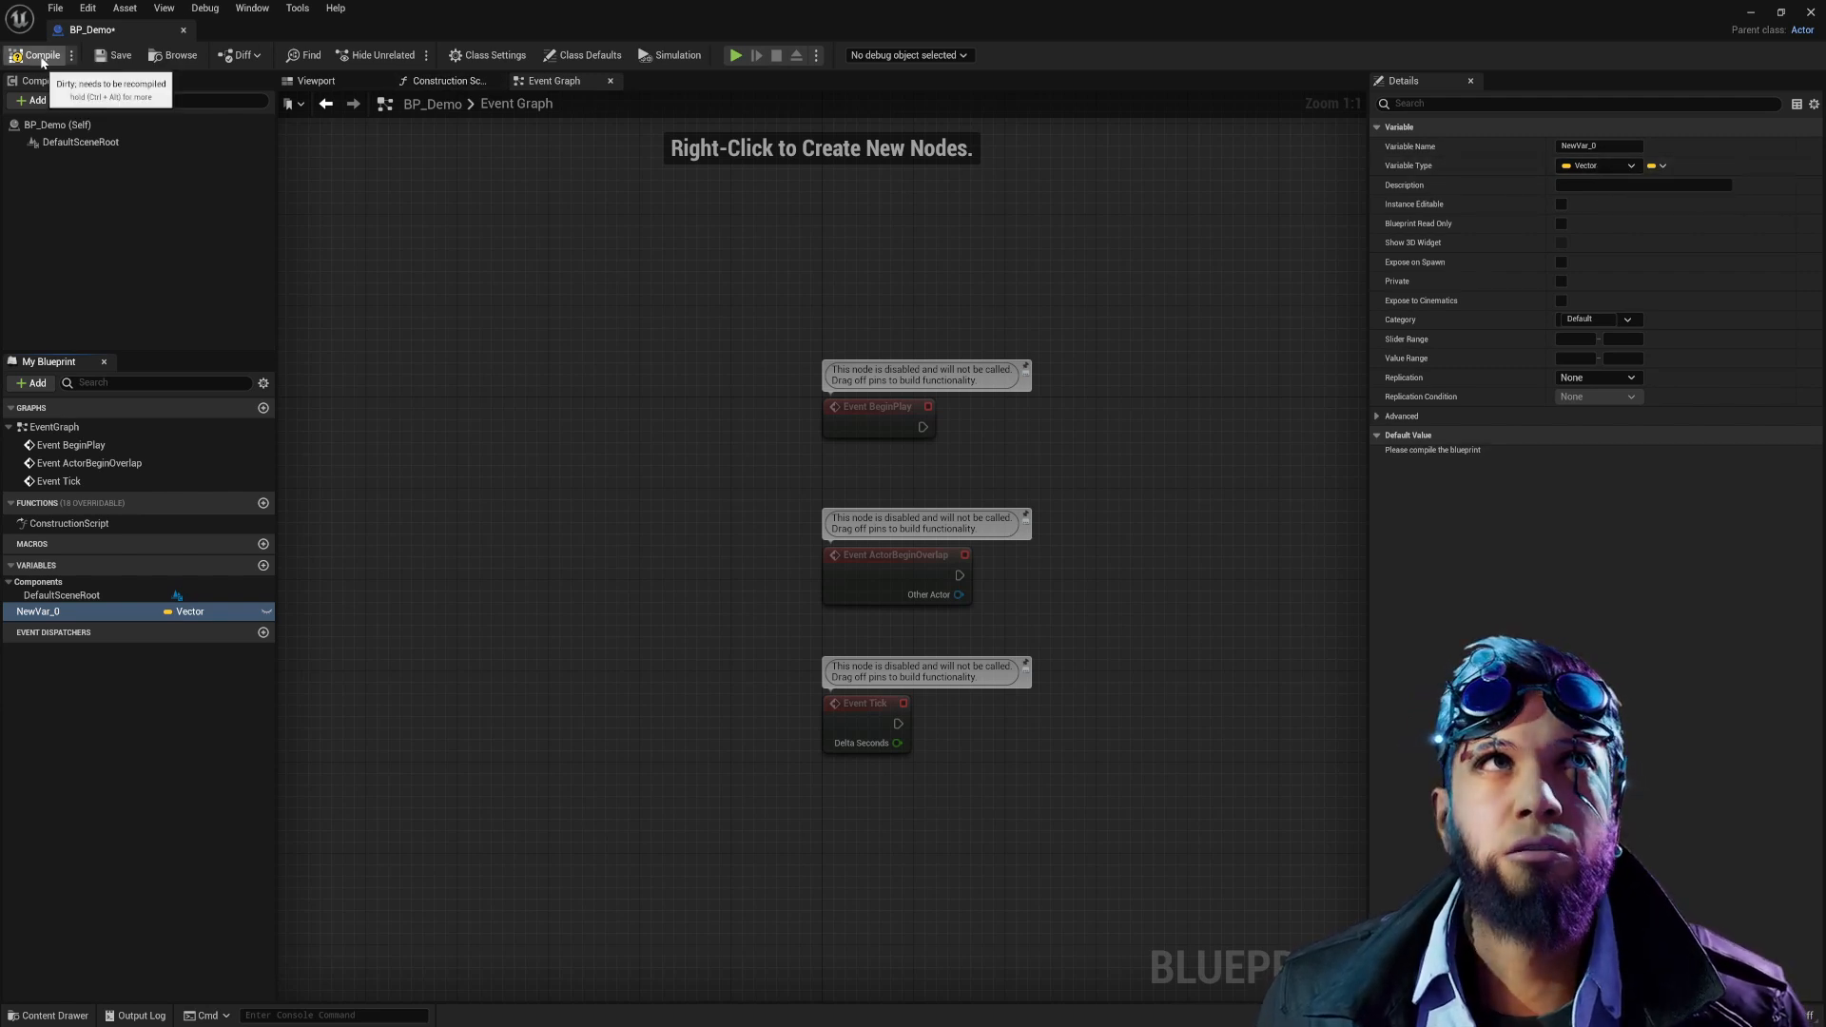
{"action": "left_click", "coordinate": [40, 57]}
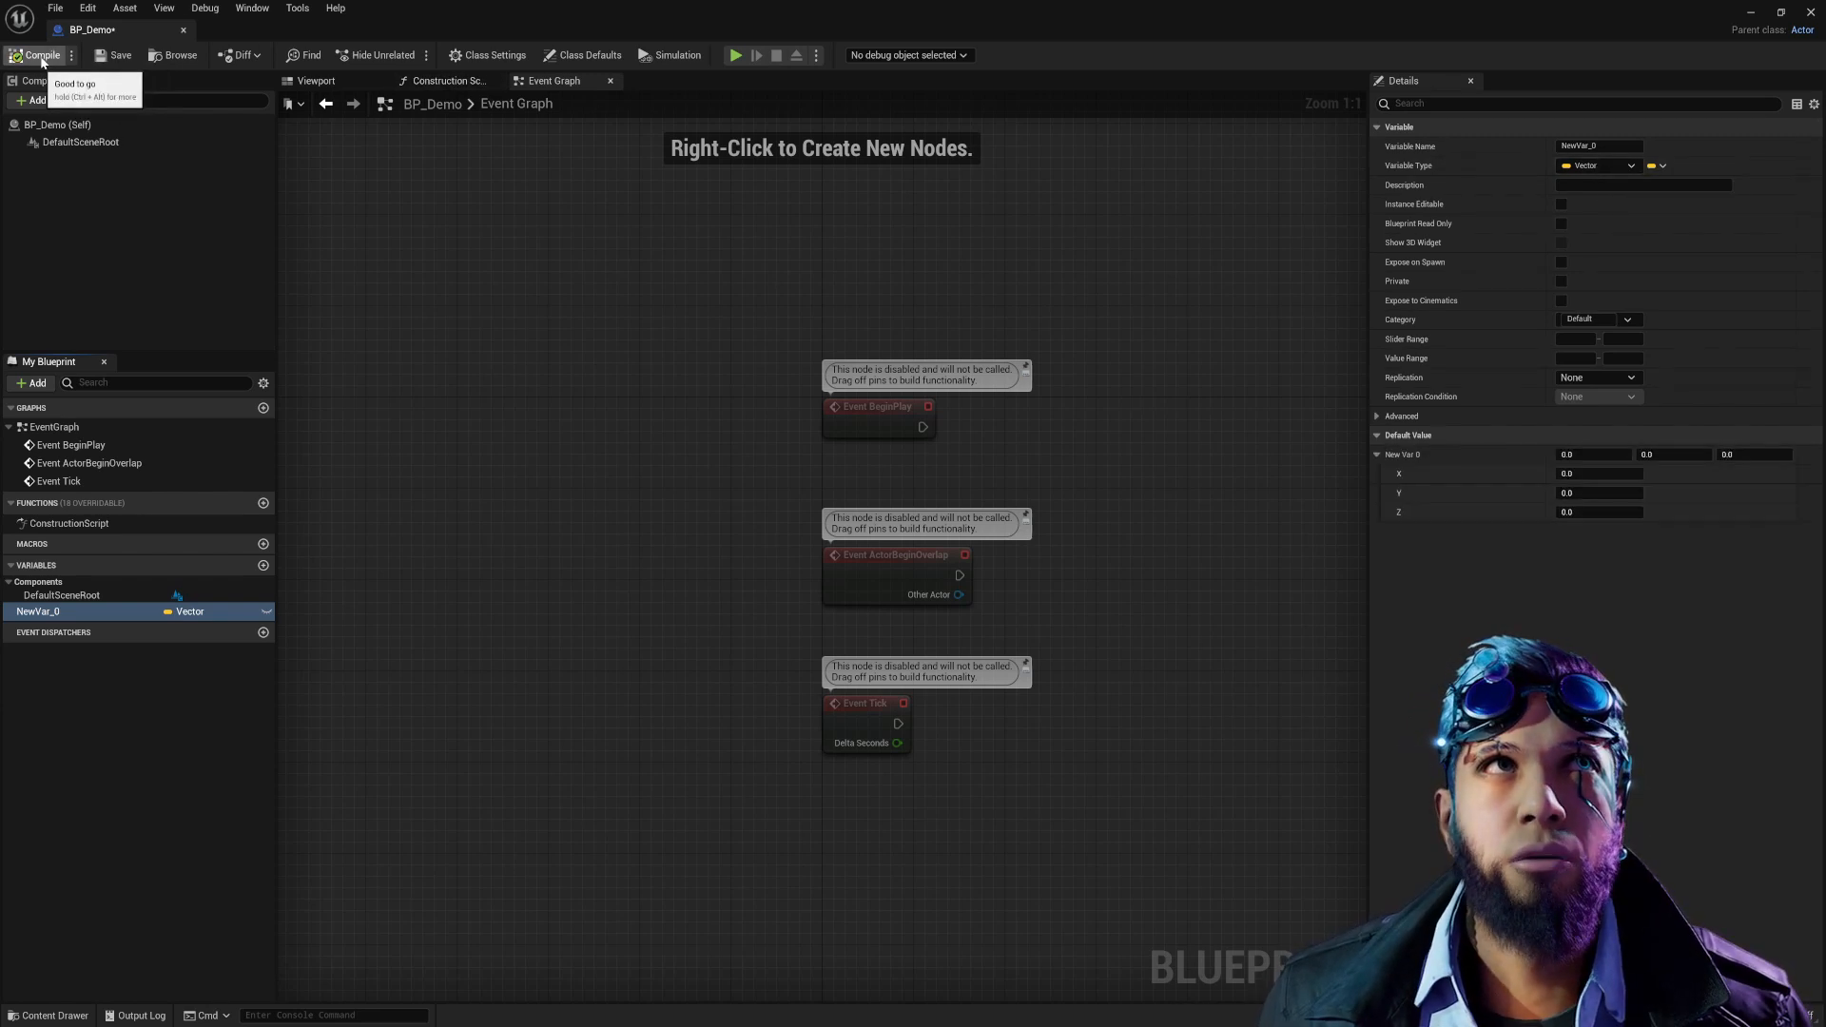
Examine the X, Y and Z default value fields of the Vector variable NewVar_0.
{"action": "left_click", "coordinate": [1578, 473]}
{"action": "key", "text": "Tab"}
{"action": "key", "text": "Tab"}
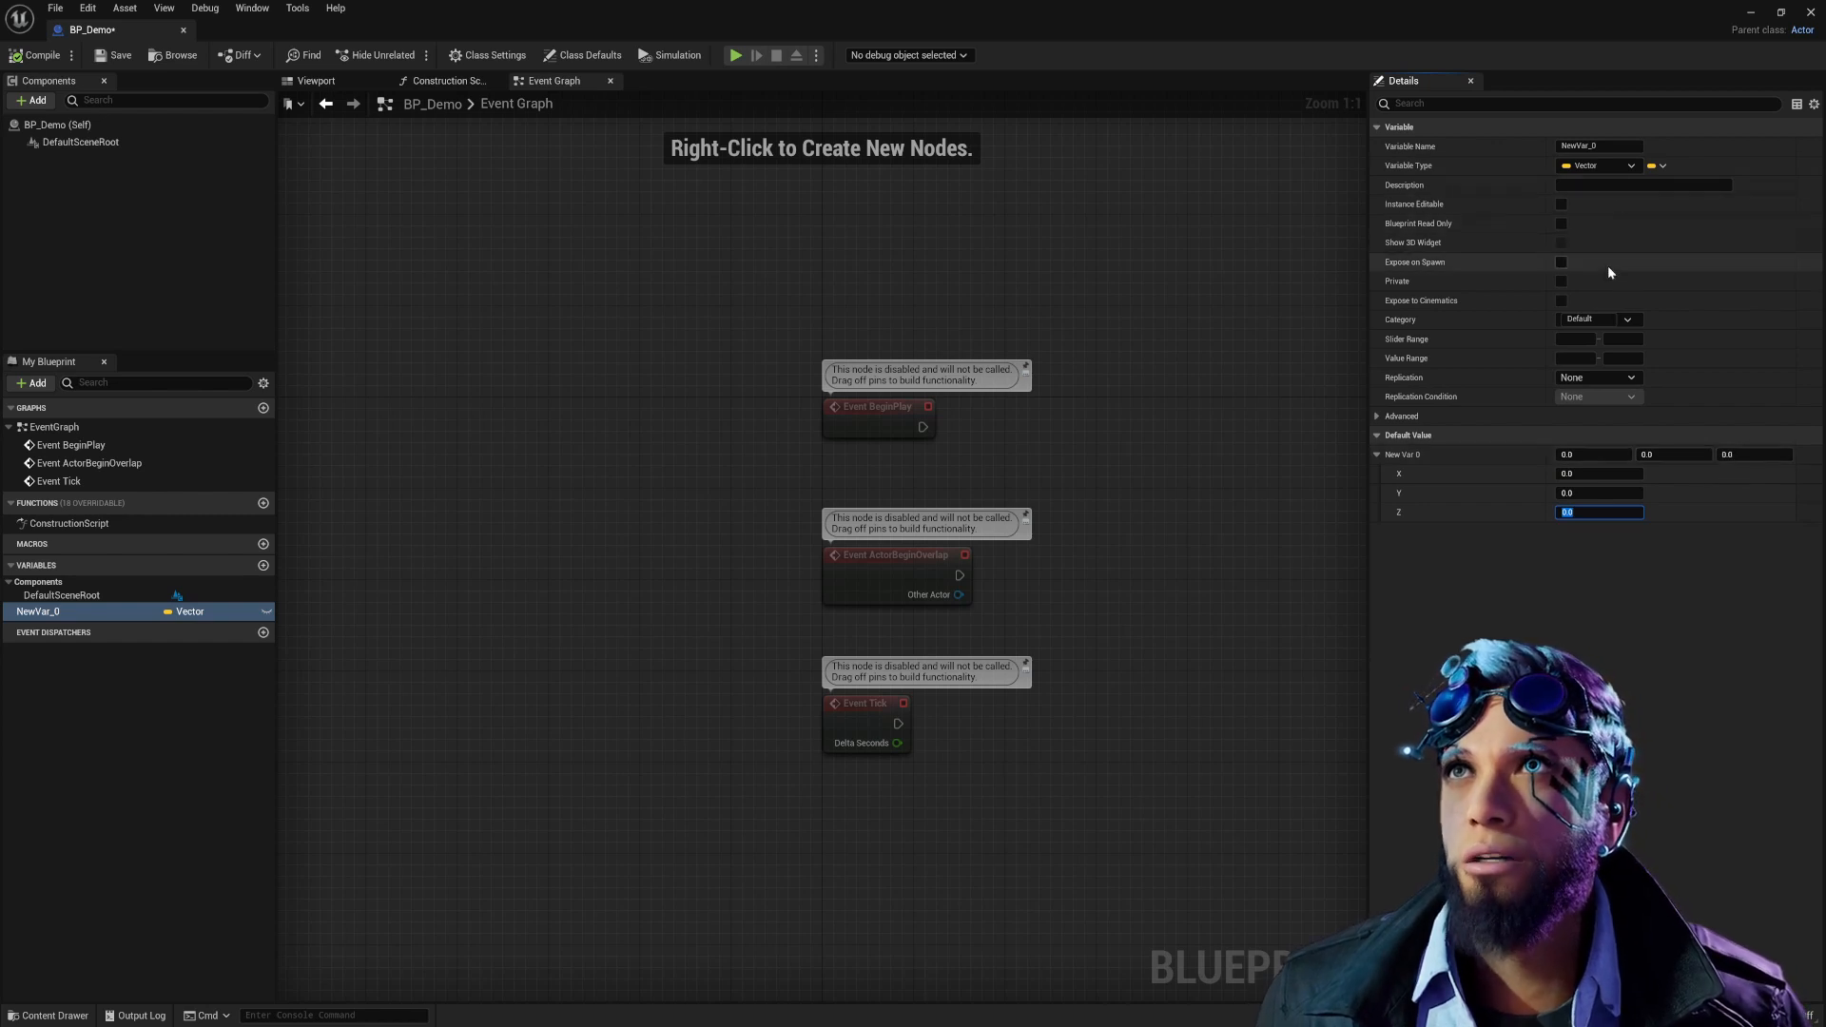
Return to the level editor and create a Blueprint Structure asset named TrueVector in the Content folder.
{"action": "left_click", "coordinate": [1747, 18]}
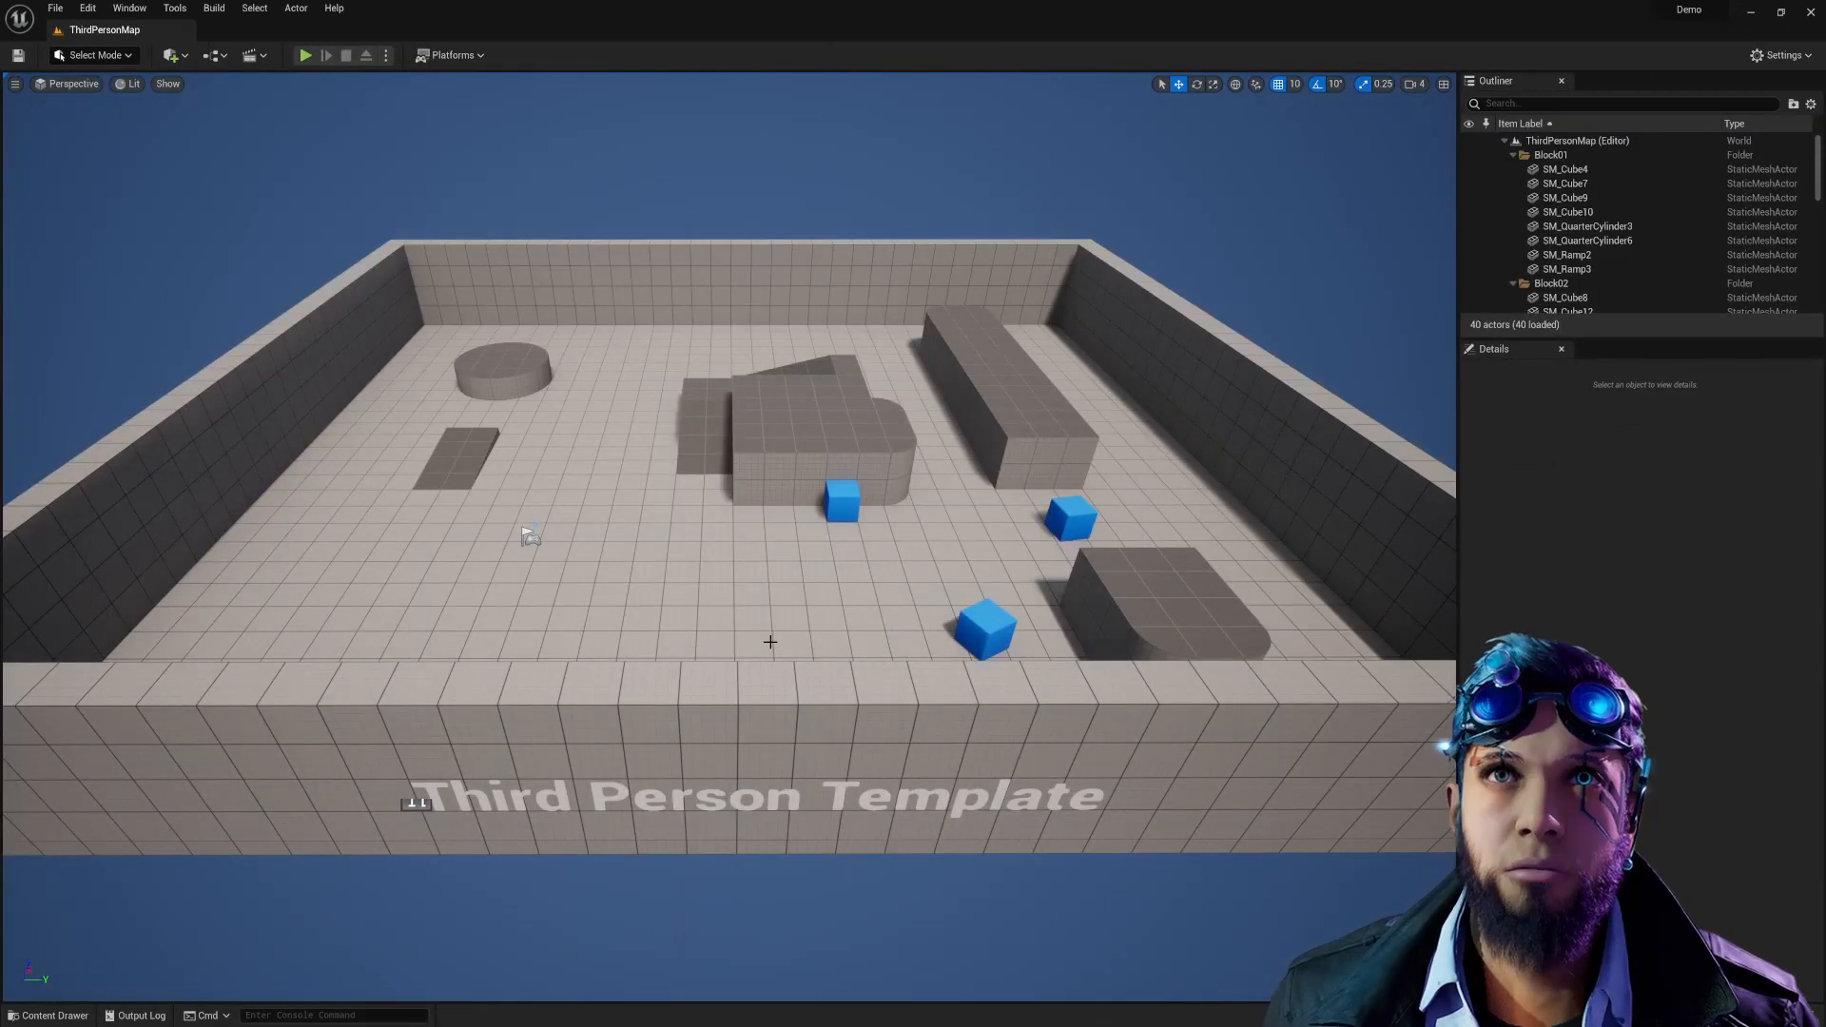
{"action": "key", "text": "ctrl+space"}
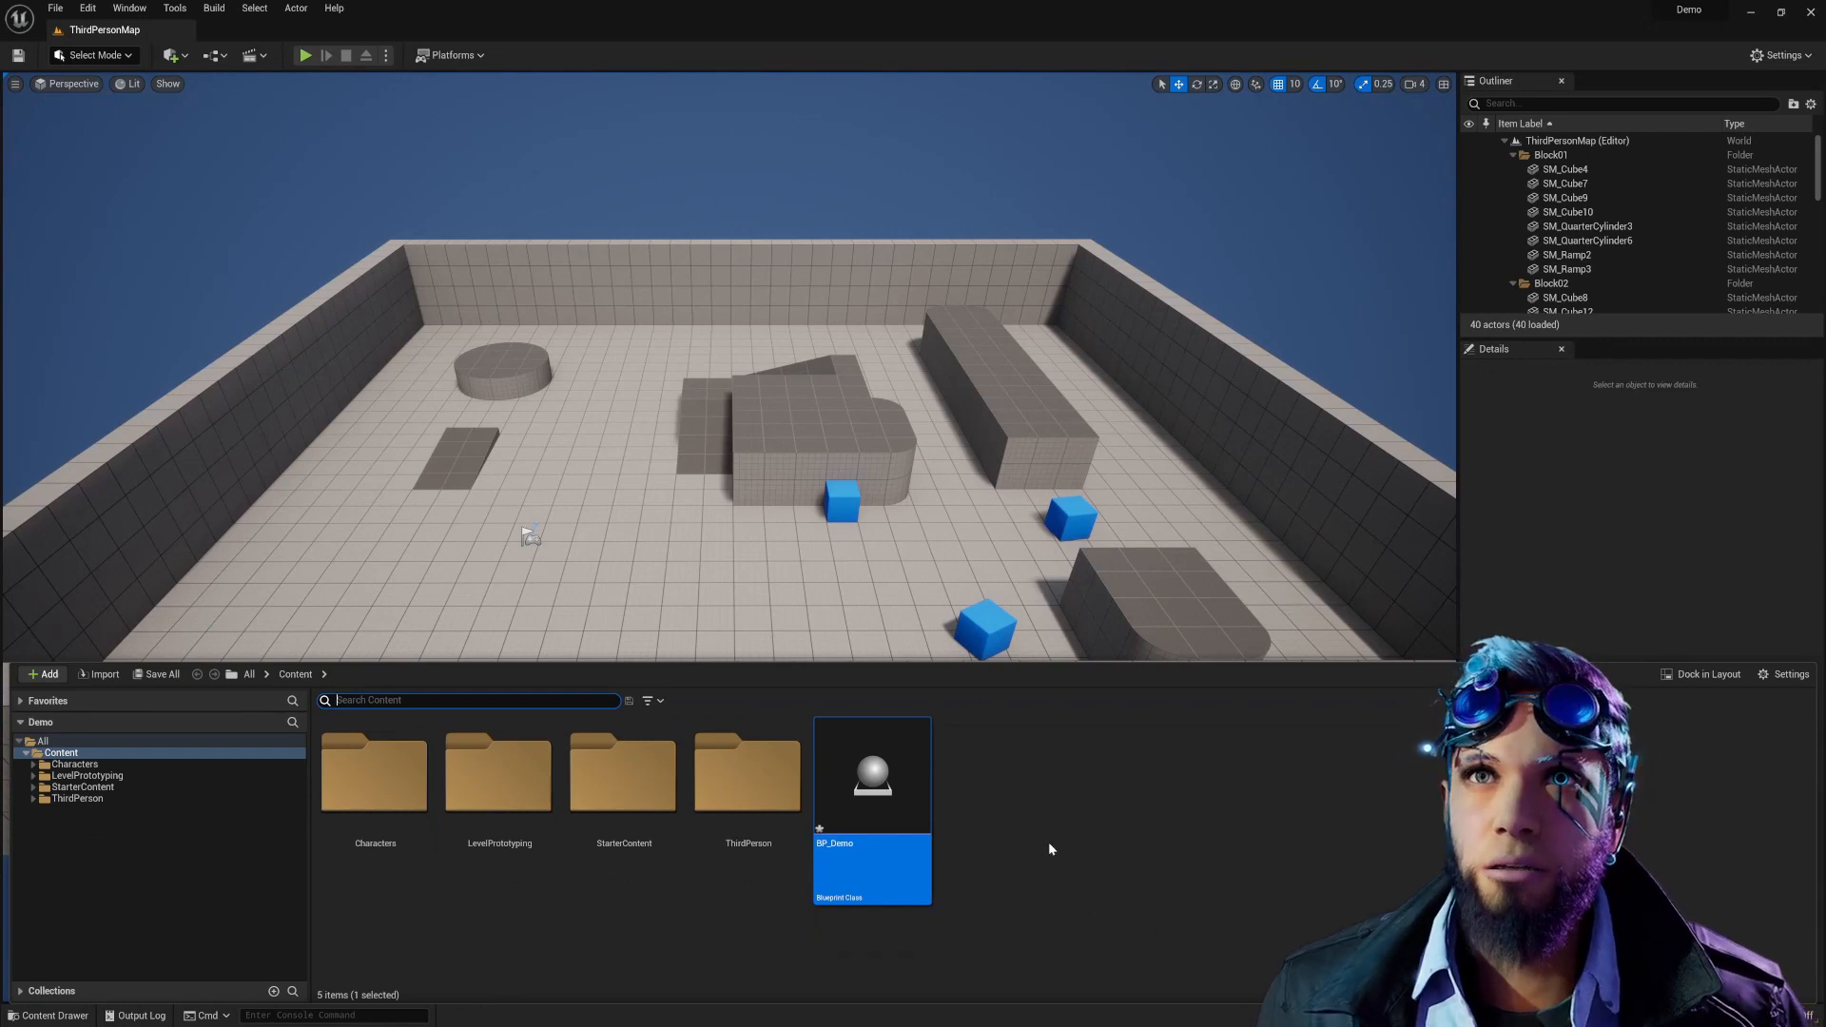
{"action": "right_click", "coordinate": [1003, 816]}
{"action": "mouse_move", "coordinate": [1096, 792]}
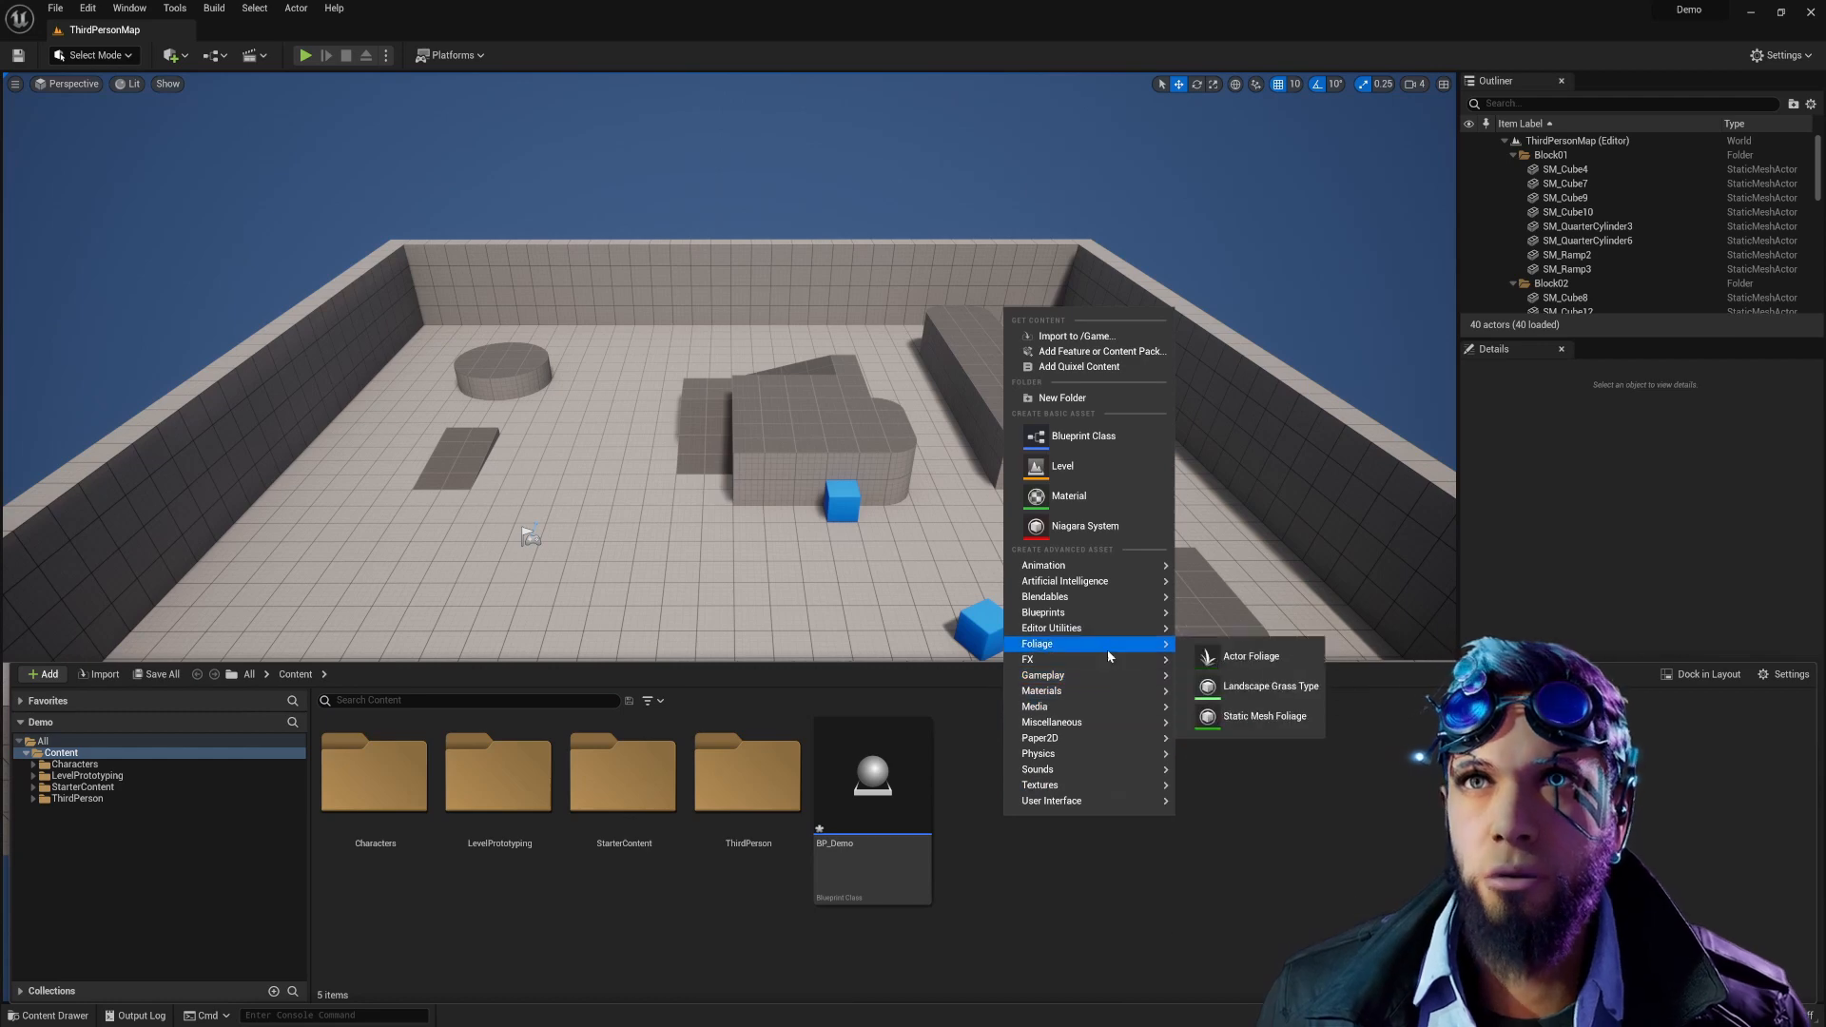
{"action": "mouse_move", "coordinate": [1094, 616]}
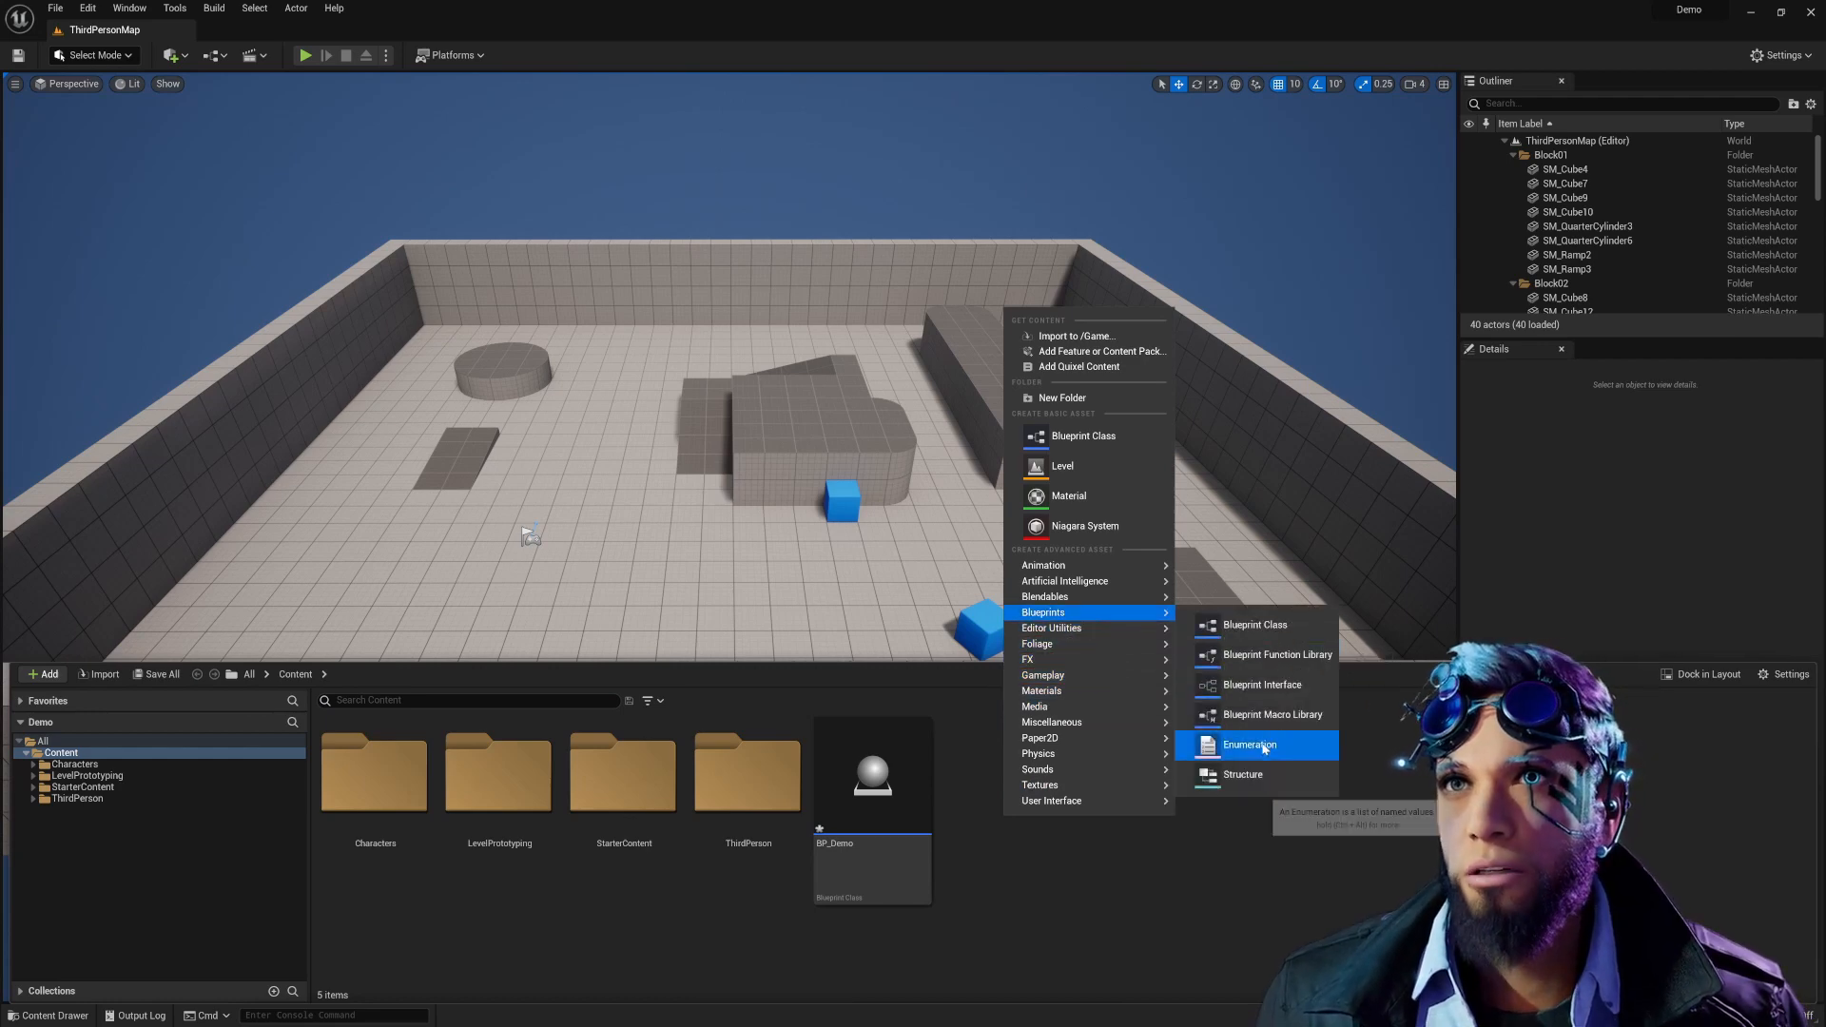
{"action": "left_click", "coordinate": [1267, 774]}
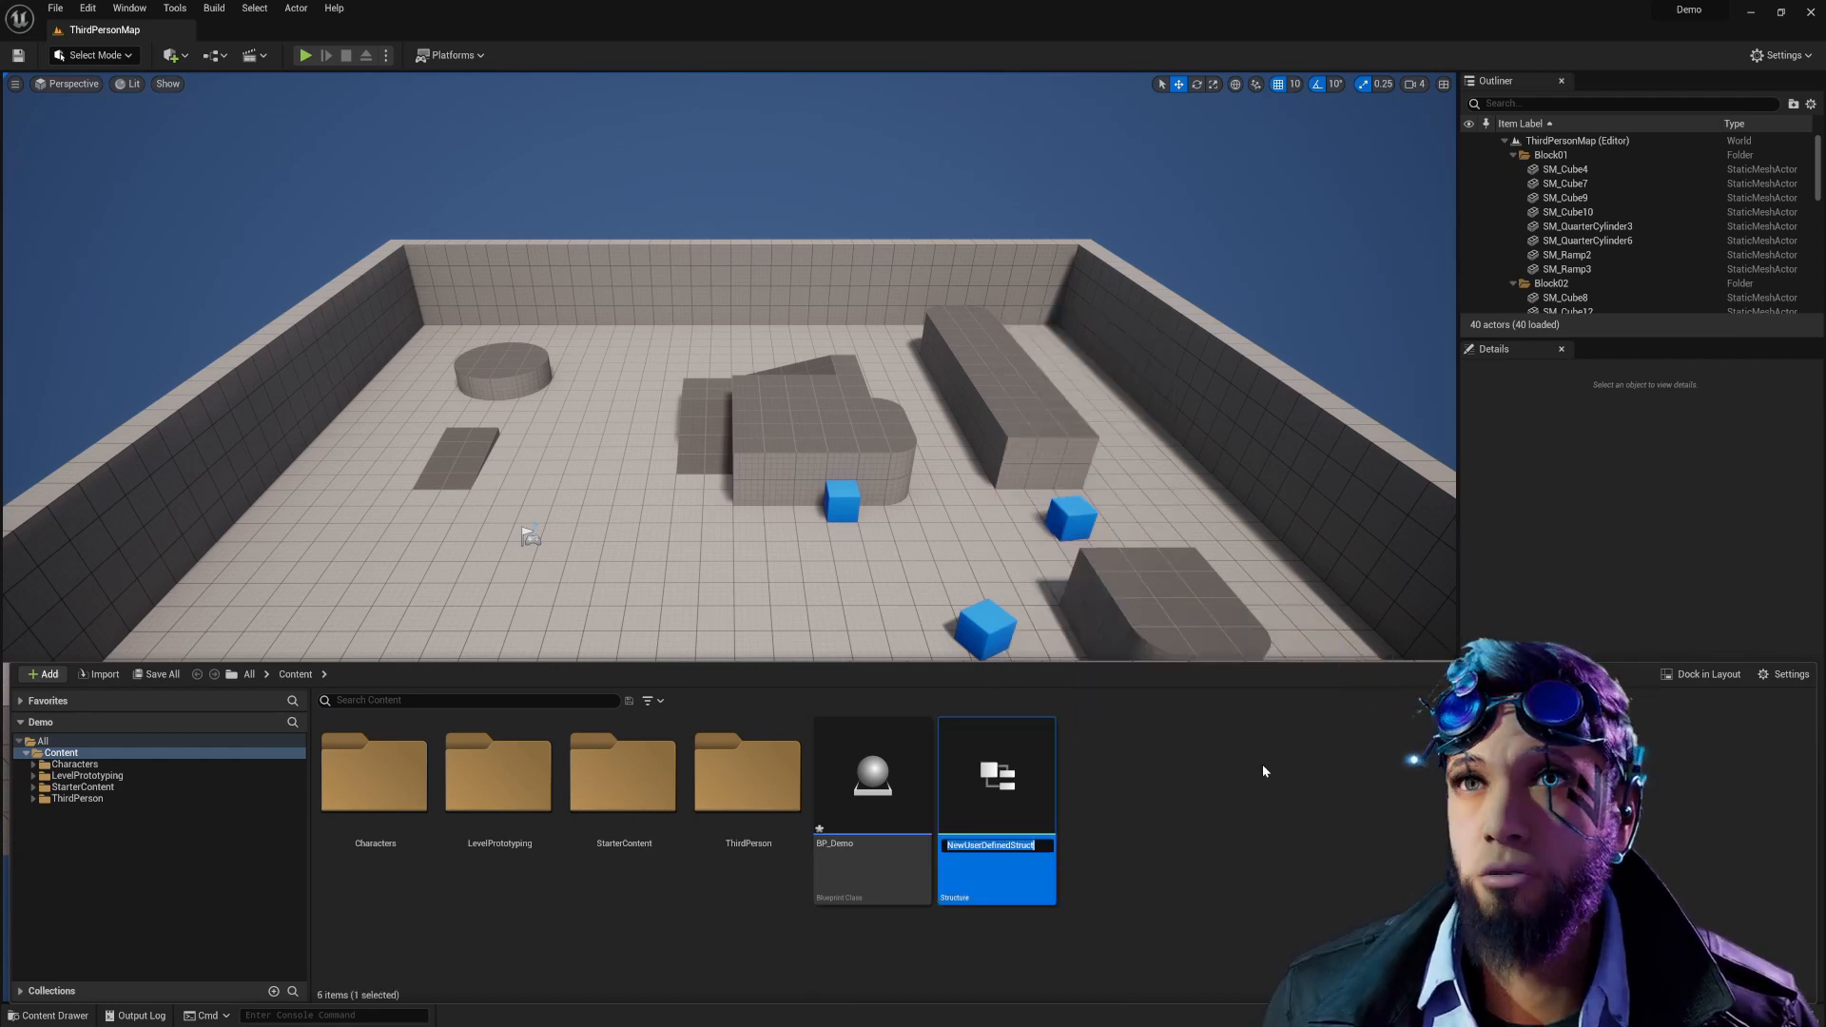
{"action": "type", "text": "TrueVector"}
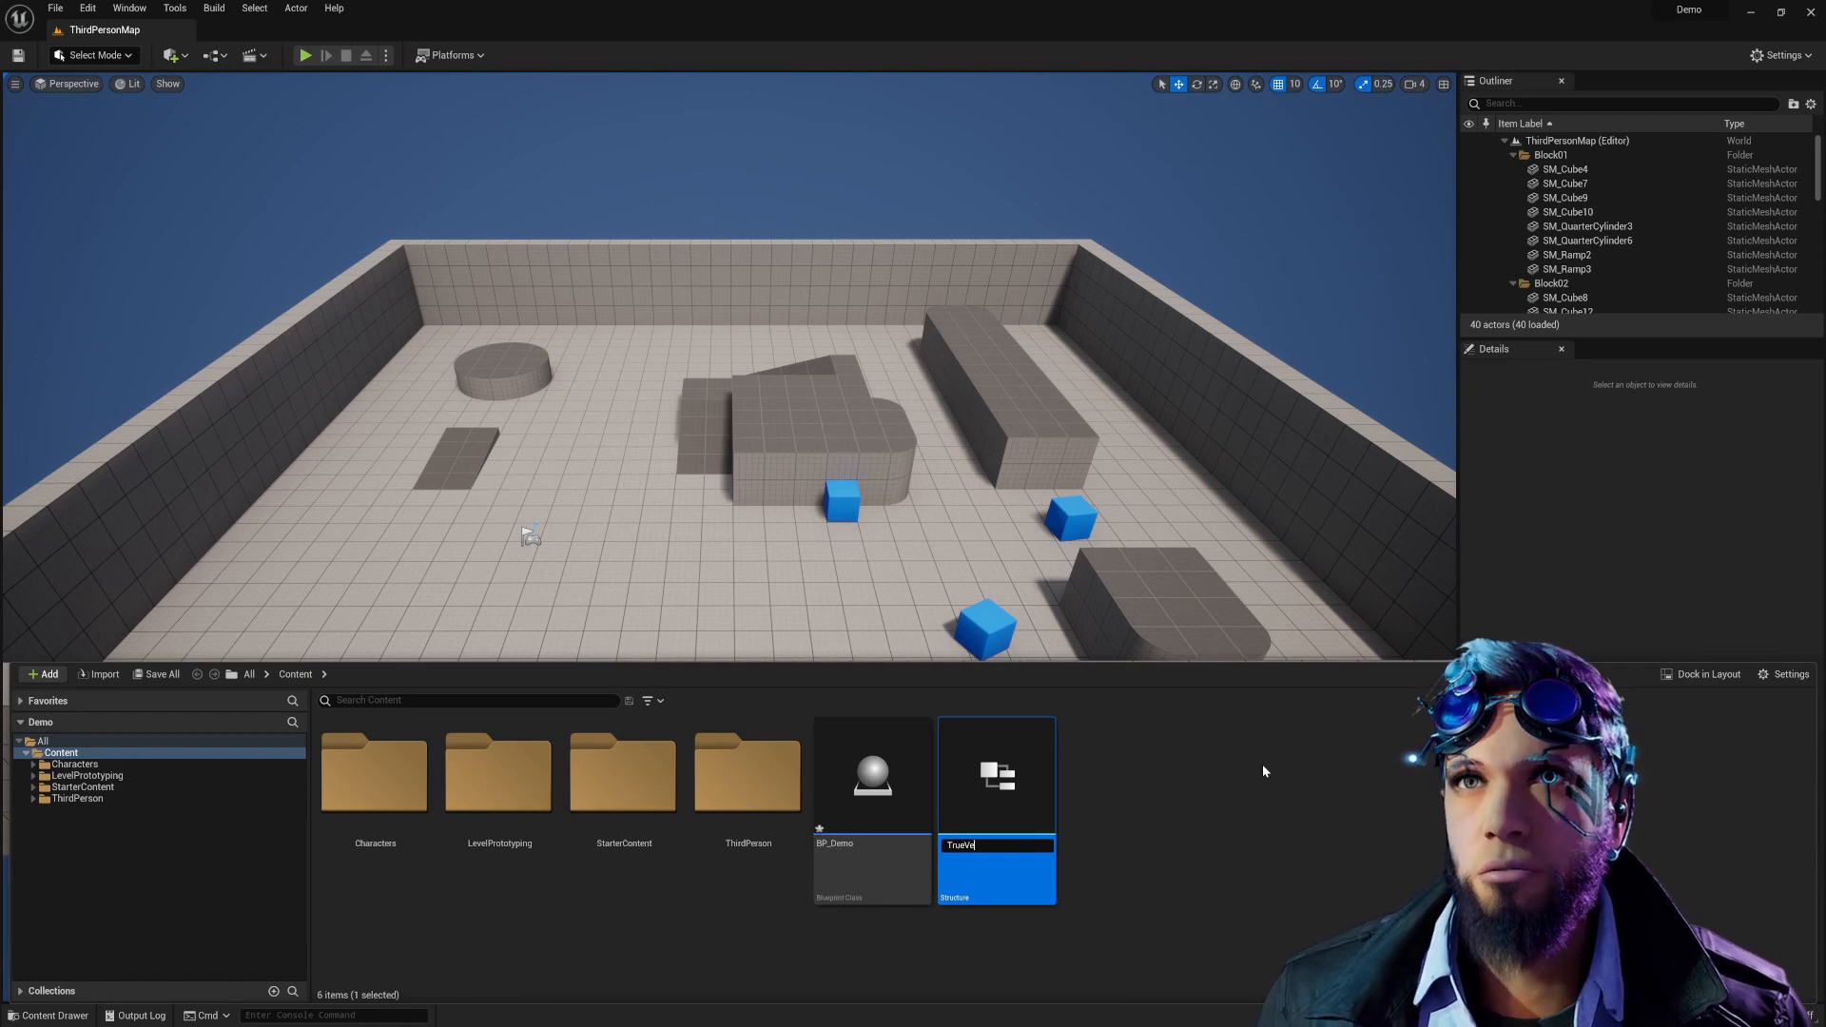
{"action": "key", "text": "Return"}
Open the TrueVector structure, add two more member variables and name the three members X, Y and Z.
{"action": "double_click", "coordinate": [996, 791]}
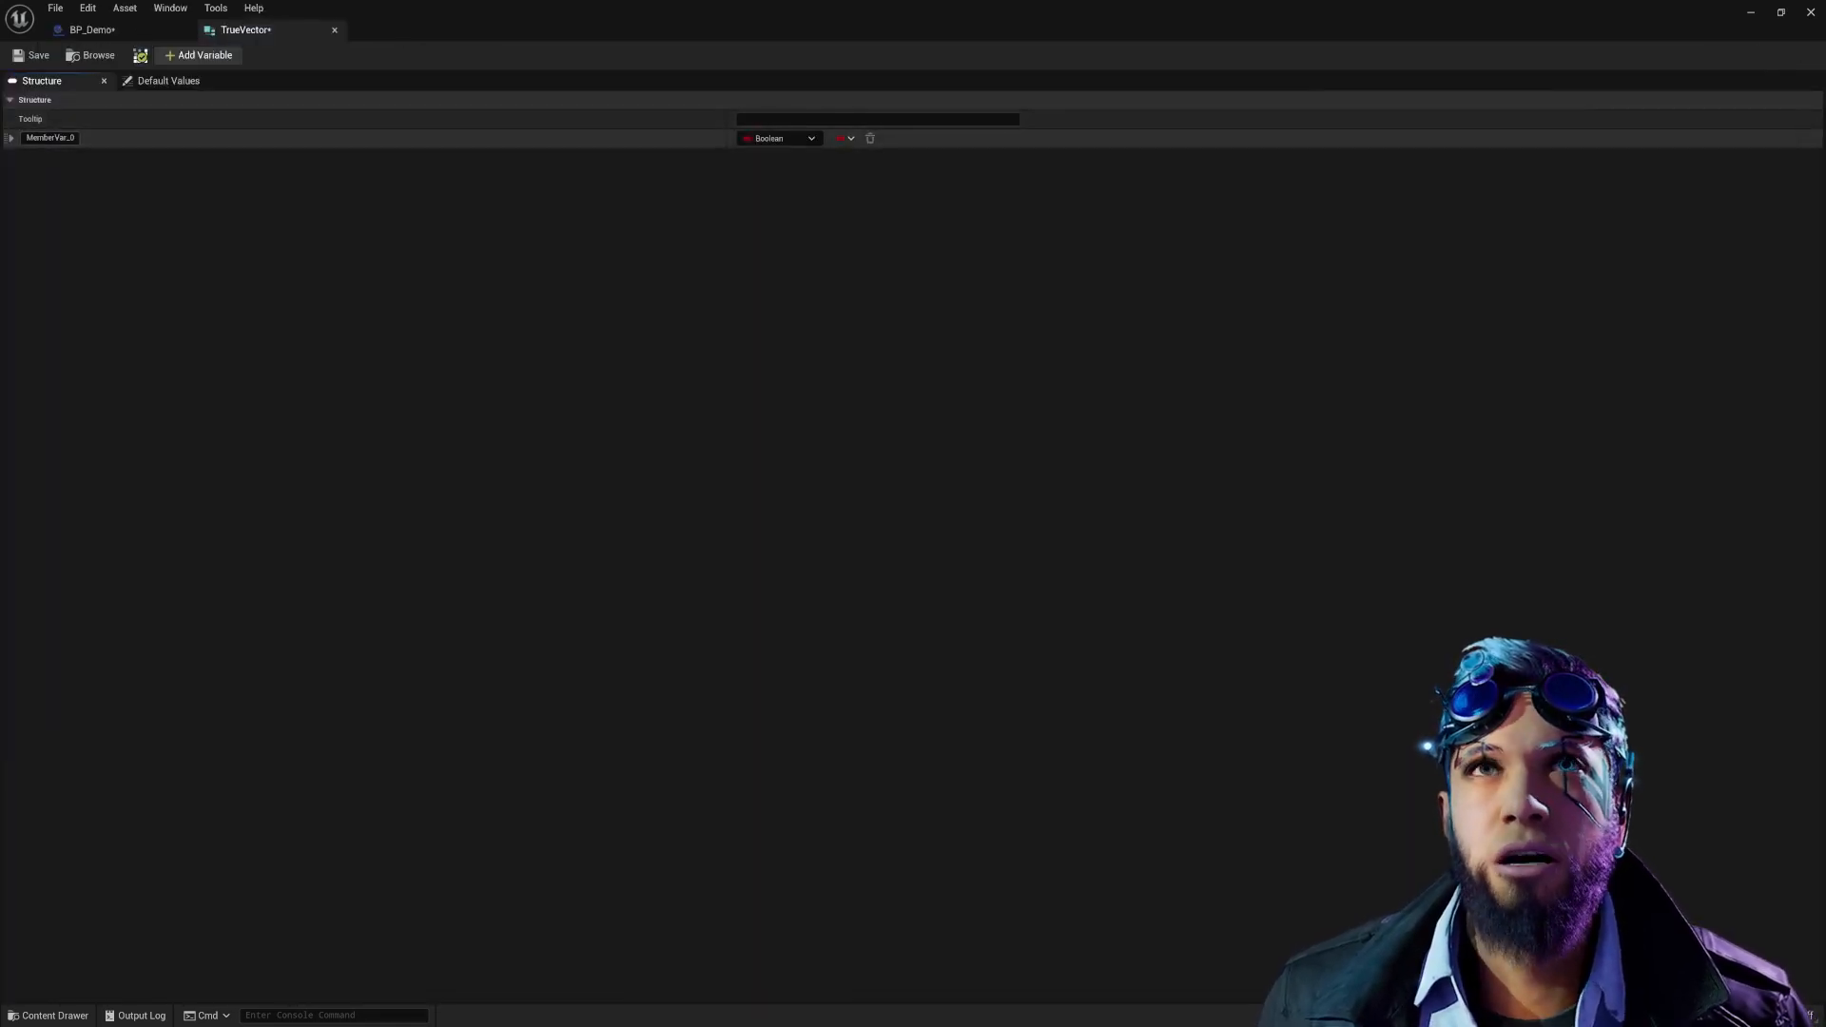
{"action": "double_click", "coordinate": [51, 138]}
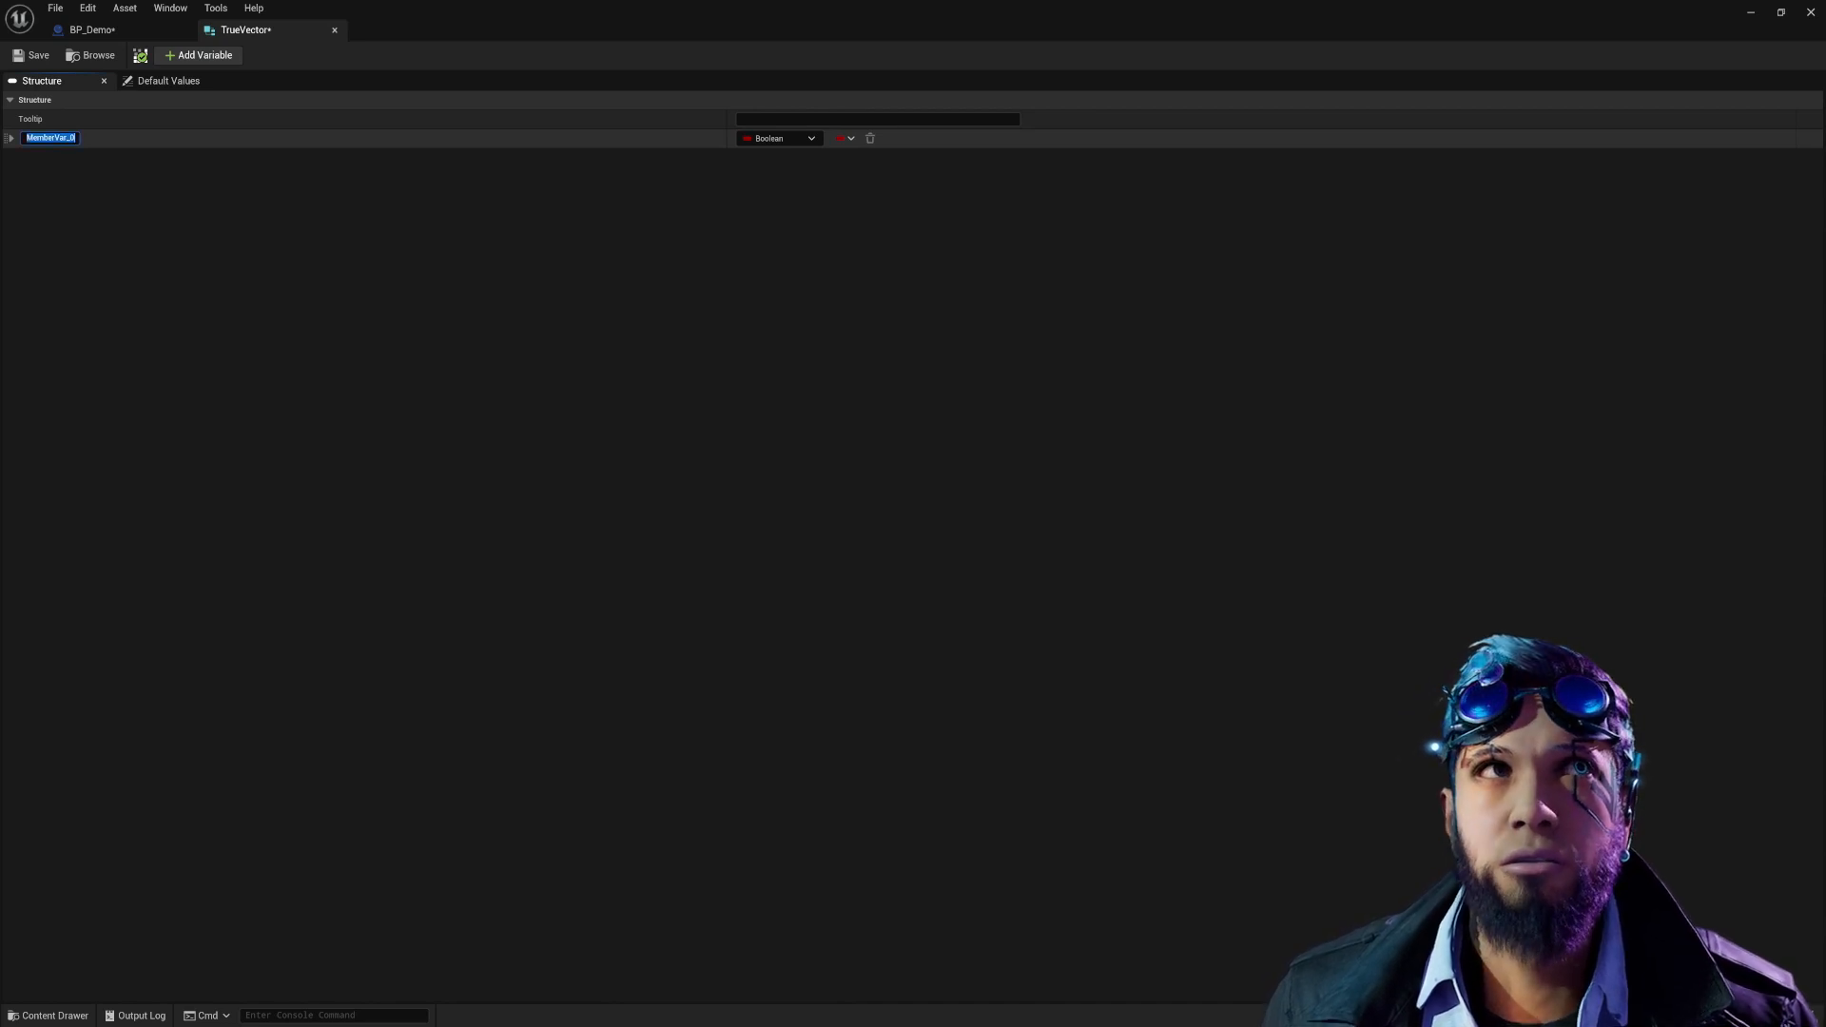
{"action": "type", "text": "X"}
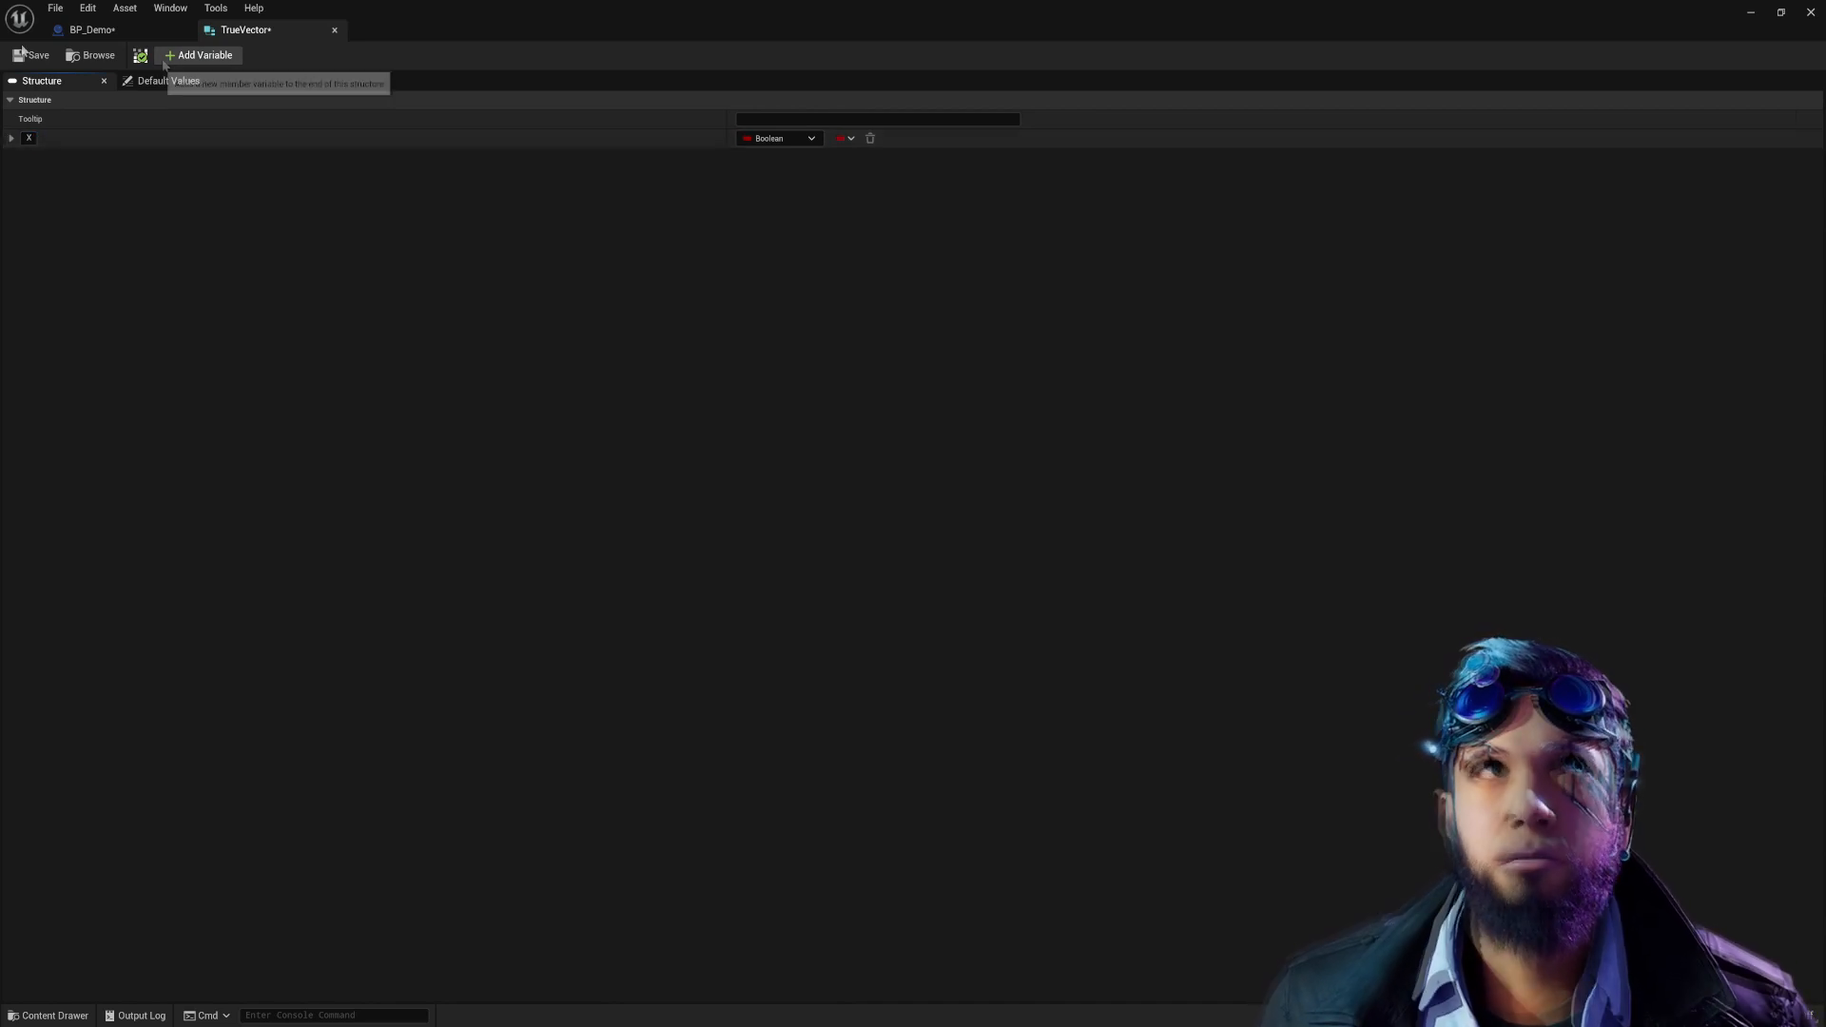
{"action": "left_click", "coordinate": [199, 55]}
{"action": "left_click", "coordinate": [198, 55]}
{"action": "double_click", "coordinate": [50, 157]}
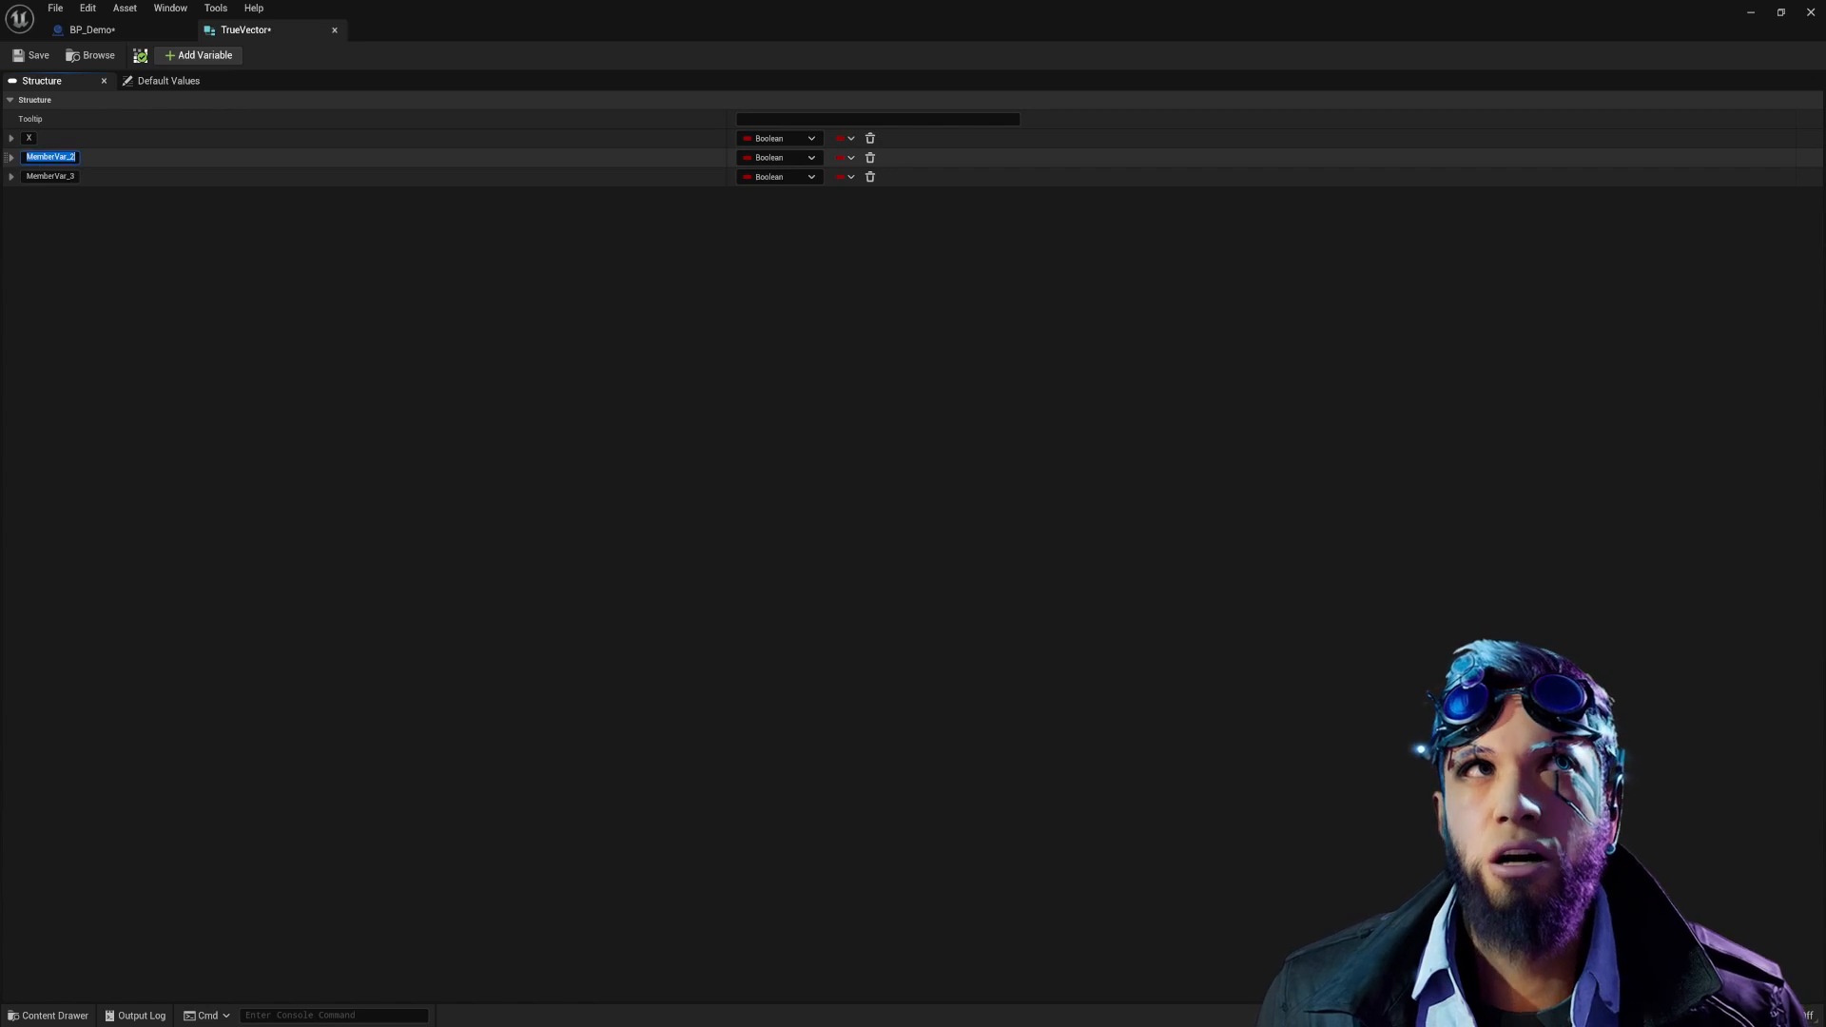
{"action": "type", "text": "Y"}
{"action": "double_click", "coordinate": [63, 175]}
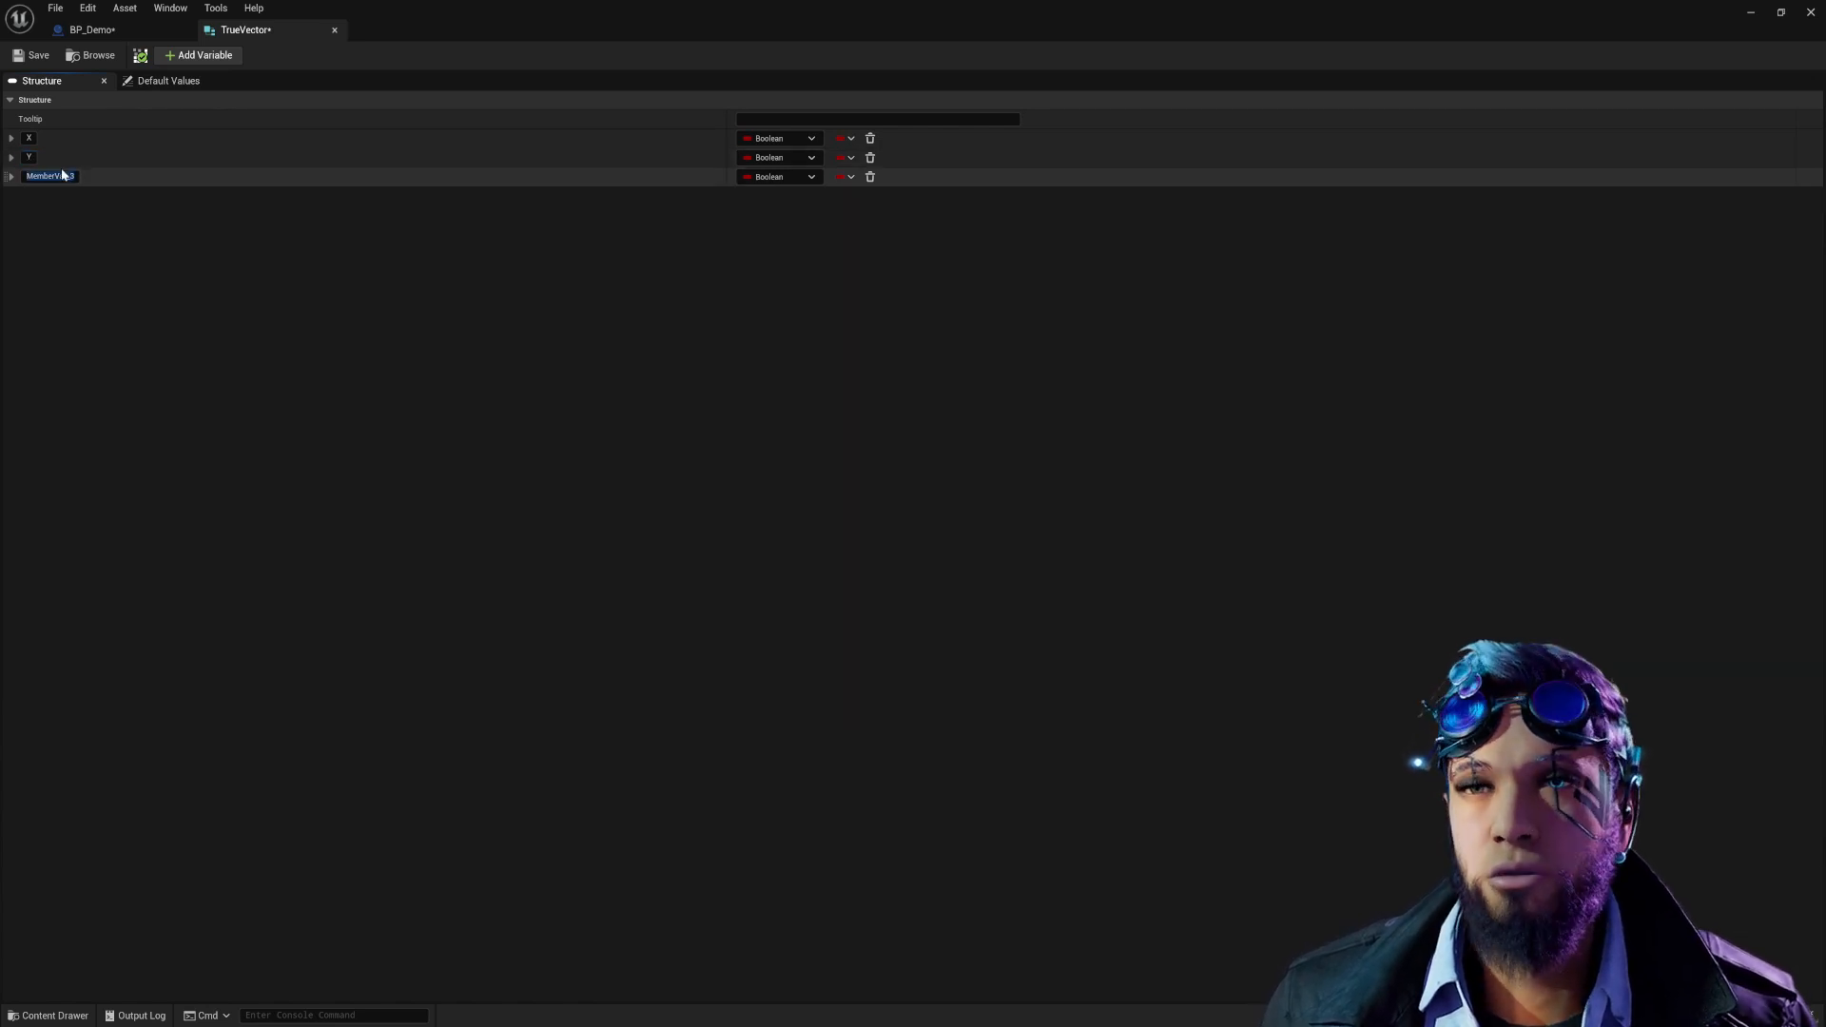
{"action": "type", "text": "Z"}
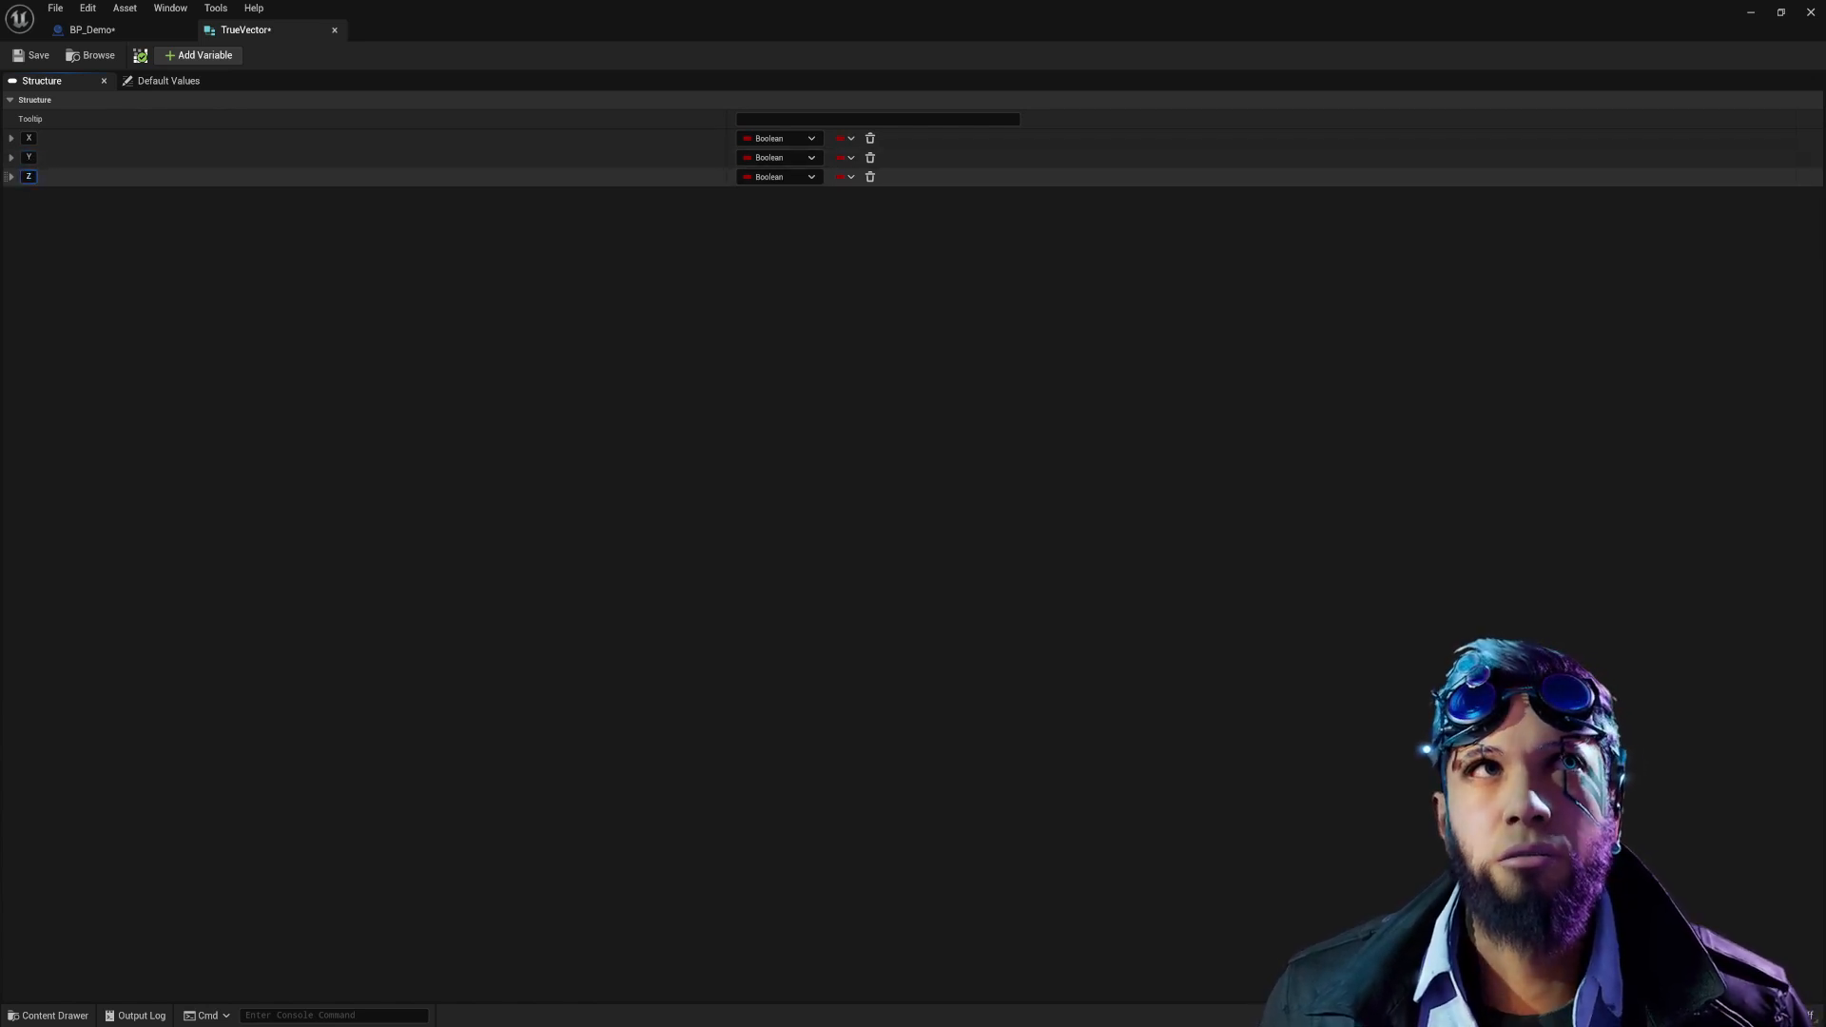
Set the type of TrueVector's X, Y and Z members to Float and save the structure.
{"action": "left_click", "coordinate": [779, 138]}
{"action": "left_click", "coordinate": [775, 234]}
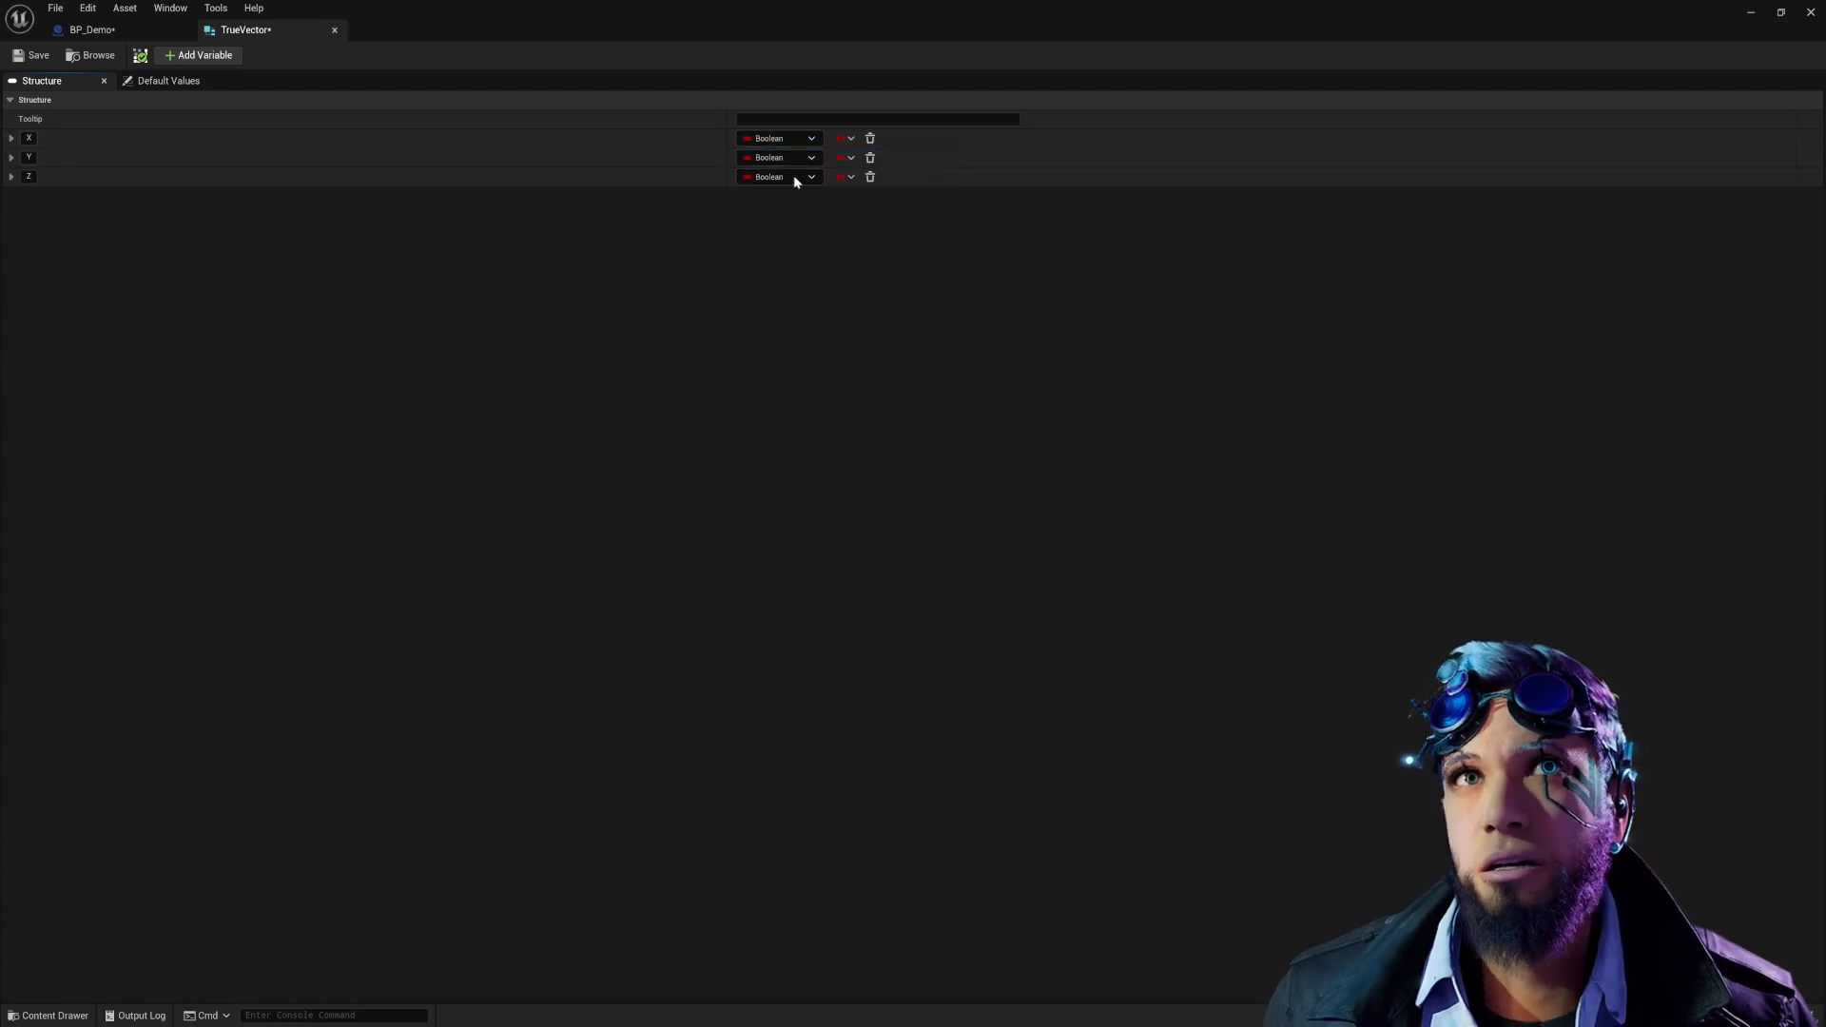
{"action": "left_click", "coordinate": [780, 157]}
{"action": "left_click", "coordinate": [775, 252]}
{"action": "left_click", "coordinate": [780, 176]}
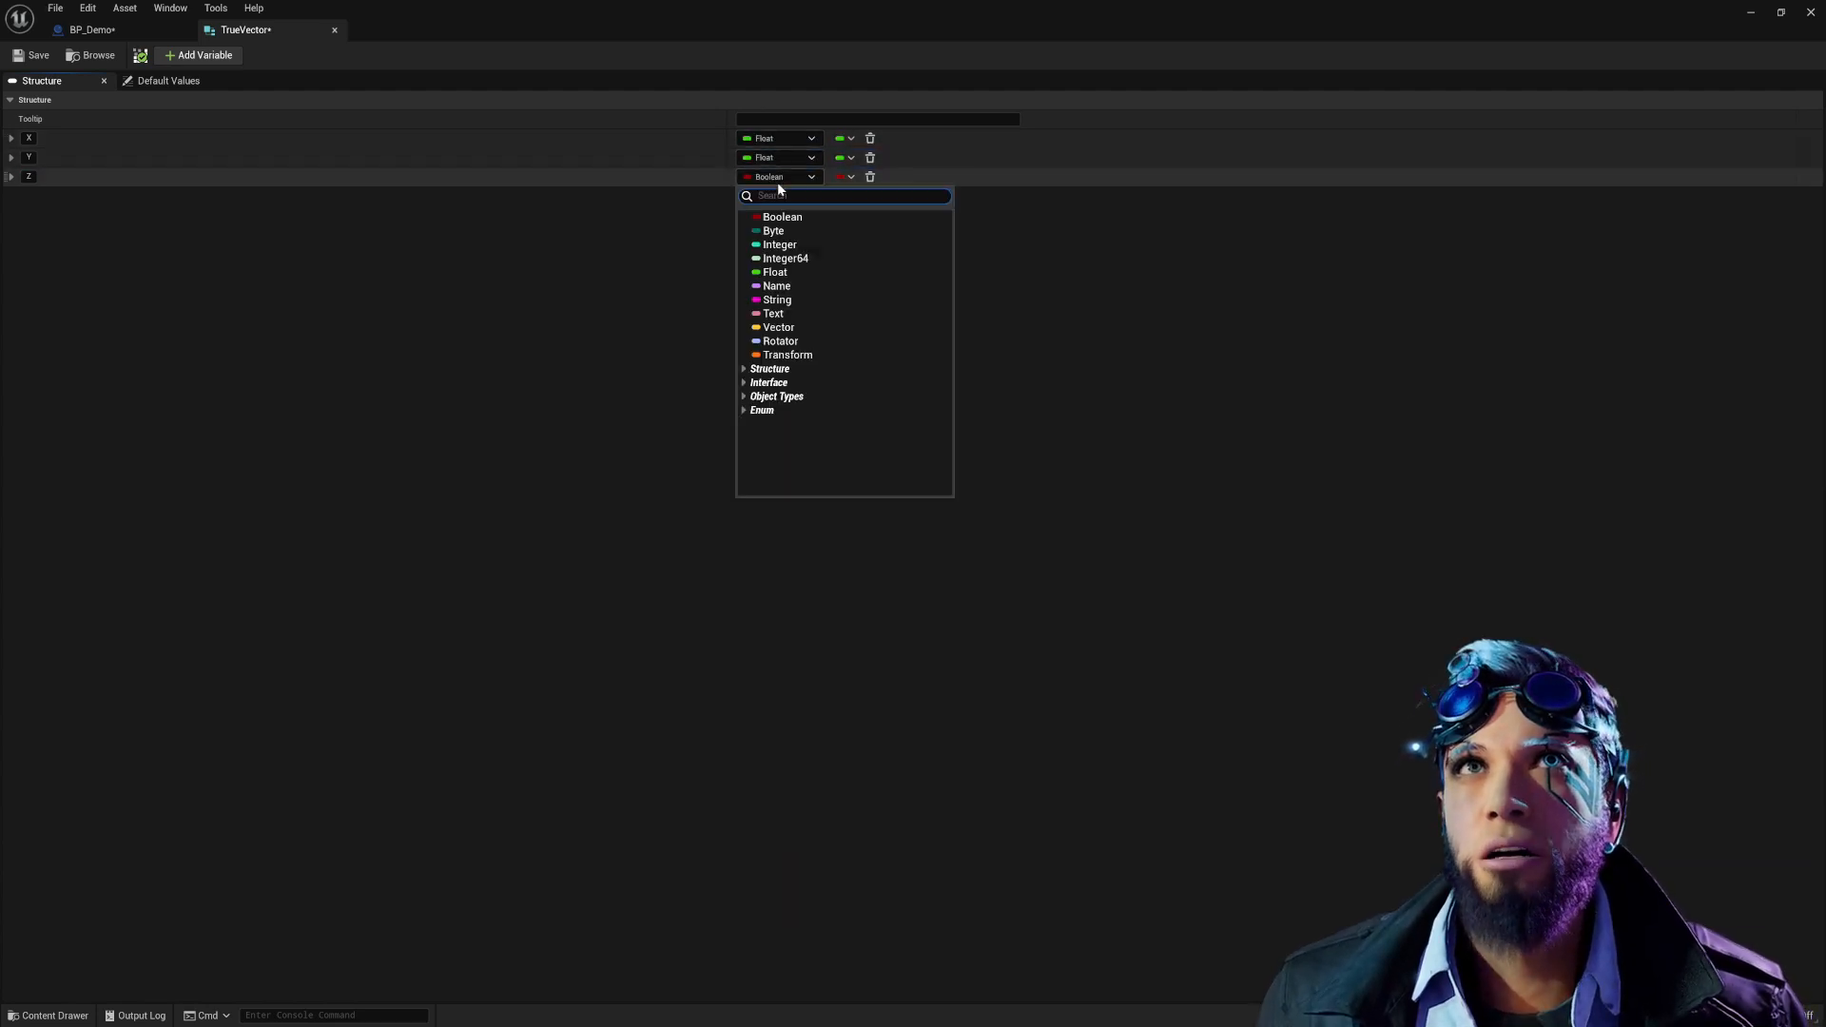
{"action": "left_click", "coordinate": [775, 272]}
{"action": "left_click", "coordinate": [37, 60]}
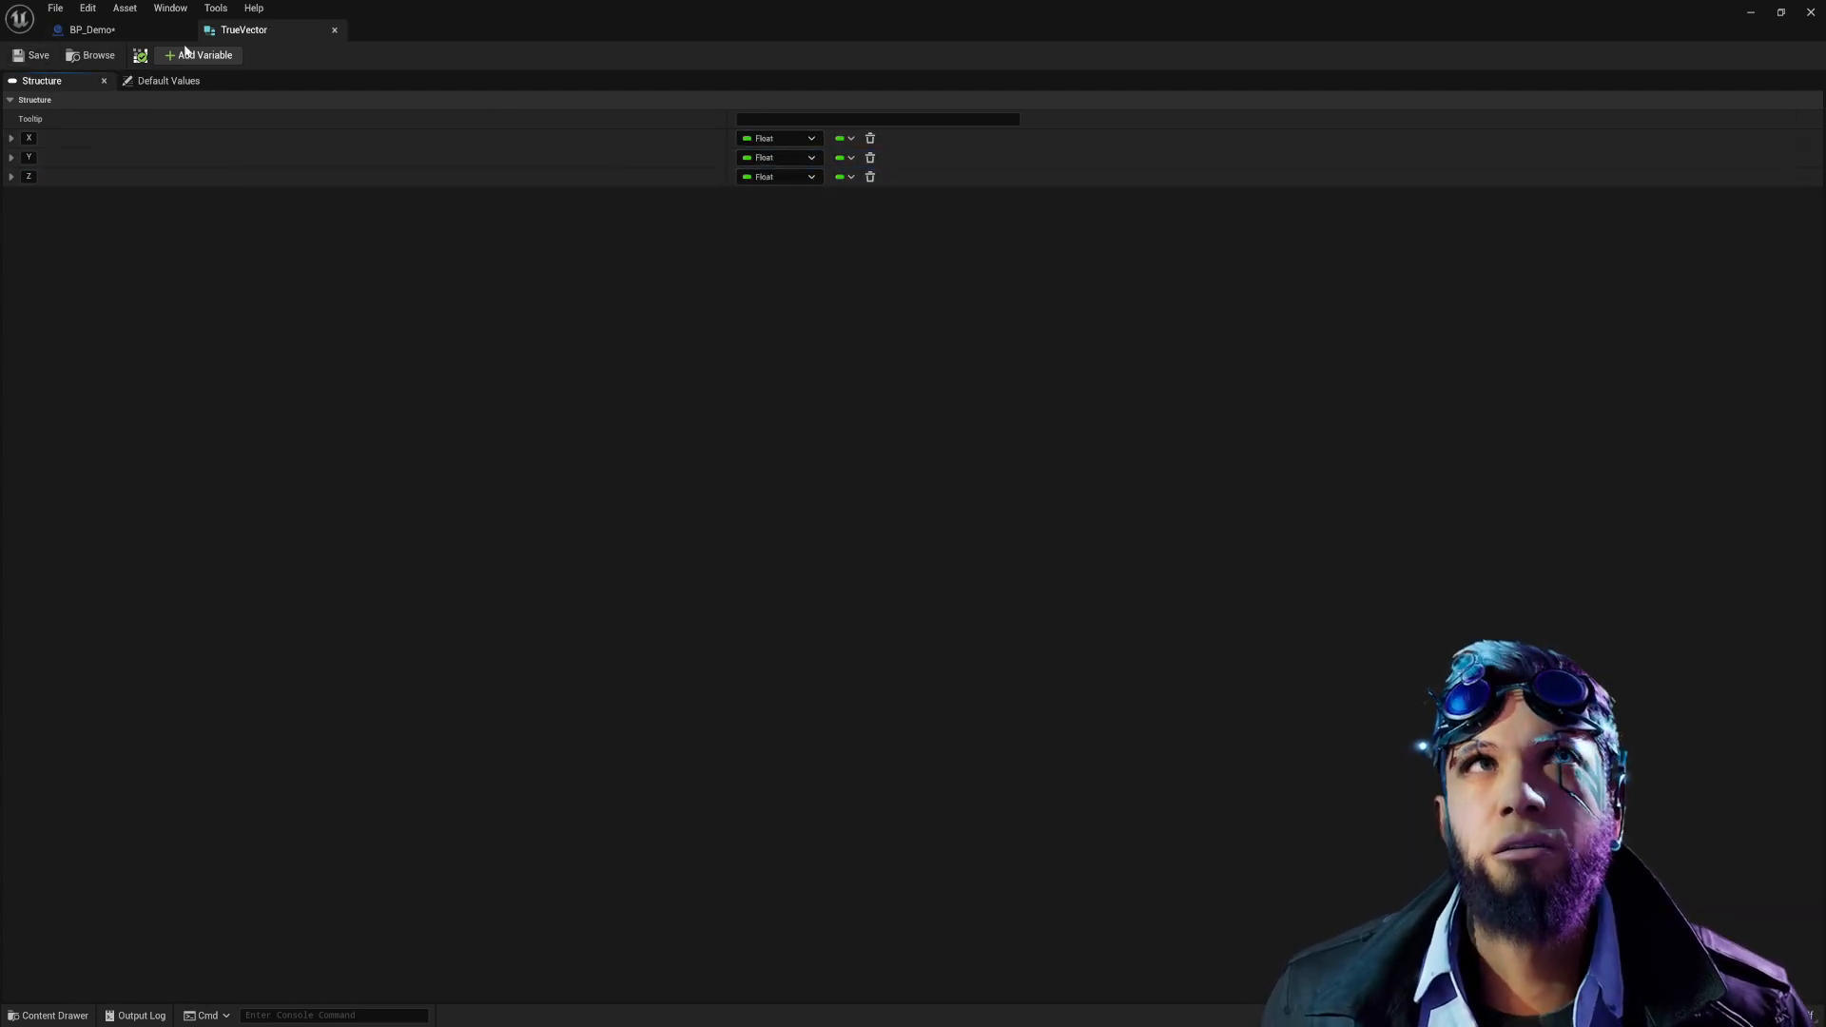
Change the type of BP_Demo's NewVar_0 variable to the True Vector structure and compile the blueprint.
{"action": "left_click", "coordinate": [116, 34]}
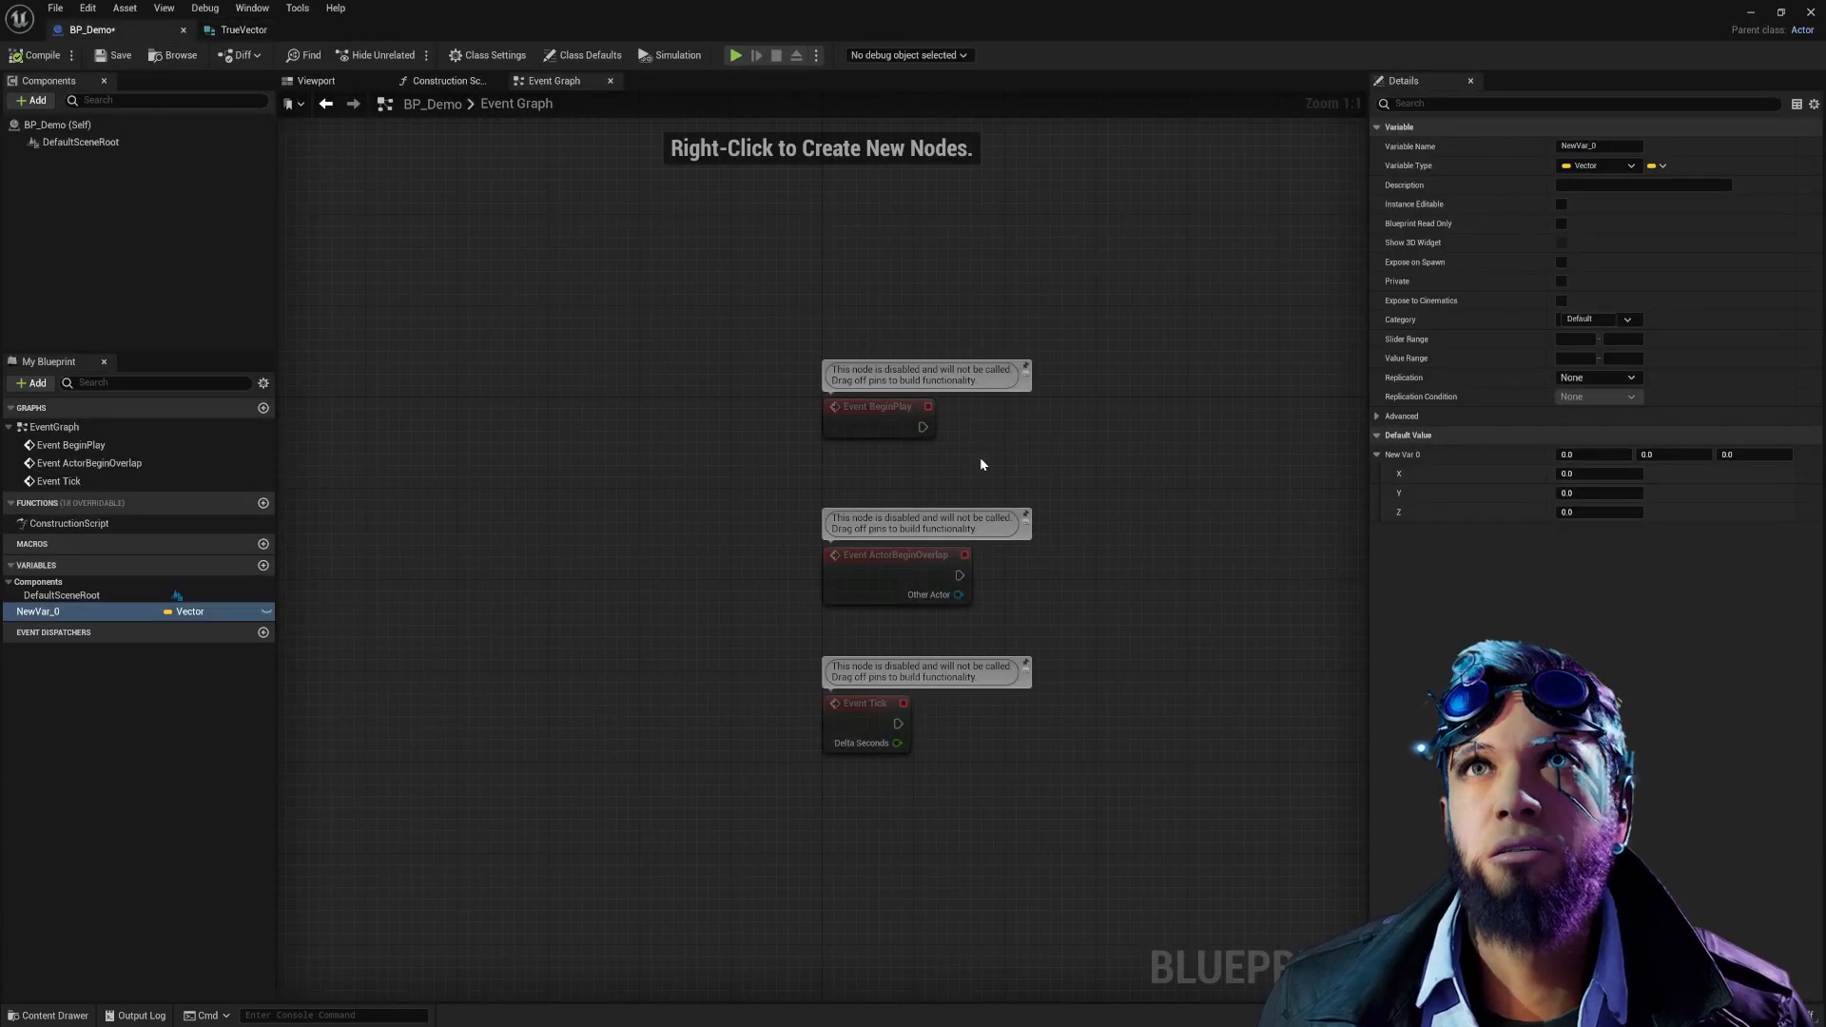
{"action": "left_click", "coordinate": [1596, 166]}
{"action": "type", "text": "vector"}
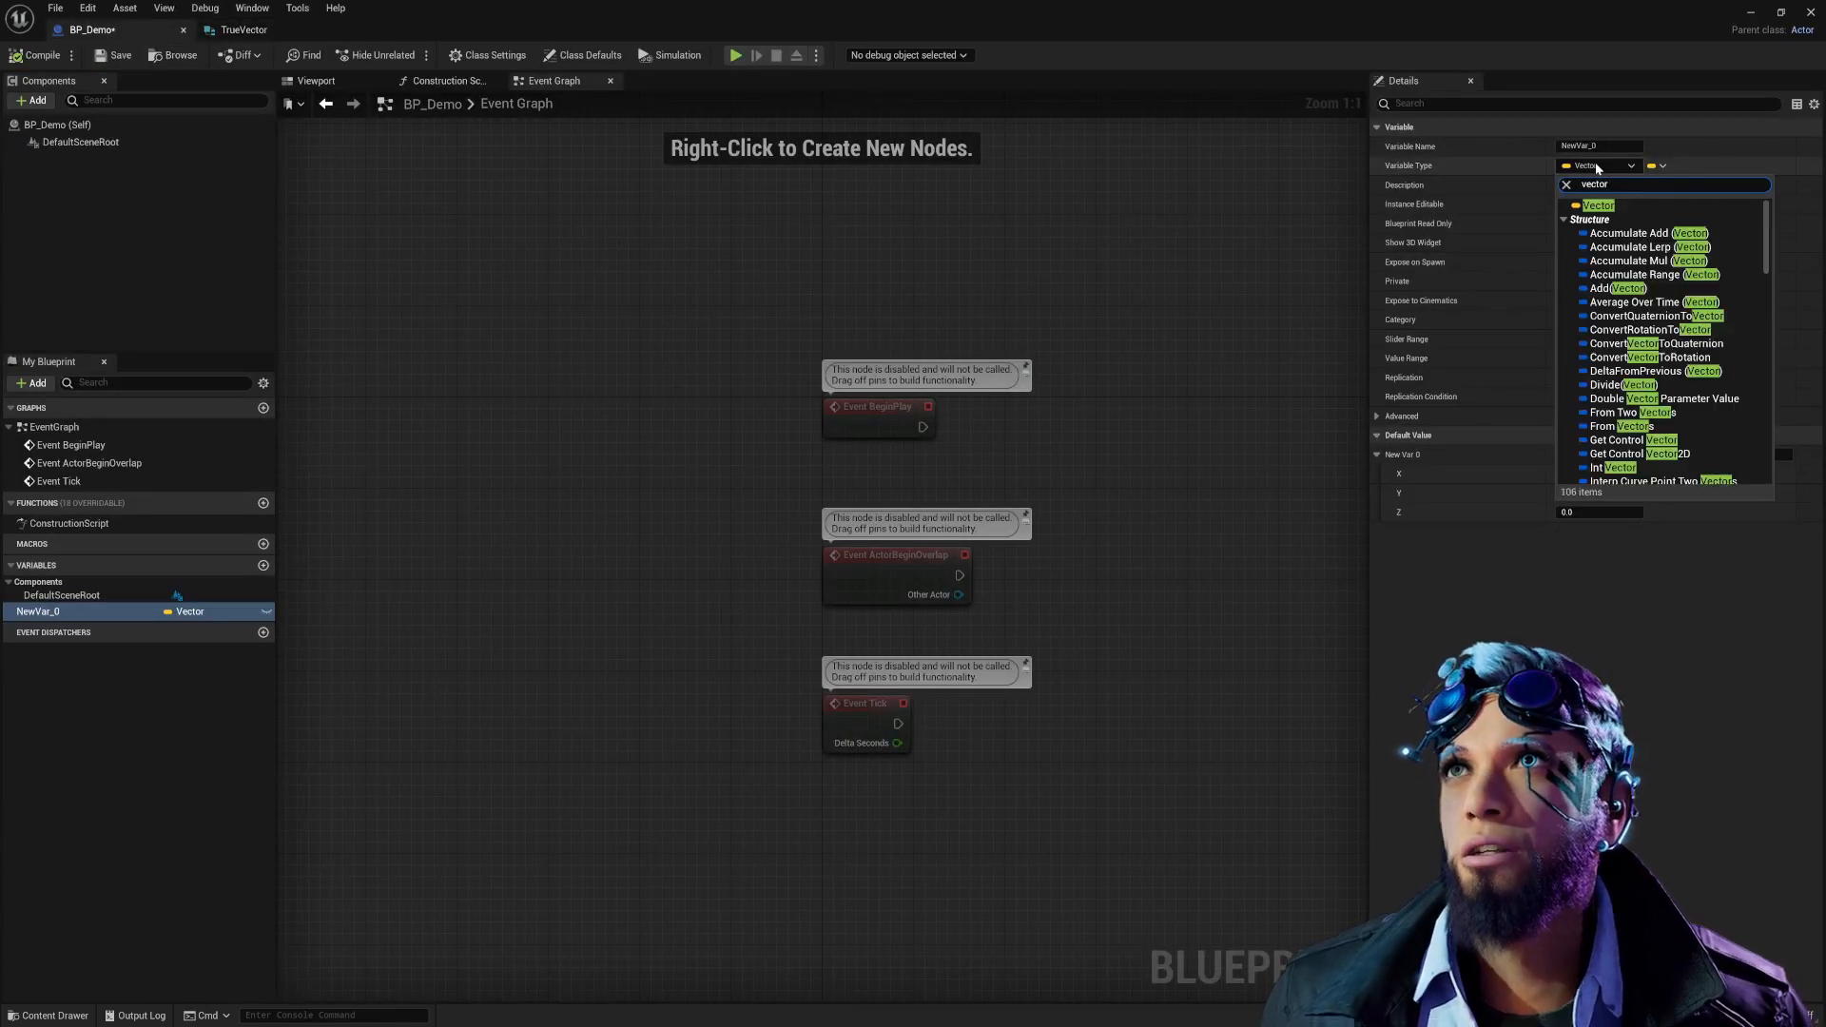
{"action": "key", "text": "BackSpace"}
{"action": "key", "text": "BackSpace"}
{"action": "key", "text": "BackSpace"}
{"action": "key", "text": "BackSpace"}
{"action": "key", "text": "BackSpace"}
{"action": "key", "text": "BackSpace"}
{"action": "type", "text": "true"}
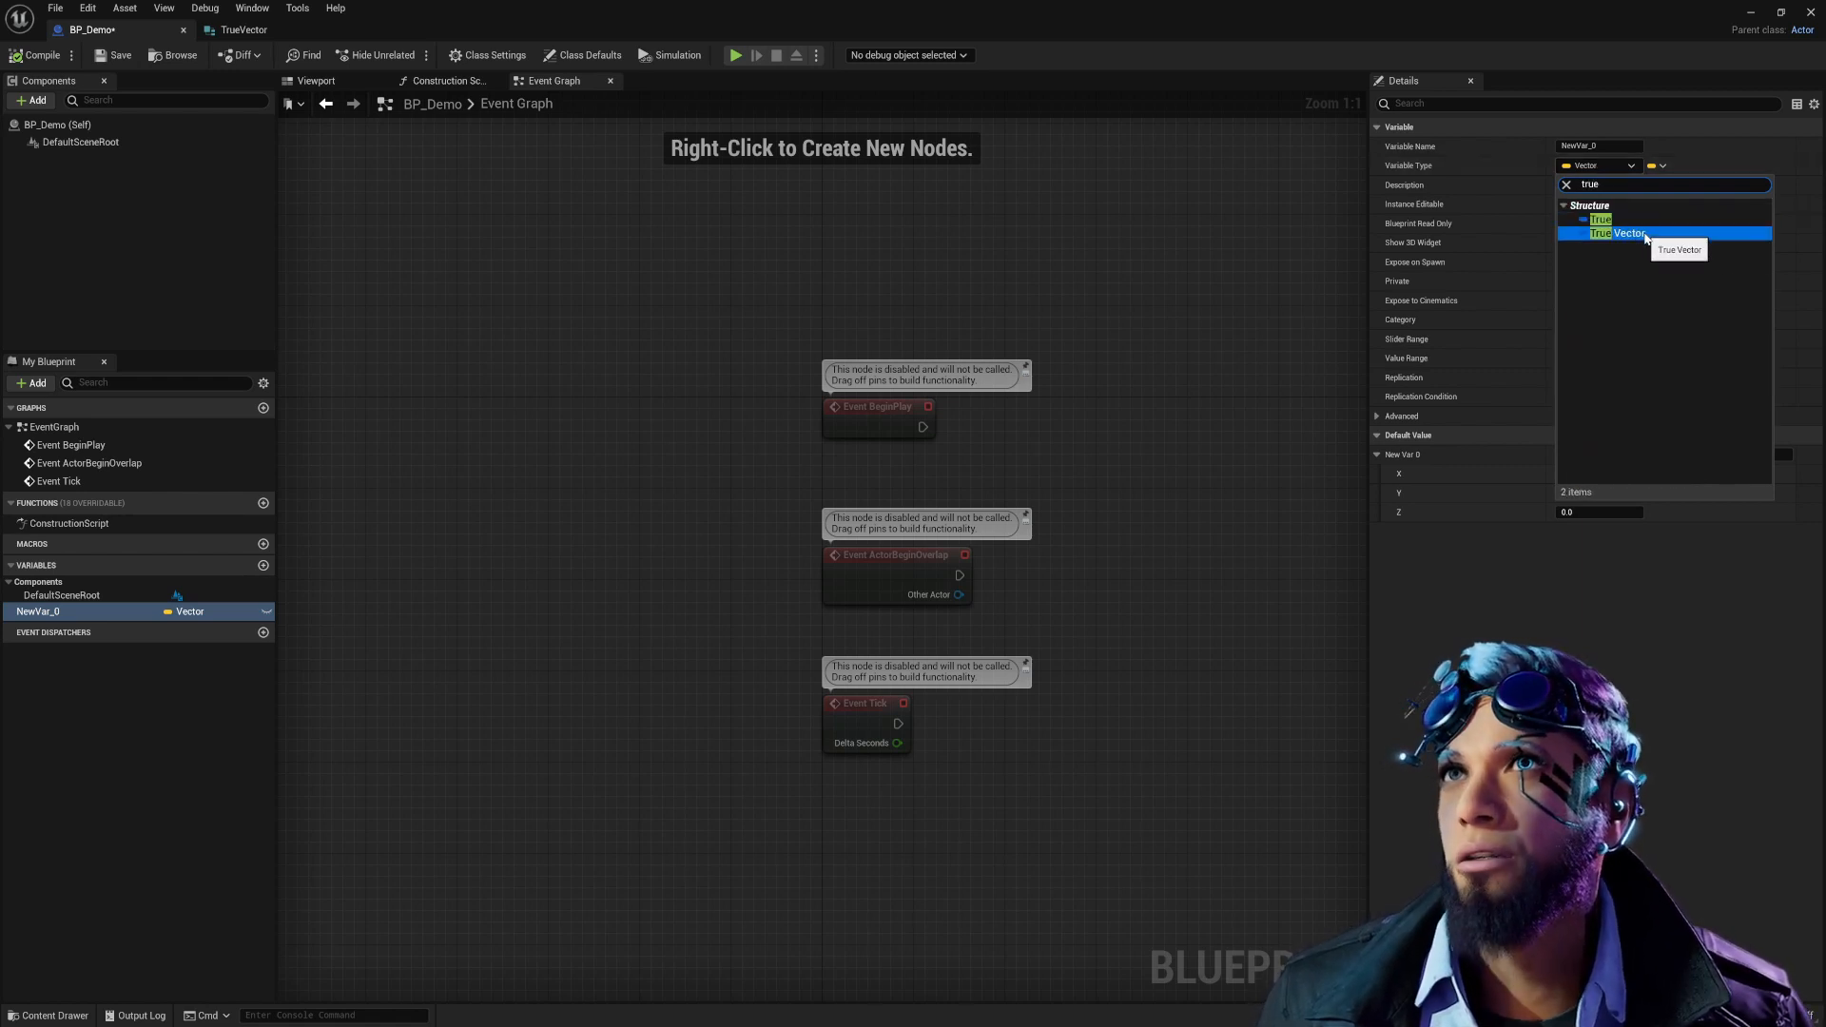
{"action": "left_click", "coordinate": [1625, 233]}
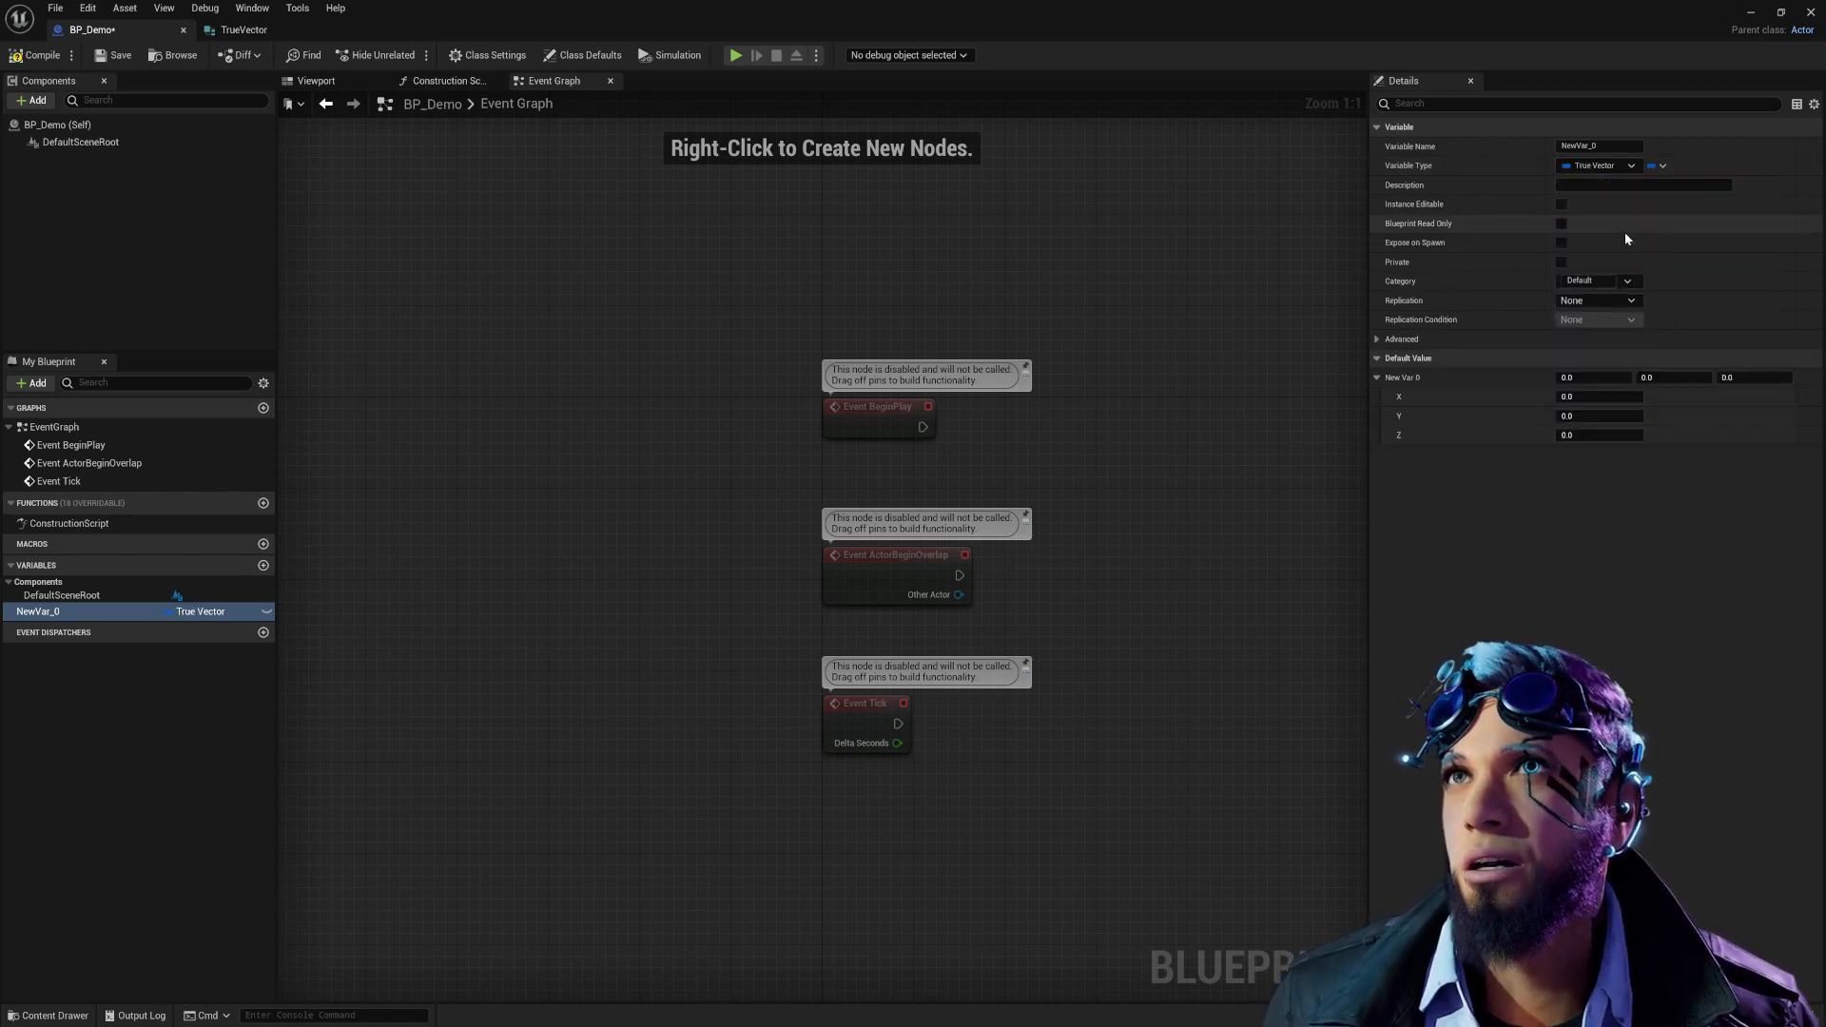
{"action": "left_click", "coordinate": [36, 56]}
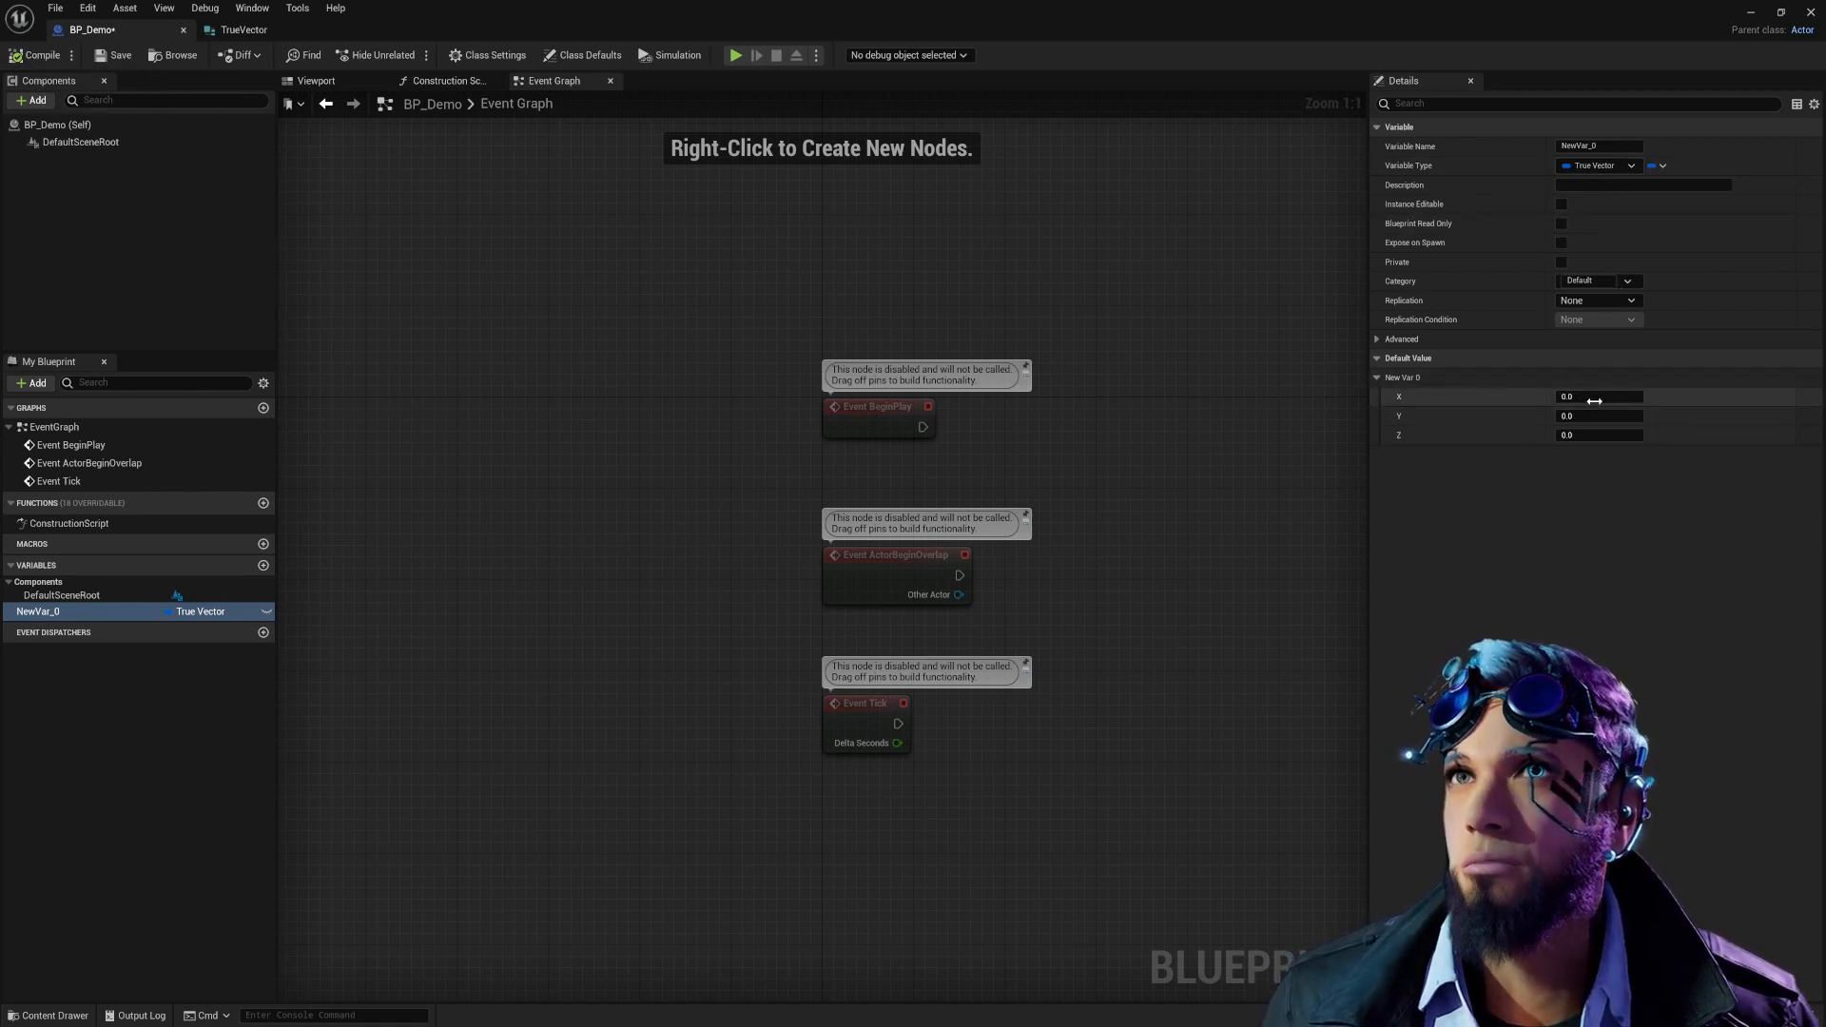
{"action": "left_click", "coordinate": [1597, 415]}
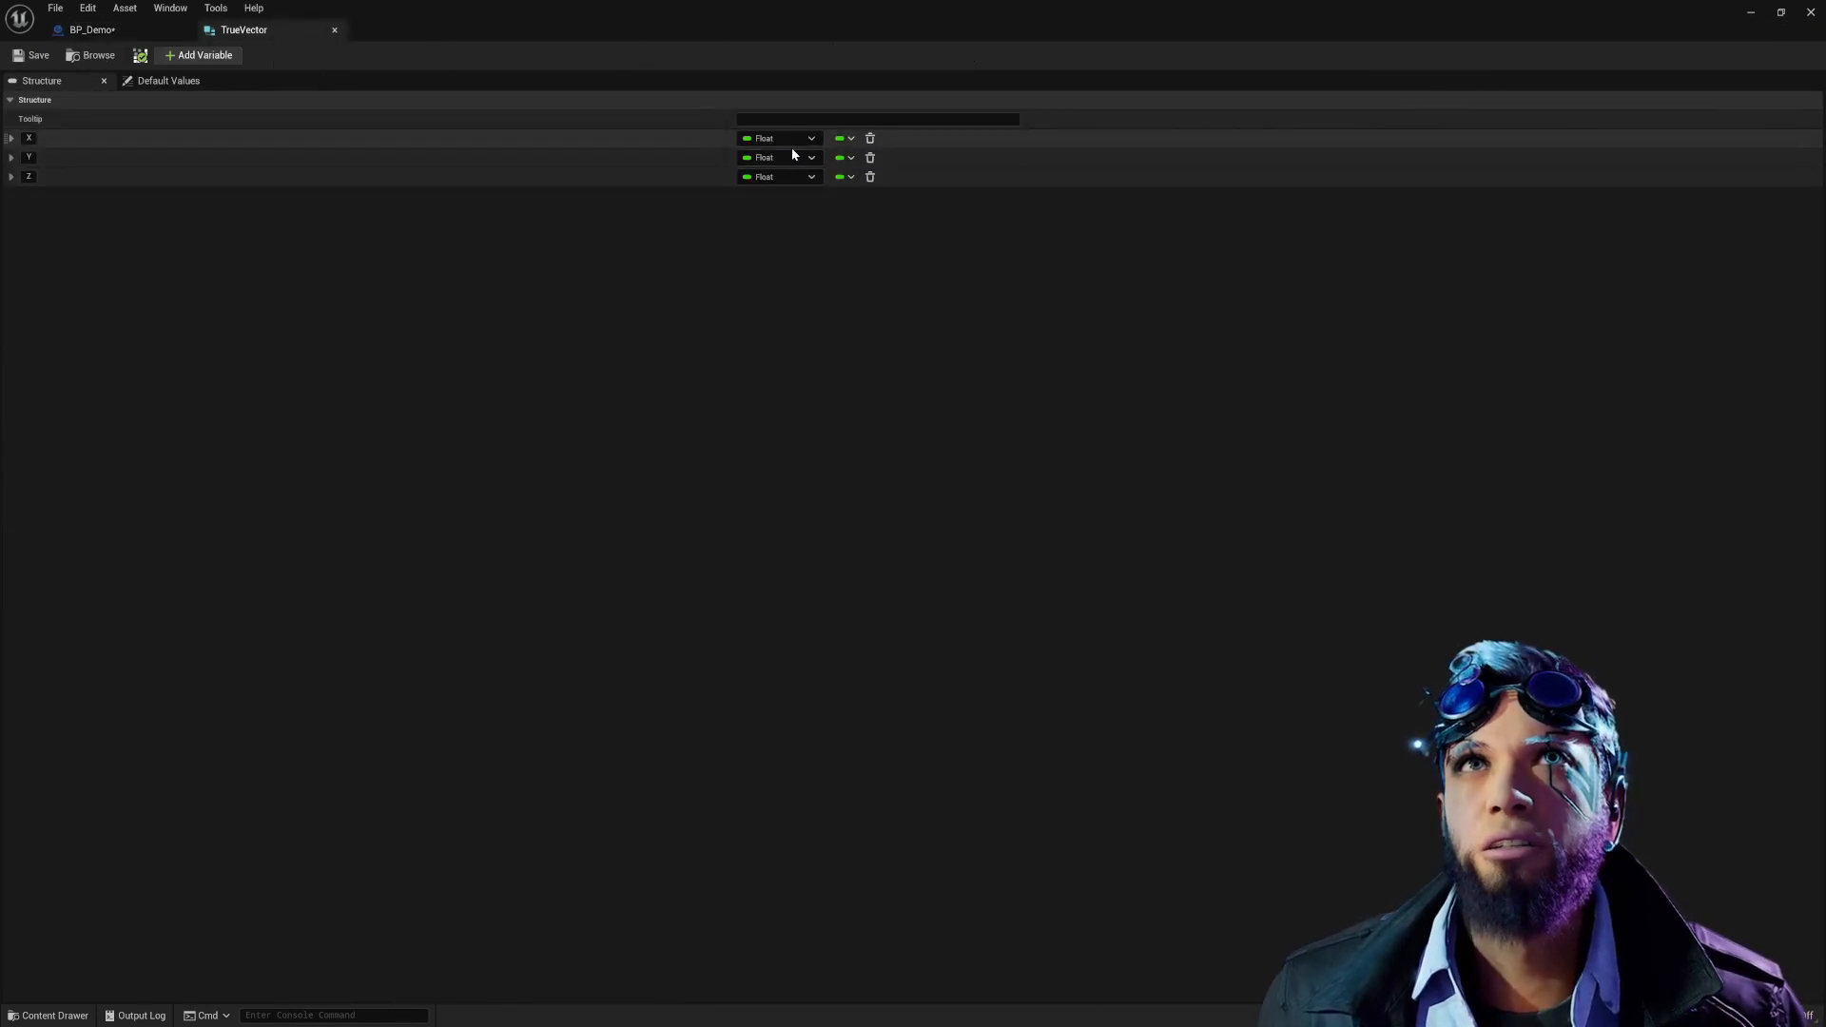
Change the TrueVector structure's X member to Boolean and its Z member to String, and save the structure.
{"action": "left_click", "coordinate": [785, 141]}
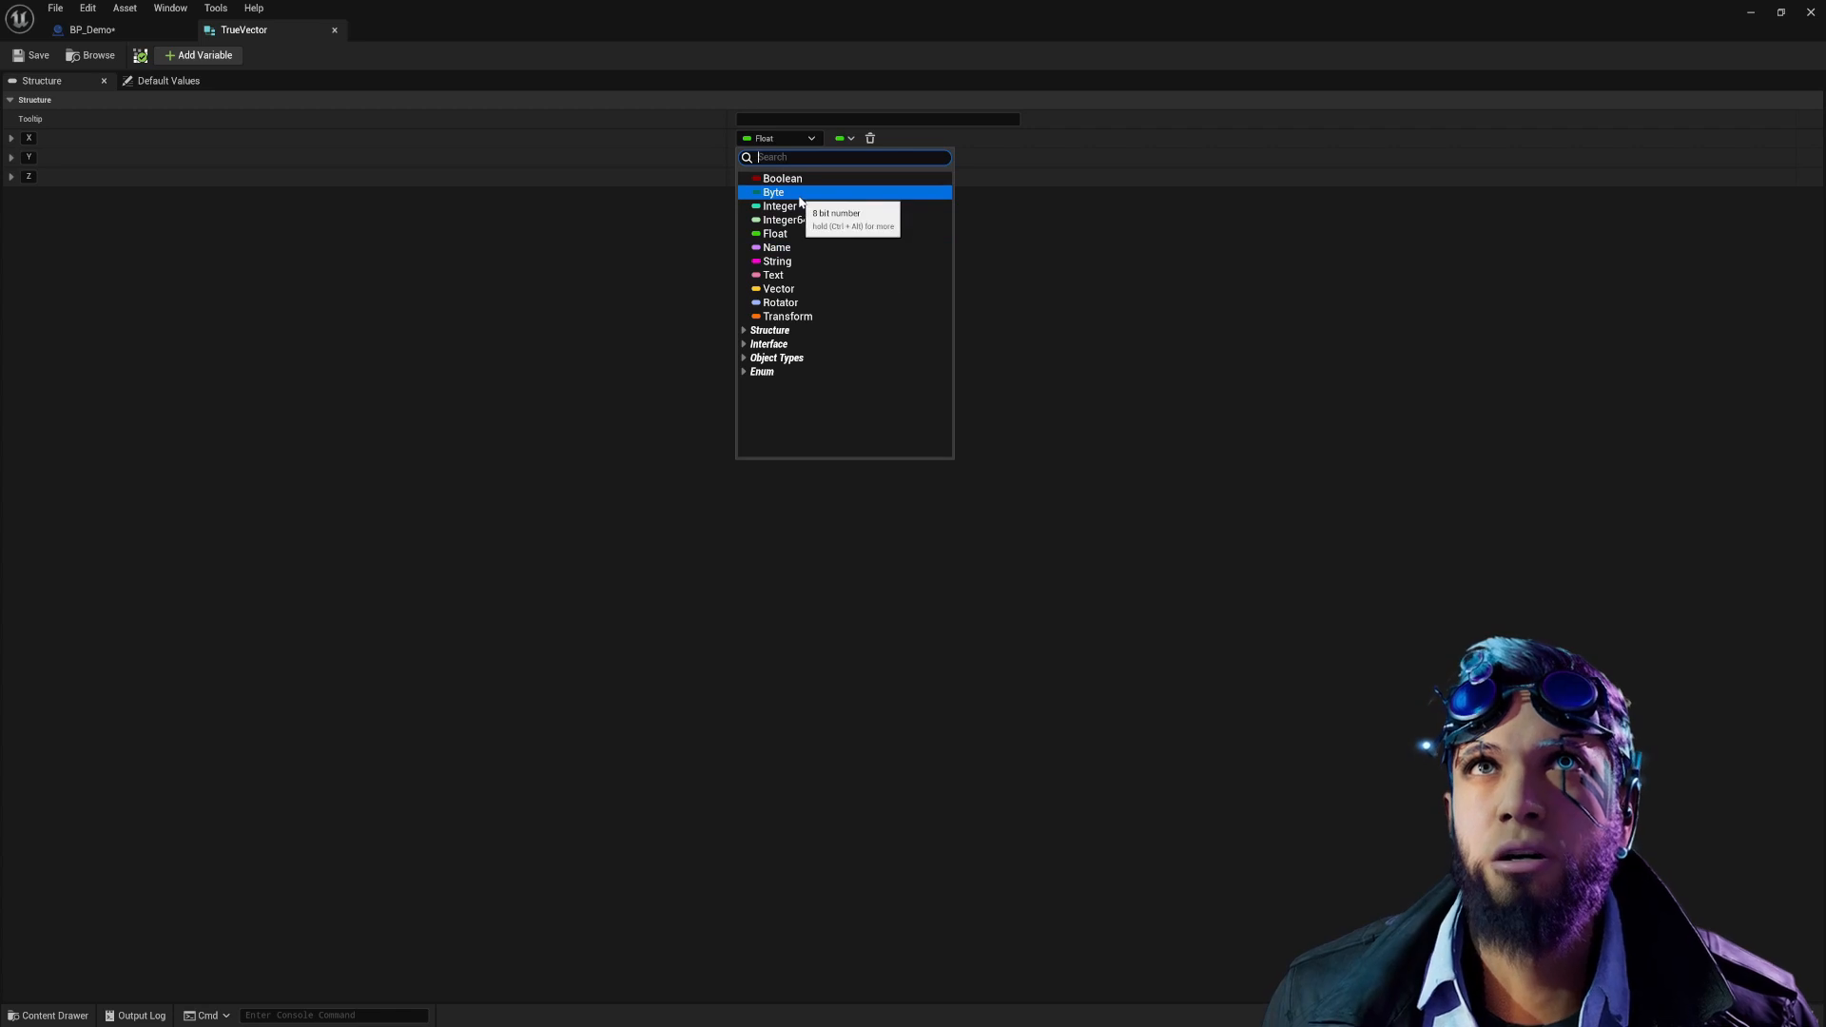
{"action": "left_click", "coordinate": [782, 178]}
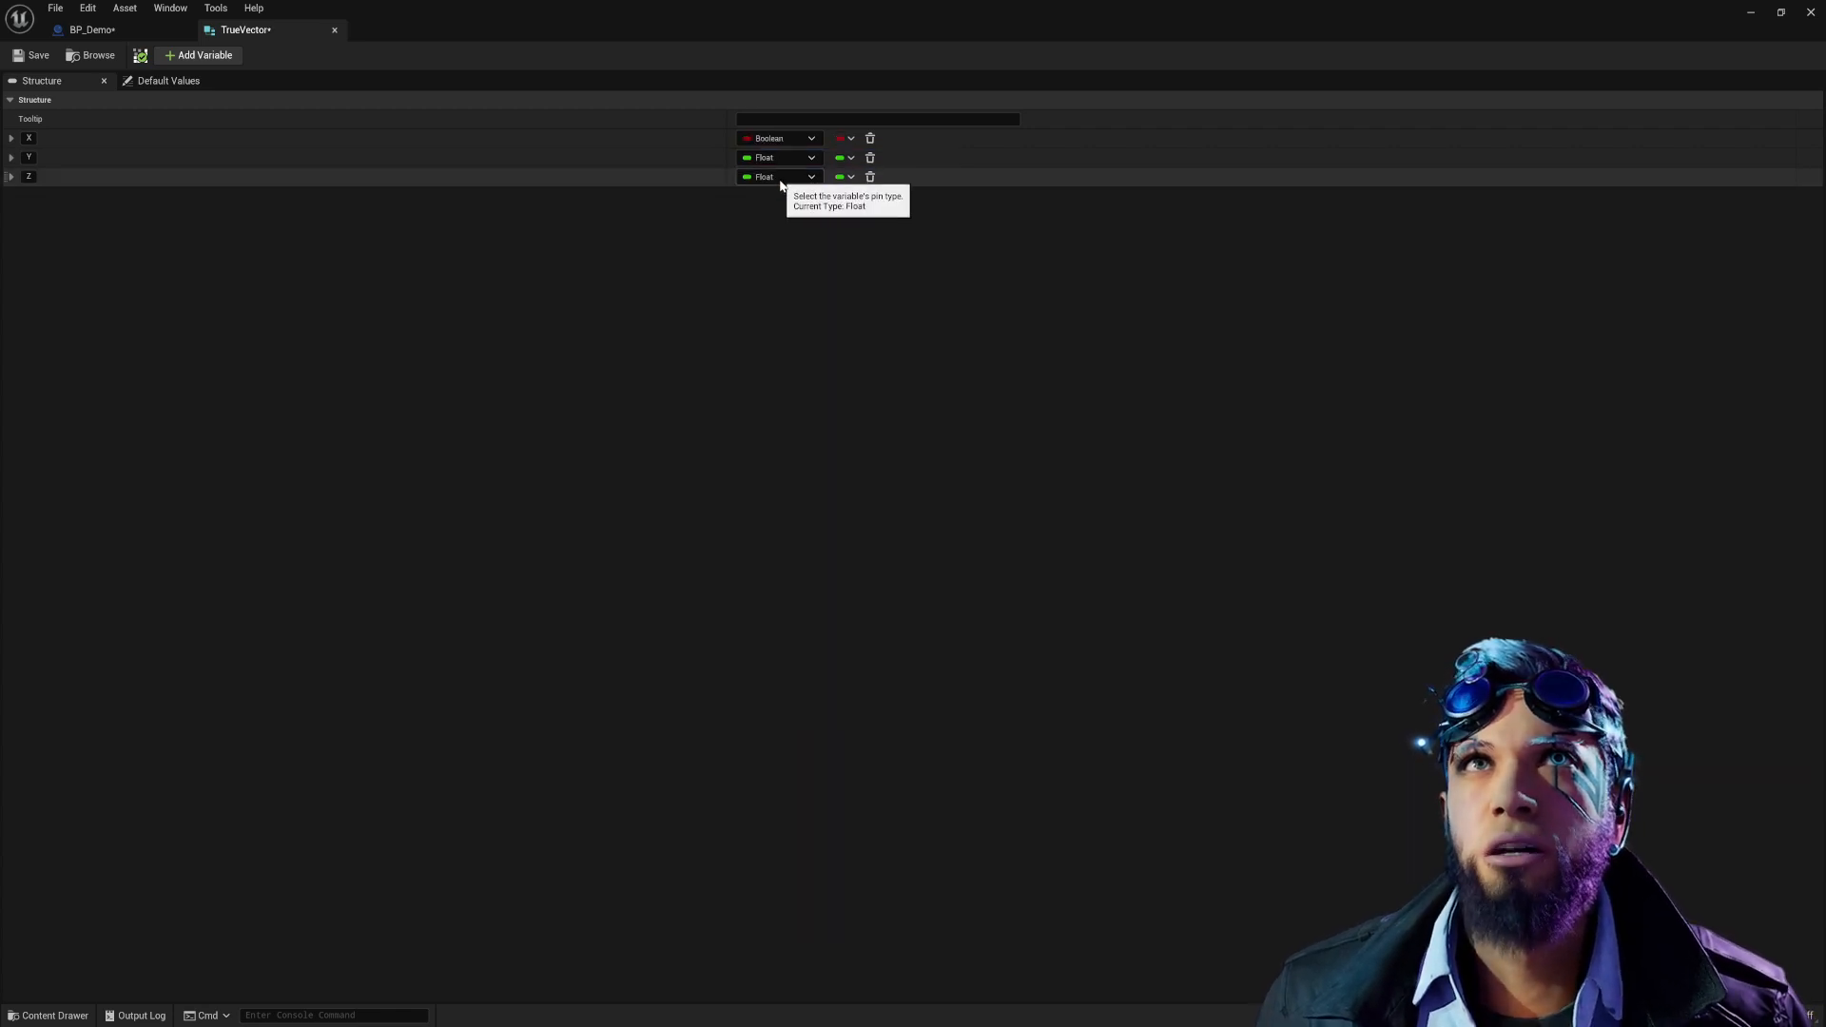
{"action": "left_click", "coordinate": [779, 178]}
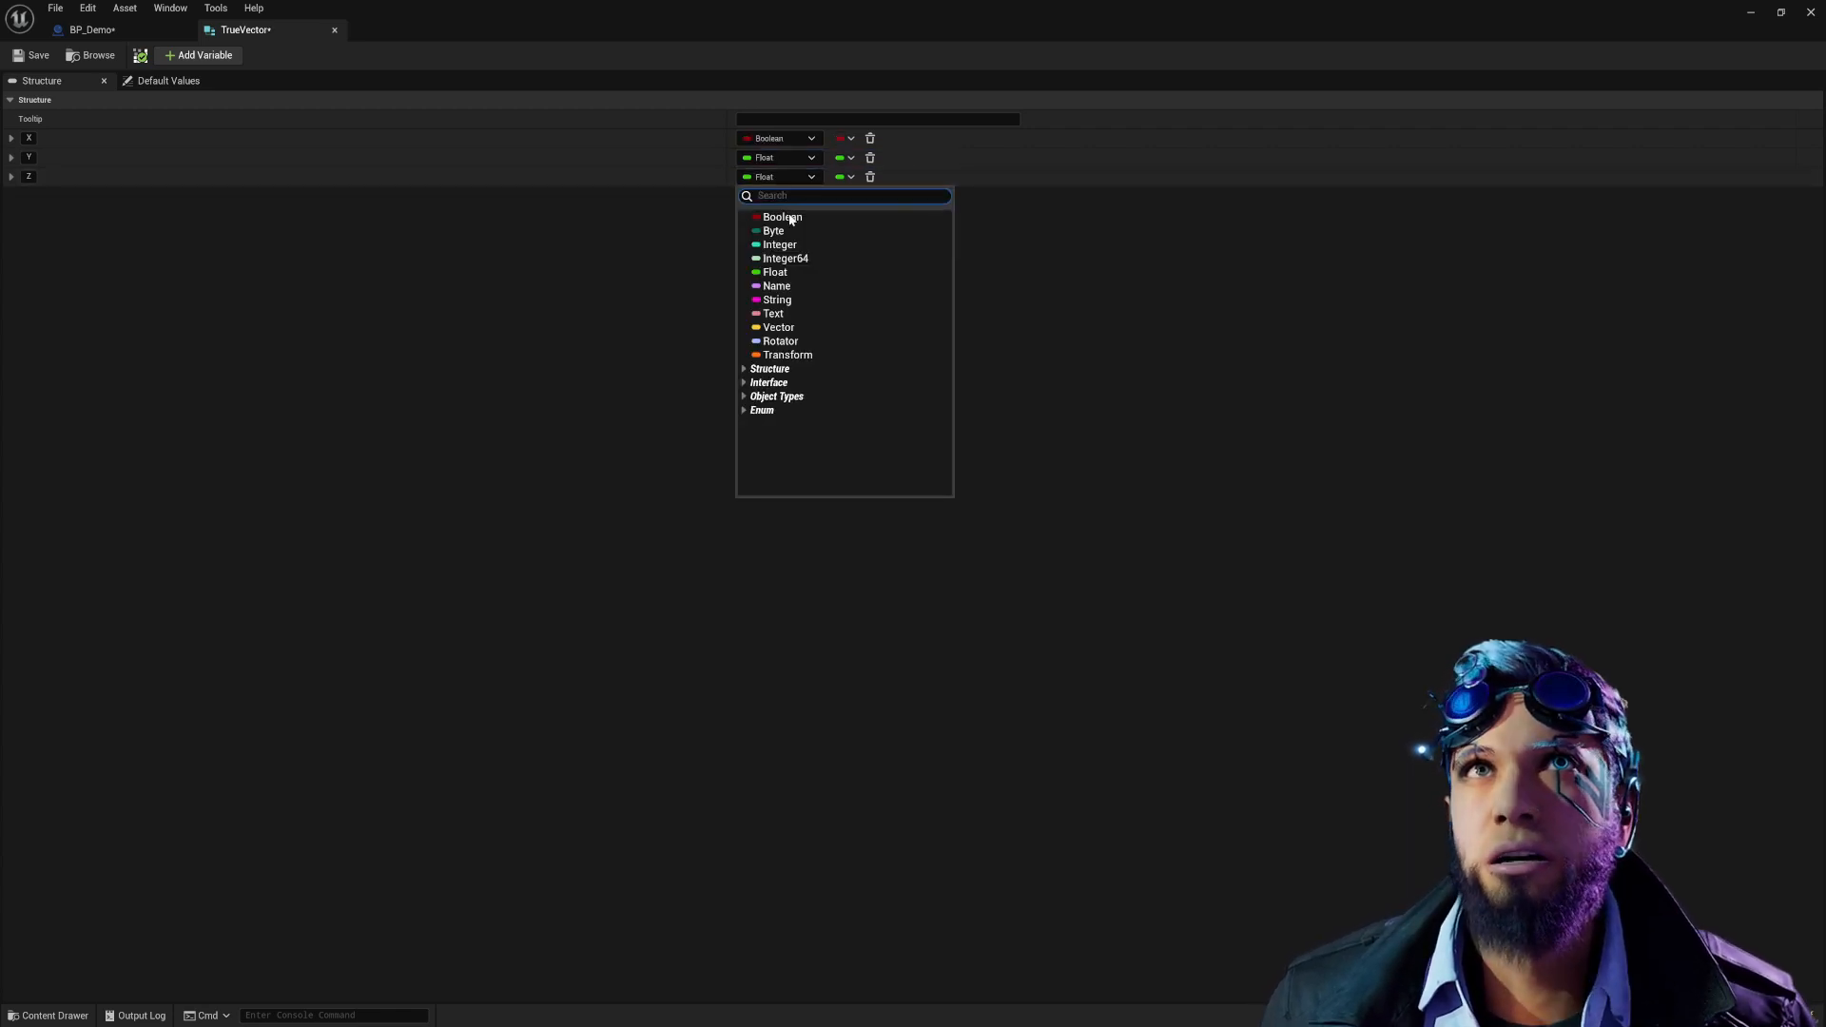
{"action": "left_click", "coordinate": [778, 300]}
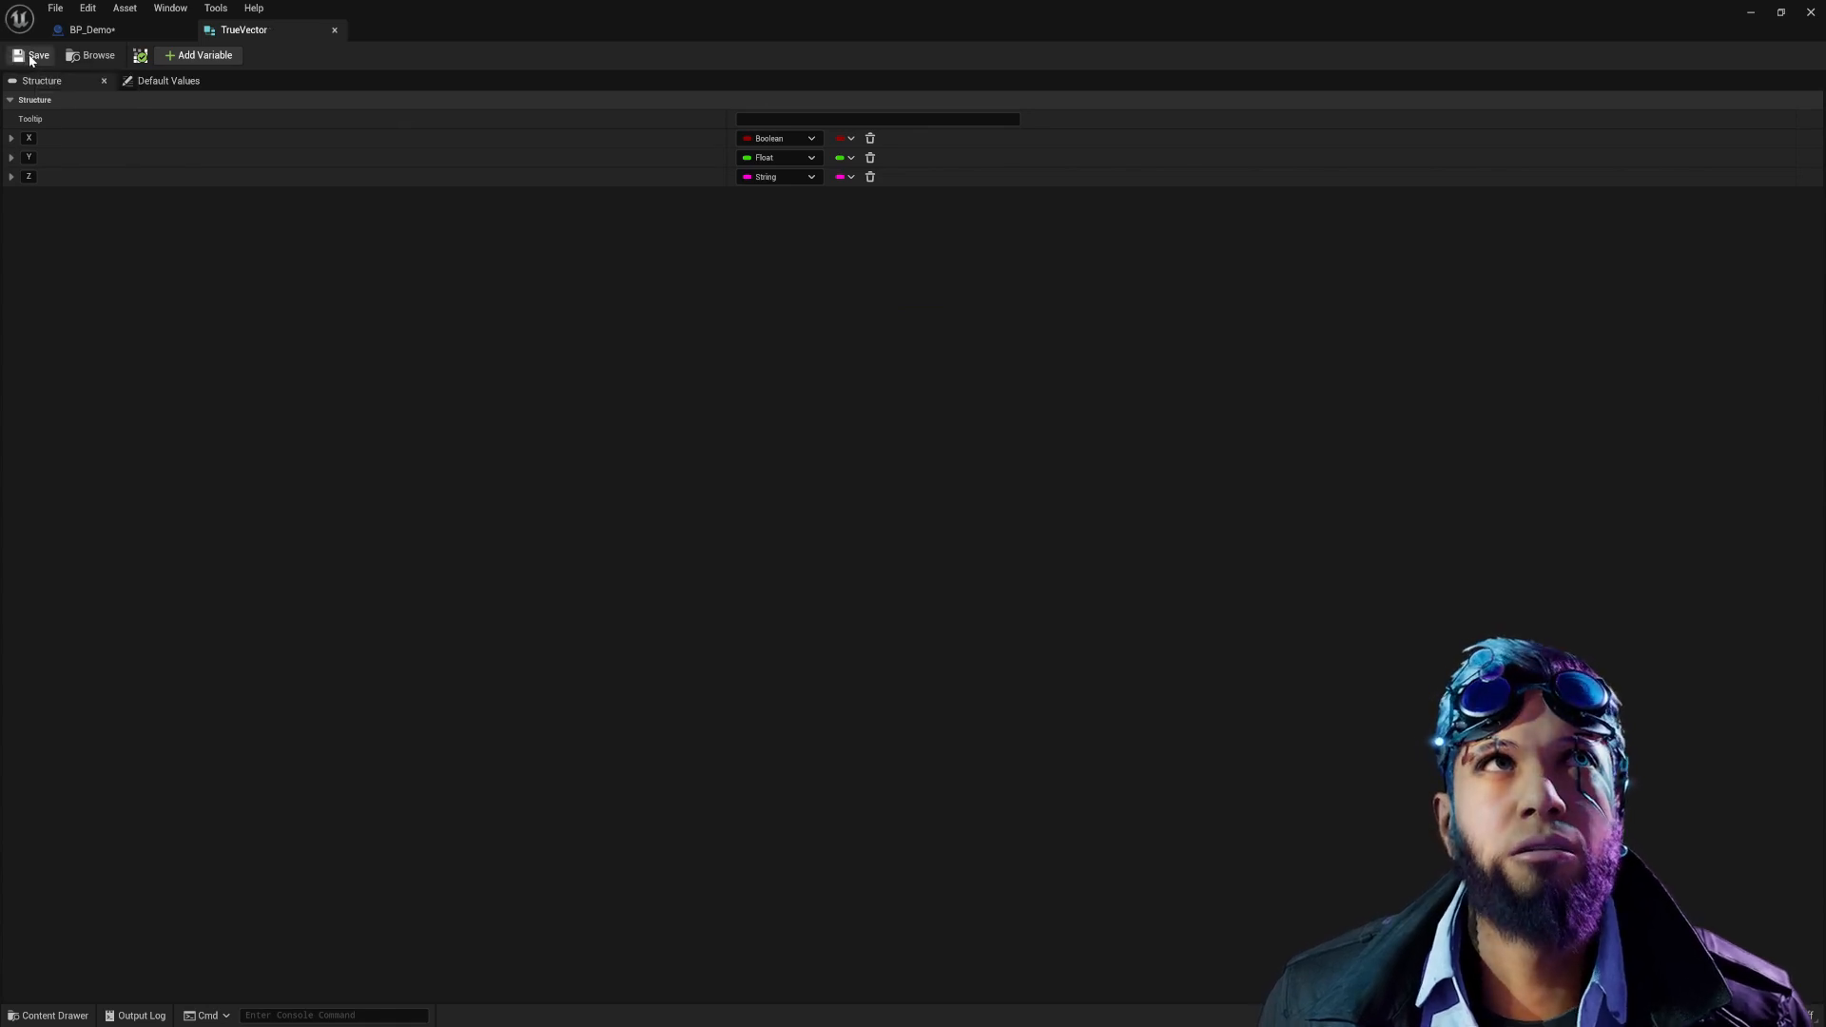
Compile the BP_Demo blueprint and set NewVar_0's default values: X enabled and Z to "asdfasd".
{"action": "left_click", "coordinate": [92, 29]}
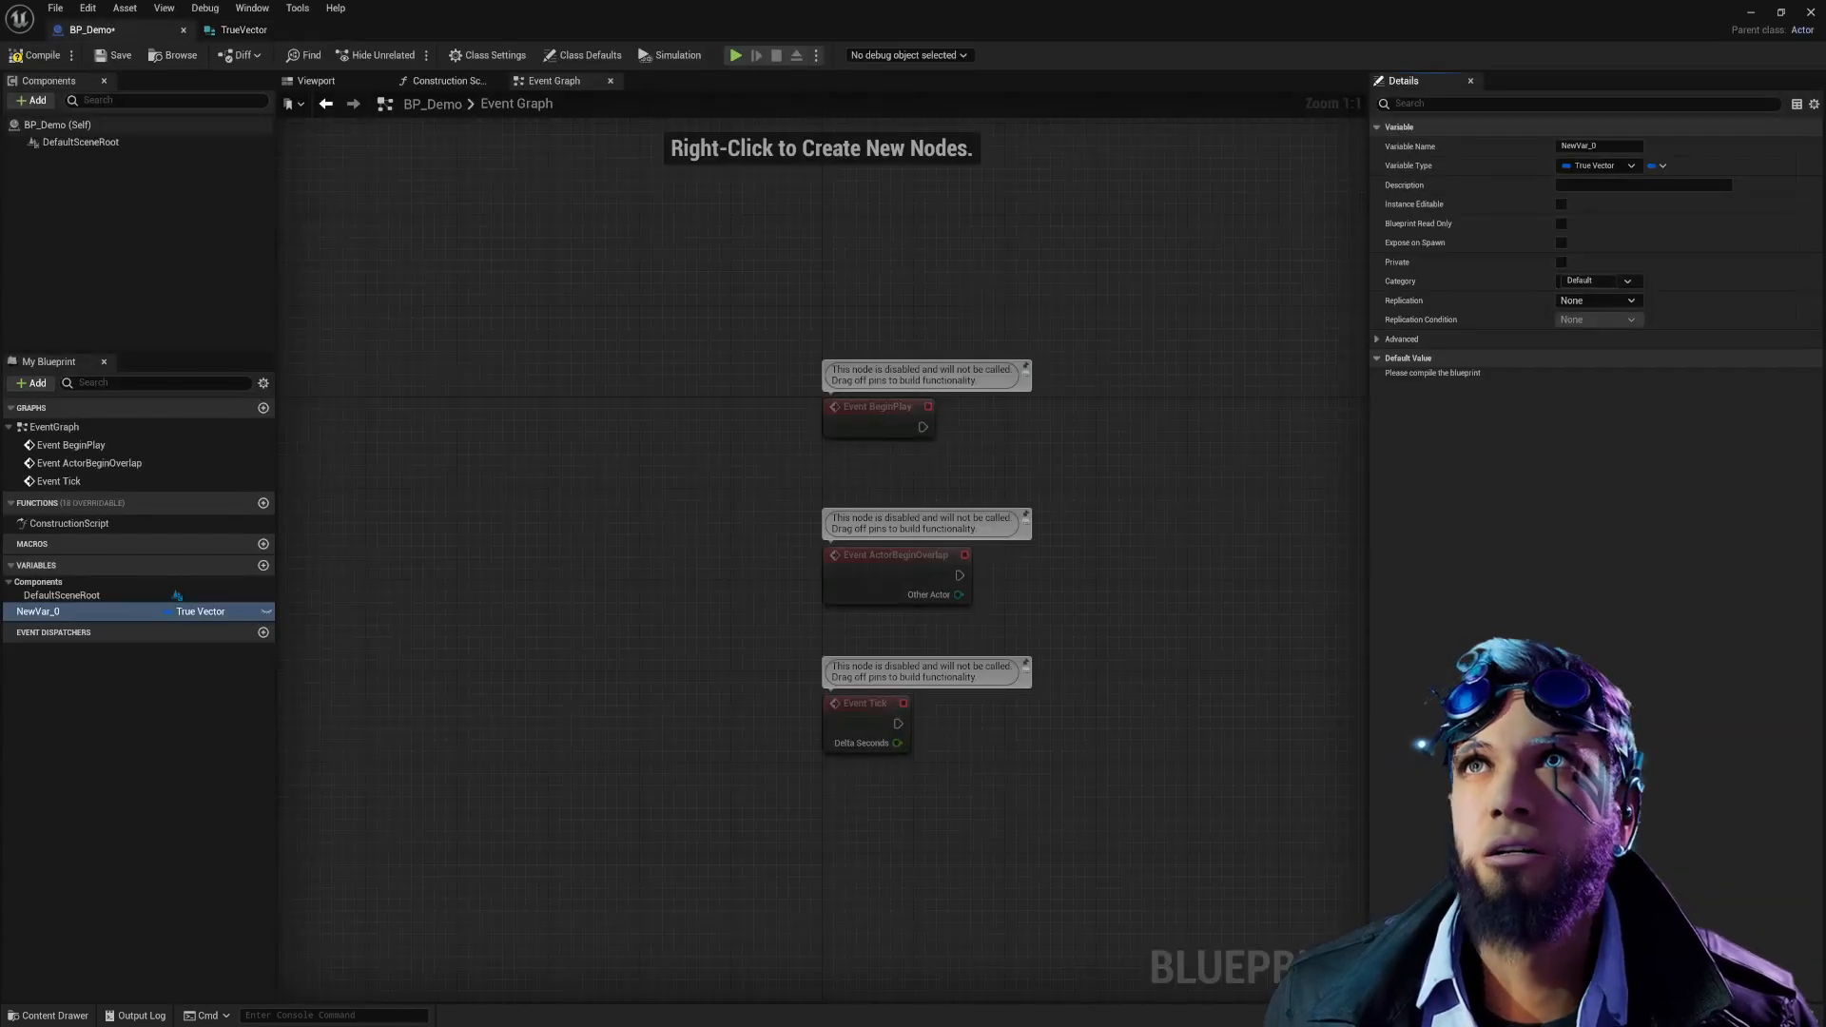
{"action": "left_click", "coordinate": [35, 54]}
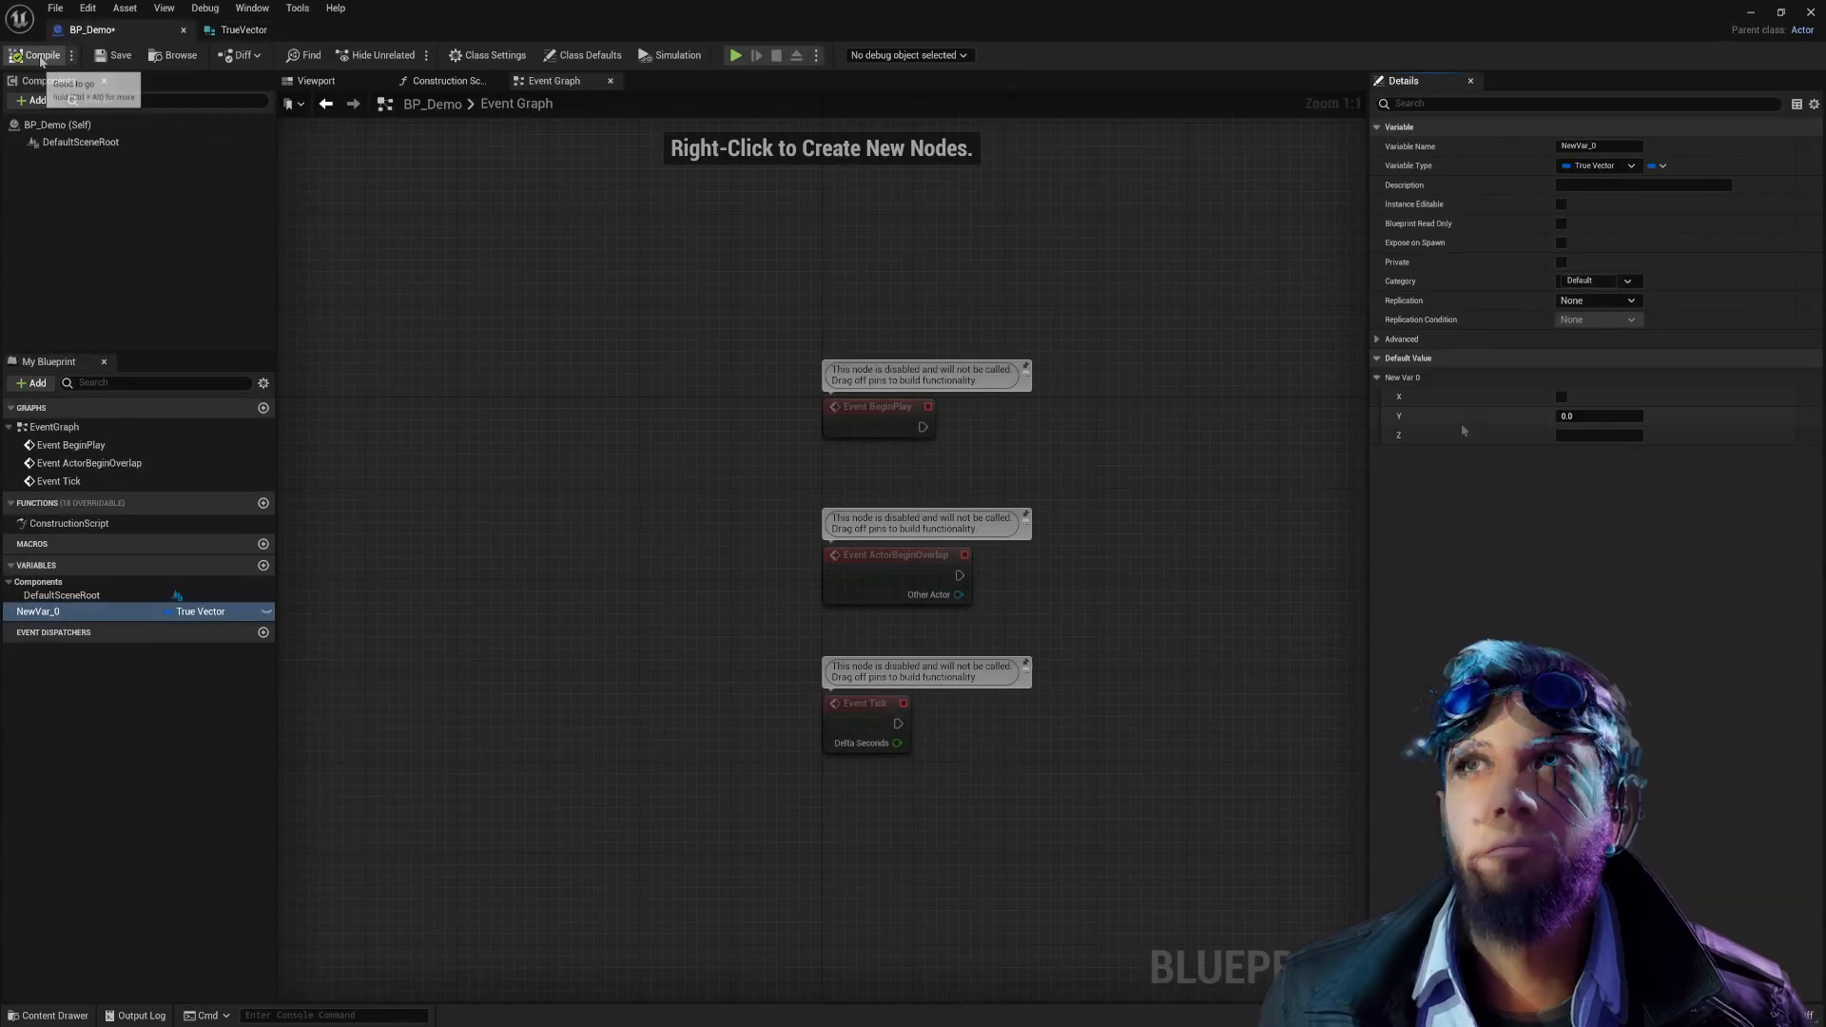
{"action": "left_click", "coordinate": [1560, 398]}
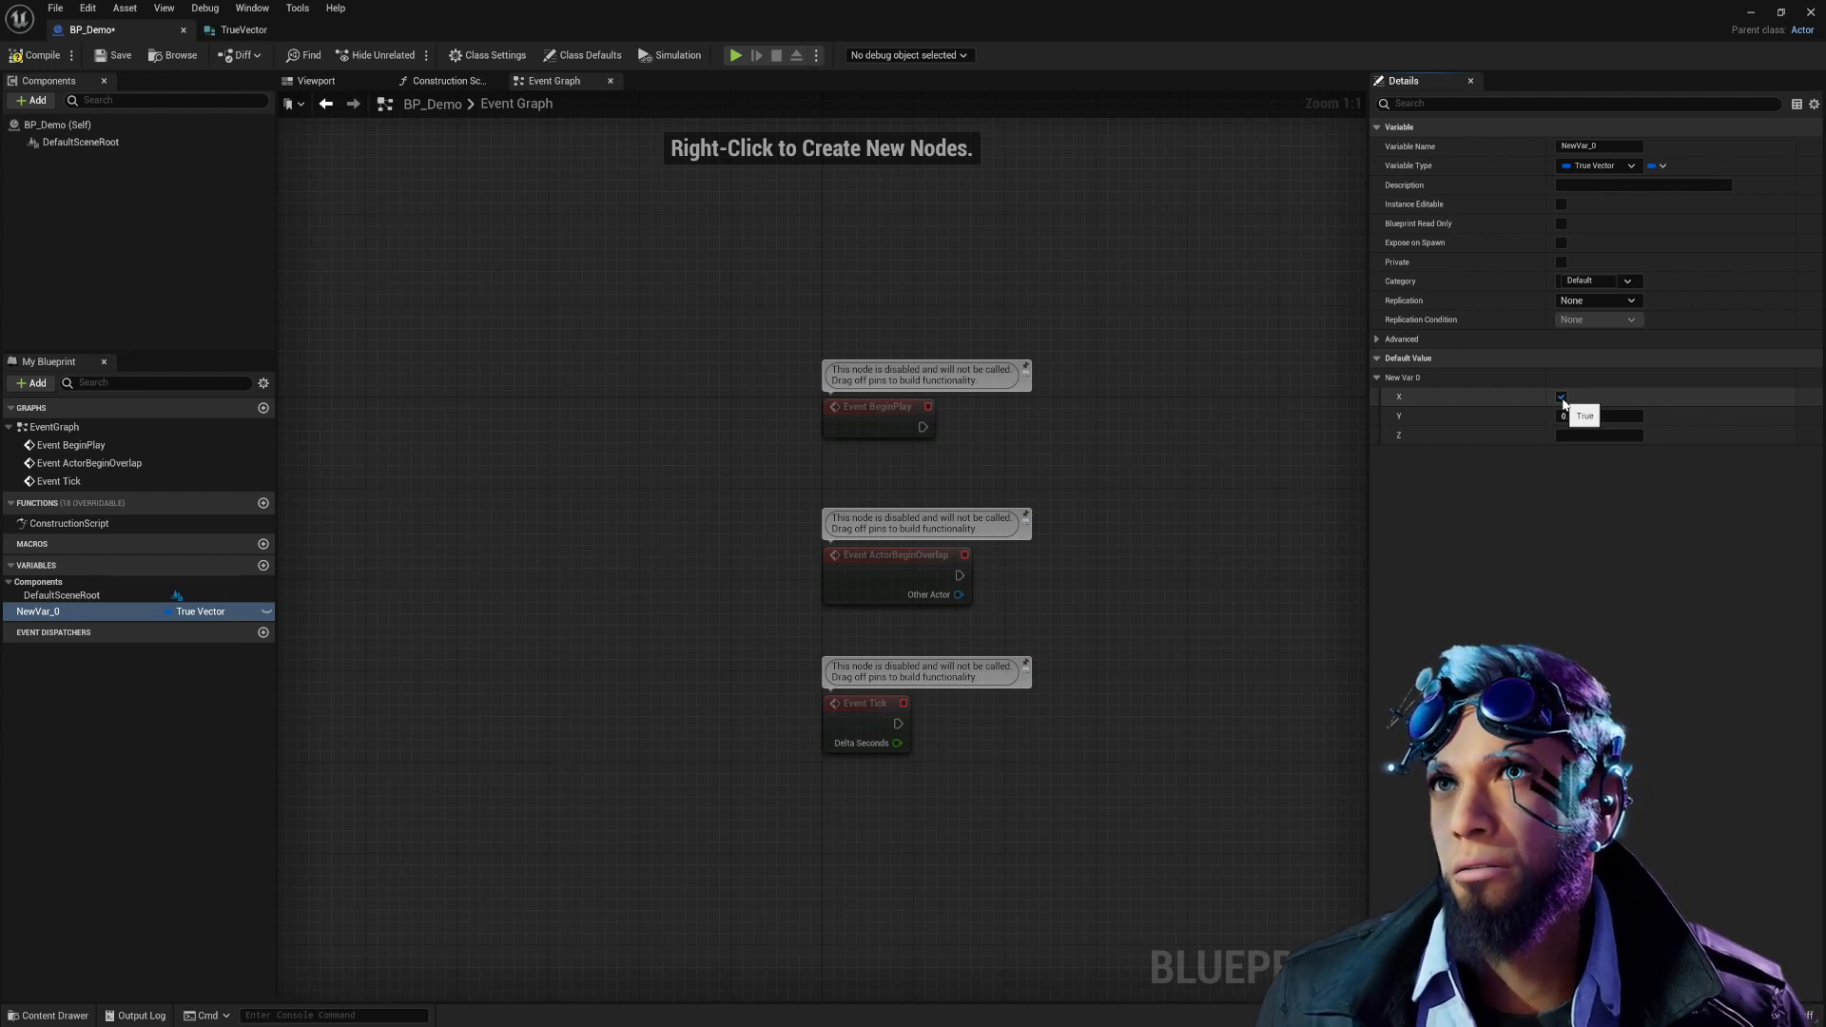
{"action": "left_click", "coordinate": [1561, 397]}
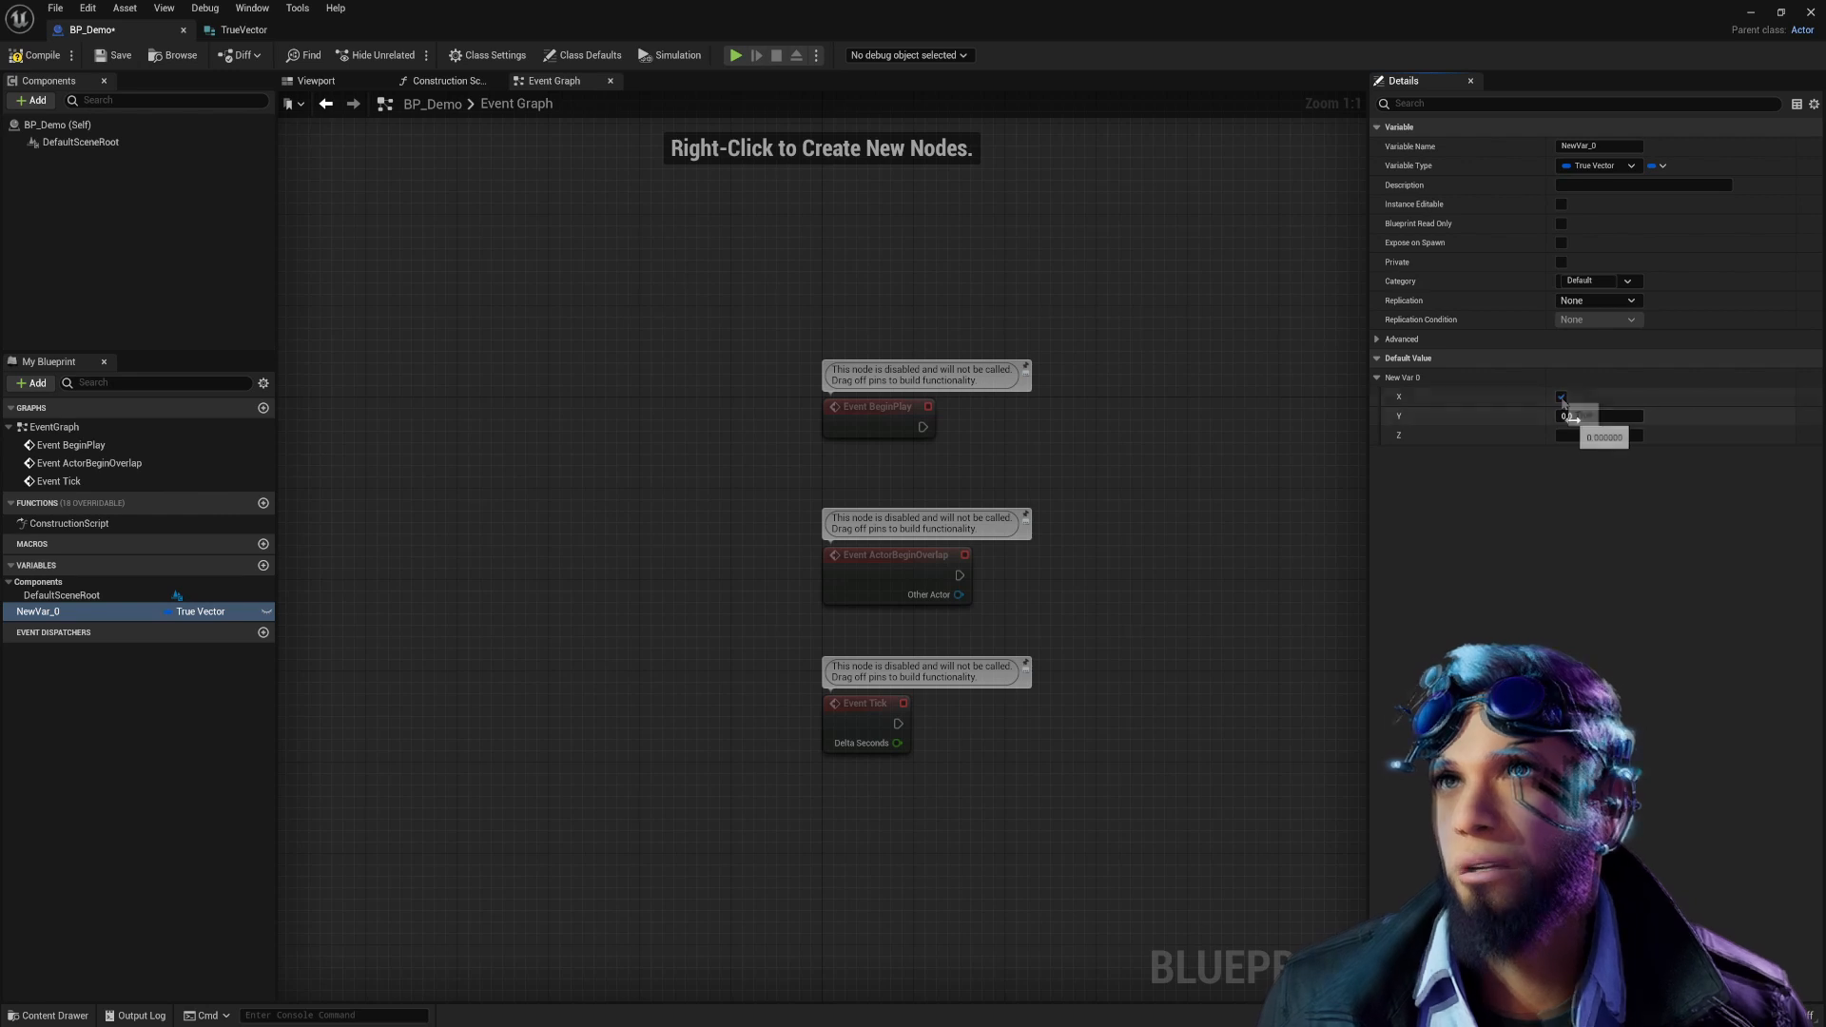
{"action": "left_click", "coordinate": [1560, 397]}
{"action": "key", "text": "Tab"}
{"action": "key", "text": "Tab"}
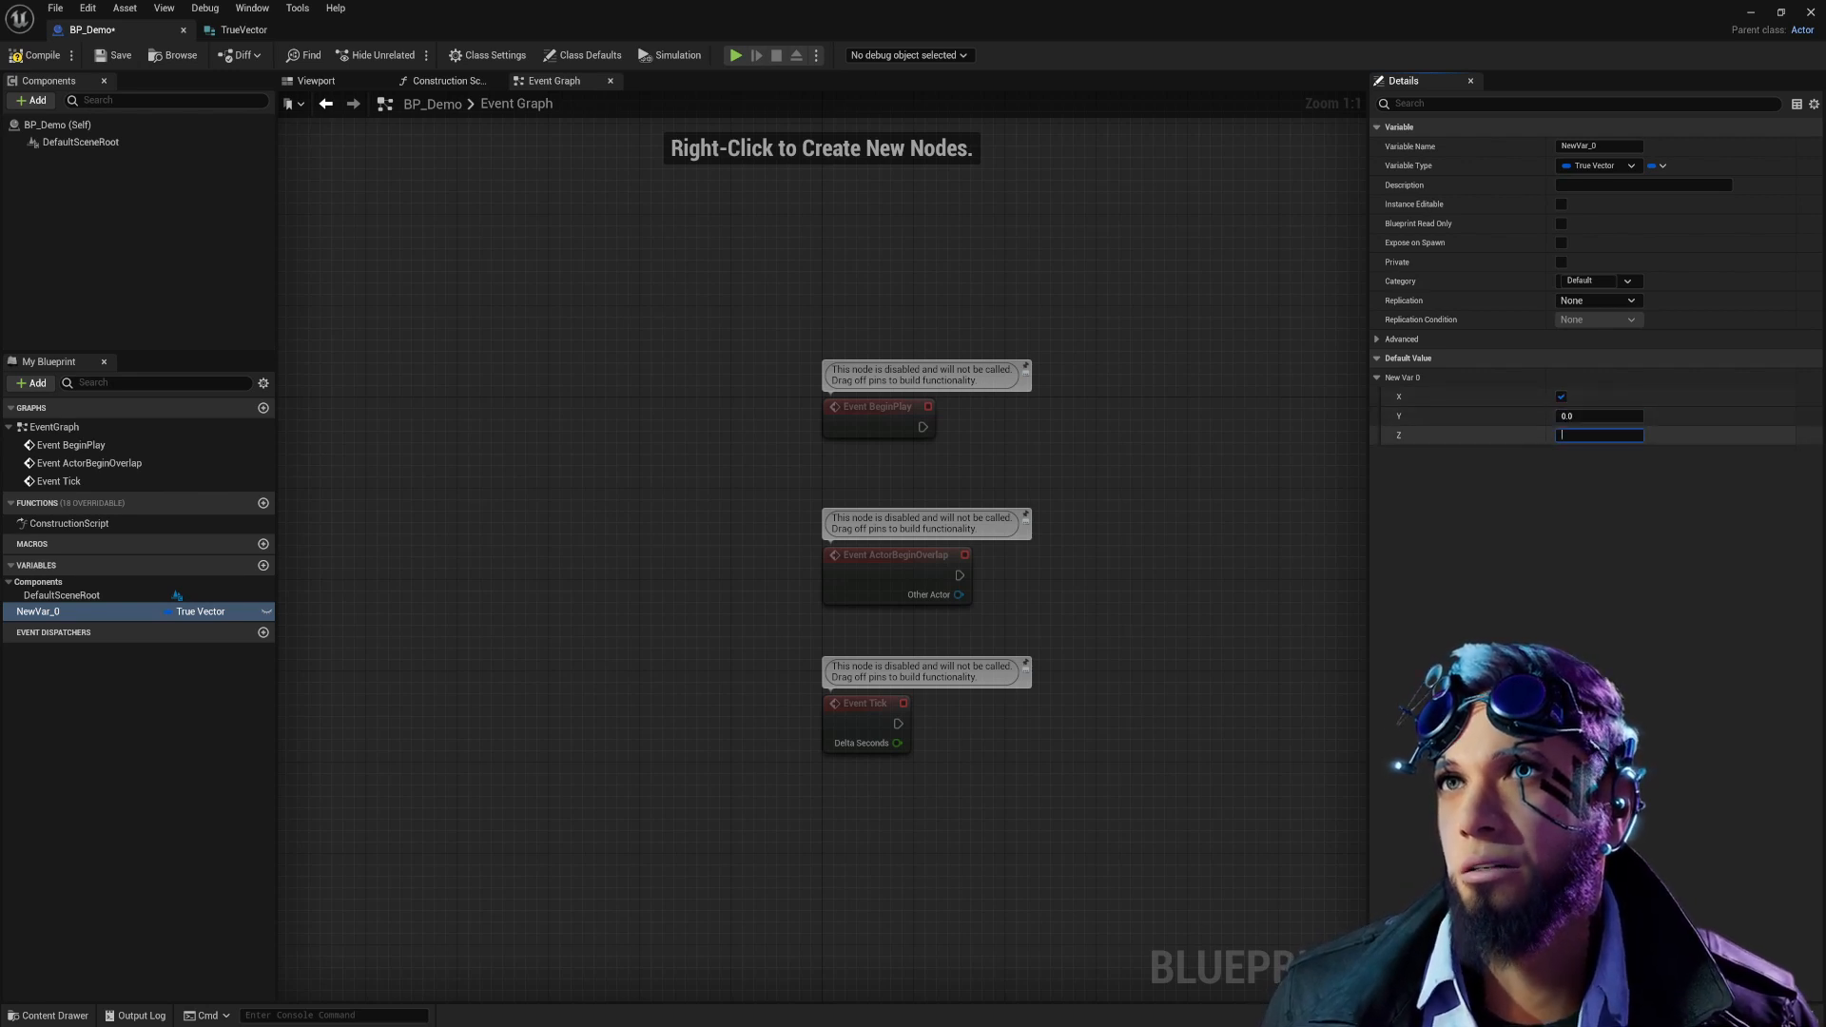
{"action": "type", "text": "asdfasd"}
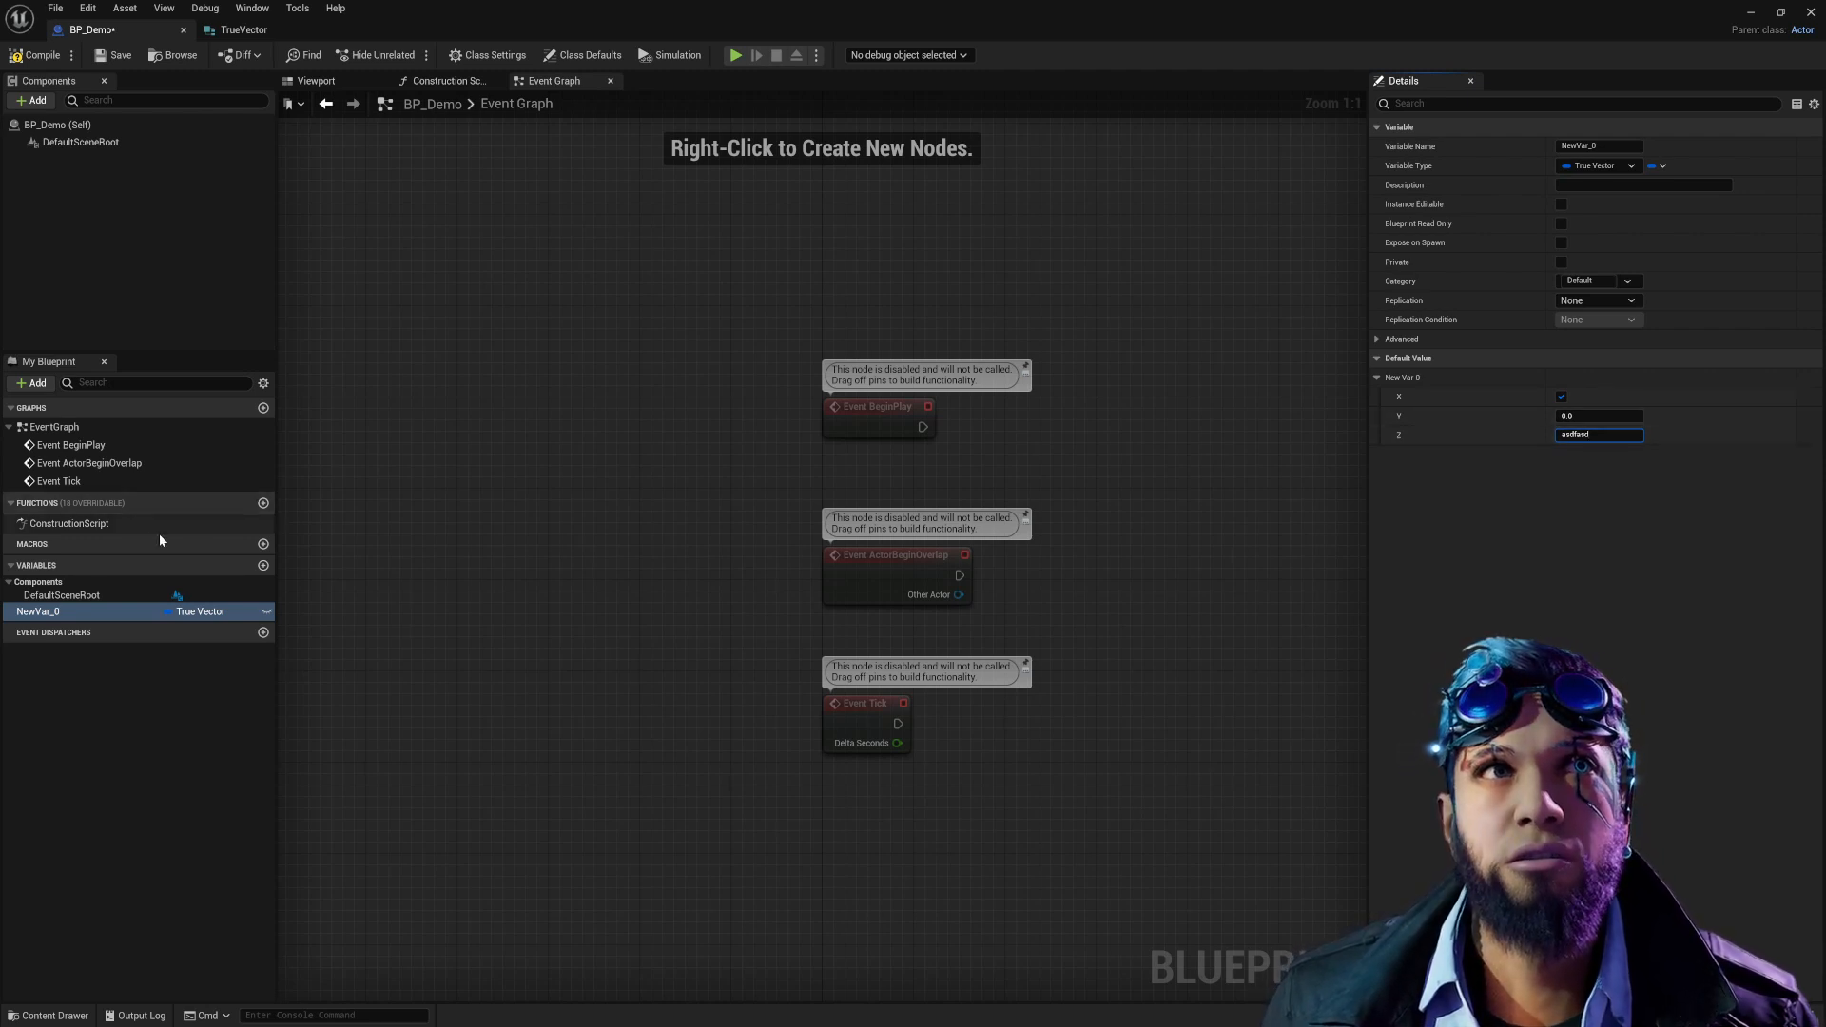
{"action": "left_click", "coordinate": [1573, 472]}
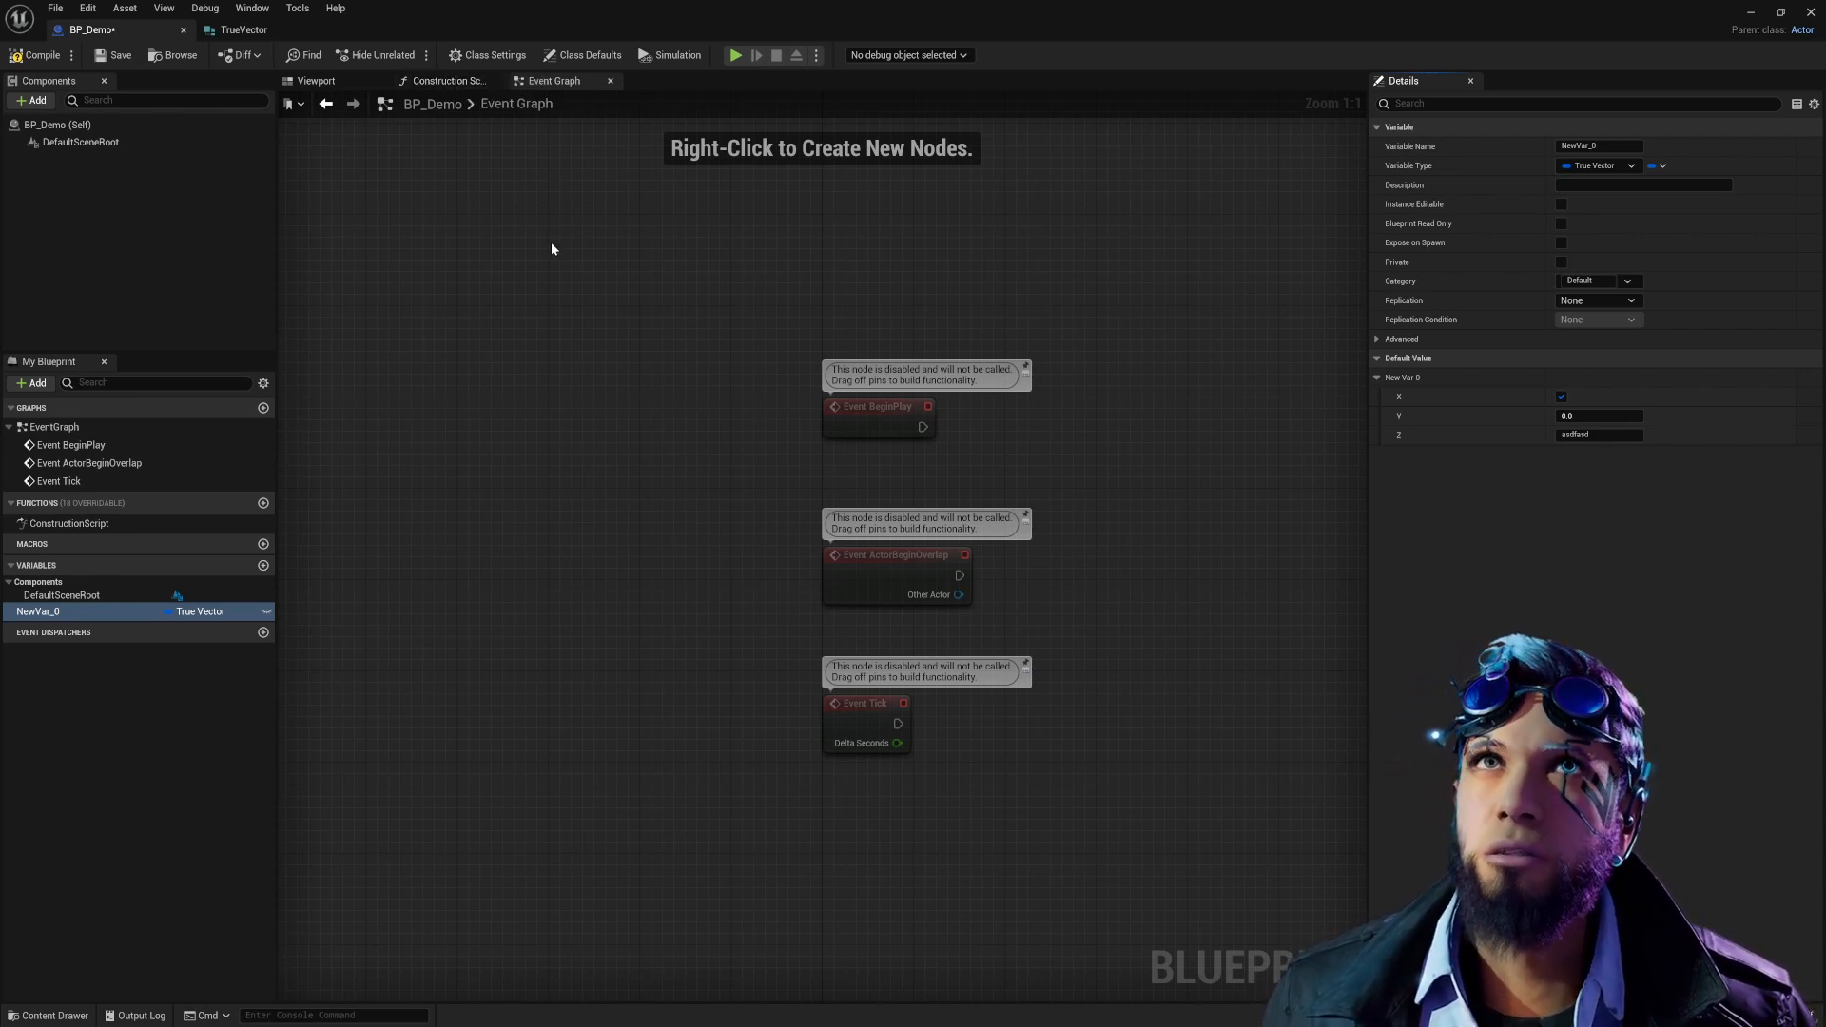
{"action": "scroll", "coordinate": [889, 603], "scroll_direction": "down", "scroll_amount": 1}
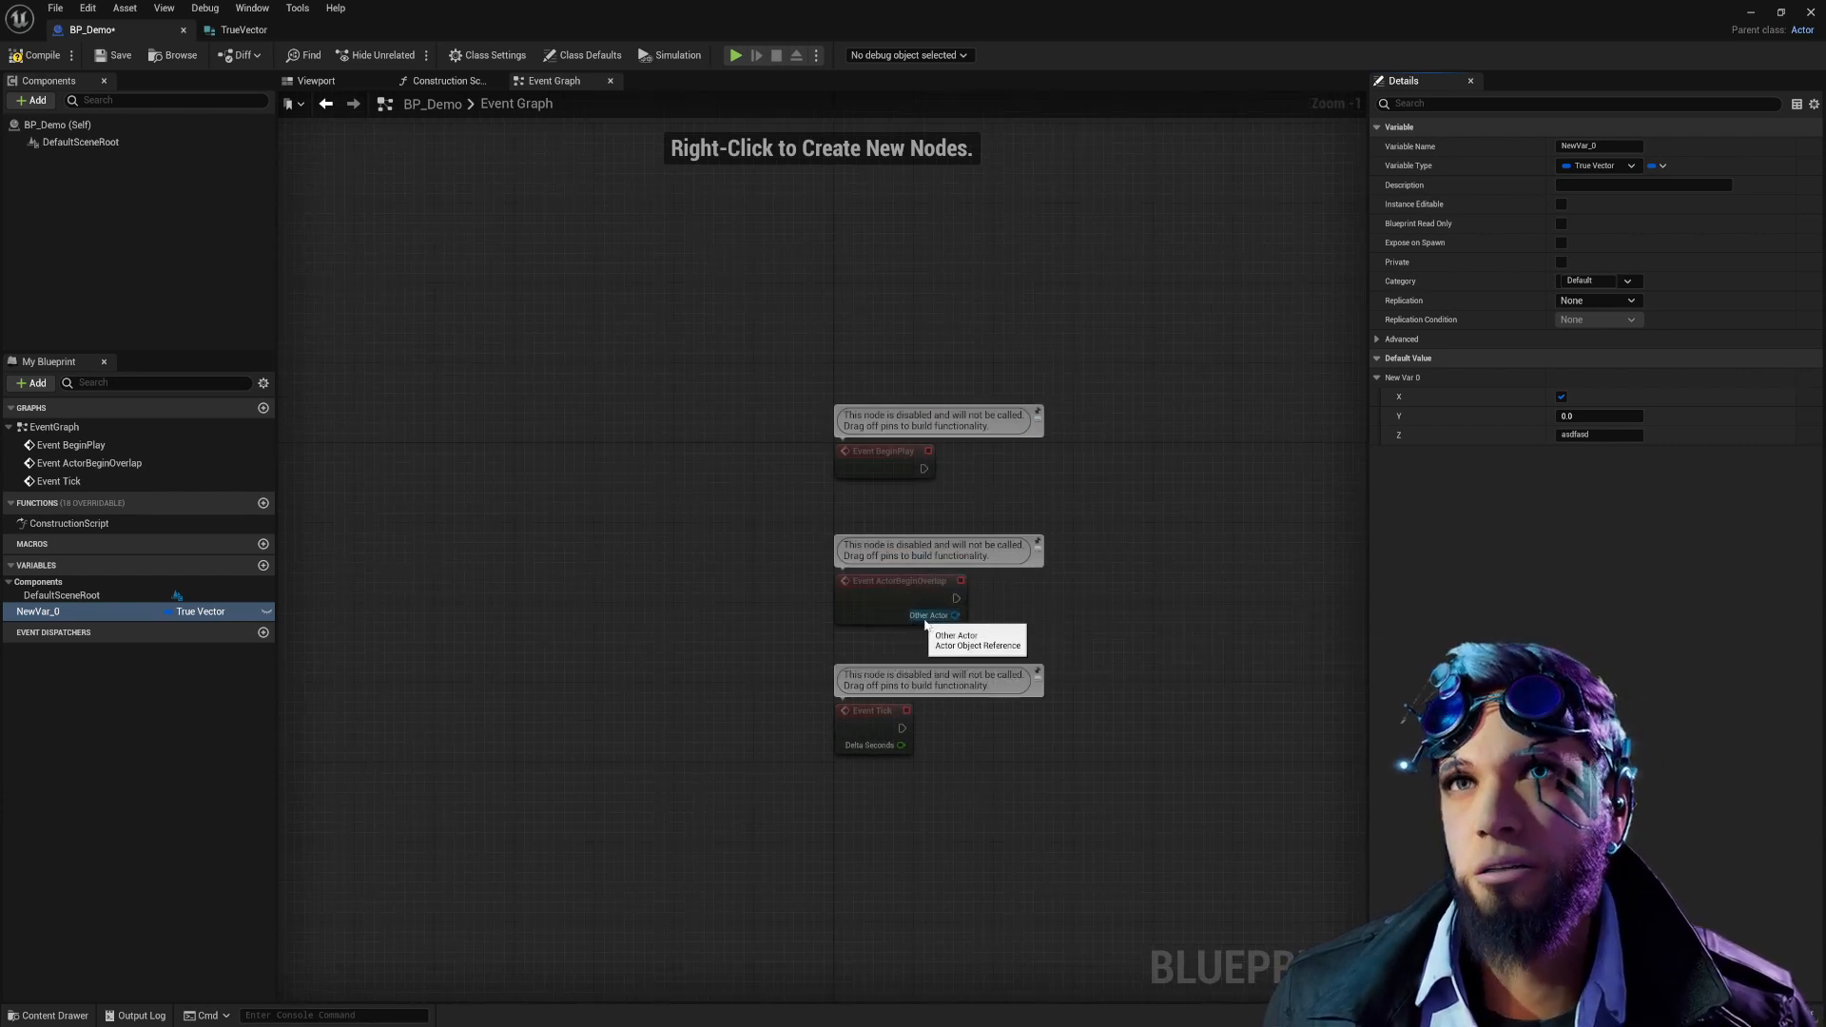
{"action": "left_click_drag", "start_coordinate": [954, 615], "coordinate": [1065, 607]}
{"action": "left_click", "coordinate": [960, 624]}
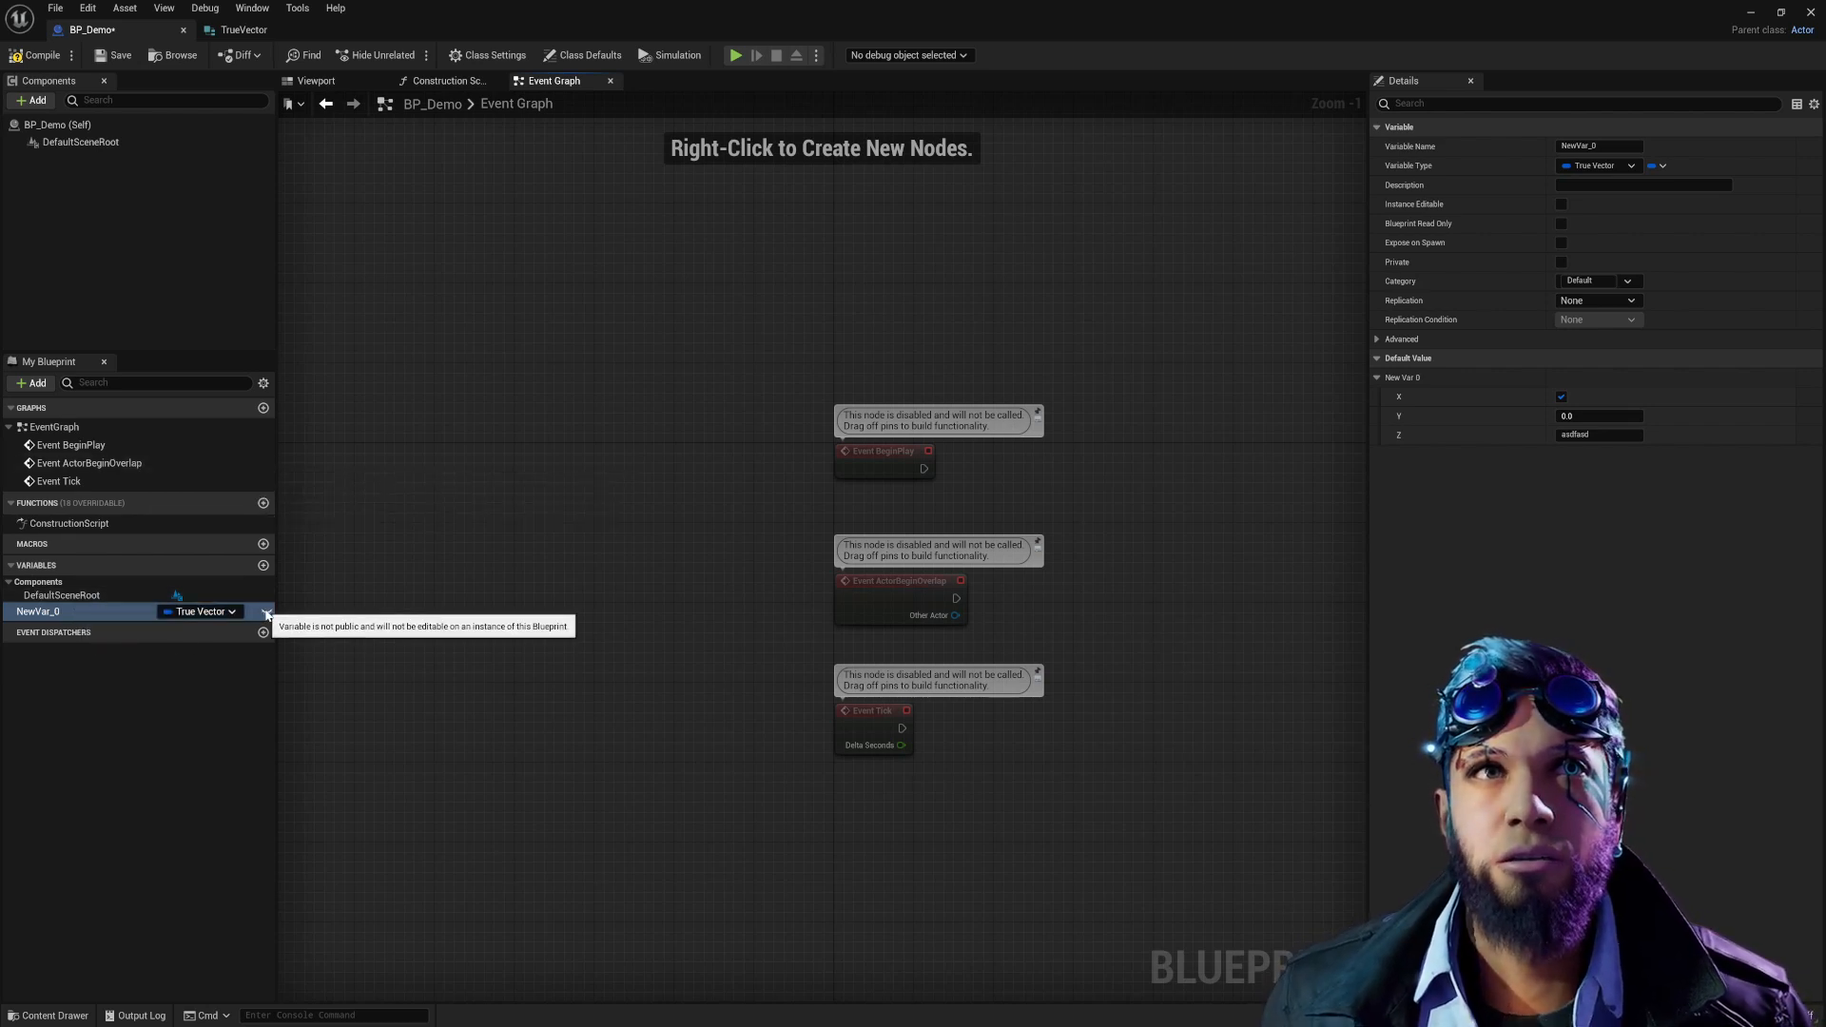
Make BP_Demo's NewVar_0 variable instance editable and place a BP_Demo actor on the floor of ThirdPersonMap.
{"action": "left_click", "coordinate": [267, 615]}
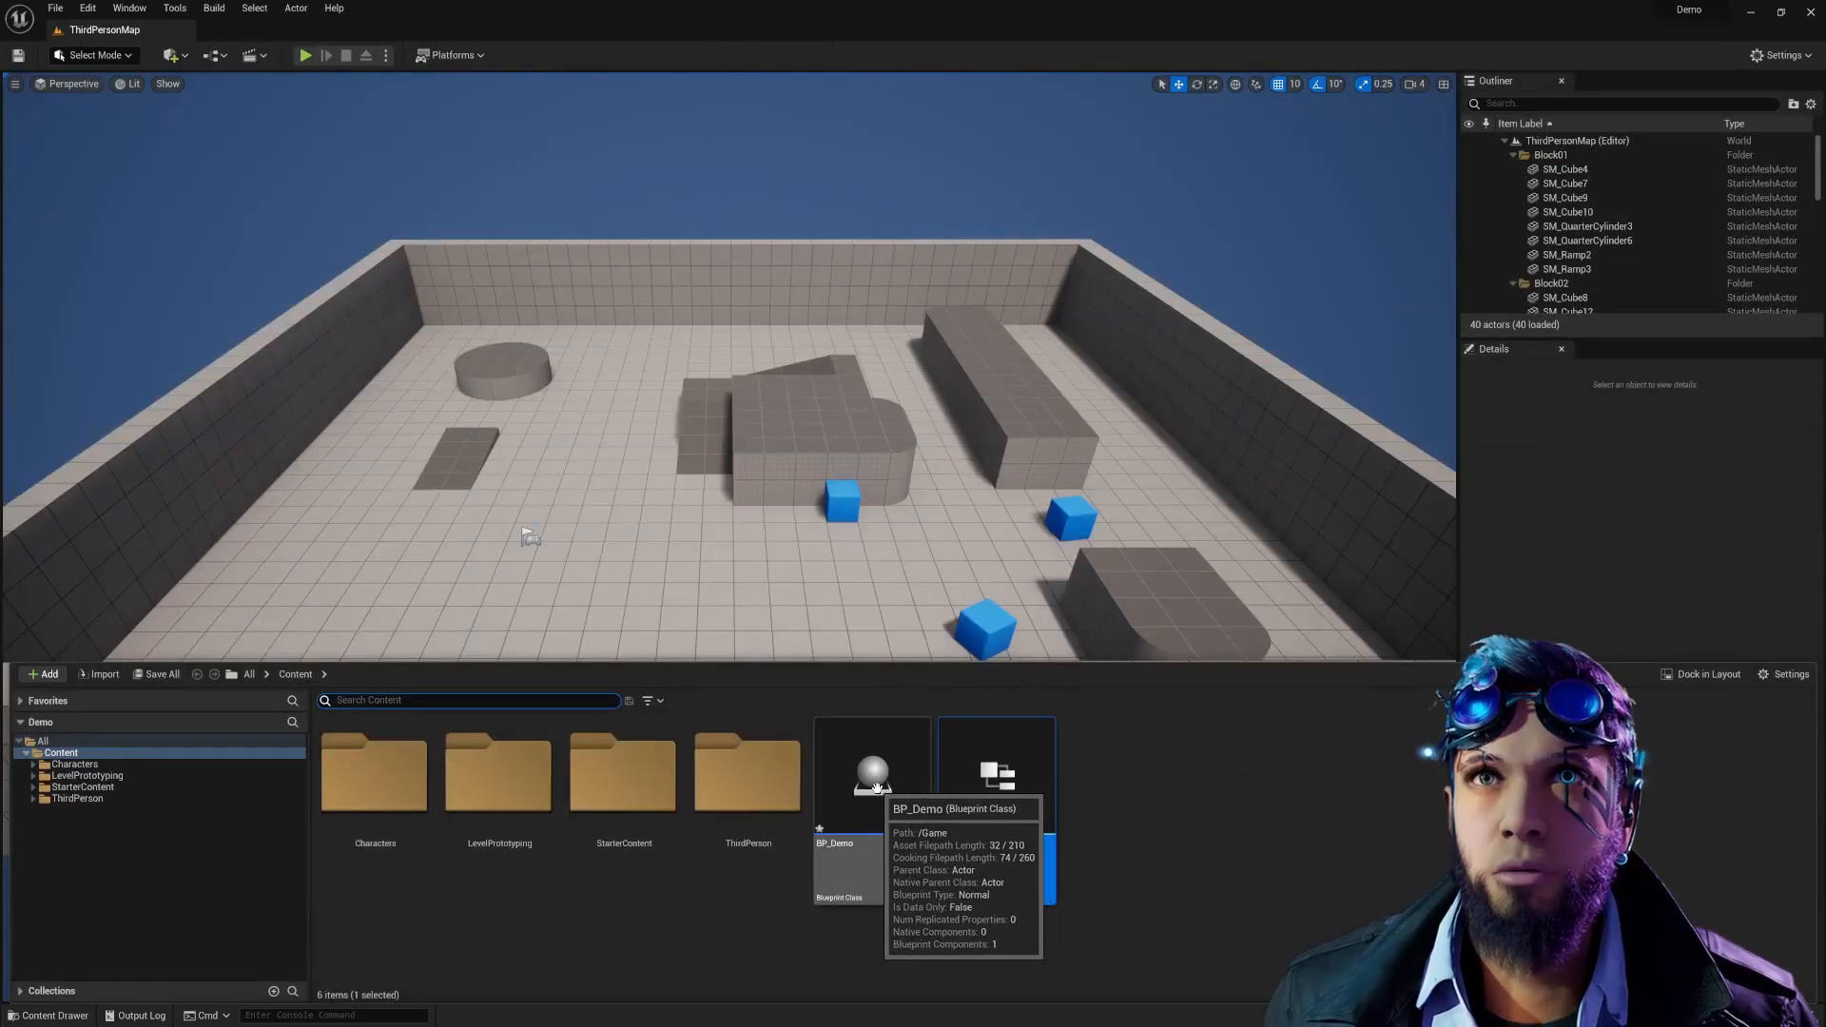
{"action": "left_click", "coordinate": [799, 562]}
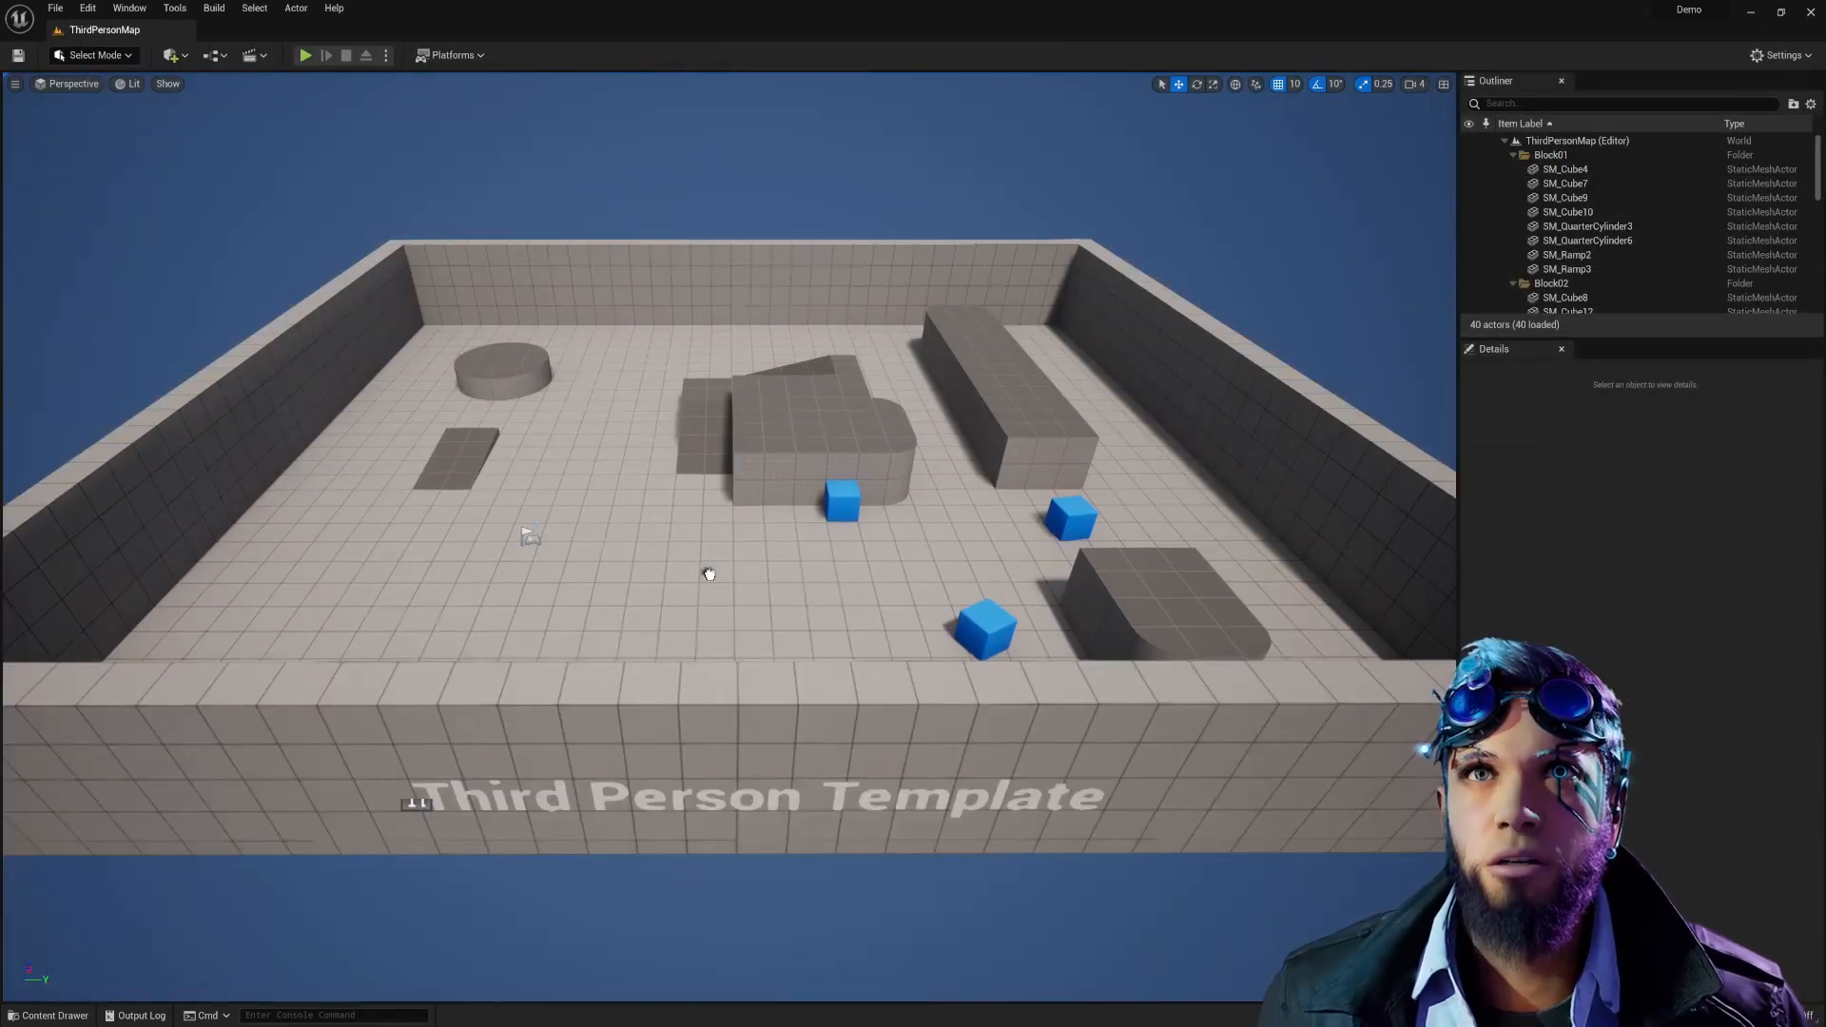
{"action": "left_click_drag", "start_coordinate": [710, 573], "coordinate": [710, 574]}
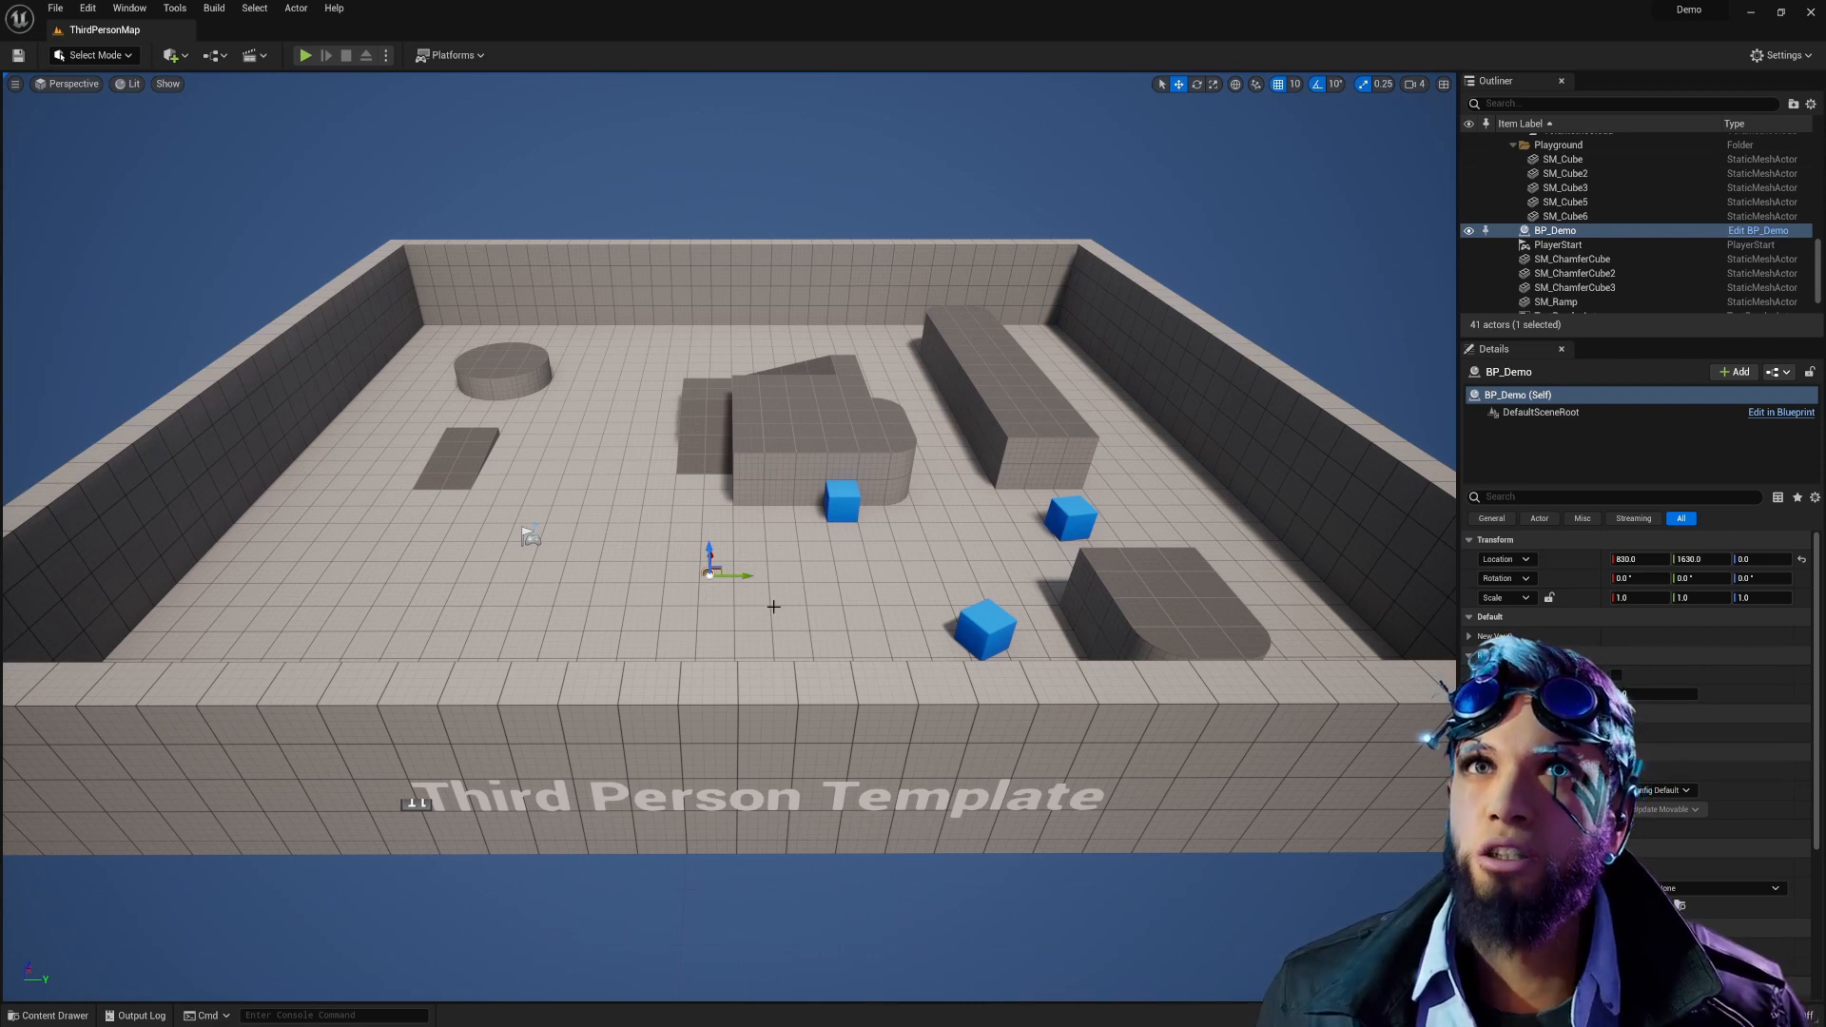
Expand the New Var 0 property in the placed BP_Demo actor's details.
{"action": "scroll", "coordinate": [1538, 563], "scroll_direction": "down", "scroll_amount": 3}
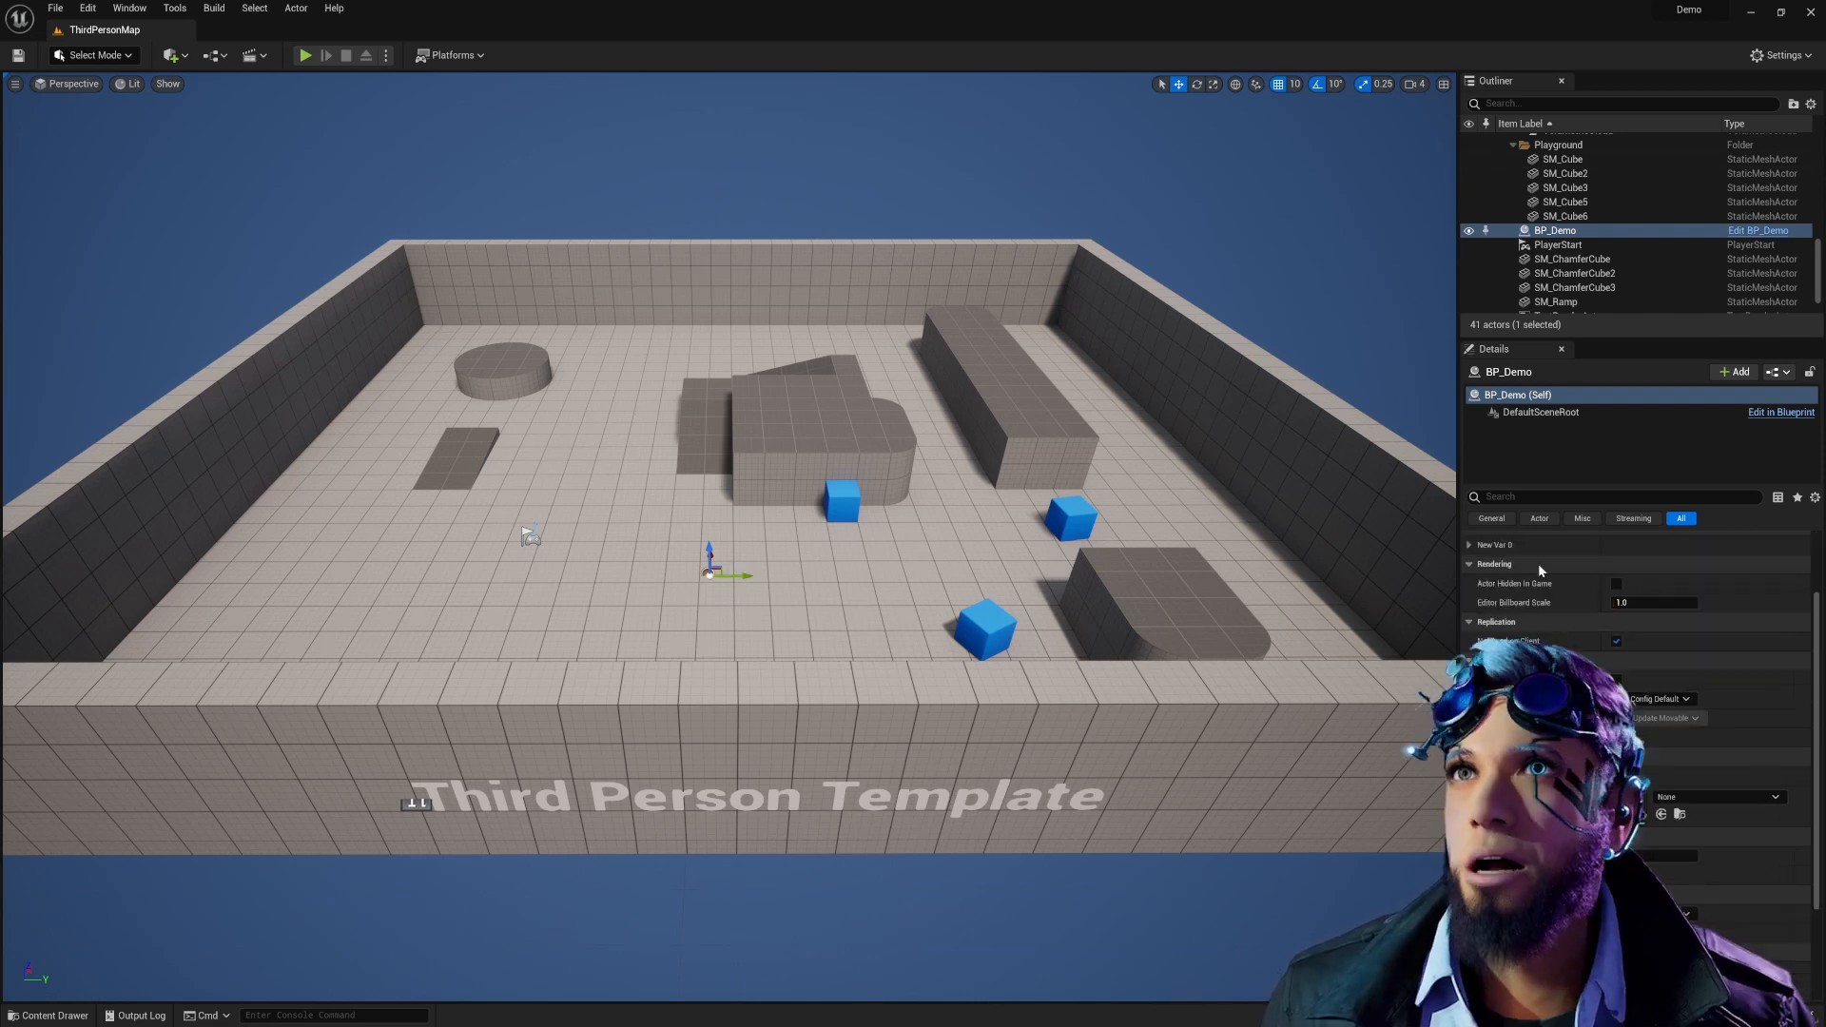
{"action": "left_click", "coordinate": [1470, 545]}
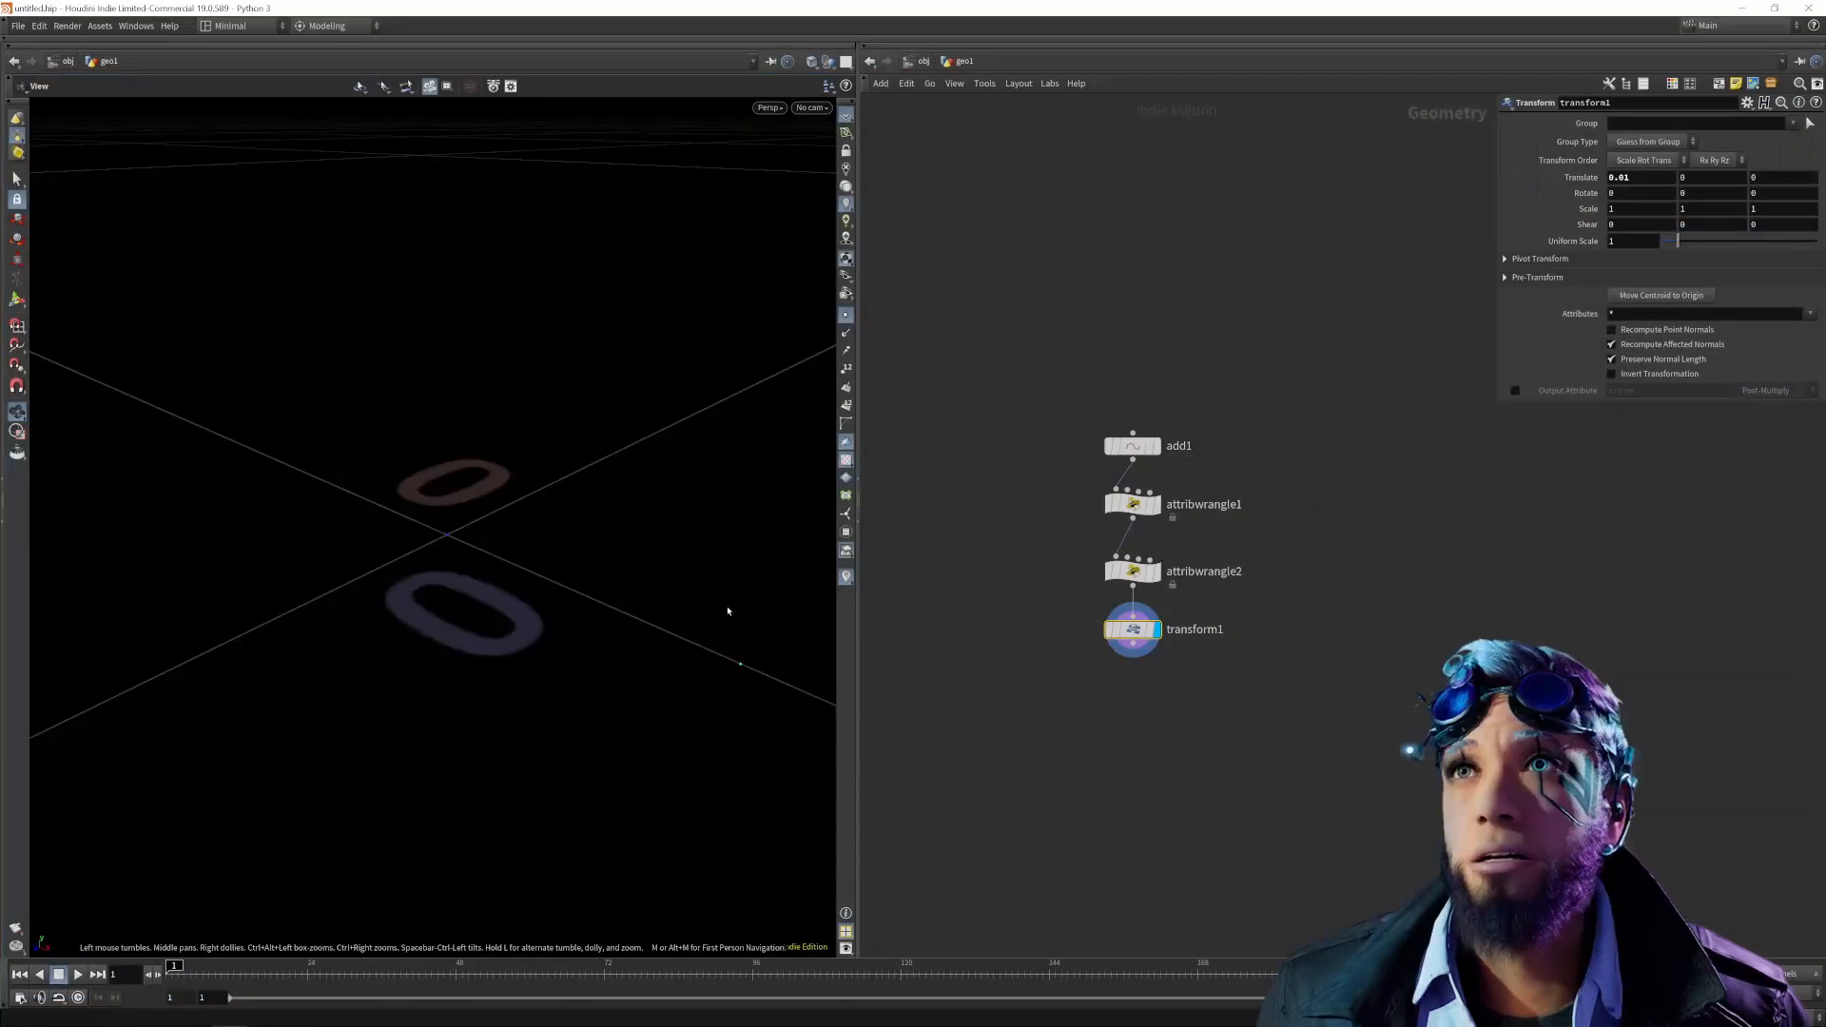
Switch to Houdini and declare "int myInt = 3;" above the myAttr line in attribwrangle2's VEXpression, leaving a blank line between them.
{"action": "left_click", "coordinate": [1132, 570]}
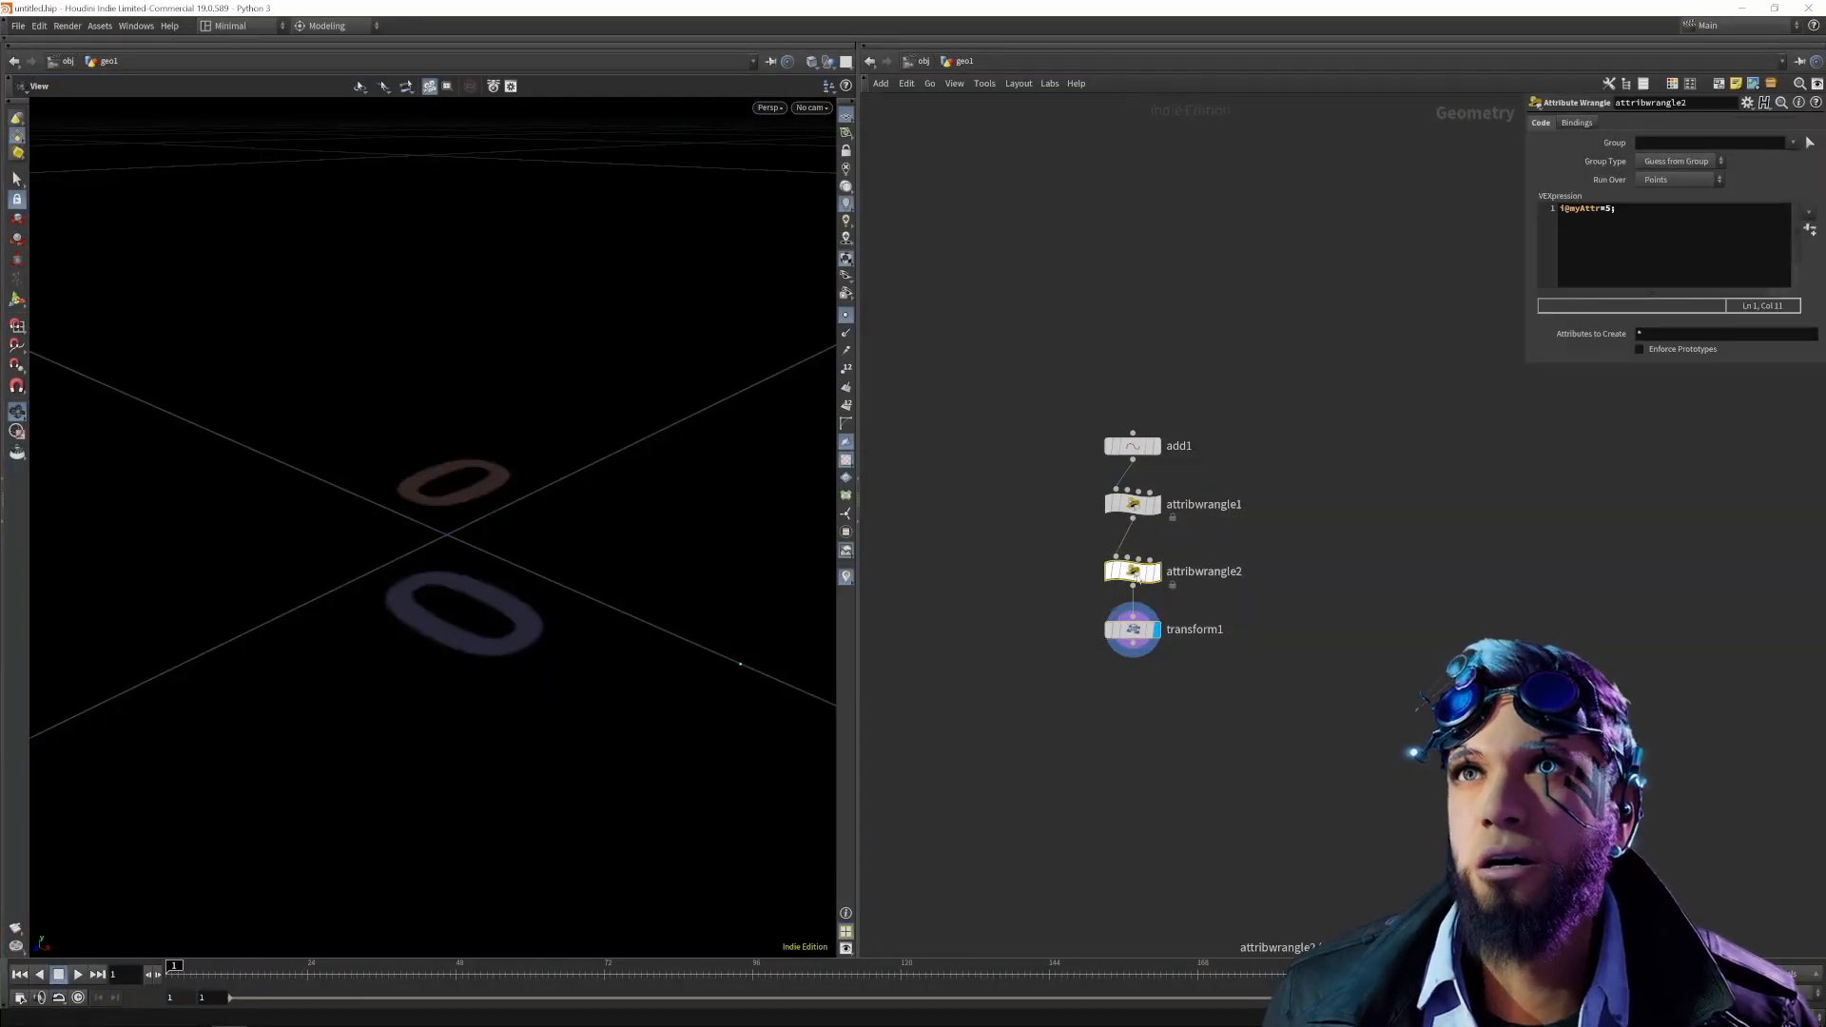
{"action": "left_click", "coordinate": [1655, 212]}
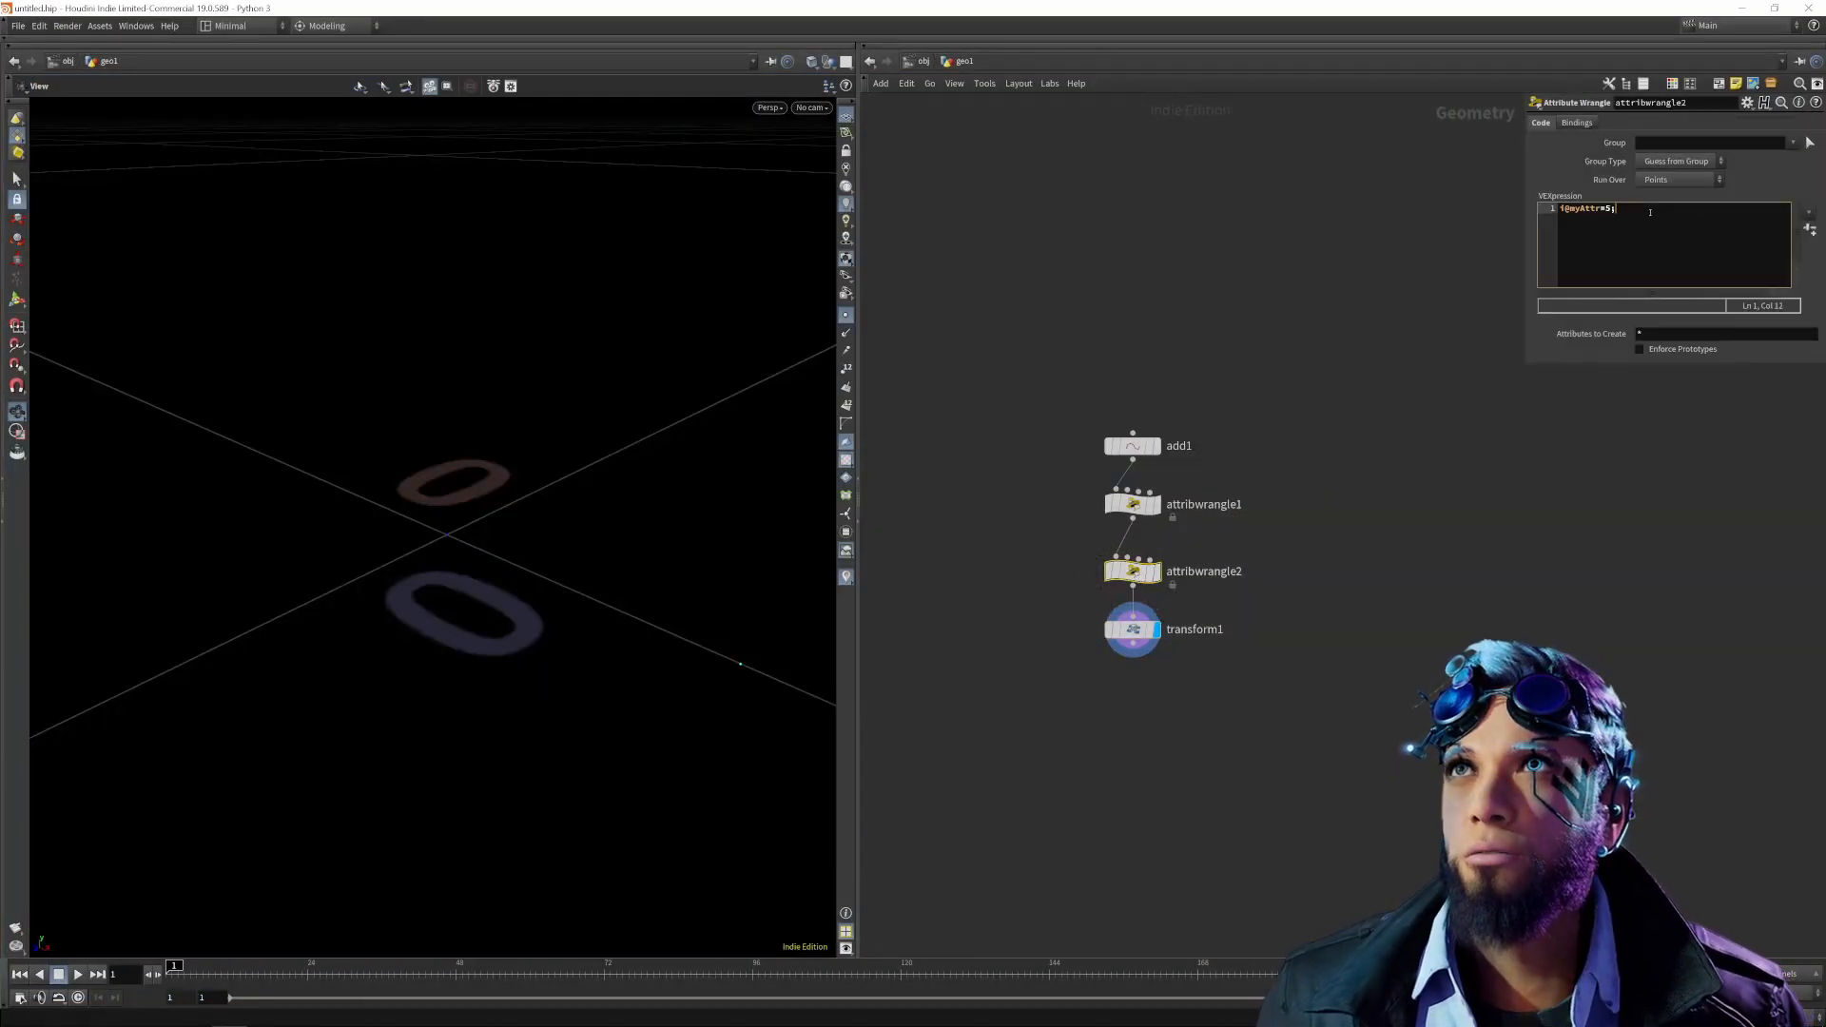
{"action": "key", "text": "Return"}
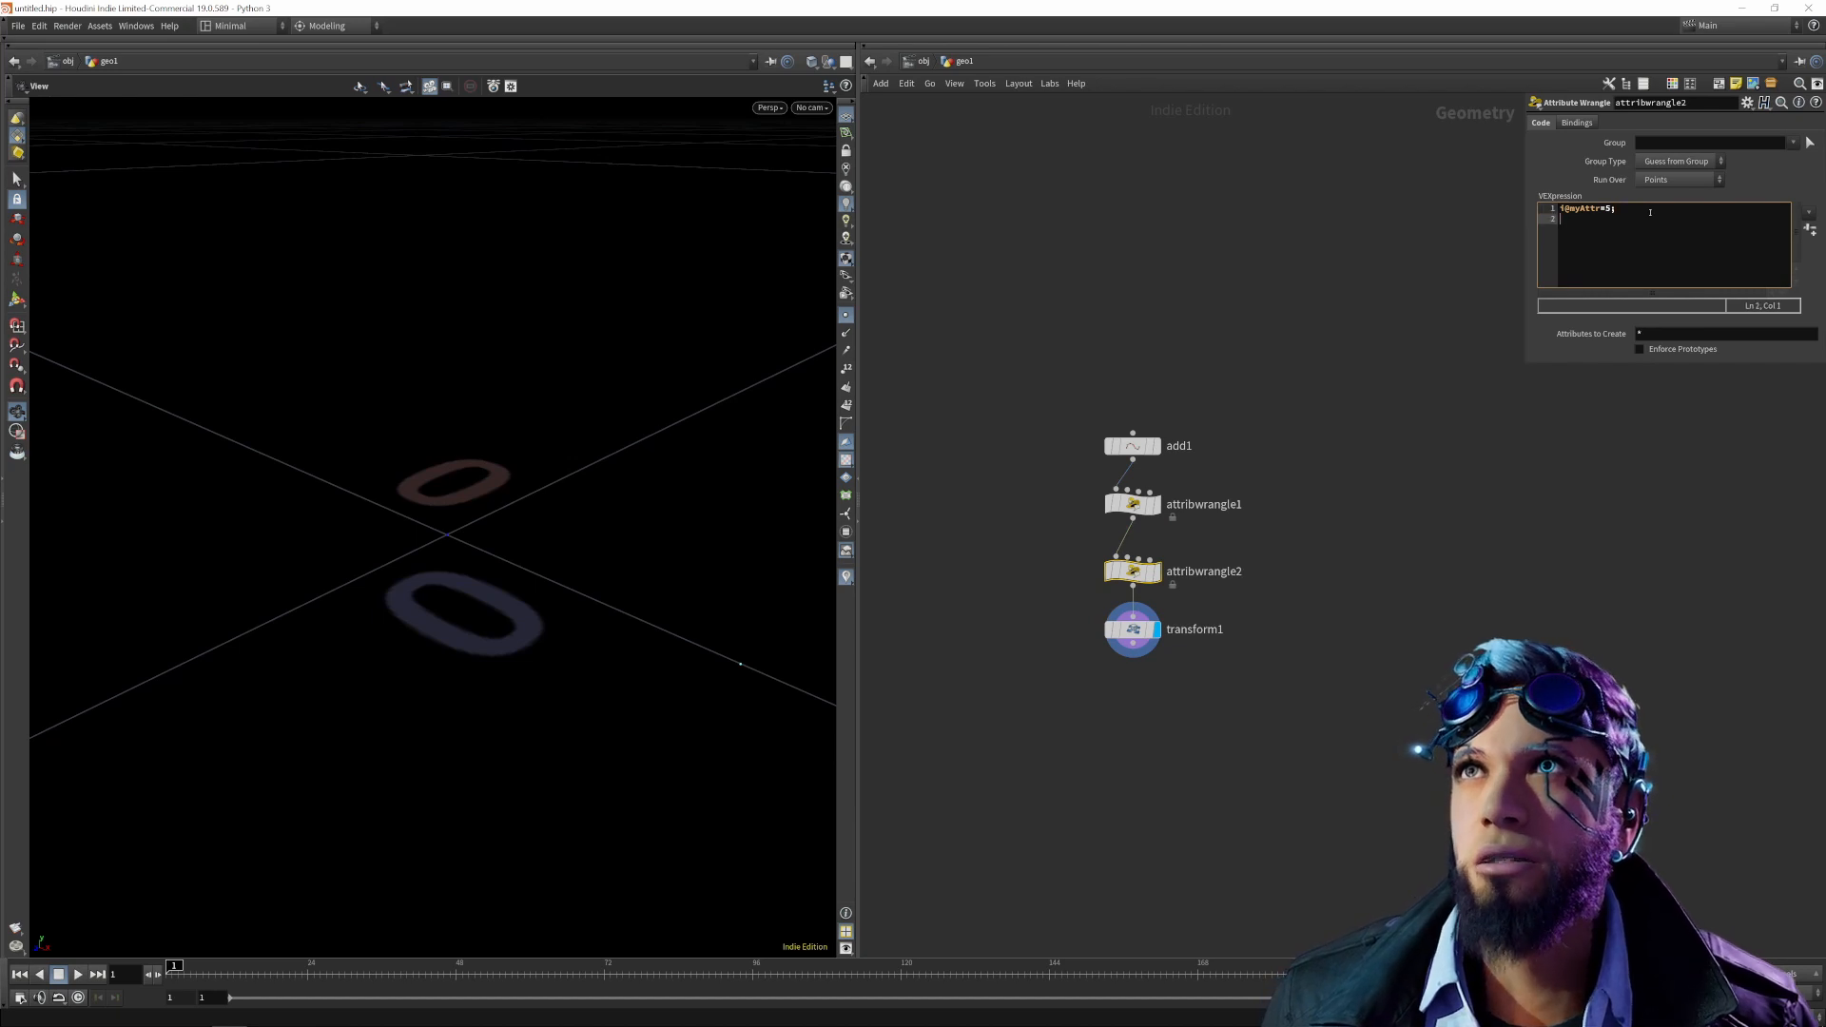
{"action": "key", "text": "Up"}
{"action": "key", "text": "Return"}
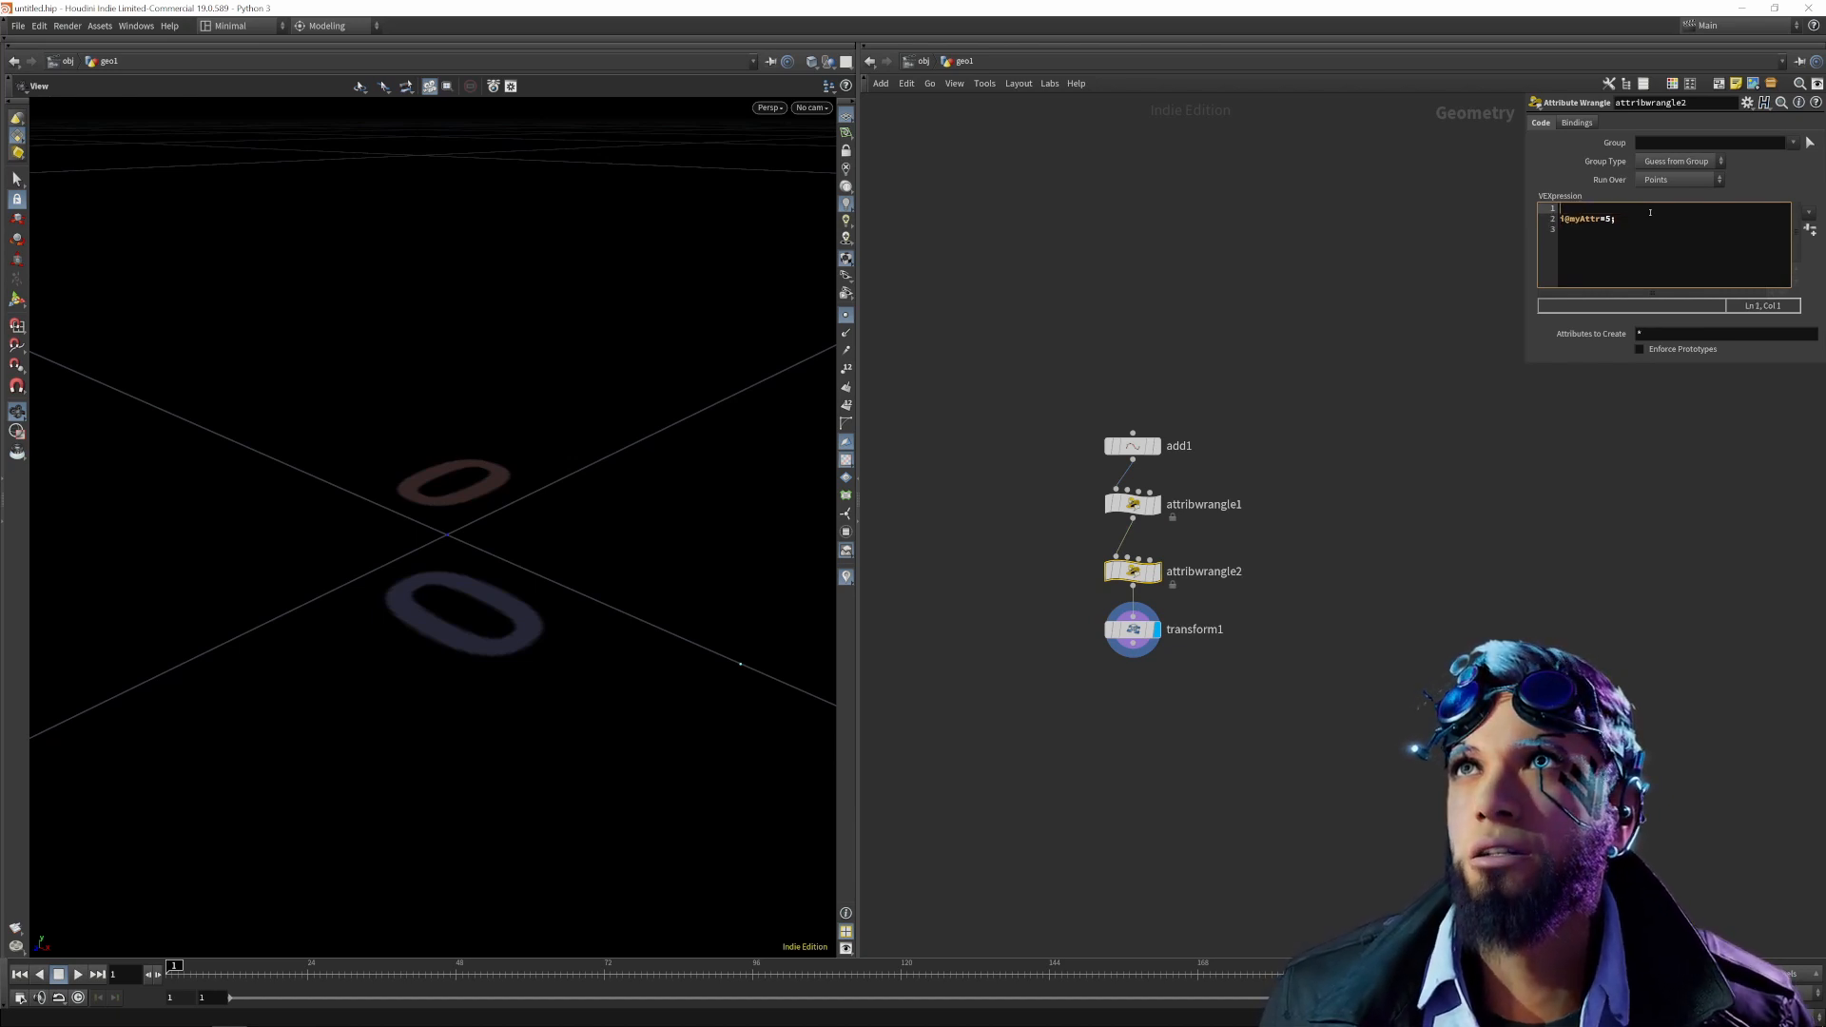
{"action": "key", "text": "Return"}
{"action": "key", "text": "Up"}
{"action": "key", "text": "Up"}
{"action": "type", "text": "i"}
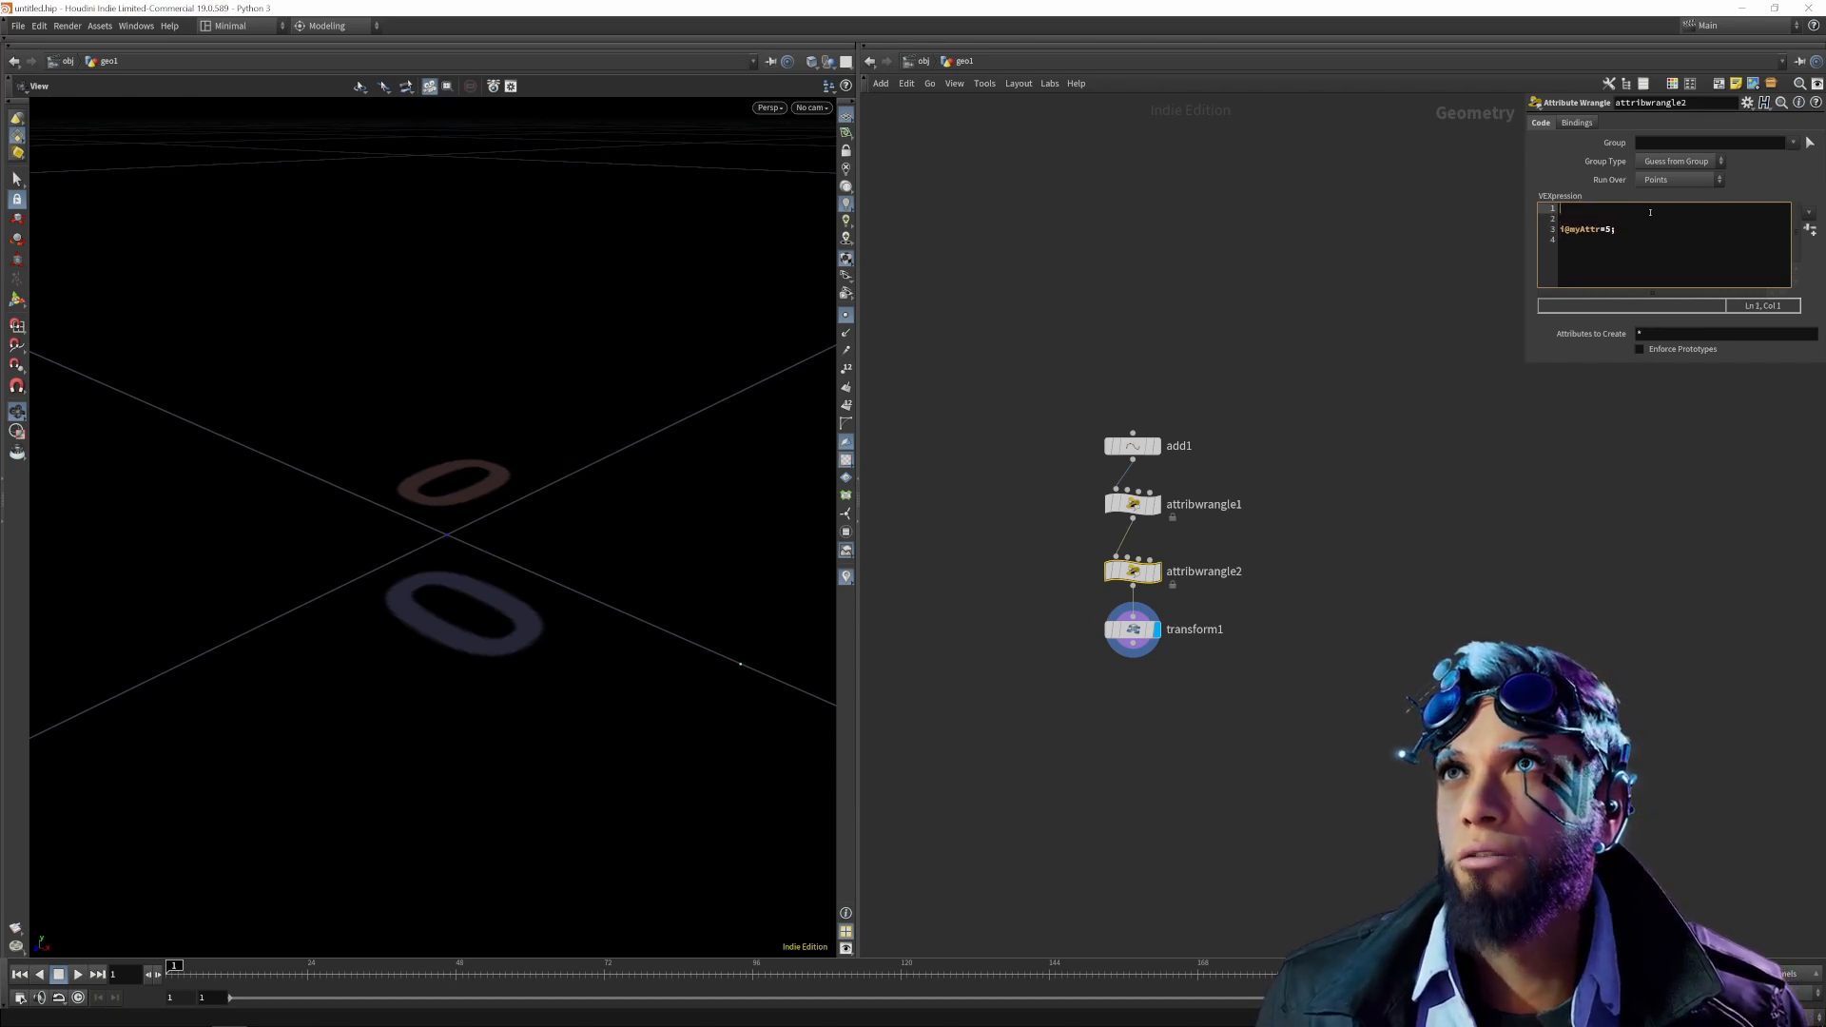
{"action": "type", "text": "nt "}
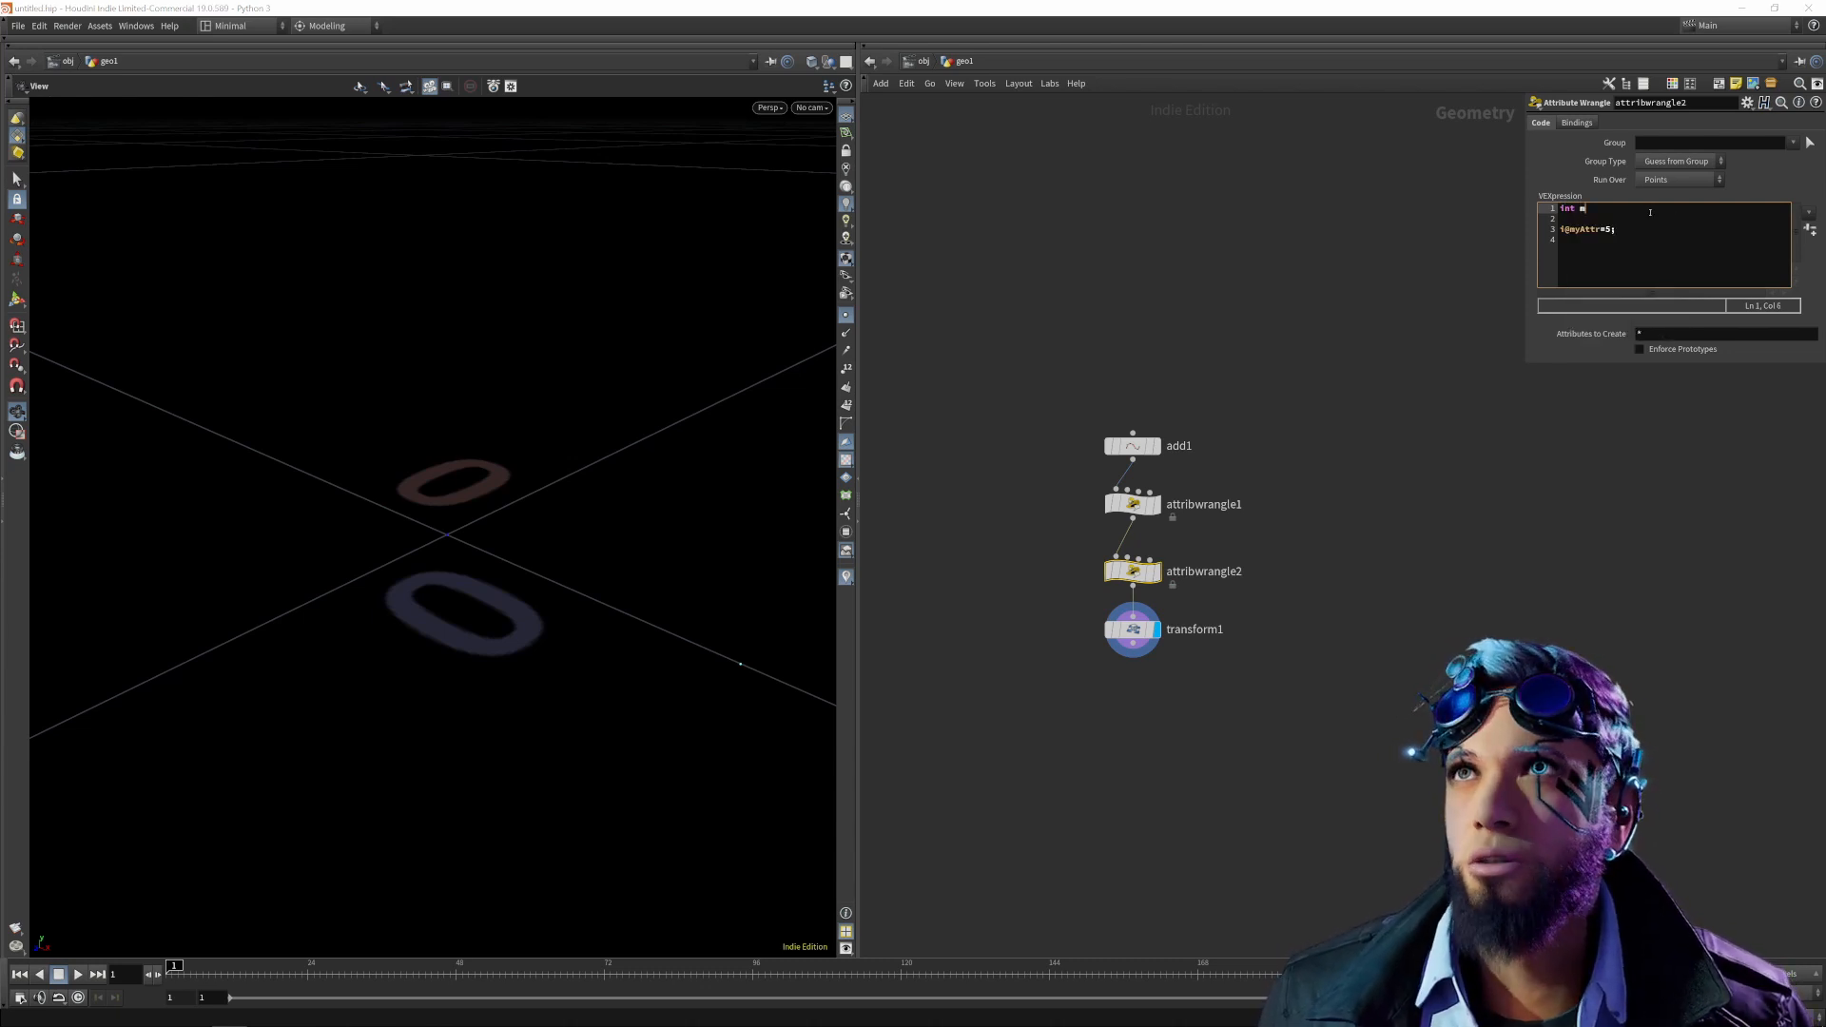
{"action": "type", "text": "myInt = 3;"}
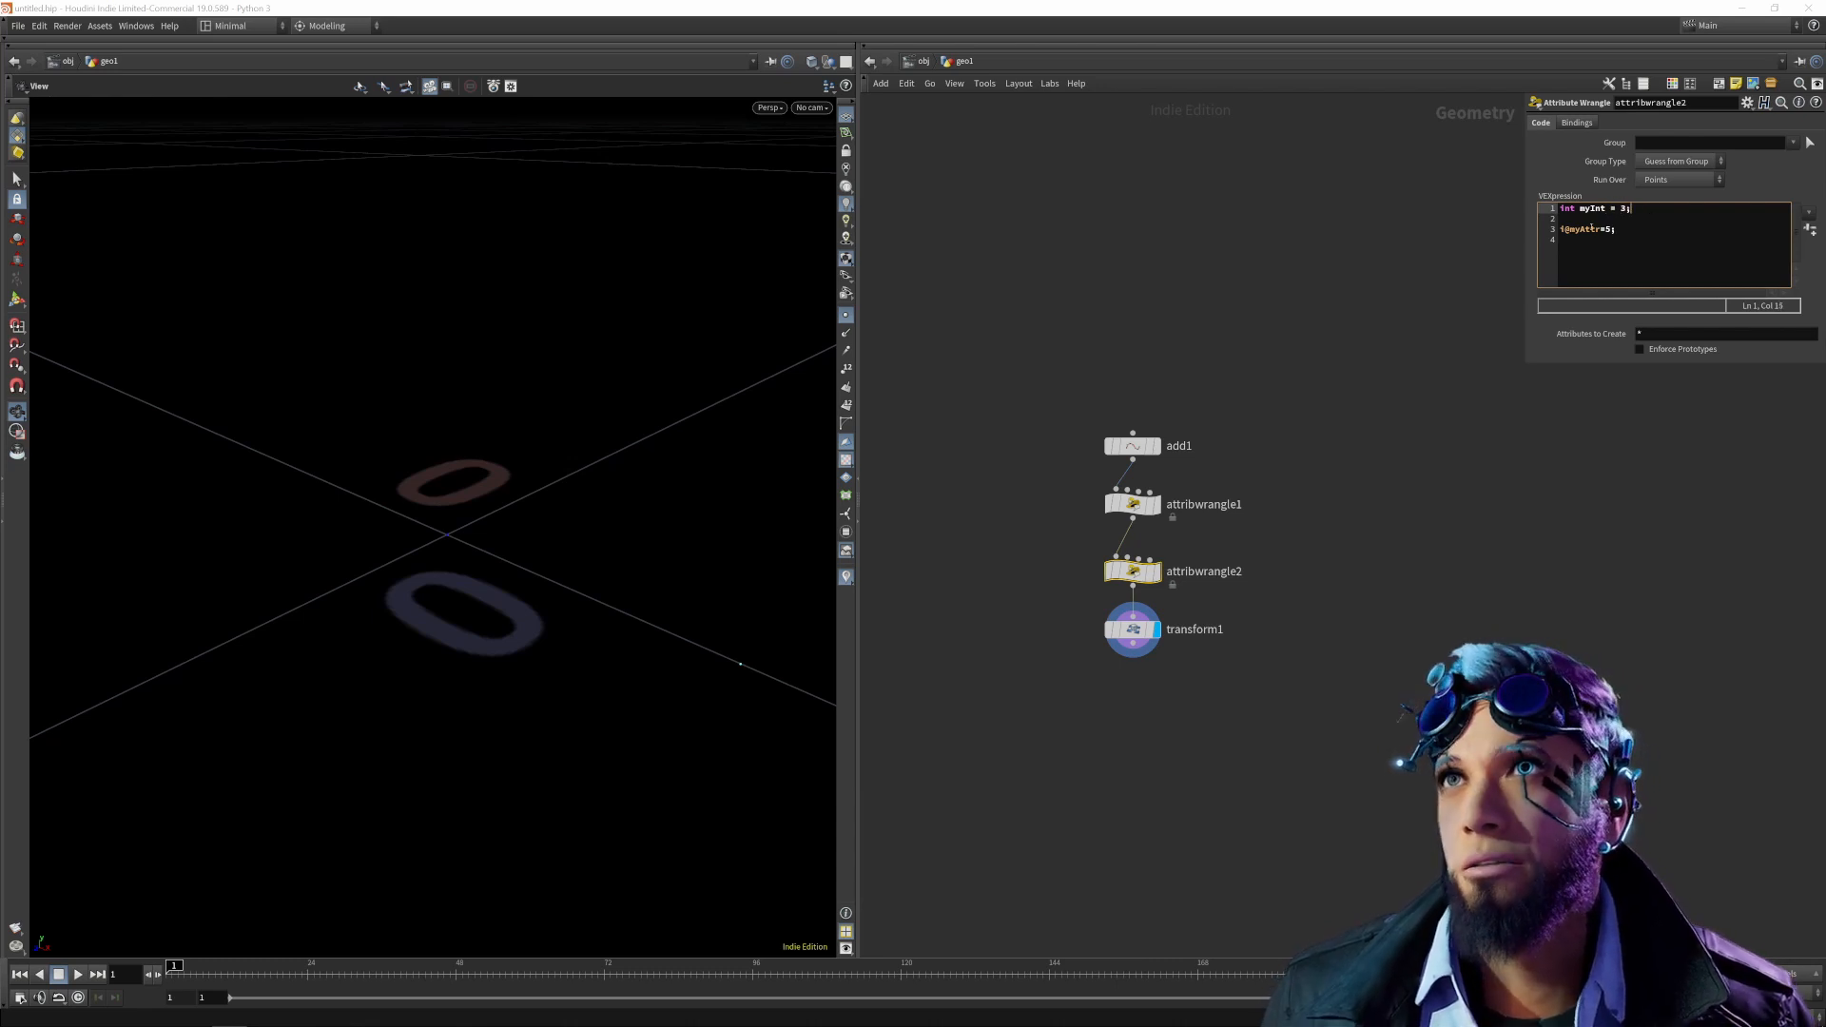
{"action": "double_click", "coordinate": [1595, 208]}
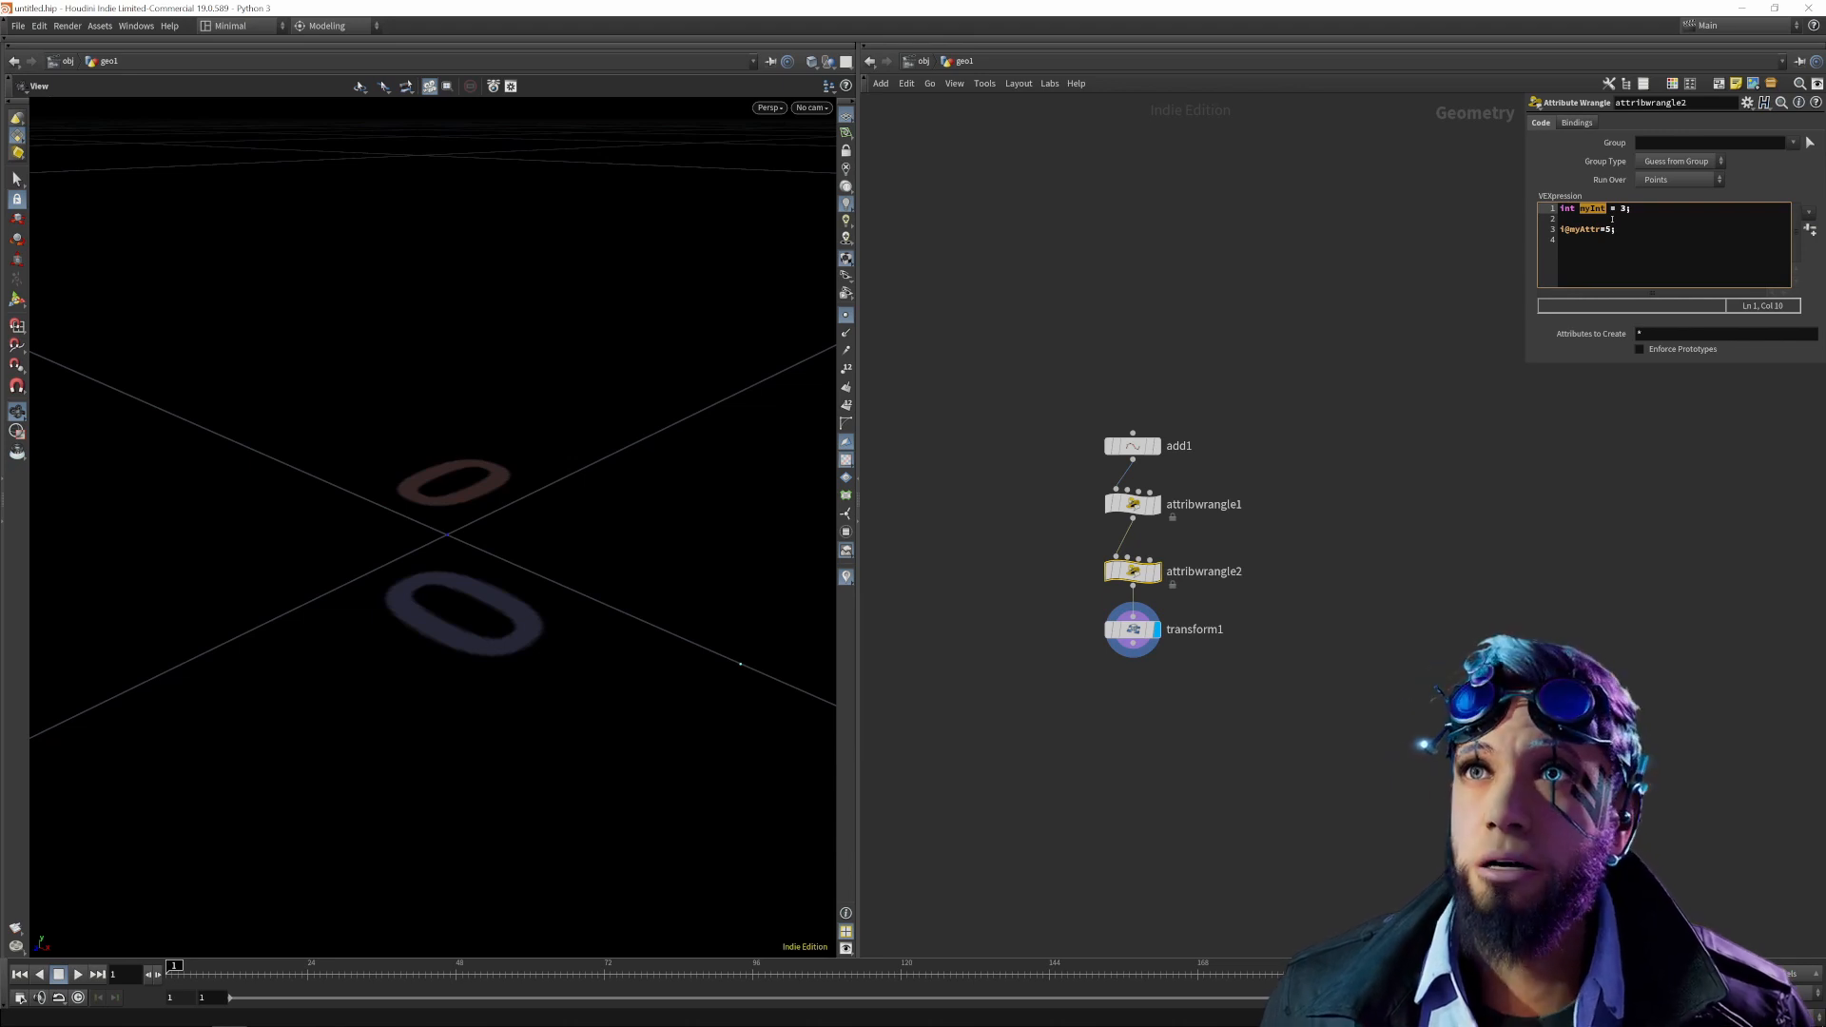
Switch to the Google Sheets spreadsheet, enter 3 in cell A2 and minimize the browser window.
{"action": "key", "text": "alt+Tab"}
{"action": "key", "text": "alt+Tab"}
{"action": "key", "text": "alt+Tab"}
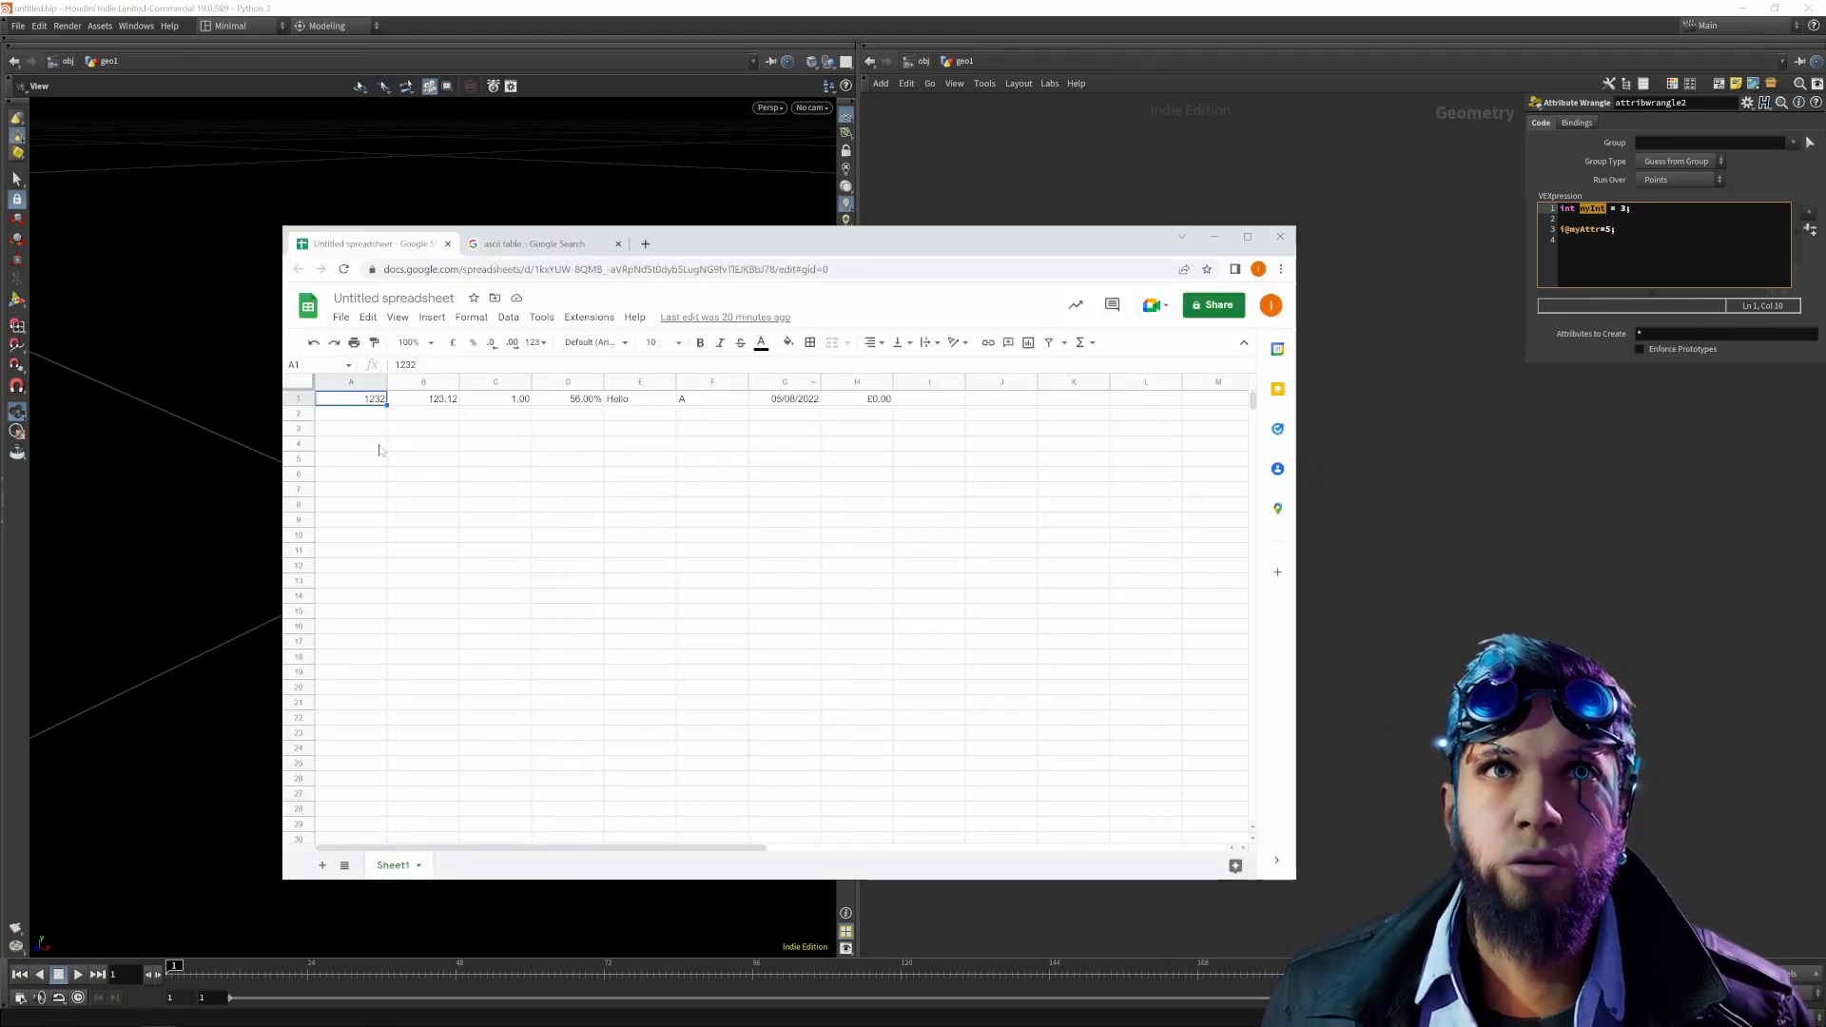
{"action": "left_click", "coordinate": [368, 417]}
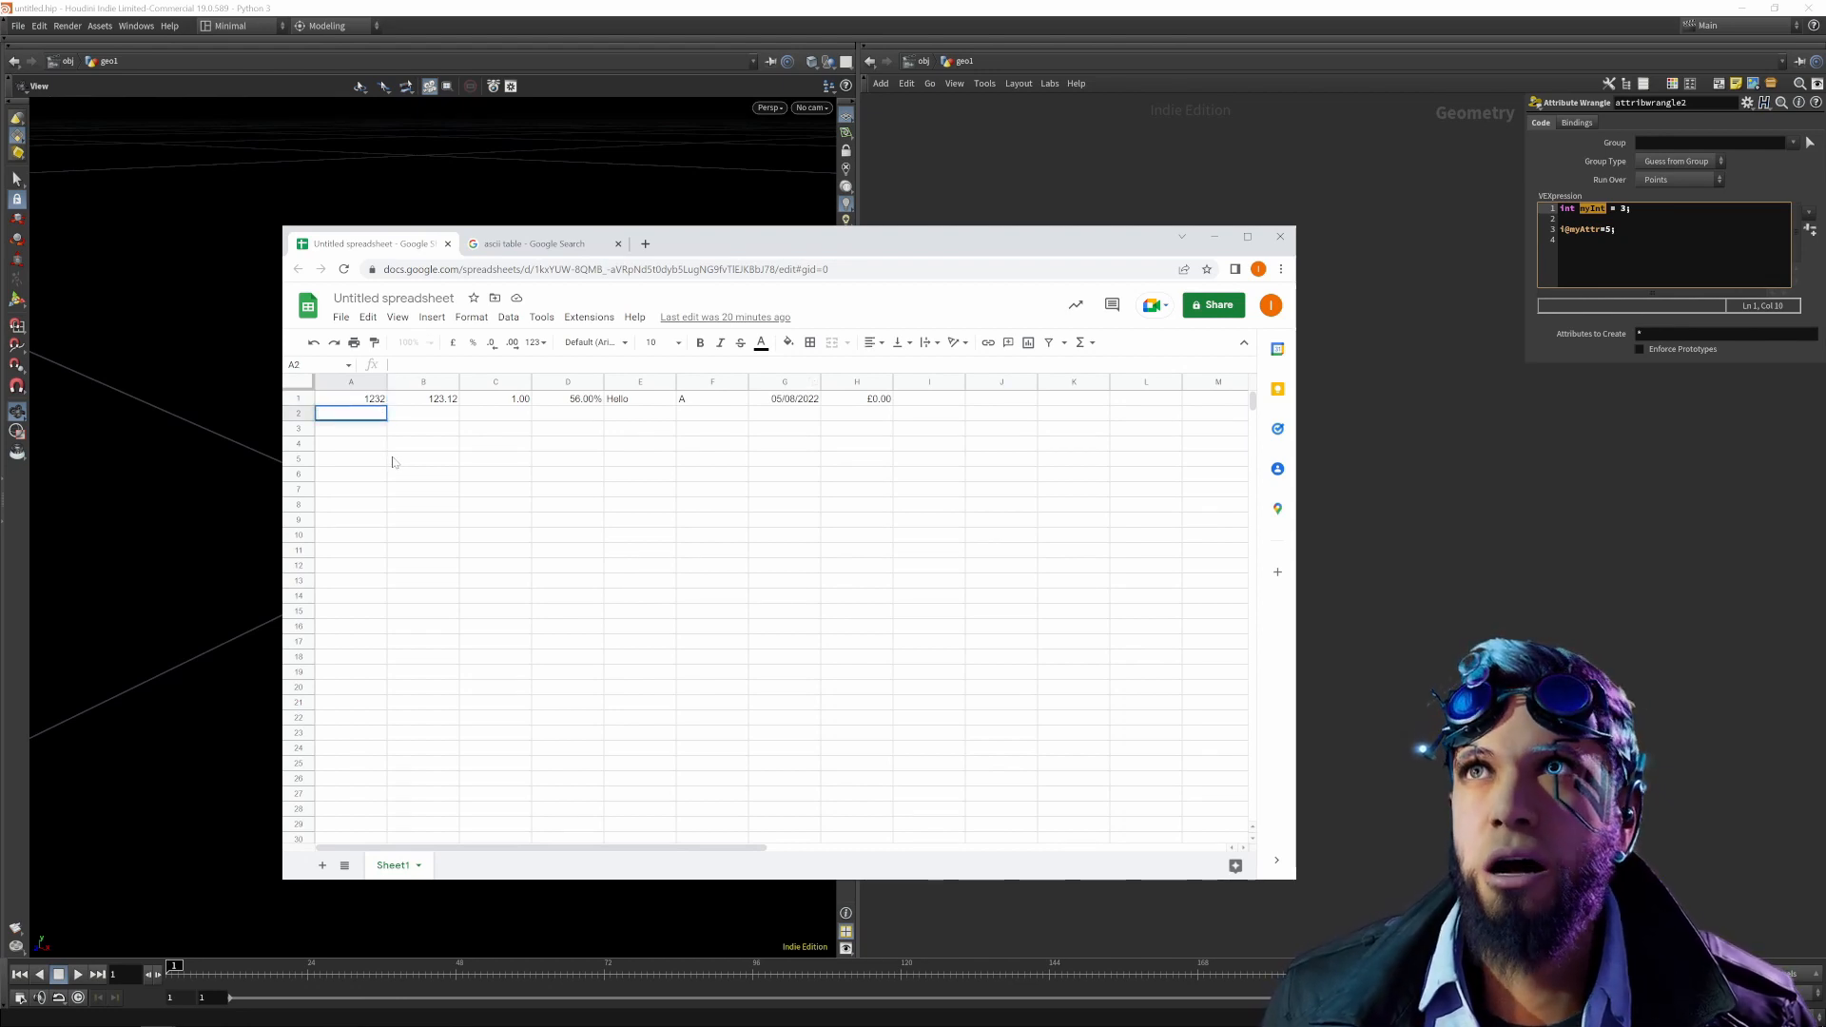
{"action": "type", "text": "3"}
{"action": "key", "text": "Tab"}
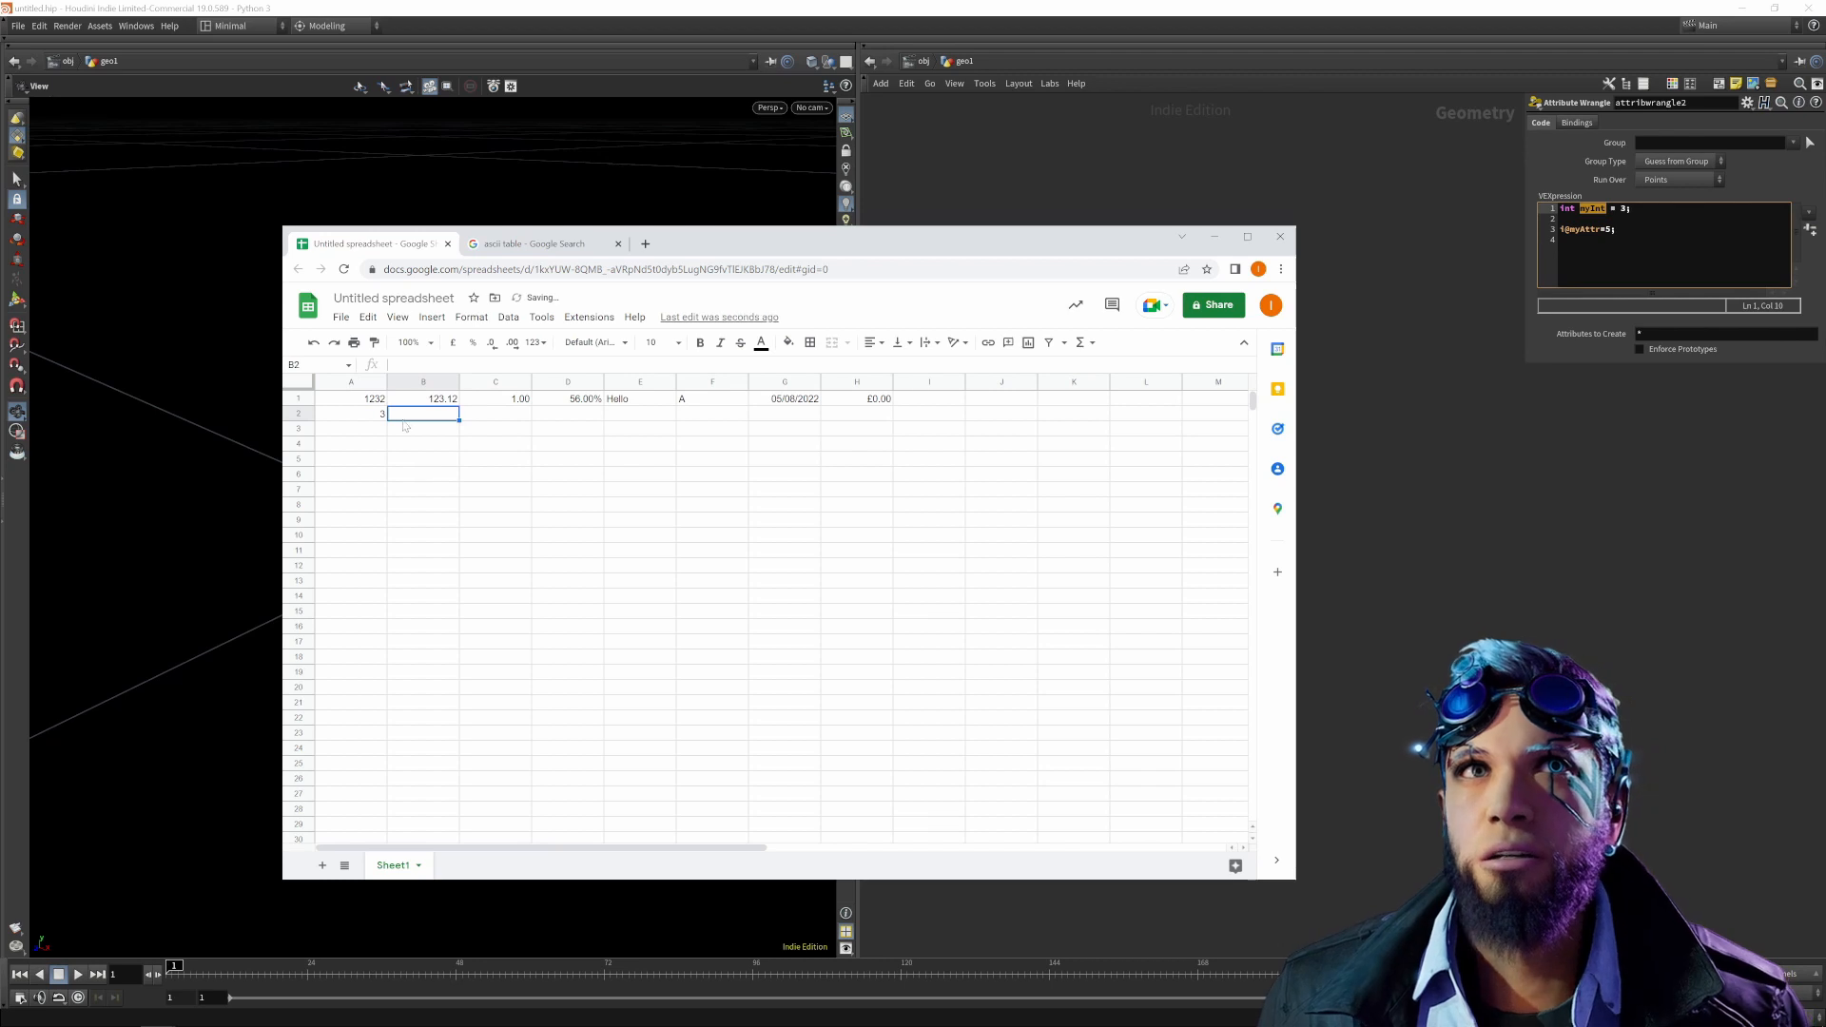
{"action": "left_click", "coordinate": [1210, 237]}
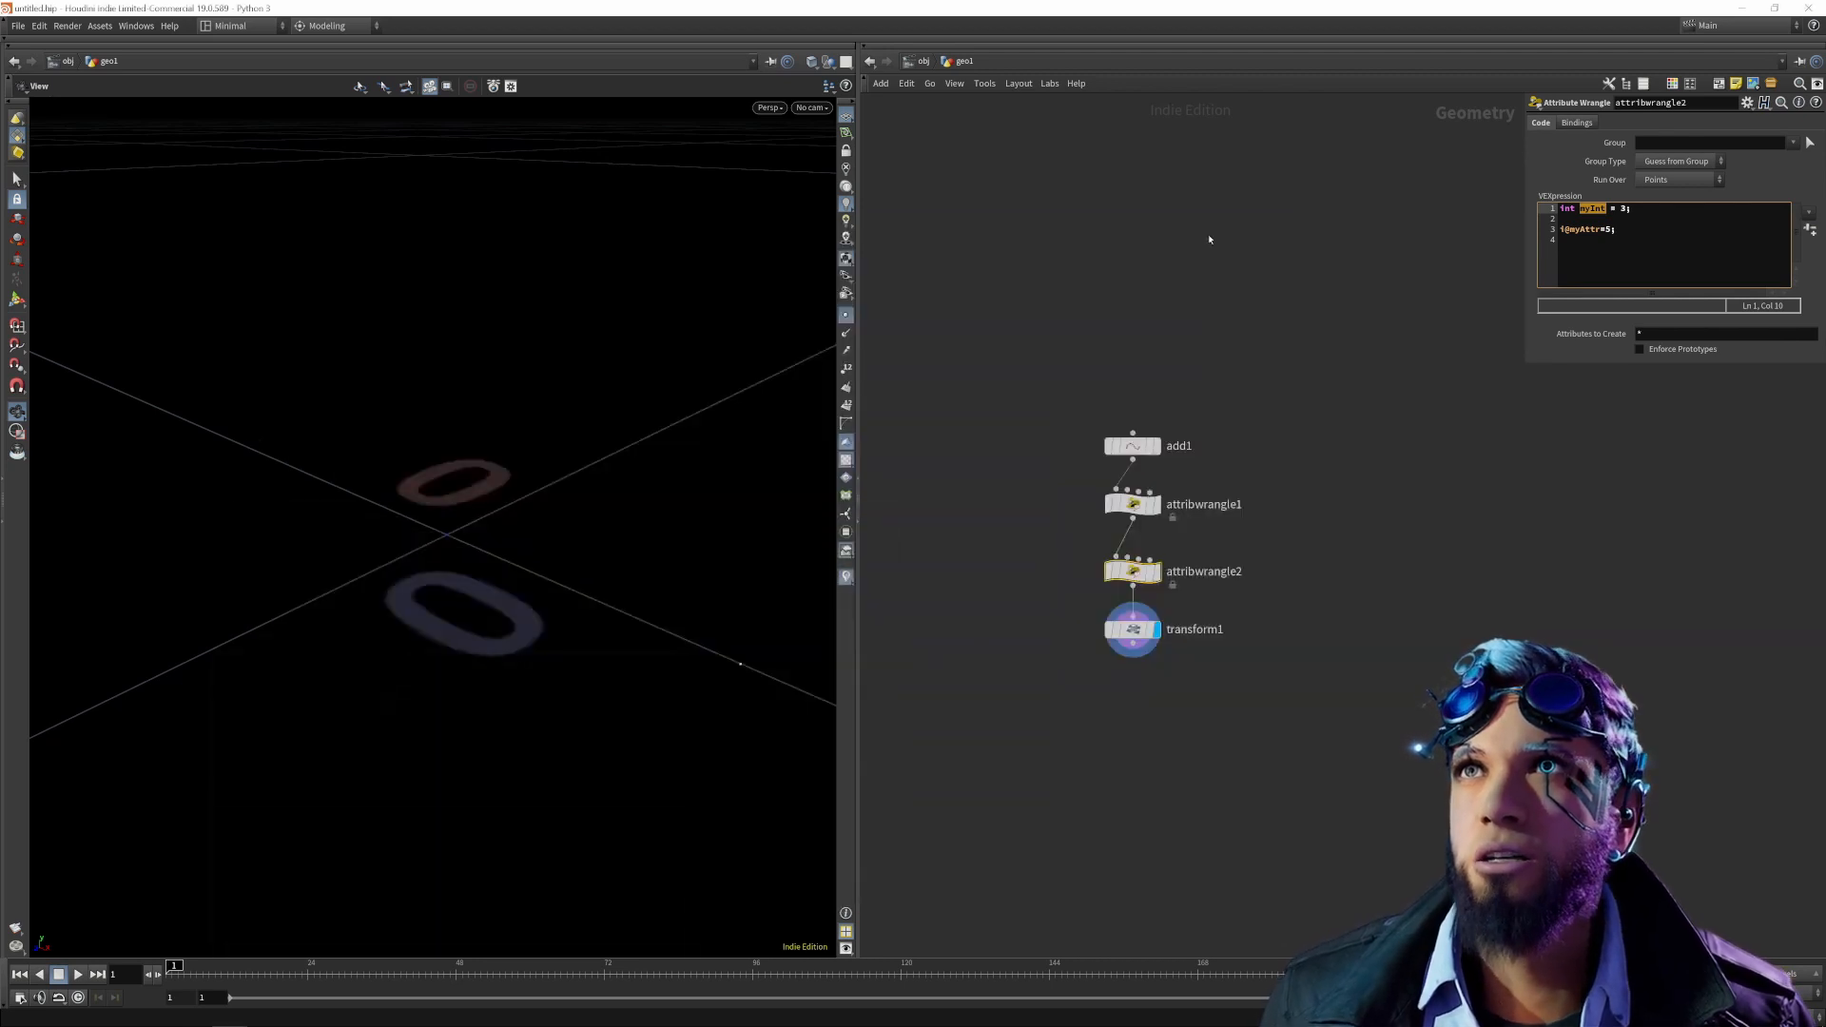
Assign myInt to the myAttr attribute in attribwrangle2 and open that node's geometry spreadsheet.
{"action": "left_click", "coordinate": [1608, 229]}
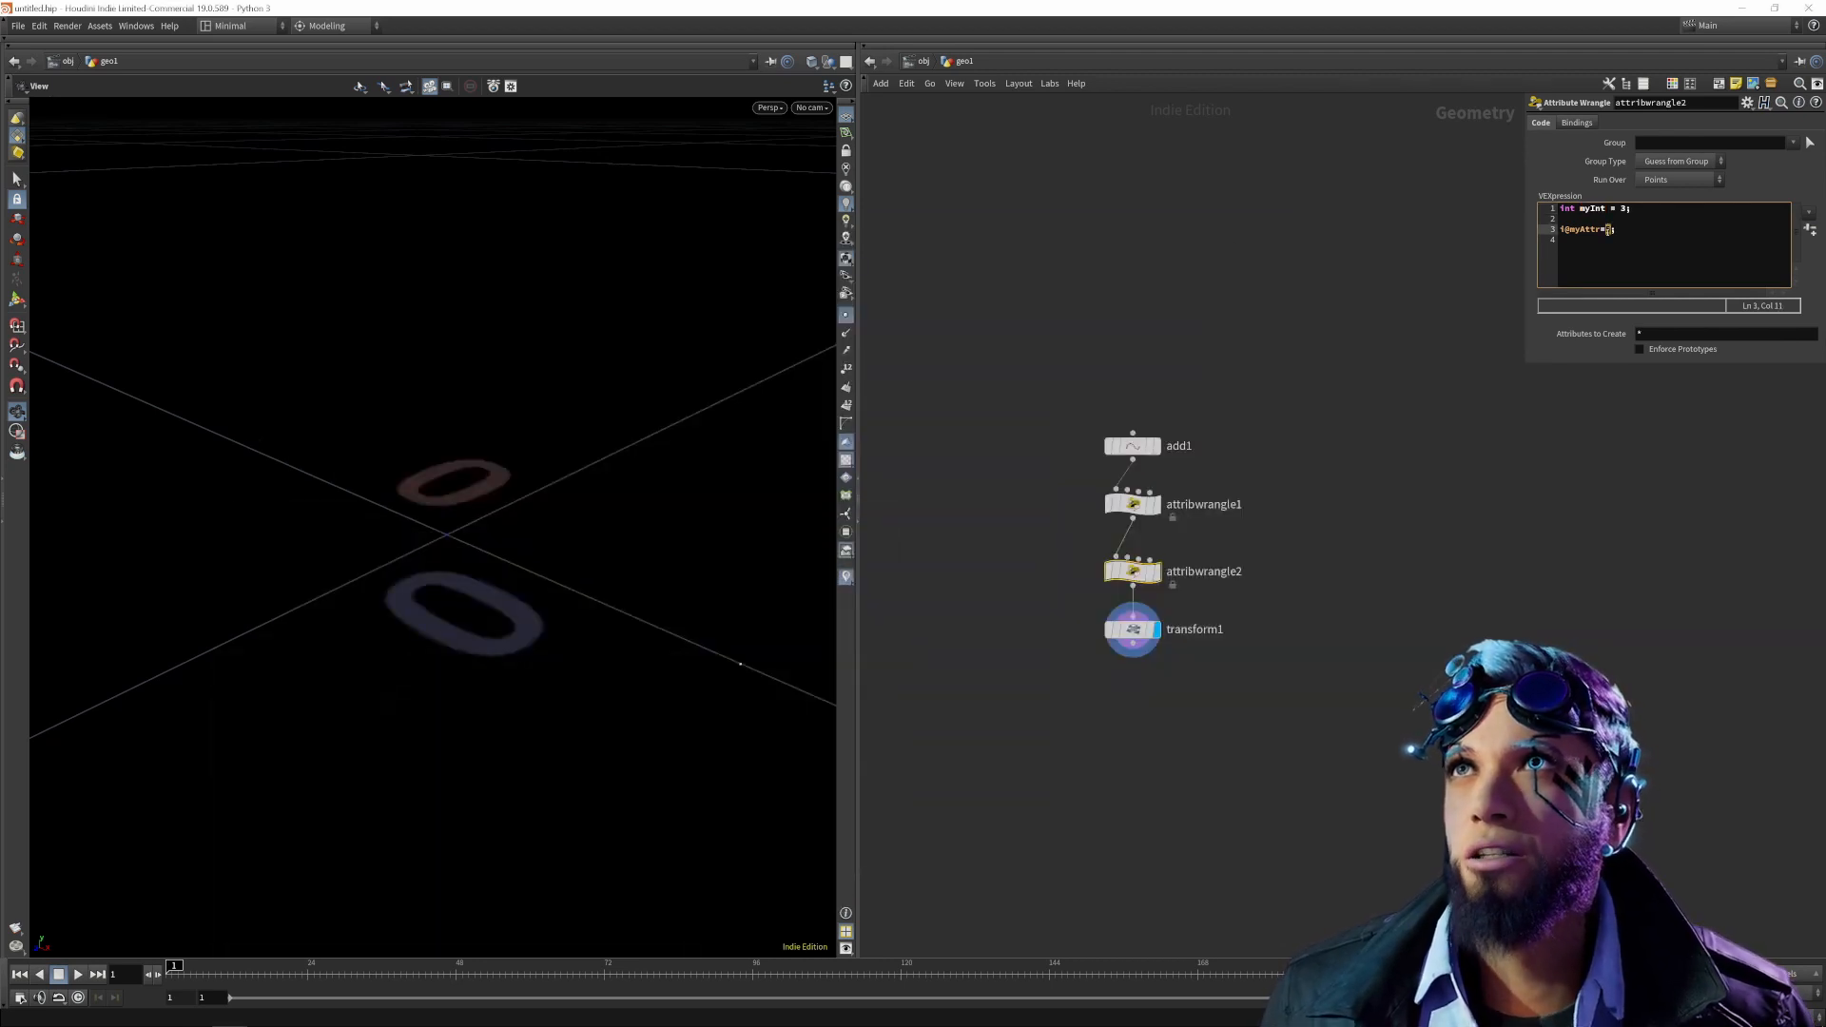
{"action": "type", "text": "myInt"}
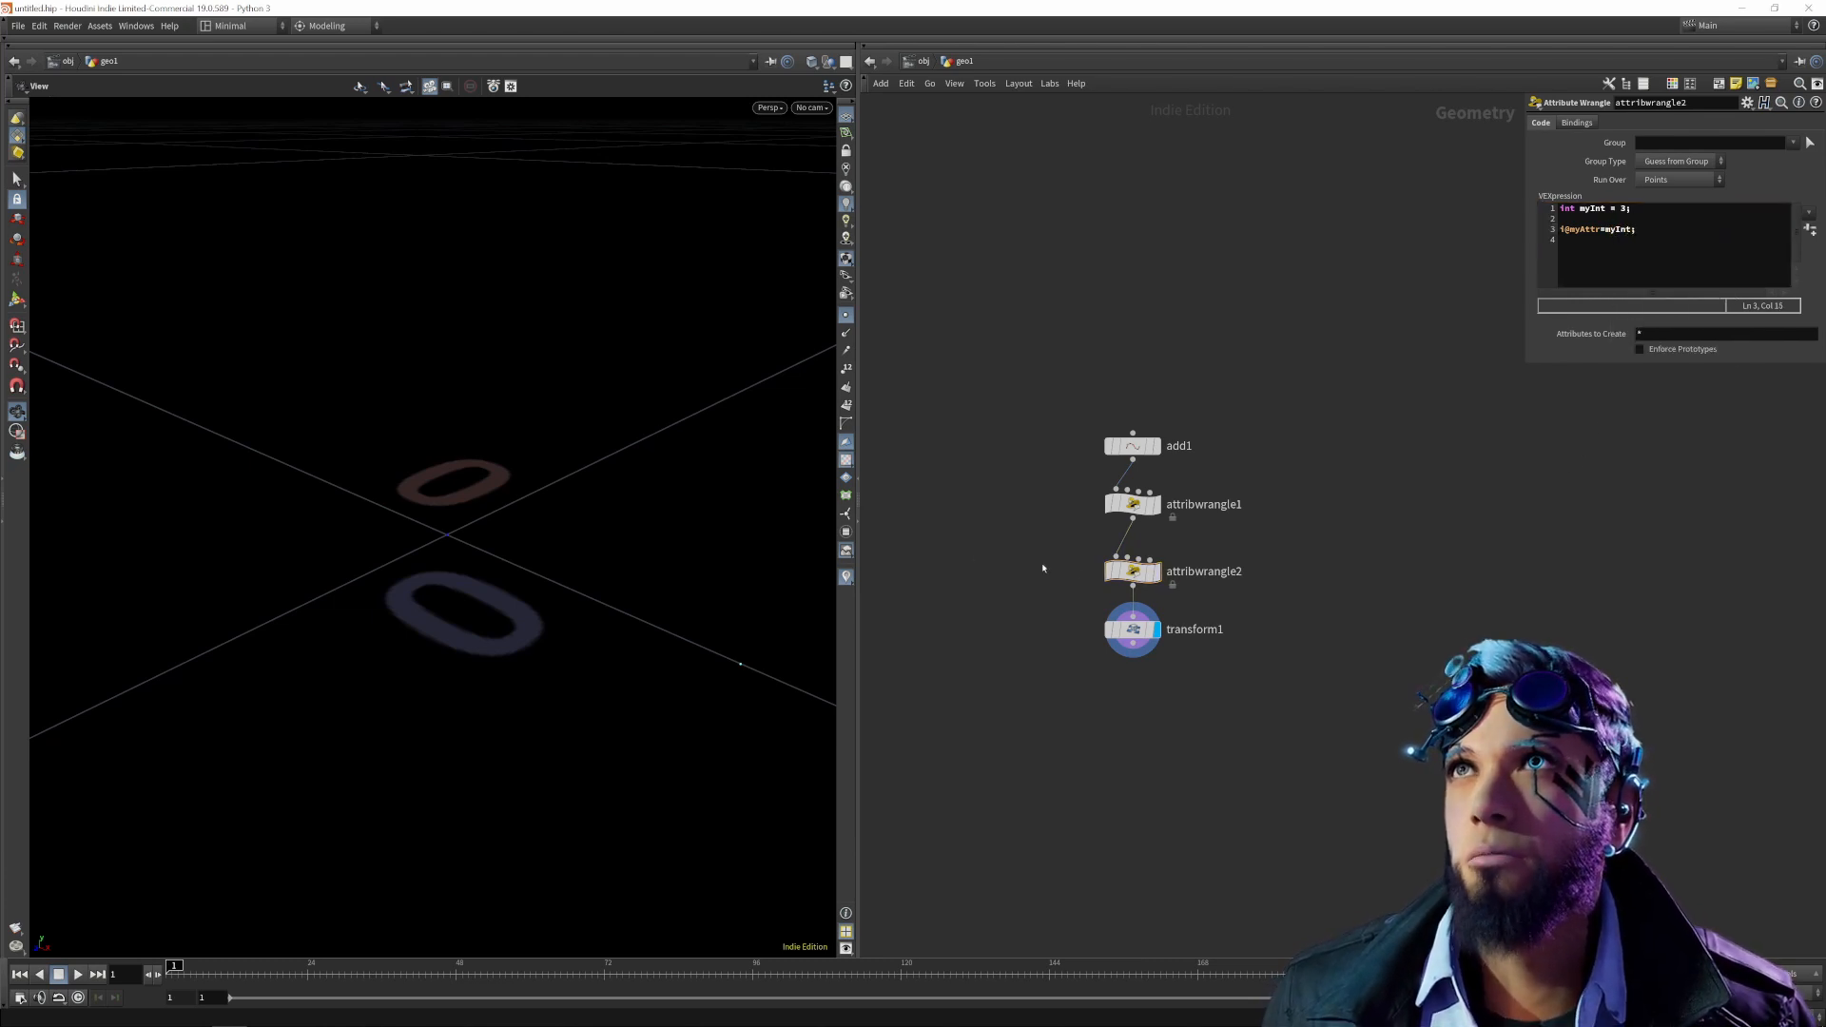
{"action": "right_click", "coordinate": [1129, 574]}
{"action": "left_click", "coordinate": [1173, 665]}
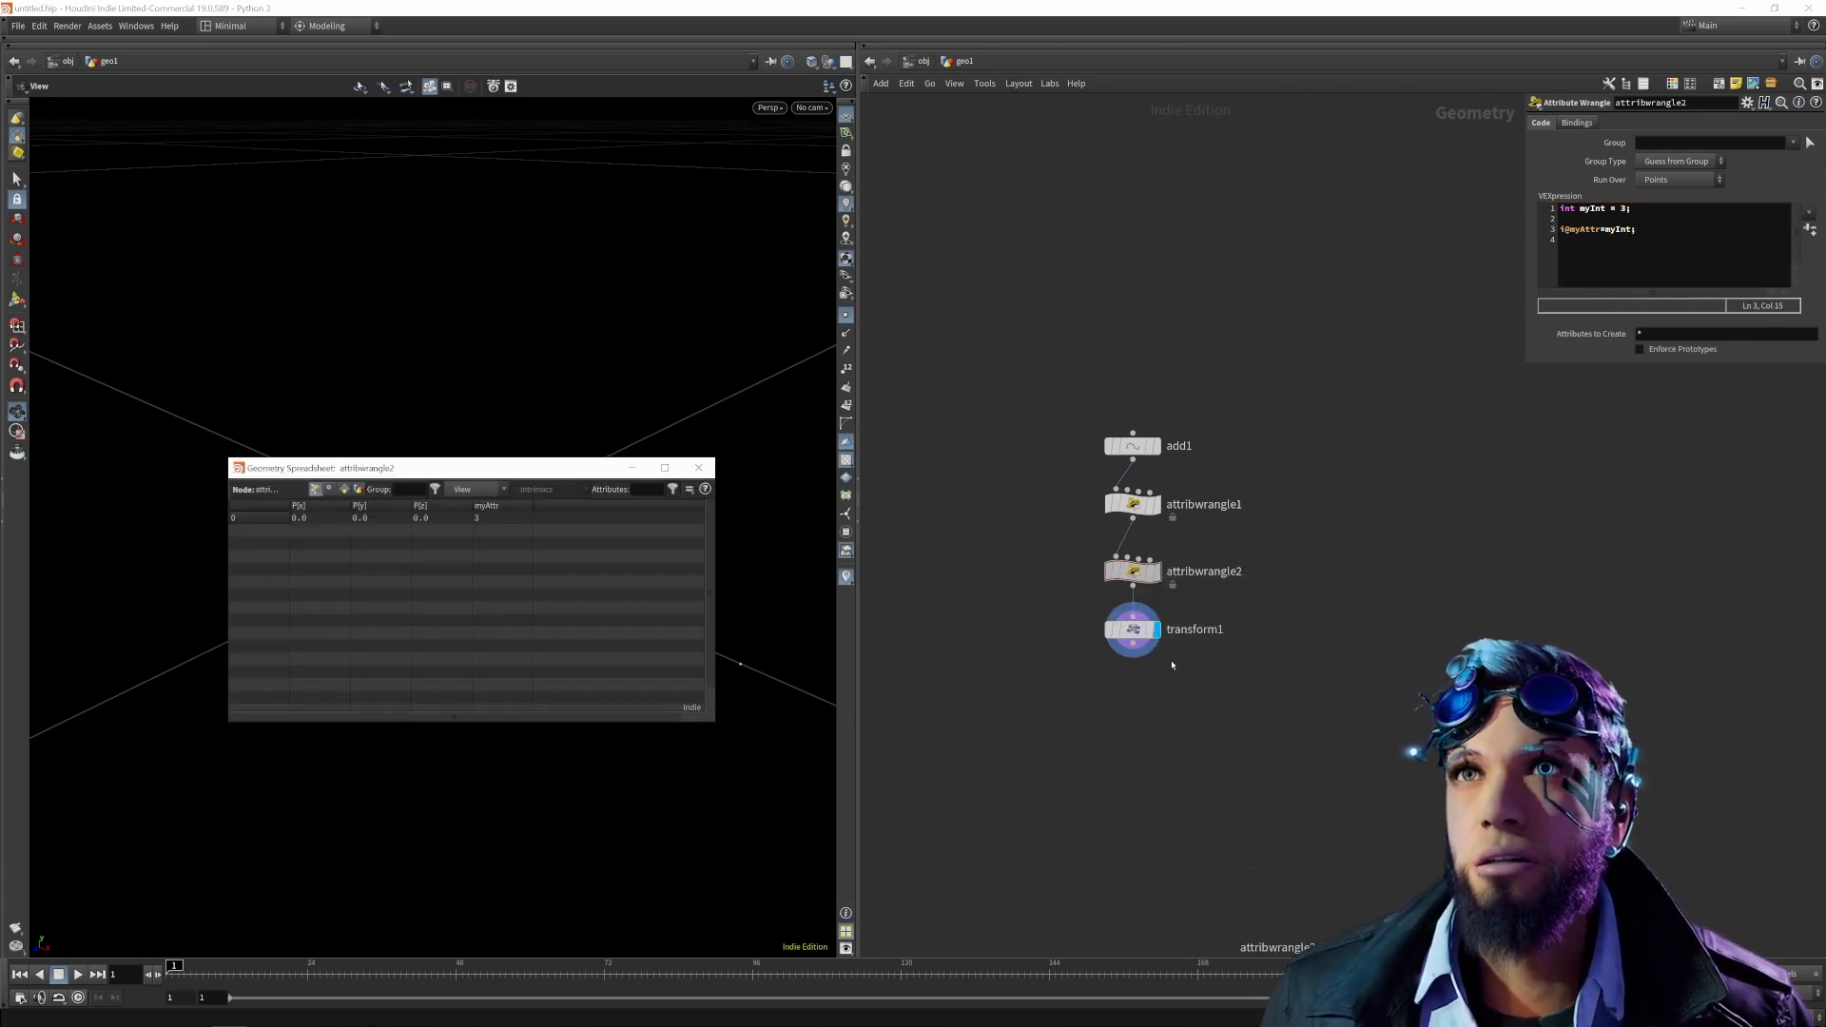
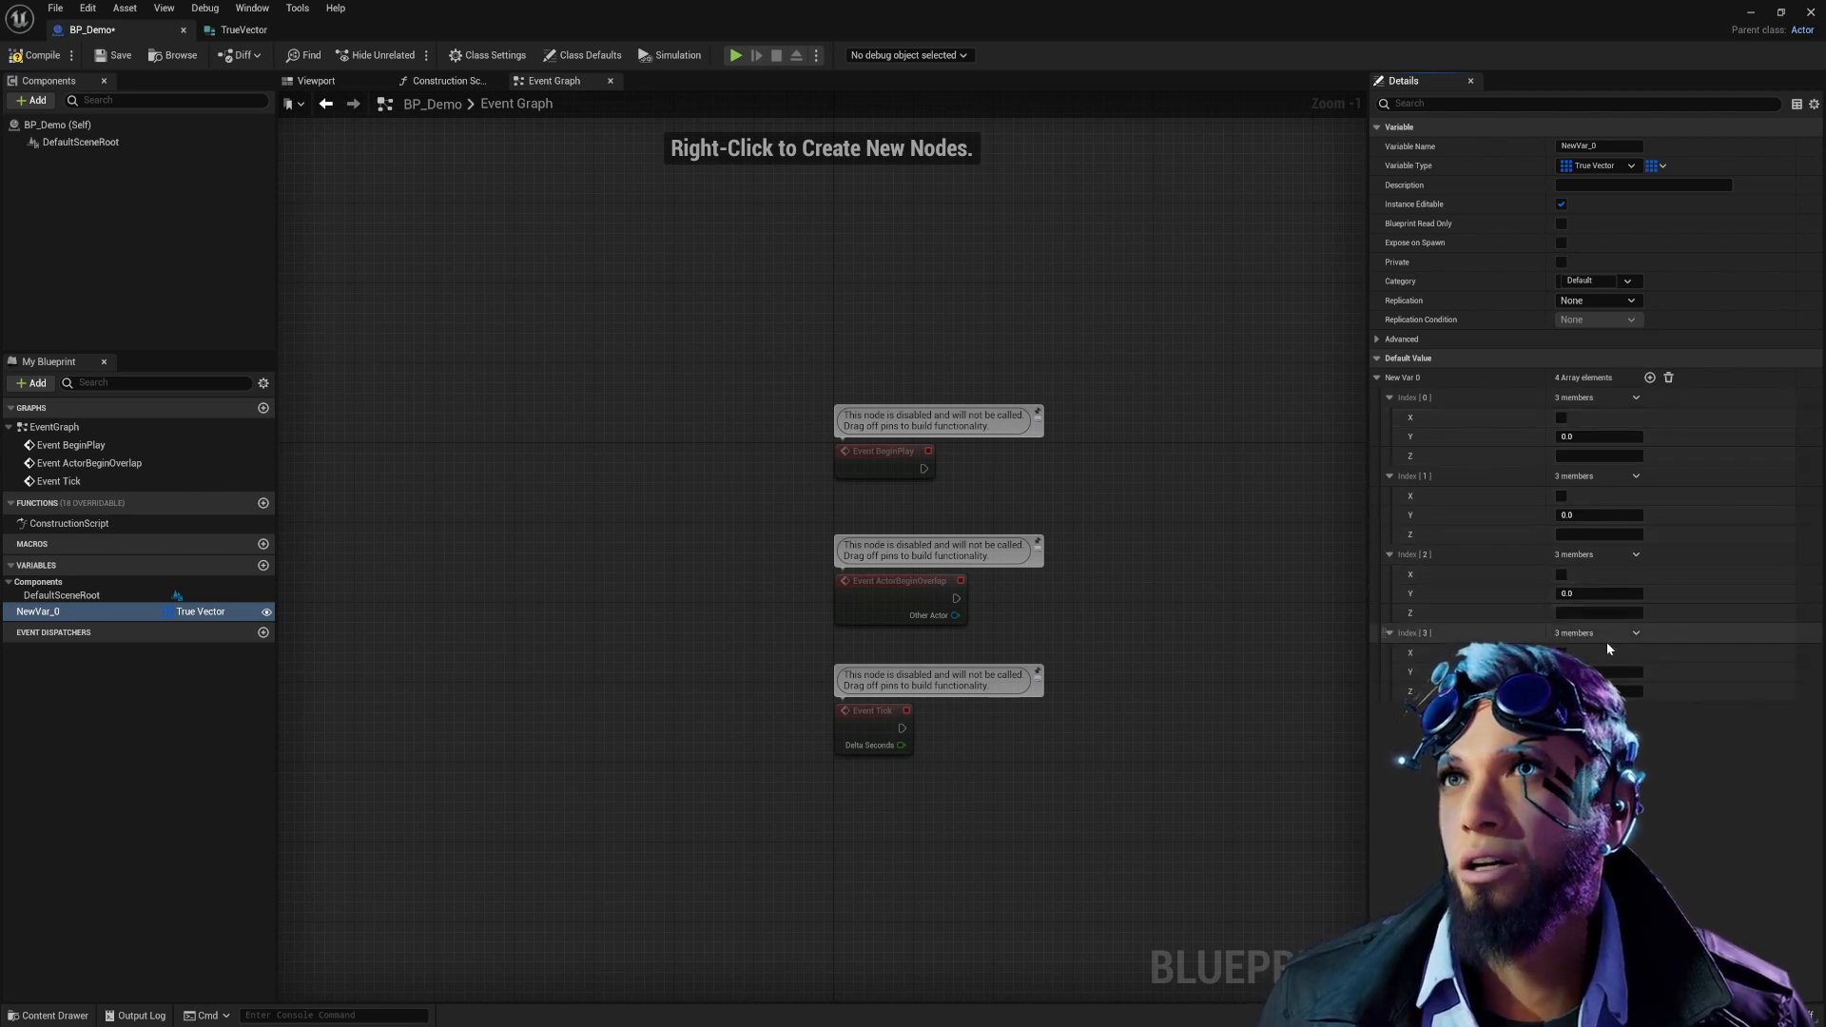
In Unreal Editor, change the container type of BP_Demo's NewVar_0 variable to Map.
{"action": "left_click", "coordinate": [1657, 166]}
{"action": "left_click", "coordinate": [1646, 243]}
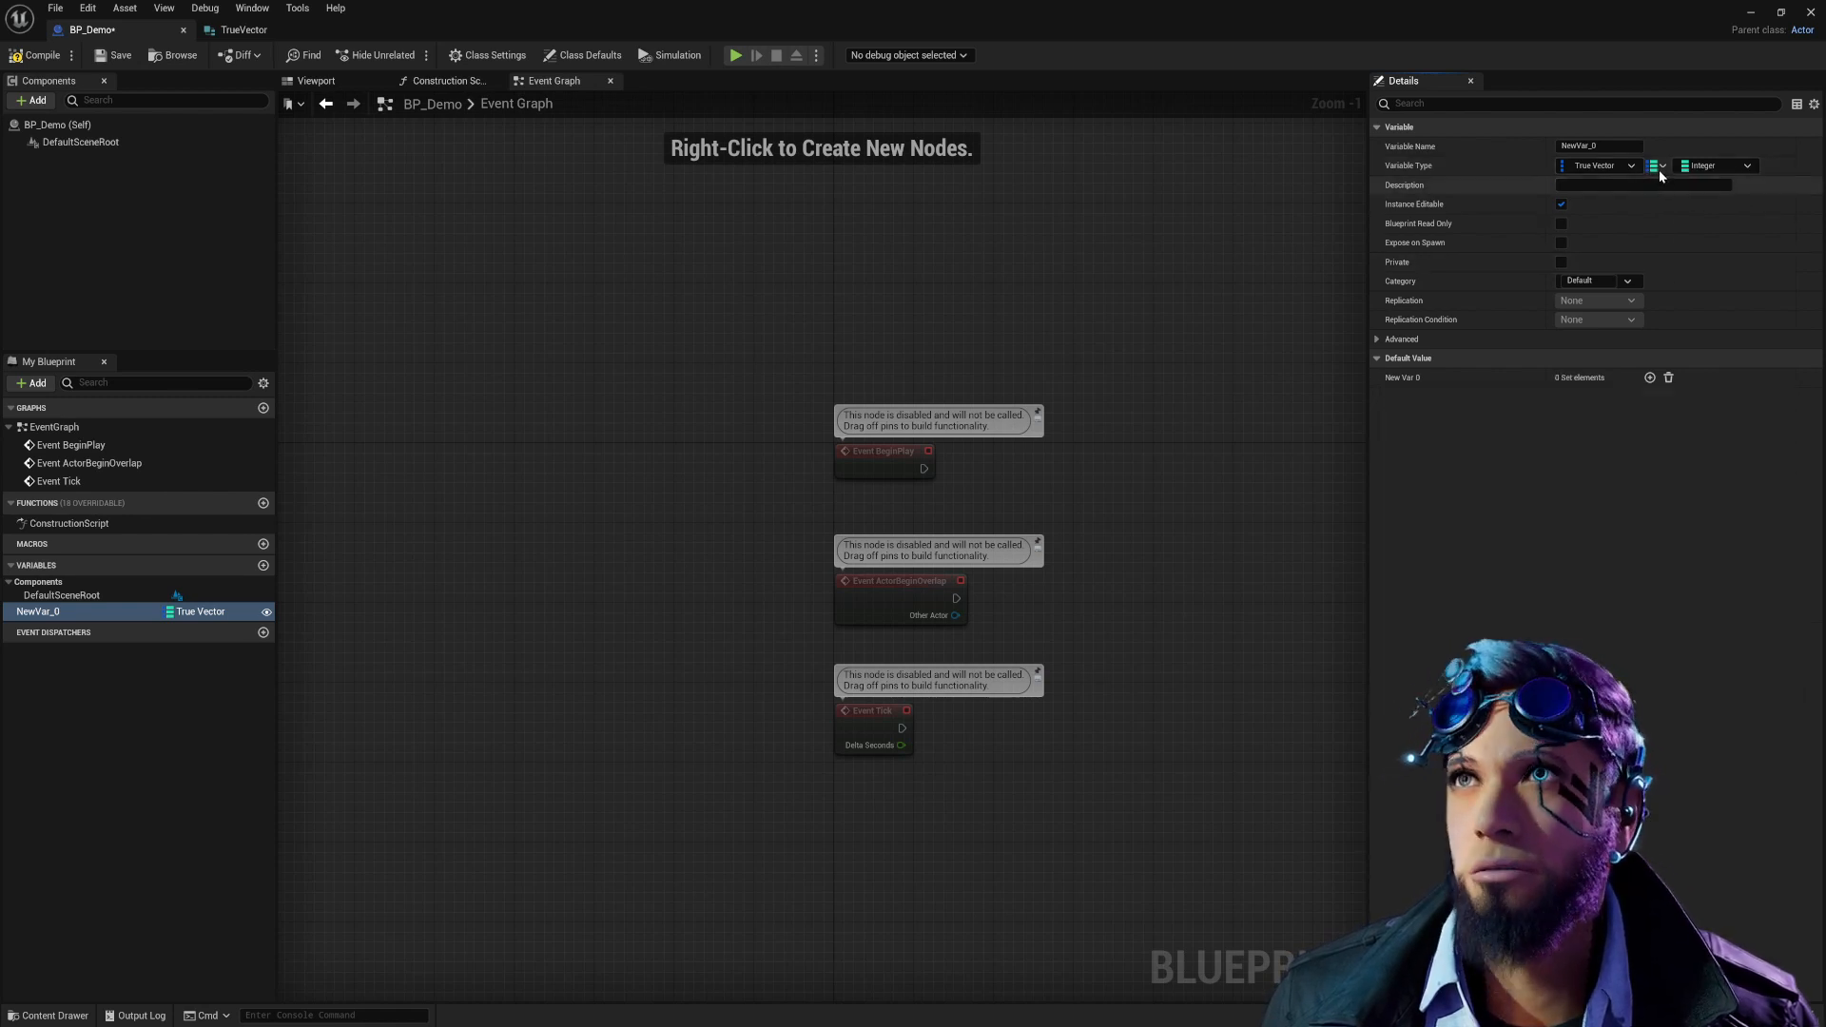
Change the container type of BP_Demo's NewVar_0 variable to Set.
{"action": "left_click", "coordinate": [1660, 168]}
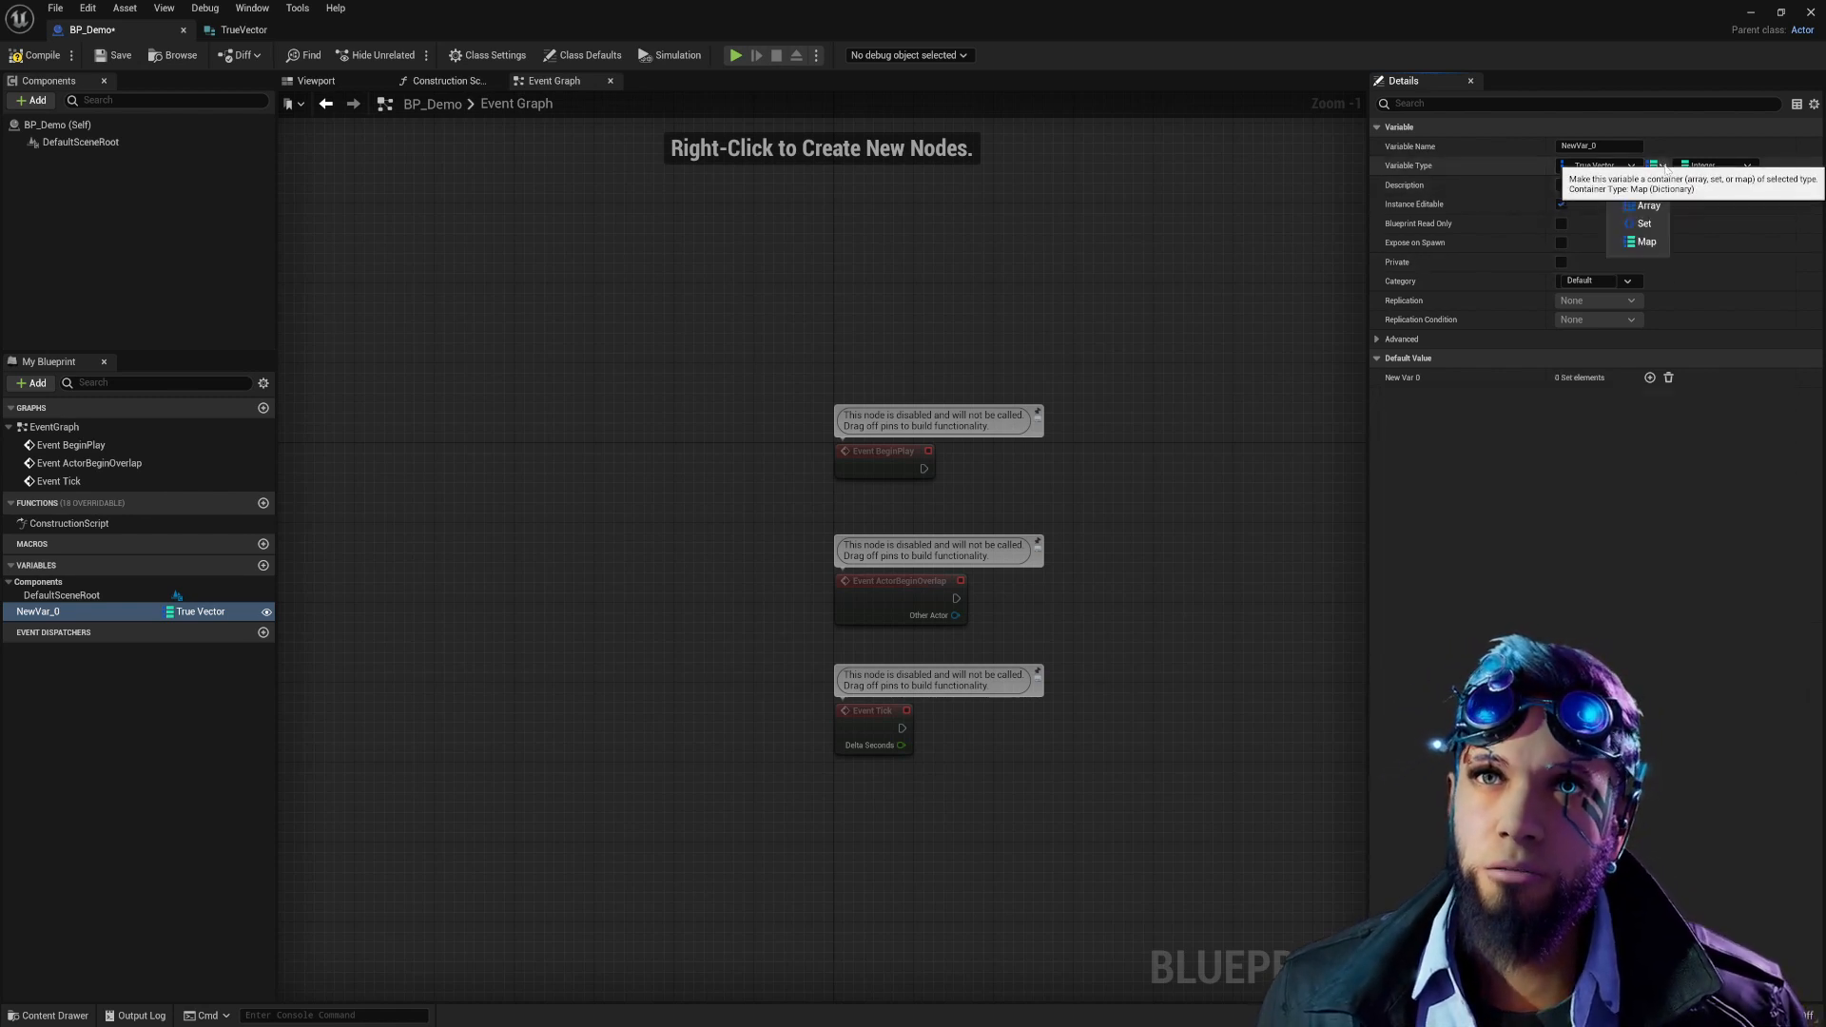
{"action": "left_click", "coordinate": [1654, 225]}
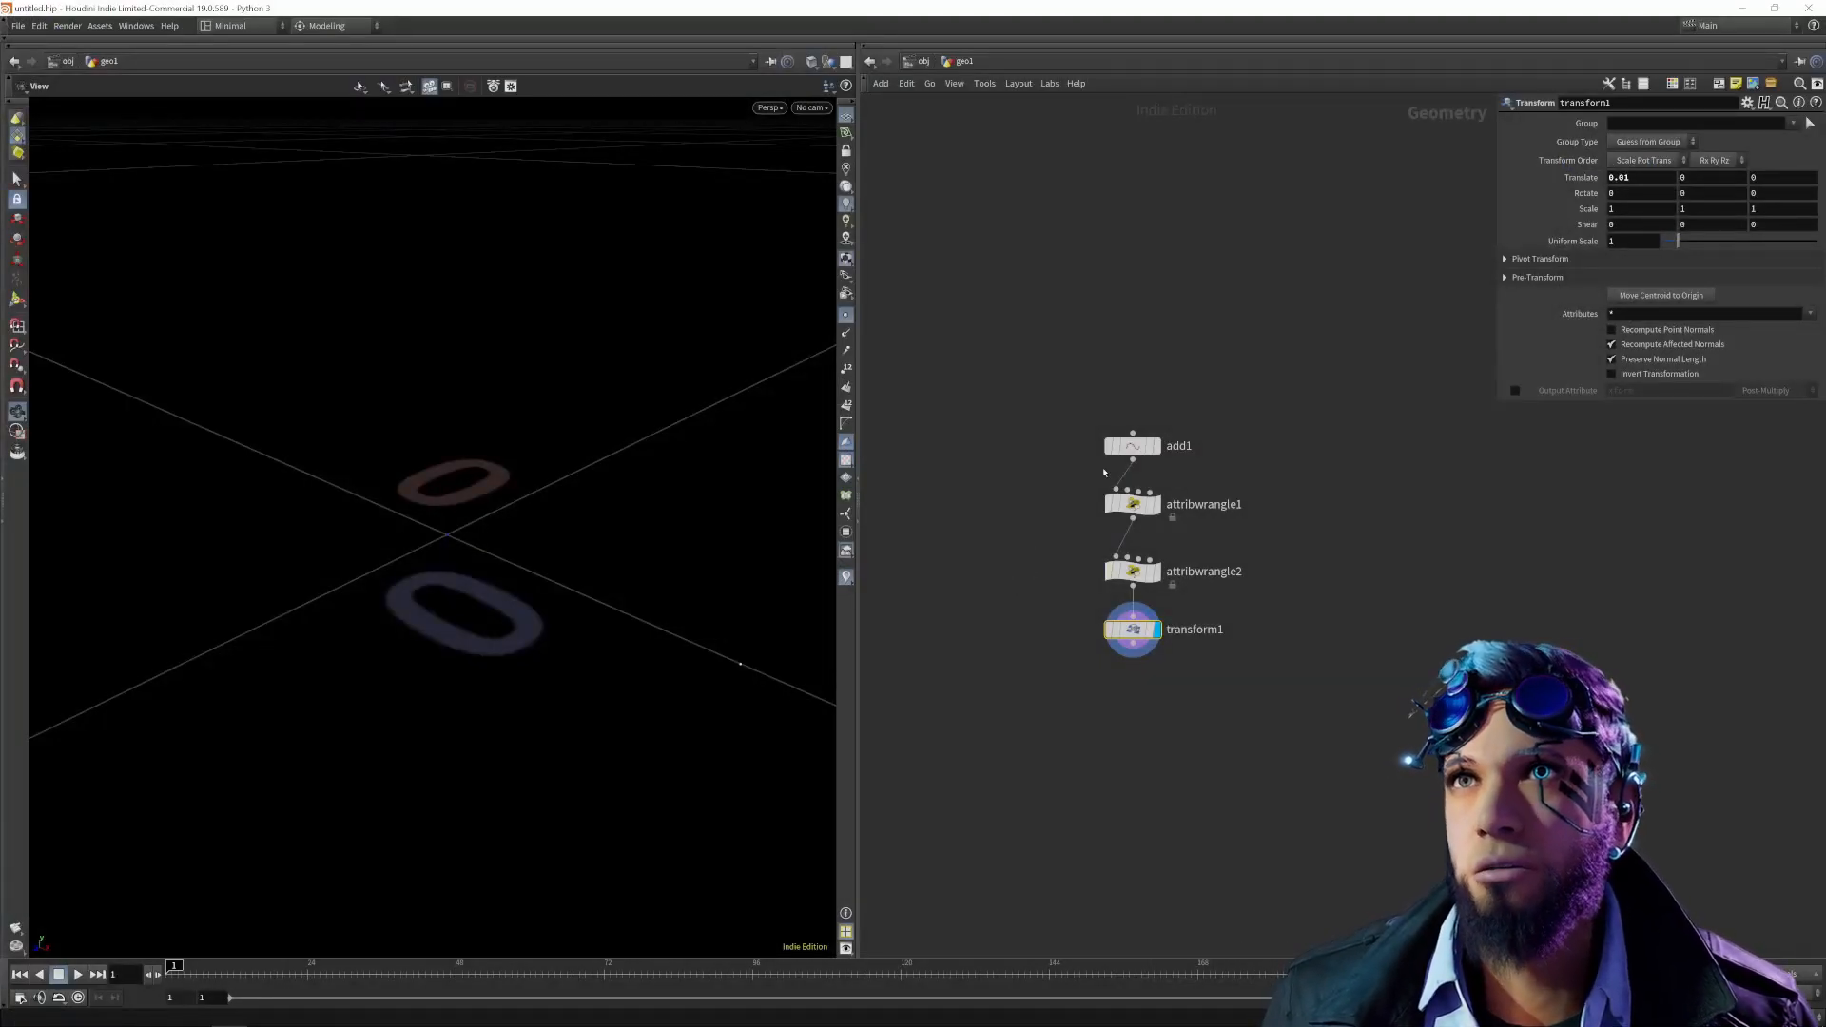
Switch to Houdini, display add1, and add an enabled second point at X 0.01.
{"action": "left_click", "coordinate": [1146, 446]}
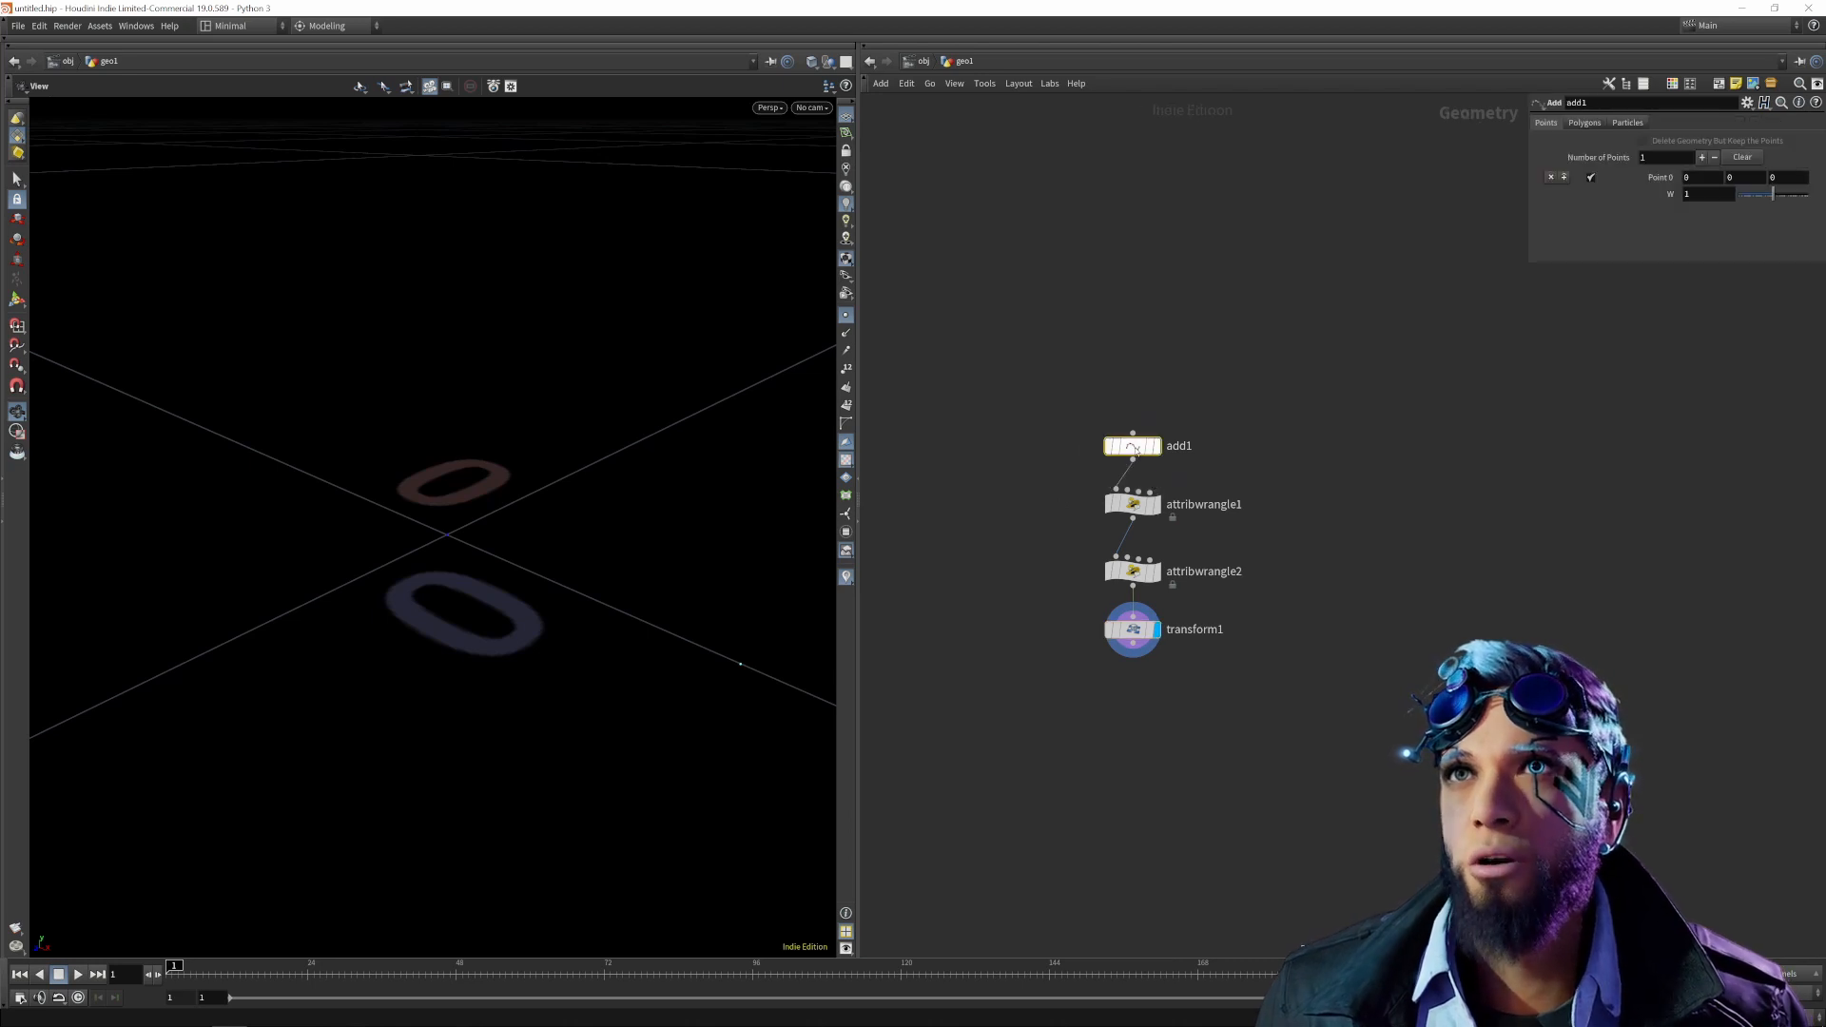
{"action": "left_click", "coordinate": [1156, 446]}
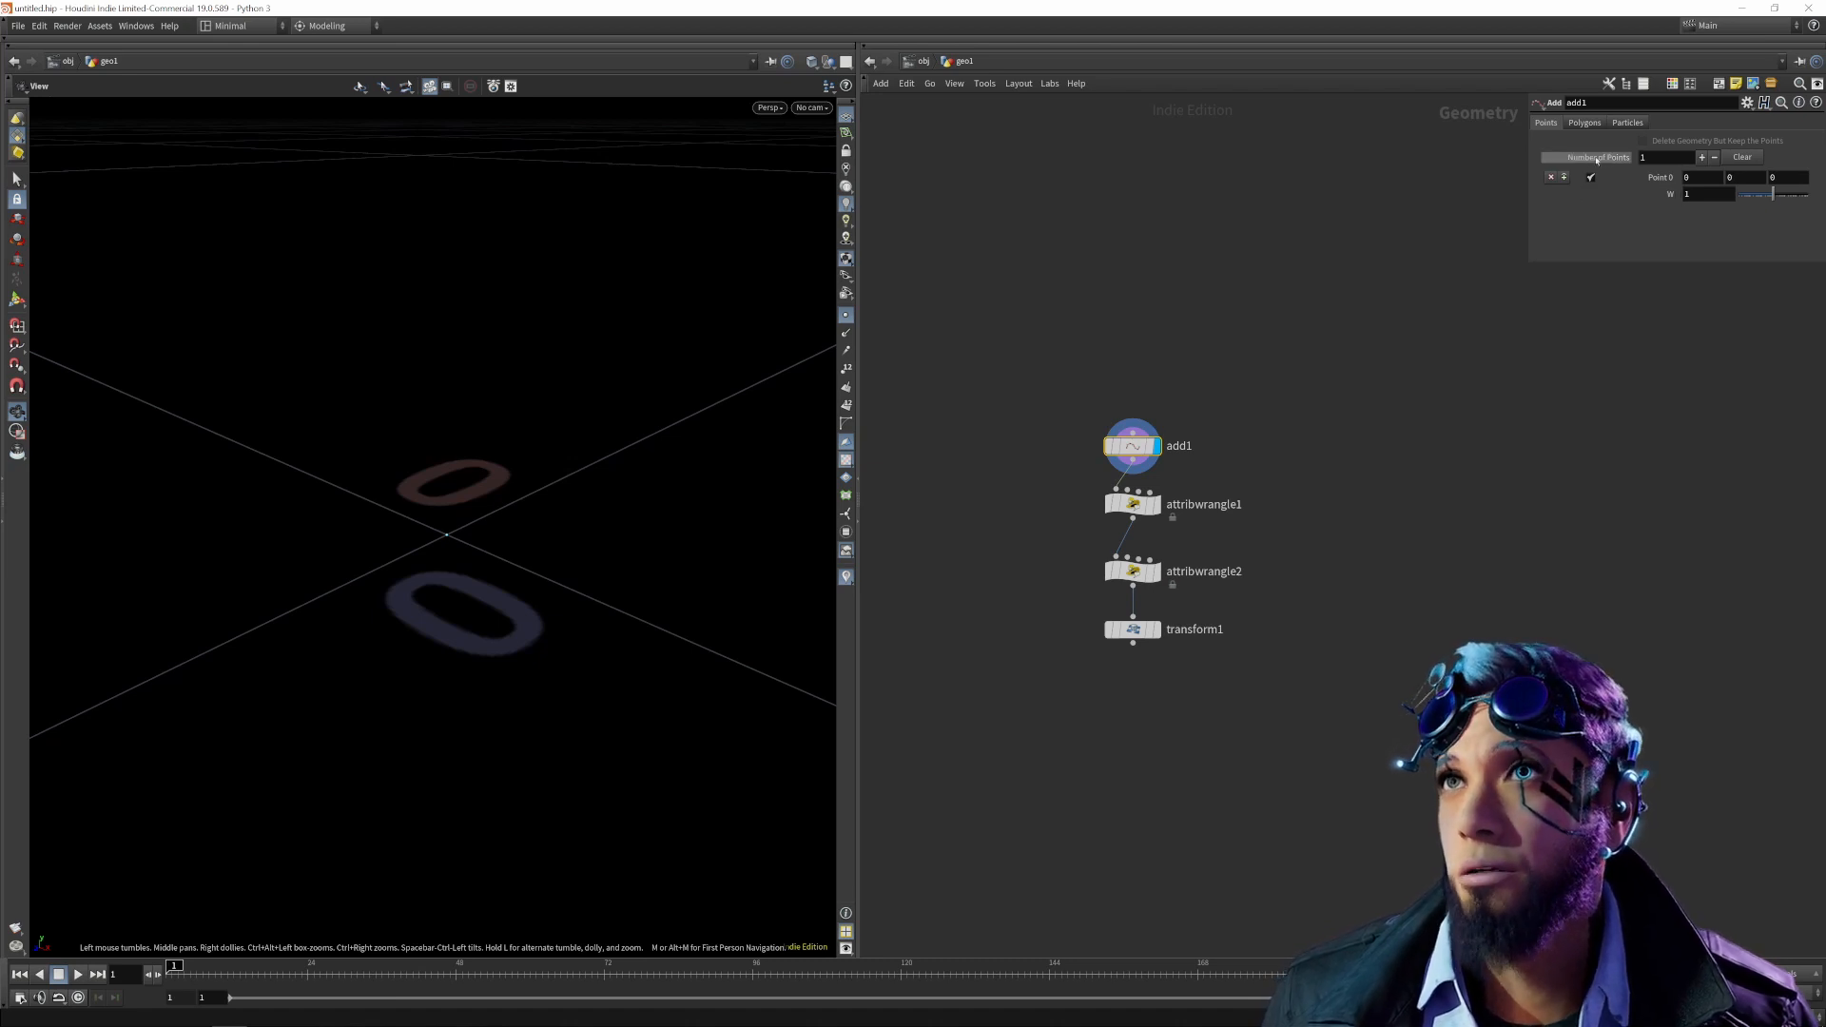
{"action": "left_click", "coordinate": [1701, 158]}
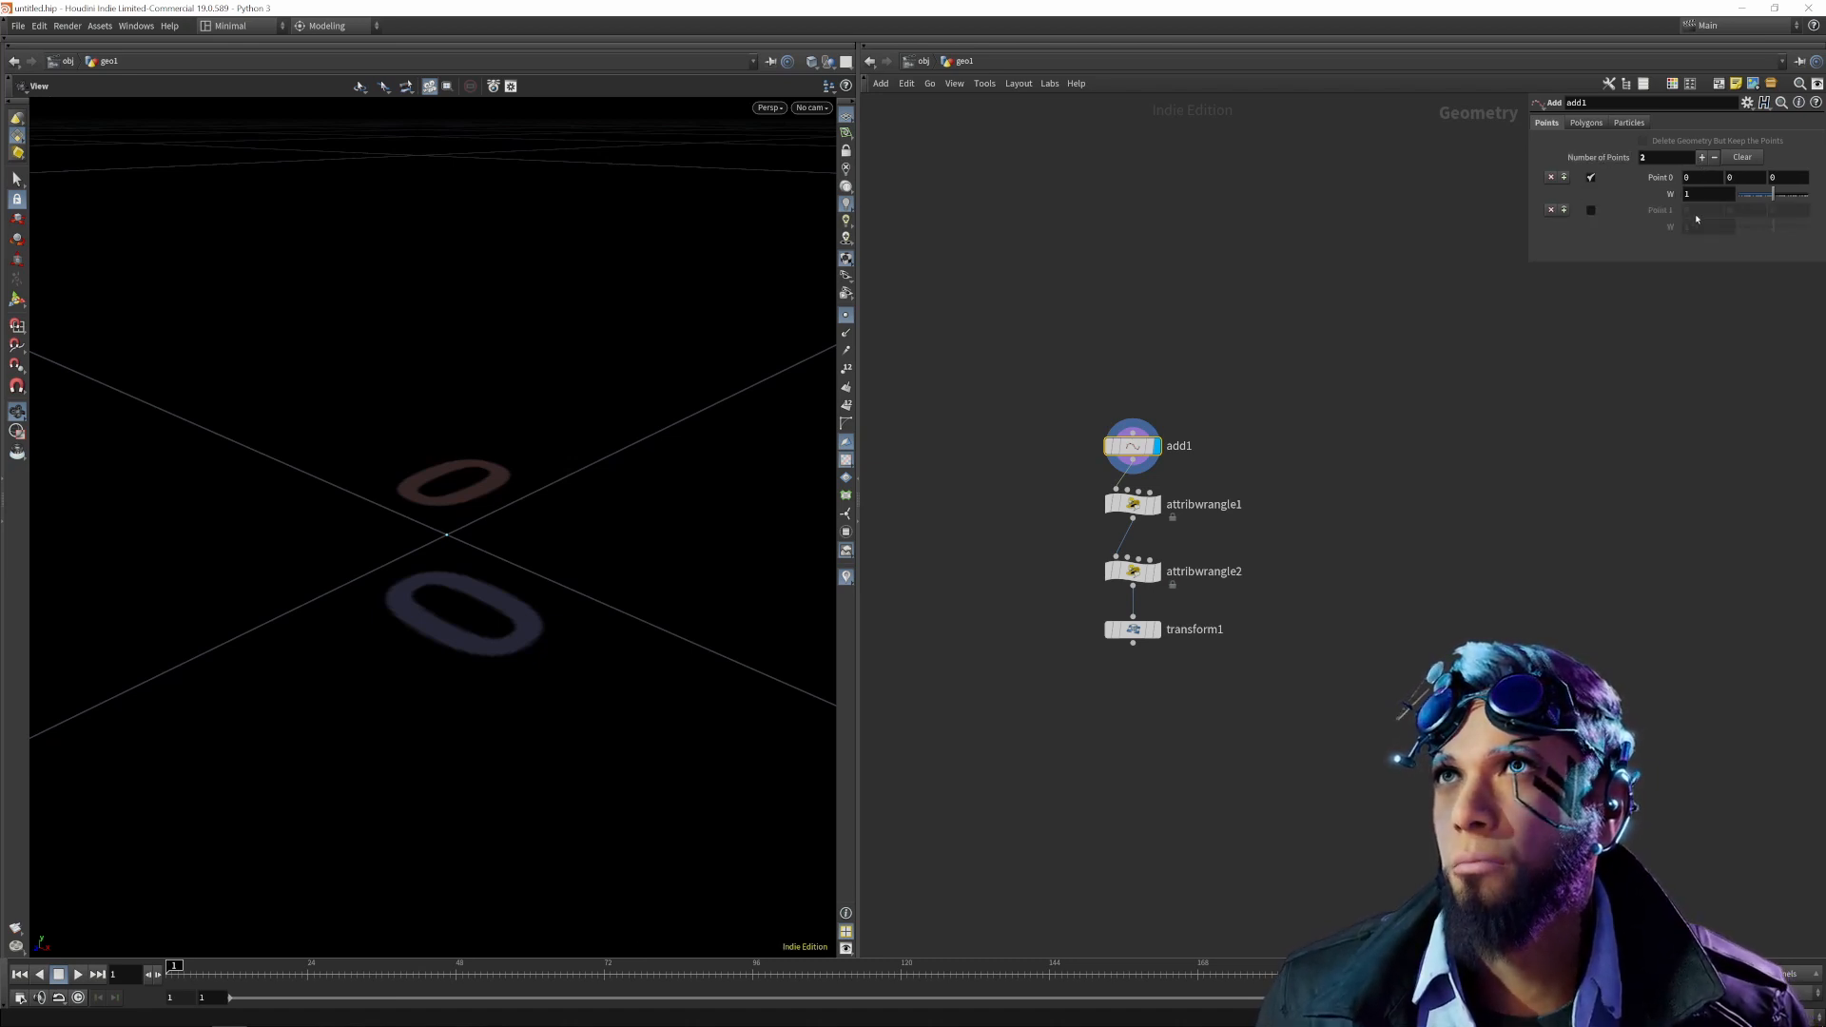
{"action": "left_click", "coordinate": [1591, 210]}
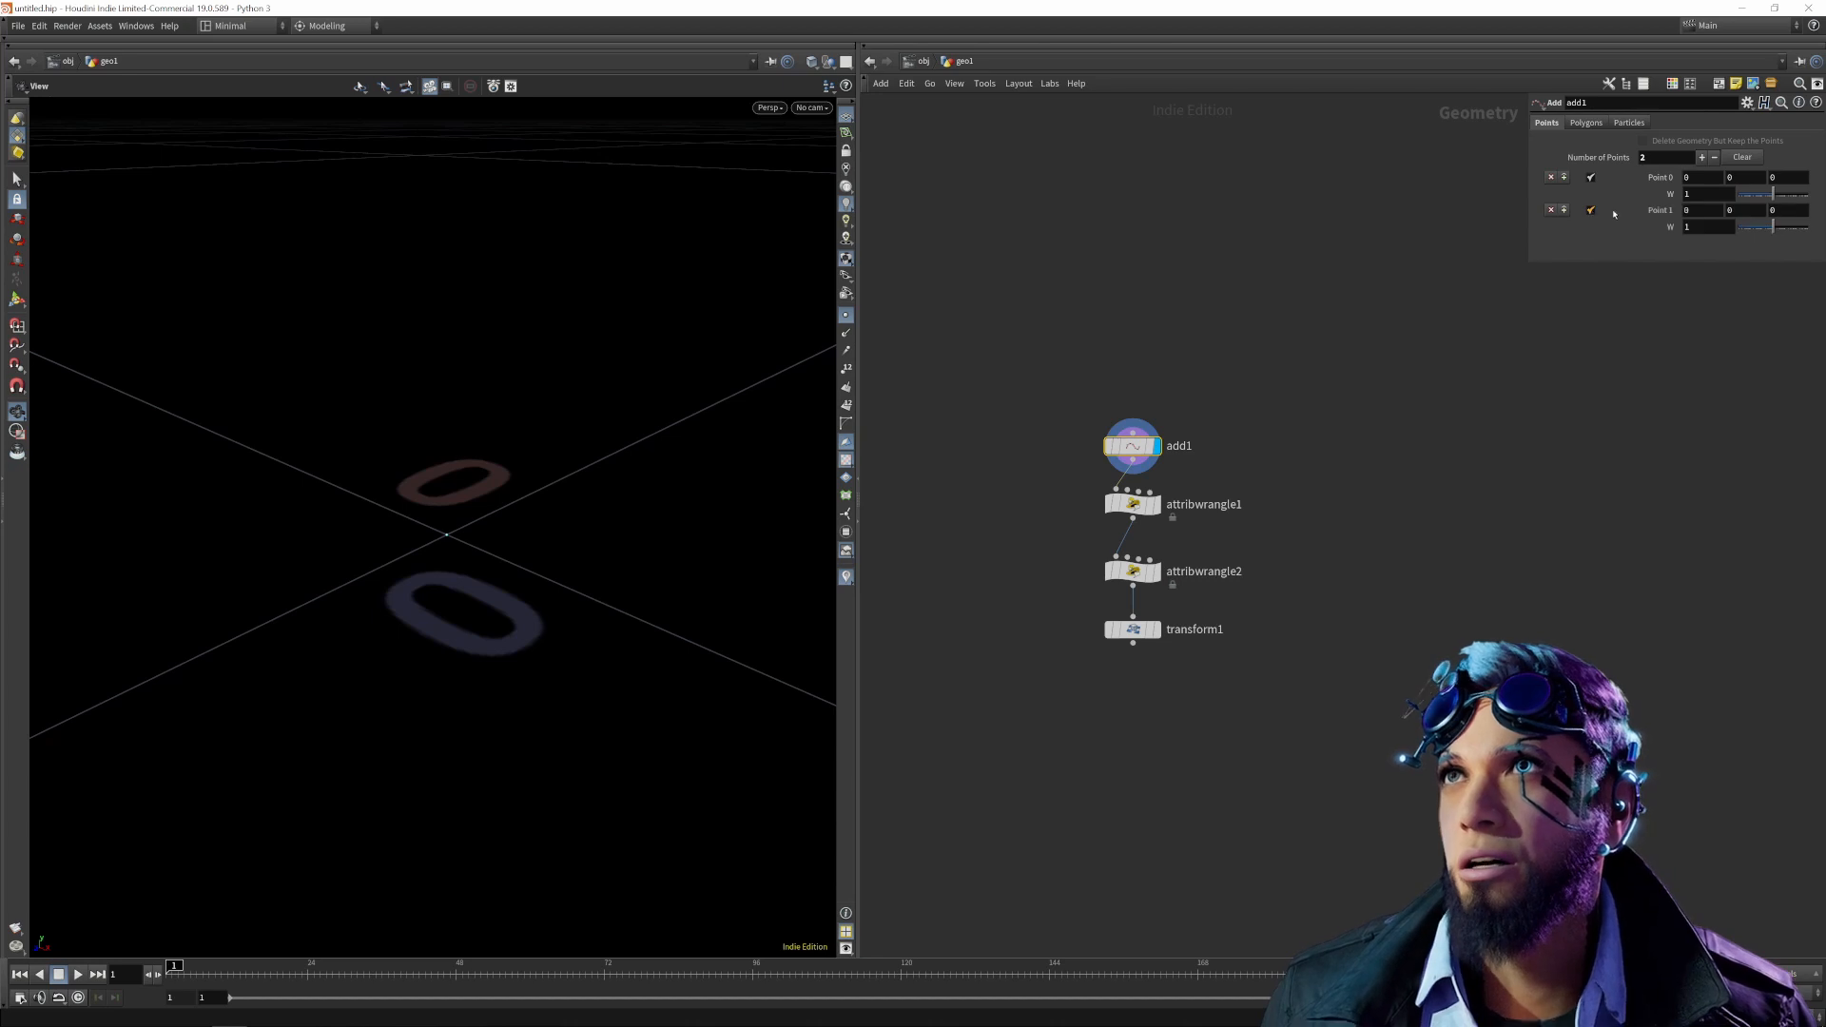
{"action": "left_click", "coordinate": [1709, 210]}
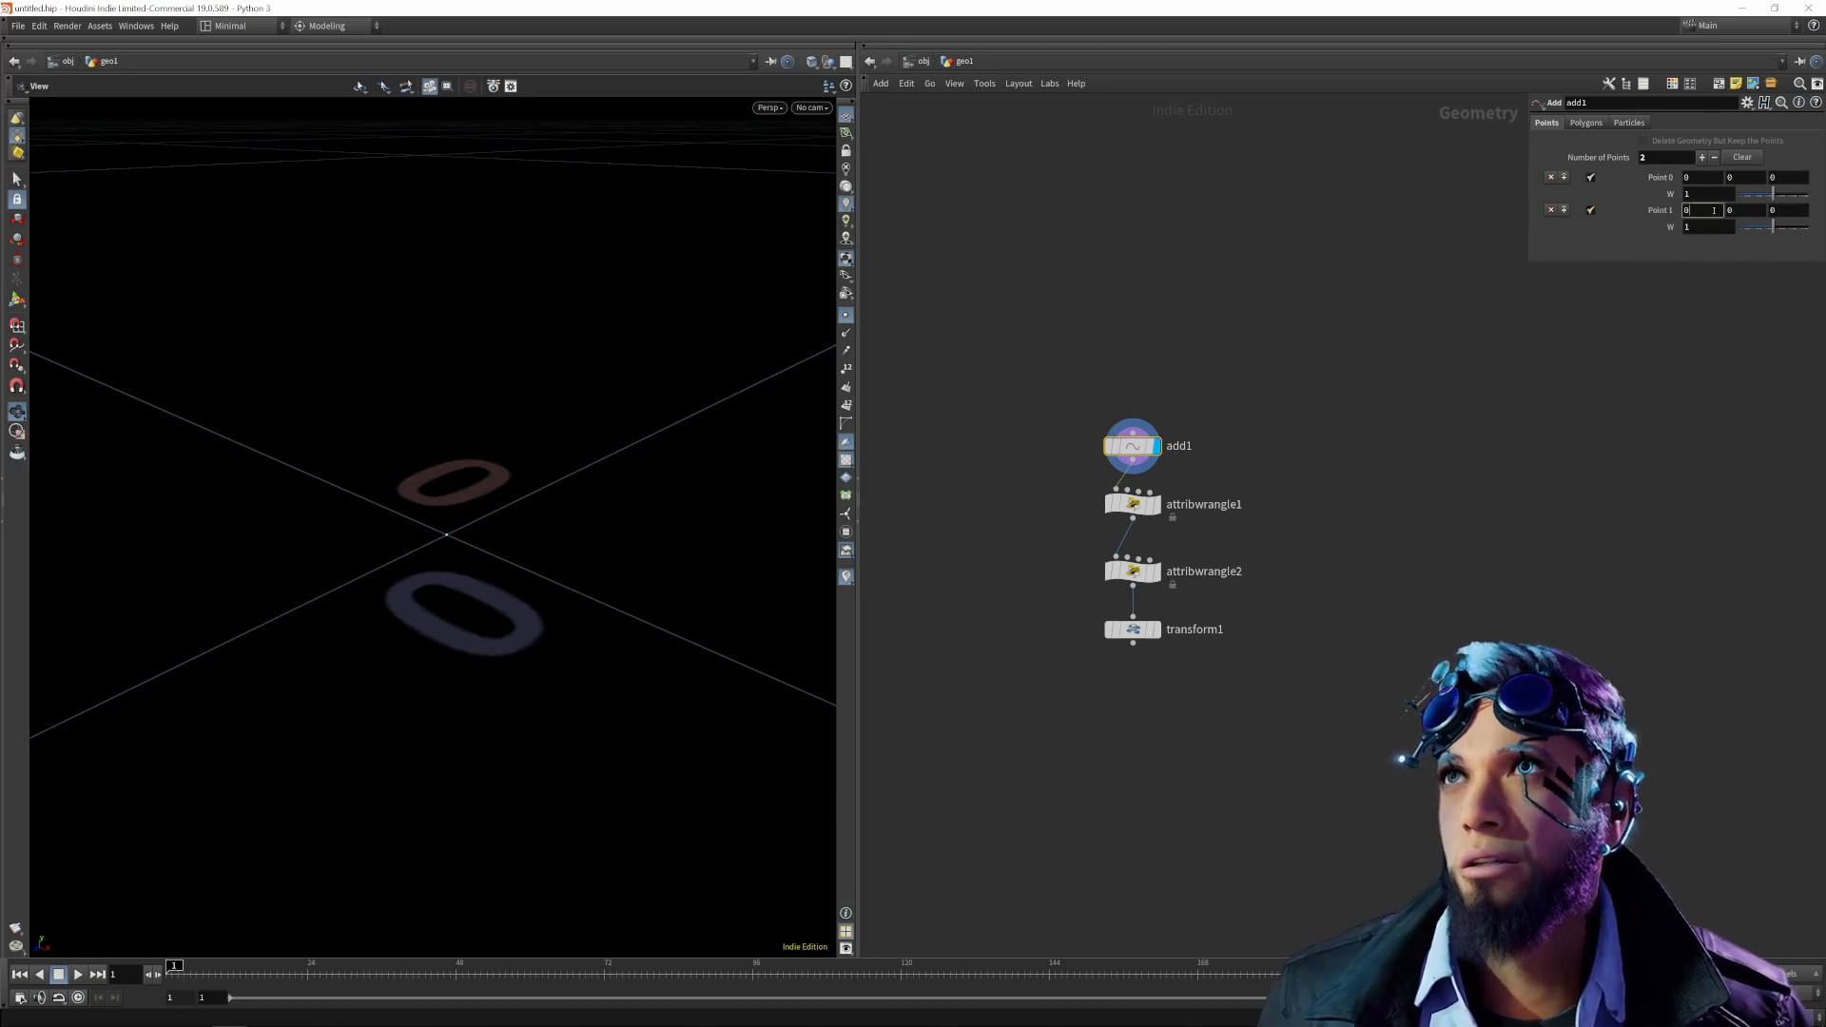
{"action": "key", "text": "Return"}
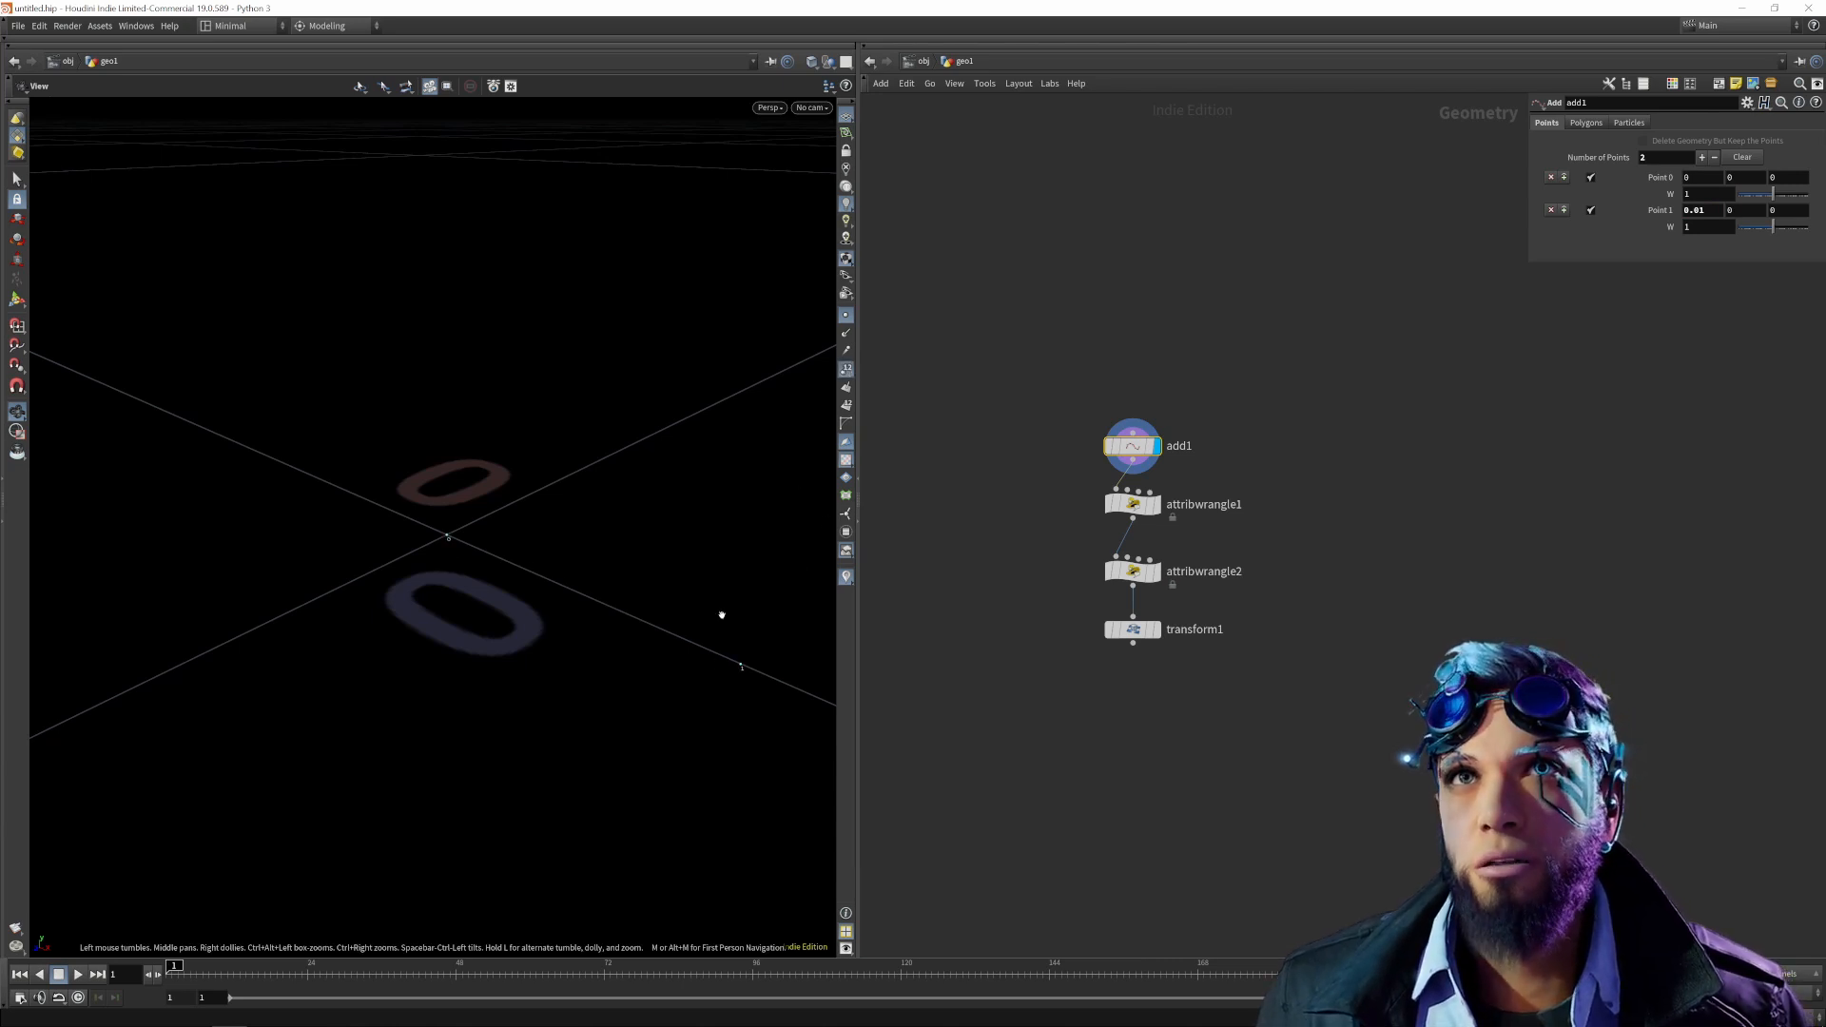
{"action": "middle_click_drag", "start_coordinate": [771, 660], "coordinate": [620, 619]}
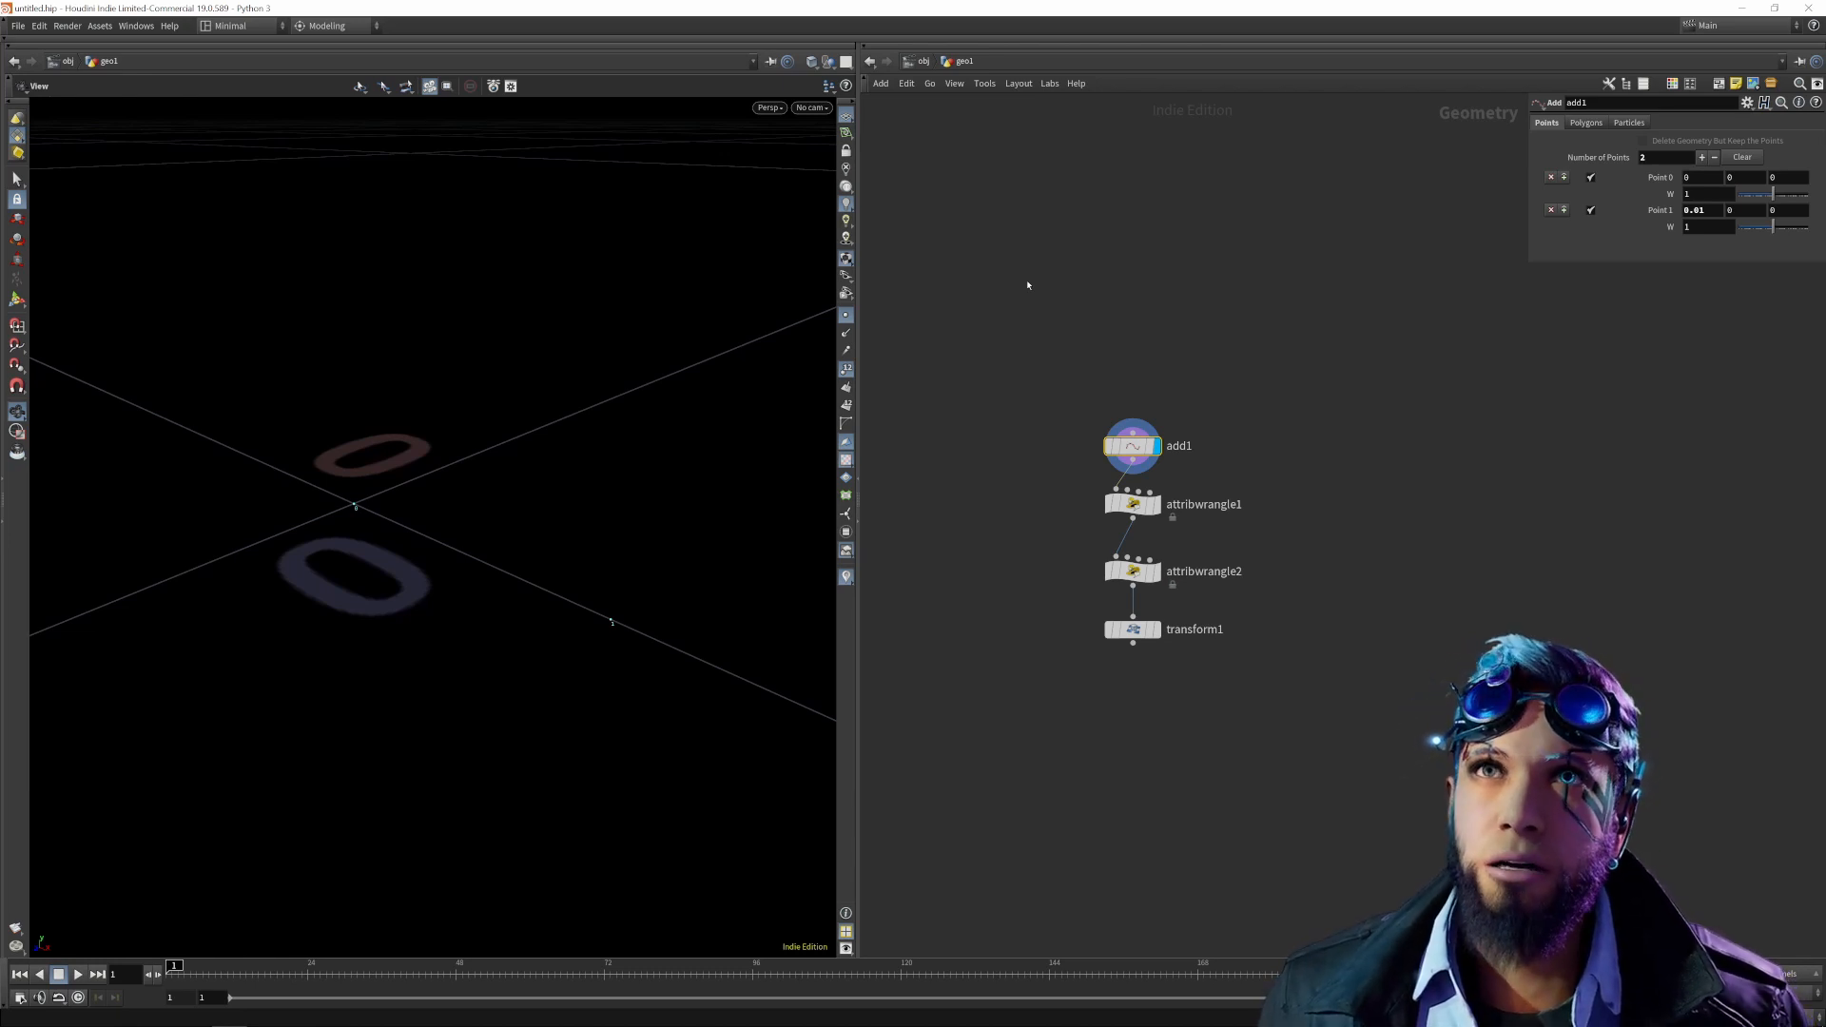
Show attribwrangle2's code, search the web for "vex language reference" and open the SideFX reference at its Structs section.
{"action": "left_click", "coordinate": [1132, 572]}
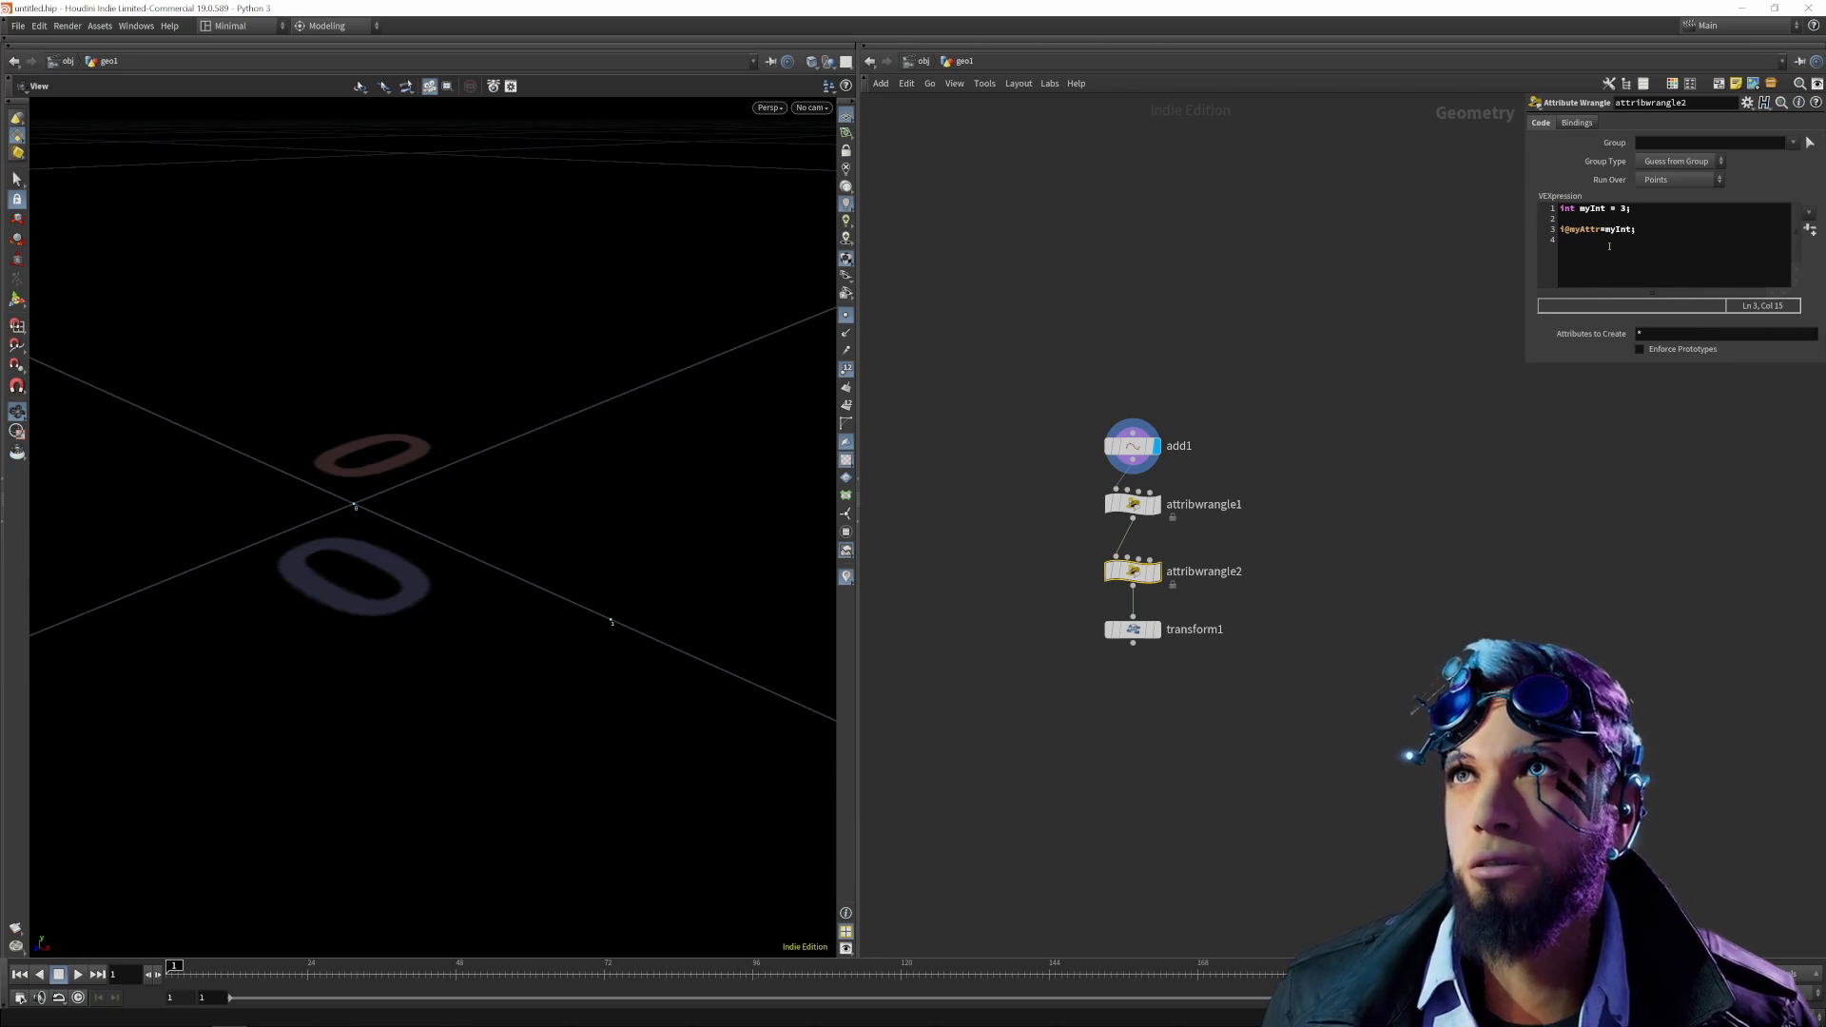
{"action": "key", "text": "alt+Tab"}
{"action": "type", "text": "vex"}
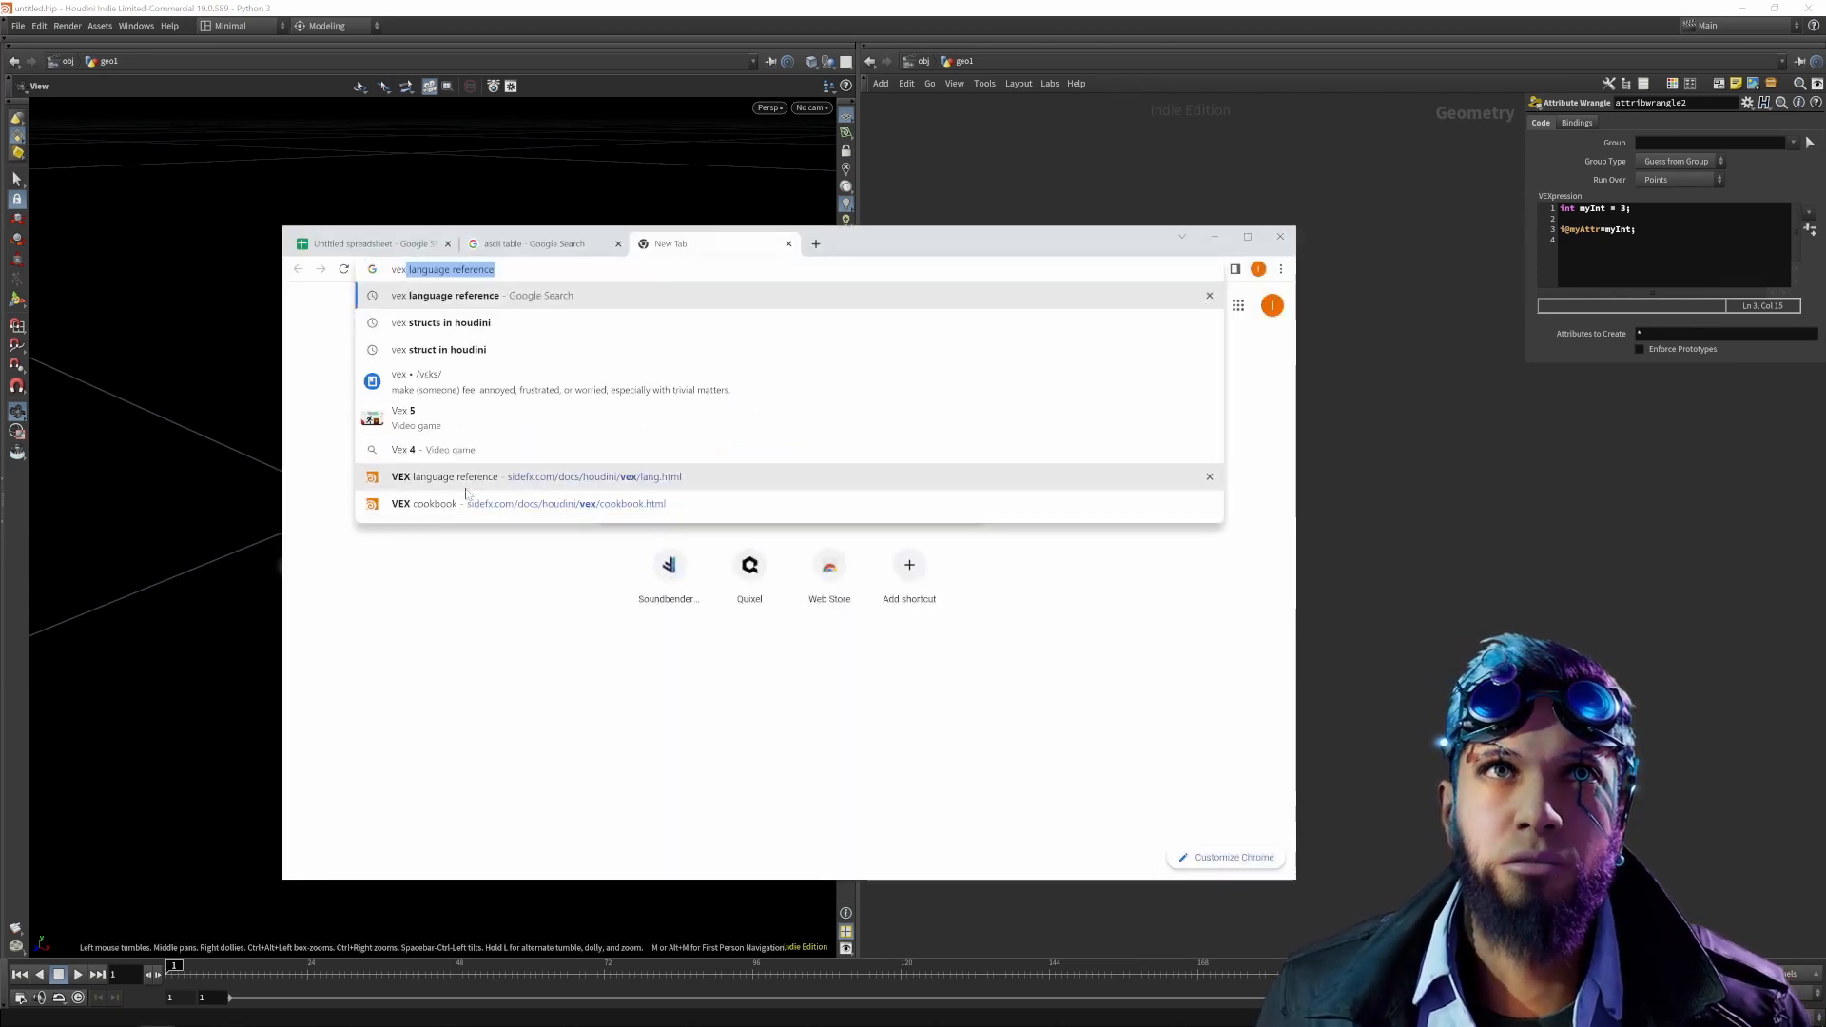
{"action": "key", "text": "Return"}
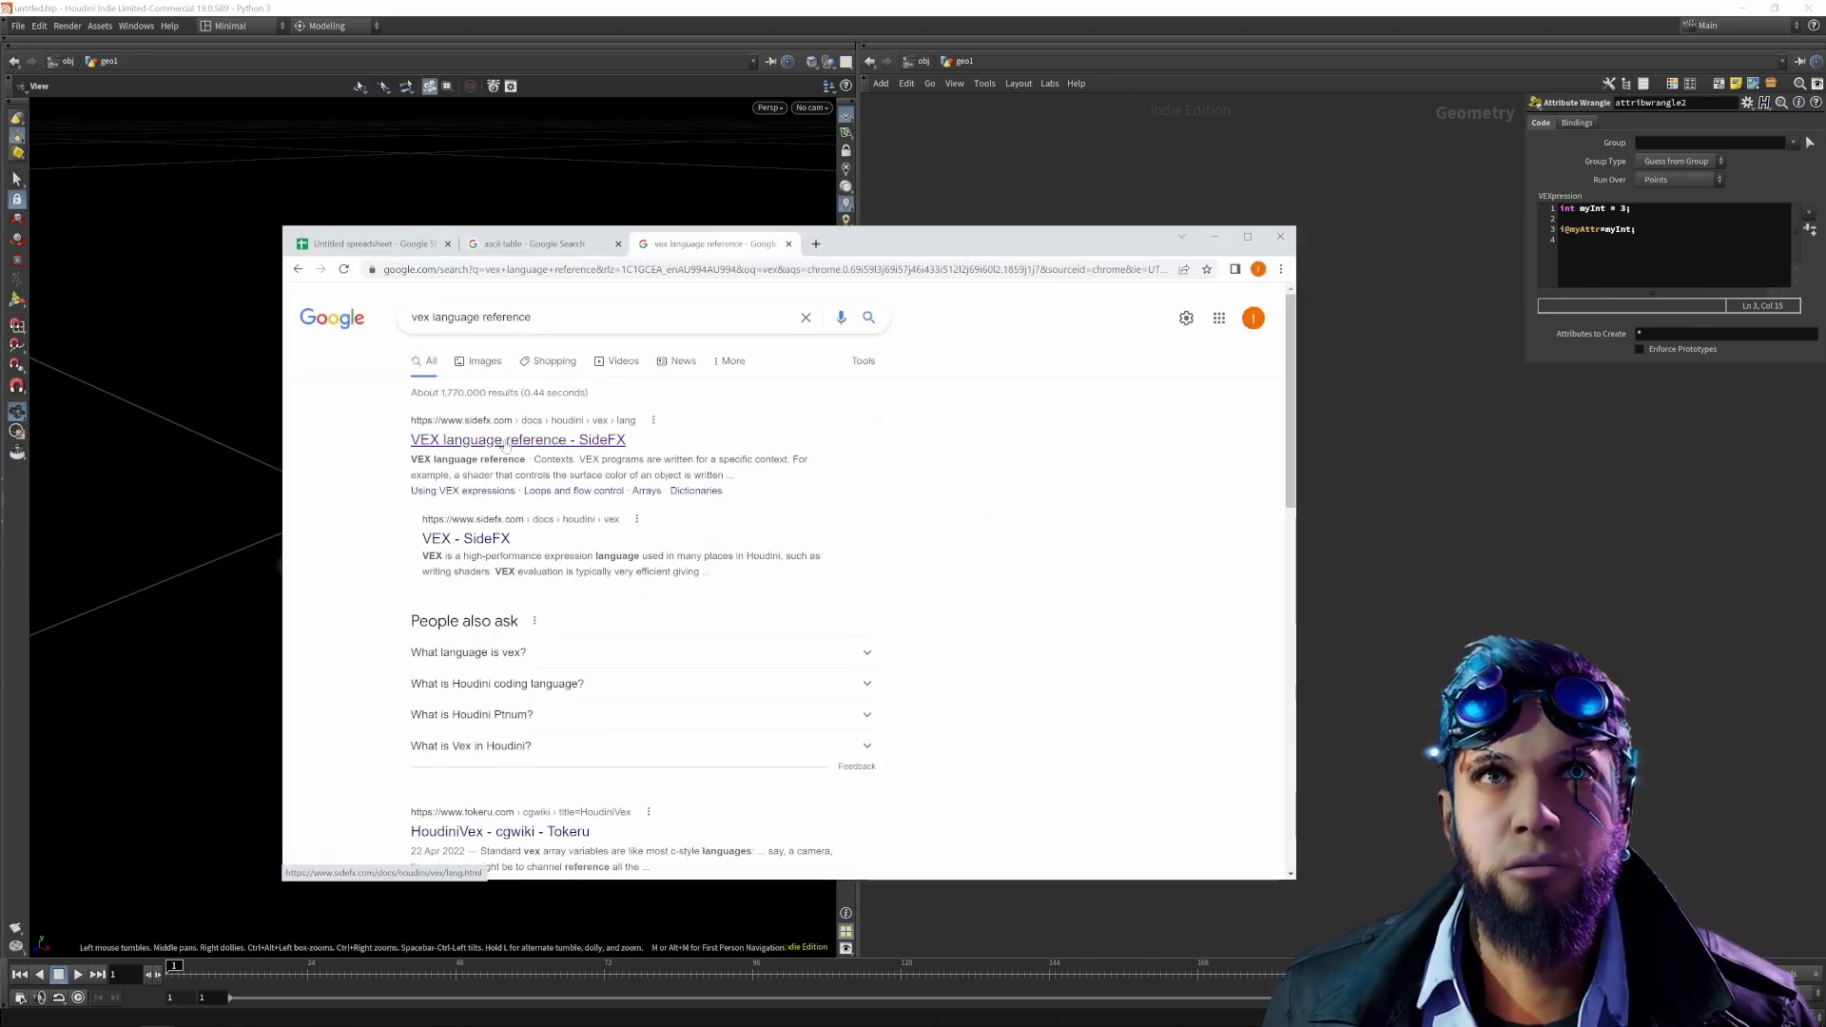
{"action": "left_click", "coordinate": [504, 443]}
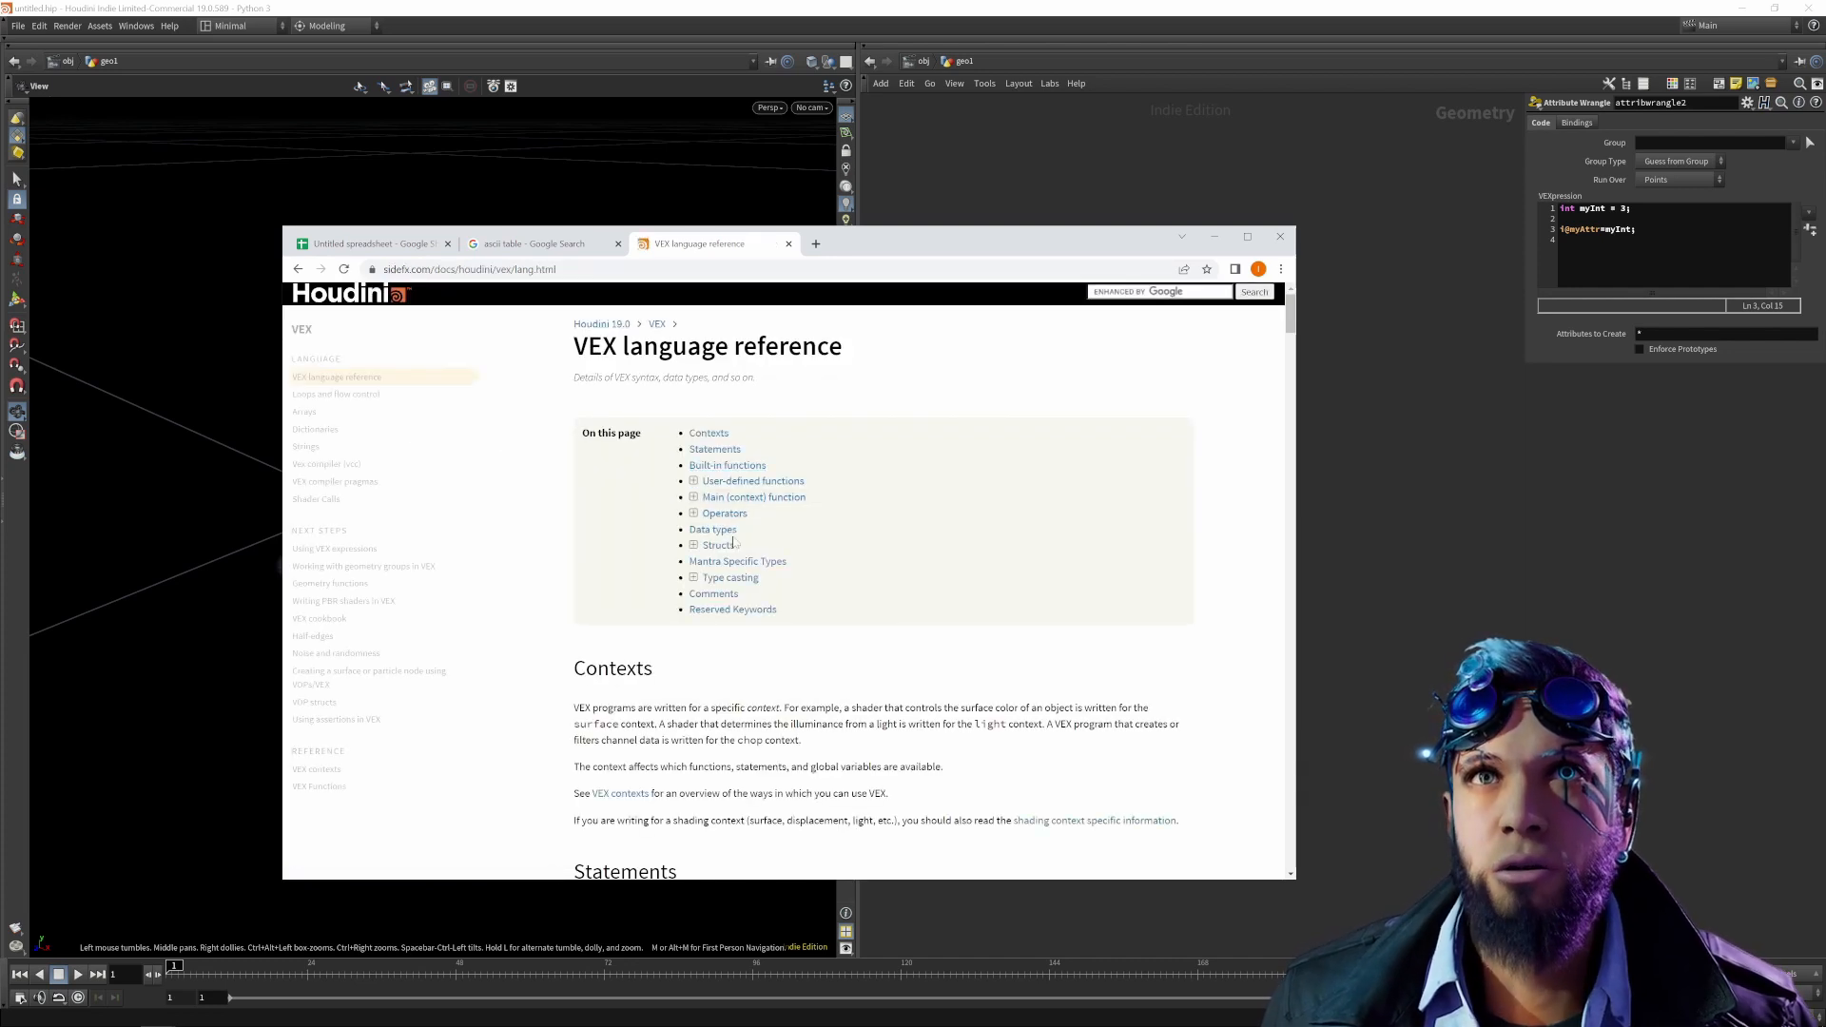
{"action": "left_click", "coordinate": [720, 545]}
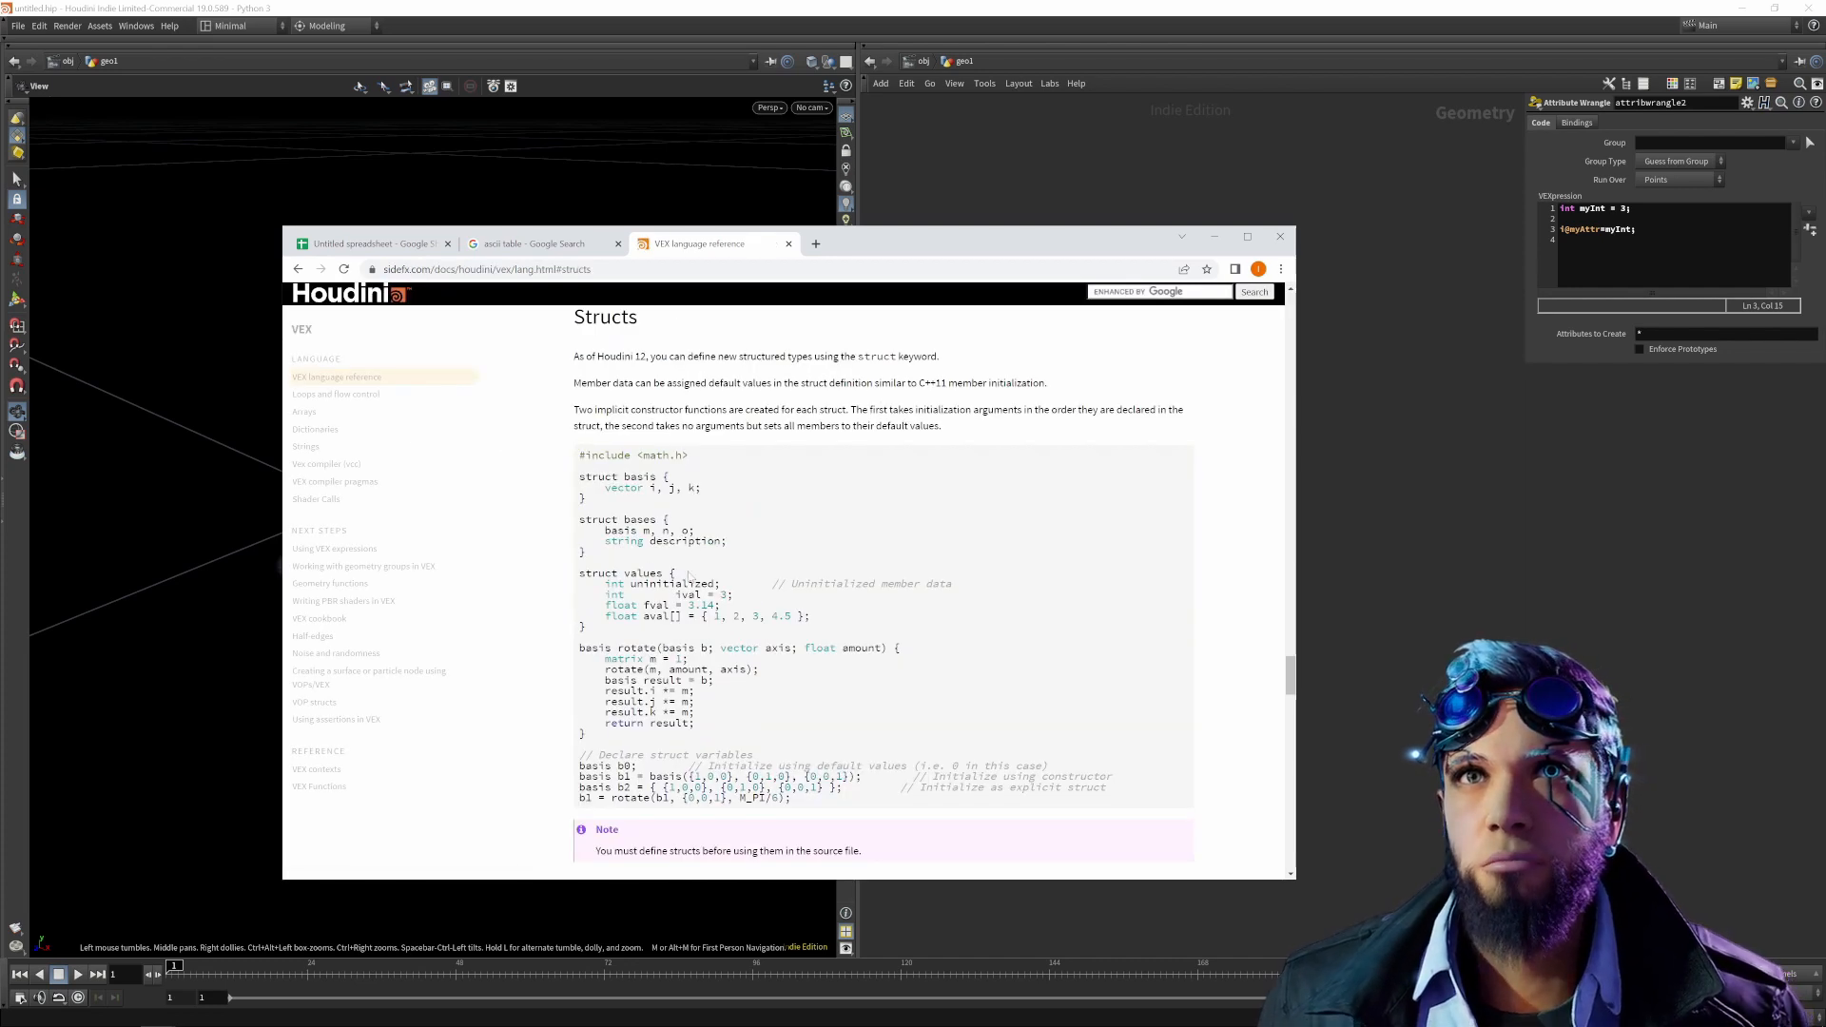
Examine the bases and basis struct definitions in the Structs example, highlighting their string and vector members.
{"action": "left_click_drag", "start_coordinate": [578, 517], "coordinate": [640, 555]}
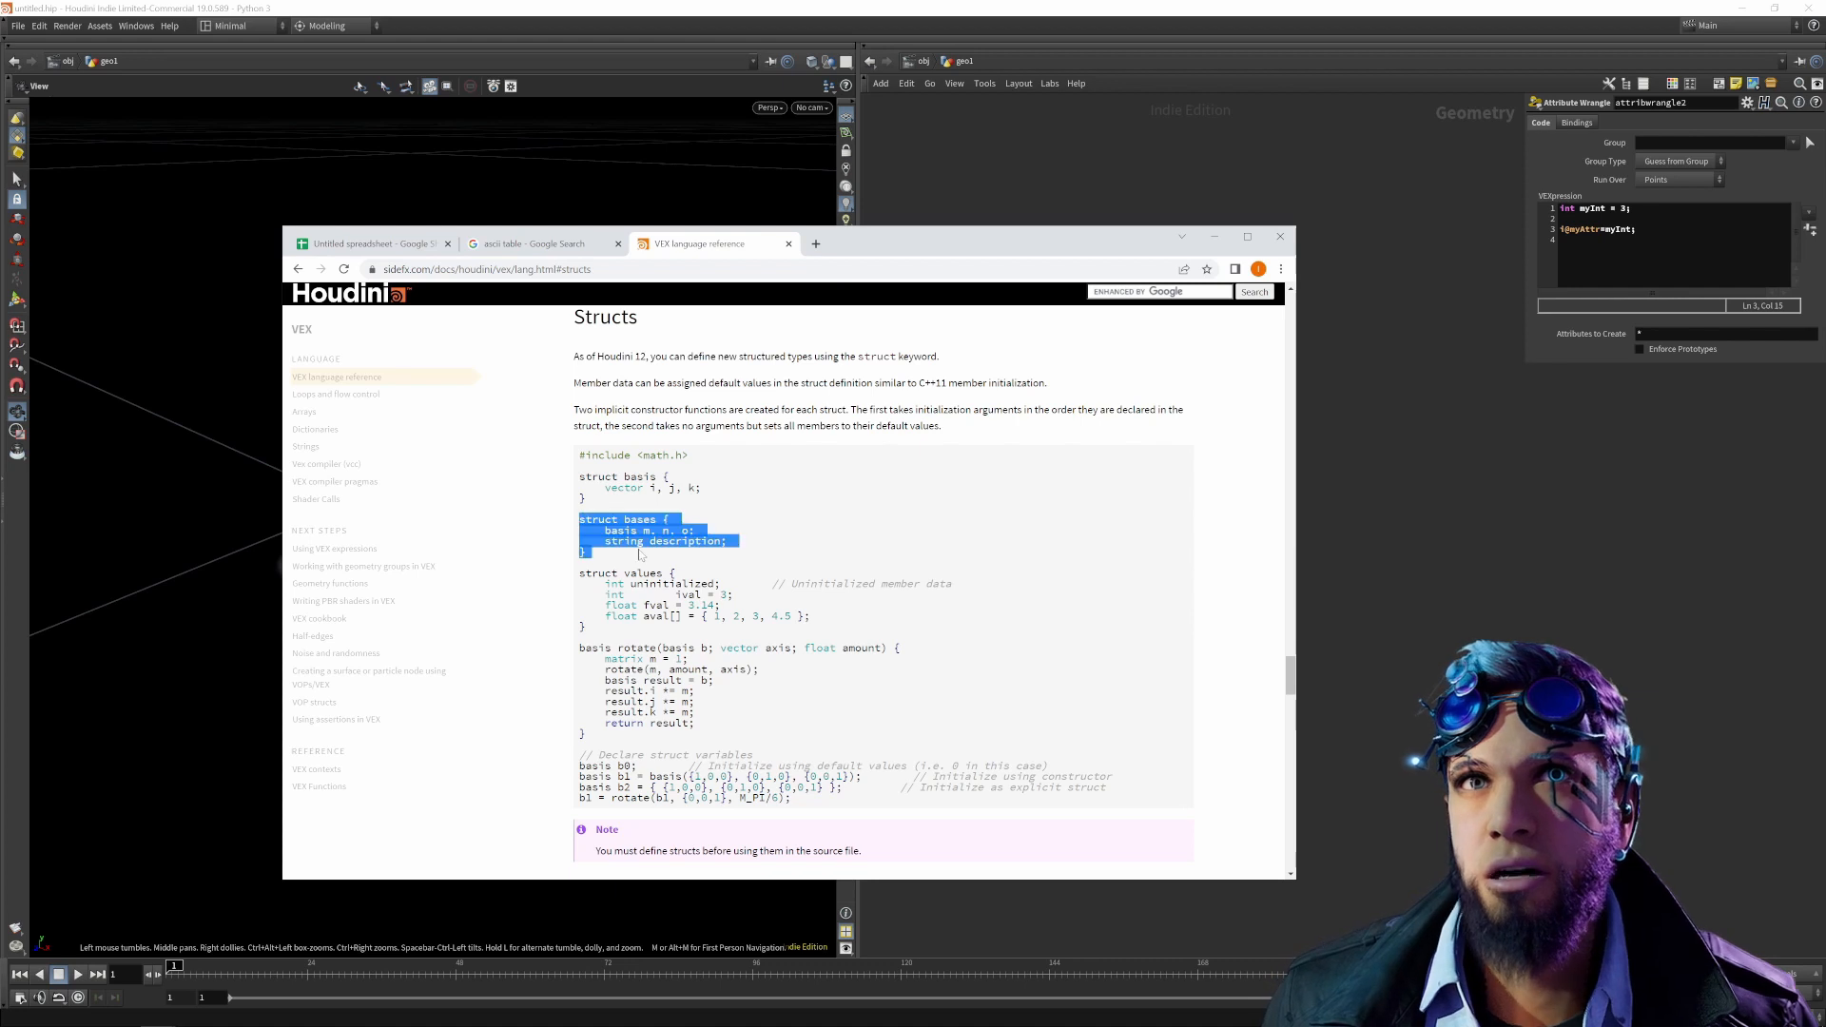
{"action": "left_click", "coordinate": [648, 557]}
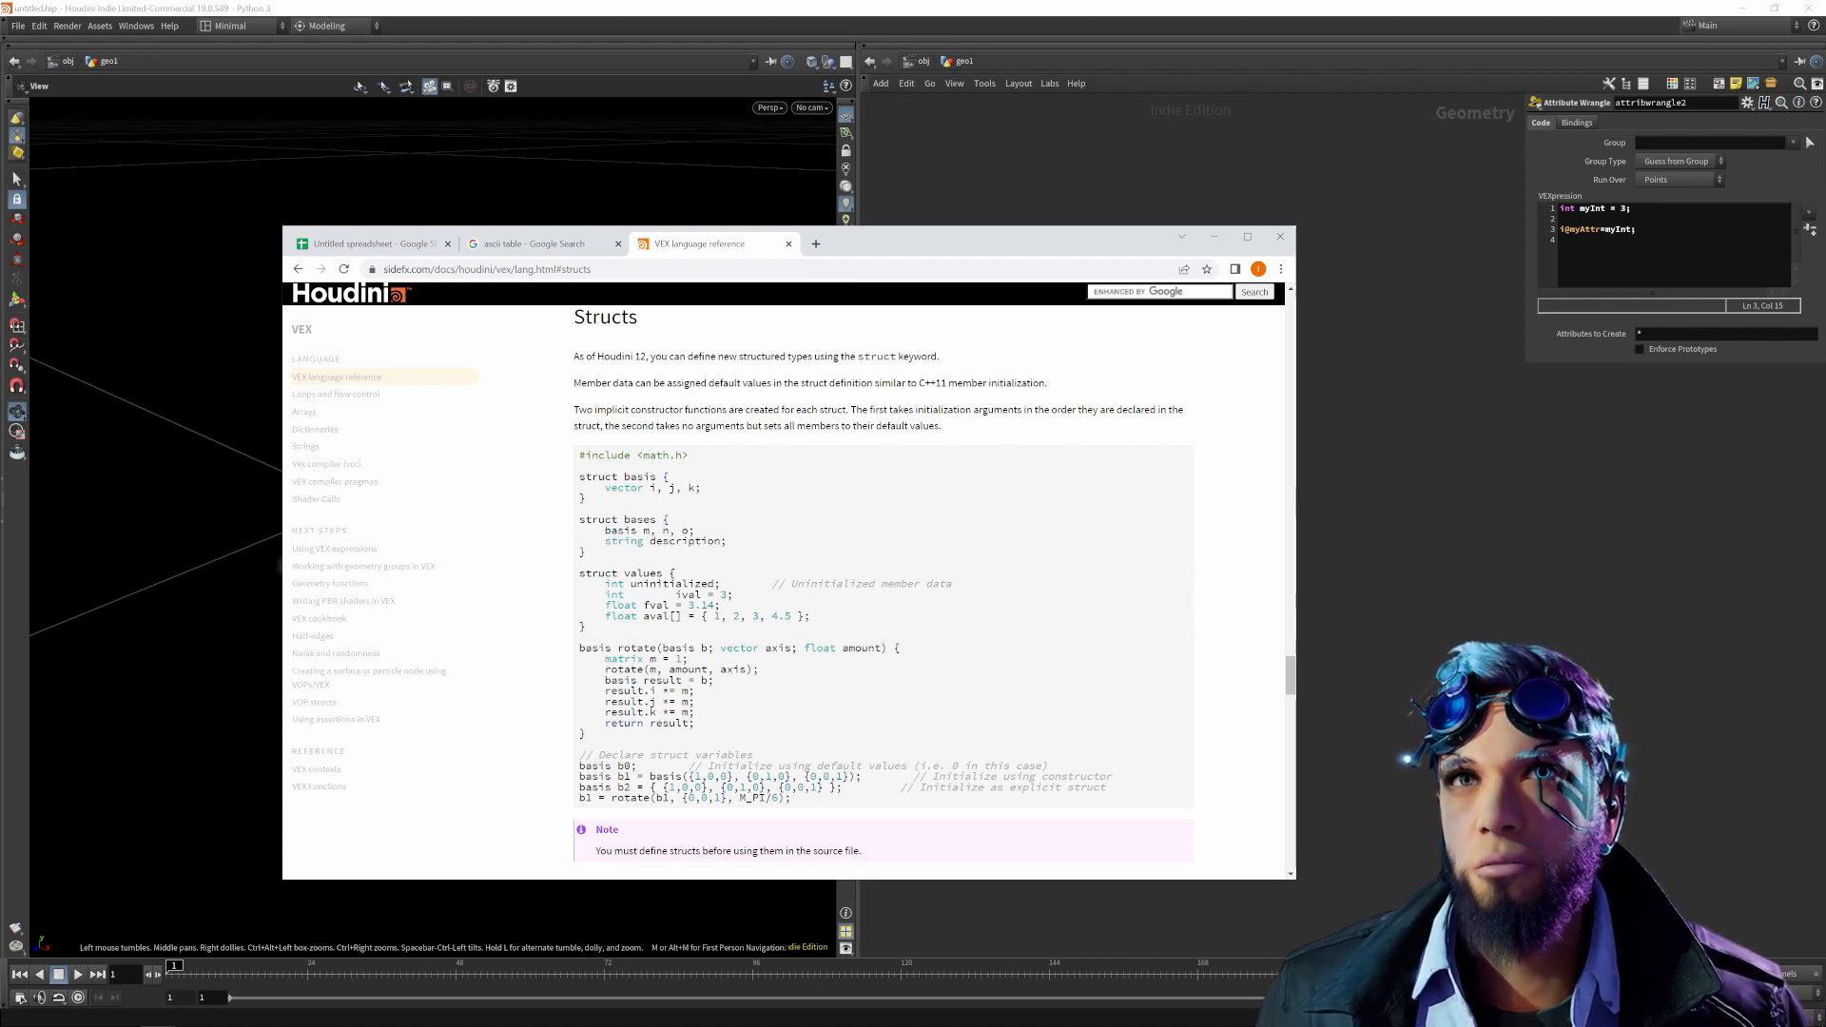
{"action": "left_click_drag", "start_coordinate": [605, 540], "coordinate": [727, 540]}
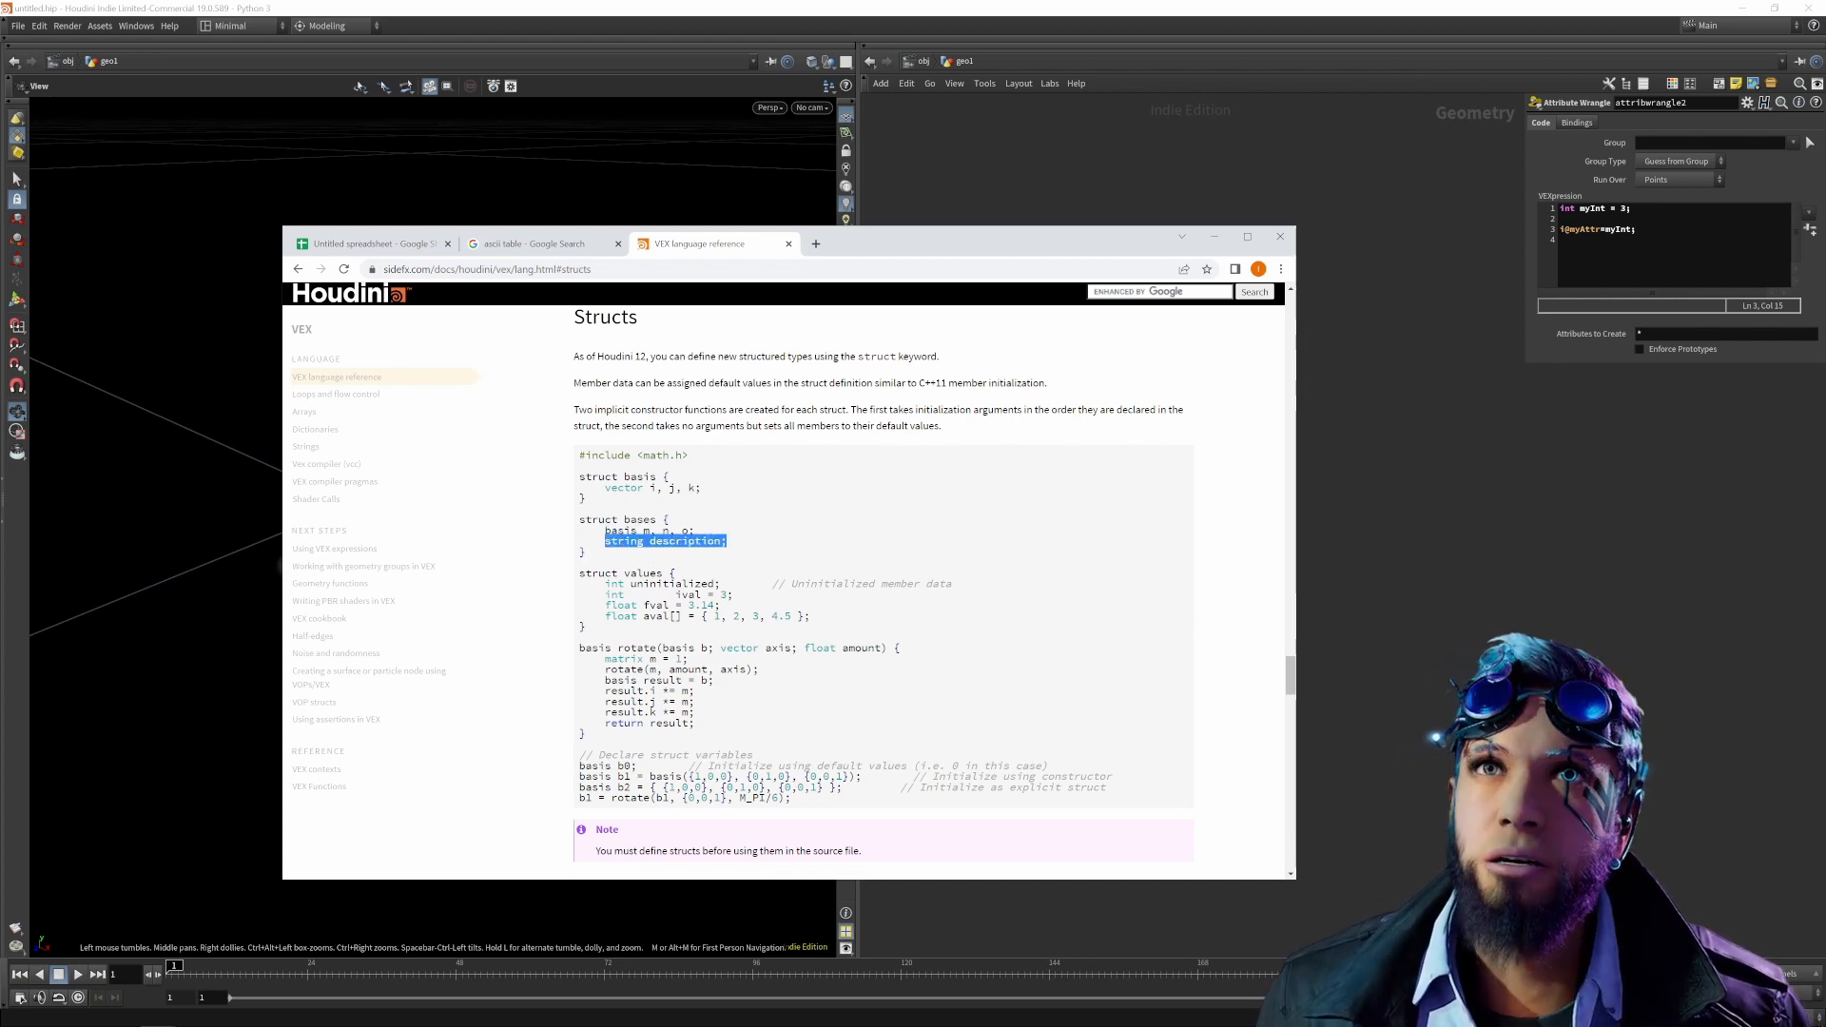
{"action": "left_click_drag", "start_coordinate": [605, 487], "coordinate": [720, 498]}
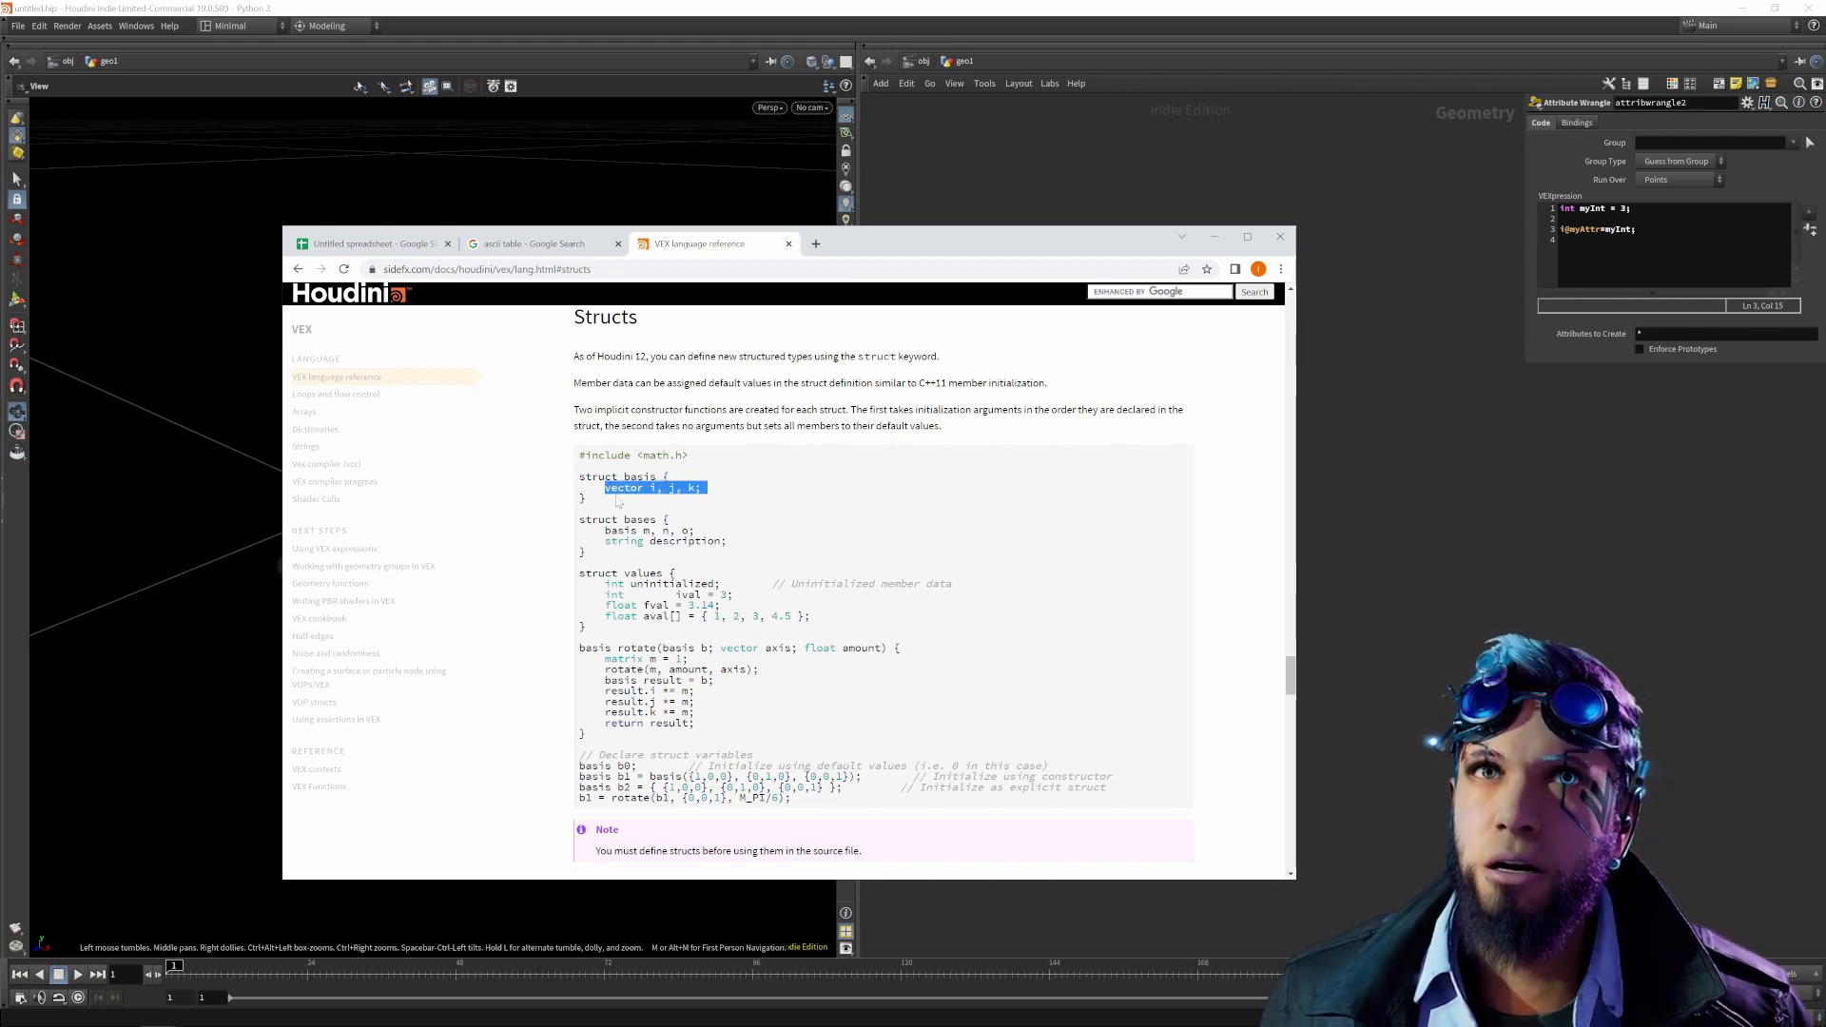
{"action": "left_click", "coordinate": [673, 513]}
Review the Data types table of the VEX reference and highlight the array entry.
{"action": "scroll", "coordinate": [674, 514], "scroll_direction": "up", "scroll_amount": 5}
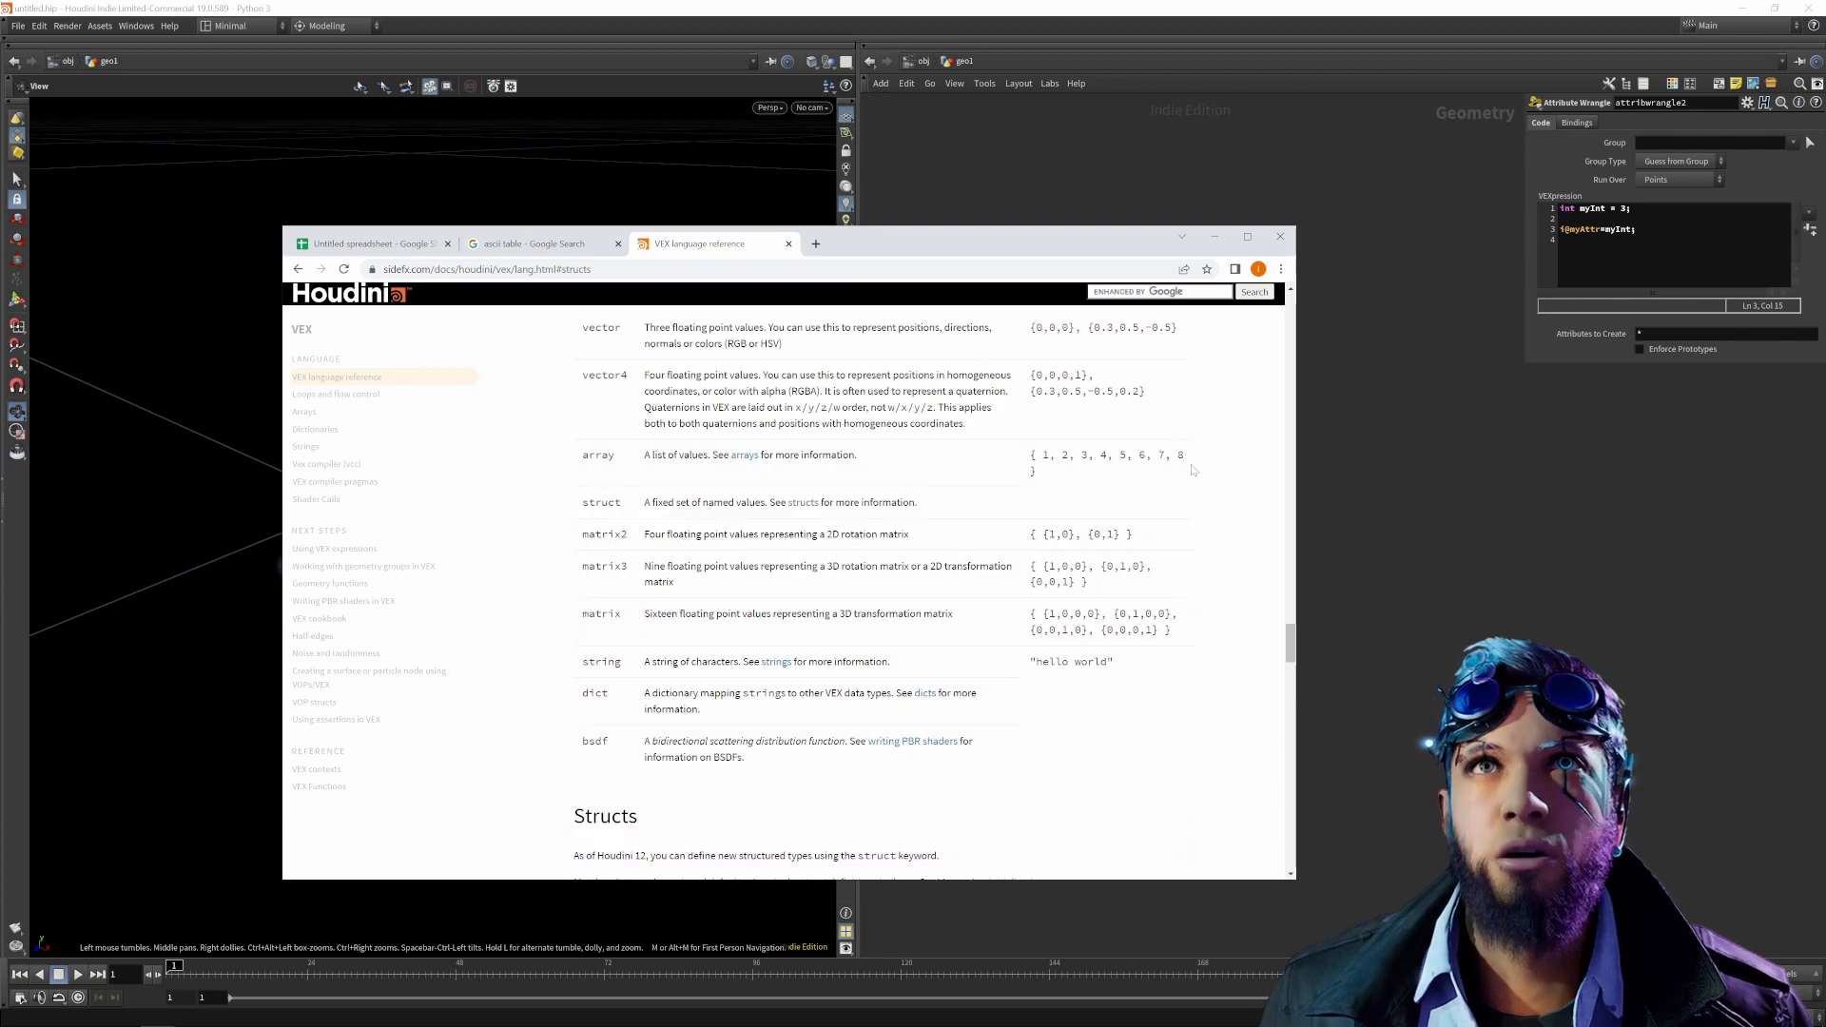
{"action": "scroll", "coordinate": [1213, 640], "scroll_direction": "up", "scroll_amount": 6}
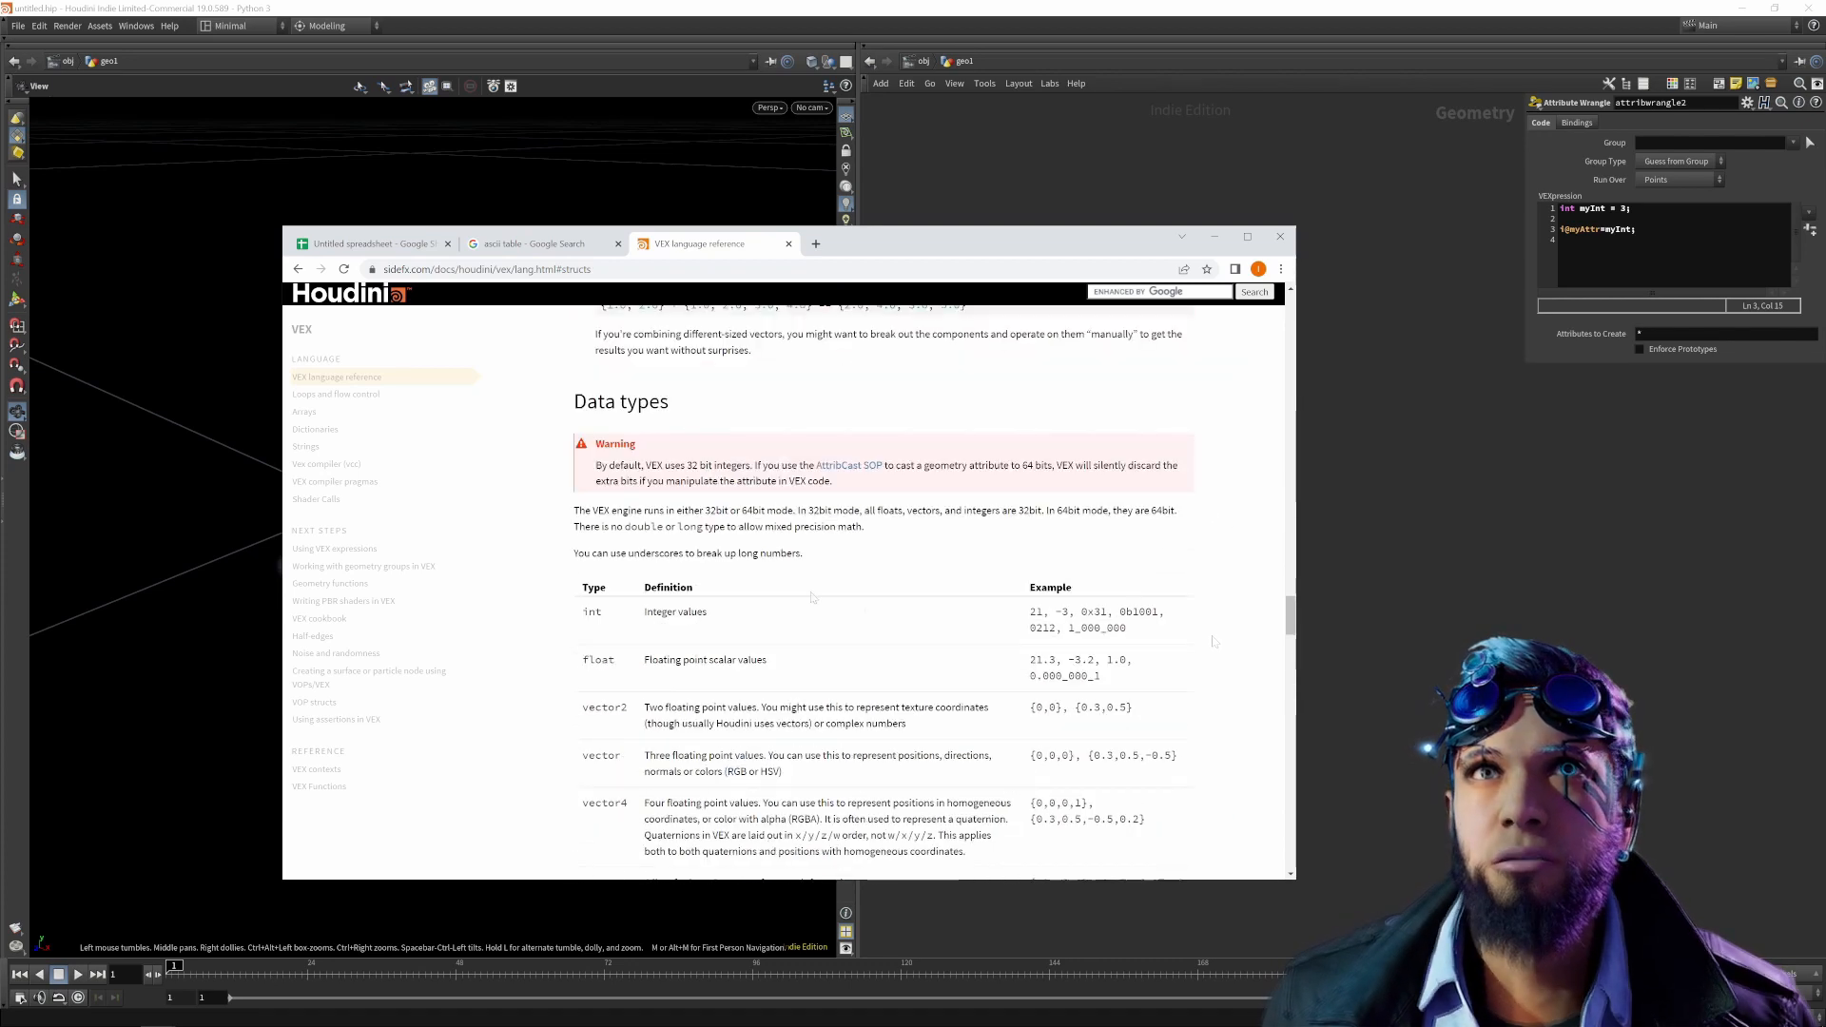
{"action": "scroll", "coordinate": [684, 604], "scroll_direction": "down", "scroll_amount": 2}
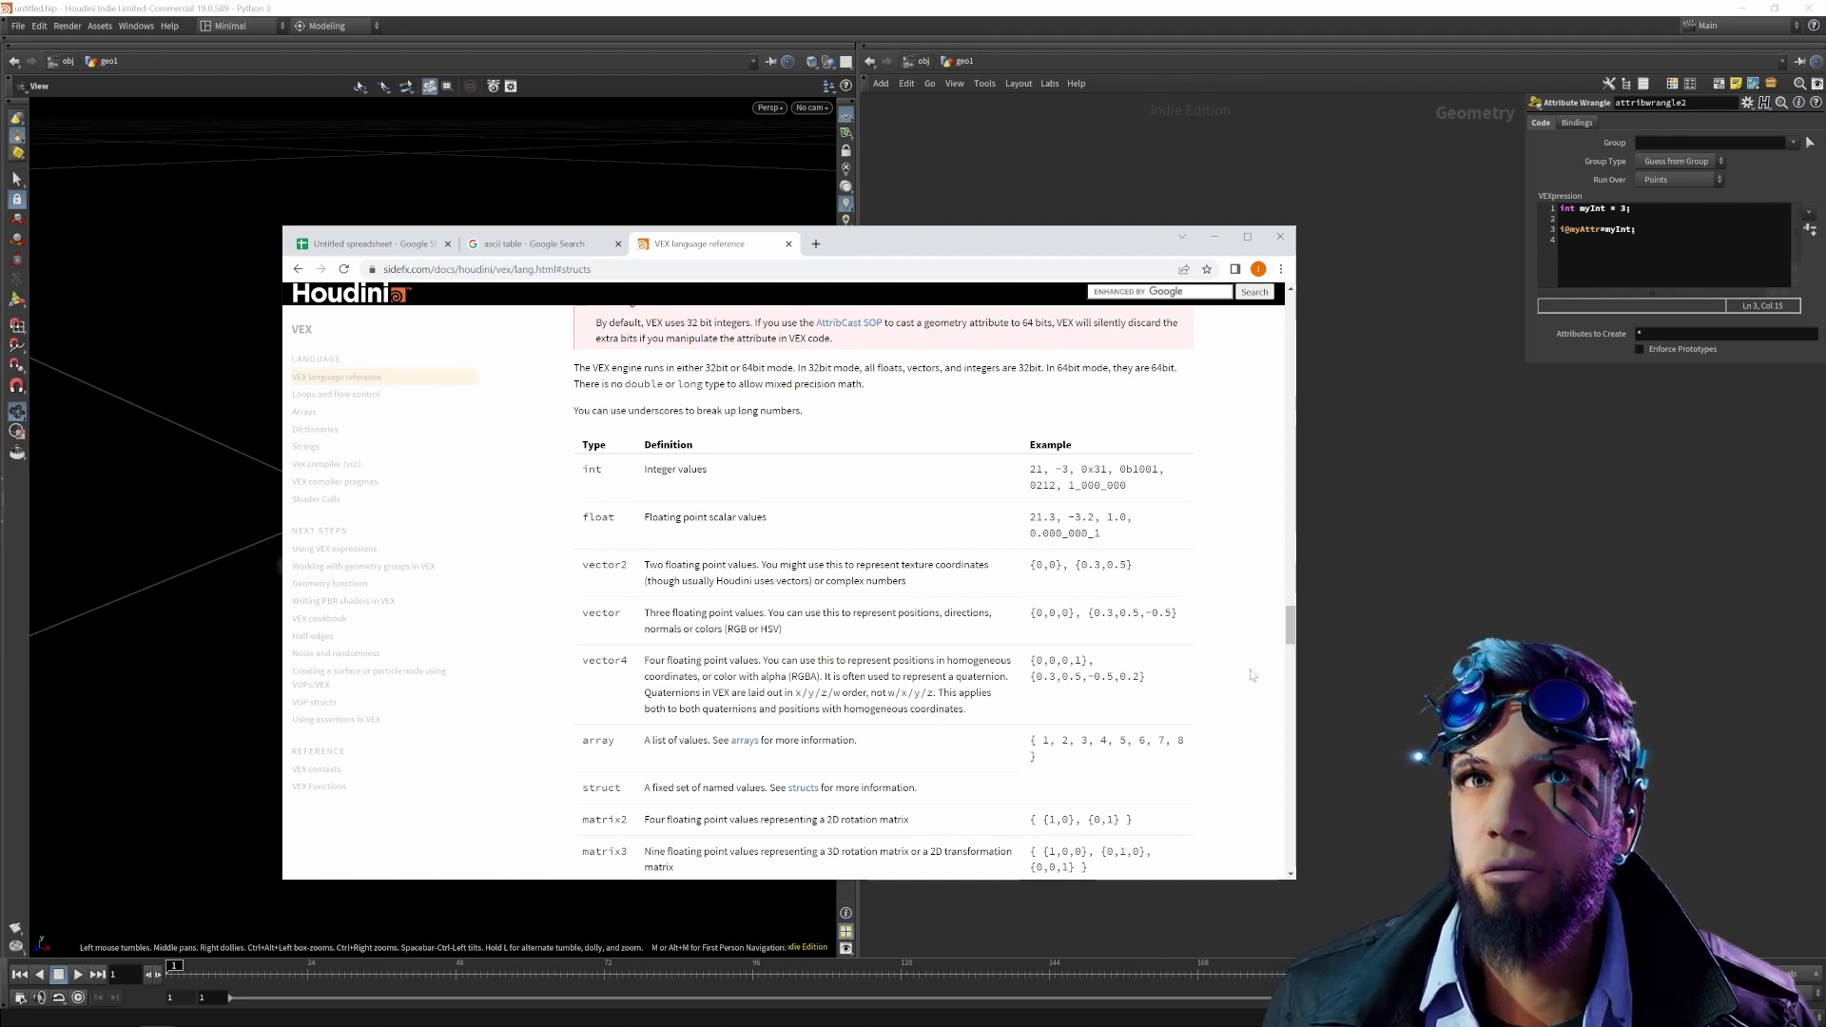
{"action": "left_click_drag", "start_coordinate": [594, 741], "coordinate": [621, 741]}
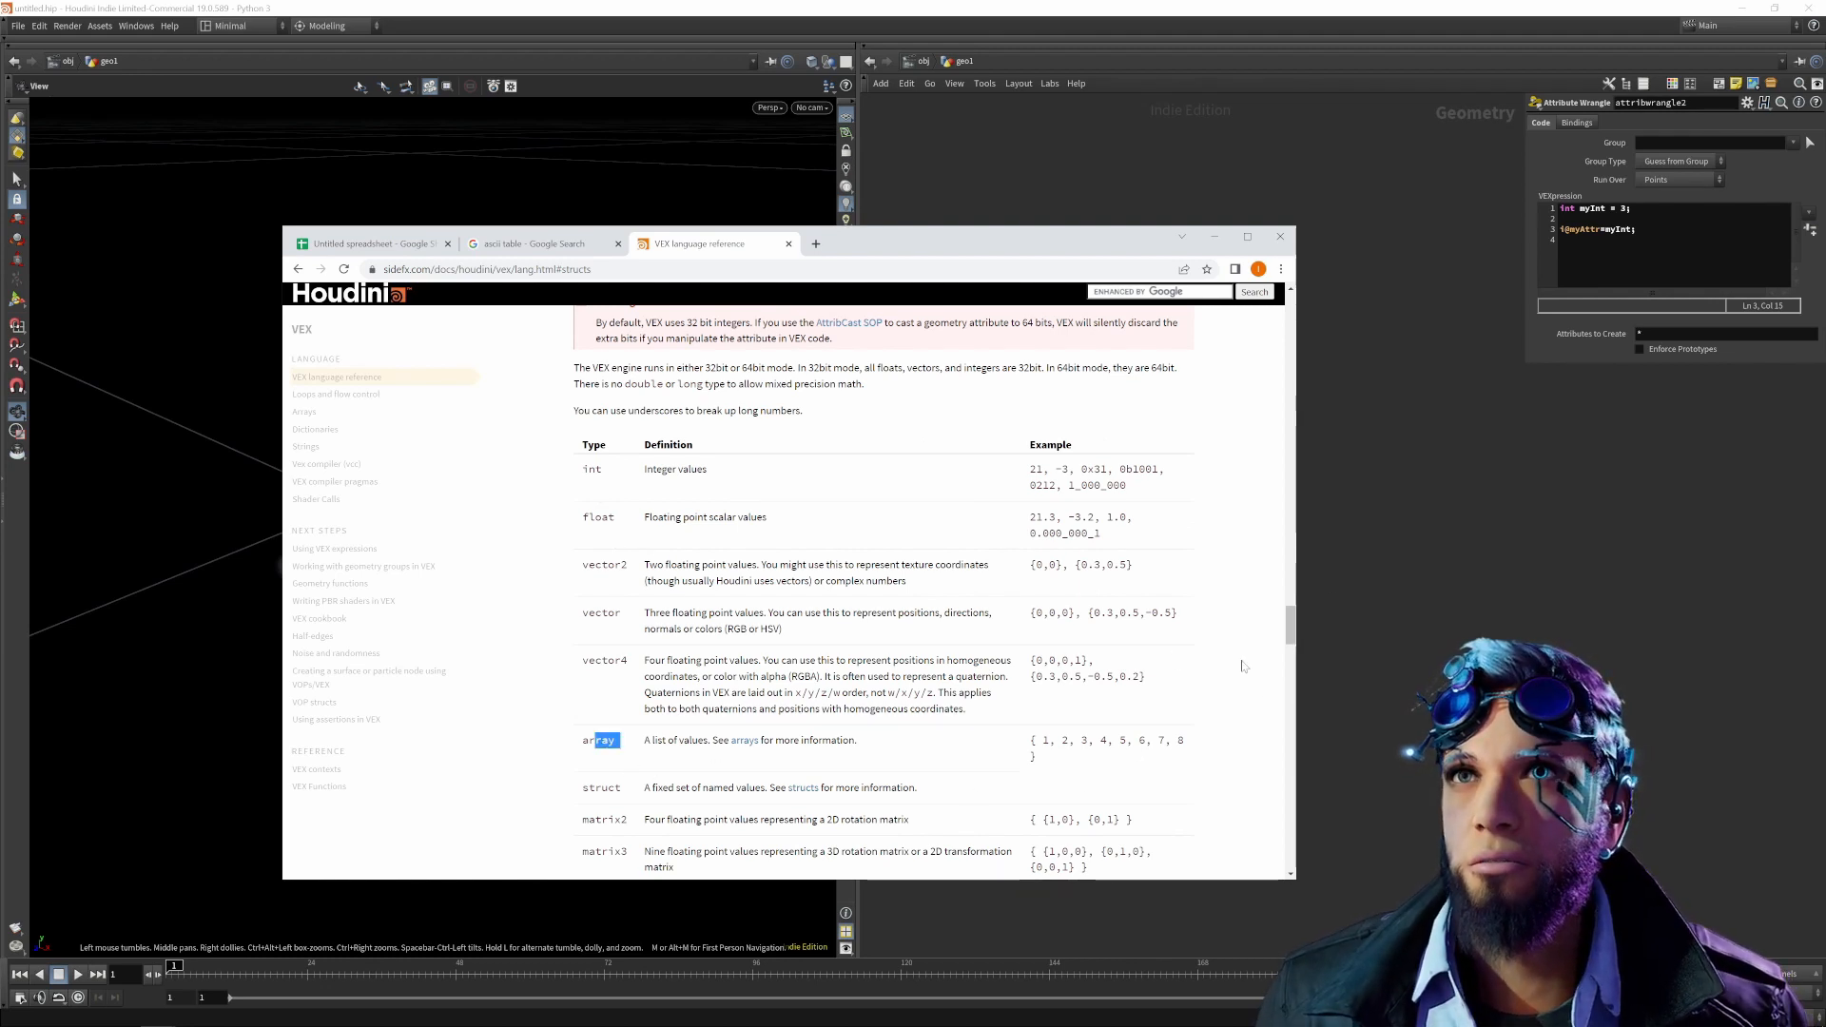
Open the VEX Arrays documentation, read through the Declaring array types section and minimize the browser window.
{"action": "left_click", "coordinate": [745, 740]}
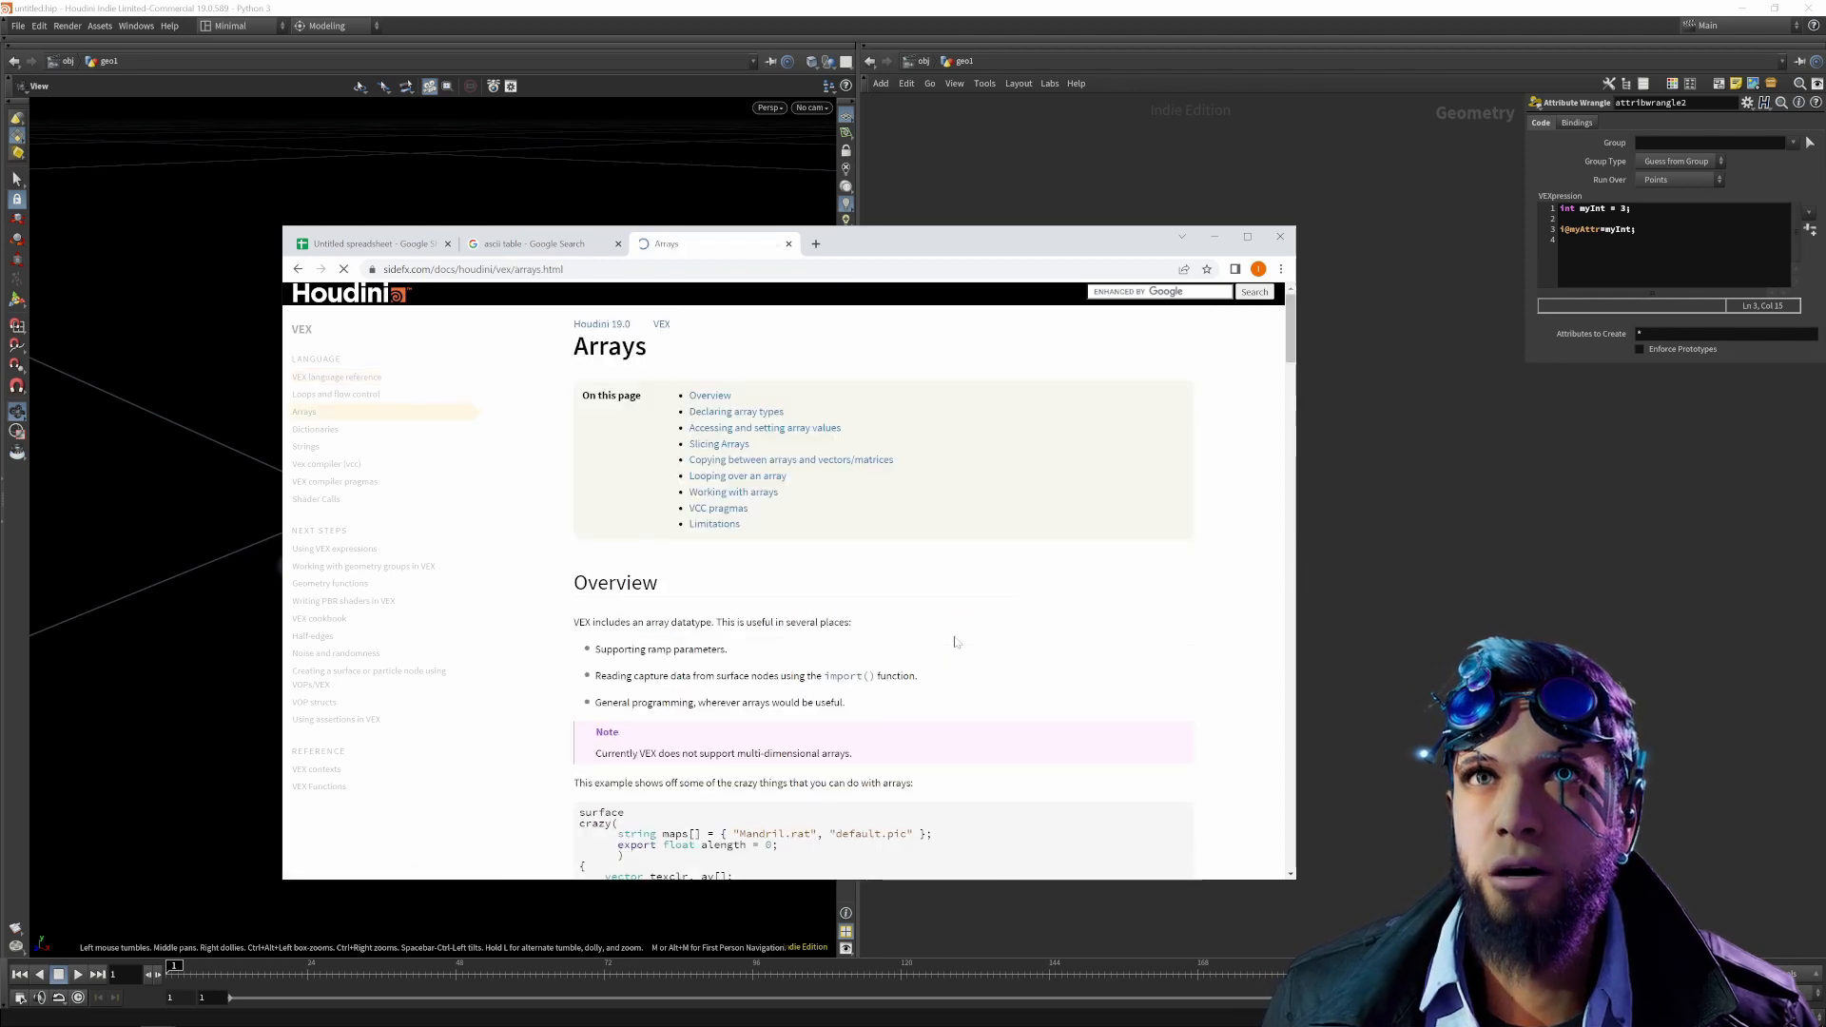
{"action": "scroll", "coordinate": [956, 642], "scroll_direction": "down", "scroll_amount": 3}
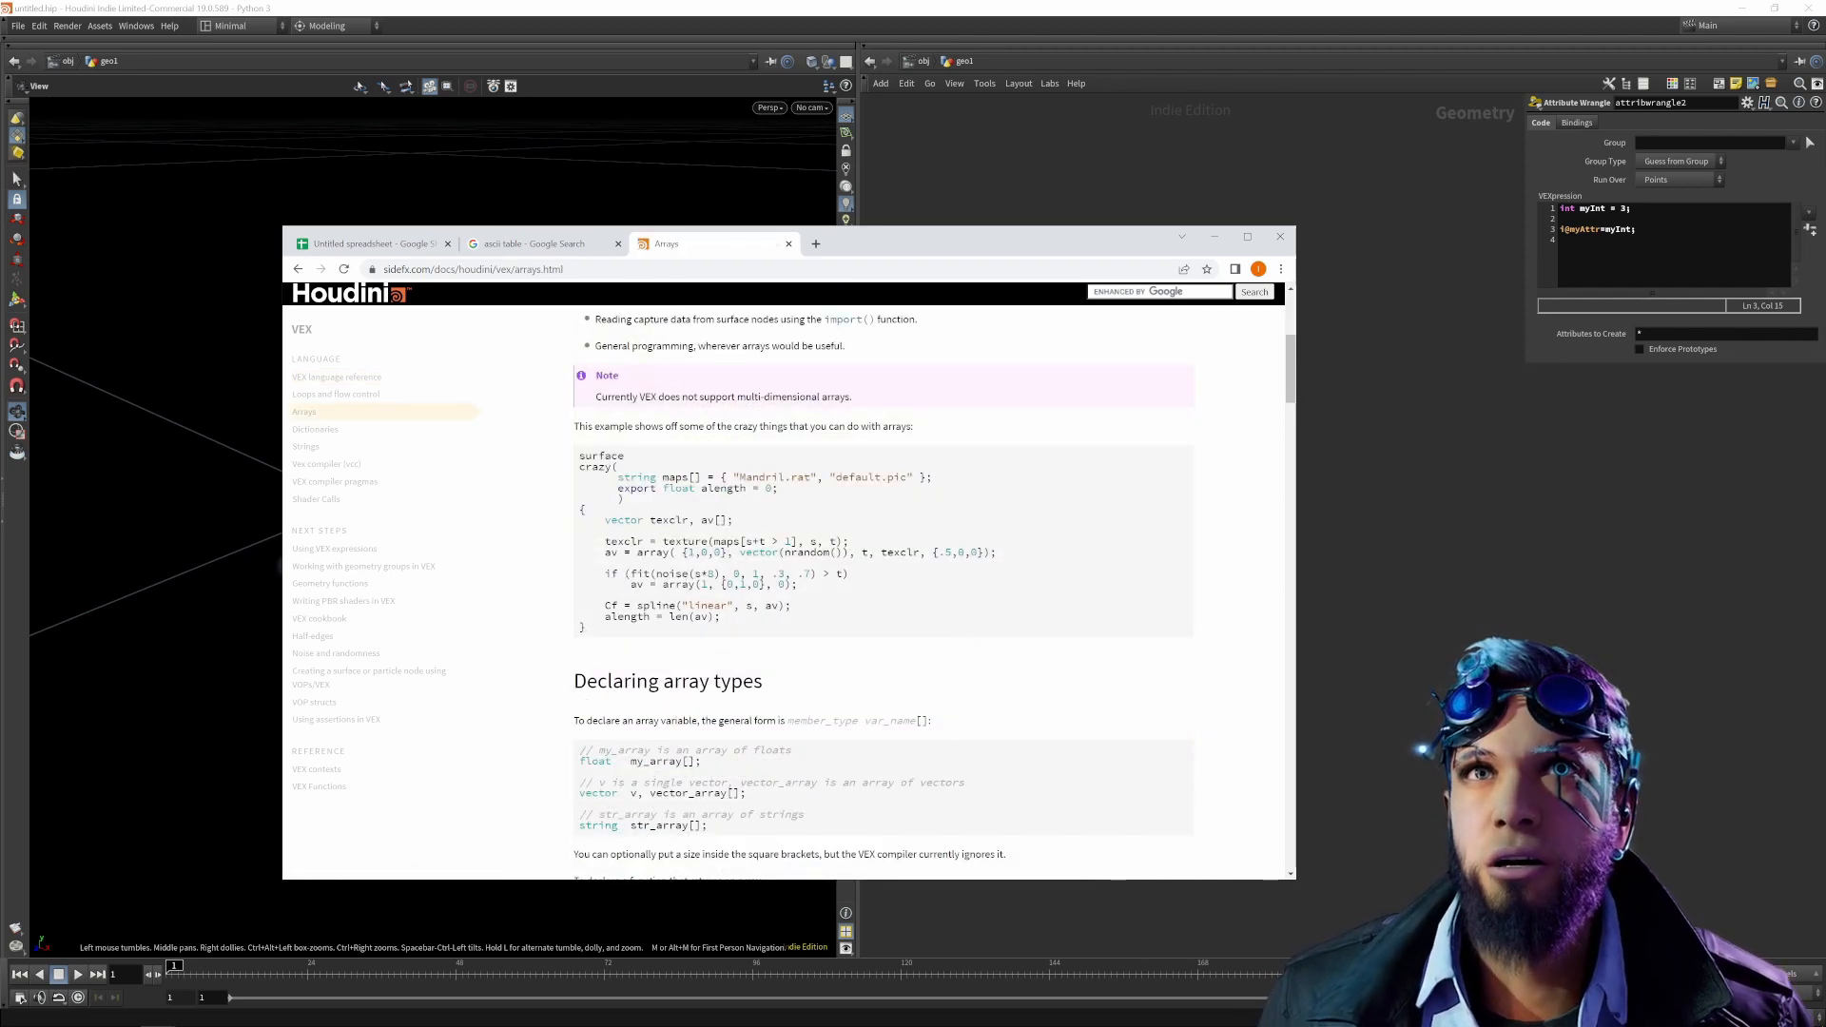
{"action": "scroll", "coordinate": [777, 688], "scroll_direction": "down", "scroll_amount": 3}
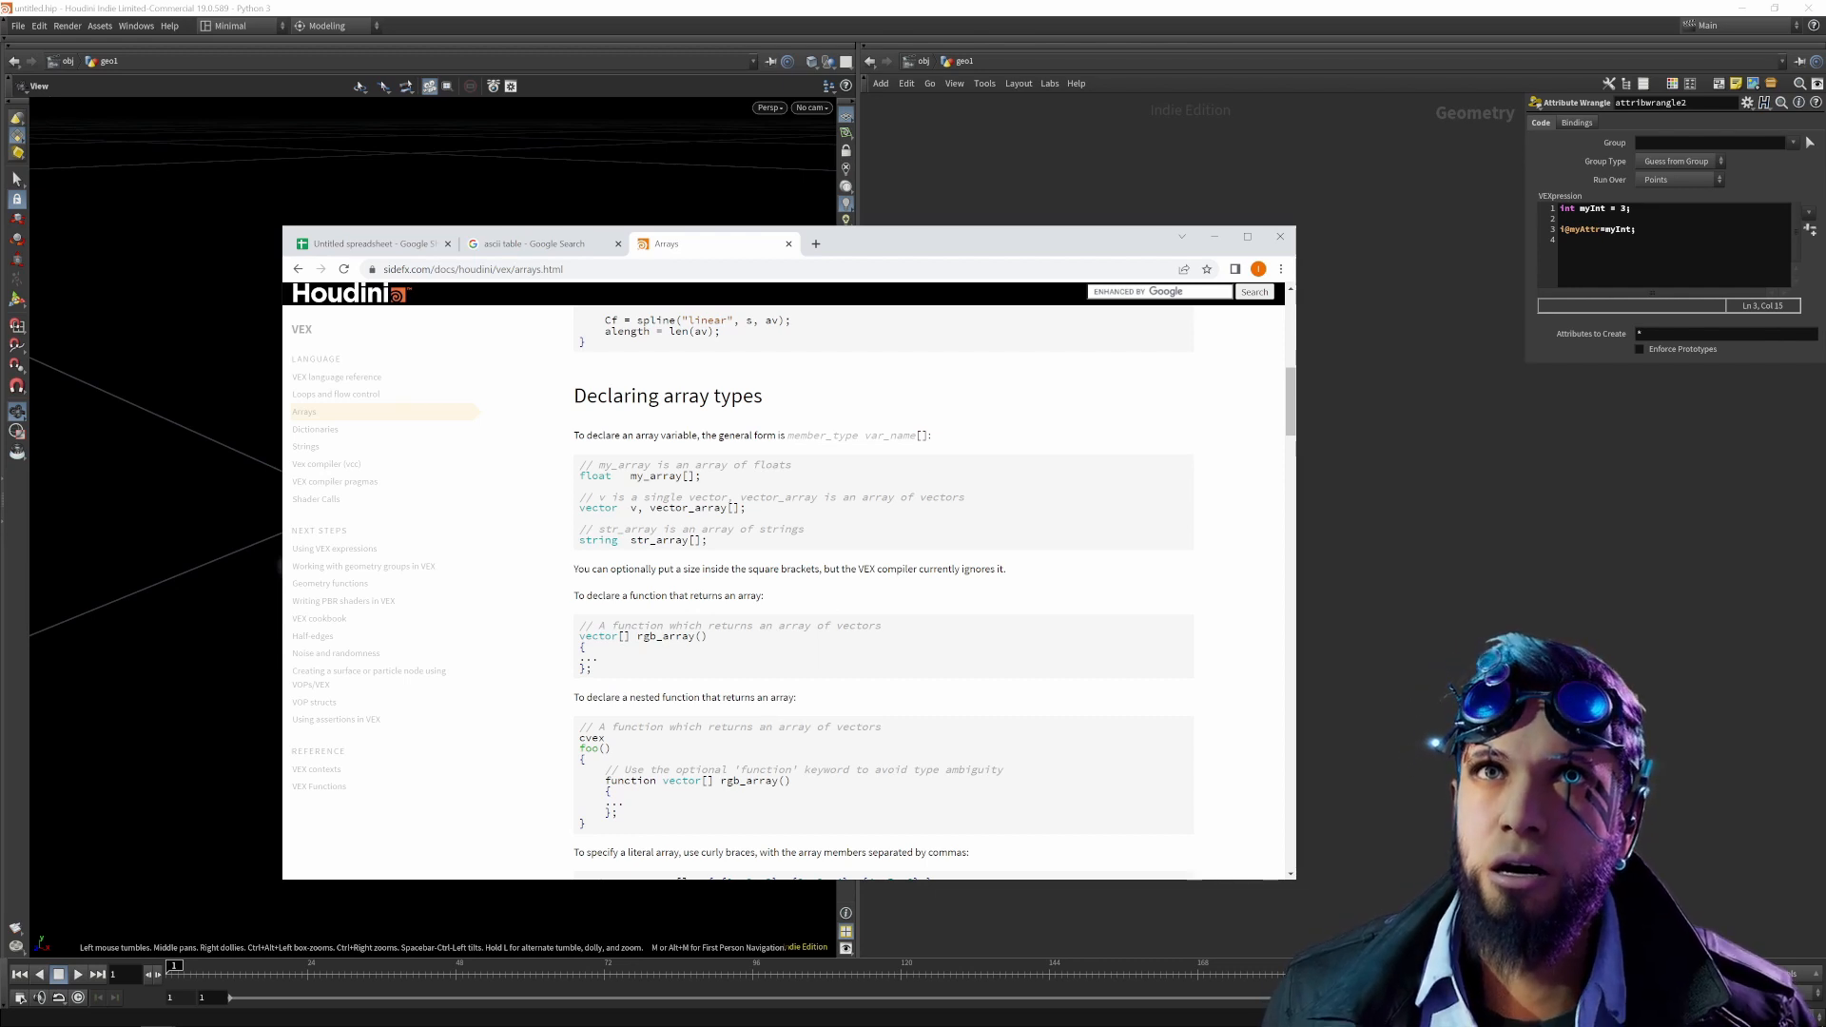
{"action": "left_click", "coordinate": [1214, 237]}
Add a Test Geometry: Template Head node in an empty area of the geo1 network, away from the four existing nodes.
{"action": "left_click_drag", "start_coordinate": [1048, 359], "coordinate": [1268, 764]}
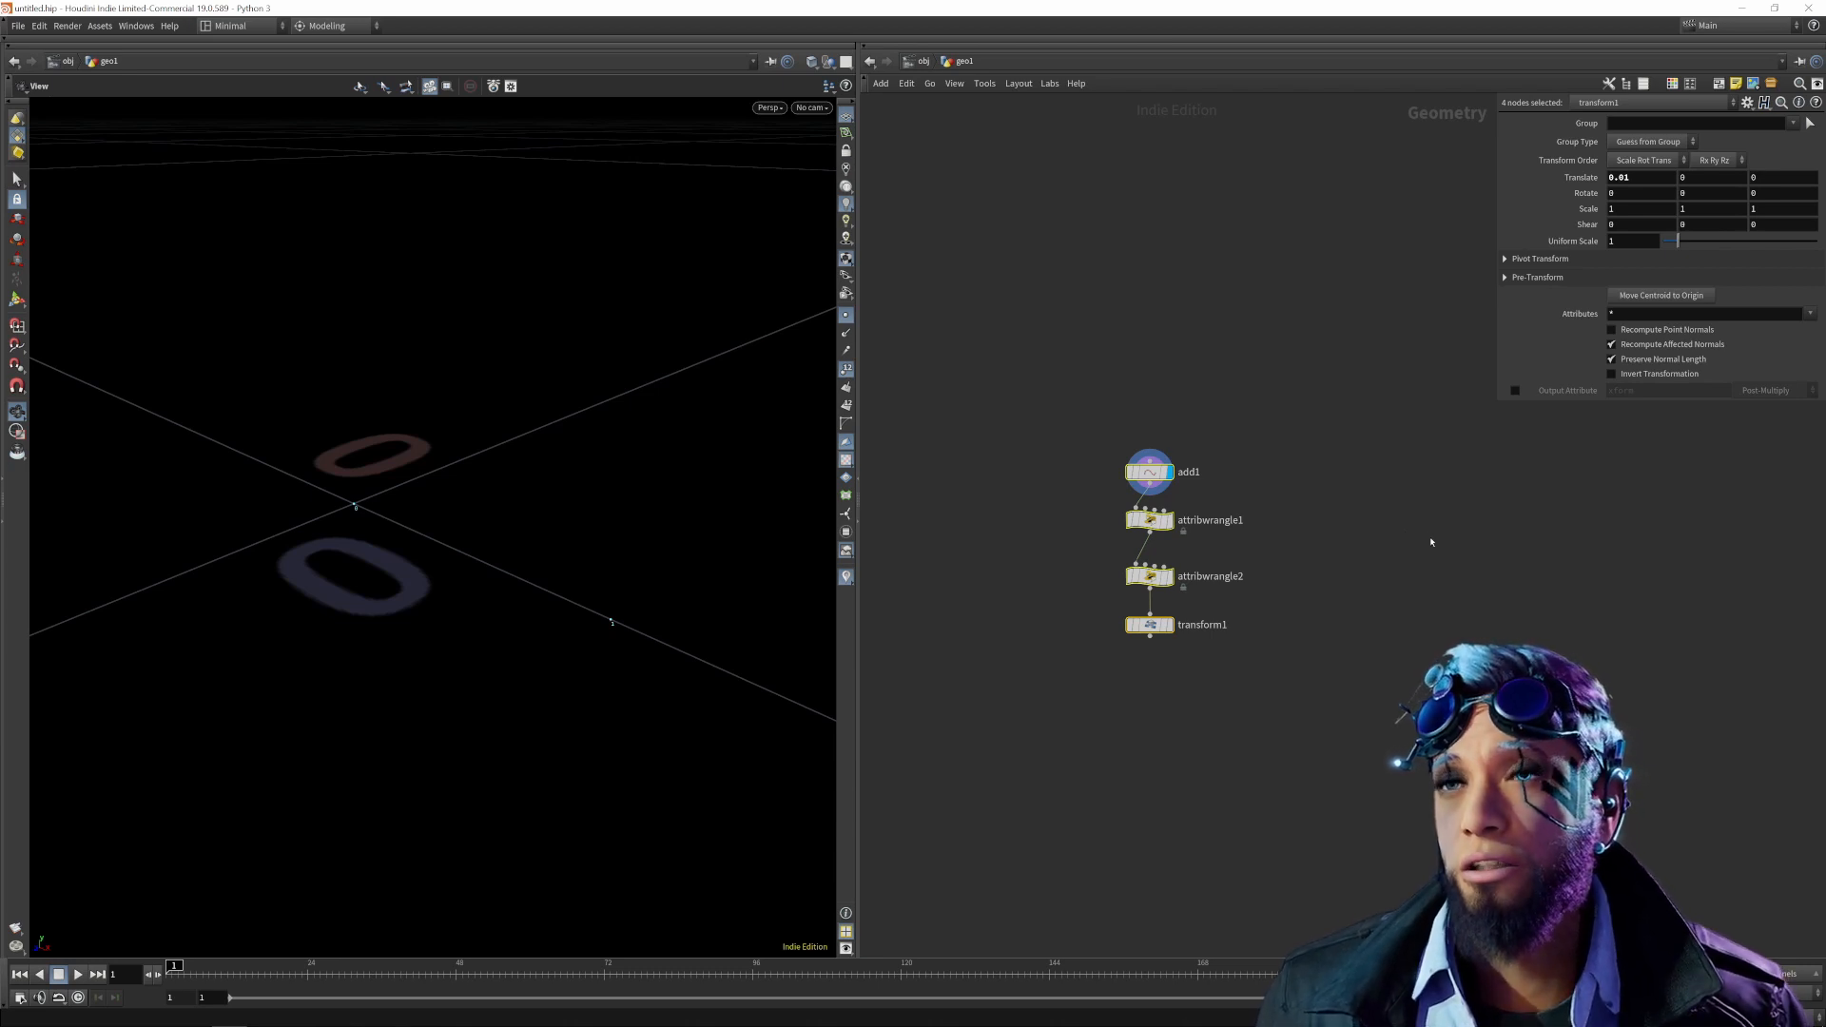
{"action": "key", "text": "Tab"}
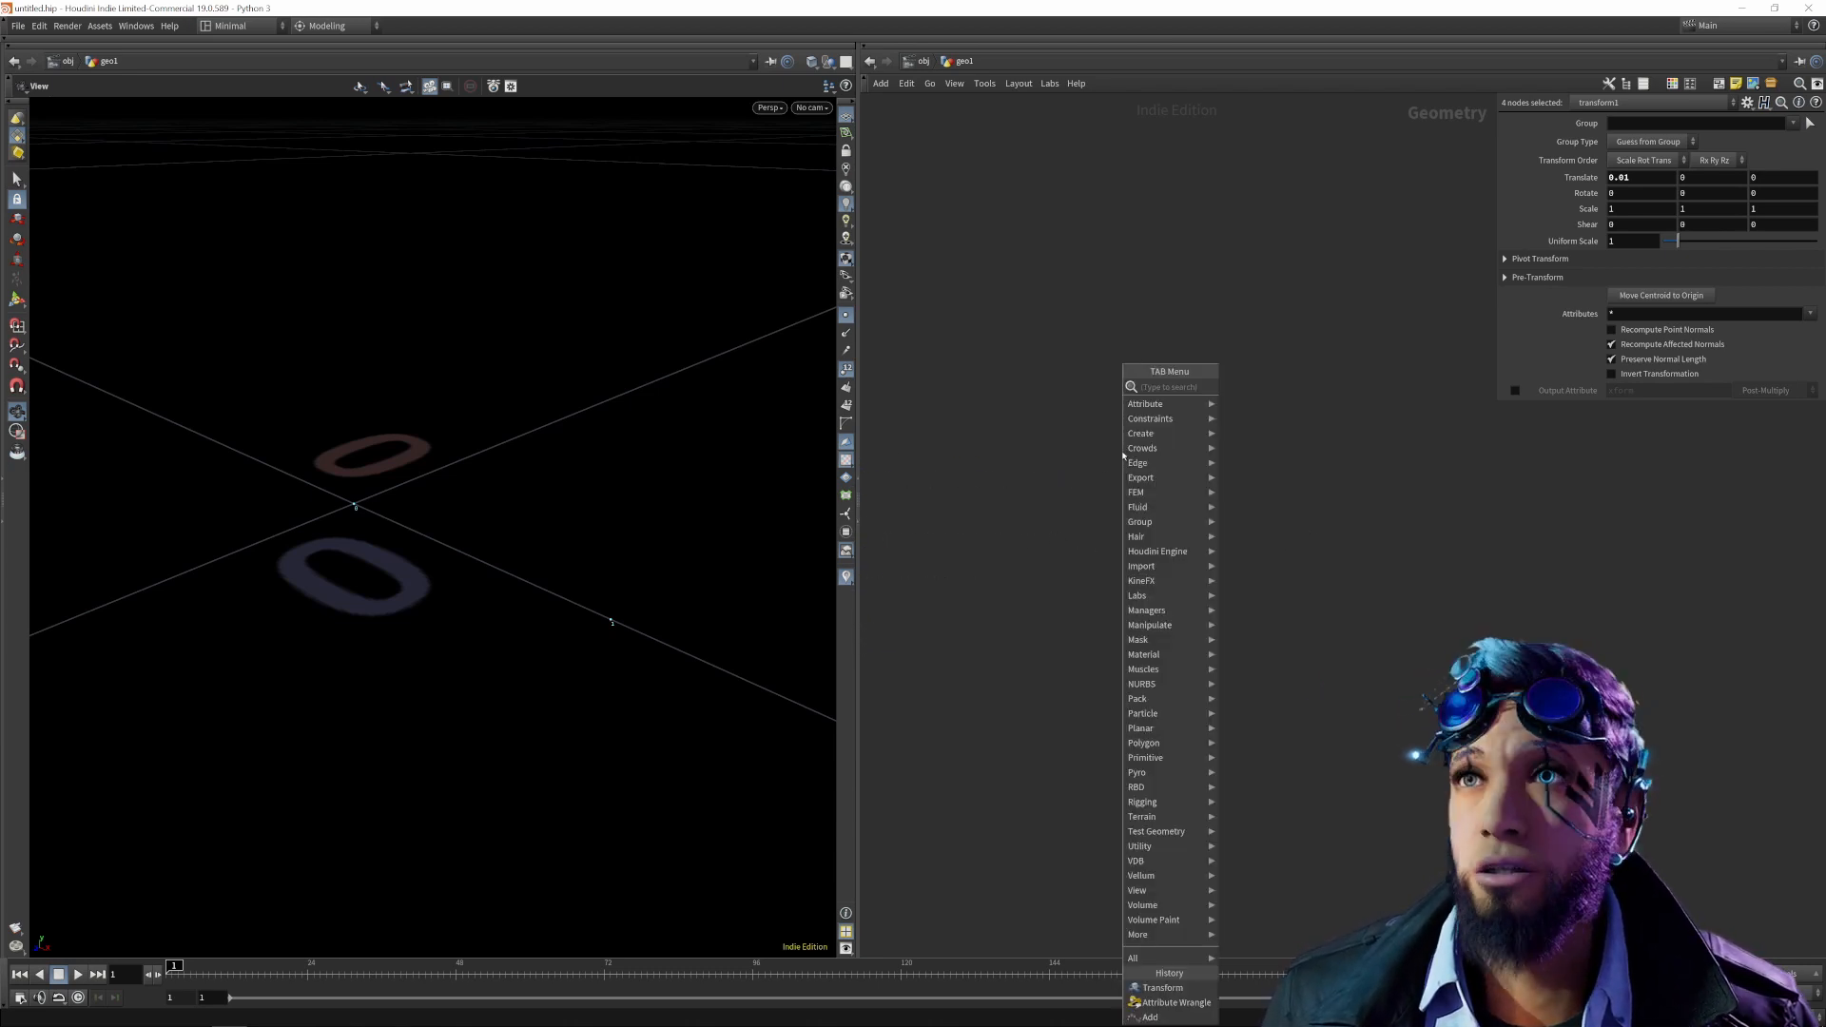
{"action": "type", "text": "test"}
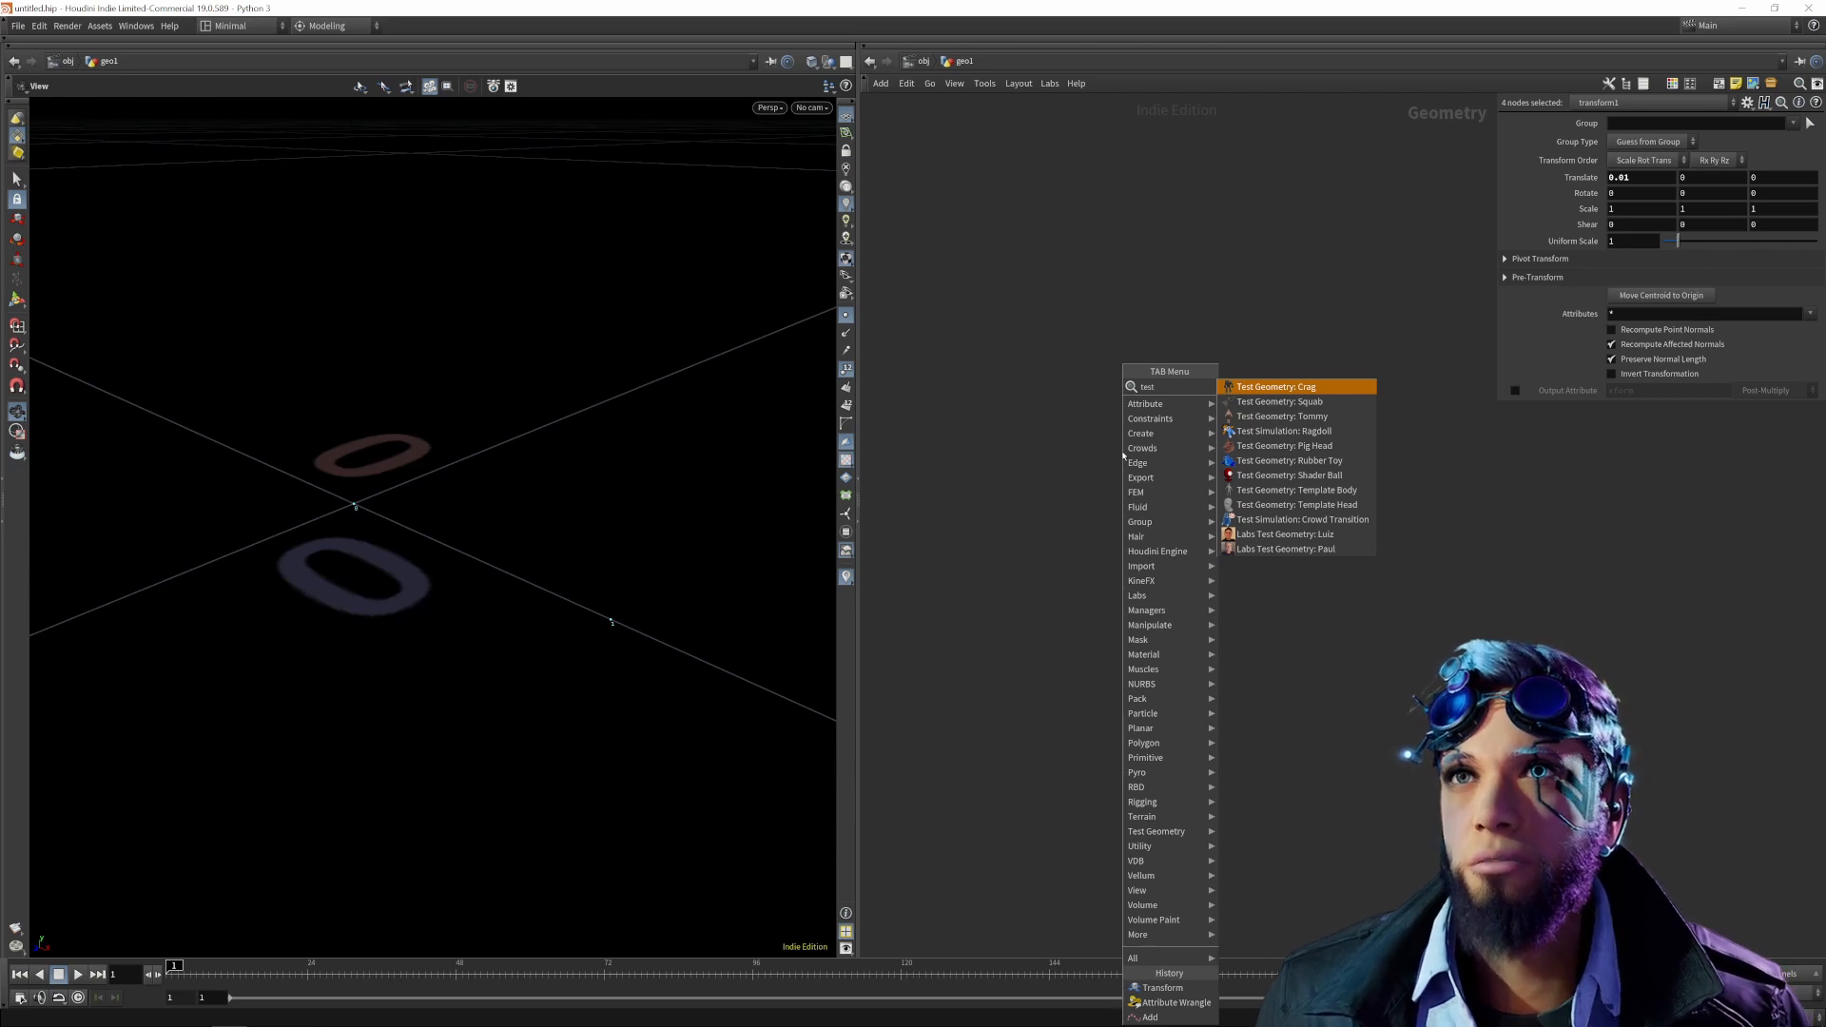
{"action": "left_click", "coordinate": [1335, 505]}
{"action": "left_click", "coordinate": [1331, 507]}
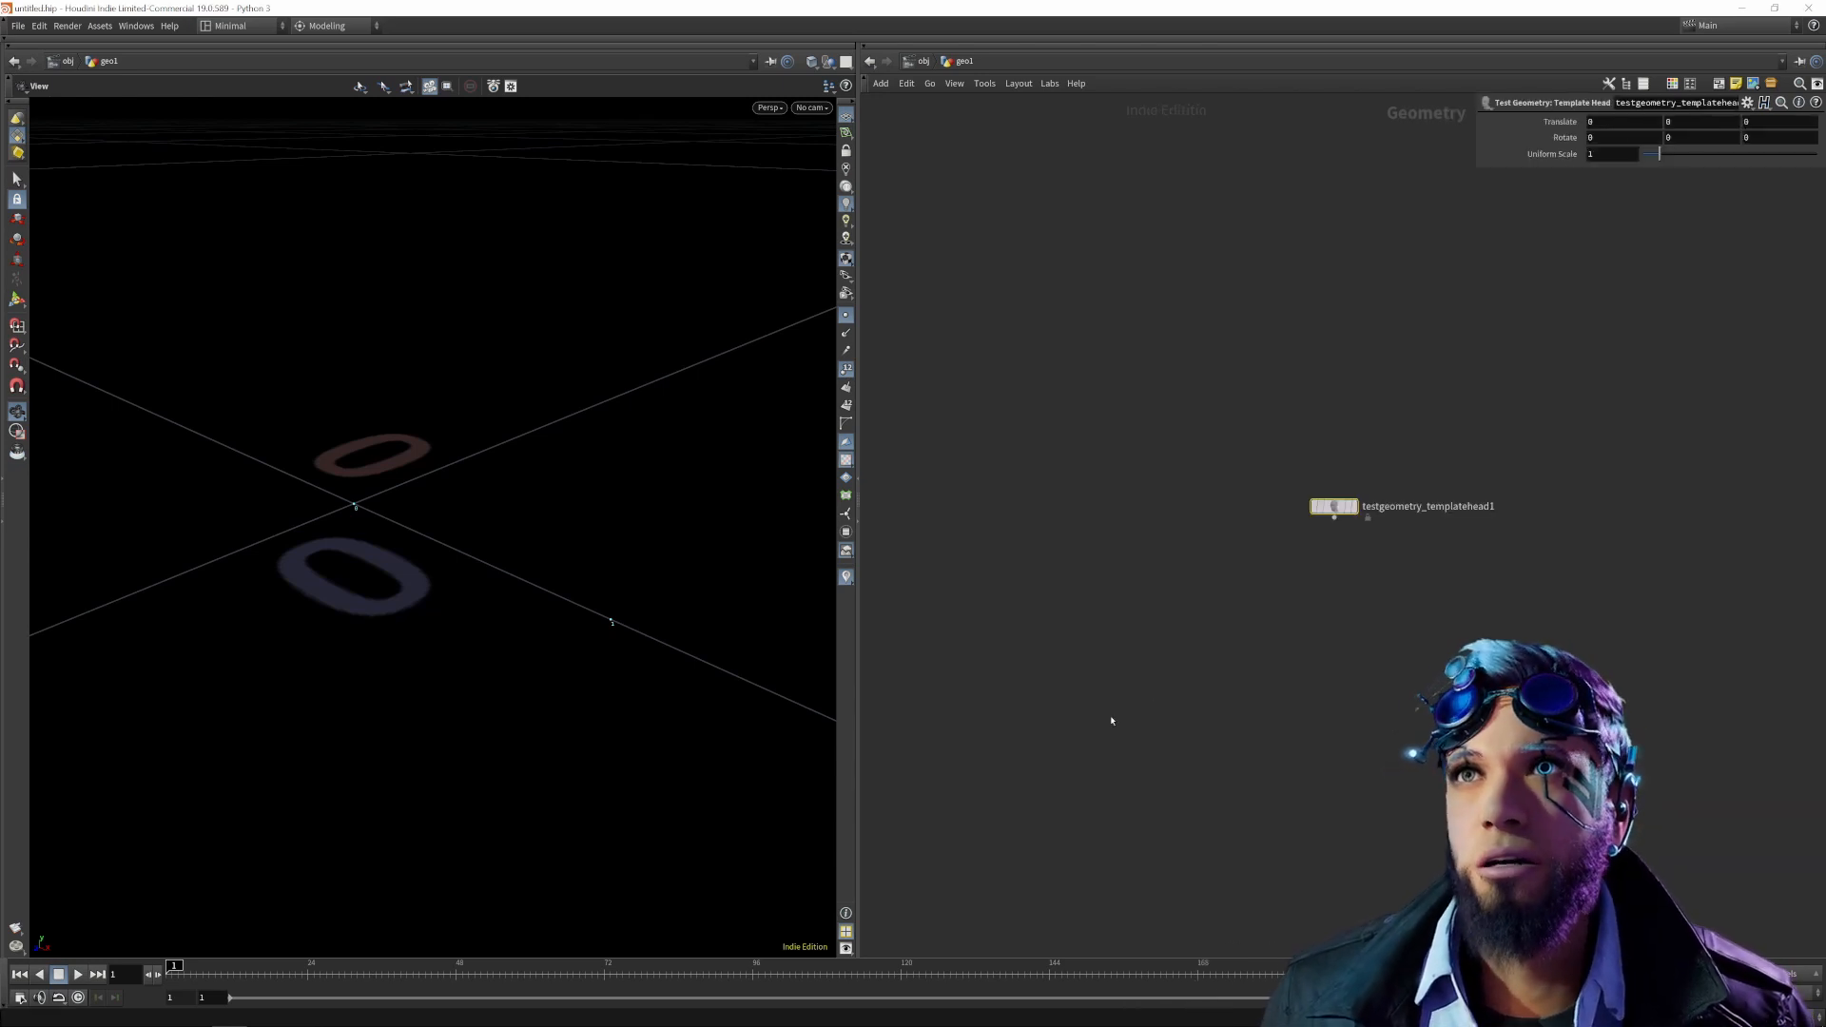
Display the template head in the viewport with point markers and point numbers turned off, and view it from a raised angle.
{"action": "left_click_drag", "start_coordinate": [399, 628], "coordinate": [525, 607]}
{"action": "left_click", "coordinate": [845, 369]}
{"action": "left_click", "coordinate": [846, 315]}
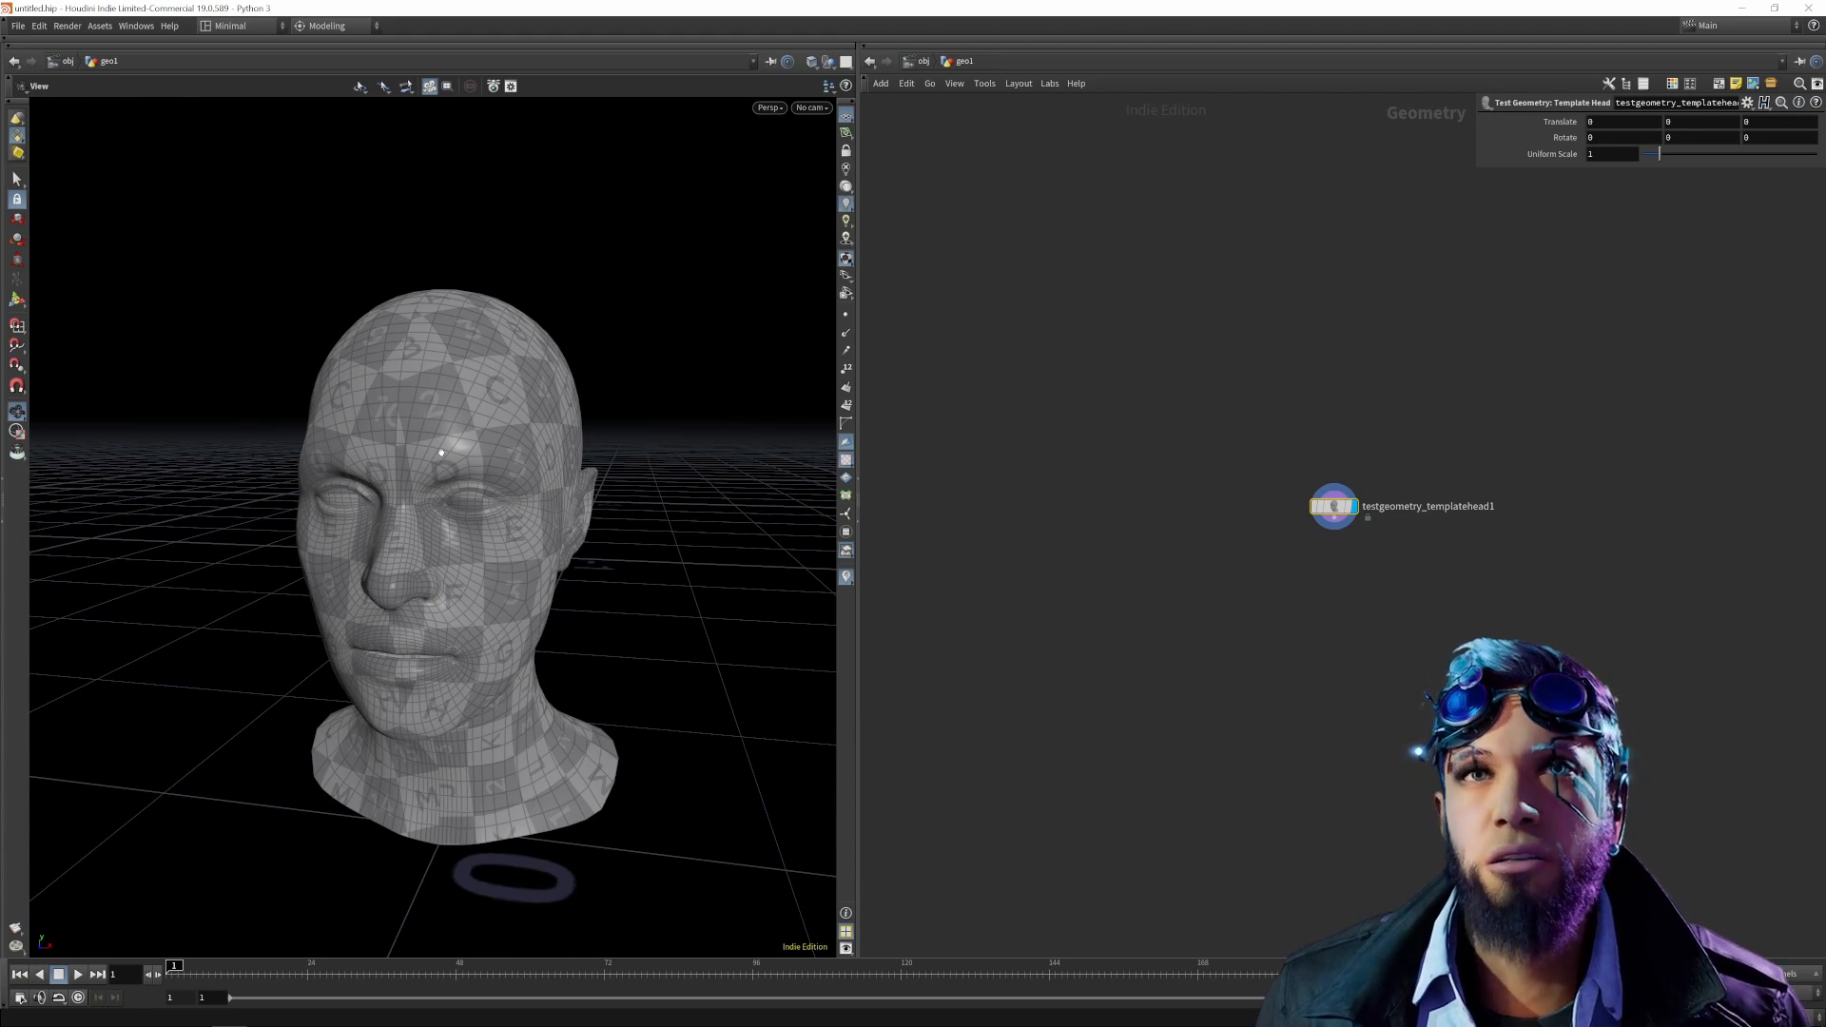
{"action": "left_click_drag", "start_coordinate": [527, 462], "coordinate": [569, 394]}
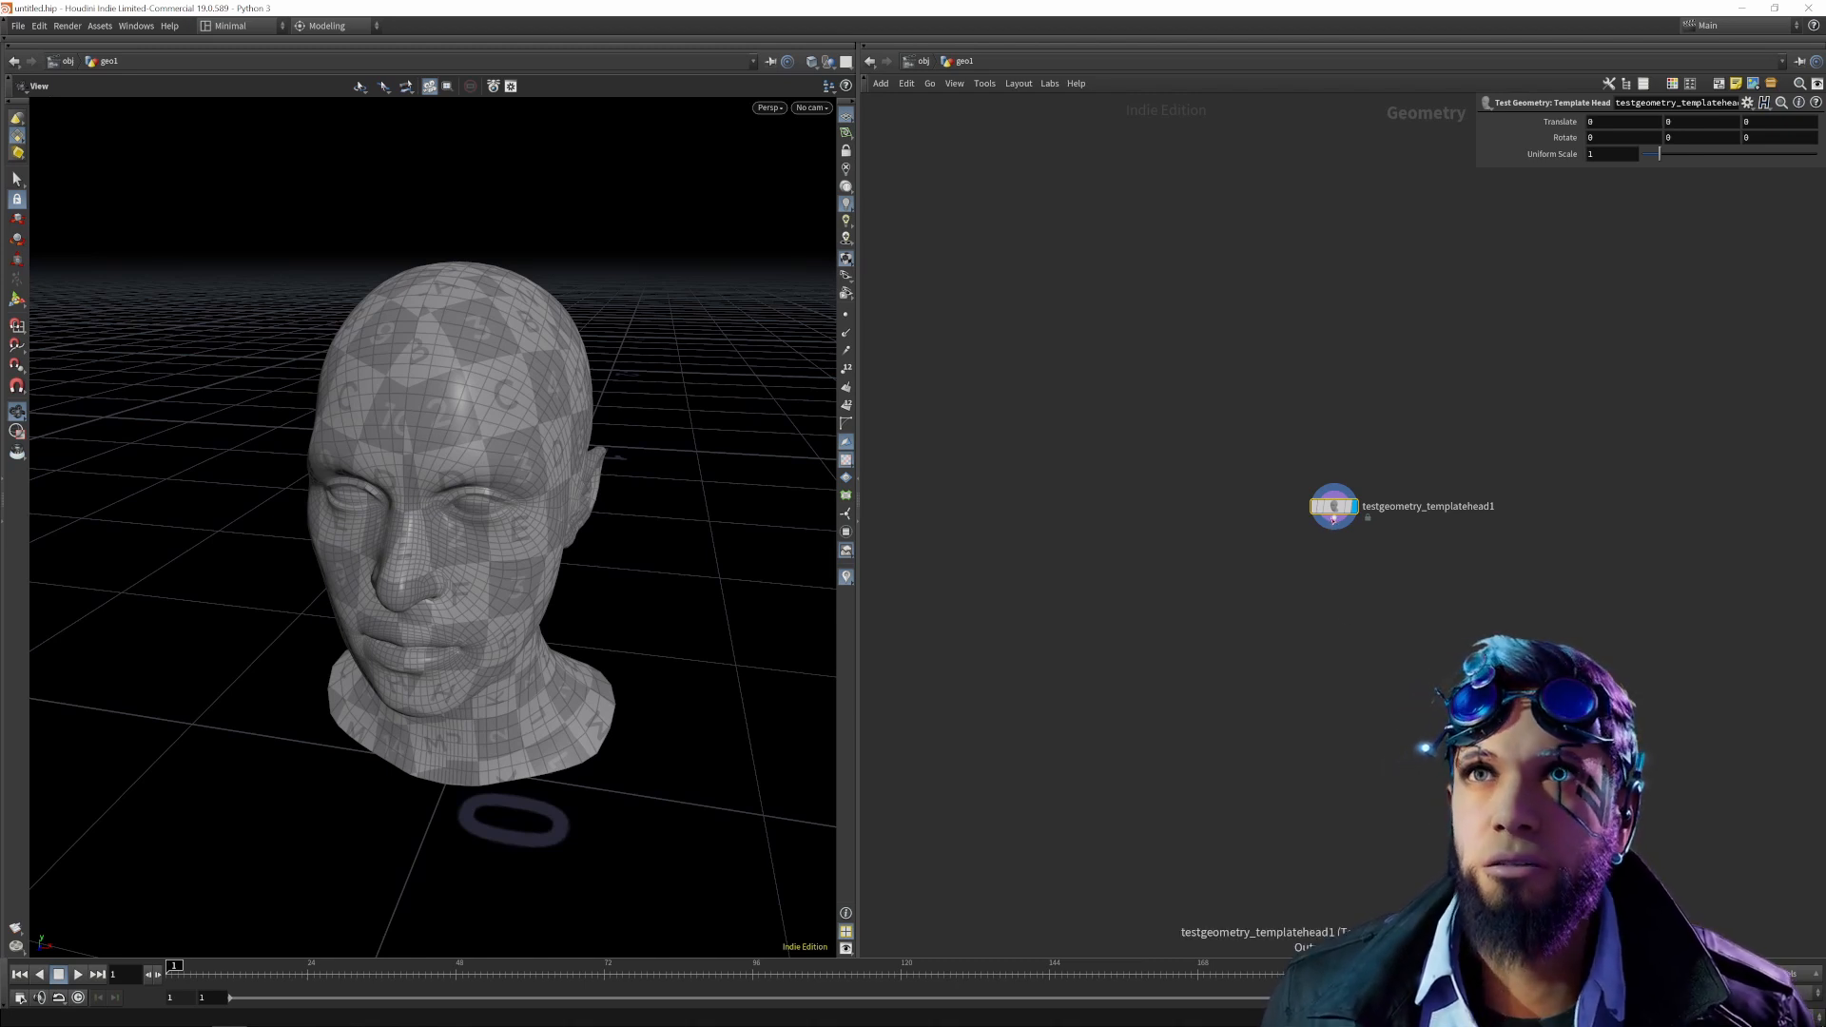
Move the template head node further left in the geo1 network and read its node information.
{"action": "mouse_move", "coordinate": [1332, 512]}
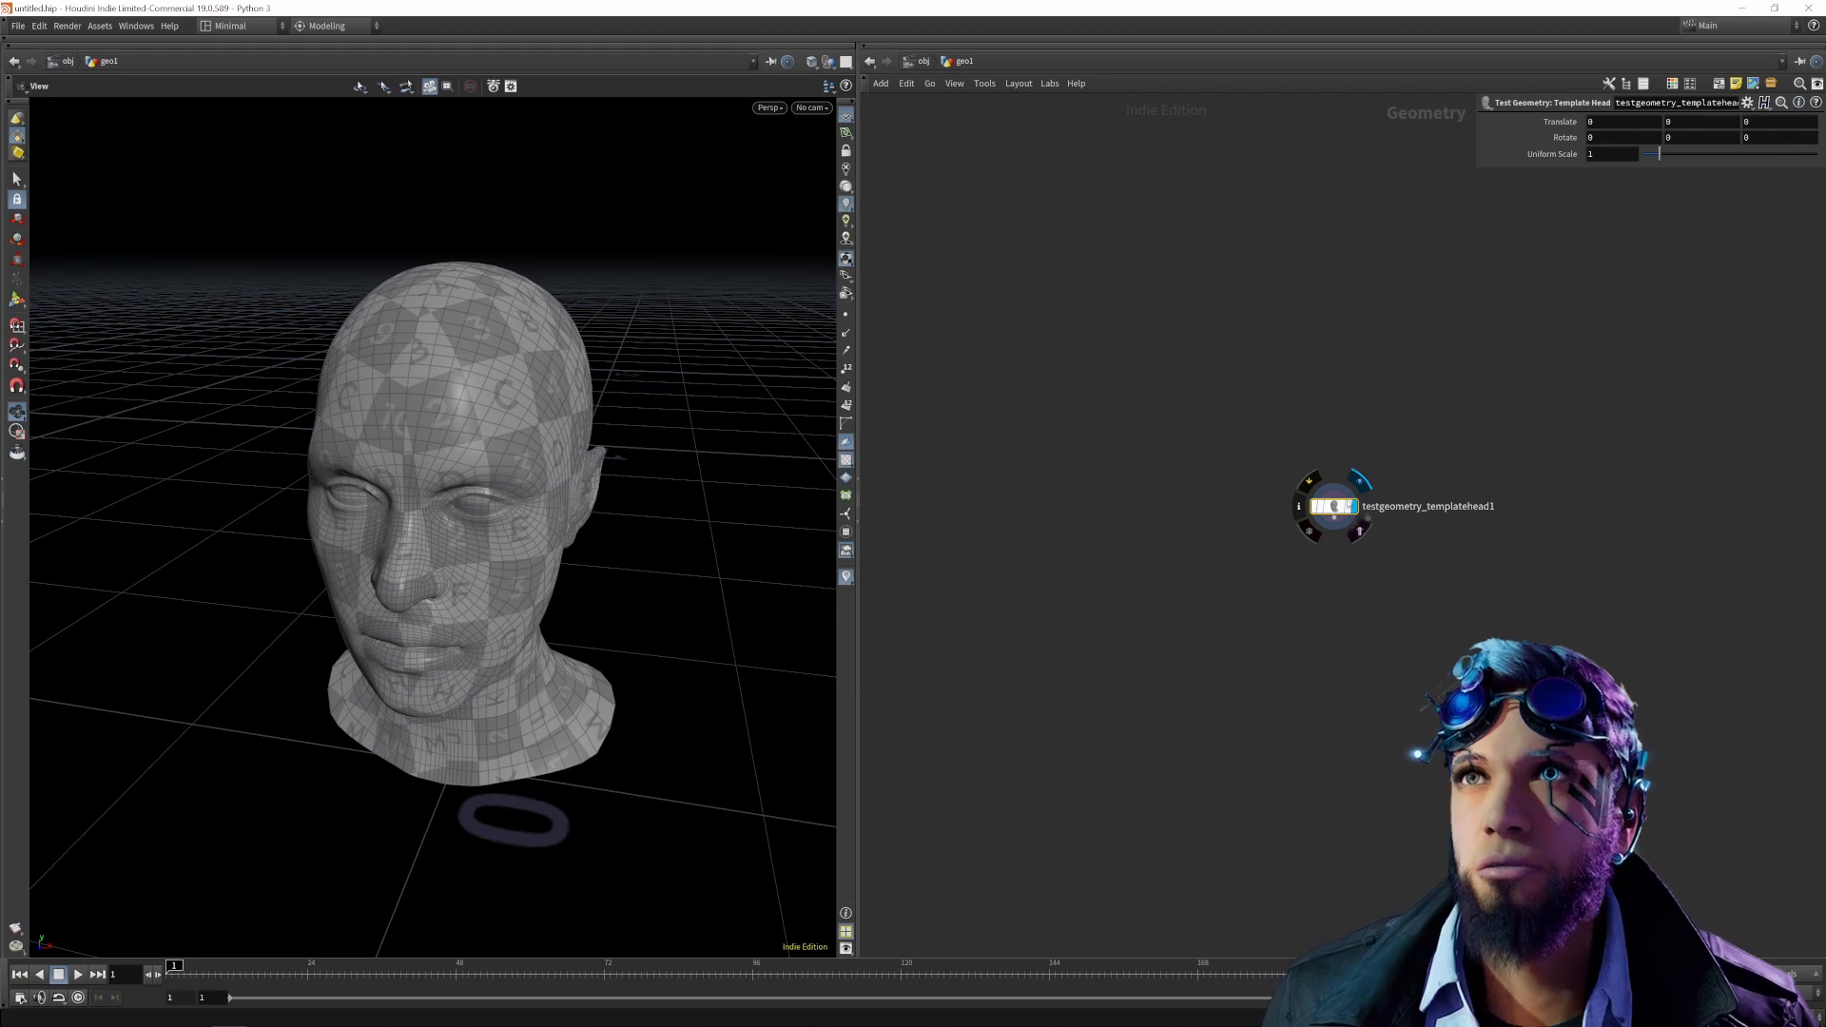
{"action": "left_click_drag", "start_coordinate": [1335, 508], "coordinate": [1026, 469]}
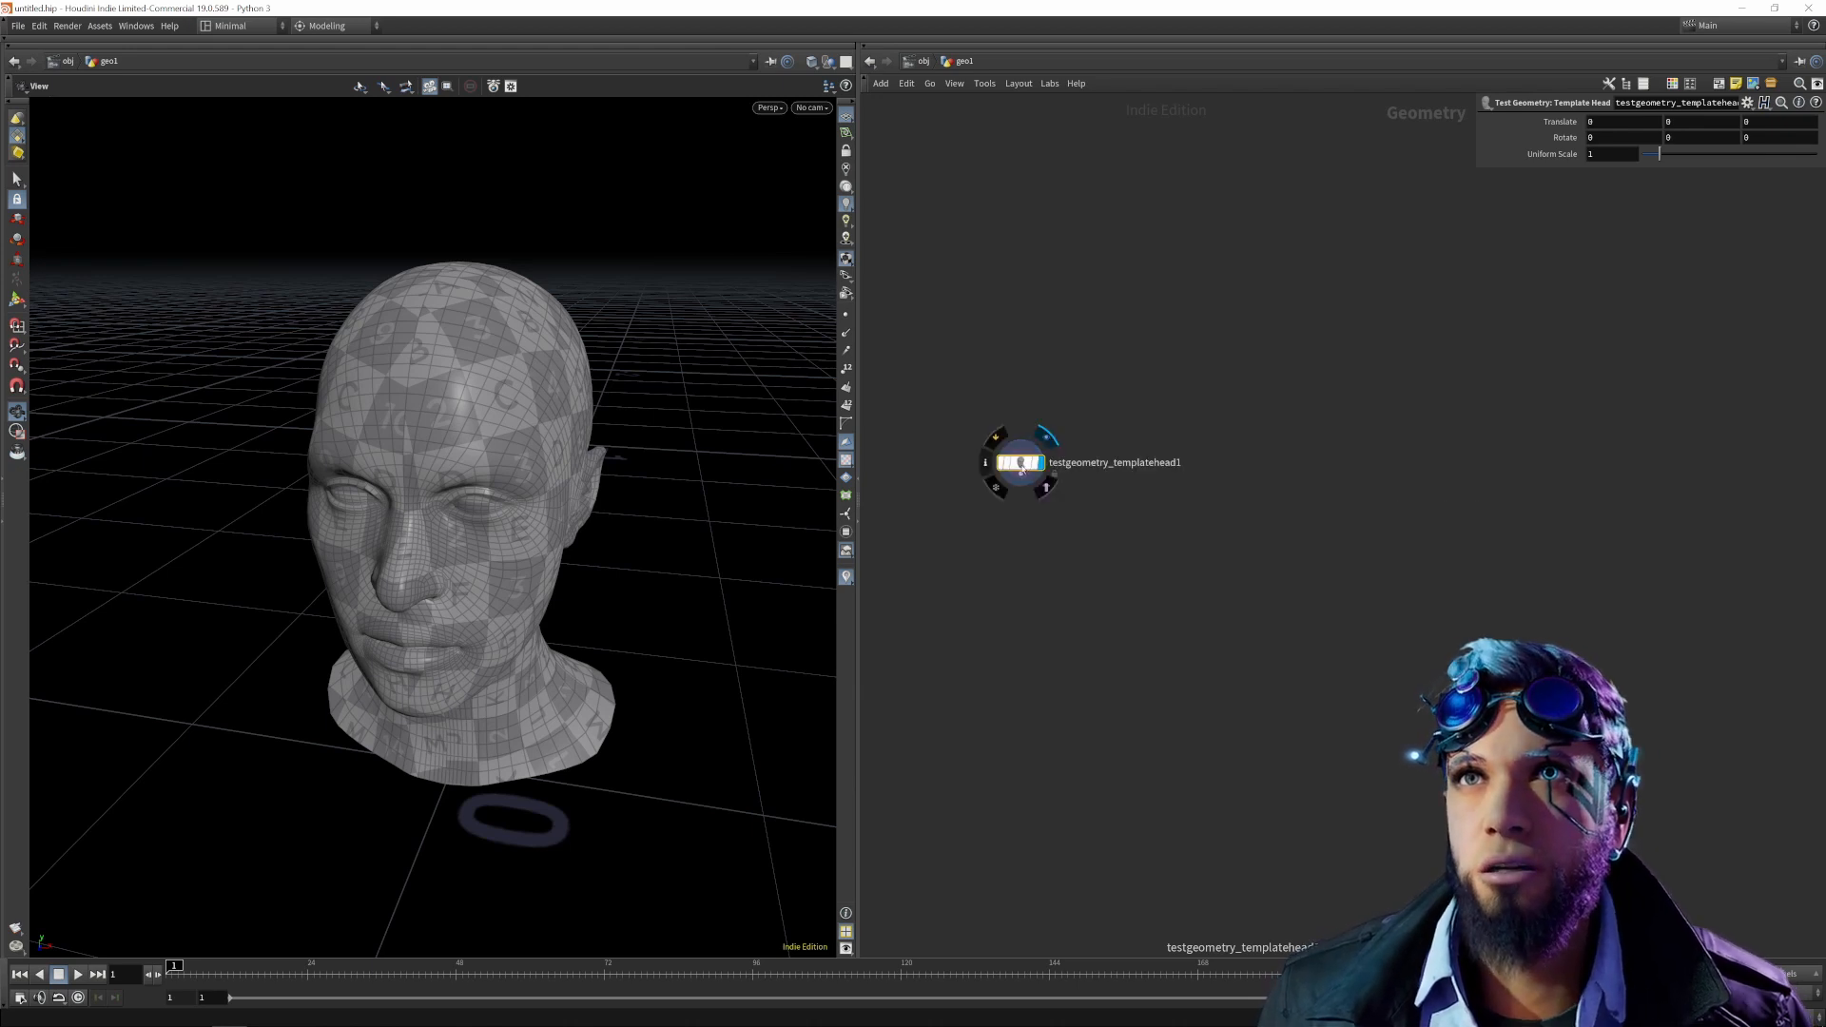
{"action": "middle_click", "coordinate": [1020, 466]}
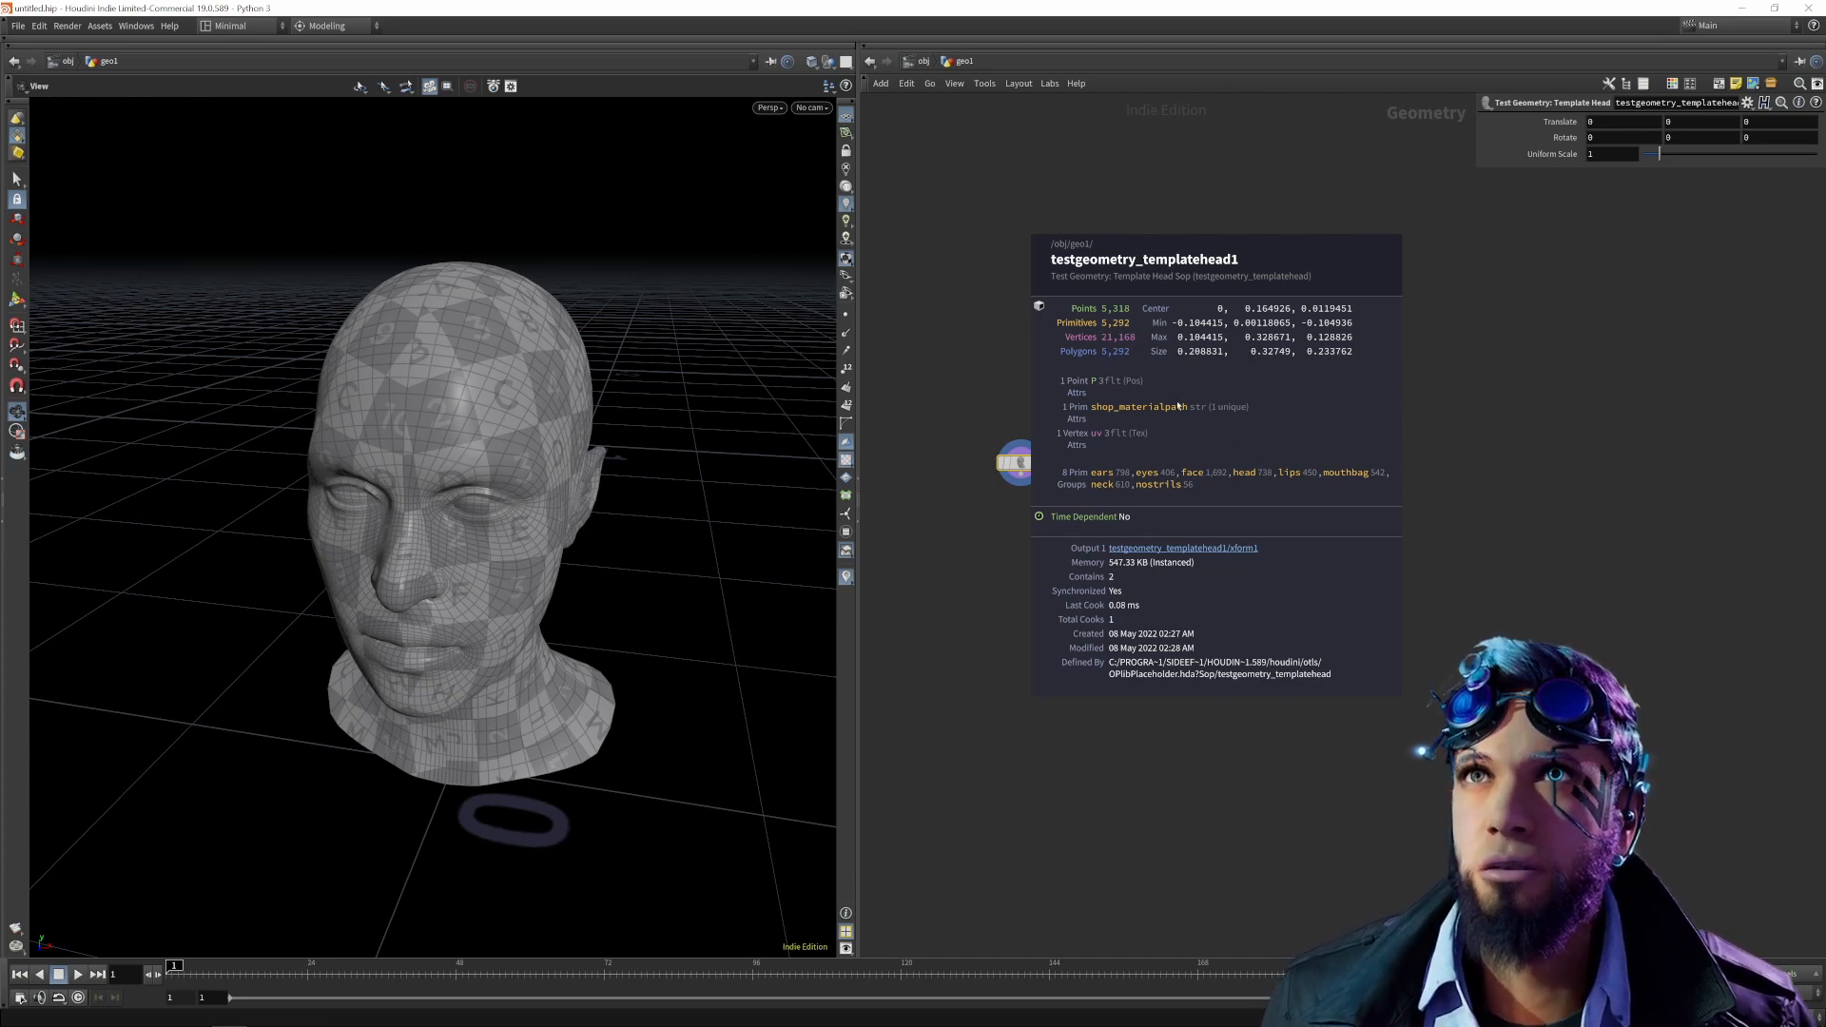
Open the template head's geometry spreadsheet over the network and inspect its vertex, primitive, detail and point attributes.
{"action": "right_click", "coordinate": [1020, 464]}
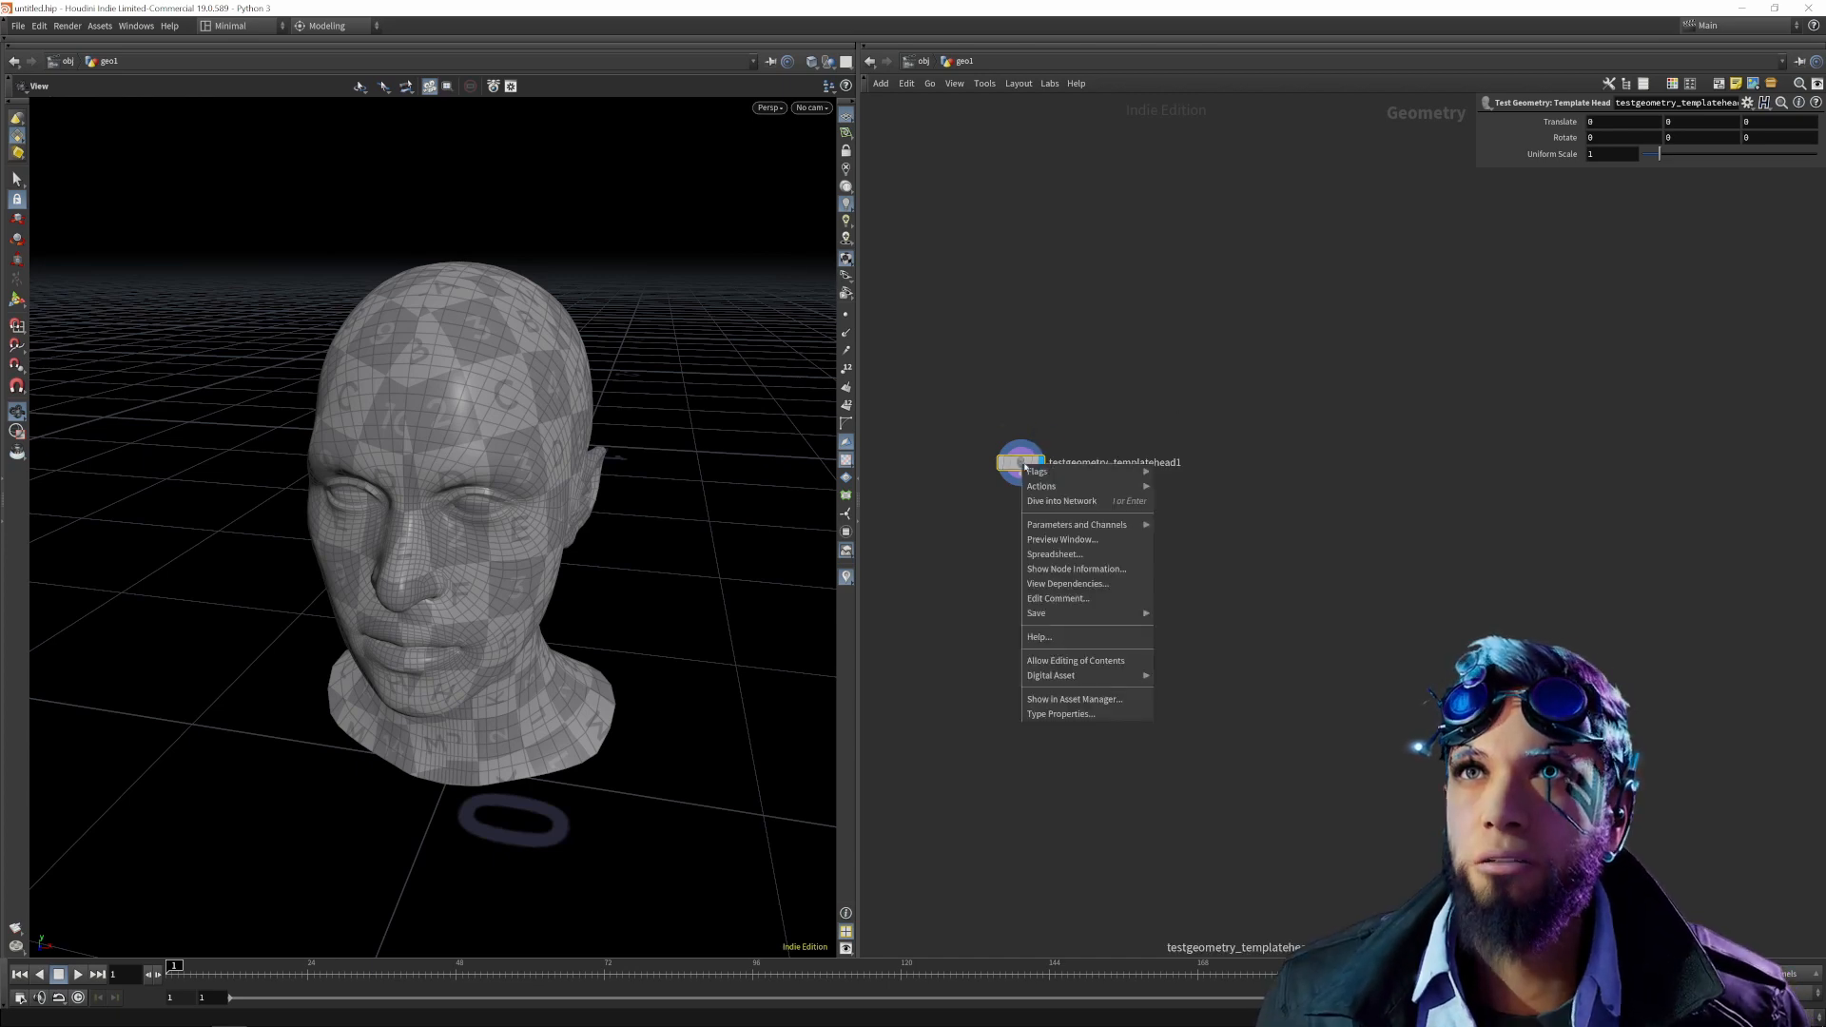
{"action": "left_click", "coordinate": [1086, 556]}
{"action": "left_click_drag", "start_coordinate": [413, 420], "coordinate": [959, 349]}
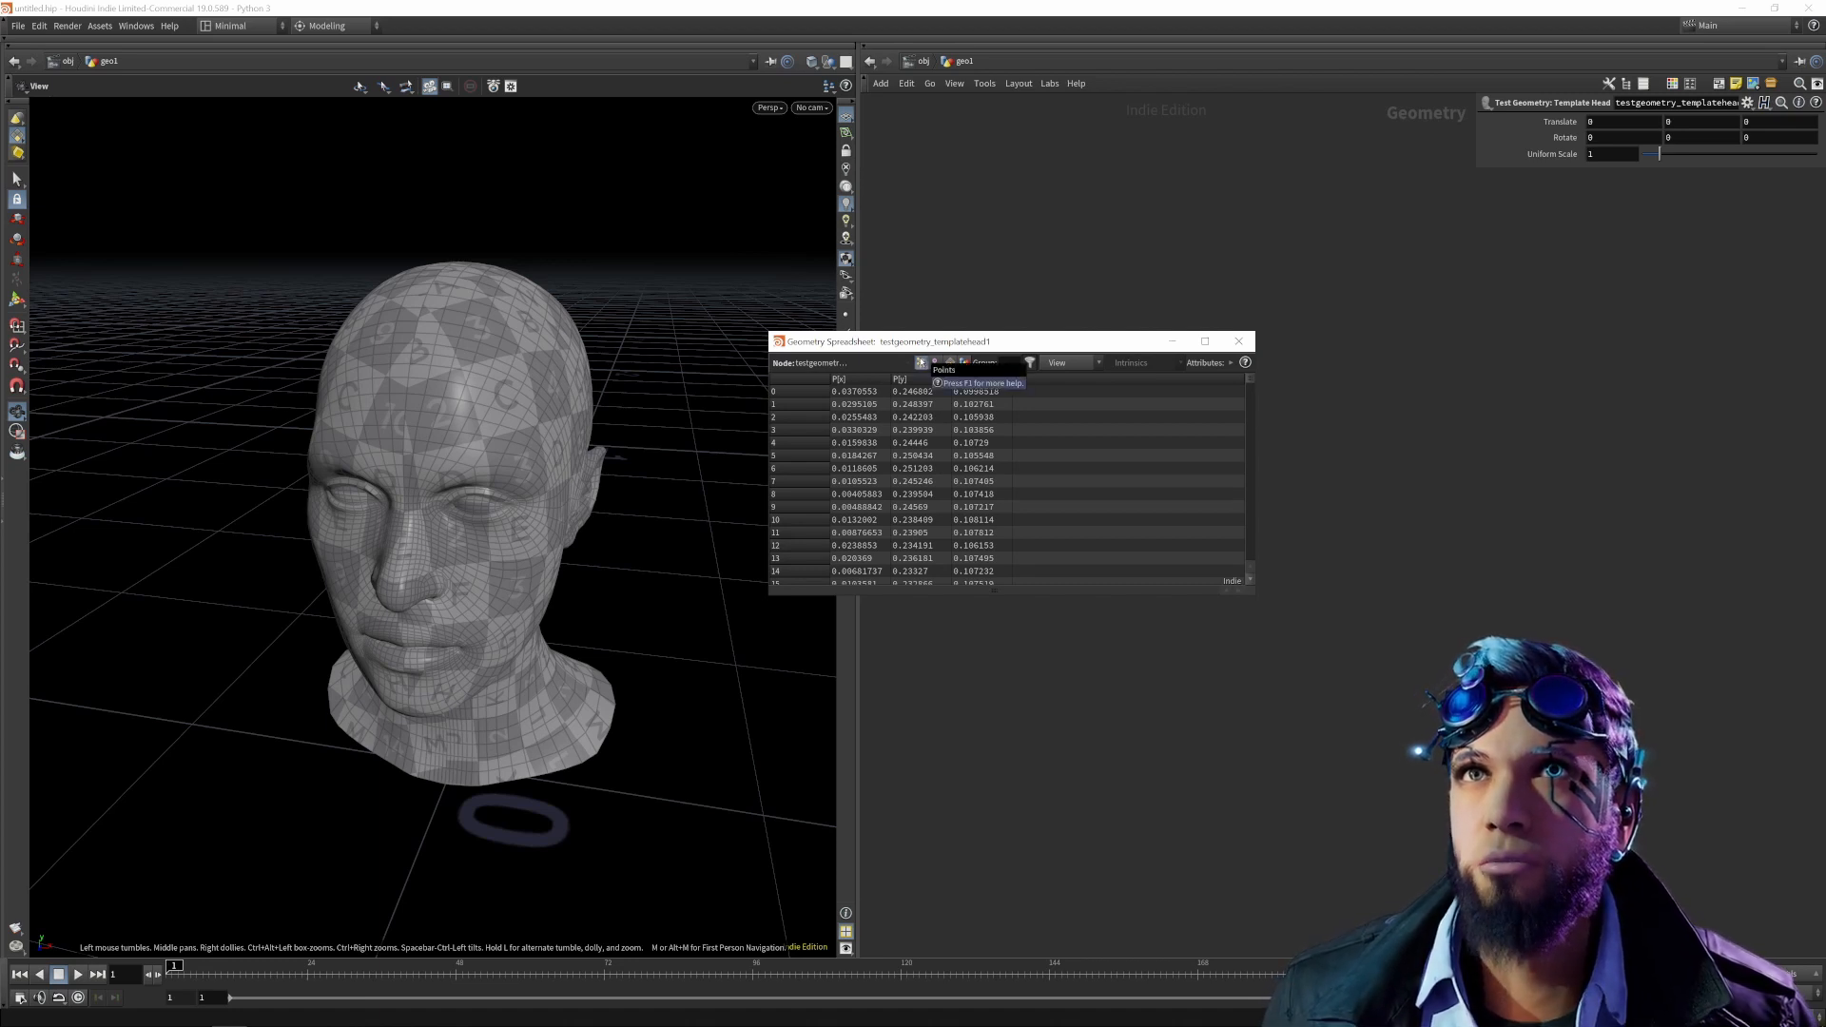
{"action": "left_click", "coordinate": [936, 362]}
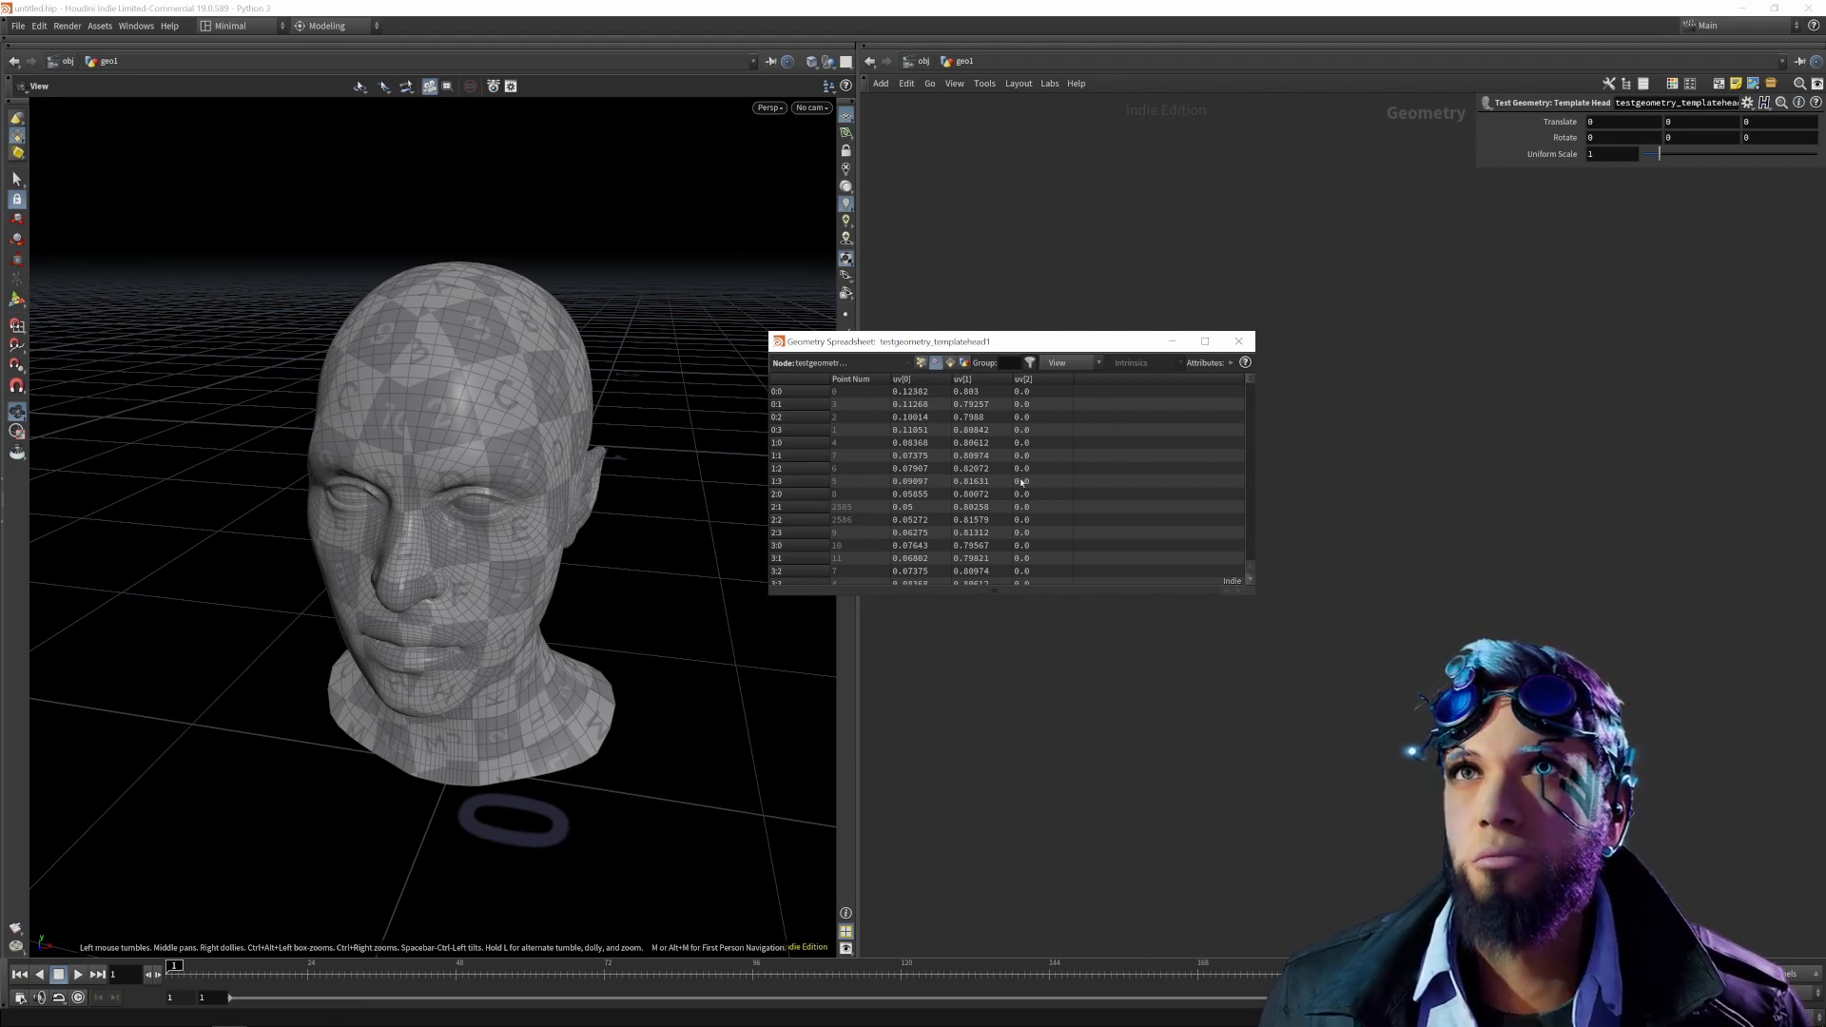
{"action": "left_click", "coordinate": [950, 363]}
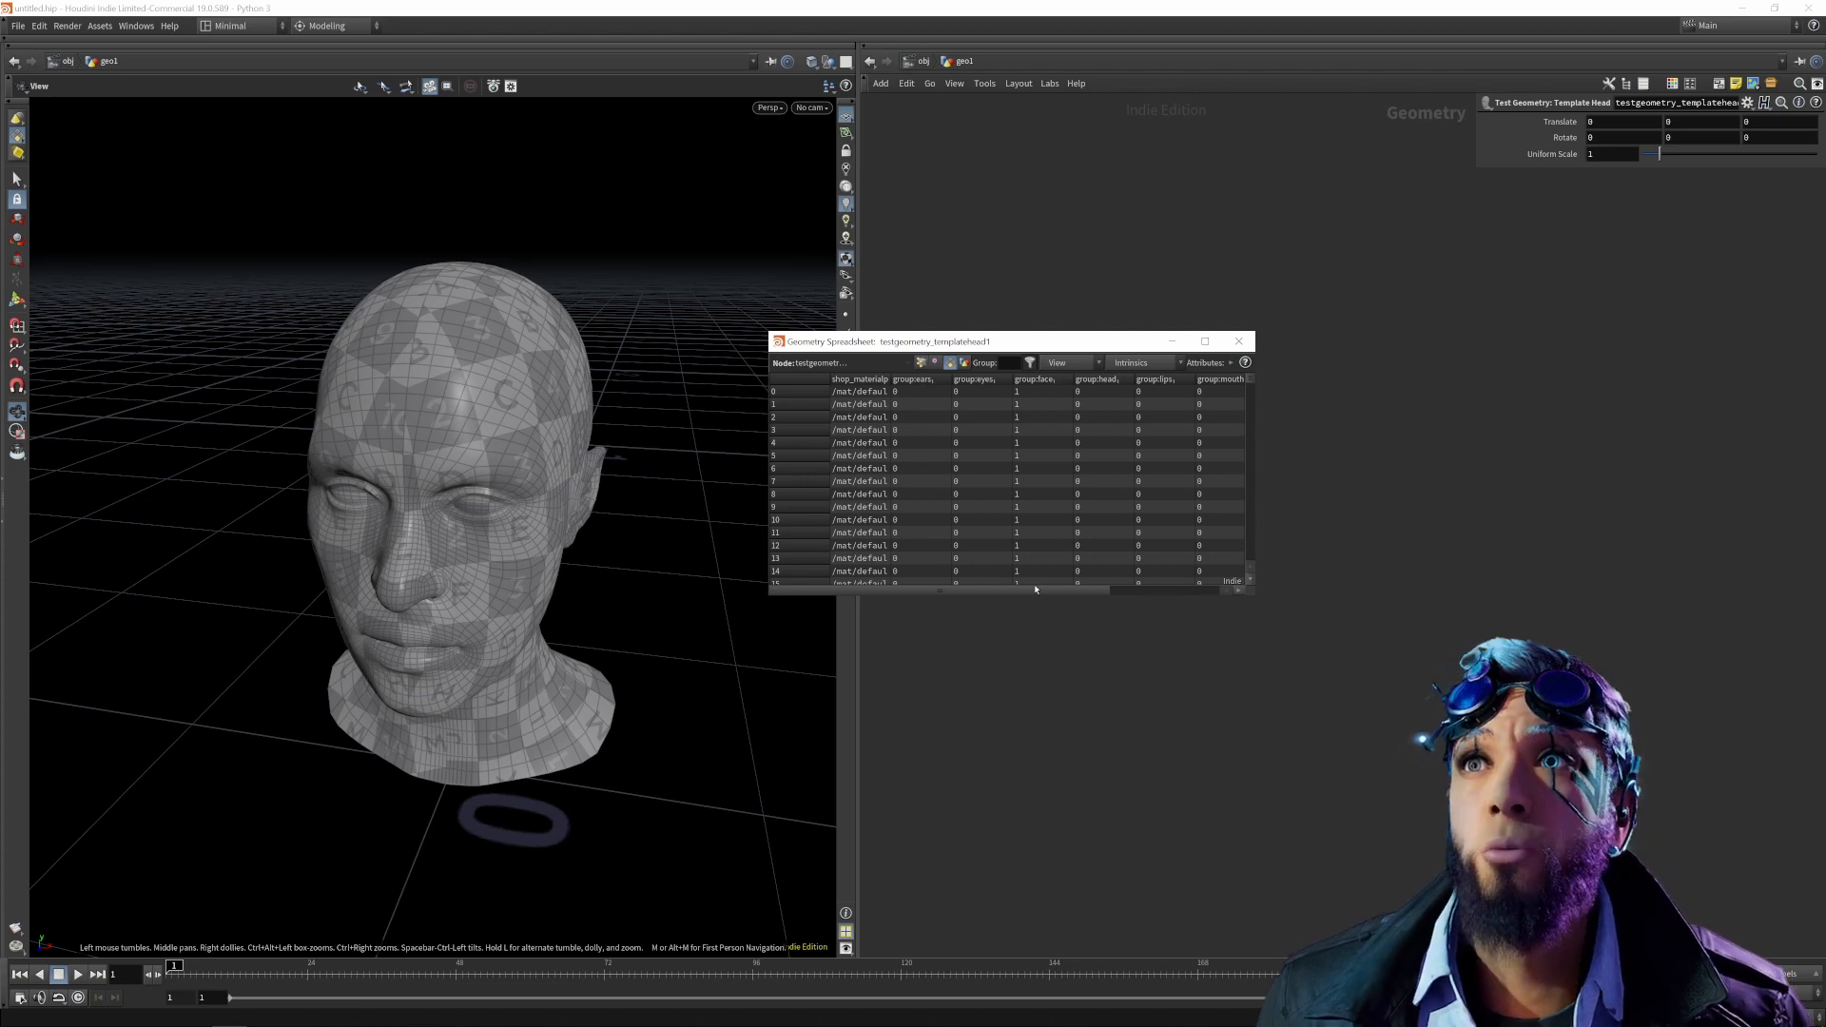
{"action": "left_click_drag", "start_coordinate": [1035, 589], "coordinate": [1135, 596]}
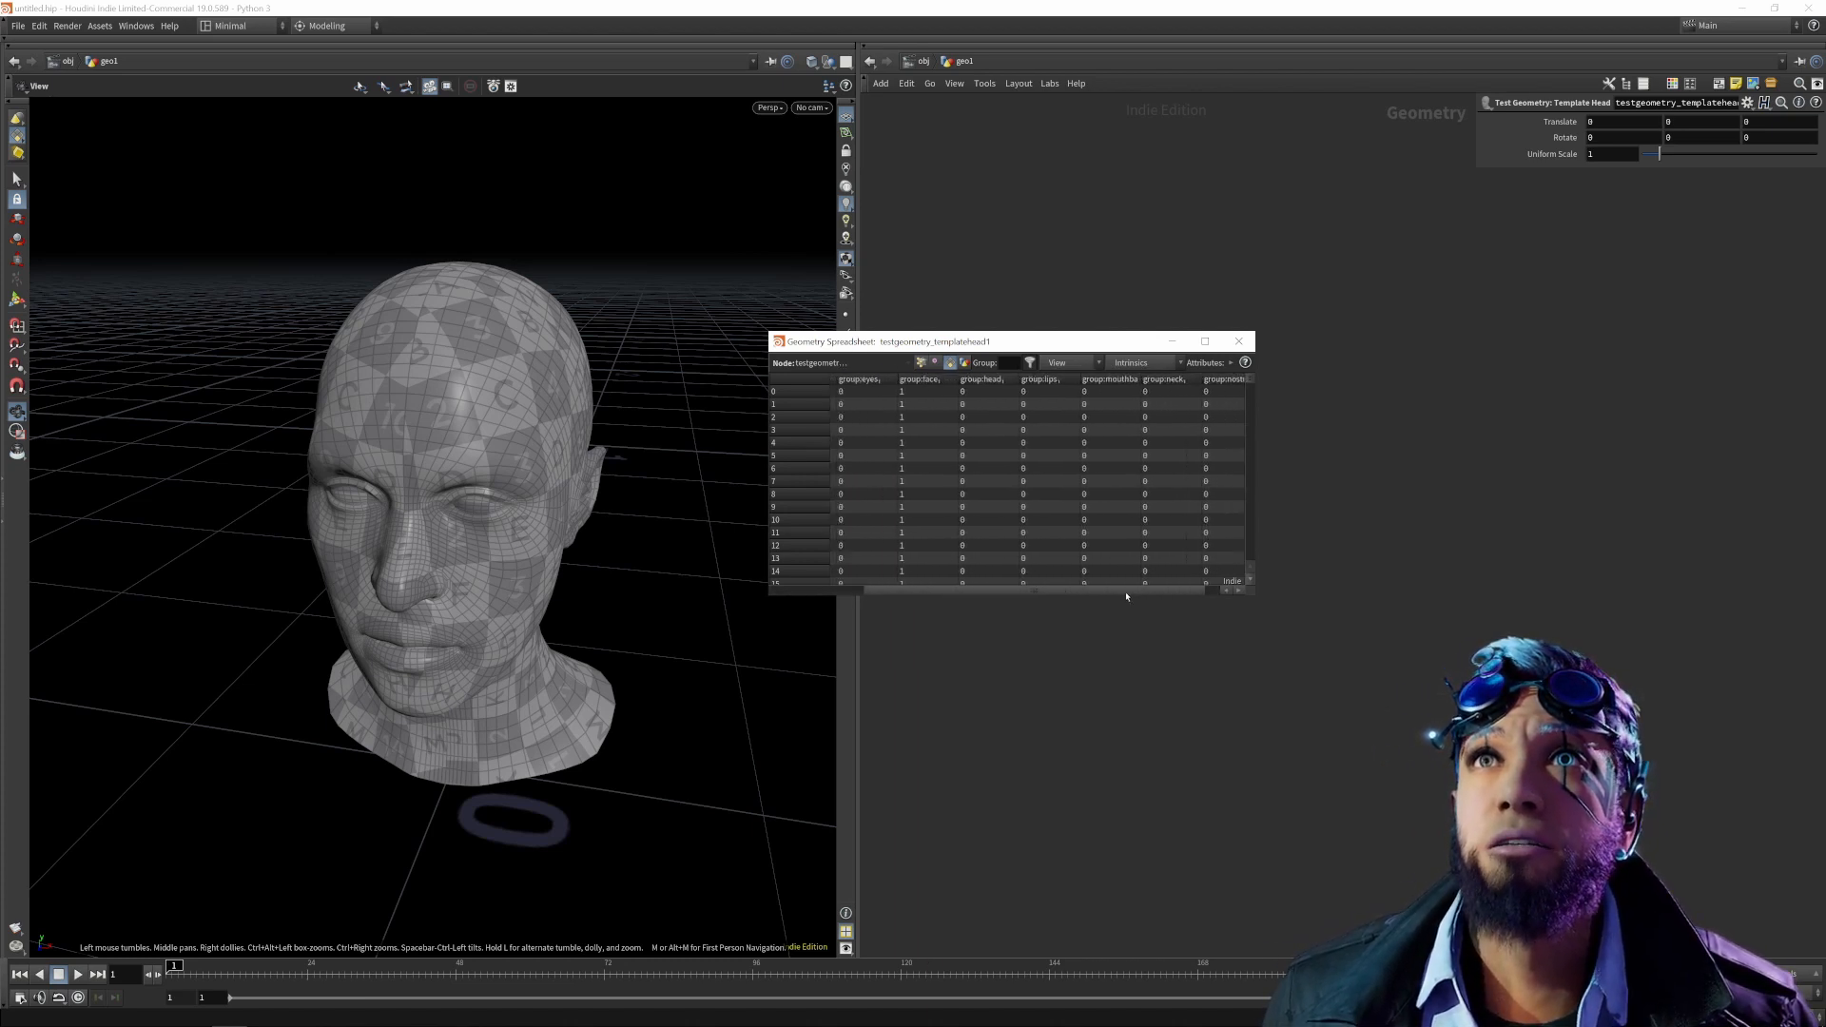
{"action": "left_click", "coordinate": [965, 363]}
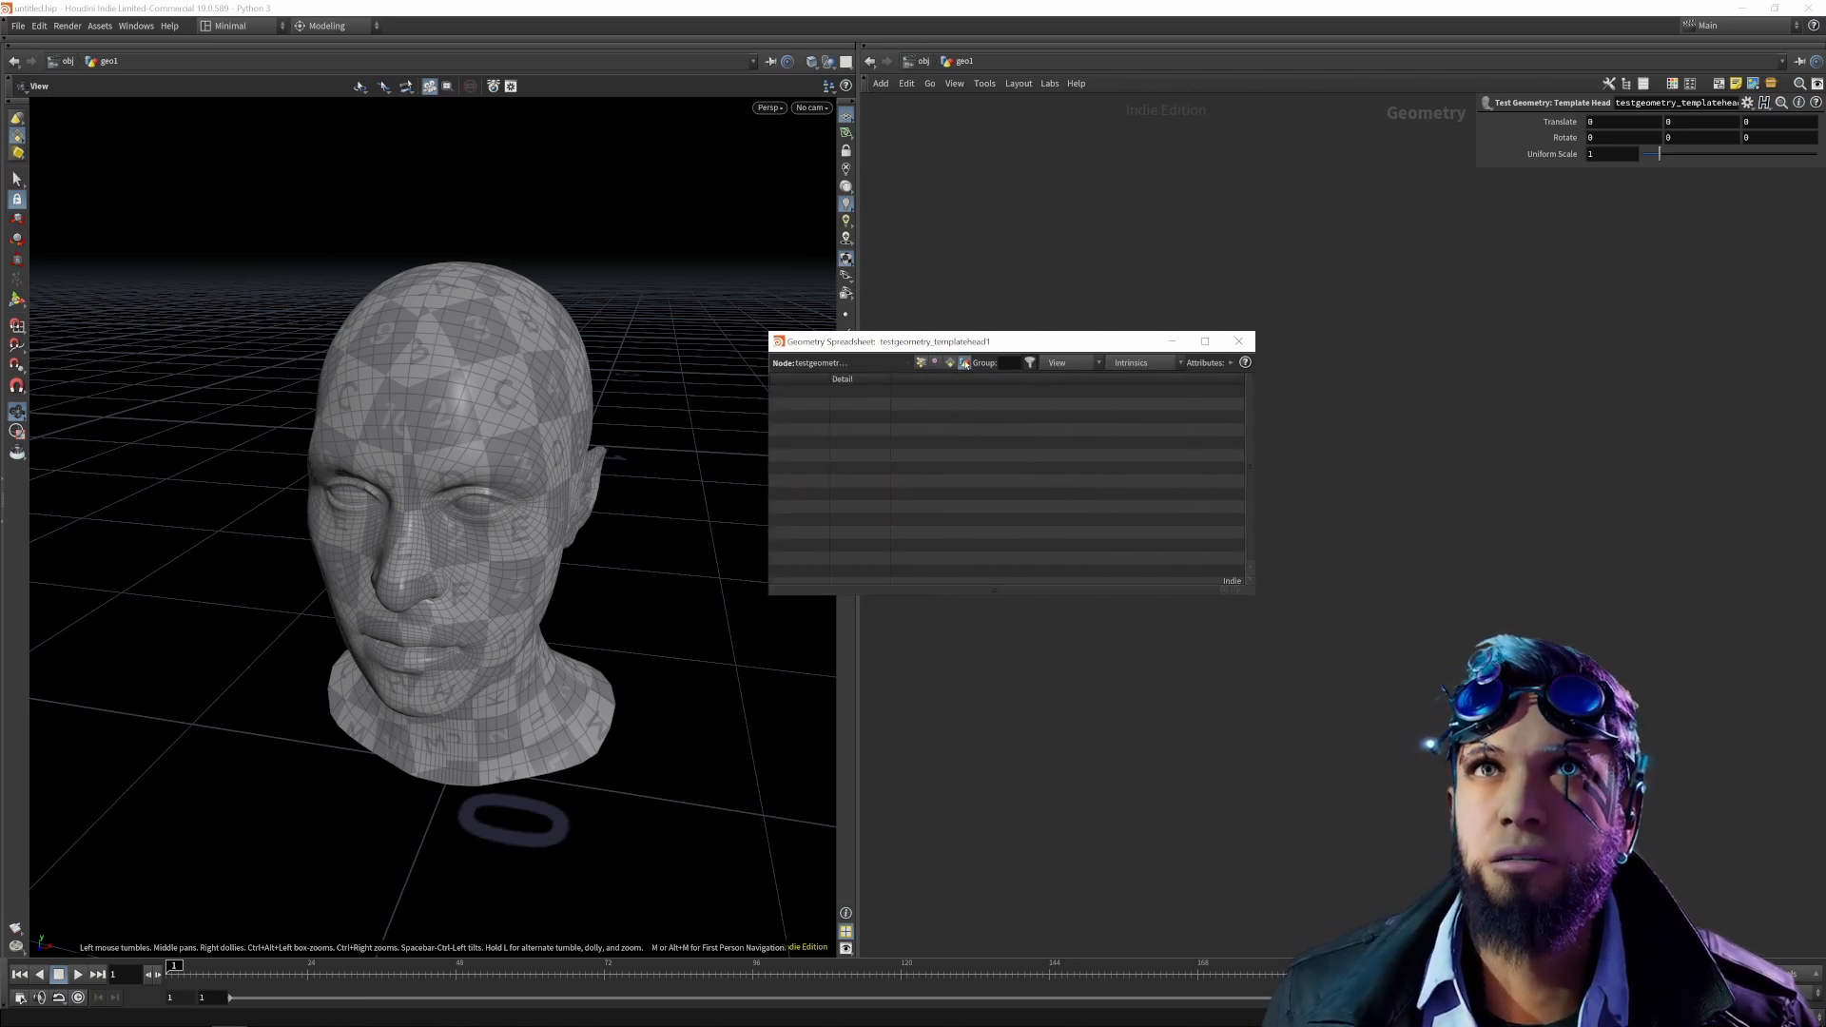
{"action": "left_click", "coordinate": [921, 362]}
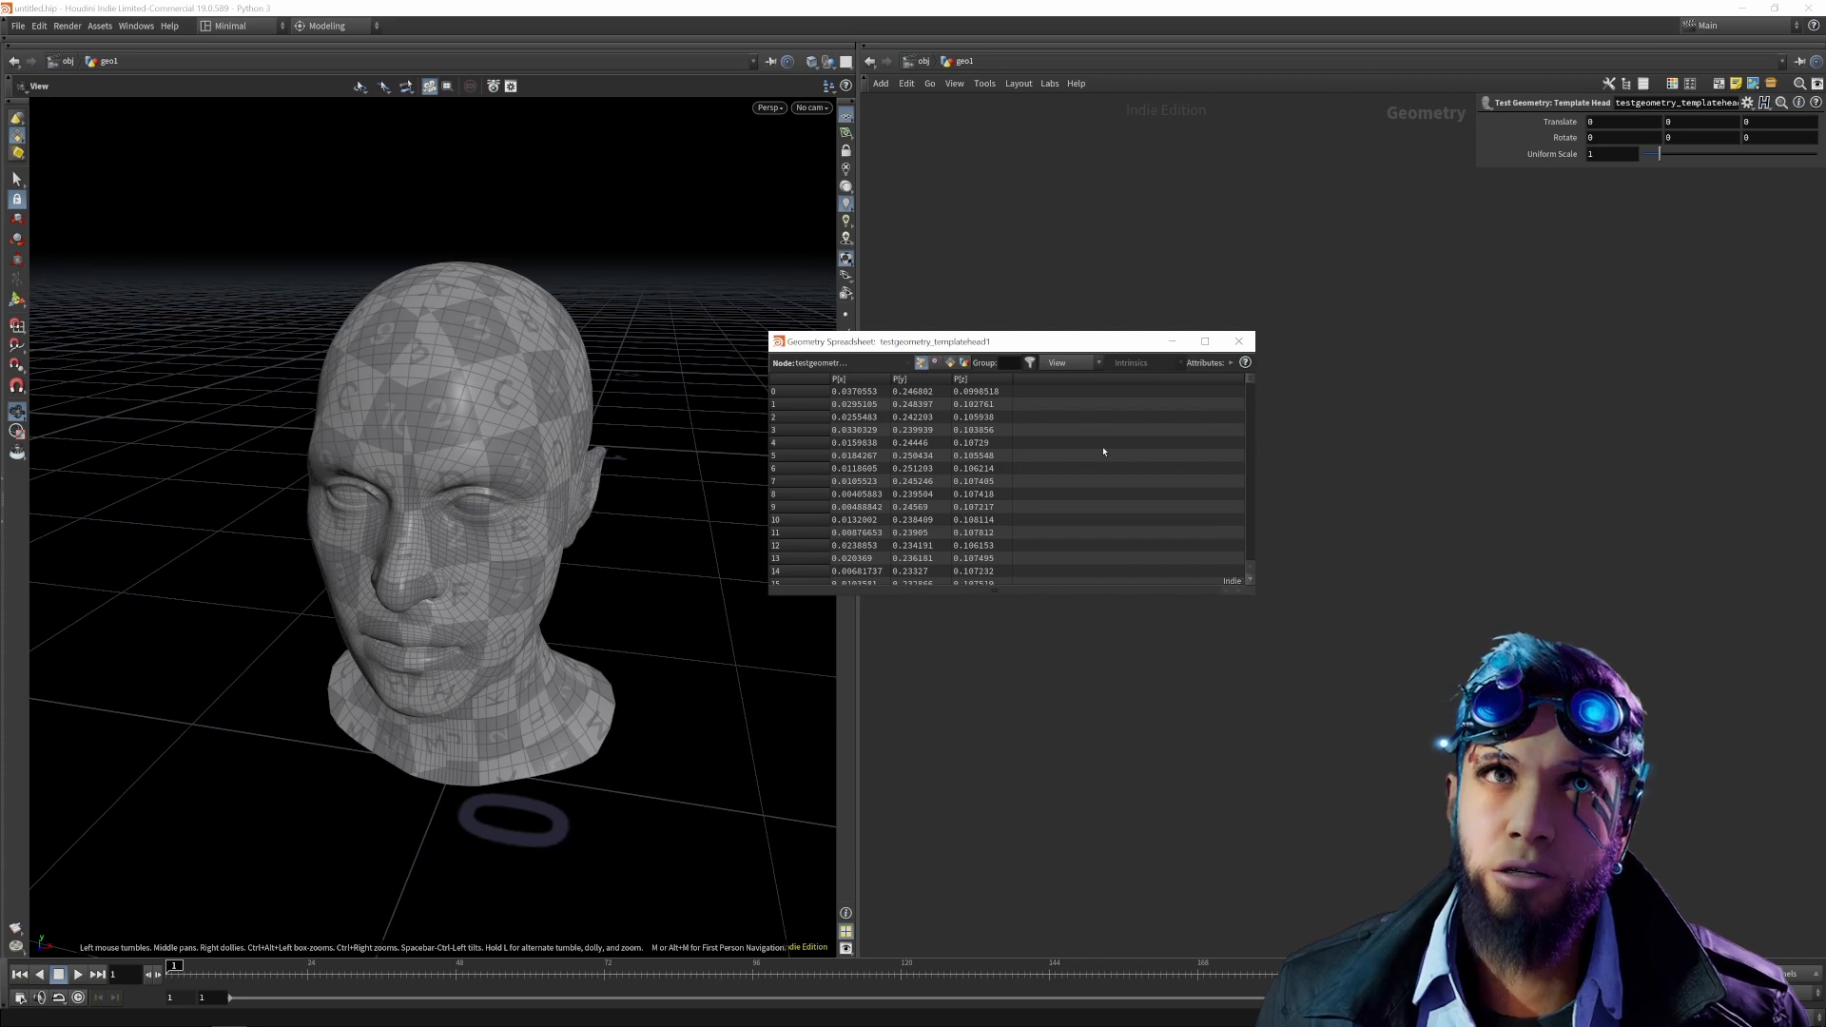
Turn on point markers for the head in the viewport and compare its vertex and point attributes in the spreadsheet.
{"action": "left_click_drag", "start_coordinate": [931, 345], "coordinate": [1106, 306]}
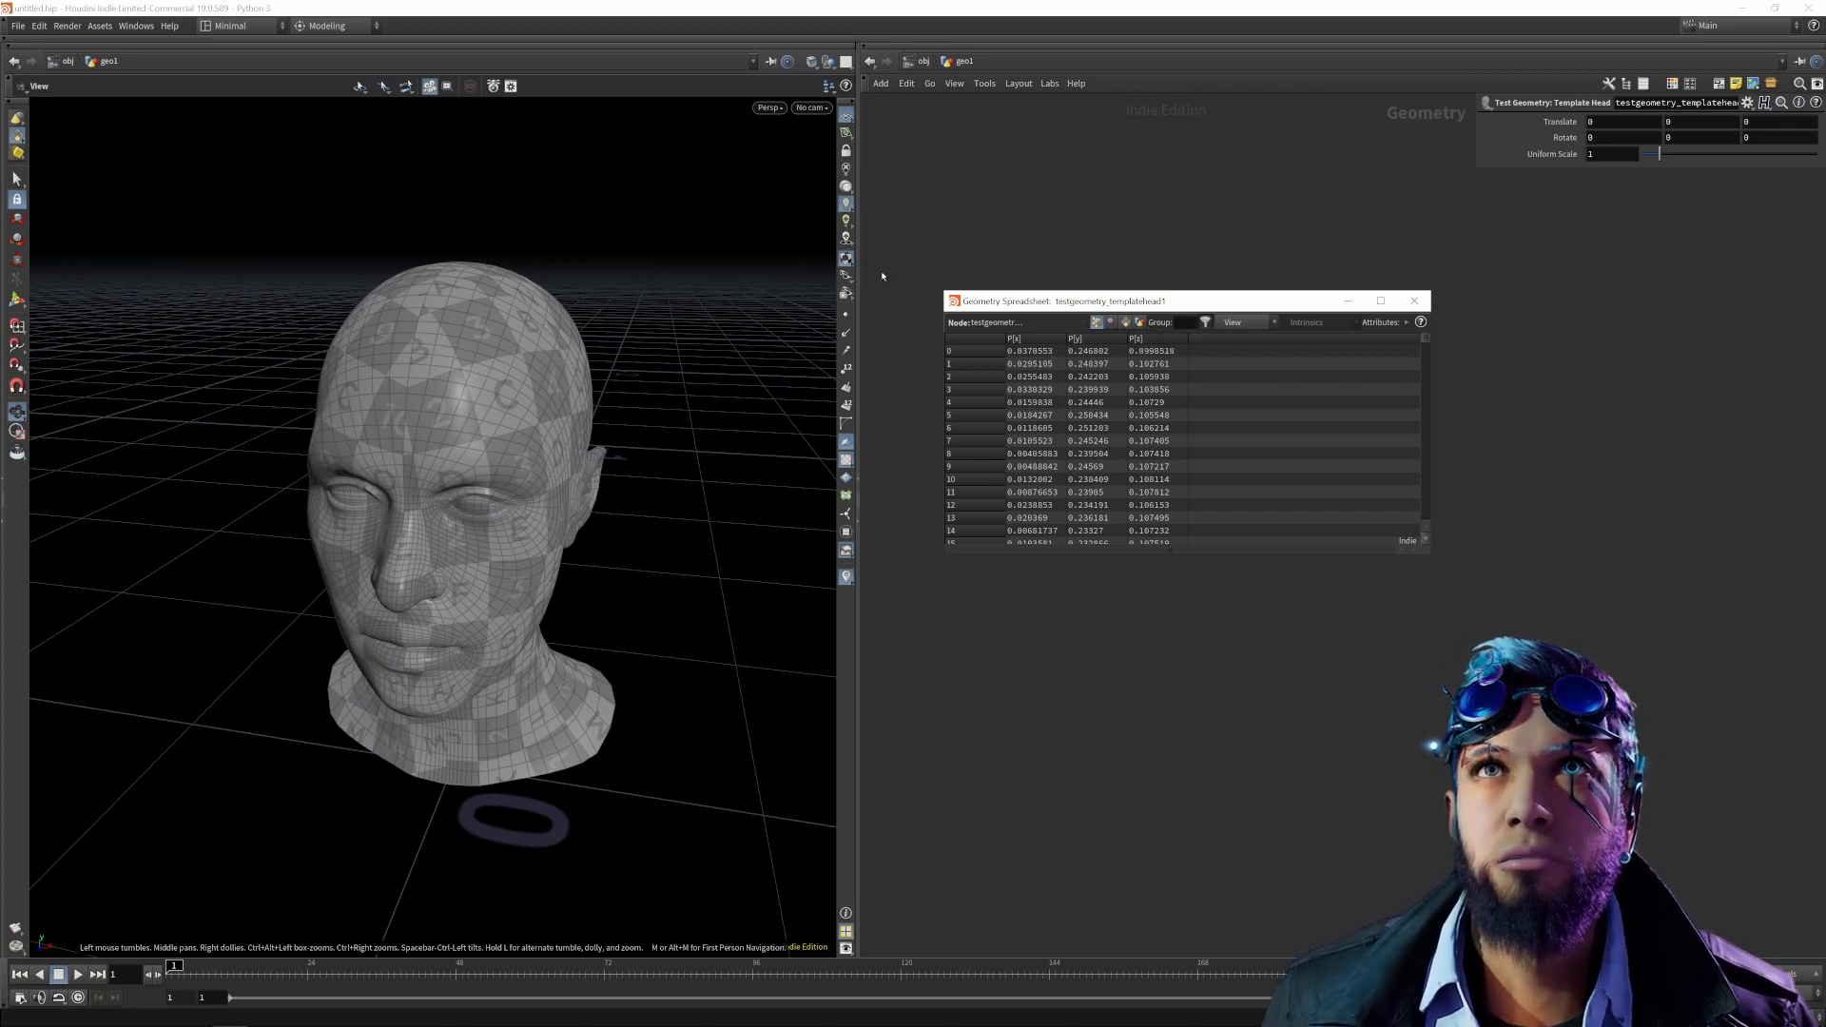
{"action": "left_click", "coordinate": [845, 314]}
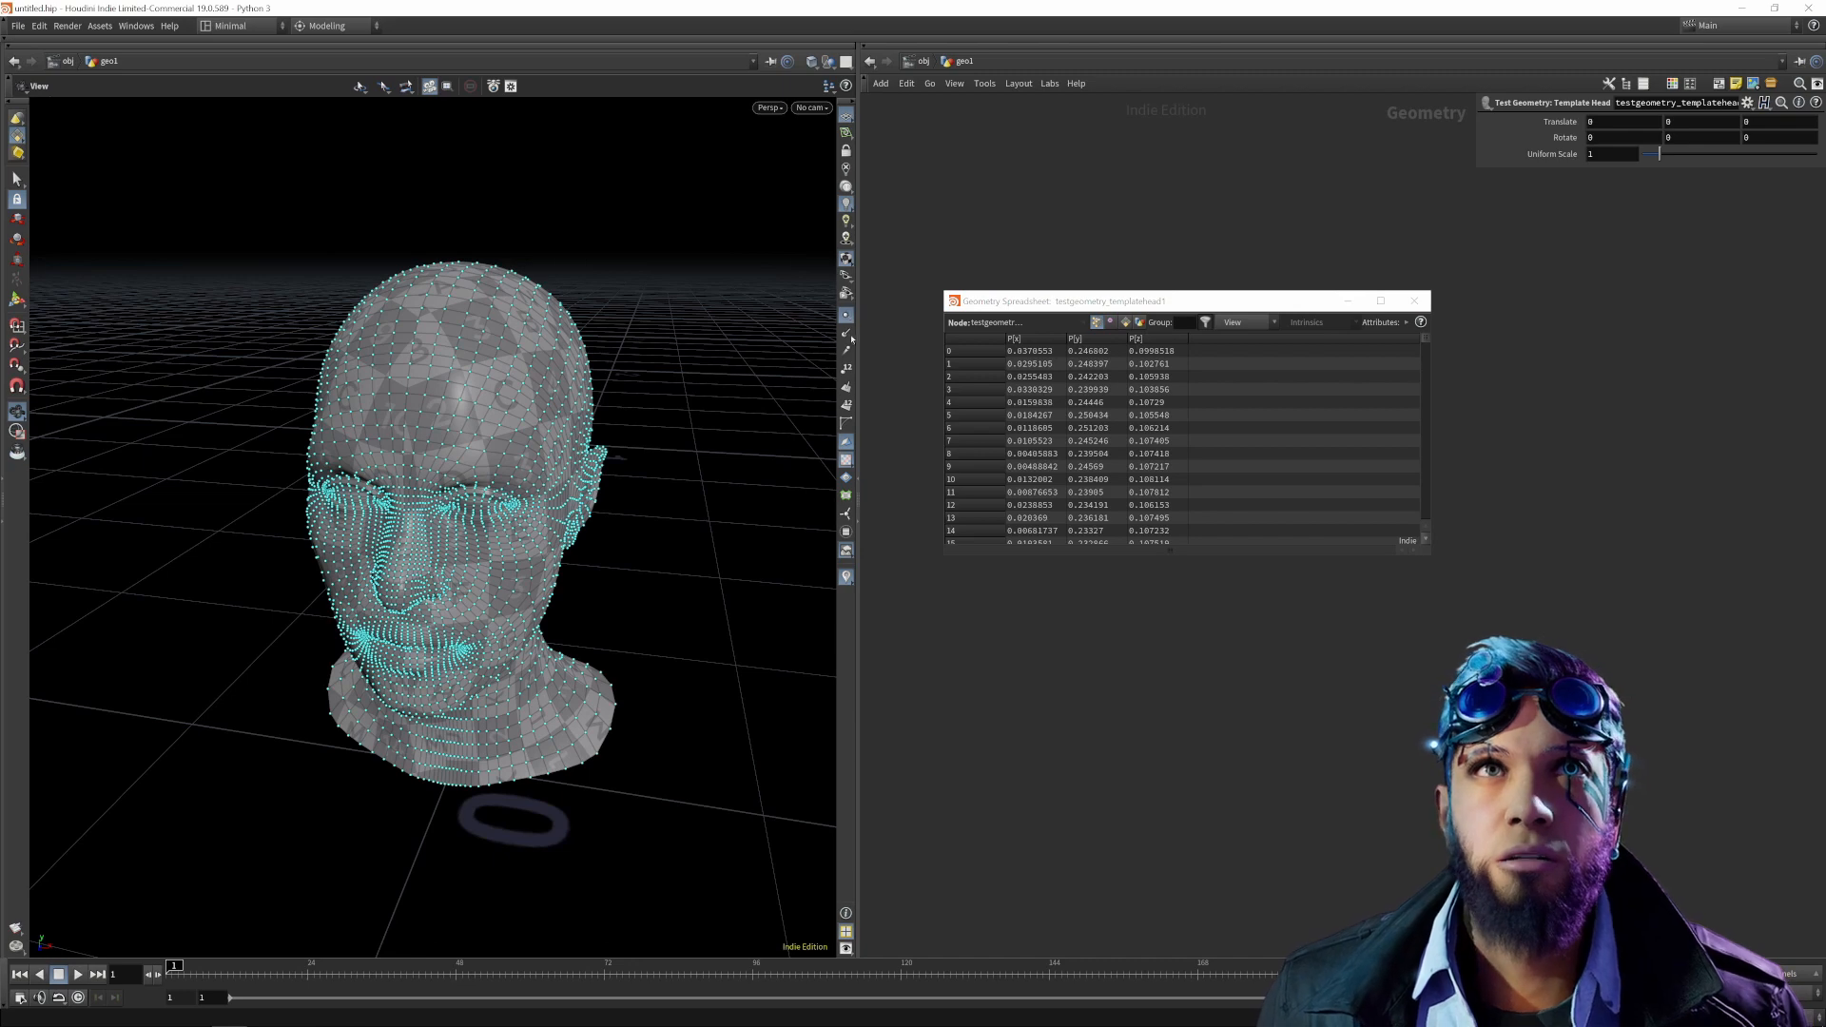
{"action": "scroll", "coordinate": [549, 407], "scroll_direction": "up", "scroll_amount": 2}
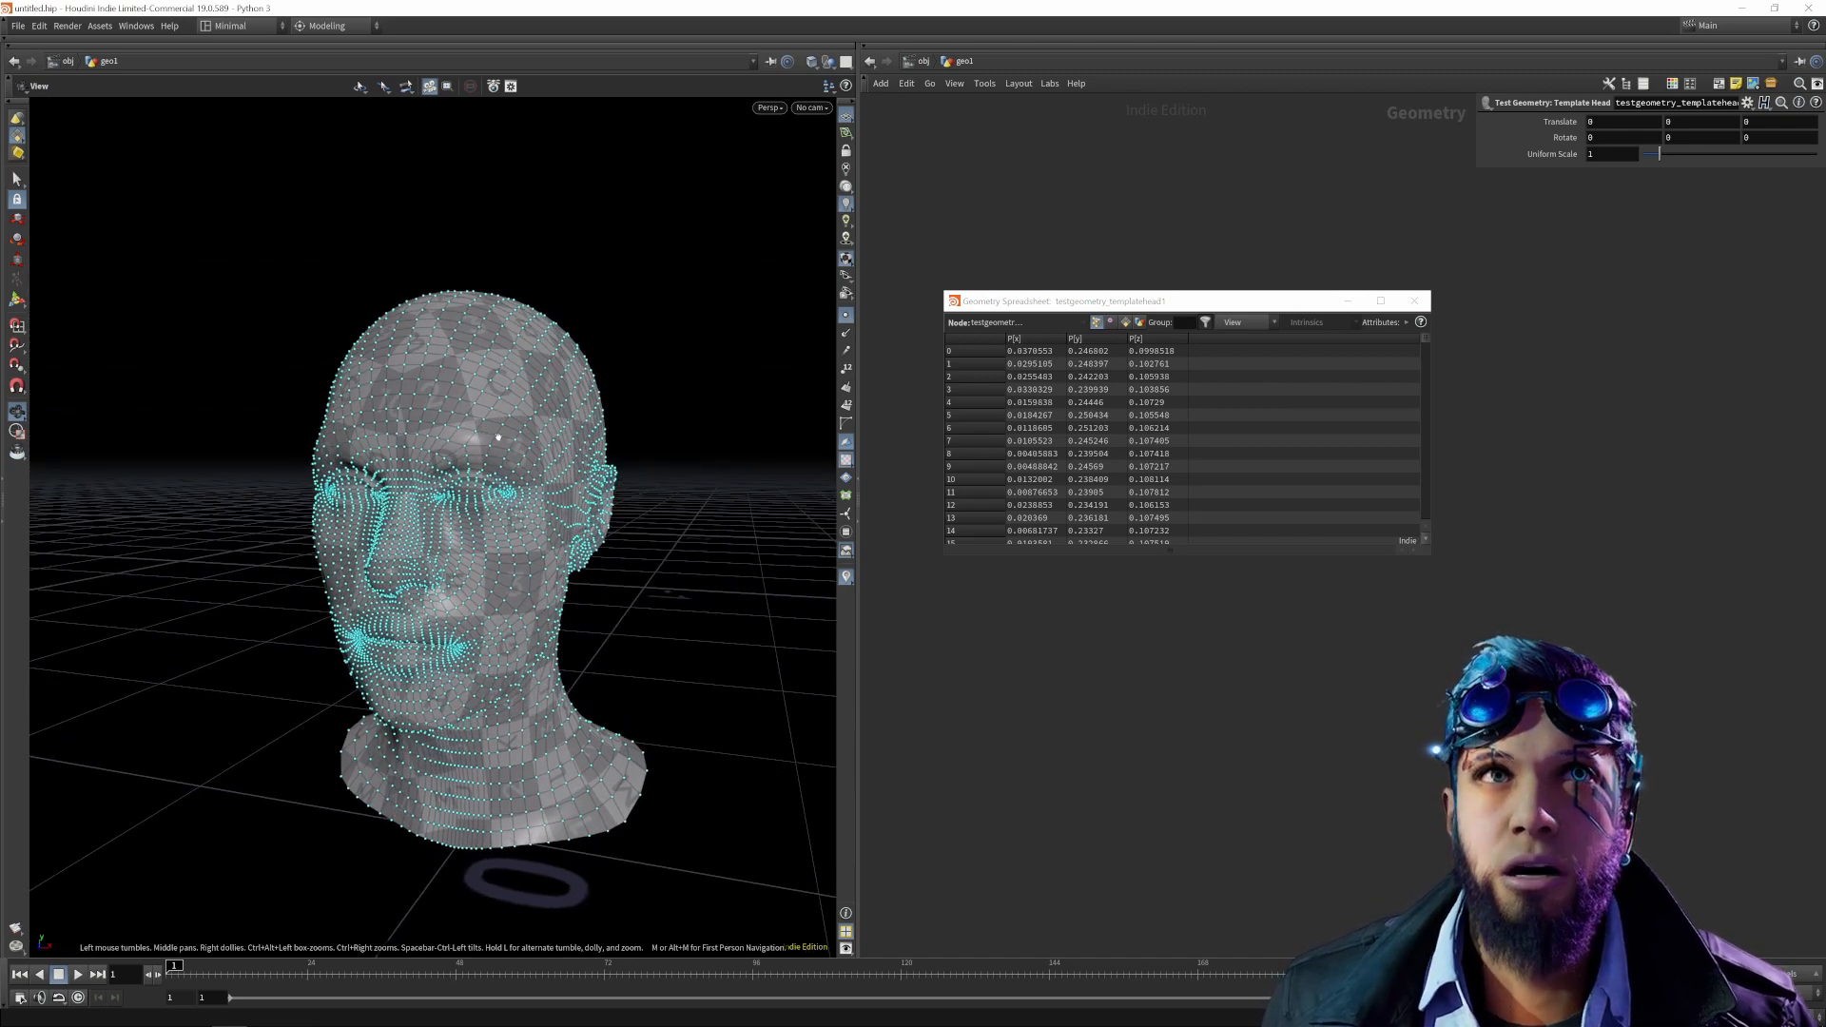
{"action": "mouse_move", "coordinate": [500, 453]}
{"action": "left_mouse_down"}
{"action": "mouse_move", "coordinate": [468, 519]}
{"action": "mouse_move", "coordinate": [498, 542]}
{"action": "mouse_move", "coordinate": [529, 447]}
{"action": "left_mouse_up"}
{"action": "left_click", "coordinate": [1111, 323]}
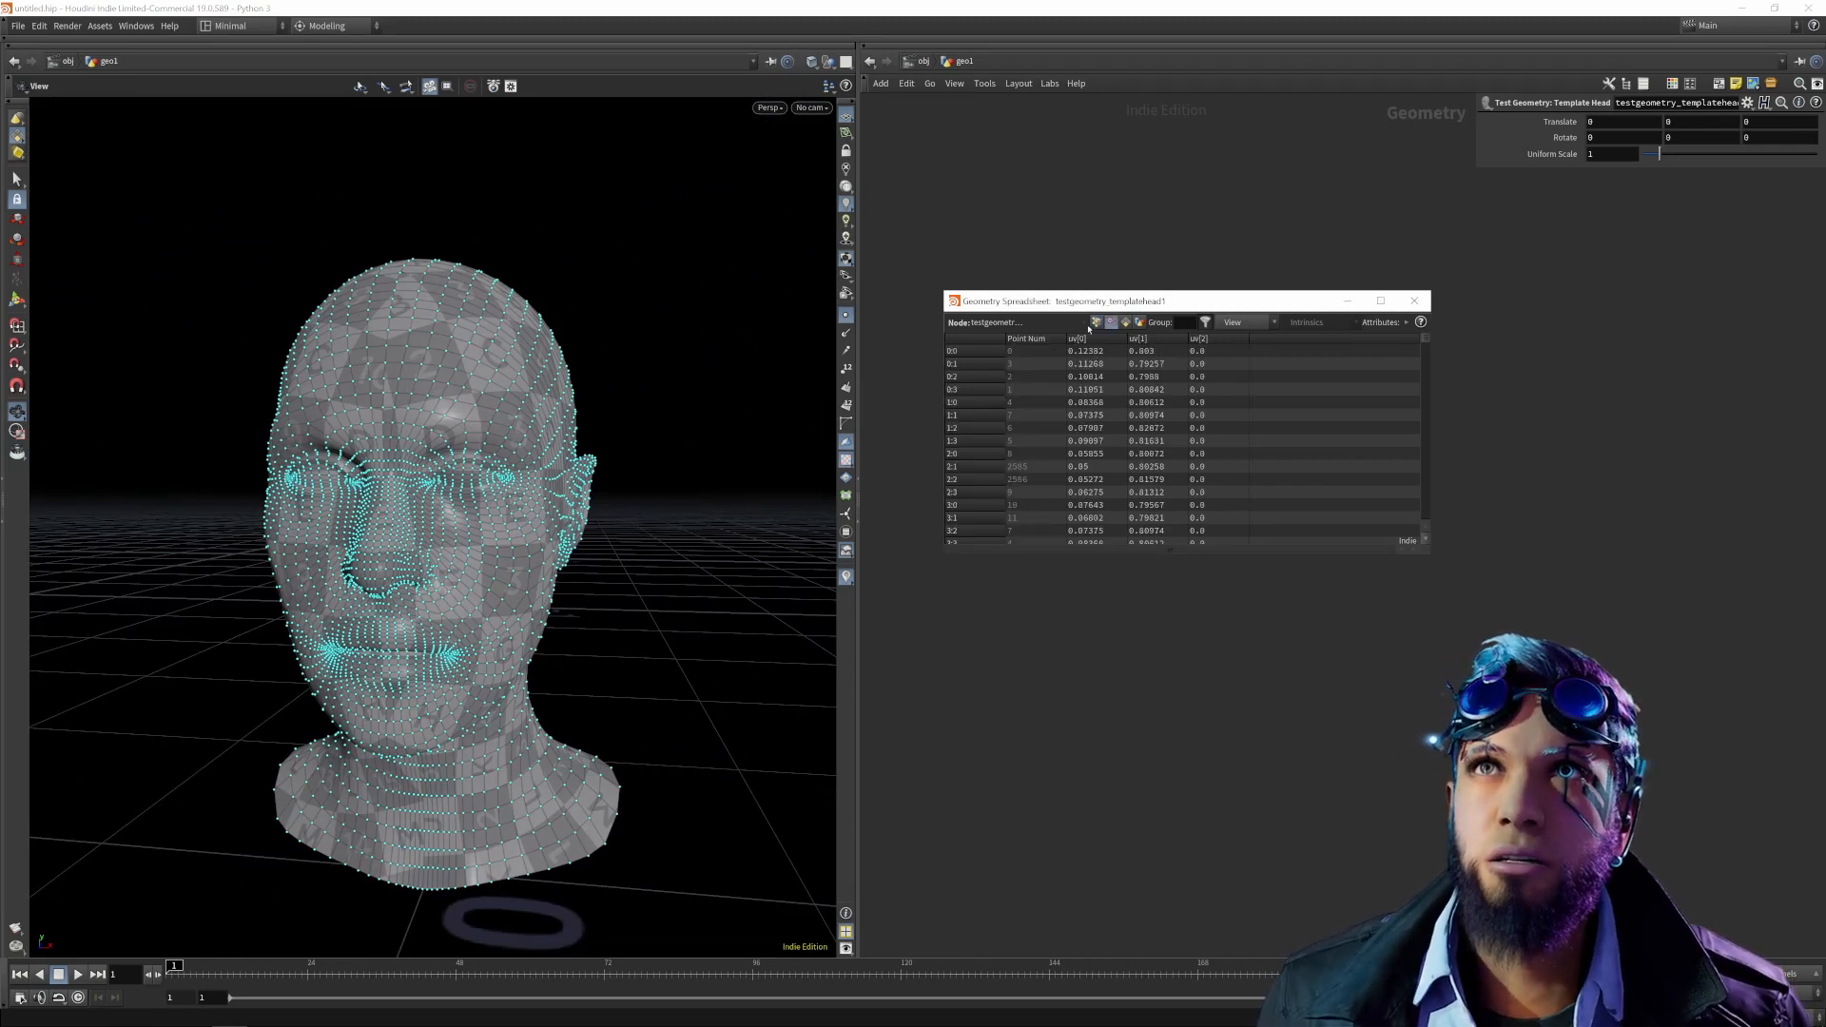
{"action": "left_click", "coordinate": [1095, 323]}
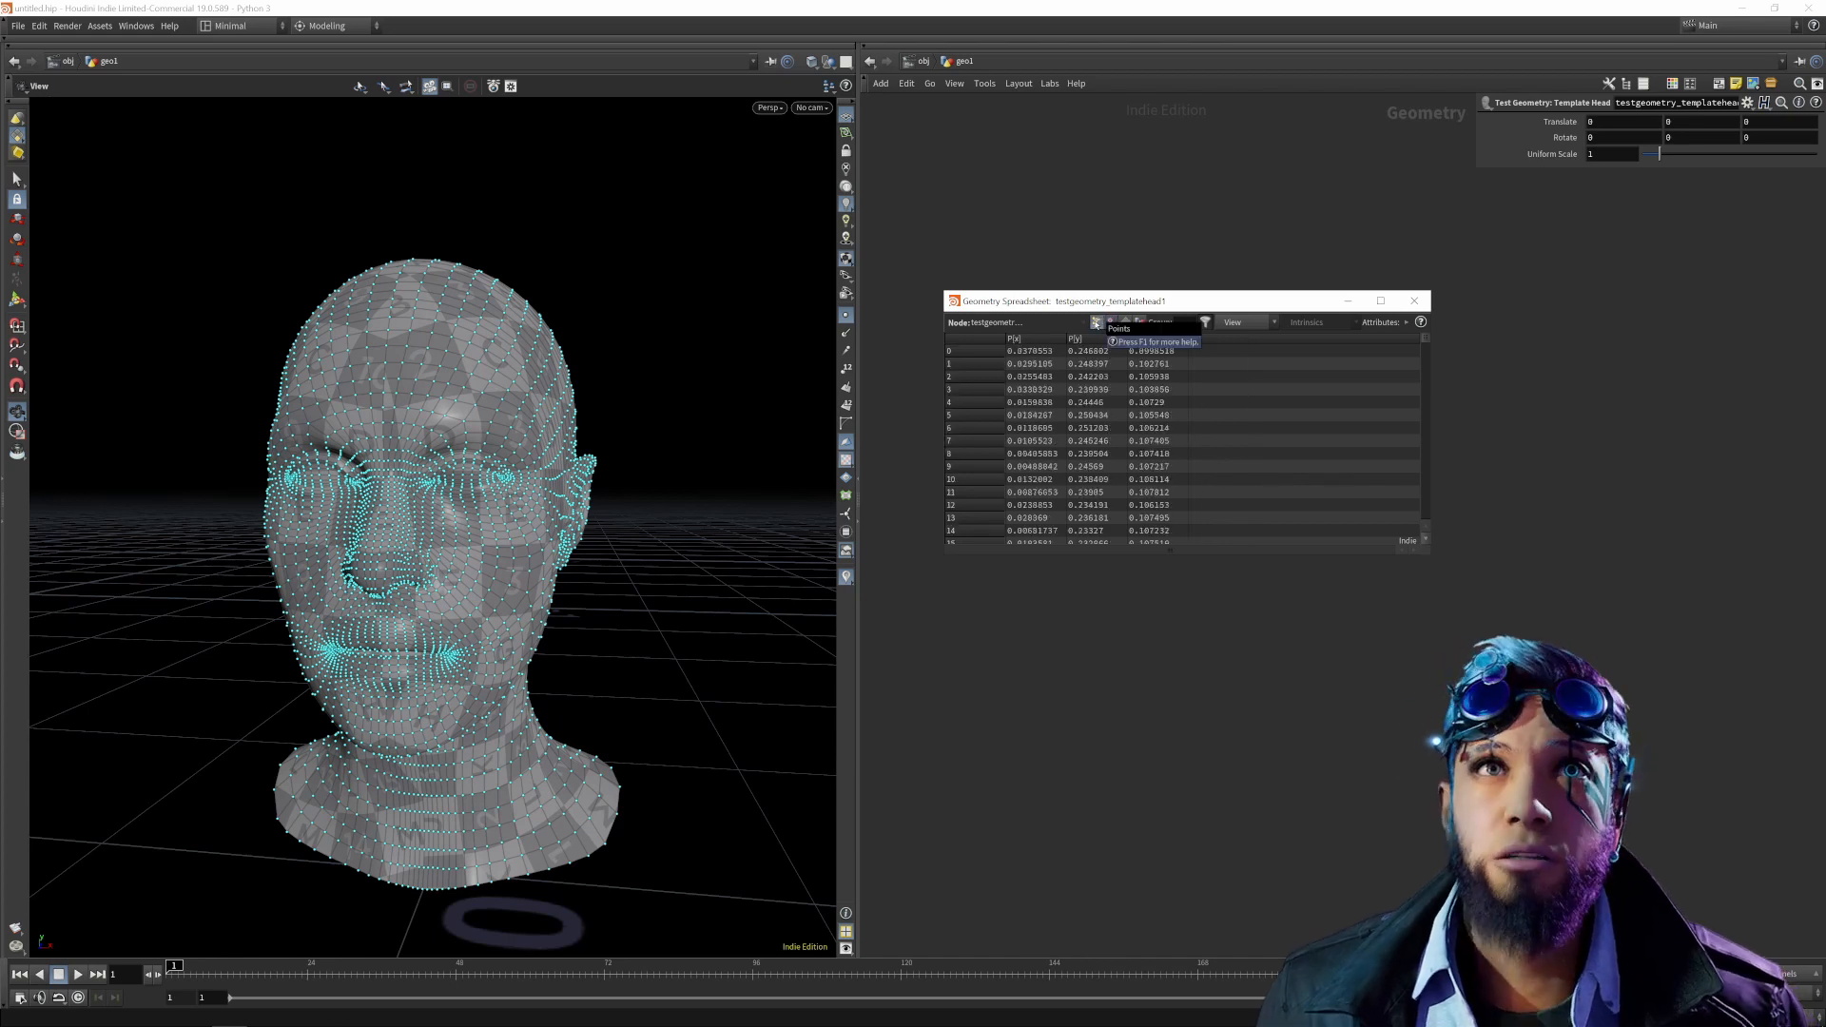
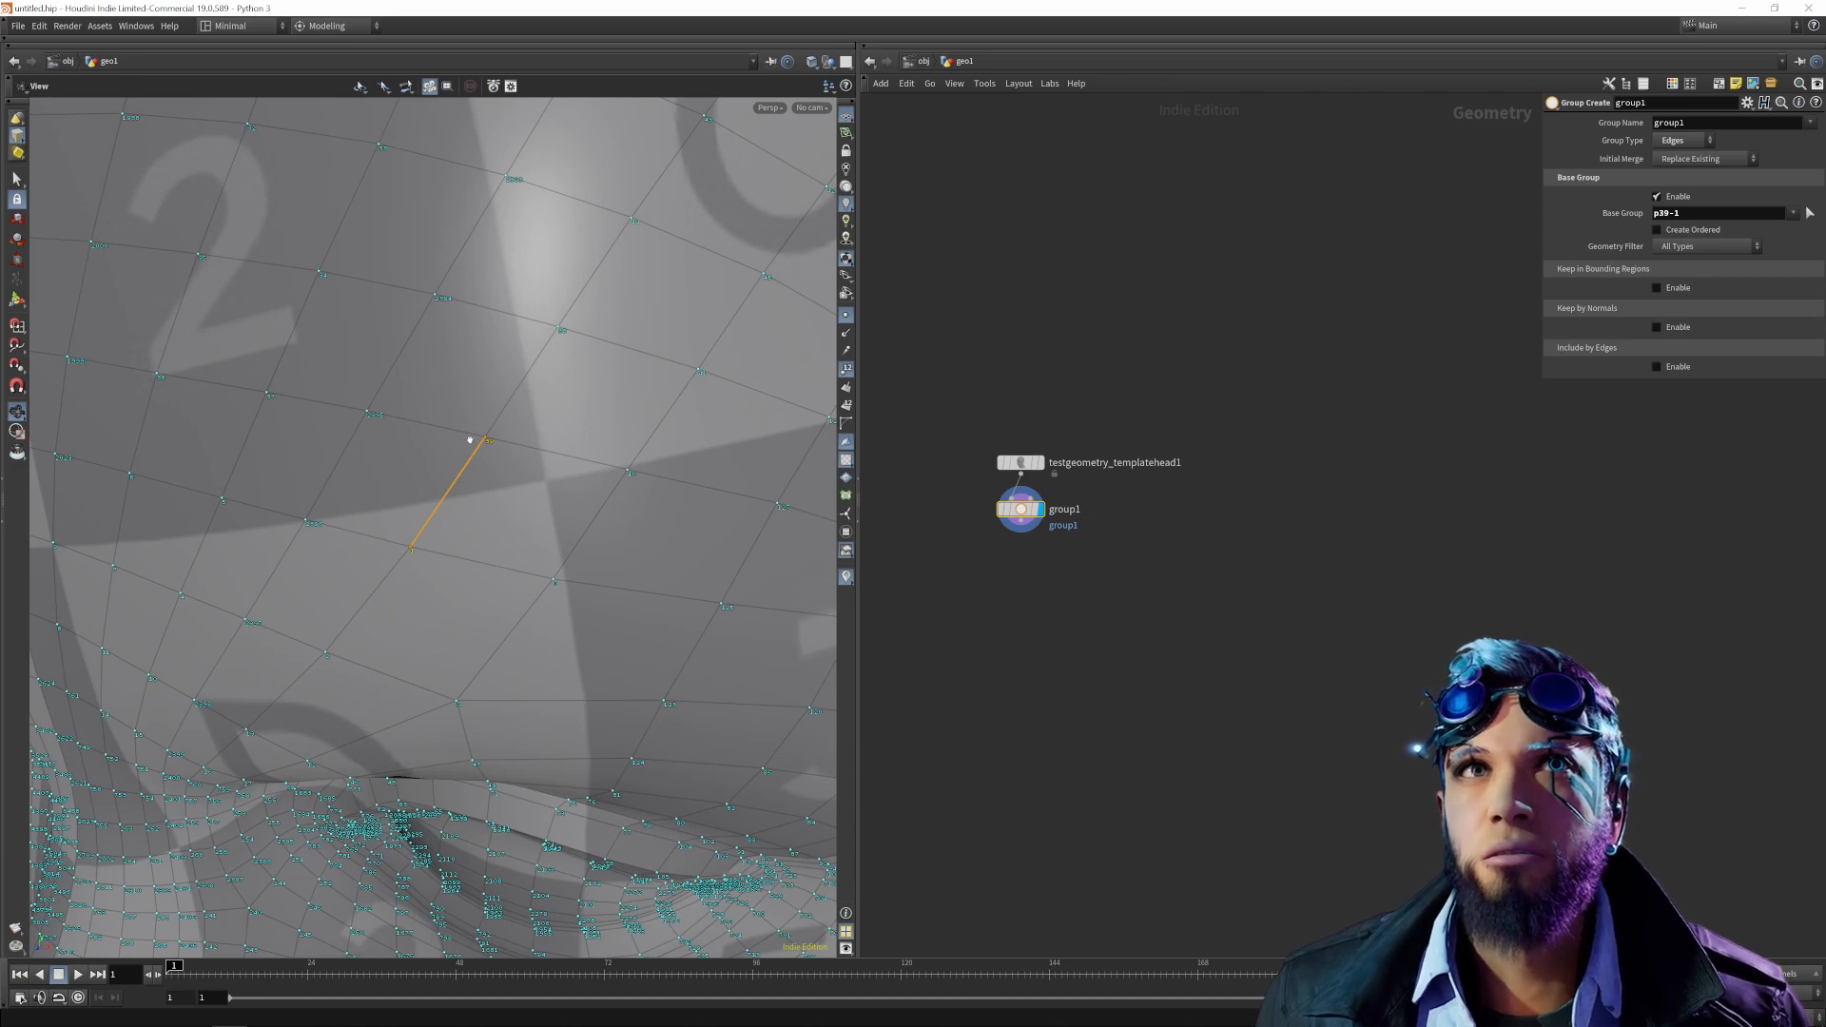
Add a Grid node with 3 rows and 2 columns beside the template head node and view it from above.
{"action": "mouse_move", "coordinate": [1018, 518]}
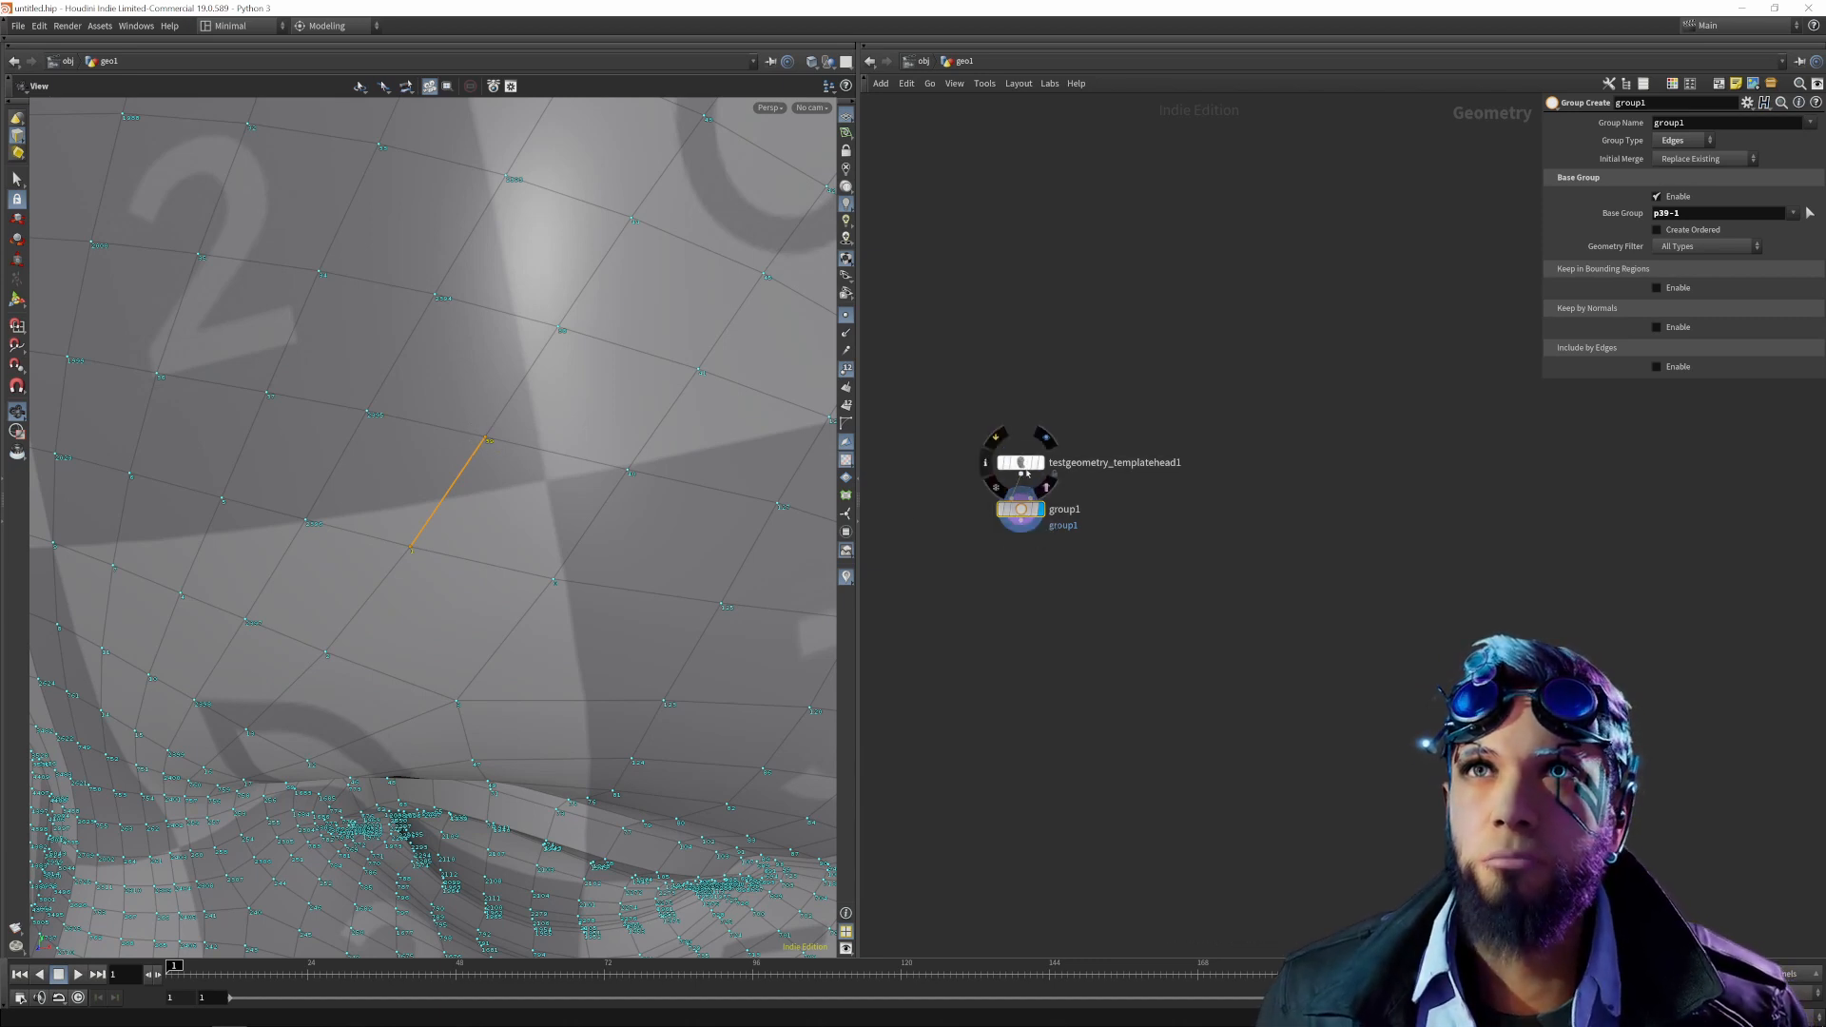
{"action": "key", "text": "Tab"}
{"action": "type", "text": "grid"}
{"action": "key", "text": "Return"}
{"action": "left_click", "coordinate": [1271, 468]}
{"action": "mouse_move", "coordinate": [660, 526]}
{"action": "left_mouse_down"}
{"action": "mouse_move", "coordinate": [529, 574]}
{"action": "mouse_move", "coordinate": [470, 568]}
{"action": "mouse_move", "coordinate": [651, 502]}
{"action": "left_mouse_up"}
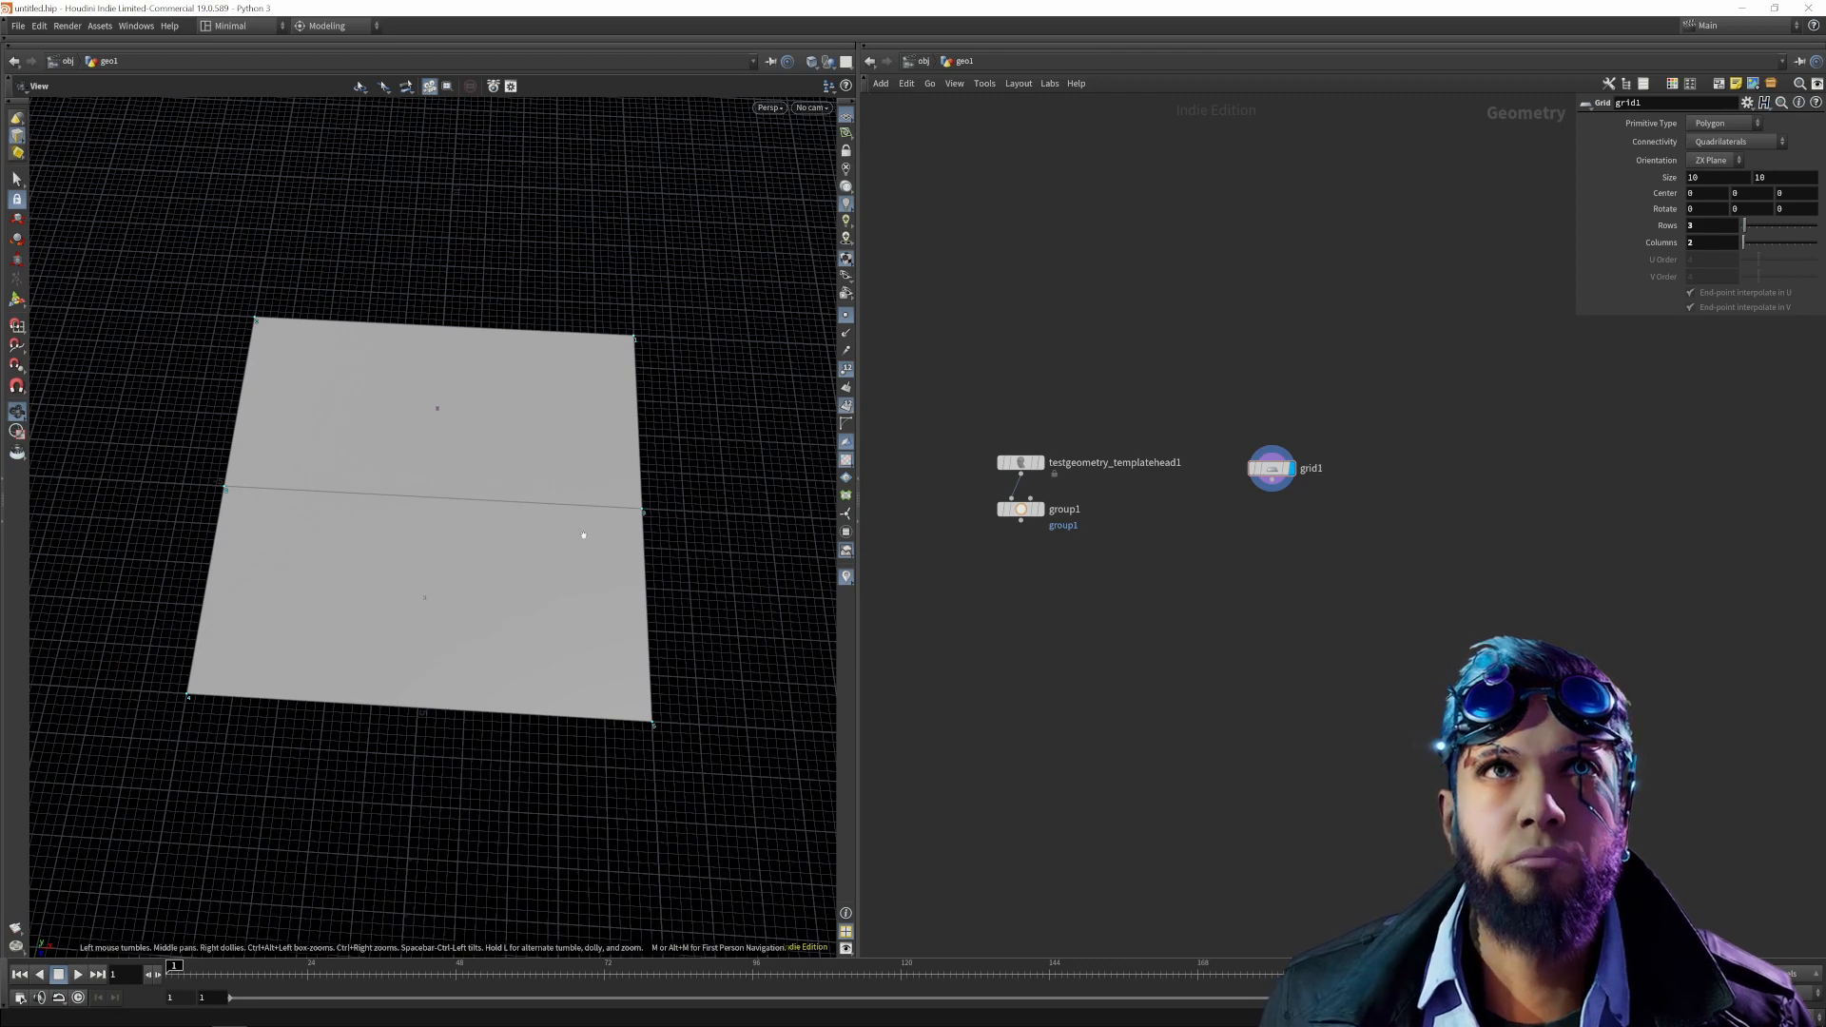
{"action": "left_click_drag", "start_coordinate": [492, 551], "coordinate": [304, 520]}
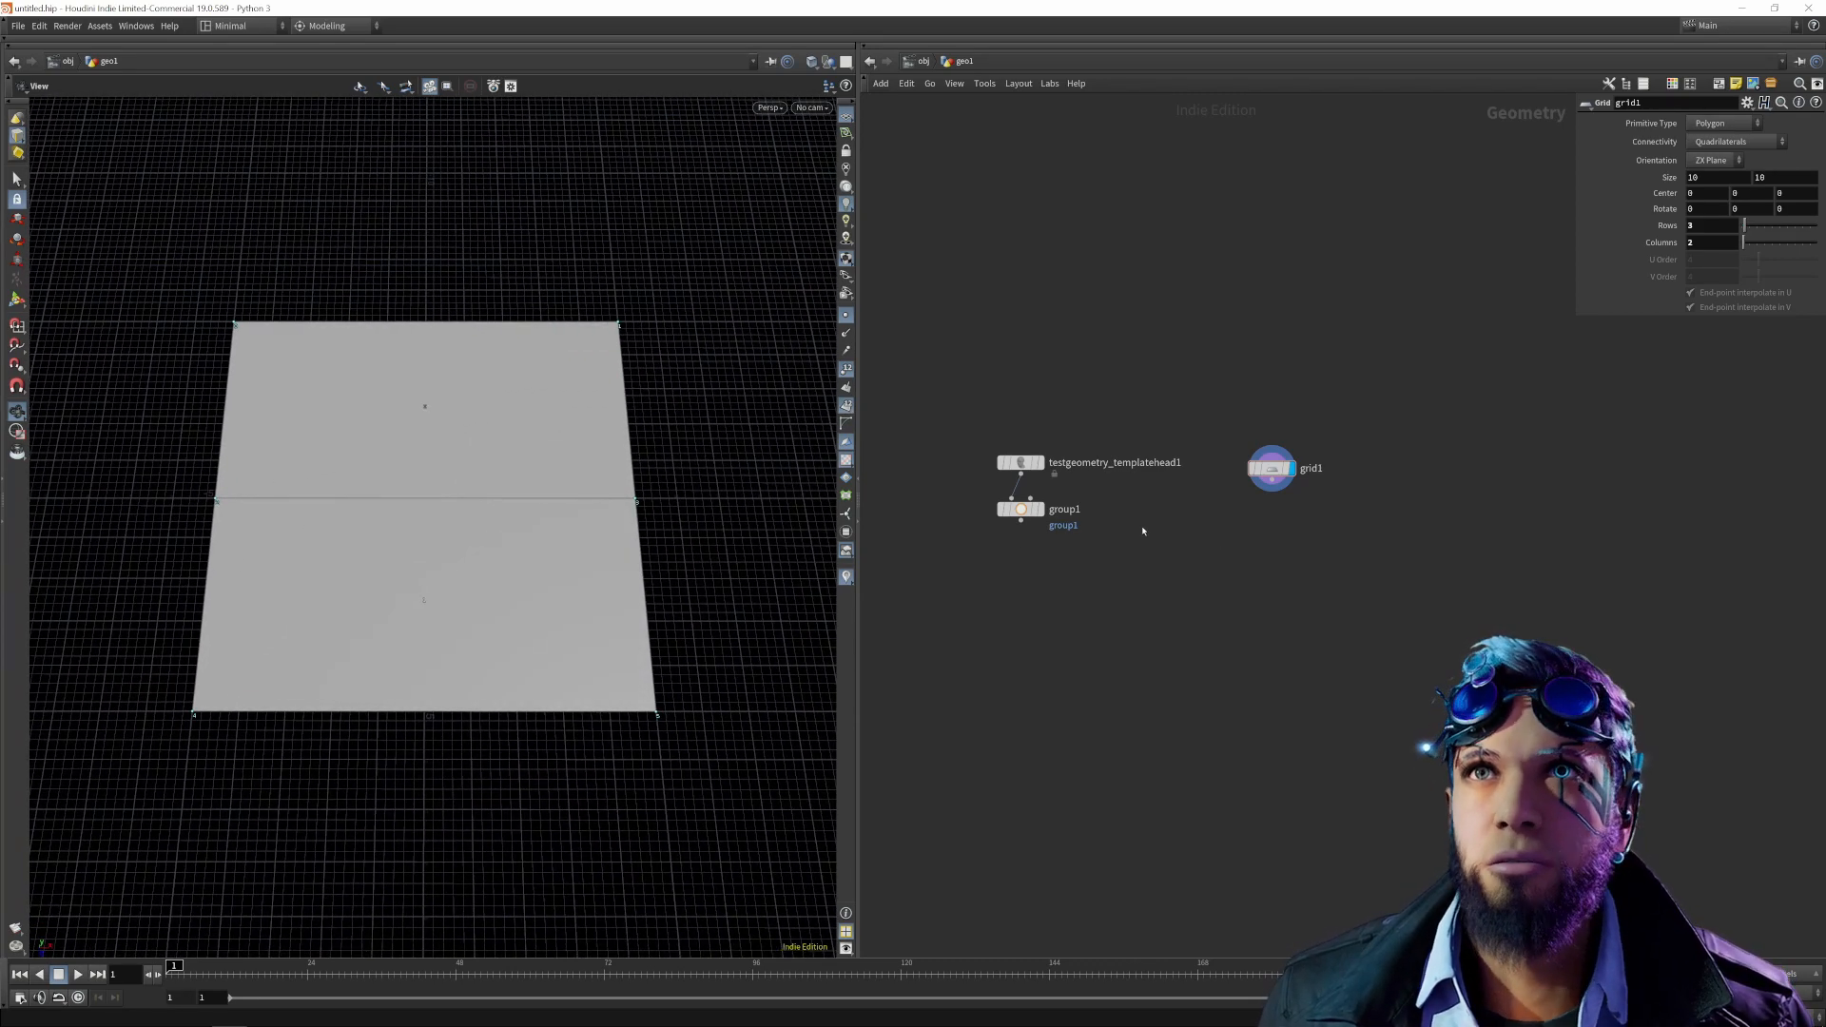
Open the grid's geometry spreadsheet over the network, list its vertices and sort them by point number.
{"action": "right_click", "coordinate": [1274, 468]}
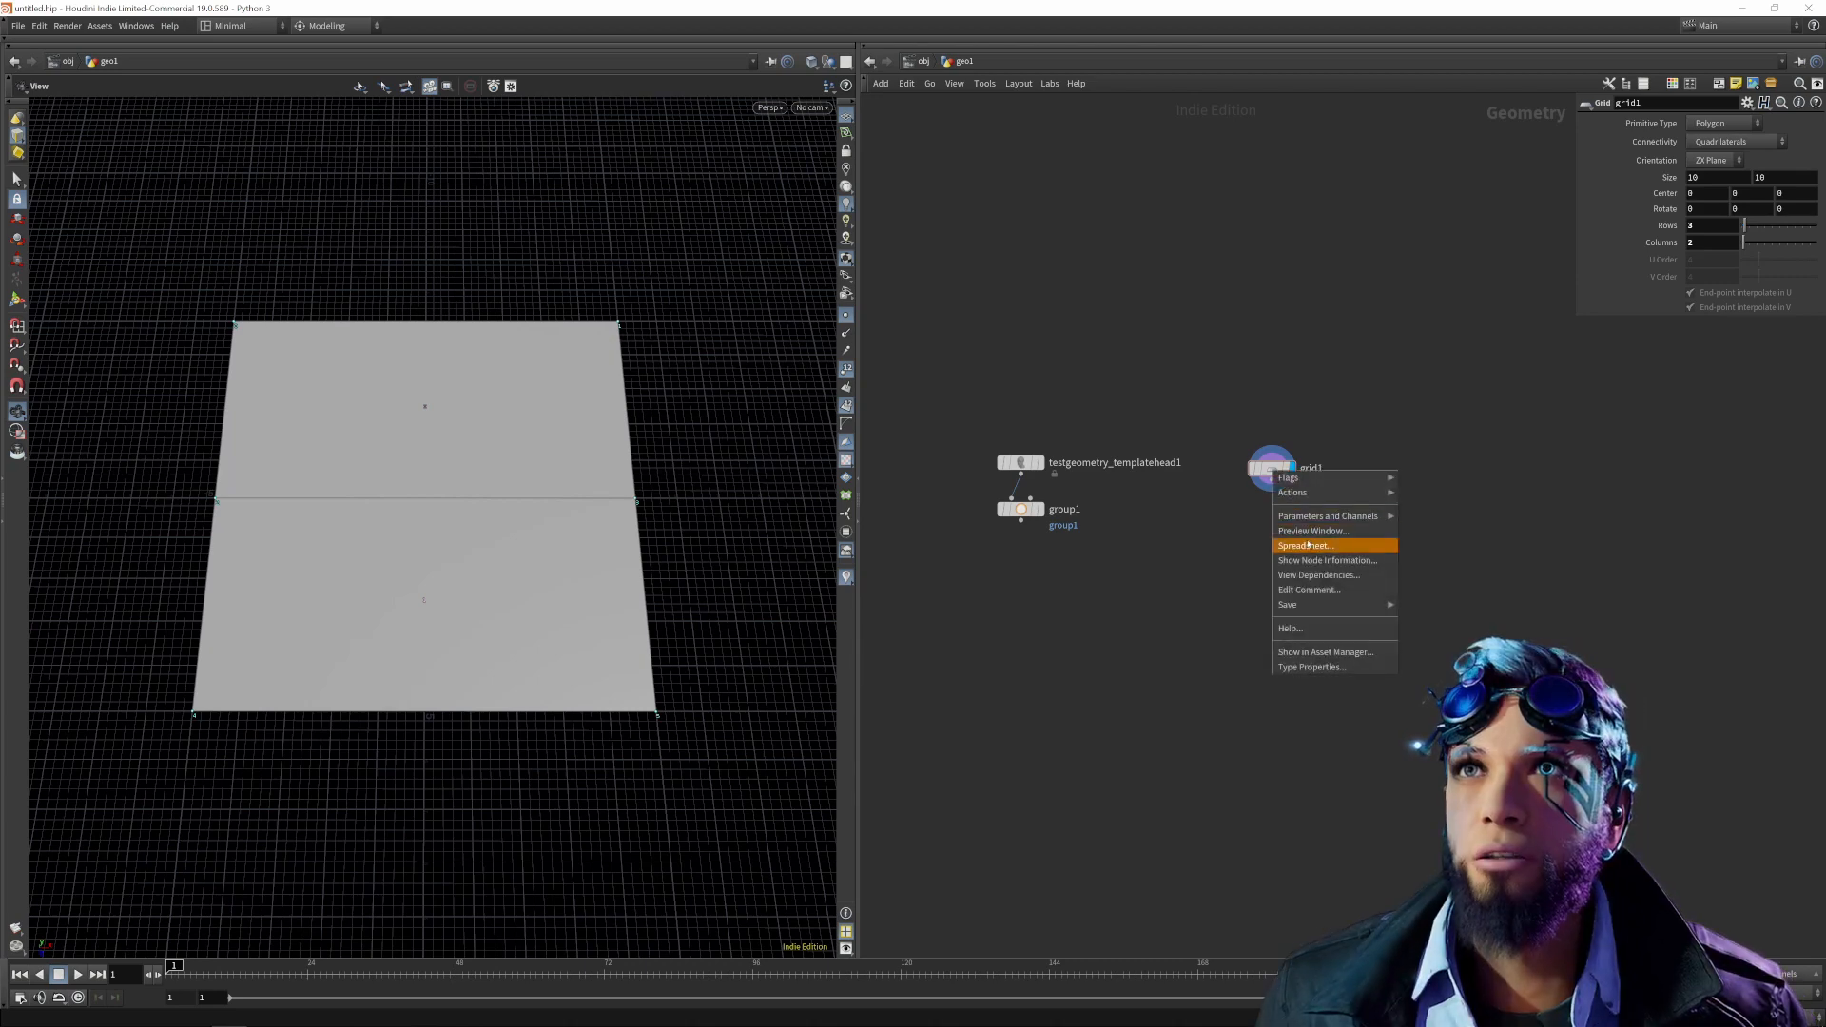
{"action": "left_click", "coordinate": [1326, 539]}
{"action": "left_click_drag", "start_coordinate": [358, 472], "coordinate": [1106, 300]}
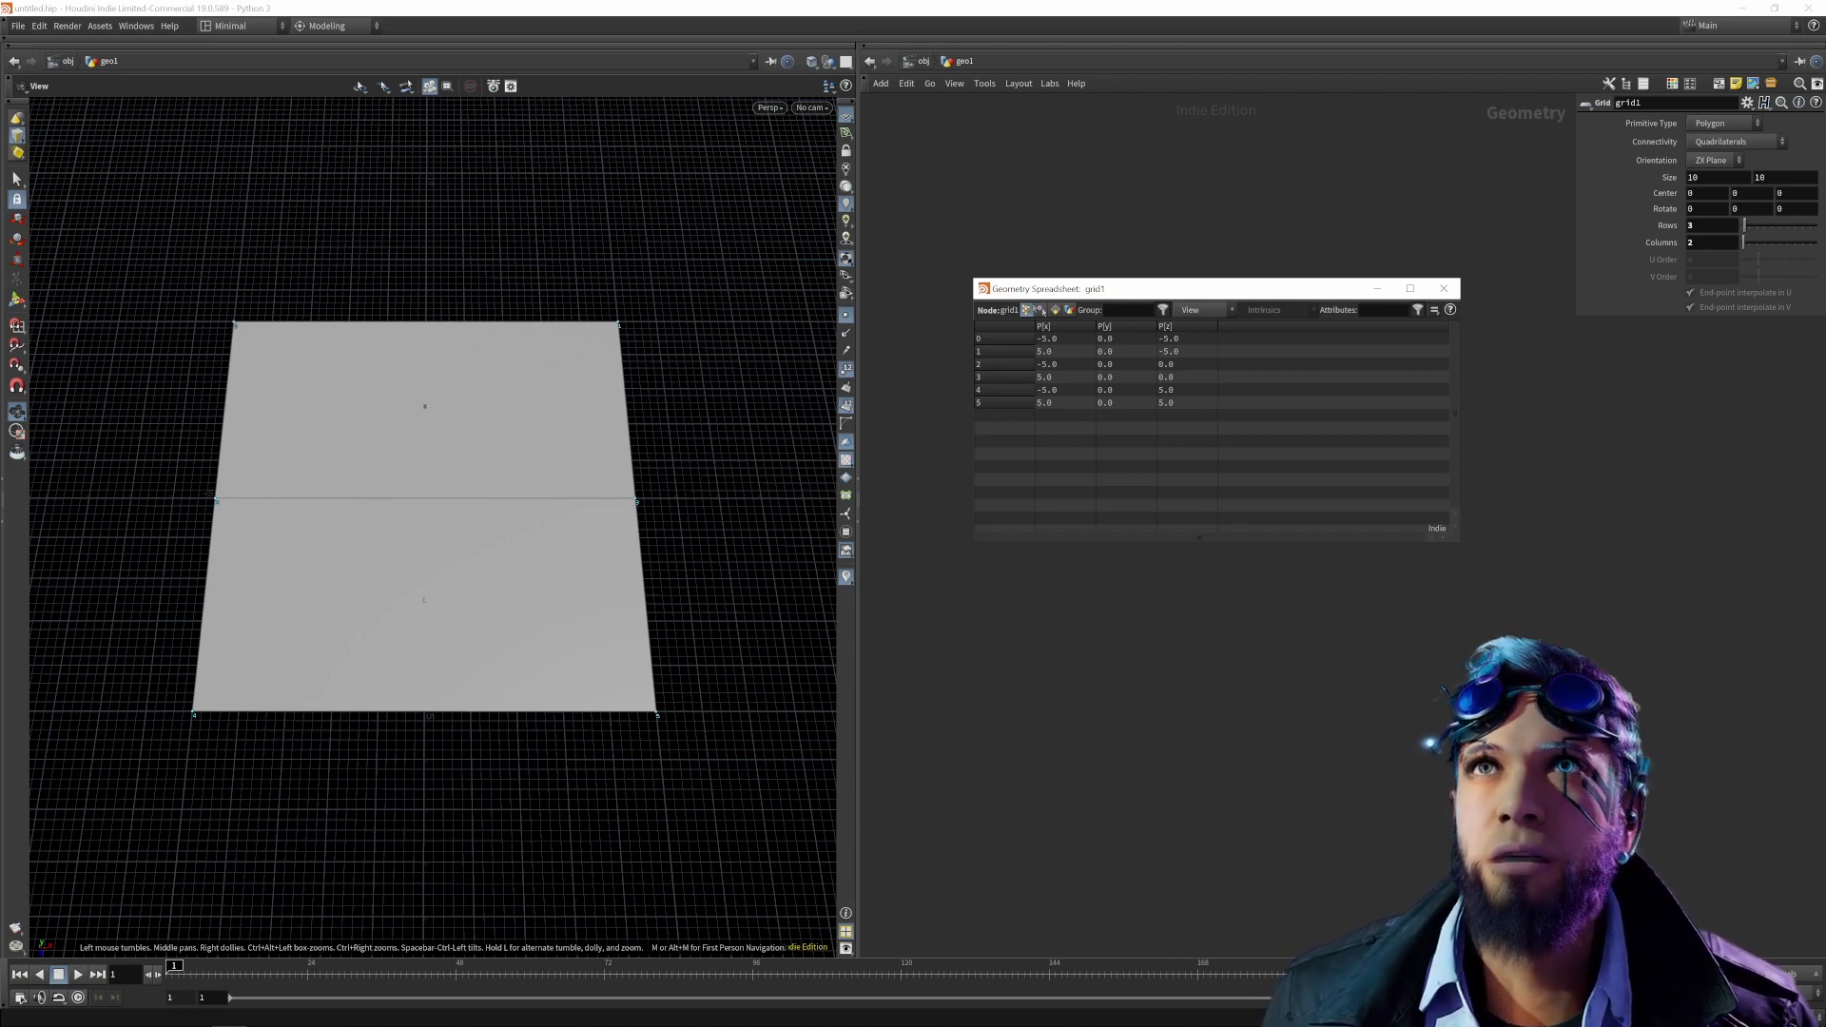
{"action": "left_click", "coordinate": [1042, 311]}
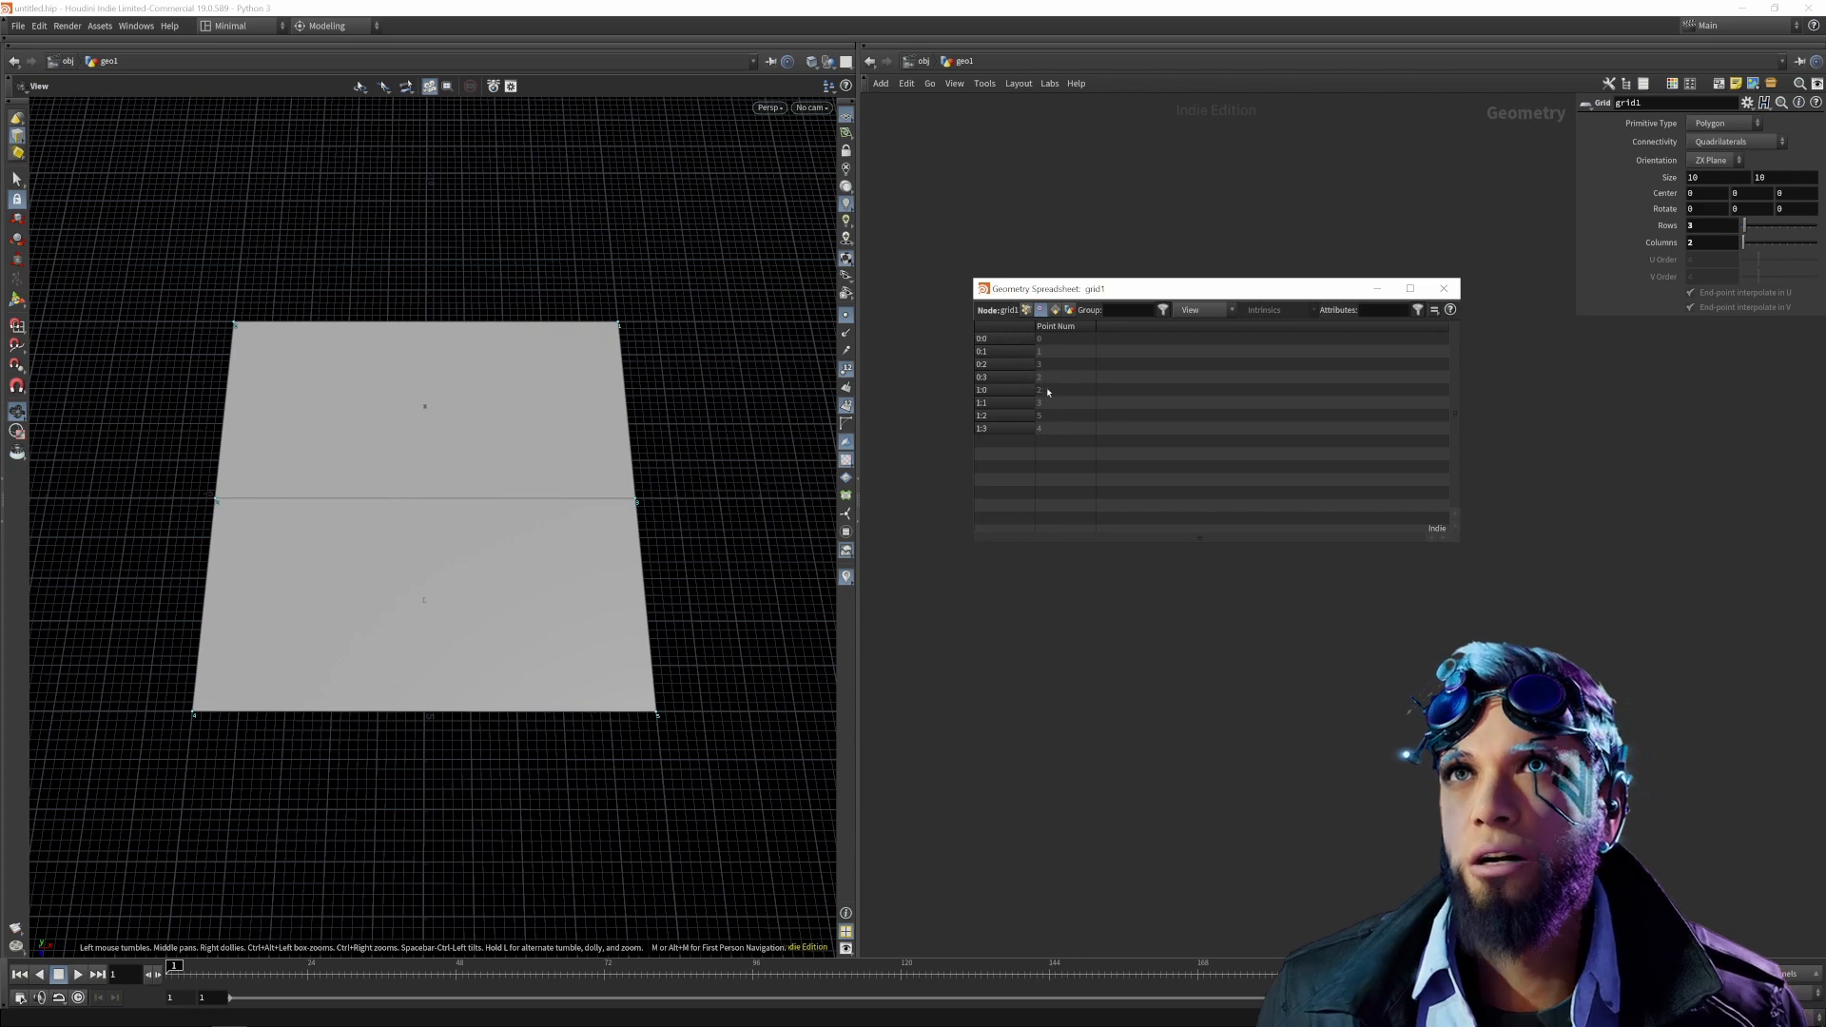
{"action": "left_click", "coordinate": [1046, 329]}
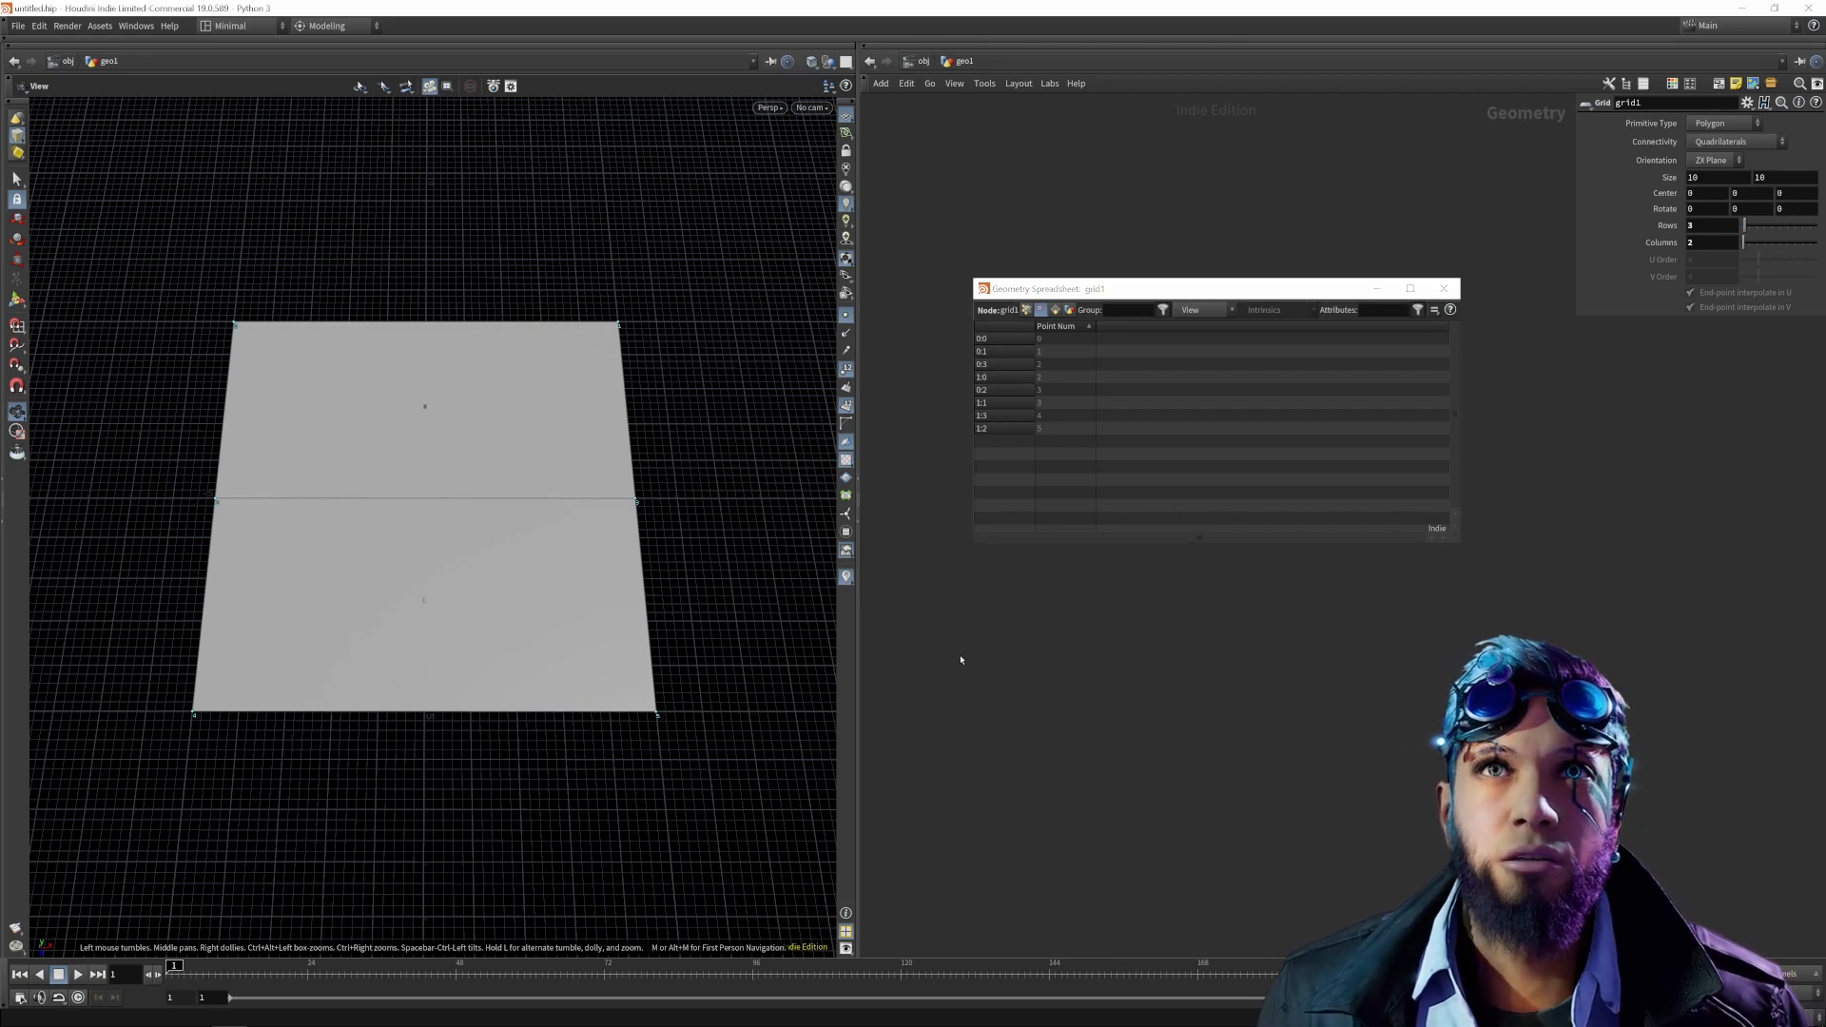
Highlight vertex entries 0:3 and 1:0 in the grid's spreadsheet to compare the point they share.
{"action": "key", "text": "d"}
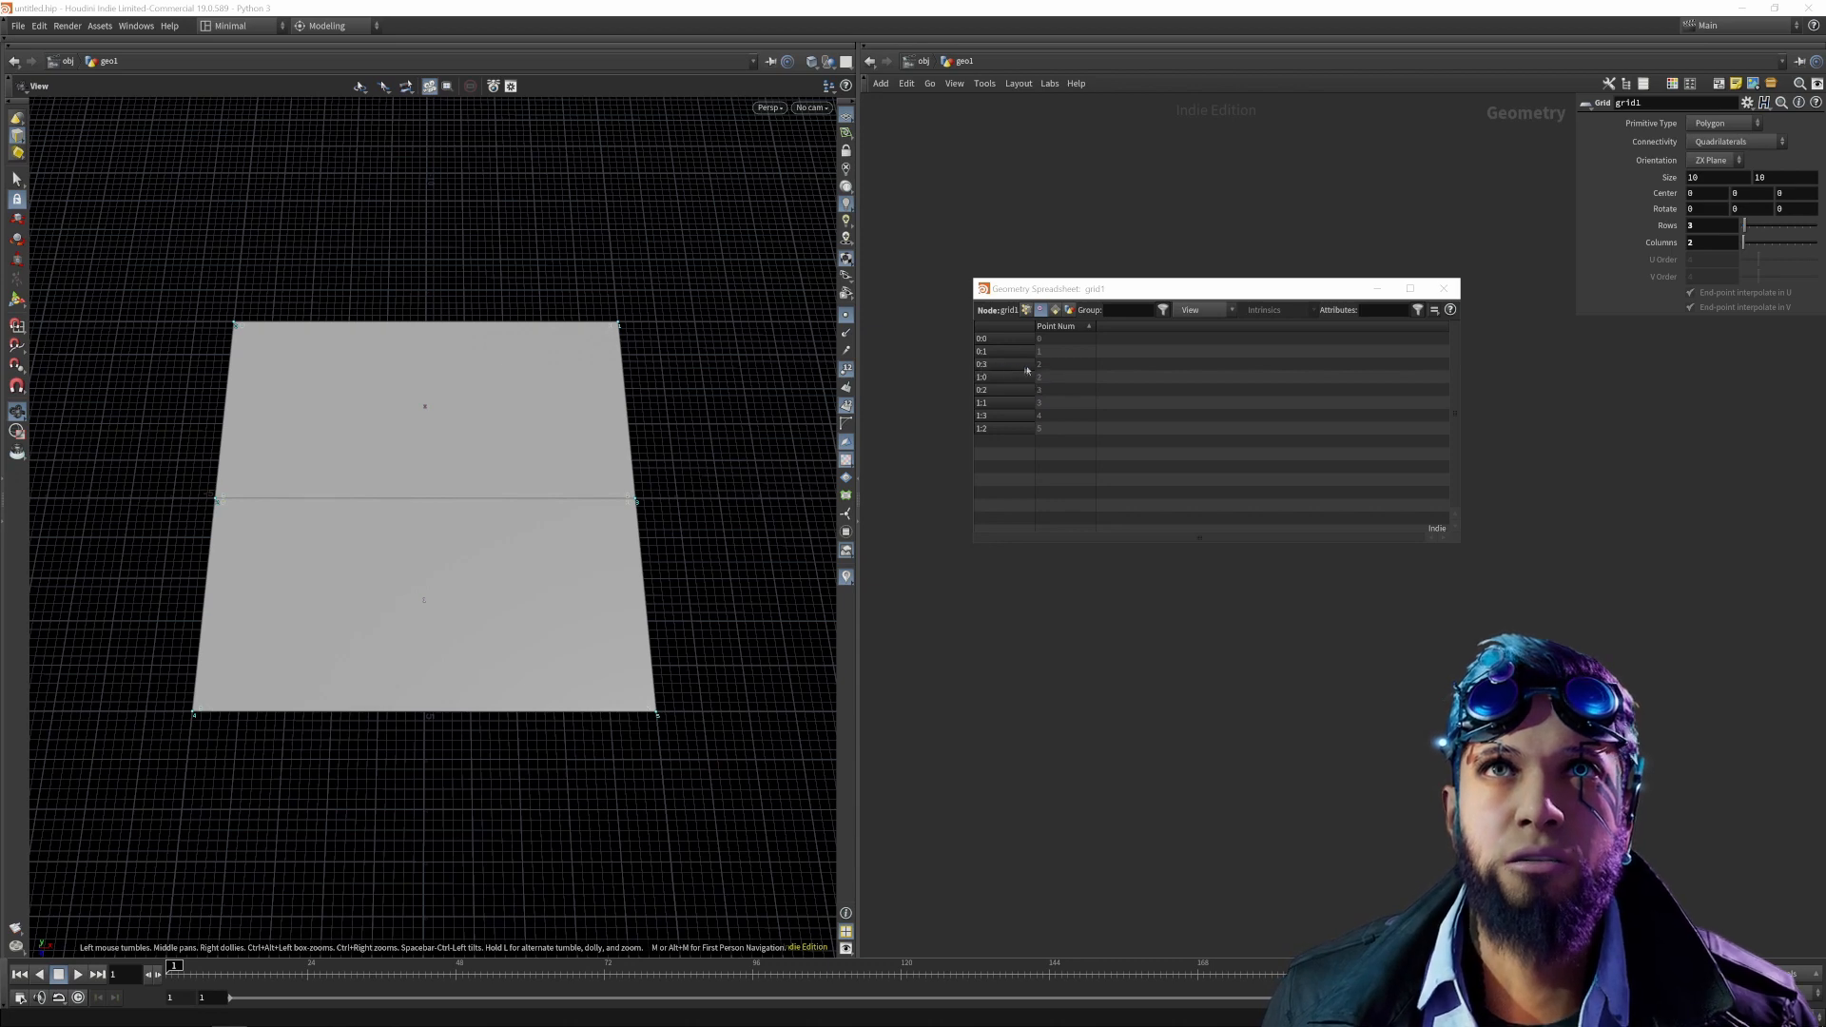
{"action": "left_click", "coordinate": [1063, 365]}
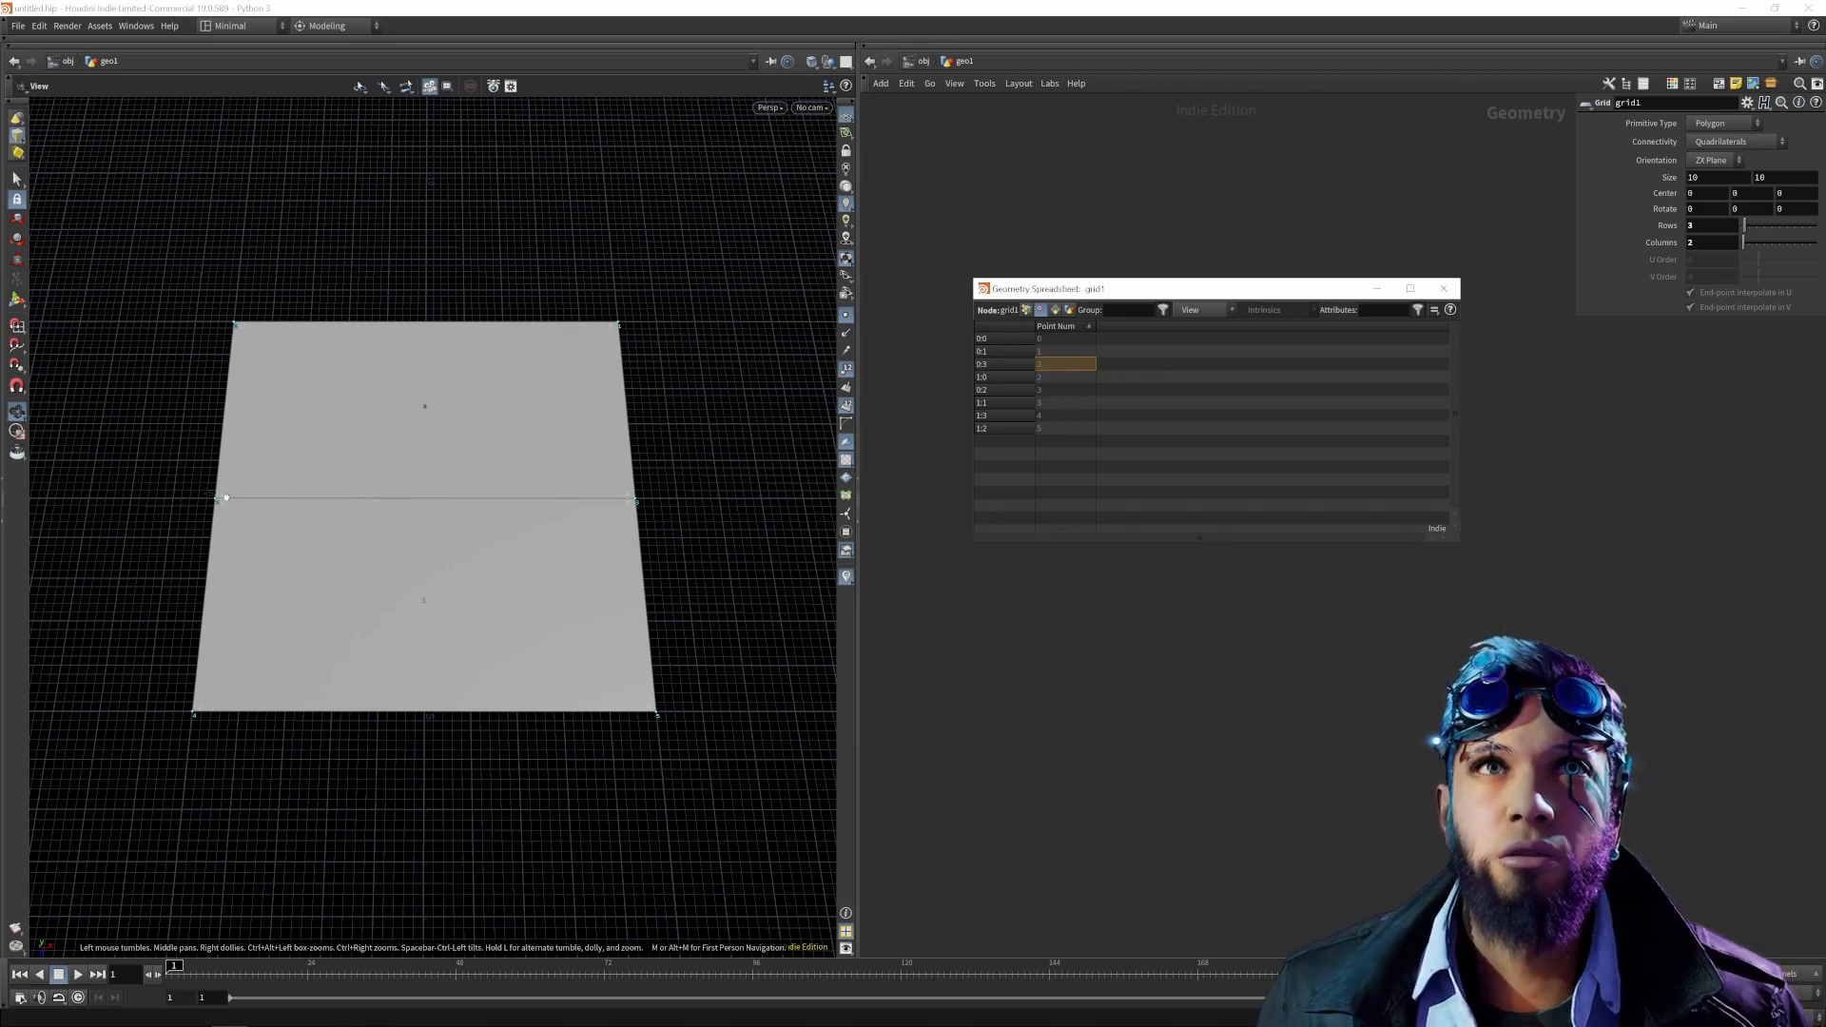
{"action": "left_click", "coordinate": [991, 377]}
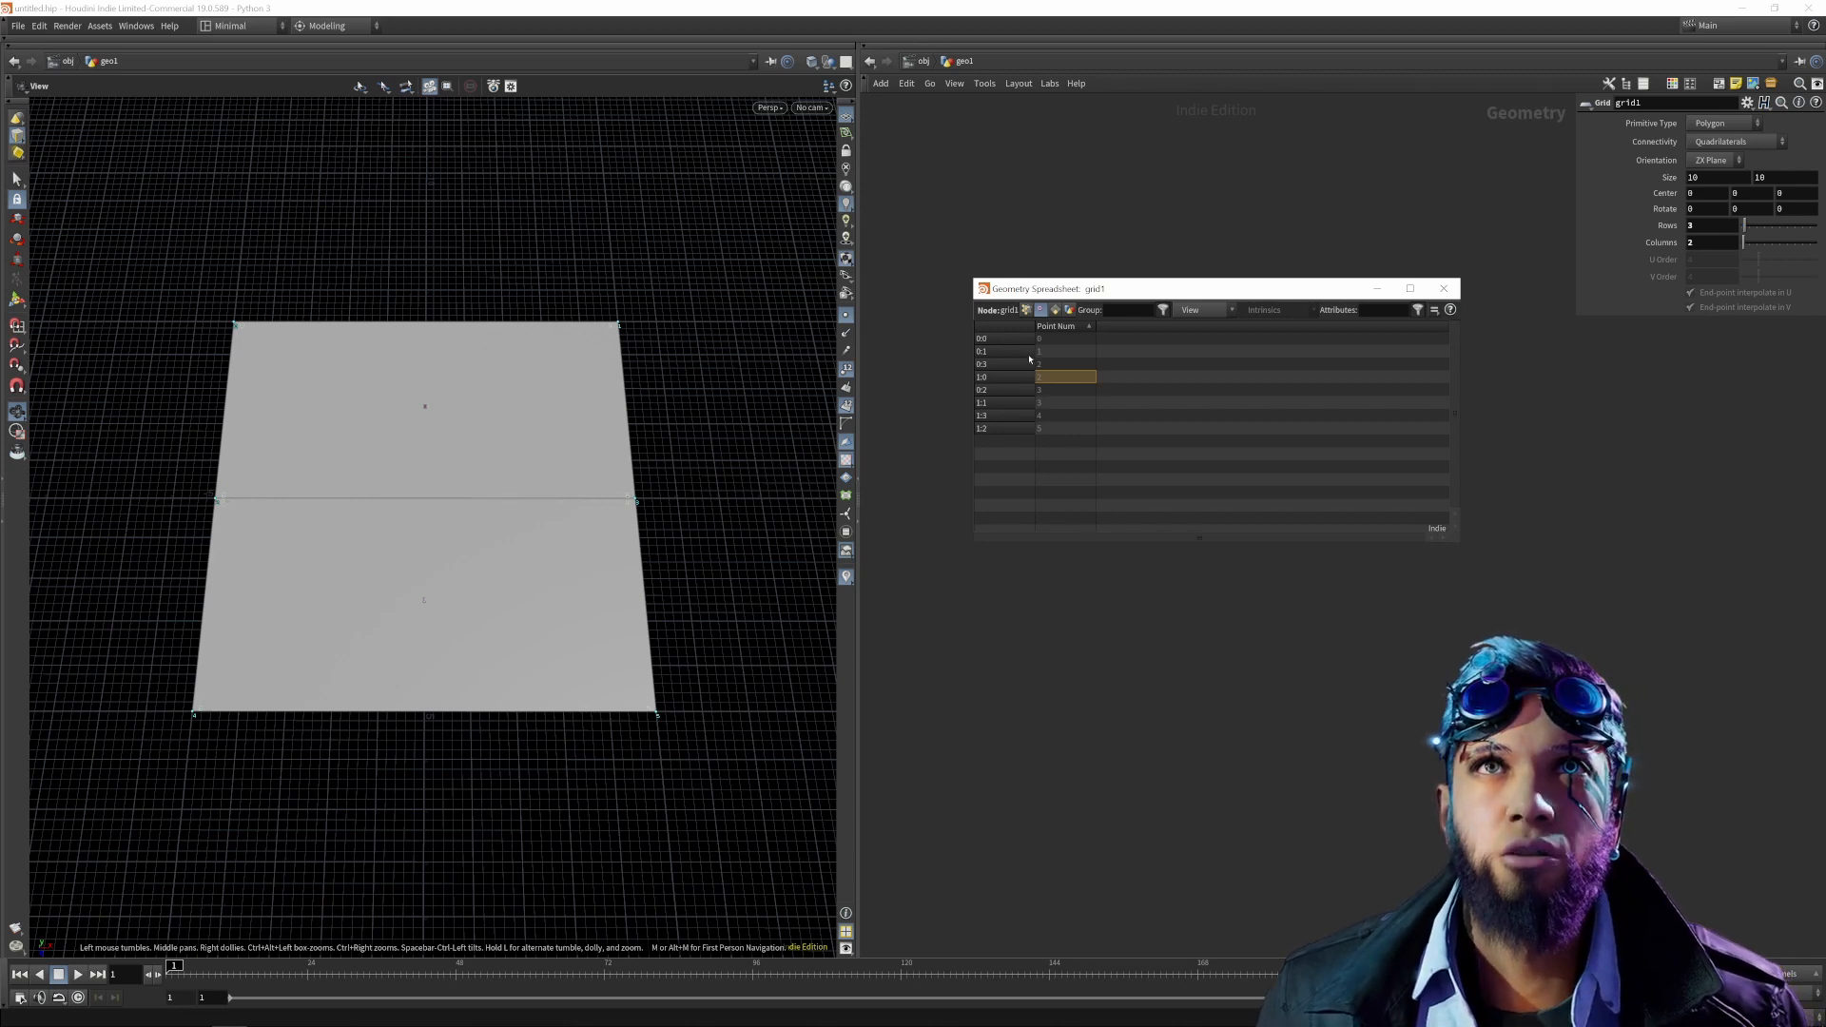
List the grid's points in the spreadsheet and sort them by point number in ascending order.
{"action": "left_click", "coordinate": [1026, 311]}
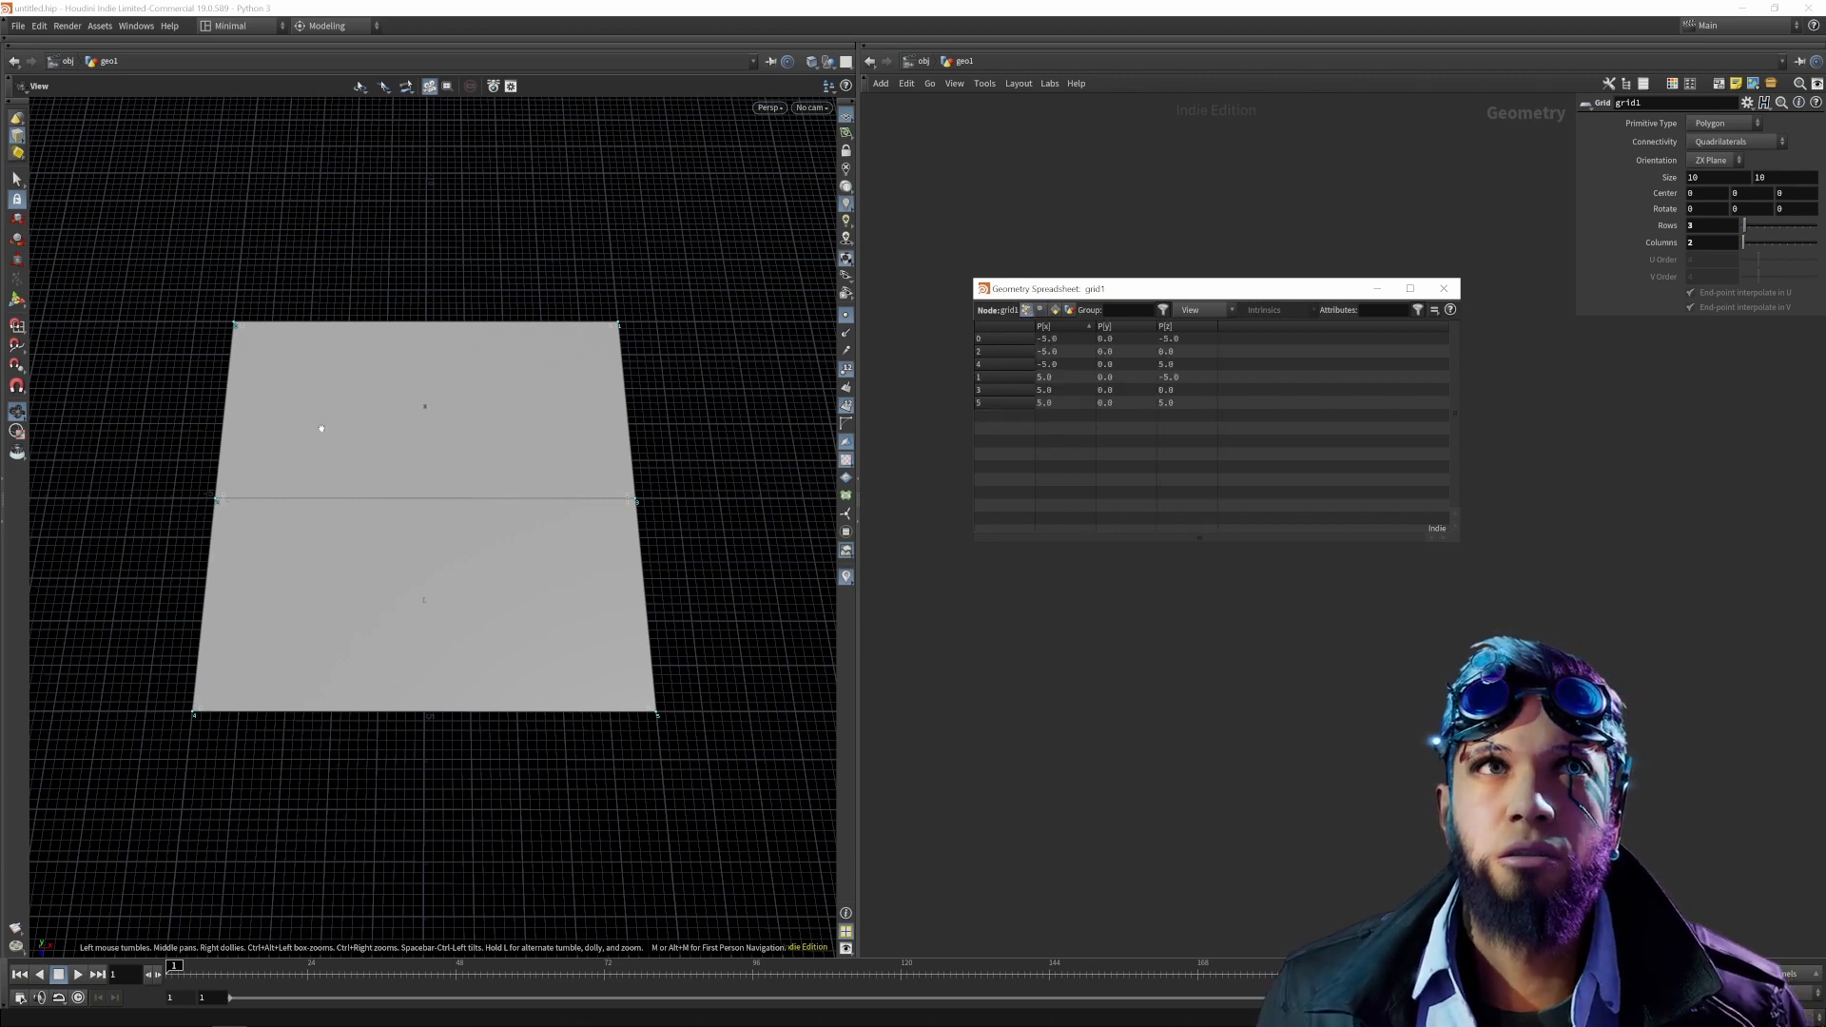
{"action": "left_click", "coordinate": [985, 326]}
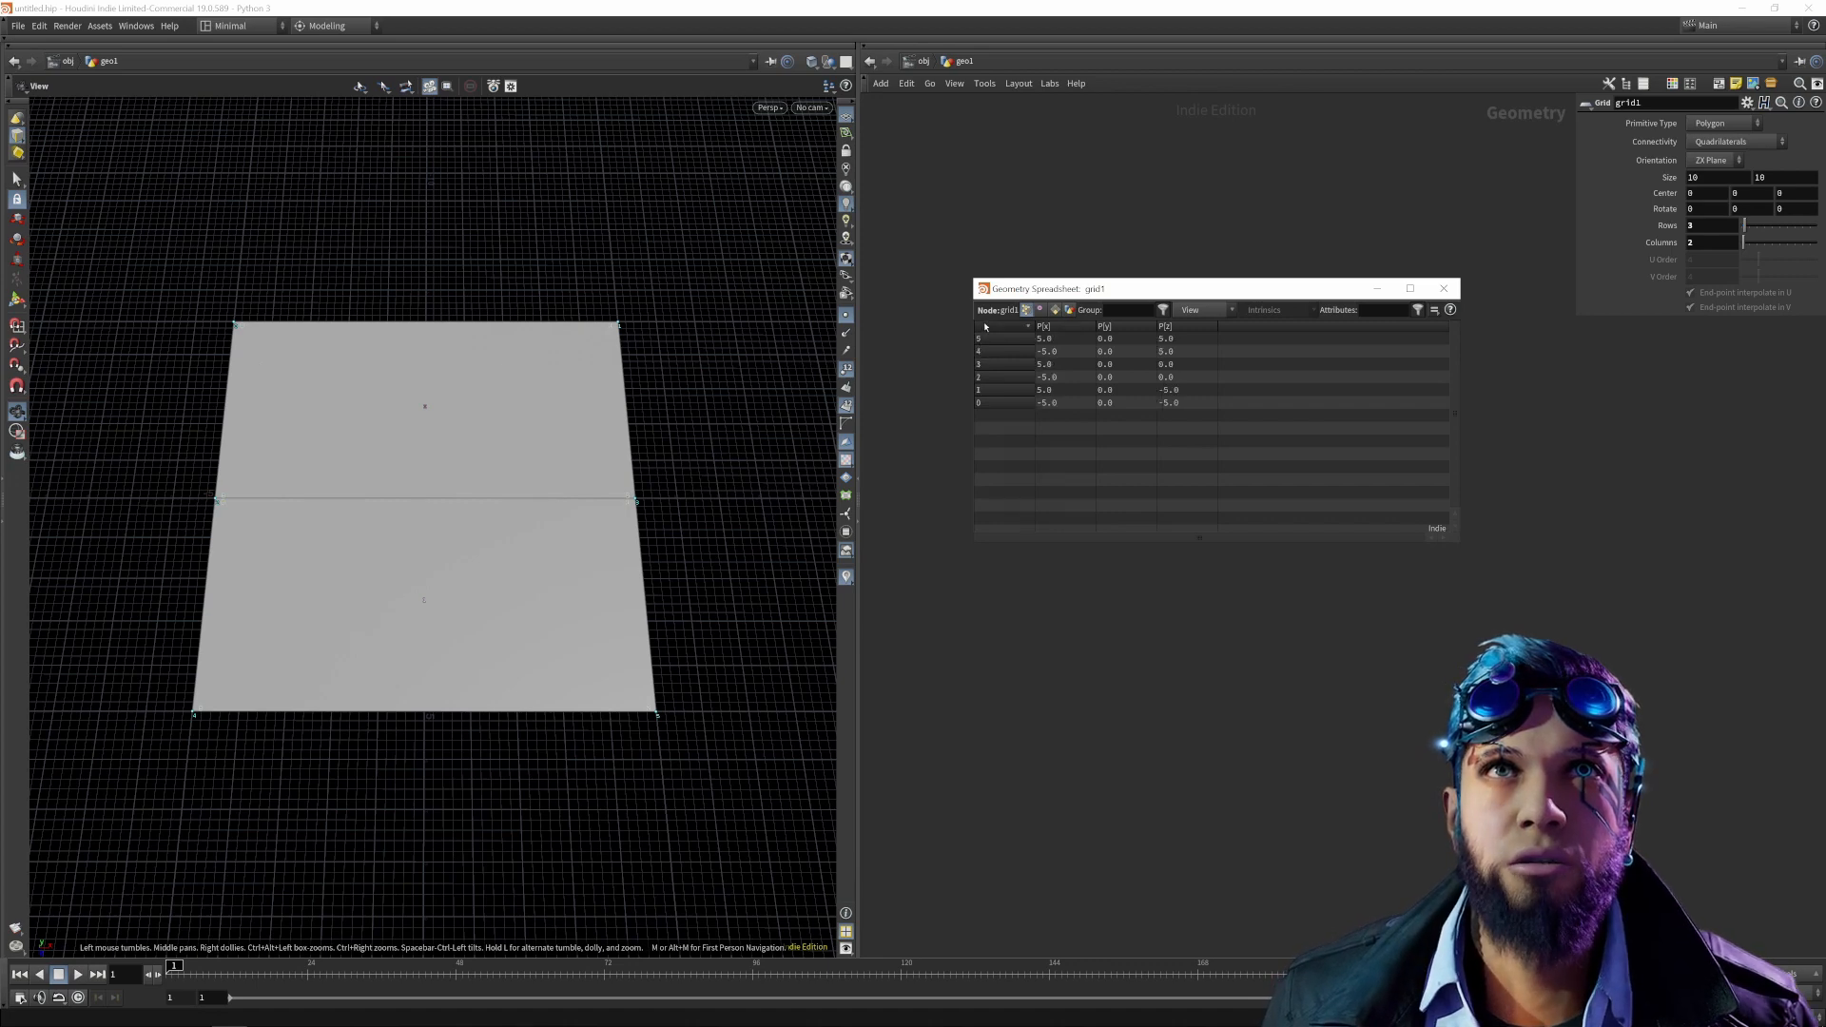
{"action": "left_click", "coordinate": [986, 328]}
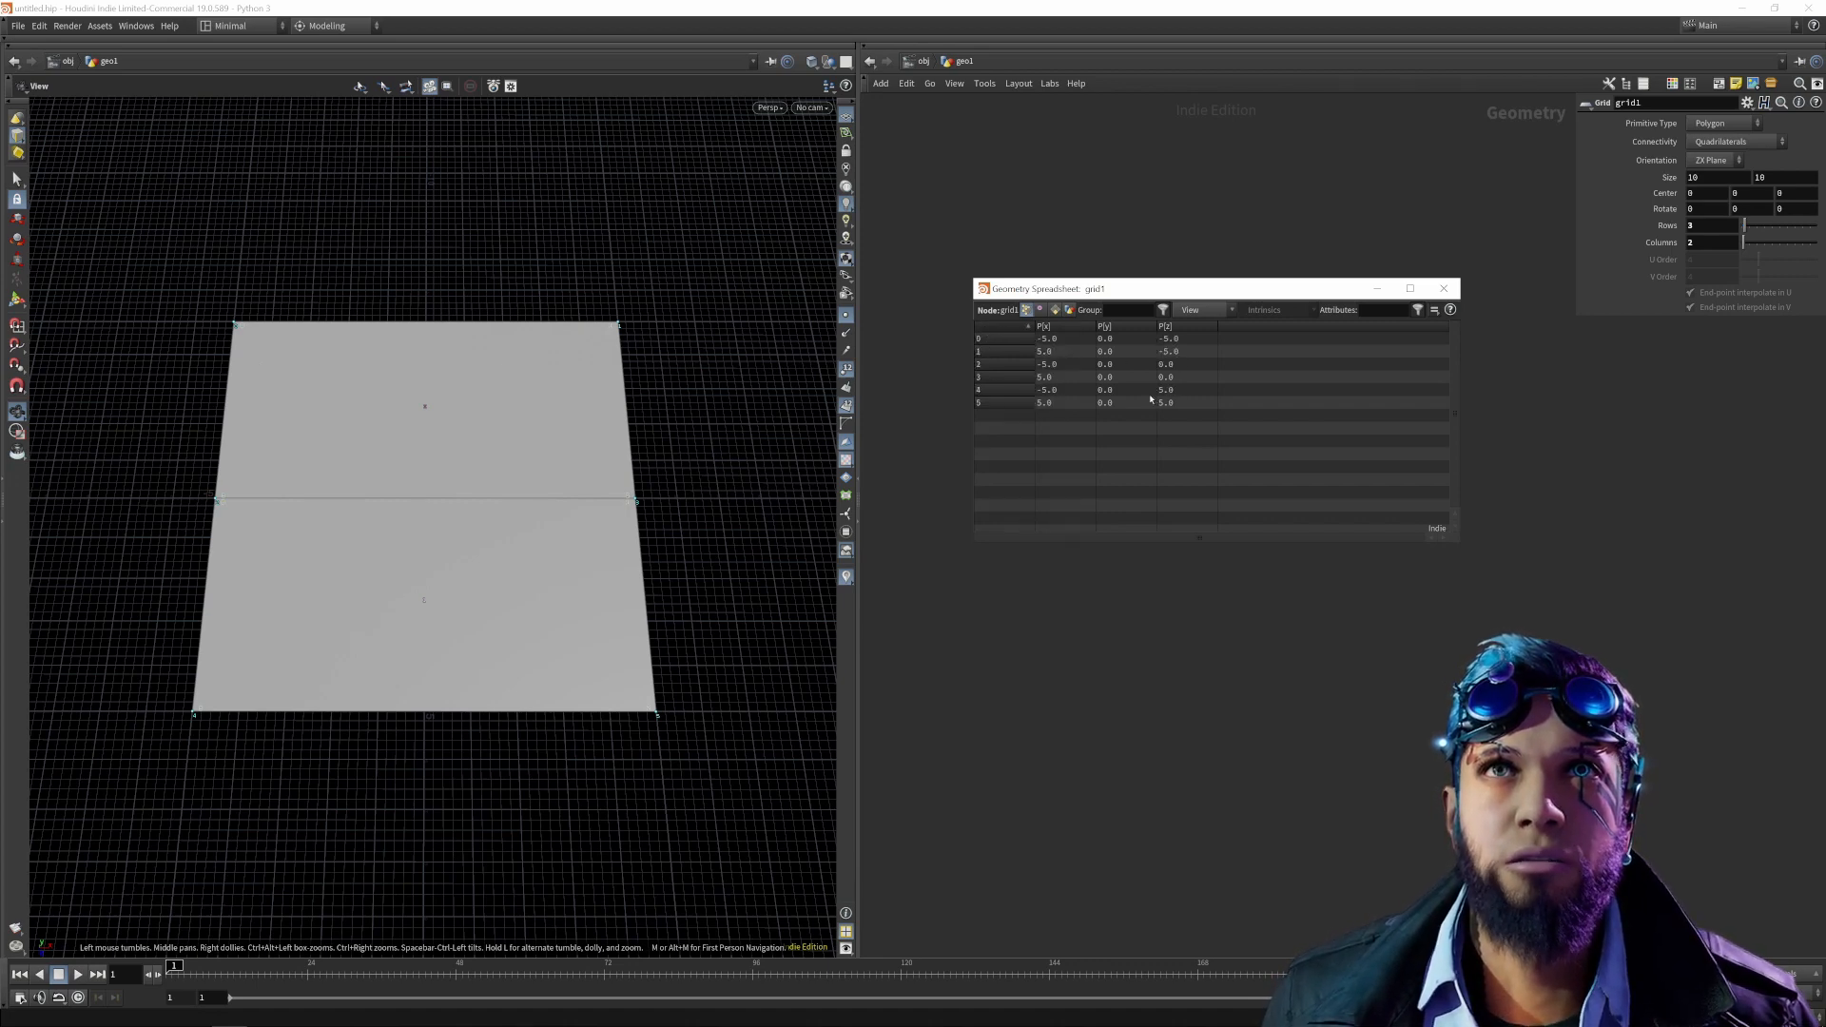
Inspect the grid's primitive and detail attributes in the spreadsheet while comparing them with the geometry in the viewport.
{"action": "mouse_move", "coordinate": [492, 430]}
{"action": "left_mouse_down"}
{"action": "mouse_move", "coordinate": [459, 409]}
{"action": "mouse_move", "coordinate": [483, 429]}
{"action": "left_mouse_up"}
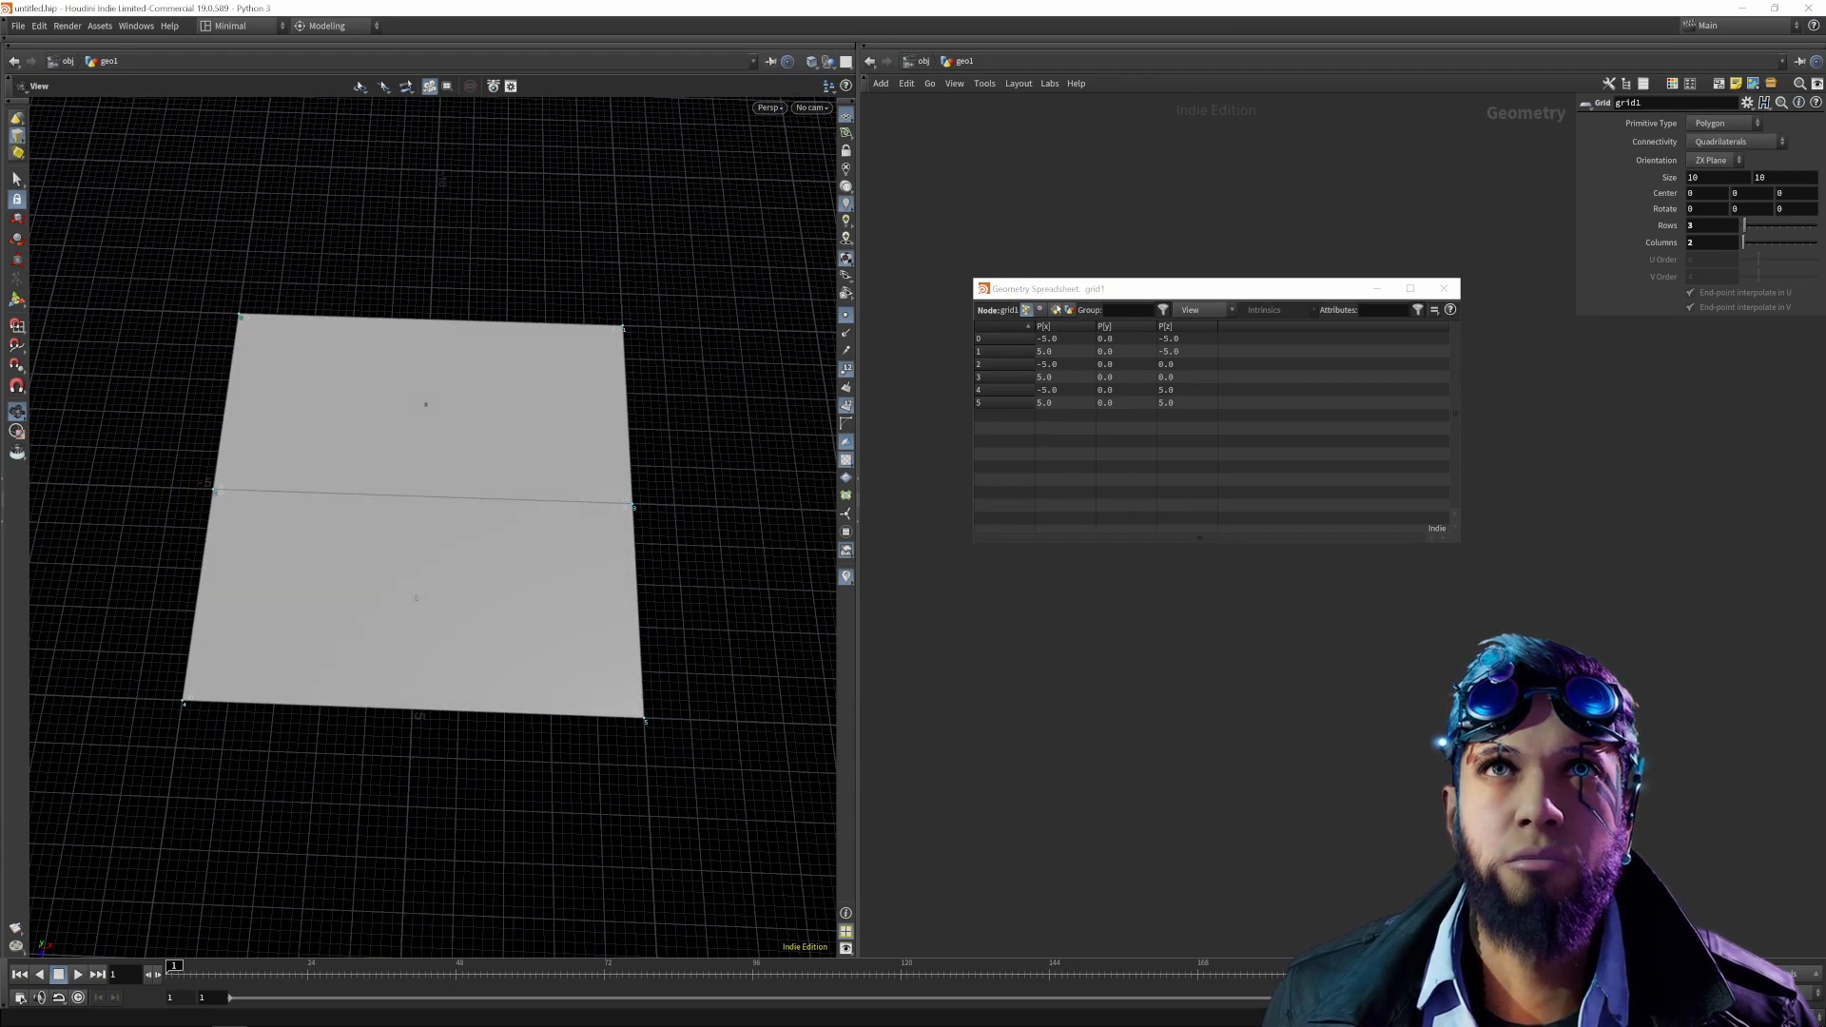
{"action": "left_click", "coordinate": [1055, 310]}
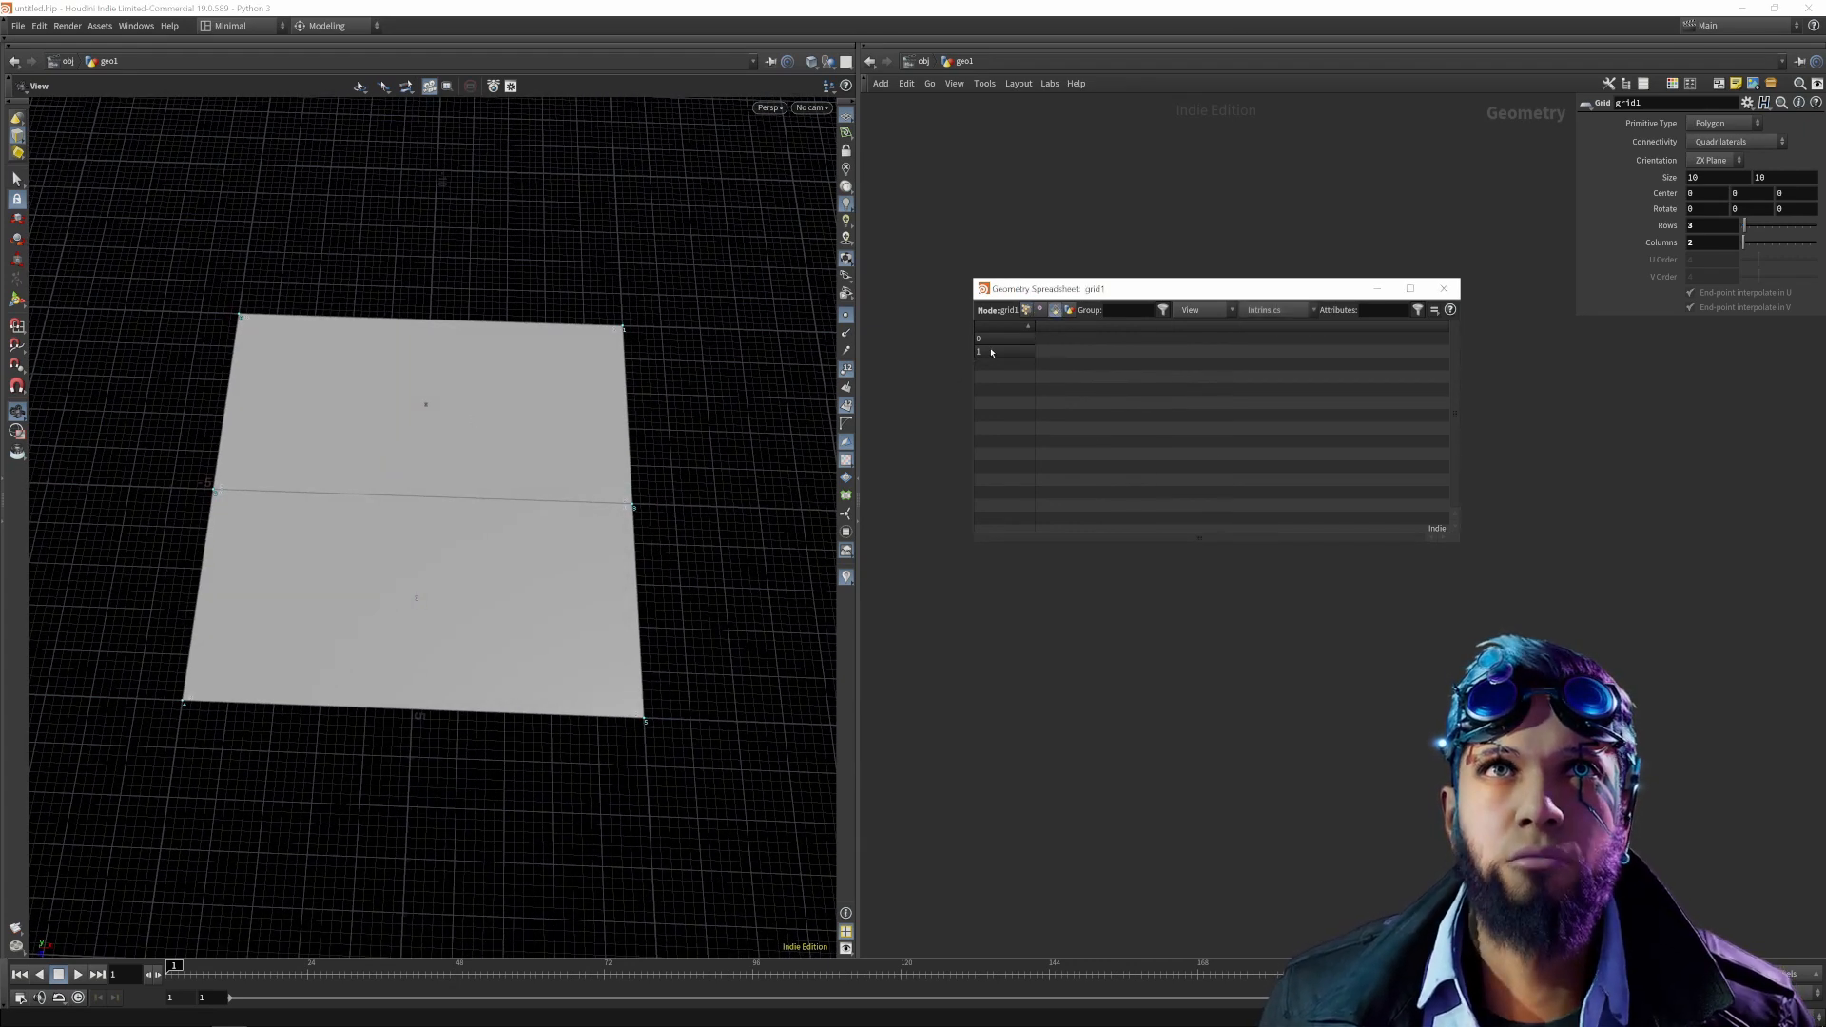
{"action": "left_click_drag", "start_coordinate": [522, 517], "coordinate": [437, 460]}
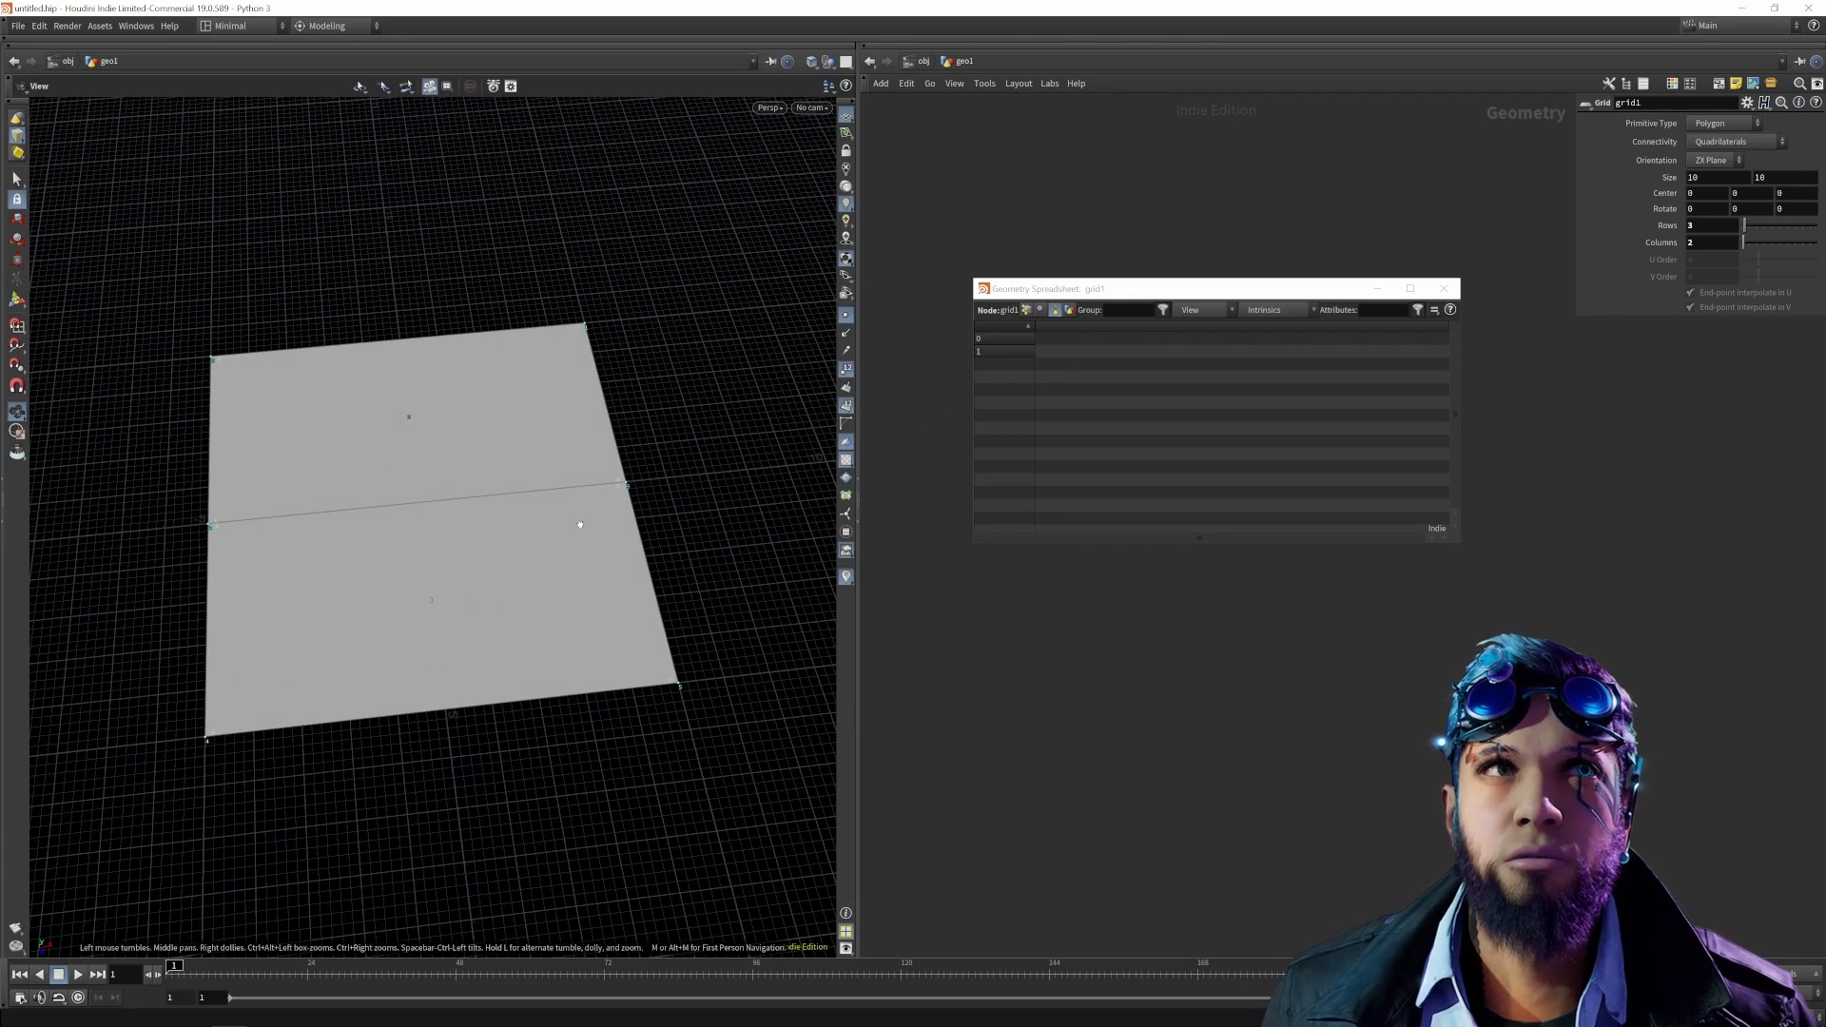
{"action": "left_click_drag", "start_coordinate": [578, 522], "coordinate": [550, 517]}
{"action": "left_click", "coordinate": [1072, 310]}
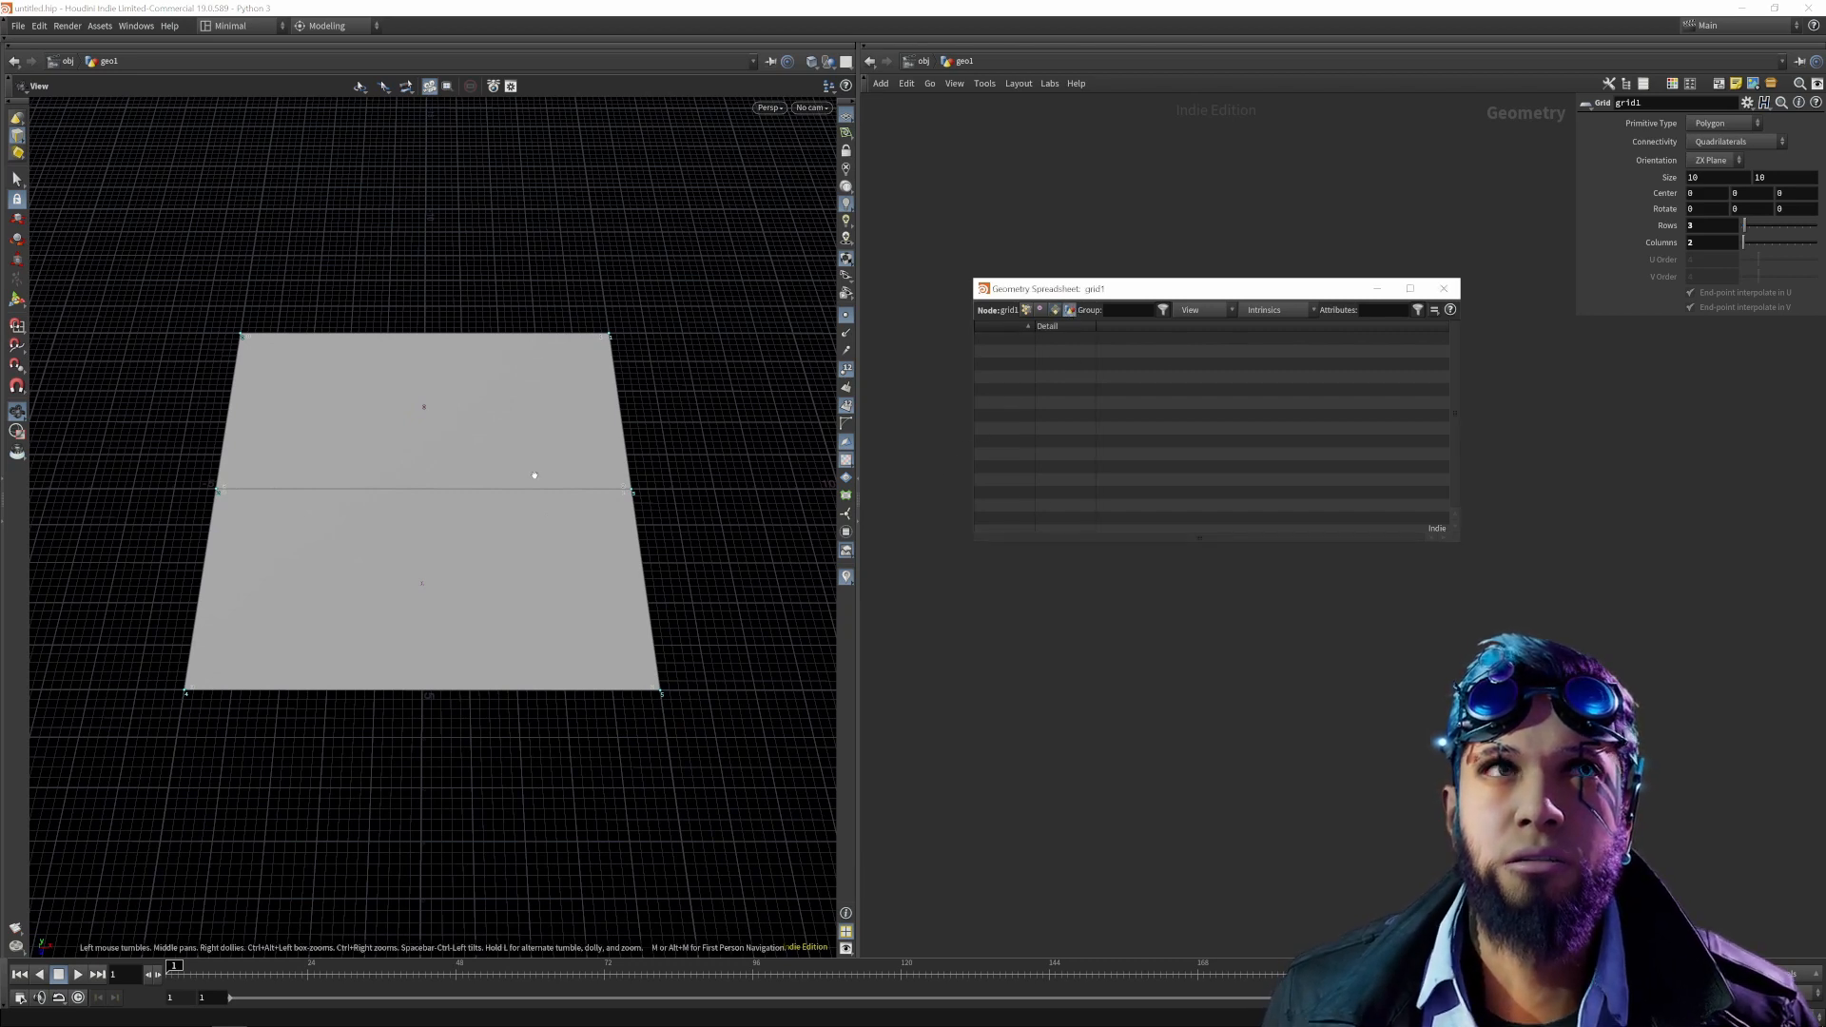
{"action": "left_click_drag", "start_coordinate": [529, 477], "coordinate": [368, 455]}
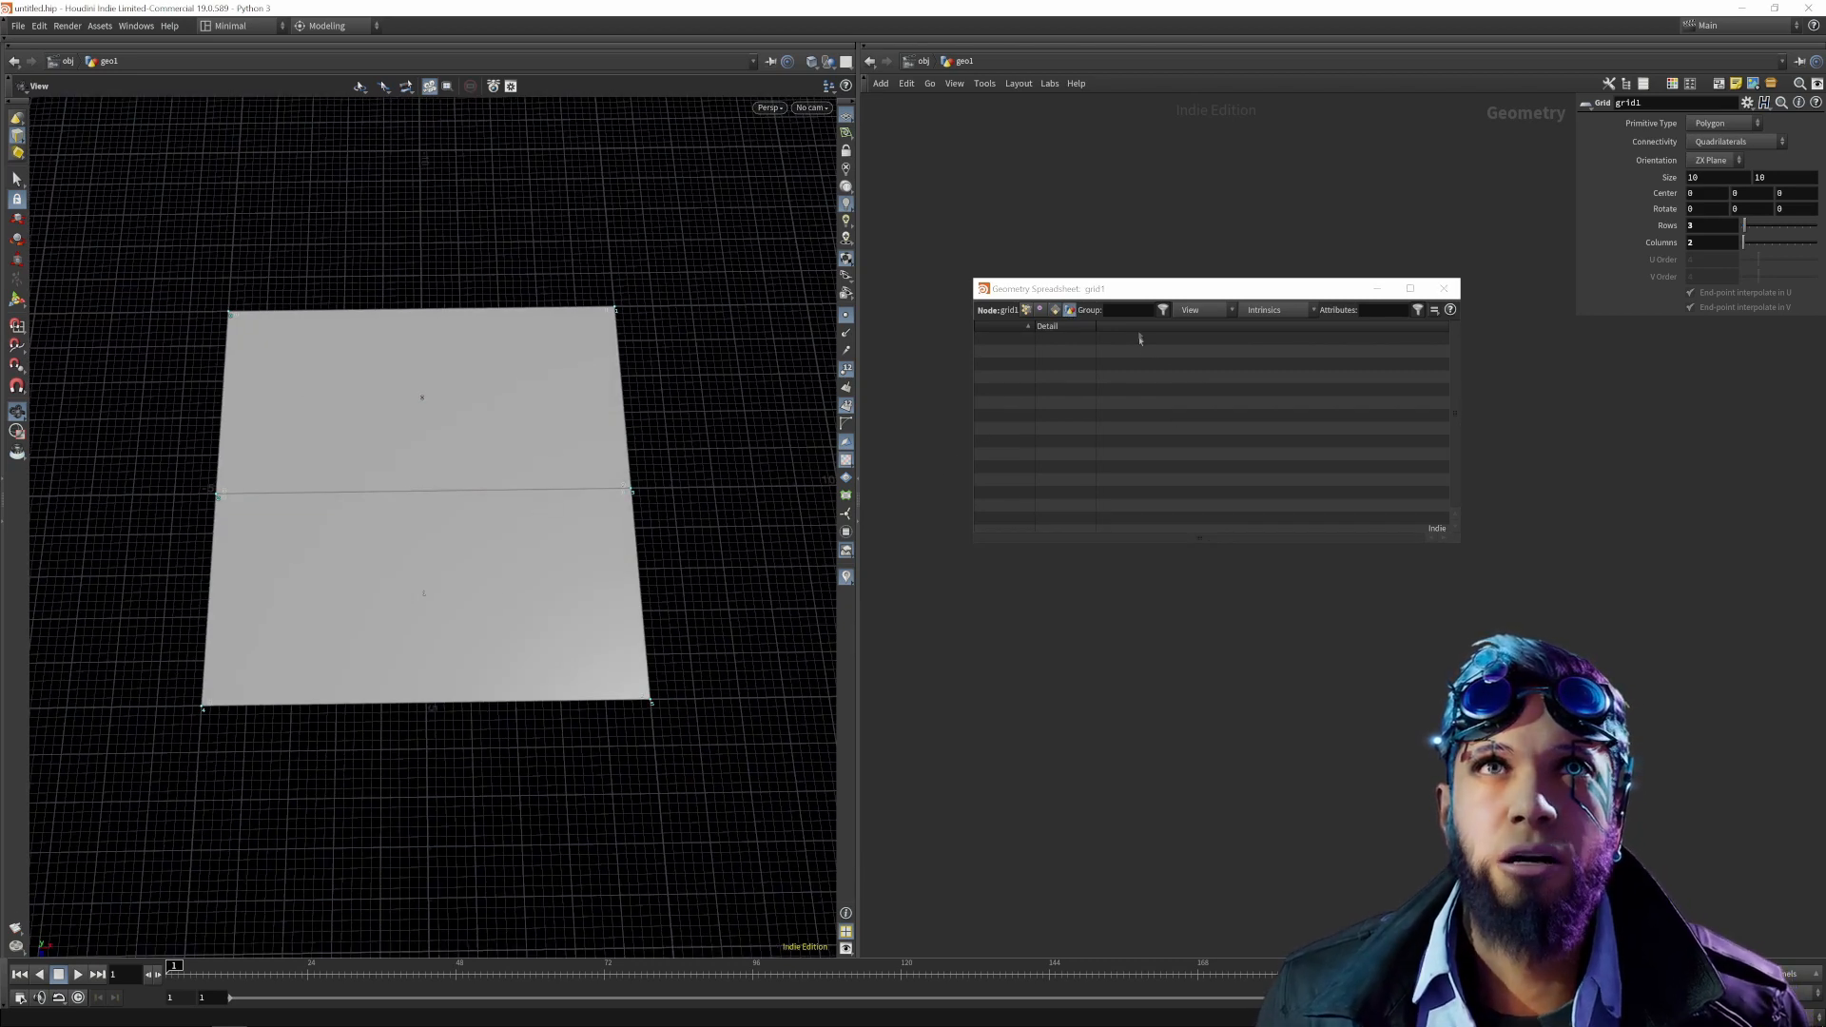
{"action": "left_click_drag", "start_coordinate": [542, 529], "coordinate": [546, 571]}
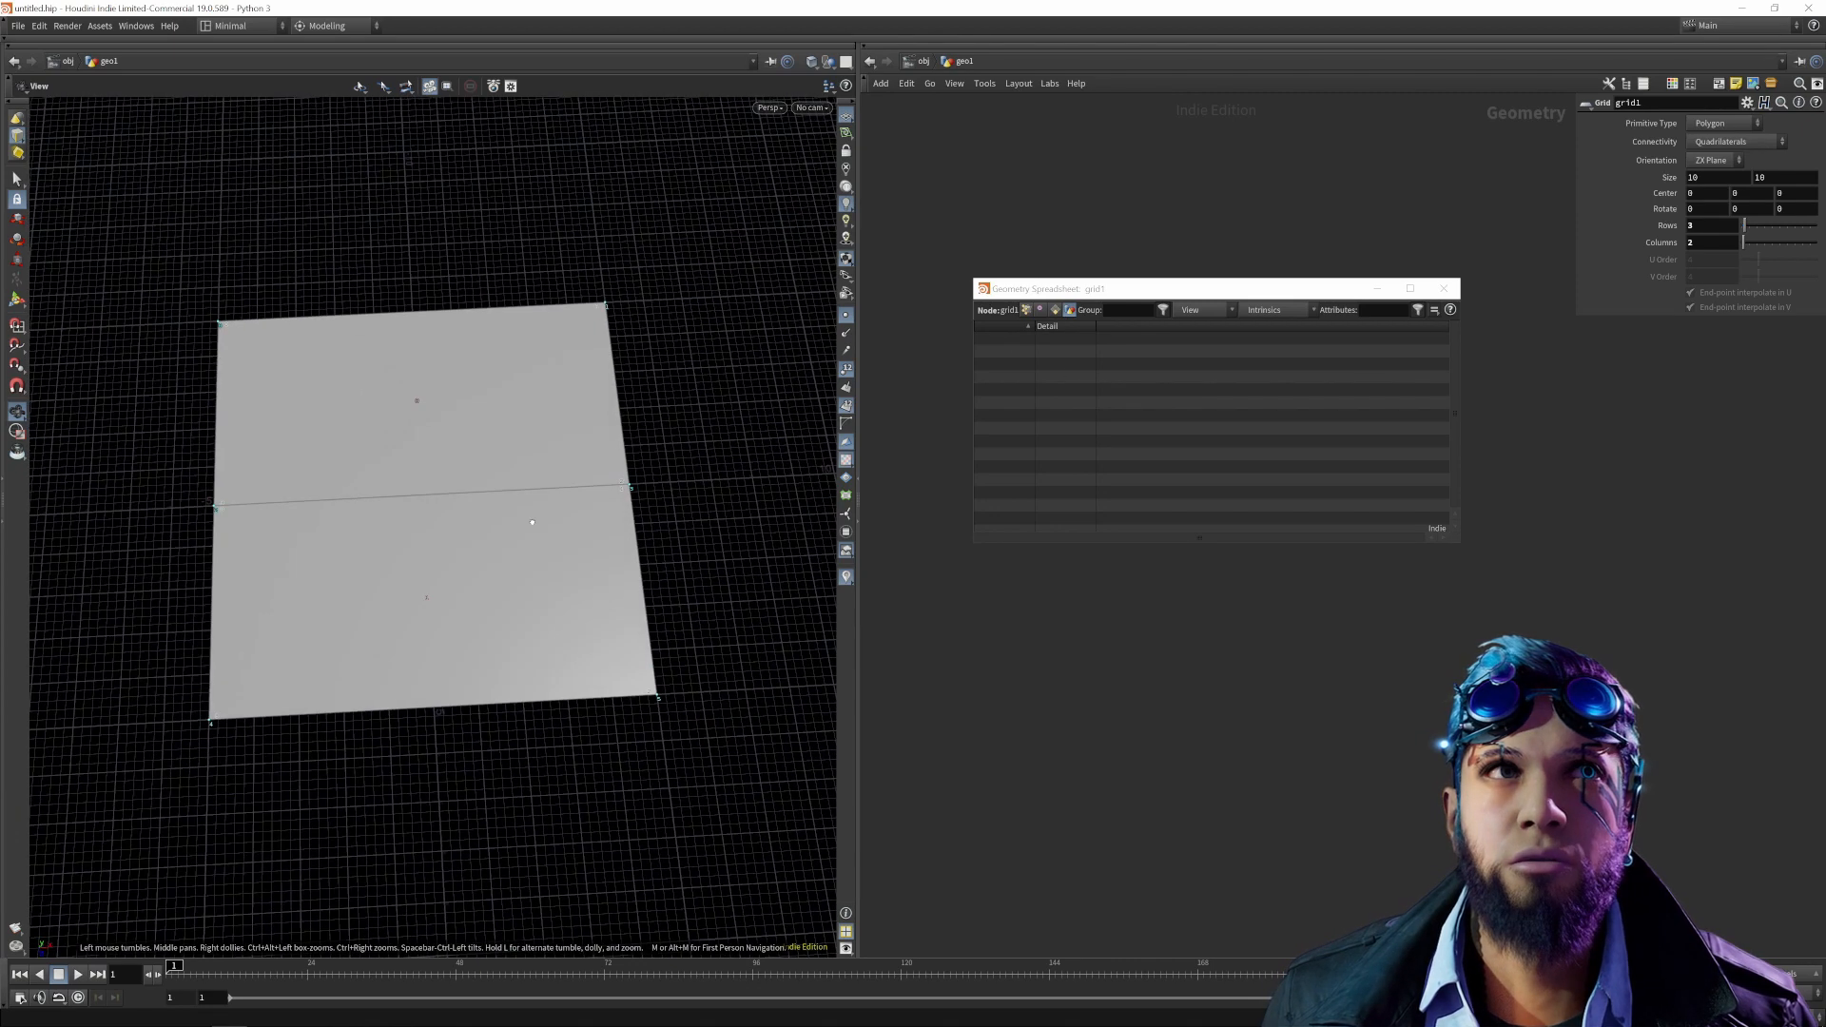
List the grid's primitives, close its geometry spreadsheet and add an Attribute Create node fed by the grid.
{"action": "left_click", "coordinate": [1055, 311]}
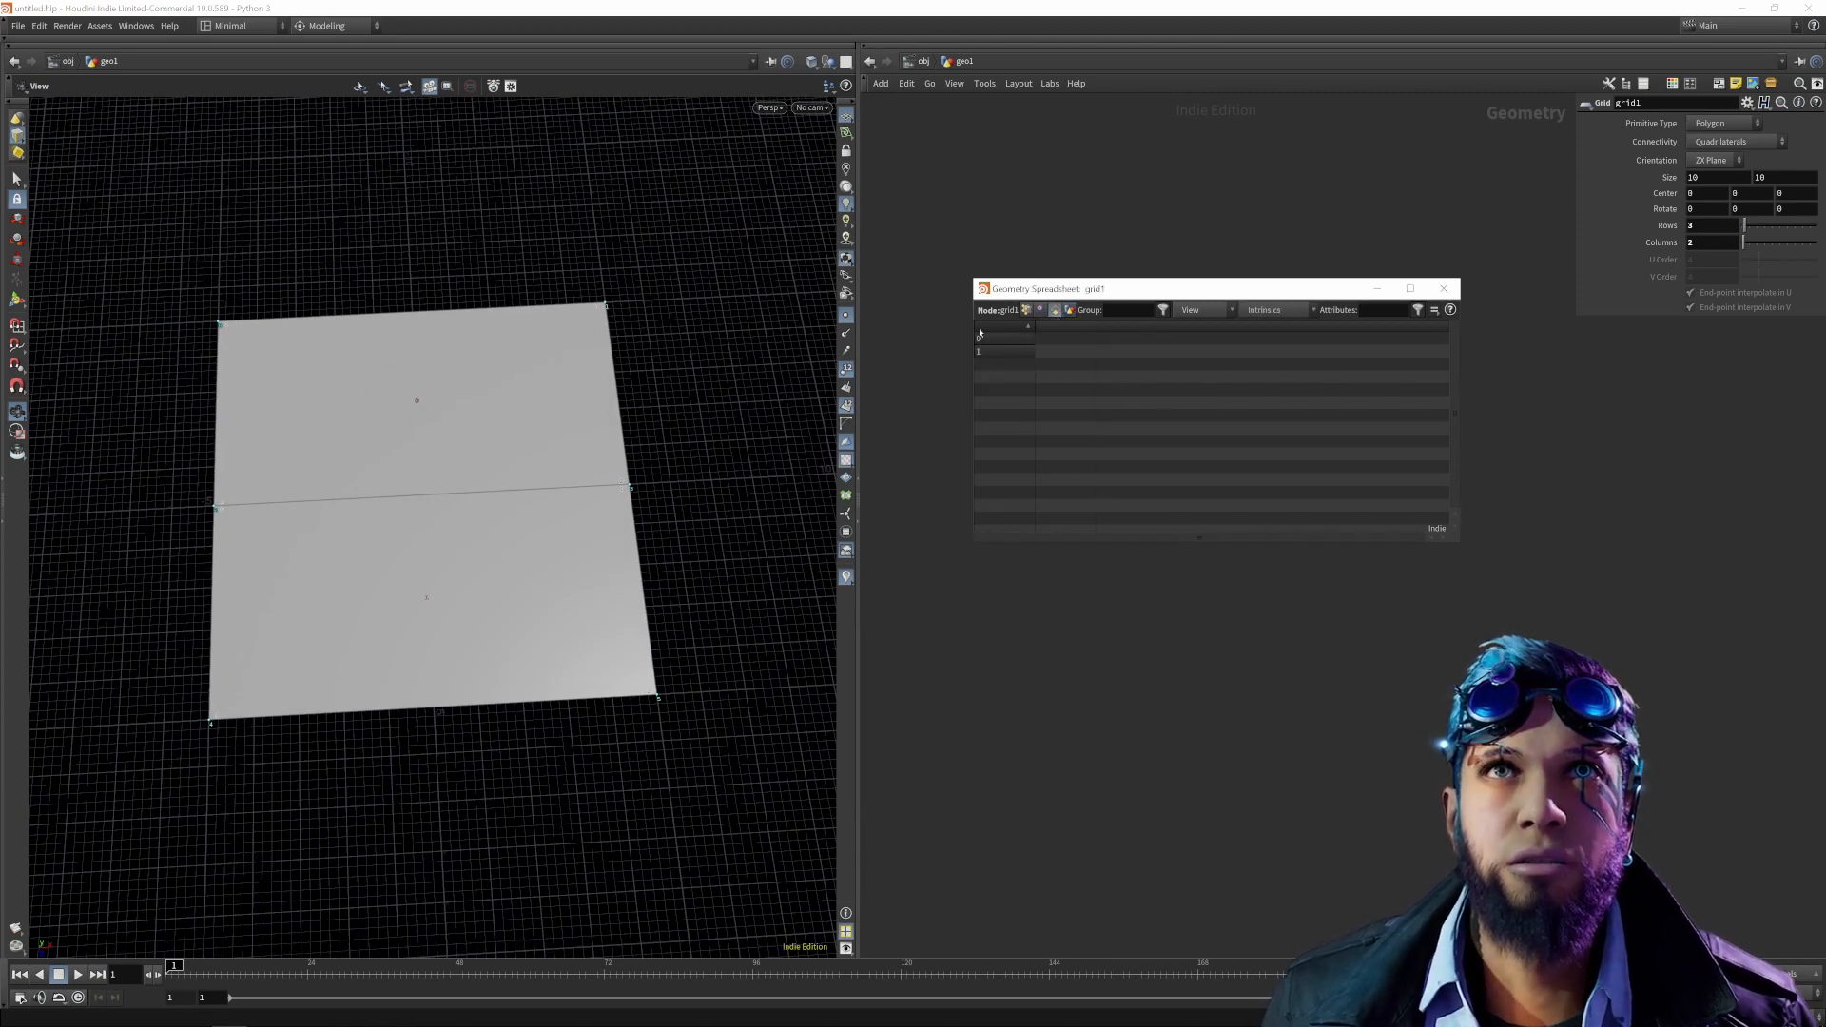
{"action": "left_click", "coordinate": [1444, 288]}
{"action": "key", "text": "Tab"}
{"action": "type", "text": "attrib"}
{"action": "key", "text": "Return"}
{"action": "key", "text": "Return"}
Configure the new attribute with class Primitive, name My and type Float.
{"action": "left_click", "coordinate": [1657, 247]}
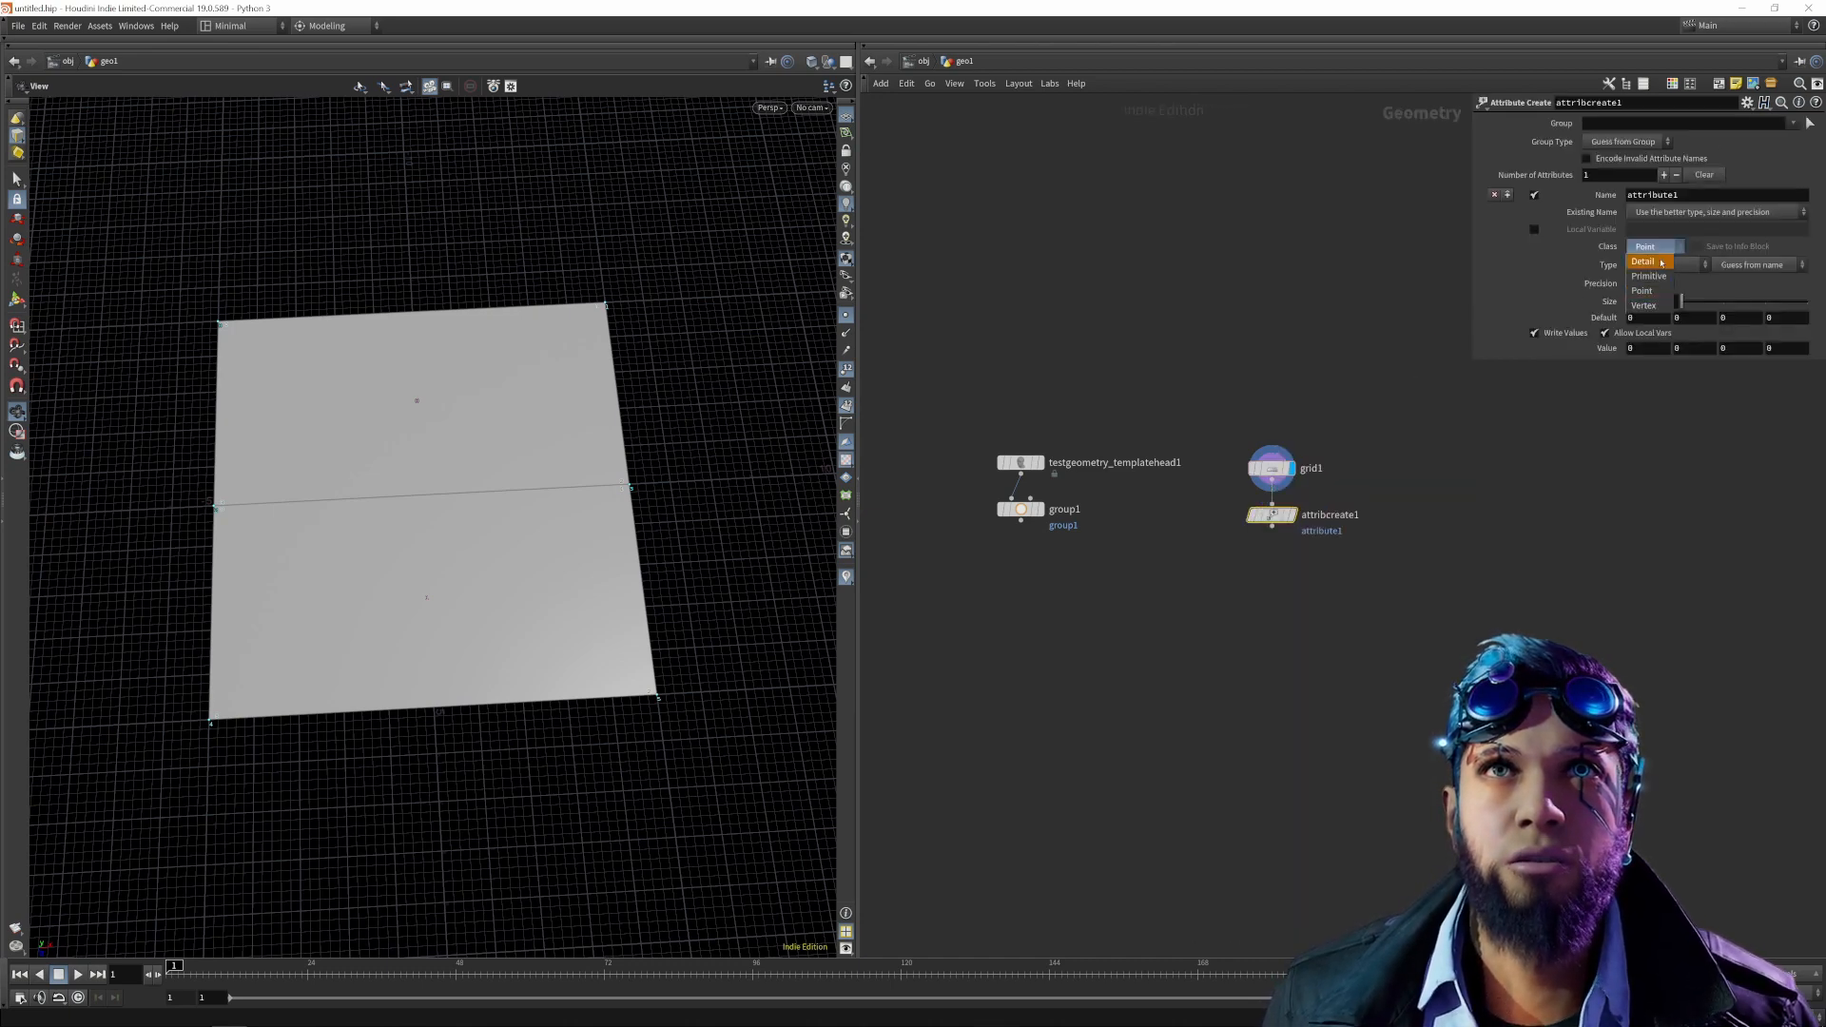
{"action": "left_click", "coordinate": [1661, 275]}
{"action": "double_click", "coordinate": [1665, 195]}
{"action": "type", "text": "My"}
{"action": "key", "text": "Tab"}
{"action": "left_click", "coordinate": [1678, 266]}
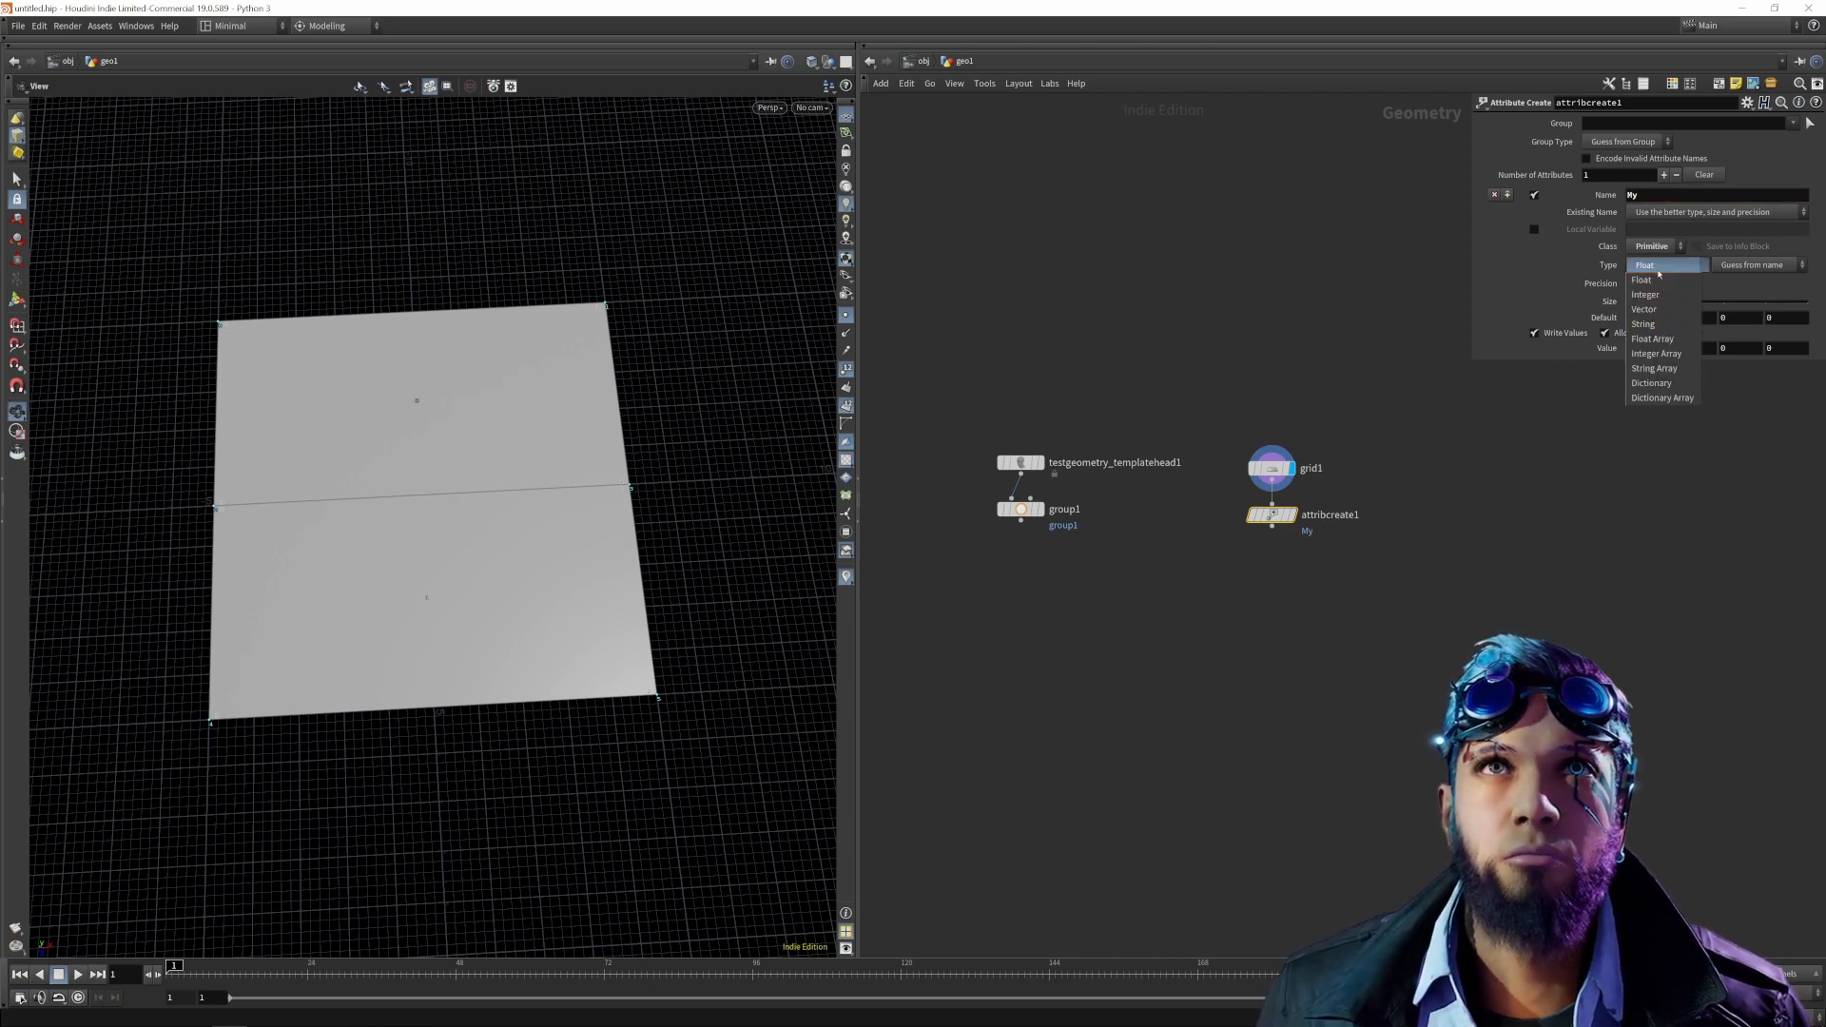
{"action": "left_click", "coordinate": [1657, 274]}
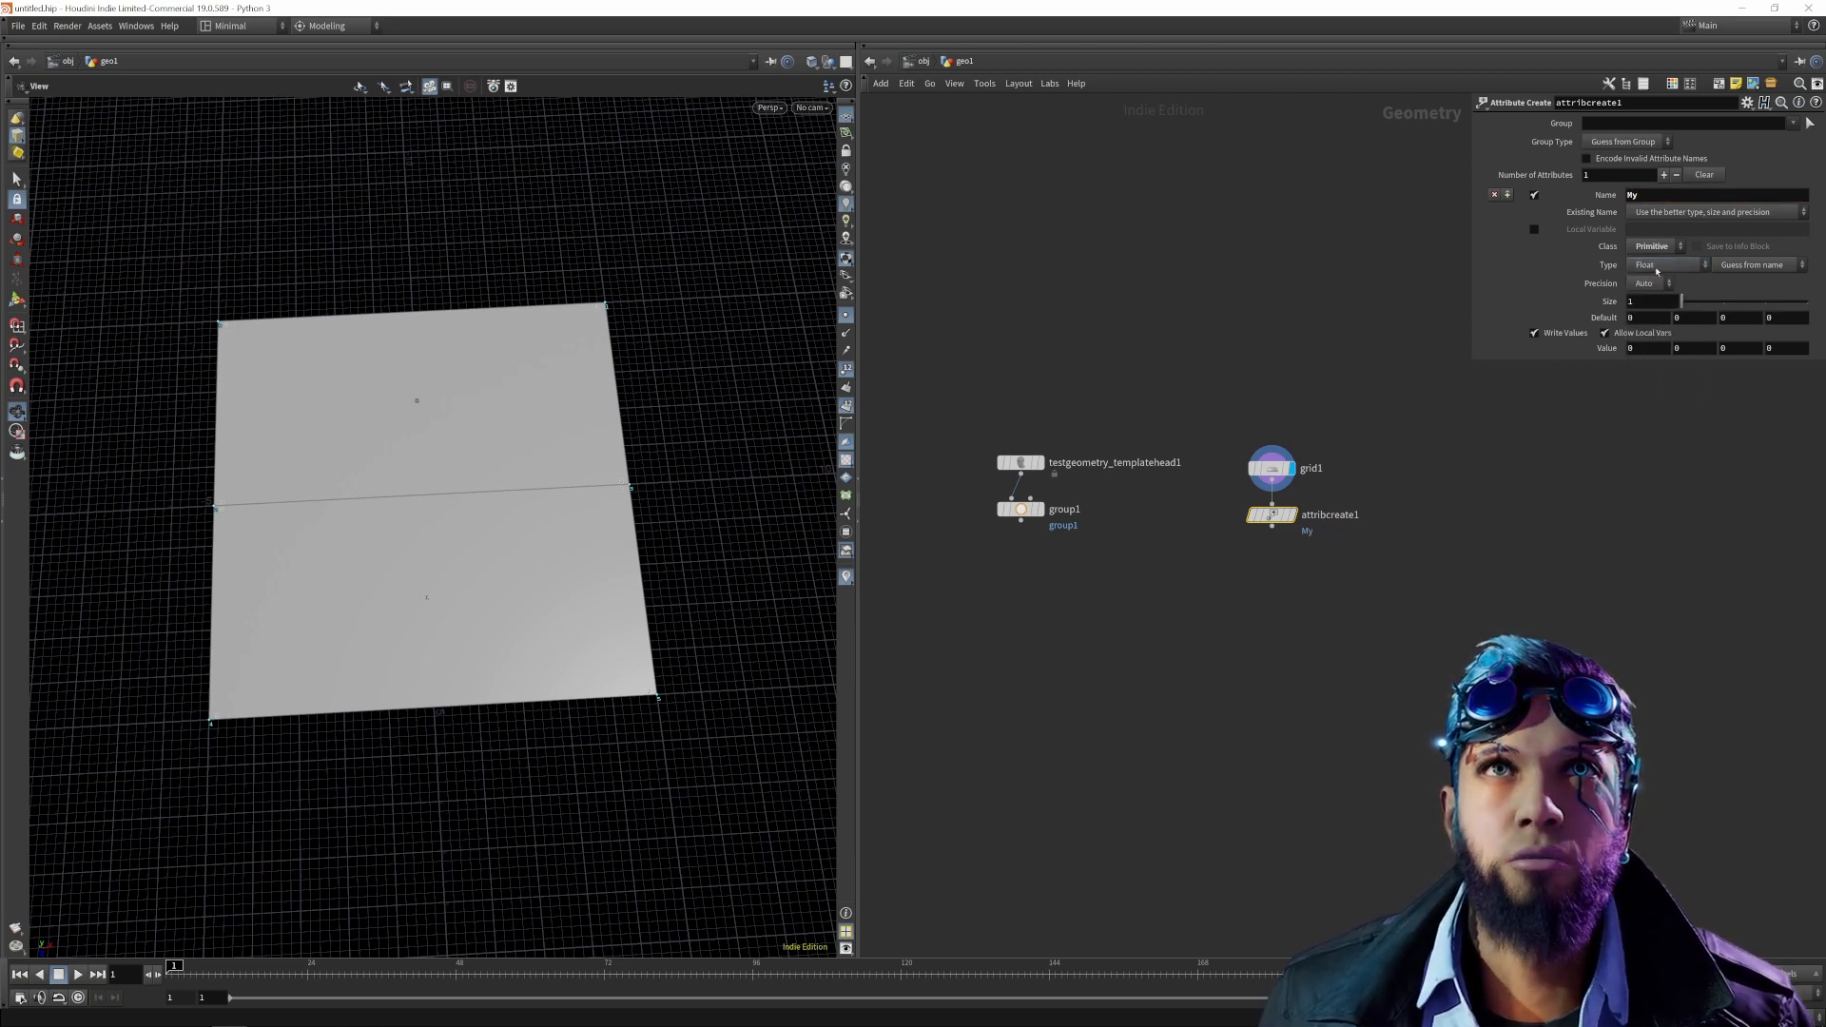
Display the Attribute Create node and inspect its primitive attributes in a geometry spreadsheet placed over the viewport.
{"action": "right_click", "coordinate": [1275, 518]}
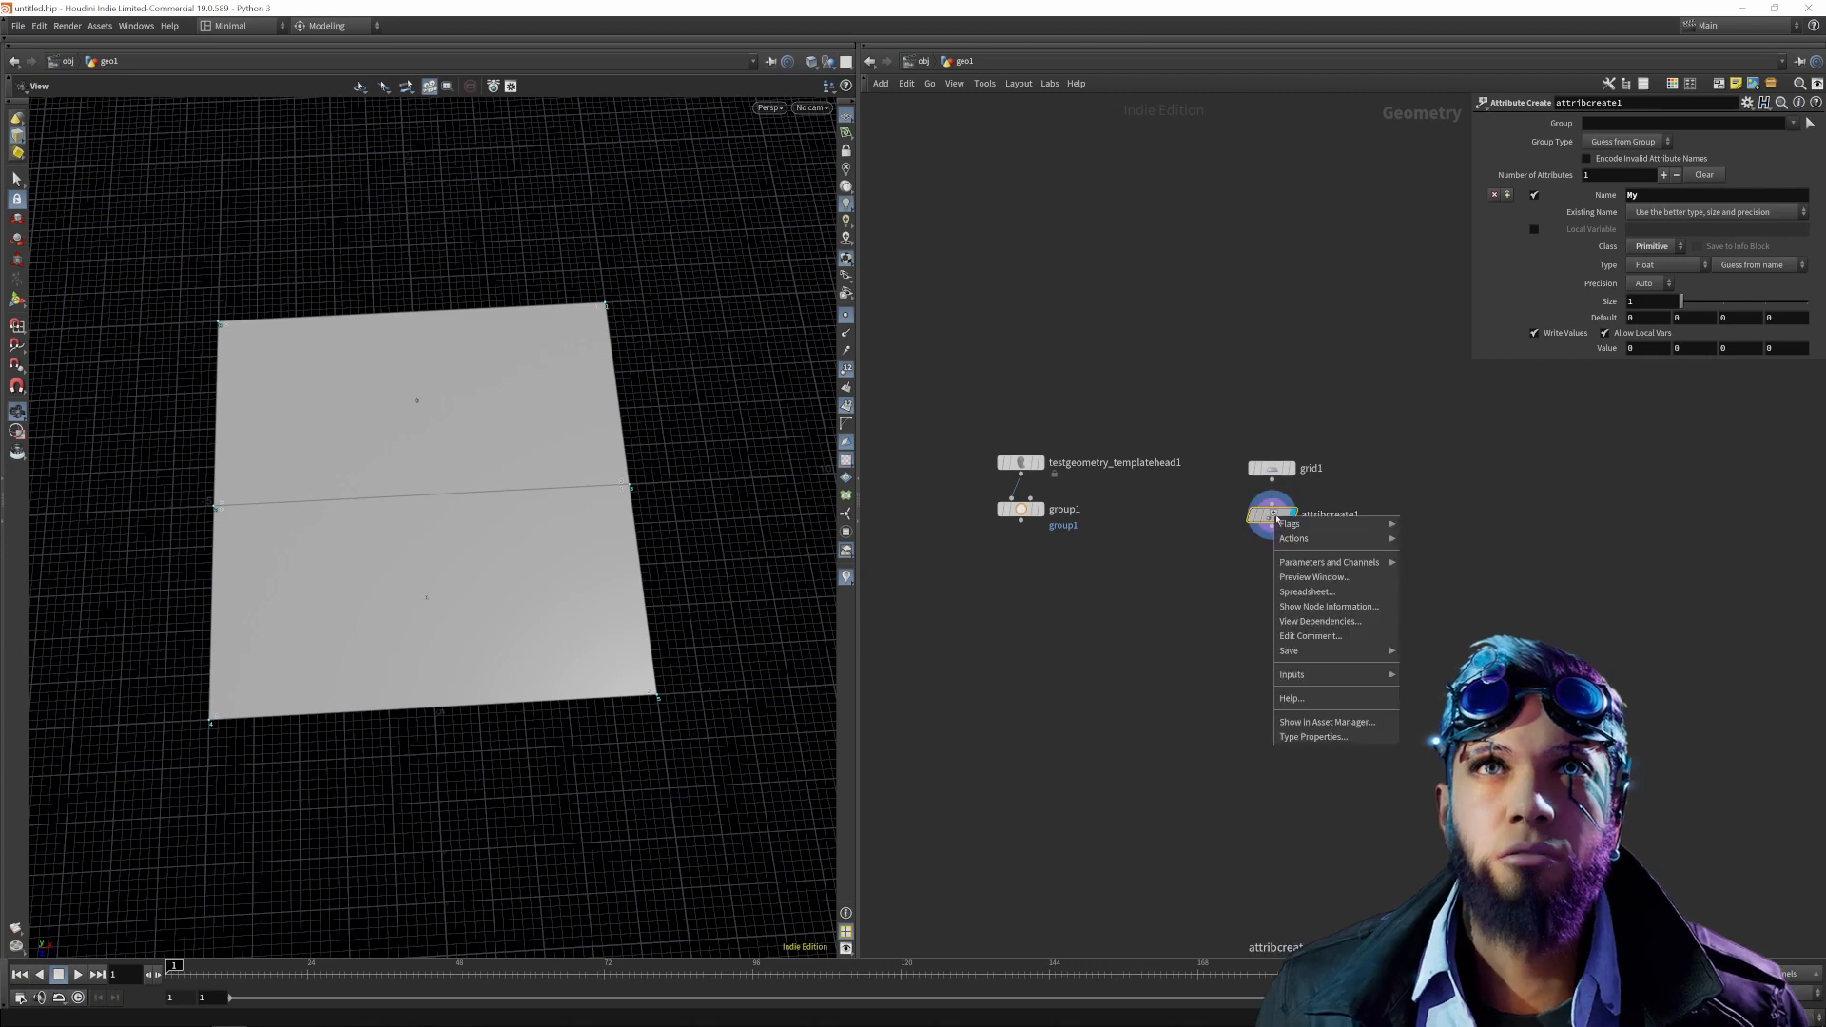
{"action": "left_click", "coordinate": [1313, 592]}
{"action": "left_click", "coordinate": [1052, 322]}
{"action": "left_click_drag", "start_coordinate": [1071, 304], "coordinate": [429, 408]}
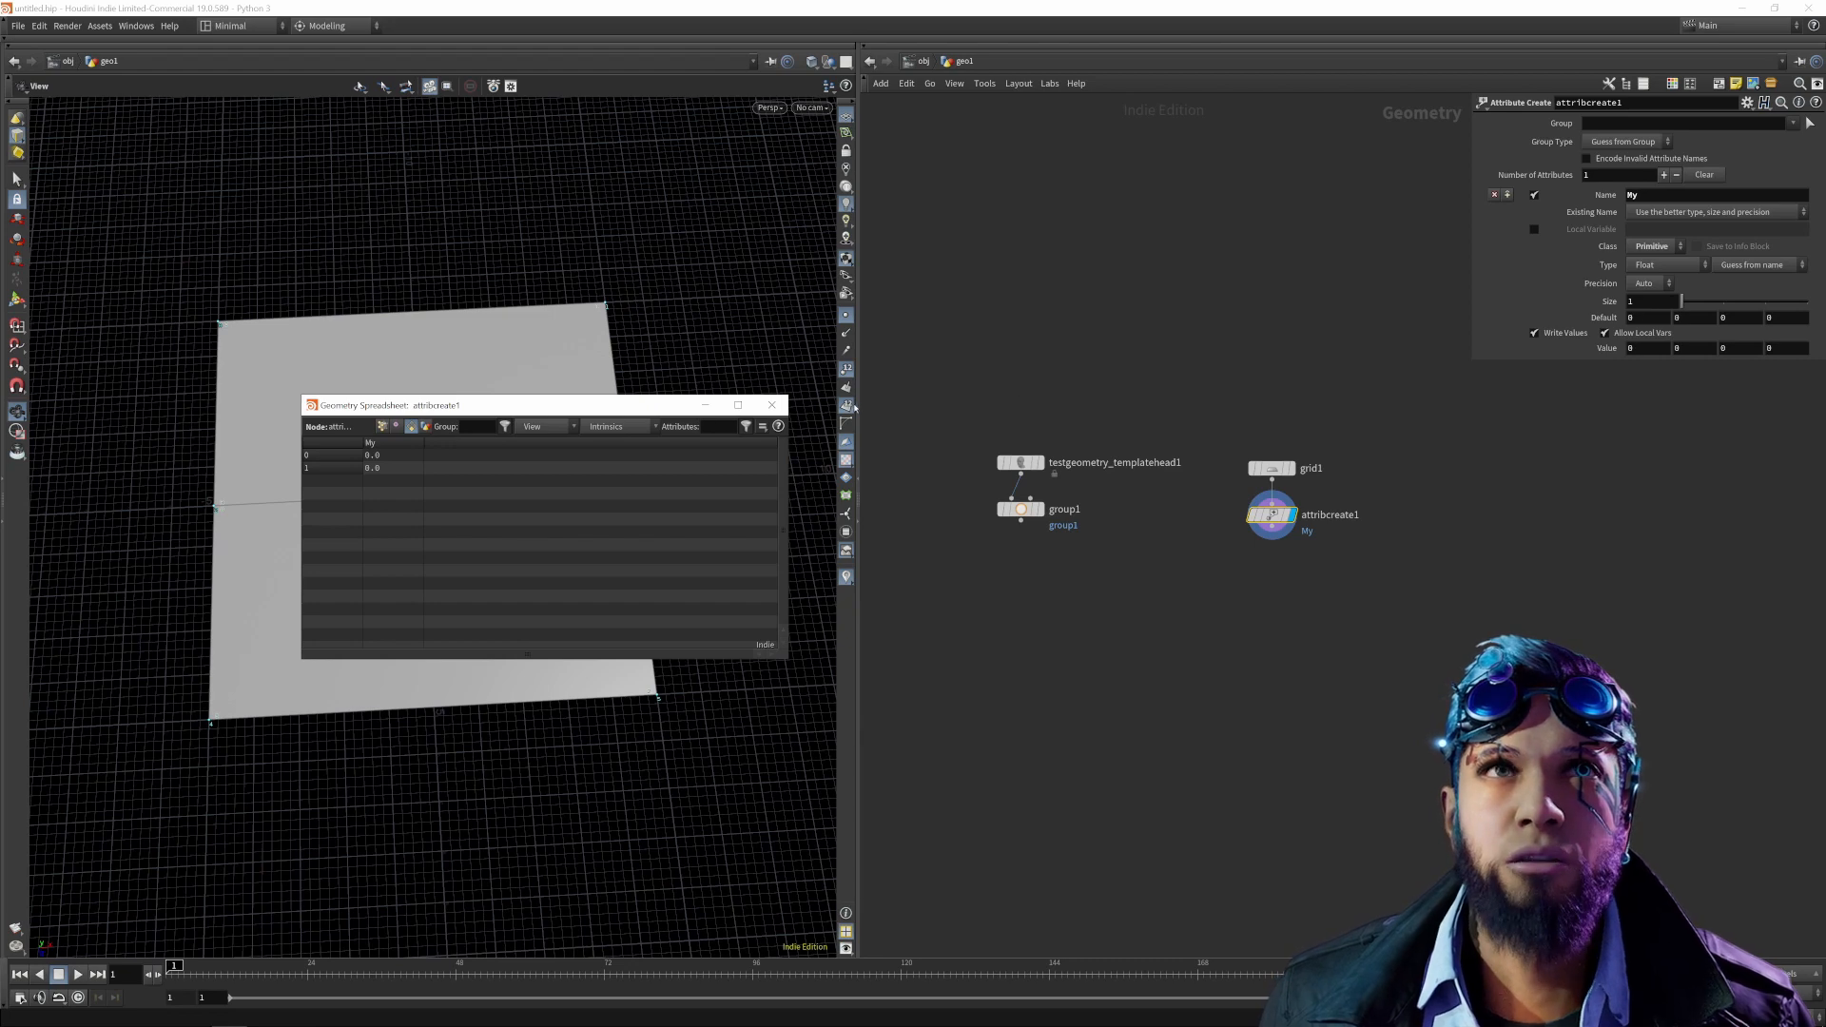
Close the spreadsheet and add an Attribute Randomize node directly below the Attribute Create node.
{"action": "left_click", "coordinate": [771, 405]}
{"action": "key", "text": "Tab"}
{"action": "type", "text": "ran"}
{"action": "key", "text": "Return"}
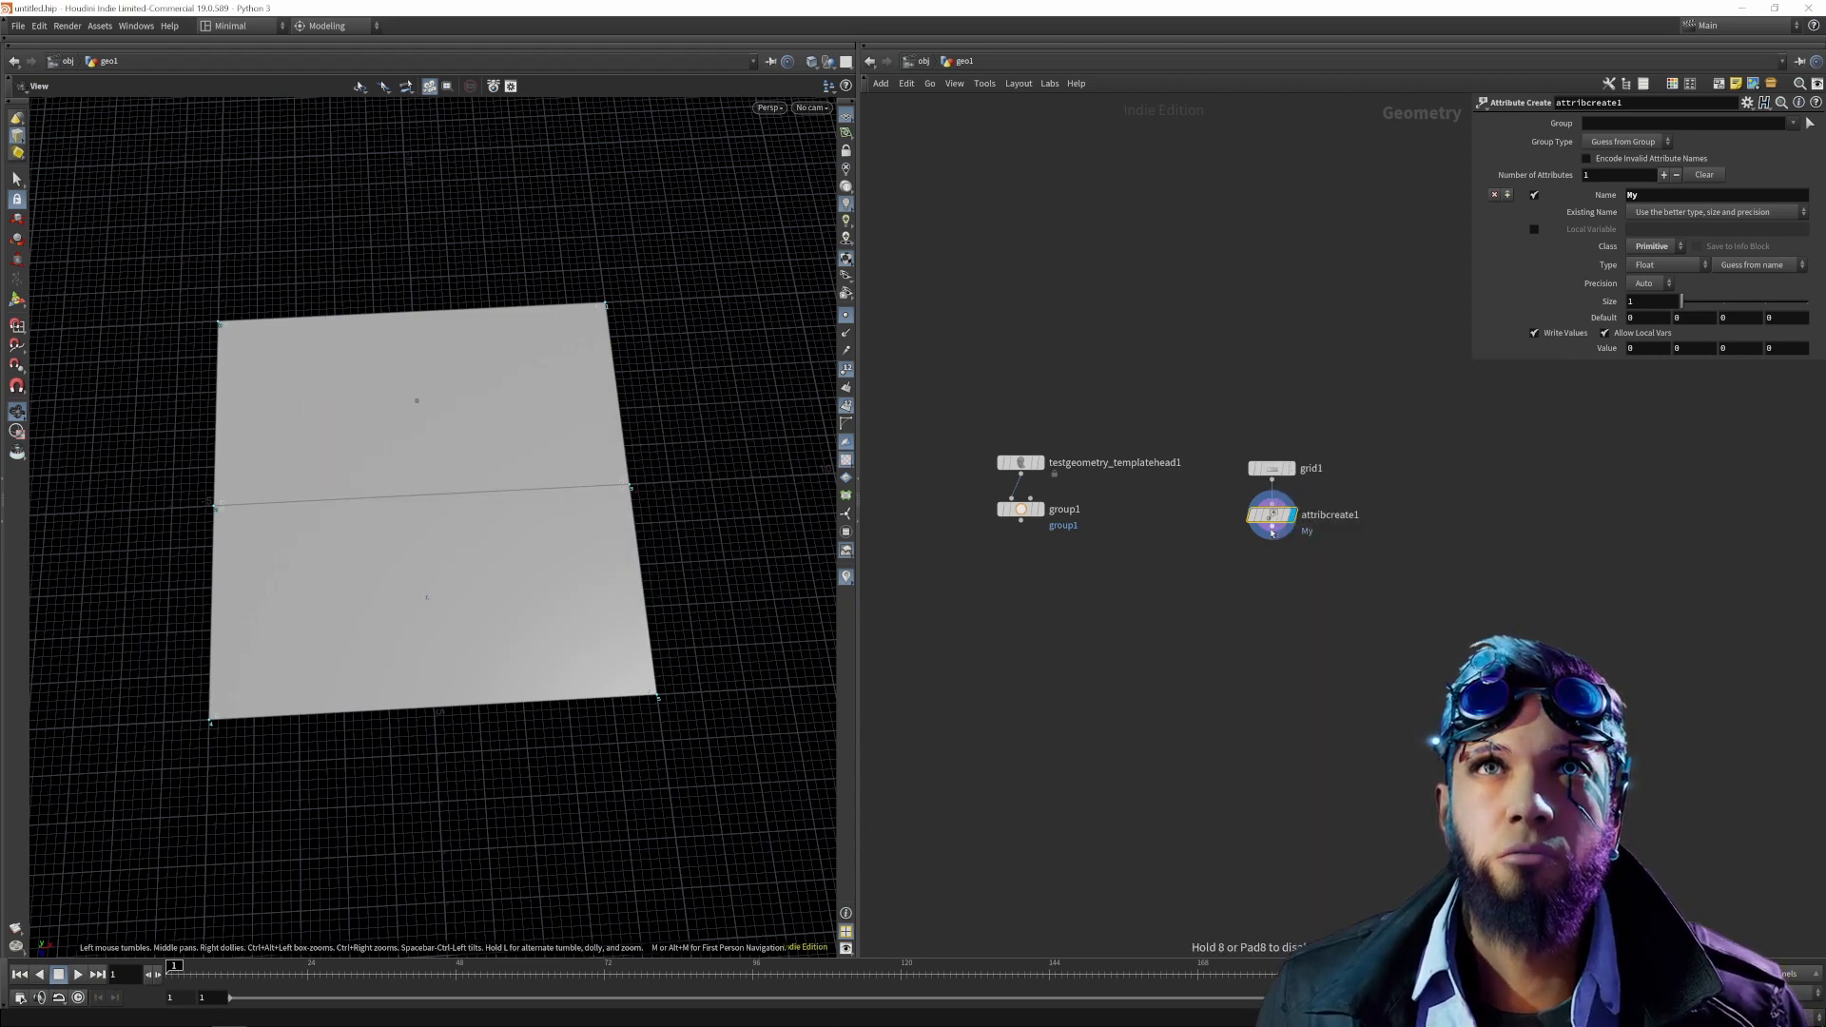
{"action": "left_click", "coordinate": [1272, 561]}
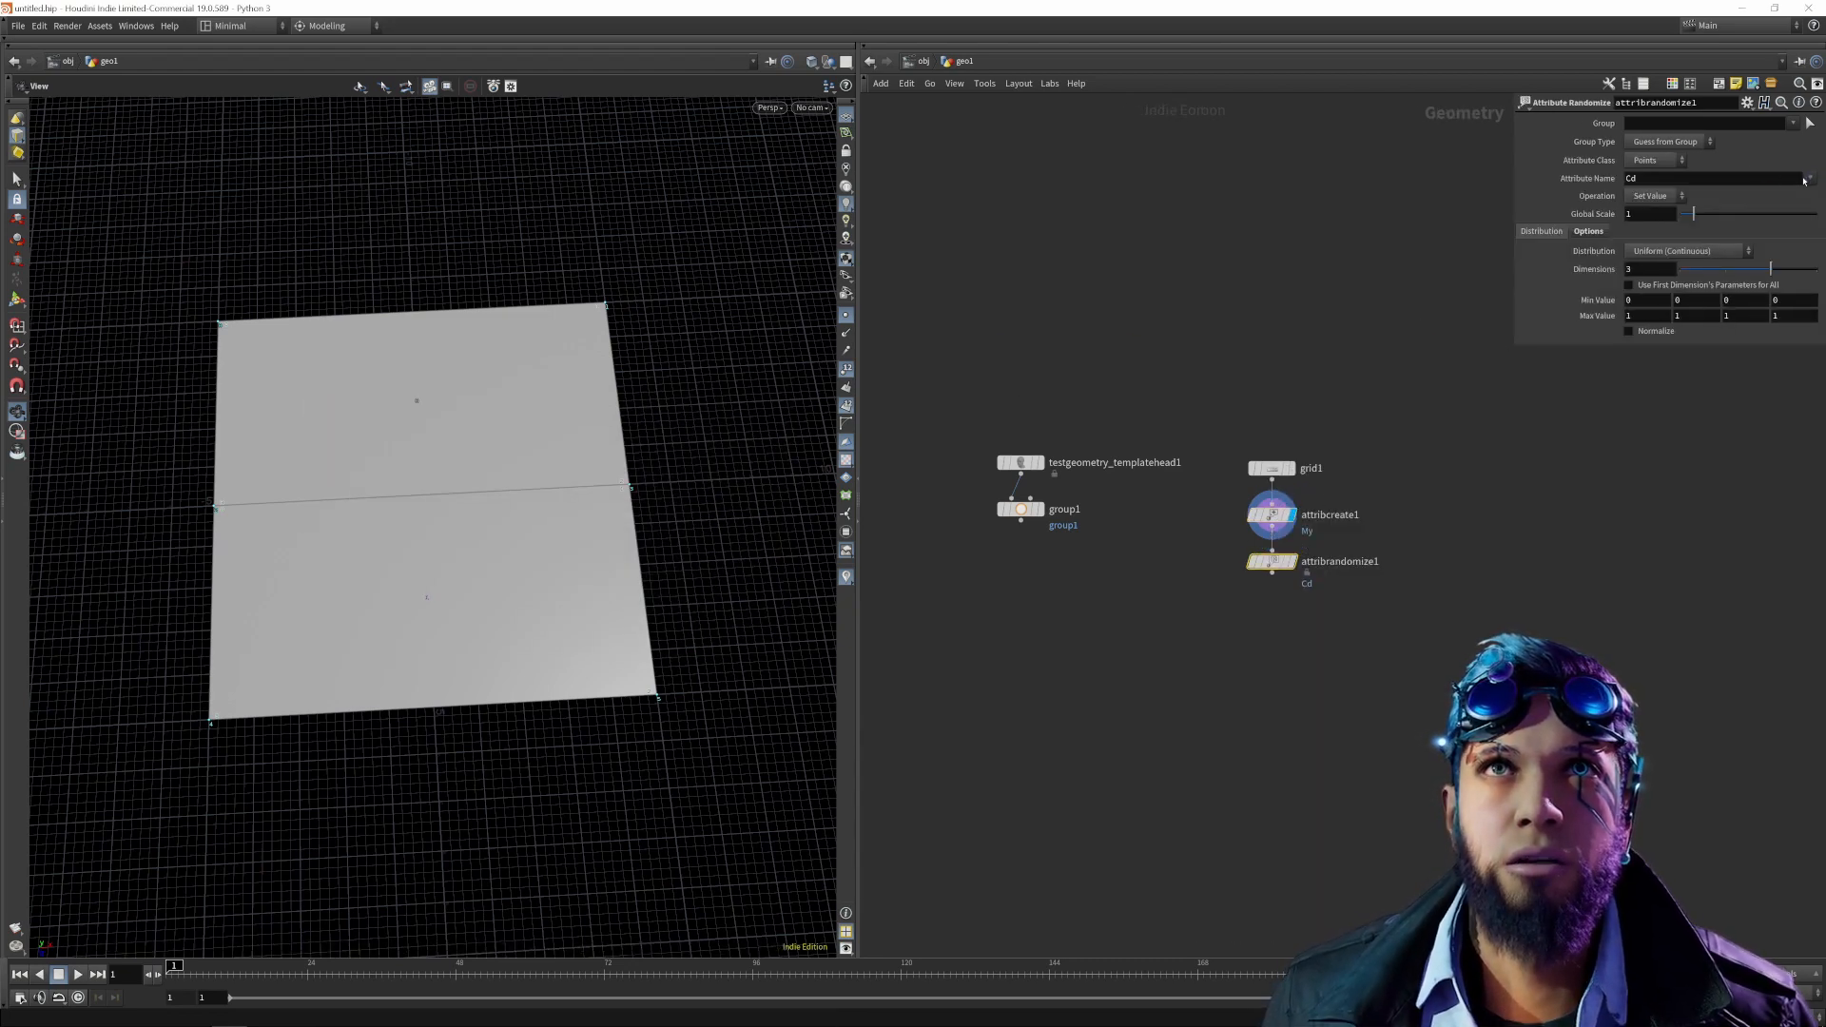
Make the Attribute Randomize node target the attribute My with the attribute class set to Primitives.
{"action": "double_click", "coordinate": [1762, 182]}
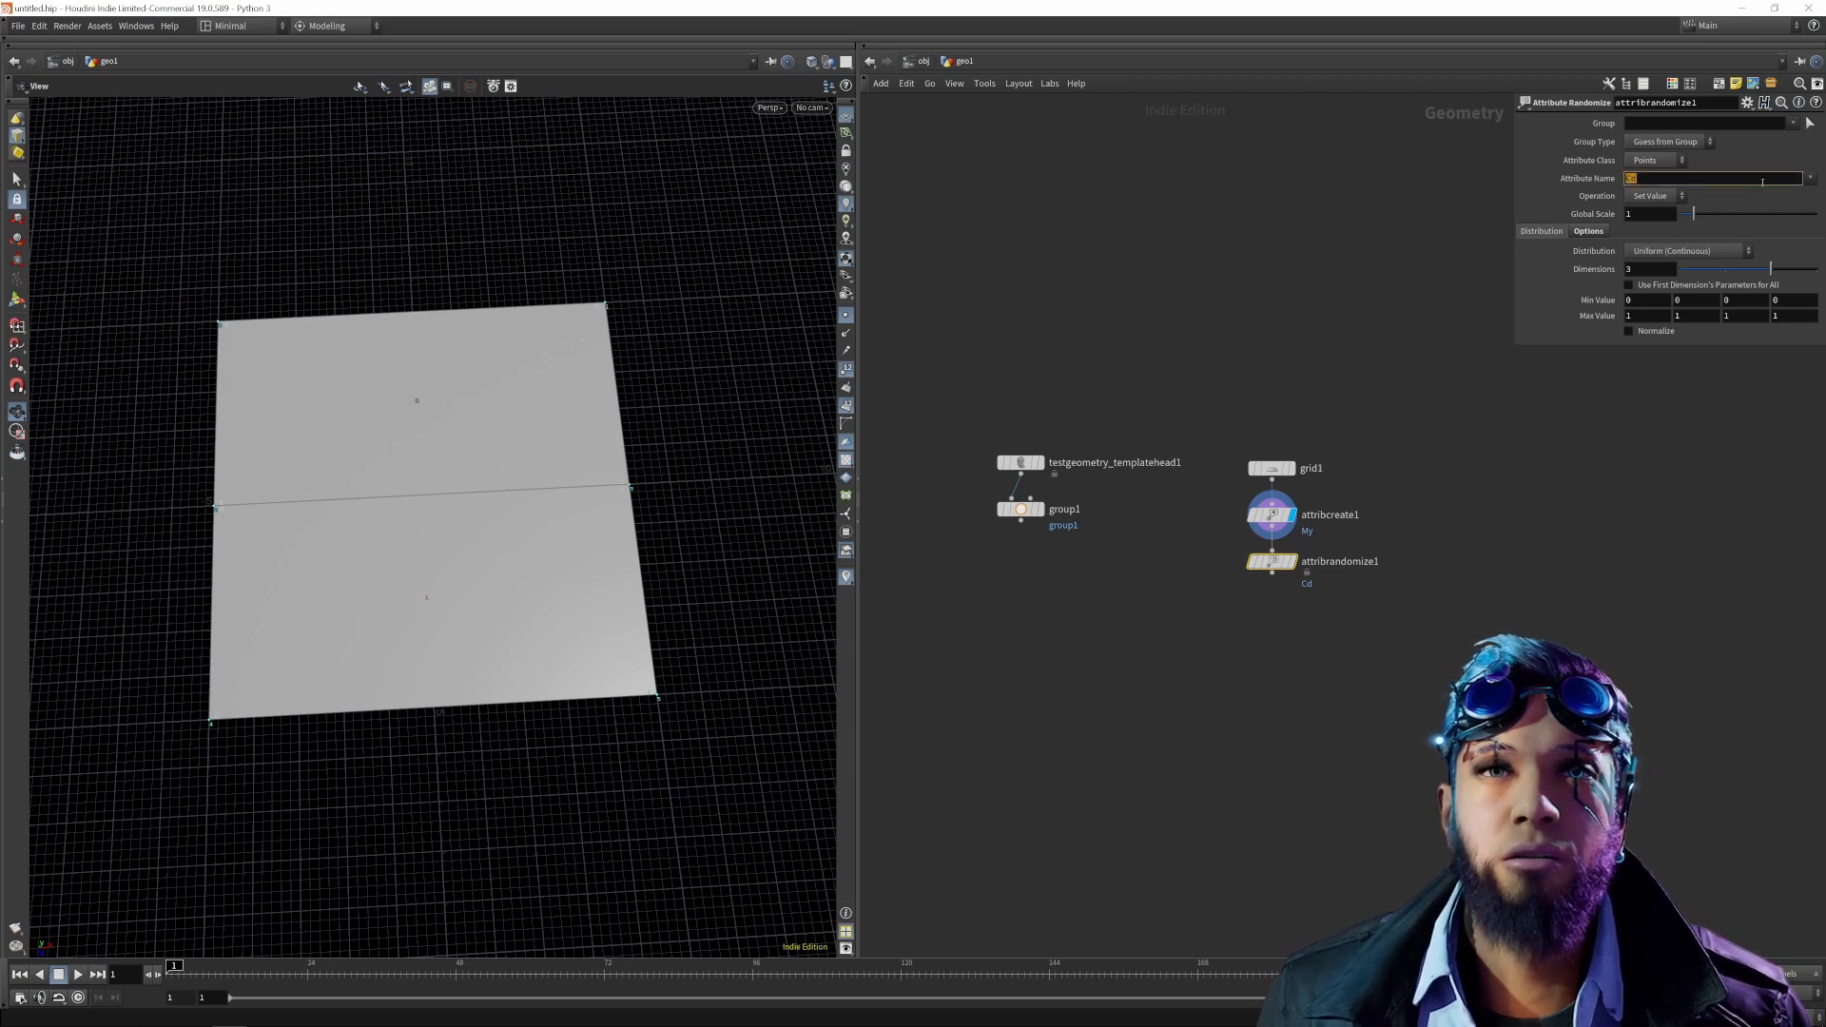
{"action": "left_click", "coordinate": [1813, 179]}
{"action": "double_click", "coordinate": [1745, 179]}
{"action": "type", "text": "My"}
{"action": "left_click", "coordinate": [1661, 161]}
{"action": "left_click", "coordinate": [1663, 191]}
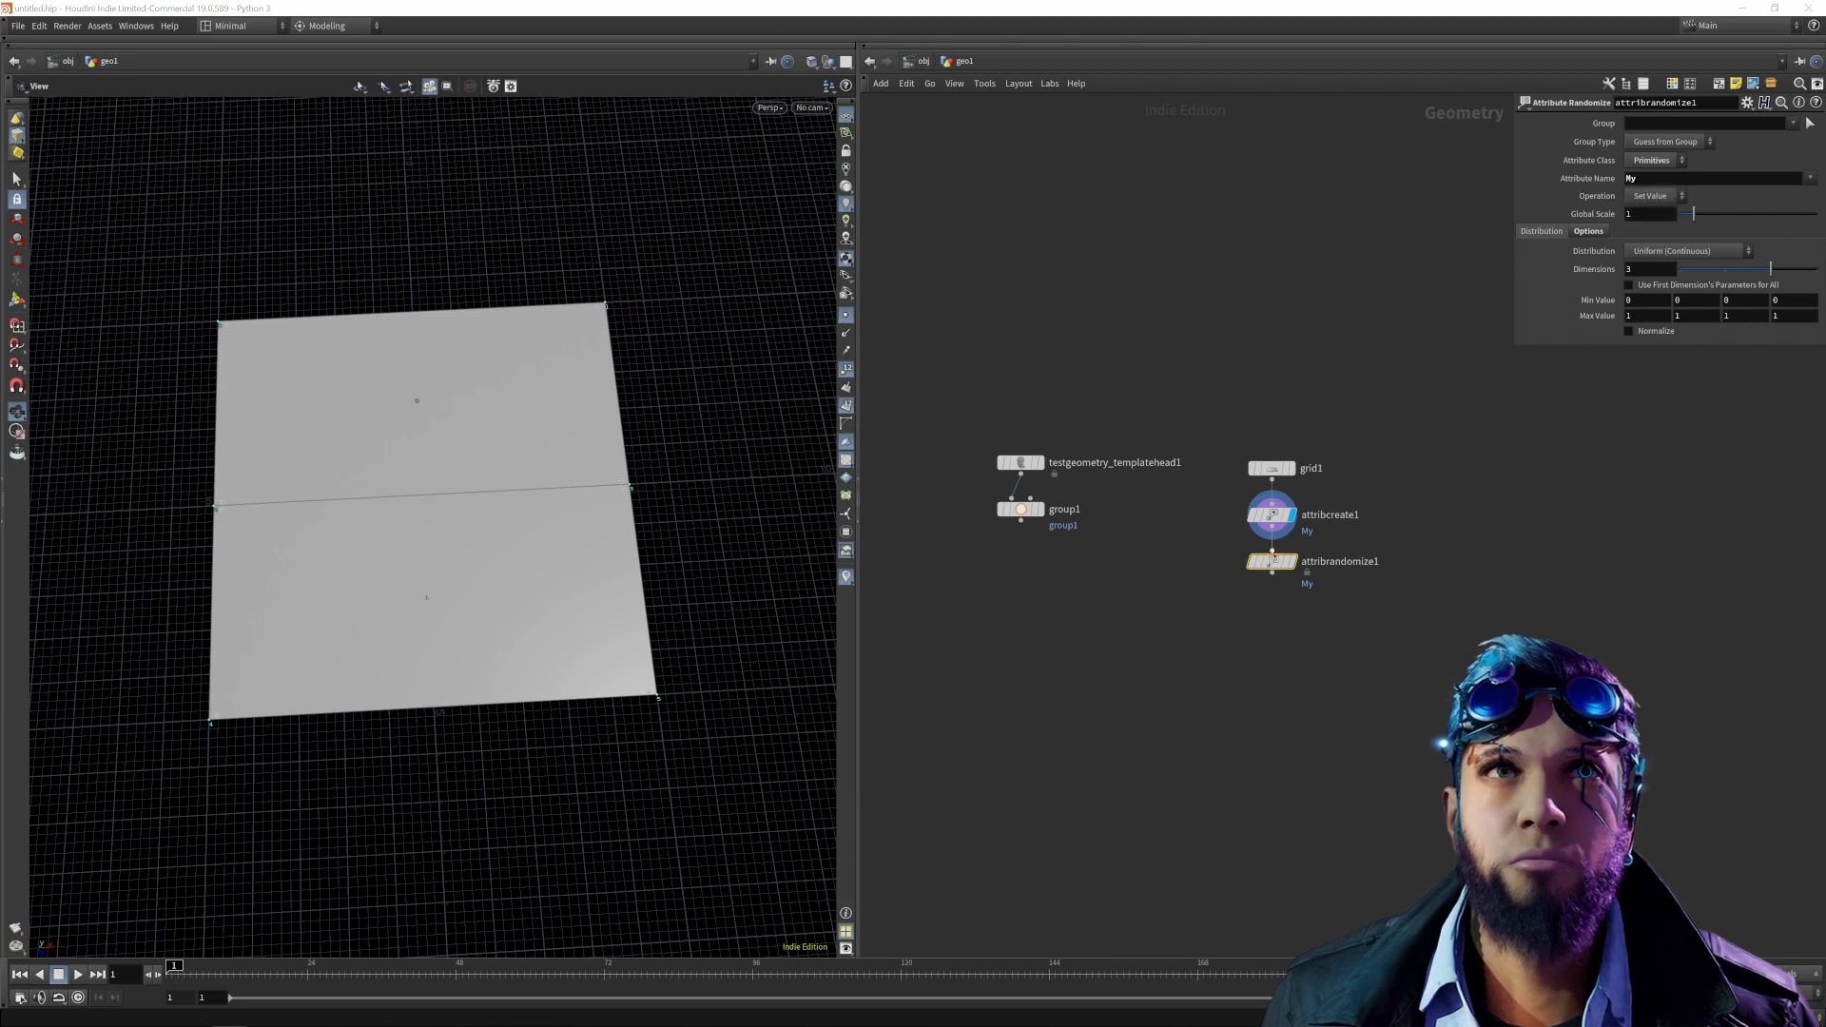
Display the Attribute Randomize node and check the My values of its primitives in the geometry spreadsheet.
{"action": "right_click", "coordinate": [1274, 563]}
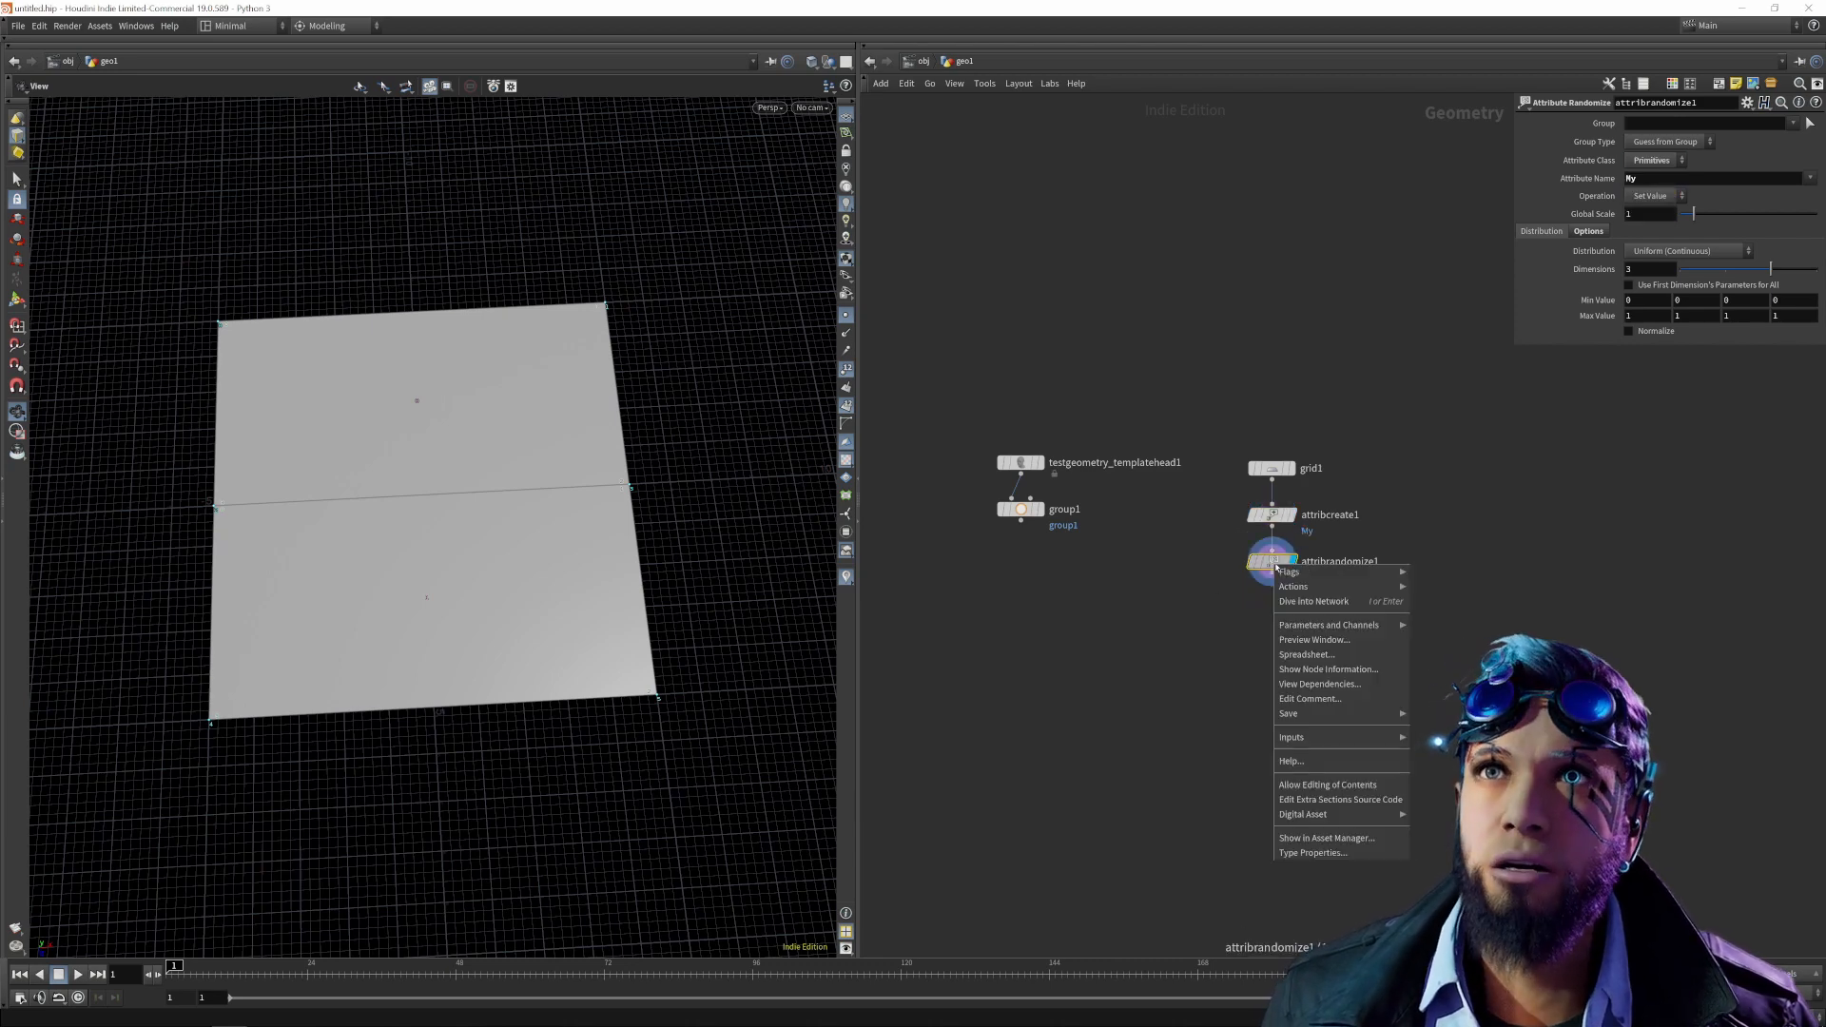
{"action": "left_click", "coordinate": [1307, 654]}
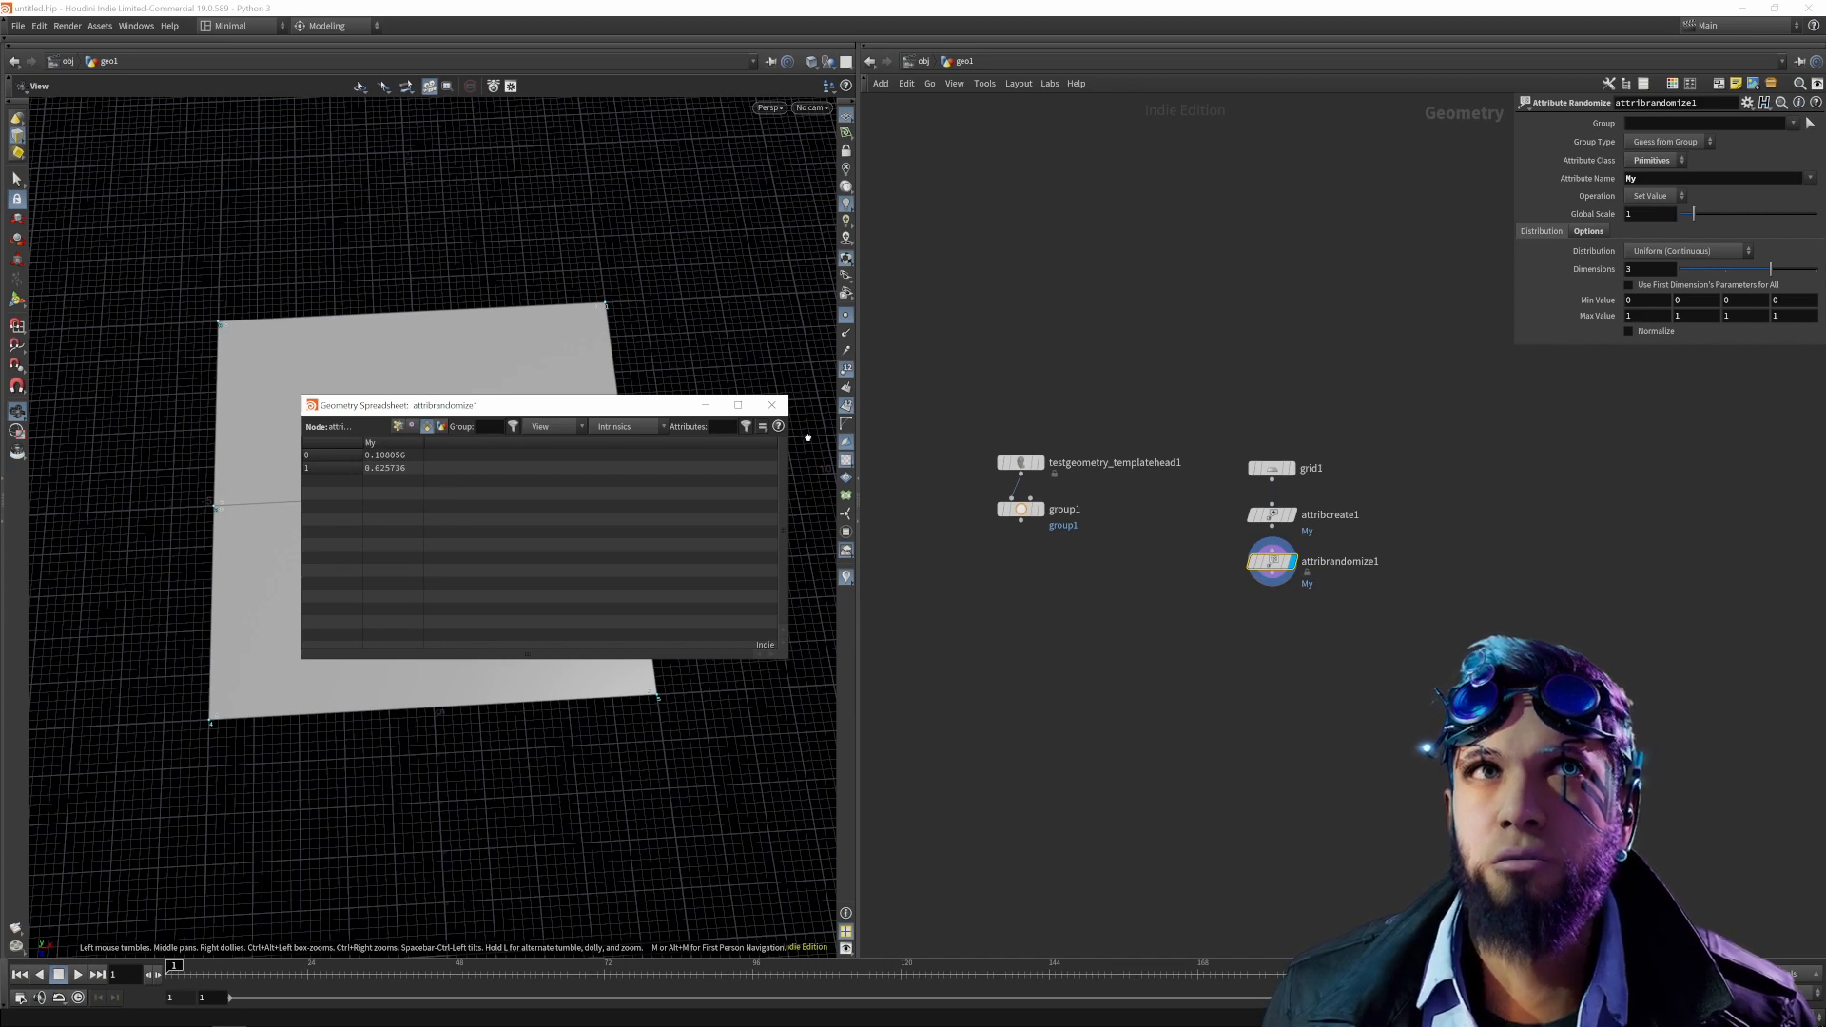
{"action": "left_click", "coordinate": [772, 404]}
{"action": "left_click_drag", "start_coordinate": [532, 608], "coordinate": [580, 660]}
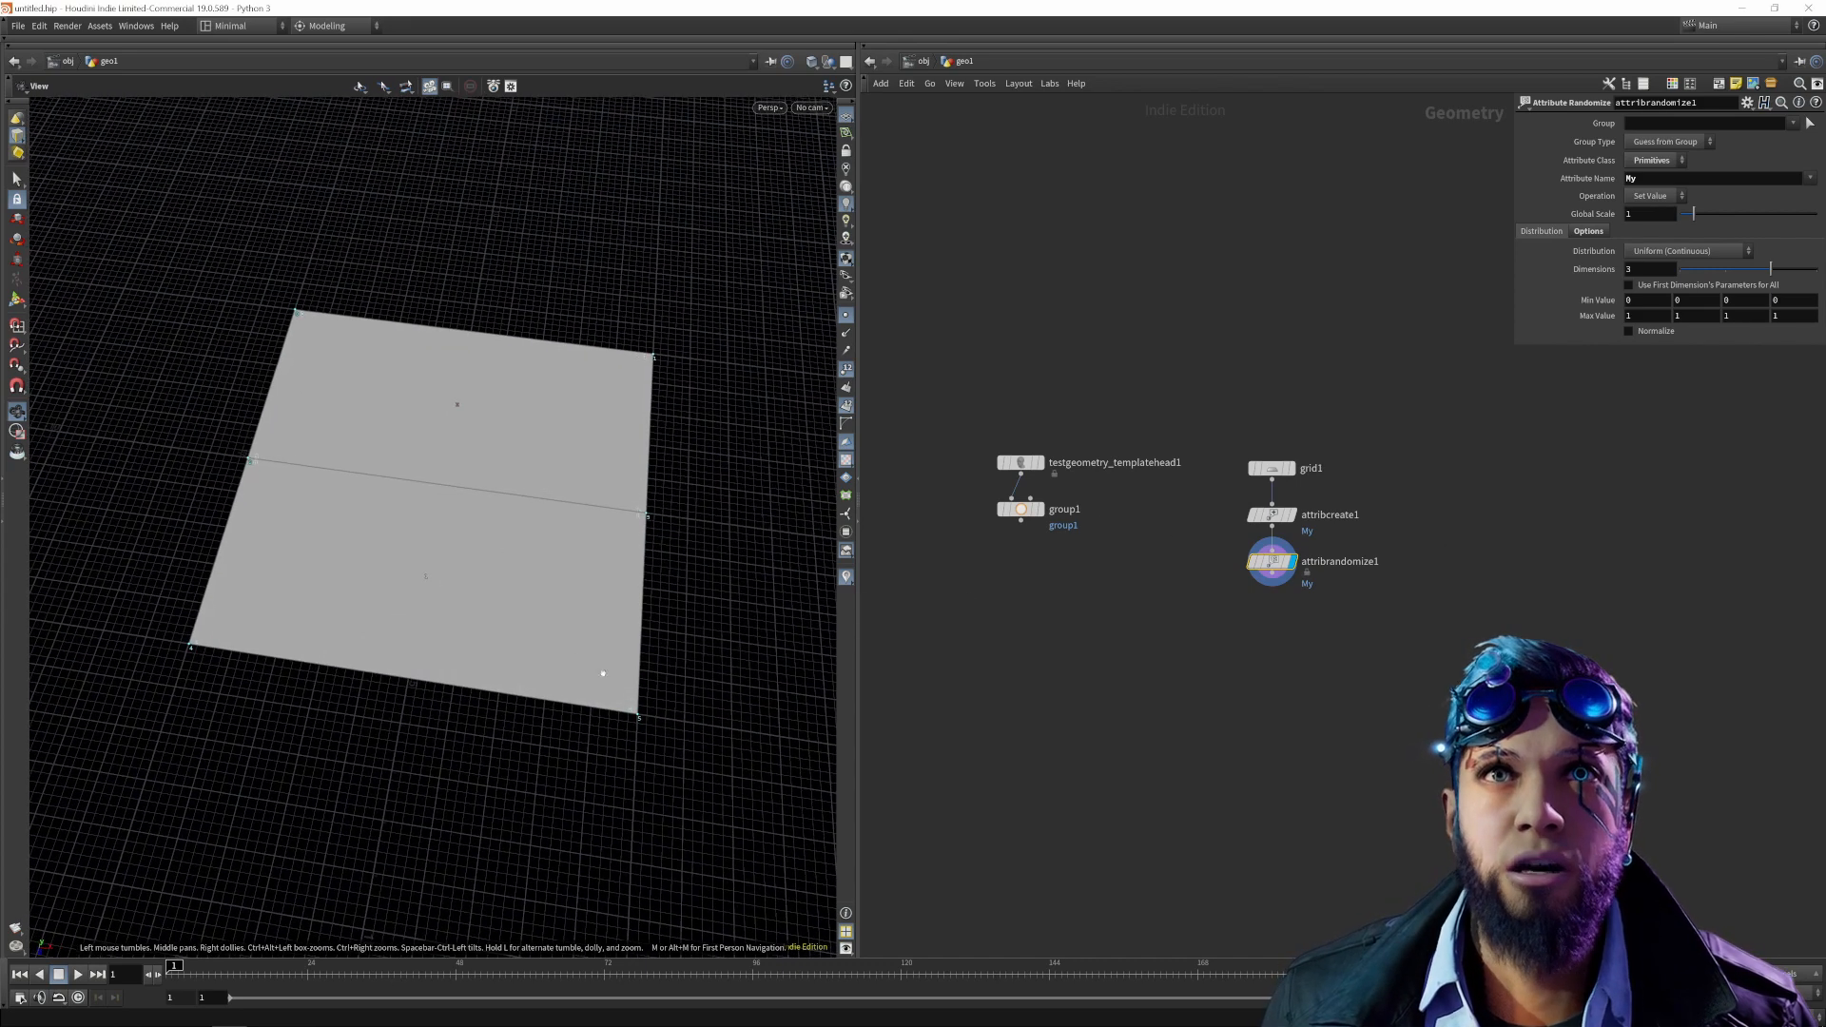
Add a Color node beside the grid's chain and connect its input to the Attribute Create node's output.
{"action": "key", "text": "Tab"}
{"action": "type", "text": "co"}
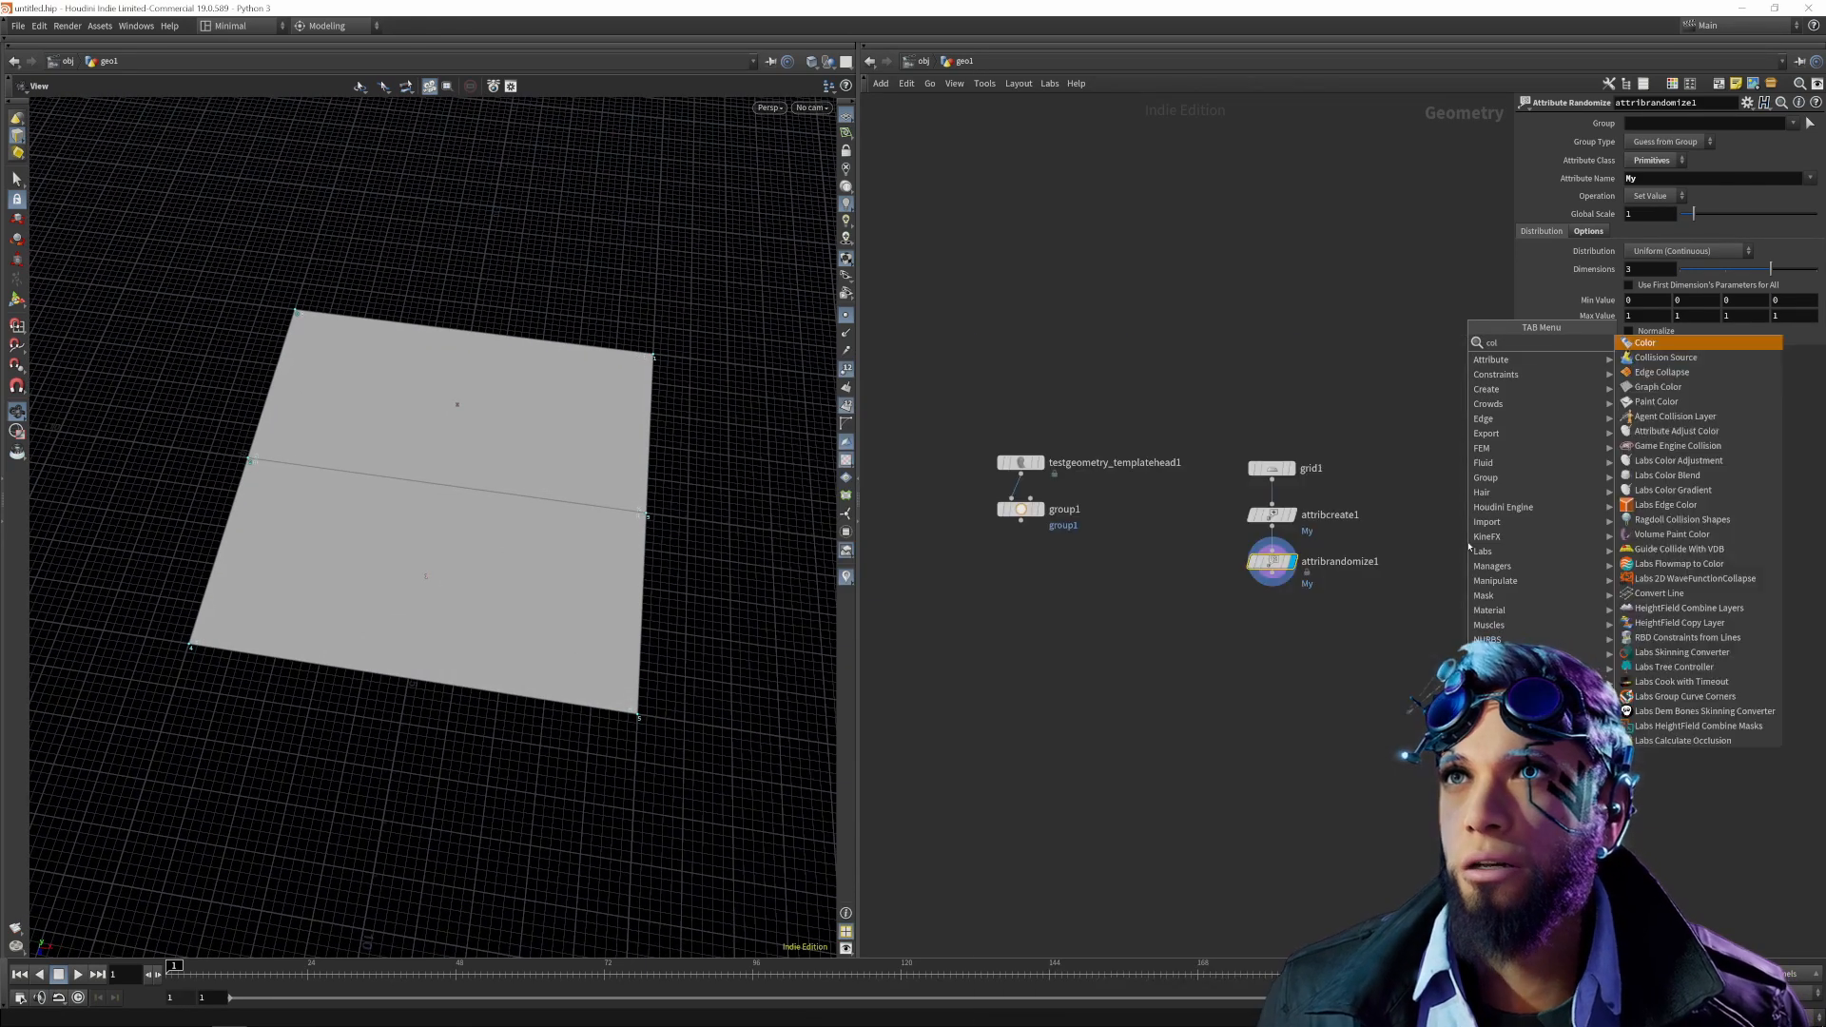
{"action": "type", "text": "lor"}
{"action": "key", "text": "Return"}
{"action": "left_click", "coordinate": [1468, 543]}
{"action": "left_click_drag", "start_coordinate": [1272, 528], "coordinate": [1474, 530]}
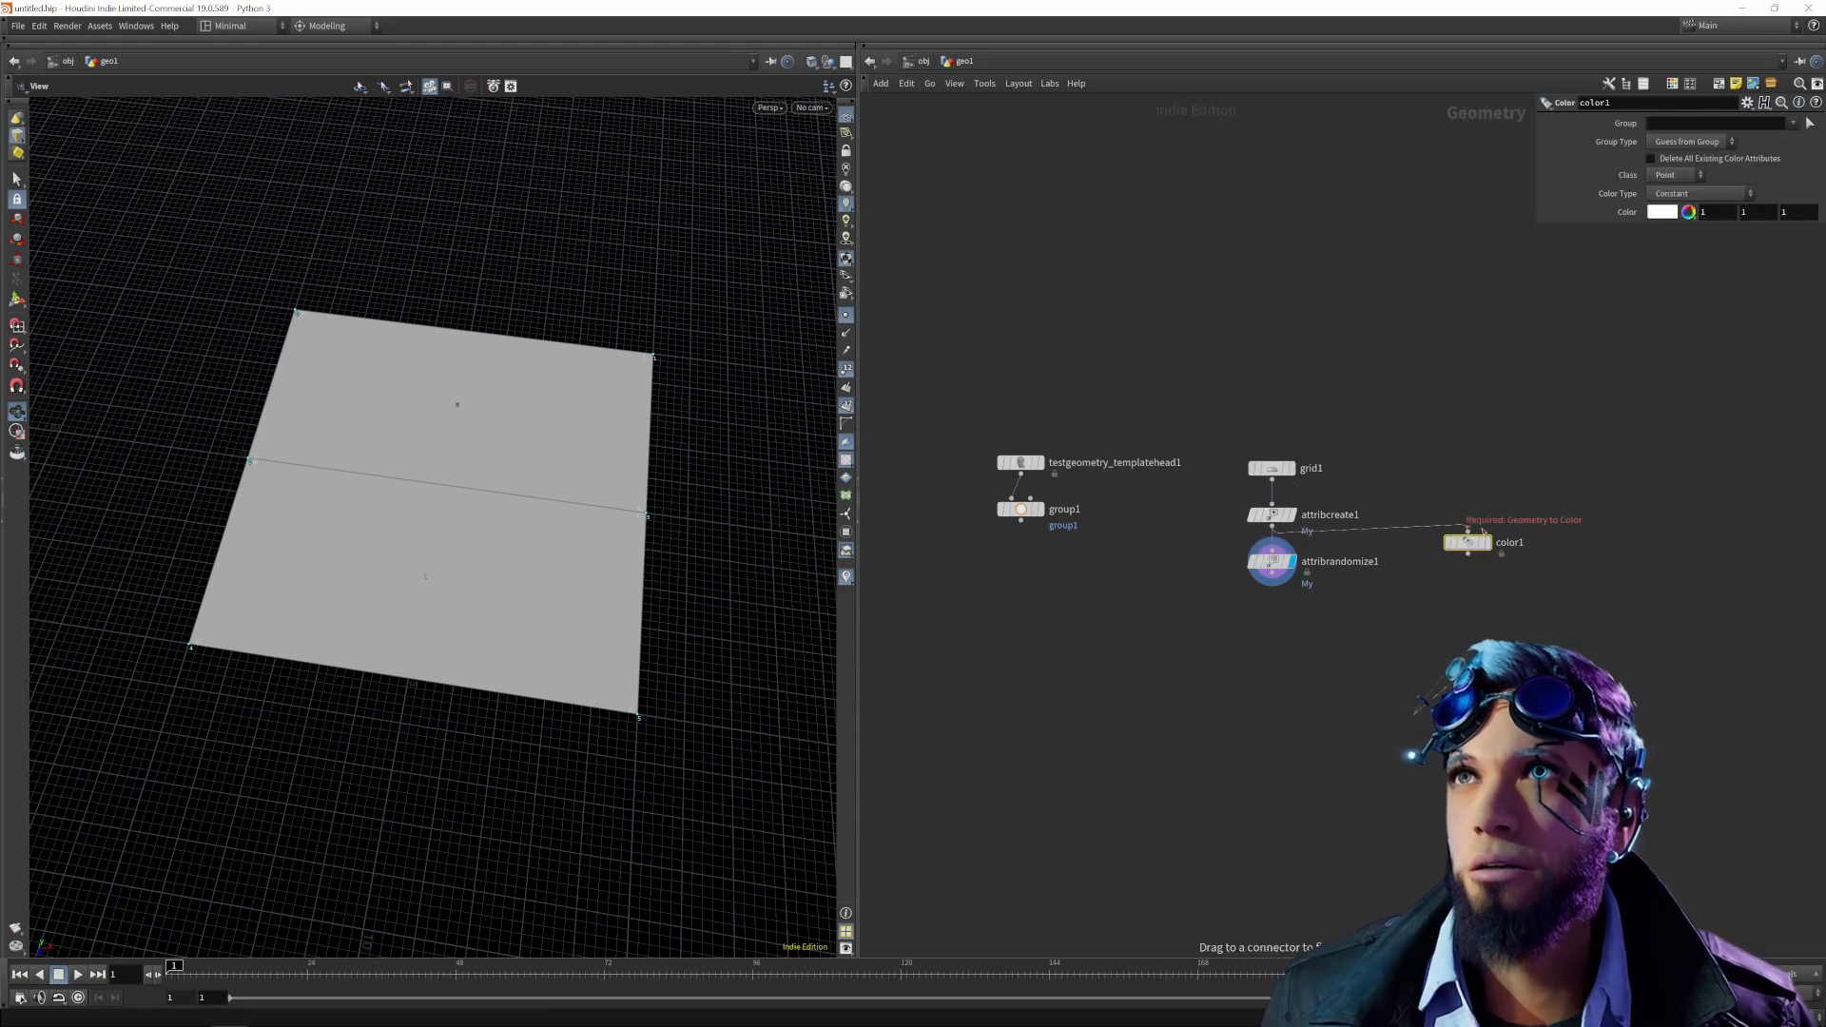
Set the Color node to class Vertex with color type Random and display its result on the grid.
{"action": "left_click", "coordinate": [1676, 175]}
{"action": "left_click", "coordinate": [1671, 232]}
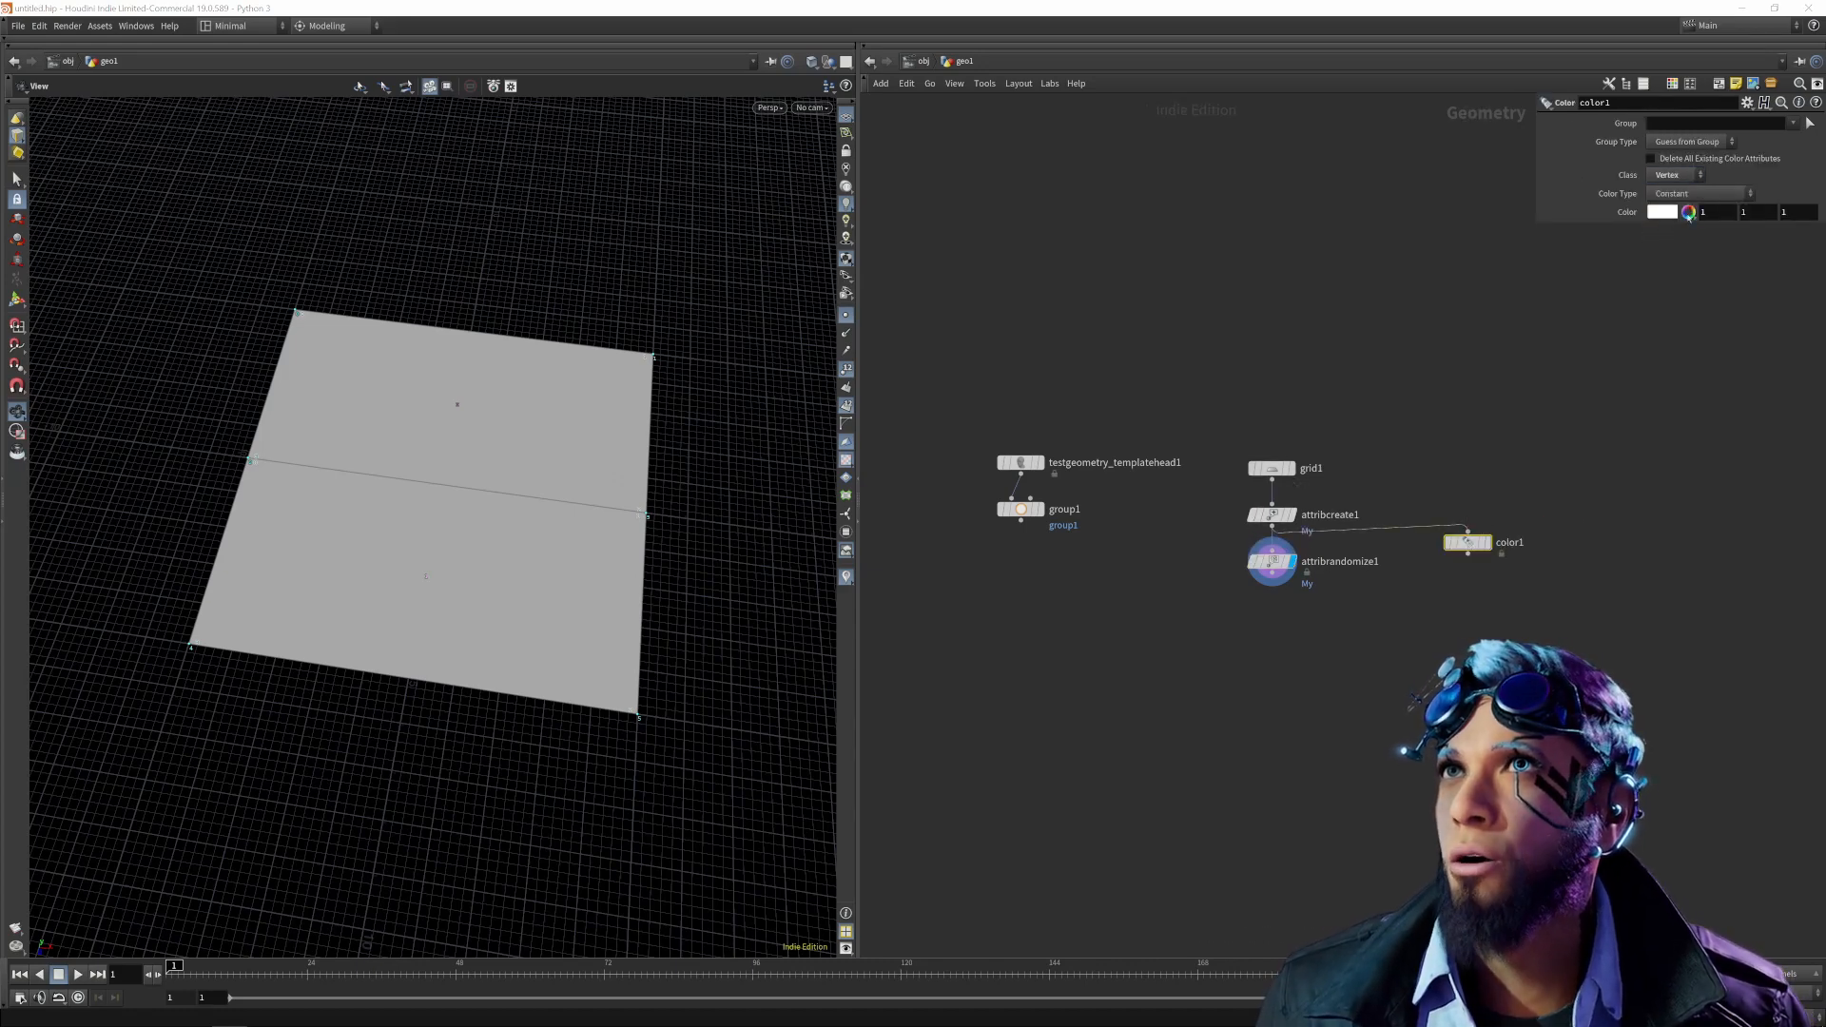
{"action": "left_click", "coordinate": [1694, 195]}
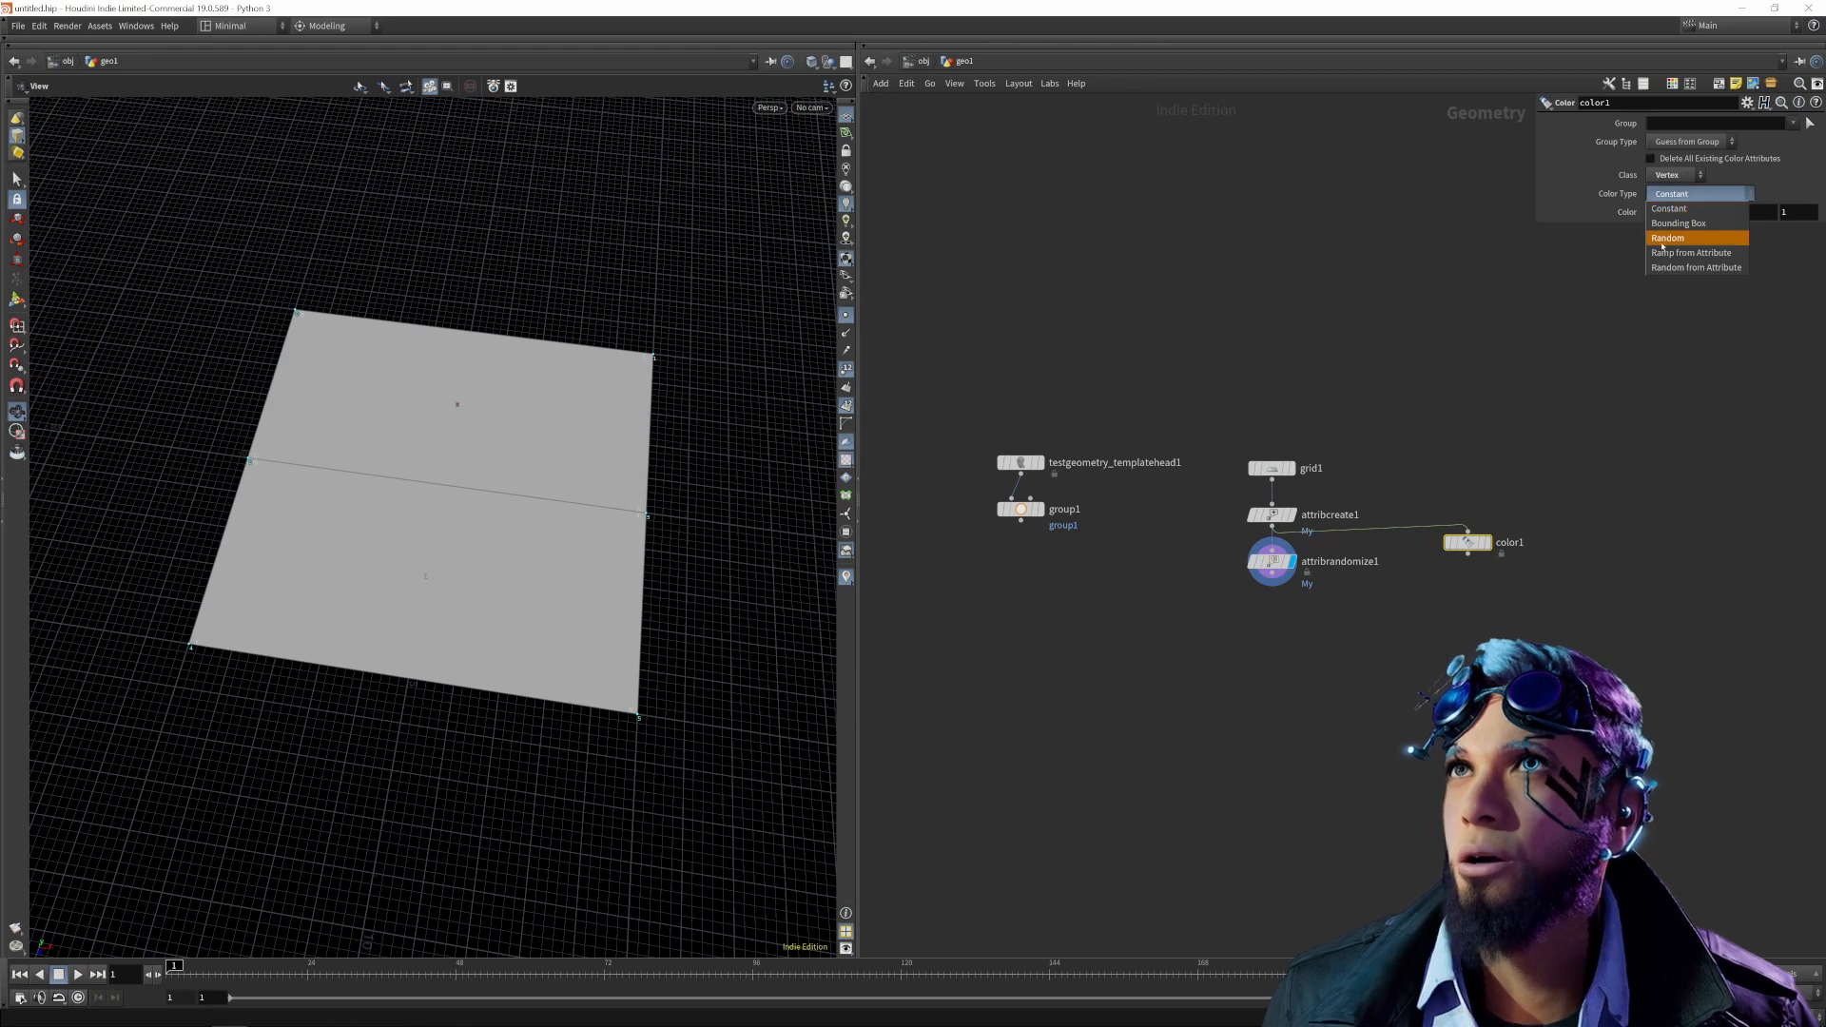
{"action": "left_click", "coordinate": [1678, 239]}
{"action": "left_click", "coordinate": [1485, 542]}
{"action": "mouse_move", "coordinate": [556, 631]}
{"action": "left_mouse_down"}
{"action": "mouse_move", "coordinate": [534, 624]}
{"action": "mouse_move", "coordinate": [551, 628]}
{"action": "left_mouse_up"}
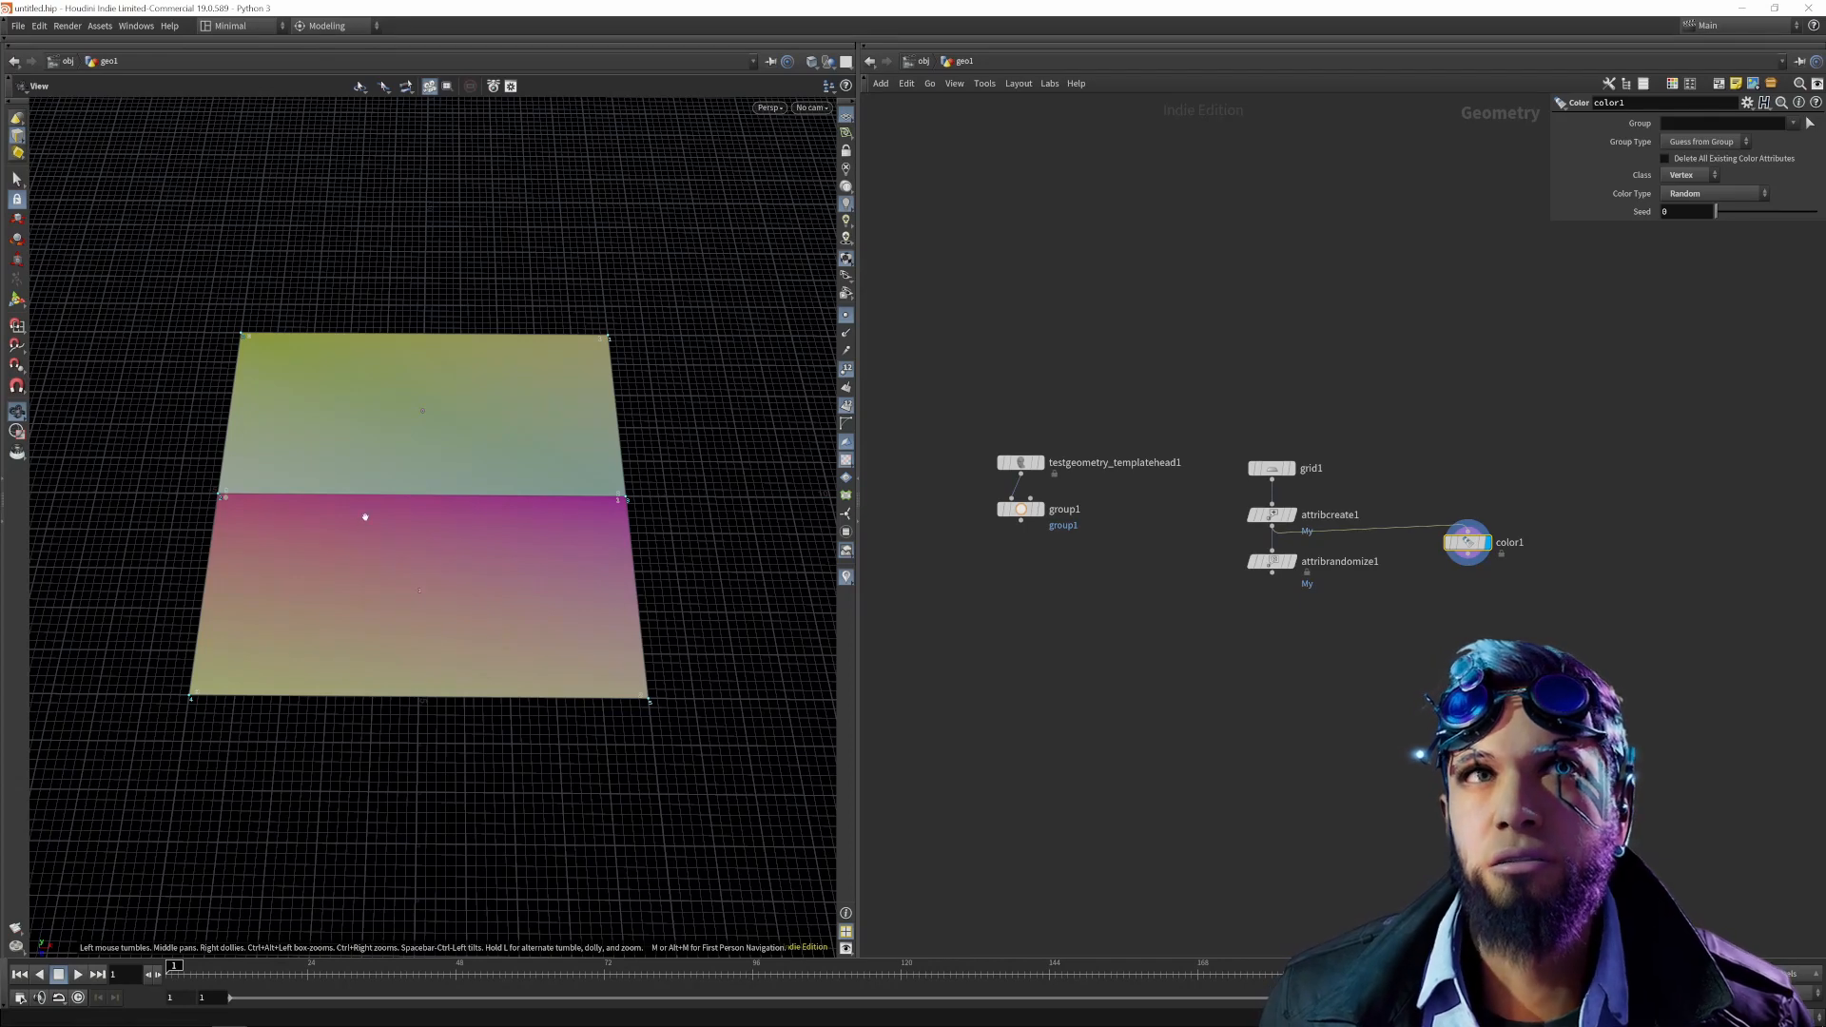
Set the random color seed to 2.04 and examine the vertex colors along the edge shared by the two faces.
{"action": "left_click_drag", "start_coordinate": [1716, 211], "coordinate": [1736, 217]}
{"action": "left_click_drag", "start_coordinate": [584, 639], "coordinate": [581, 688]}
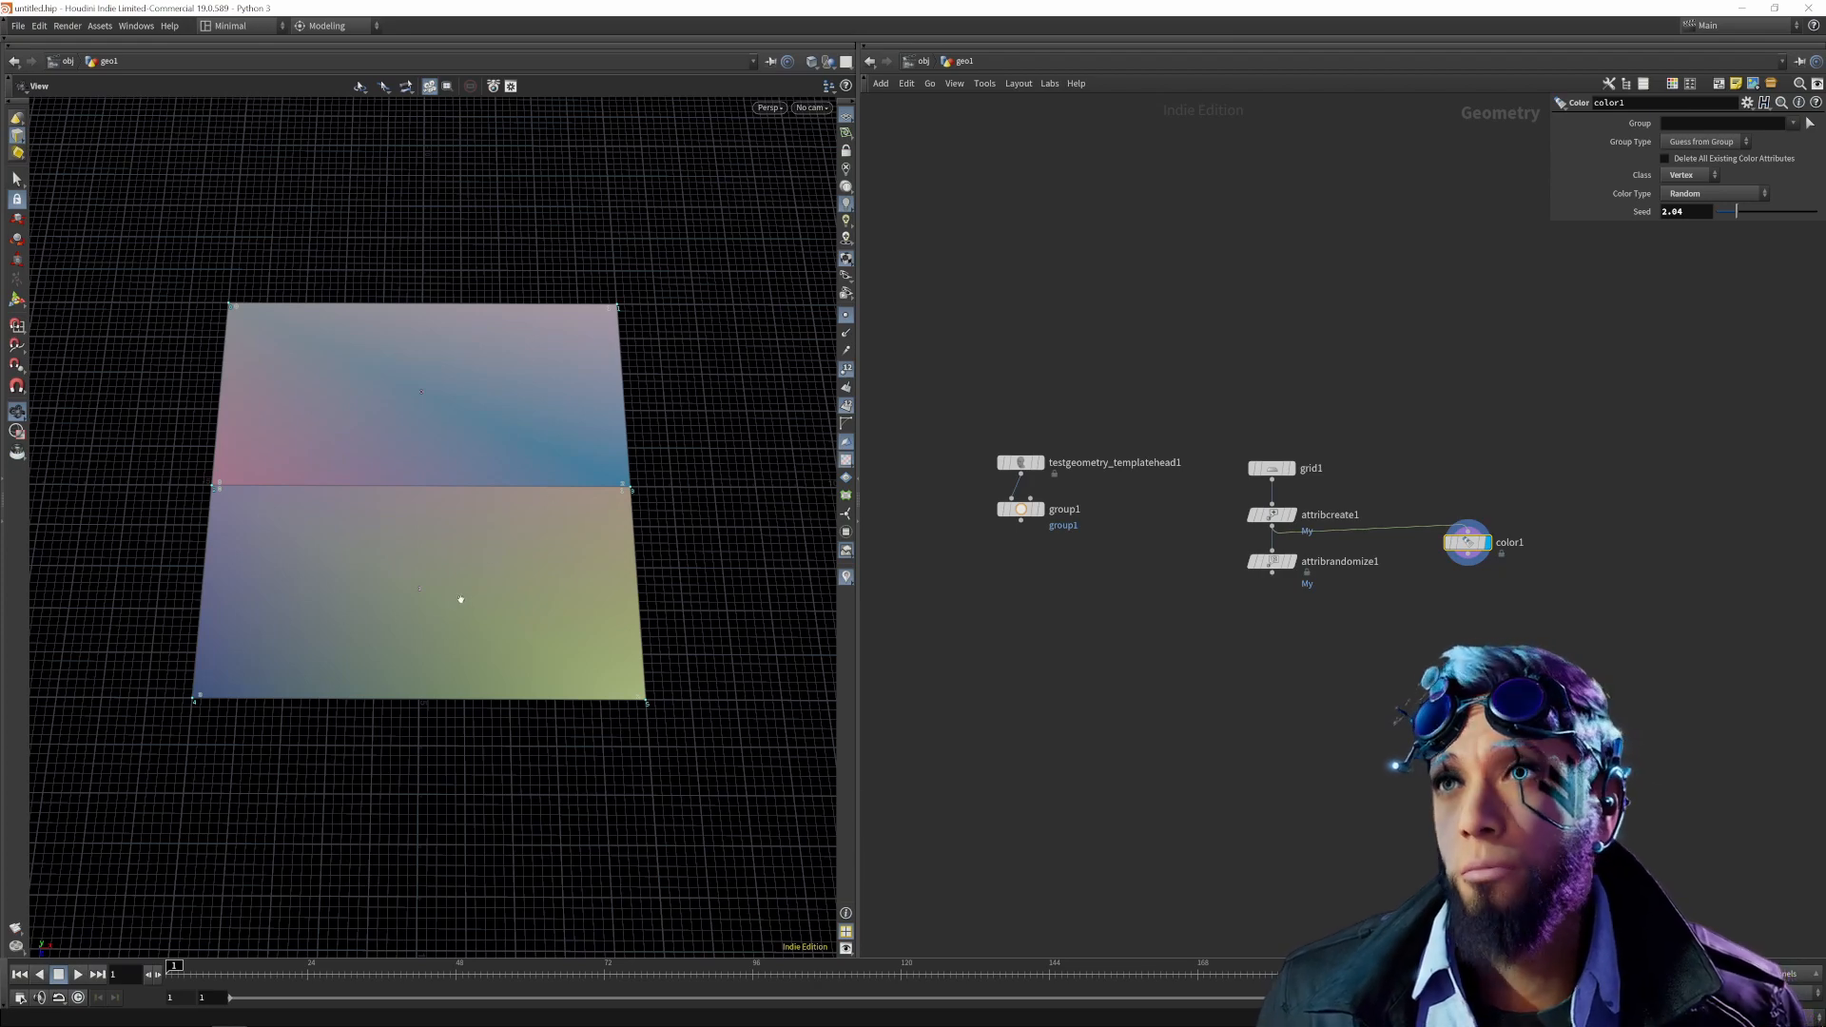
{"action": "left_click_drag", "start_coordinate": [514, 598], "coordinate": [383, 267]}
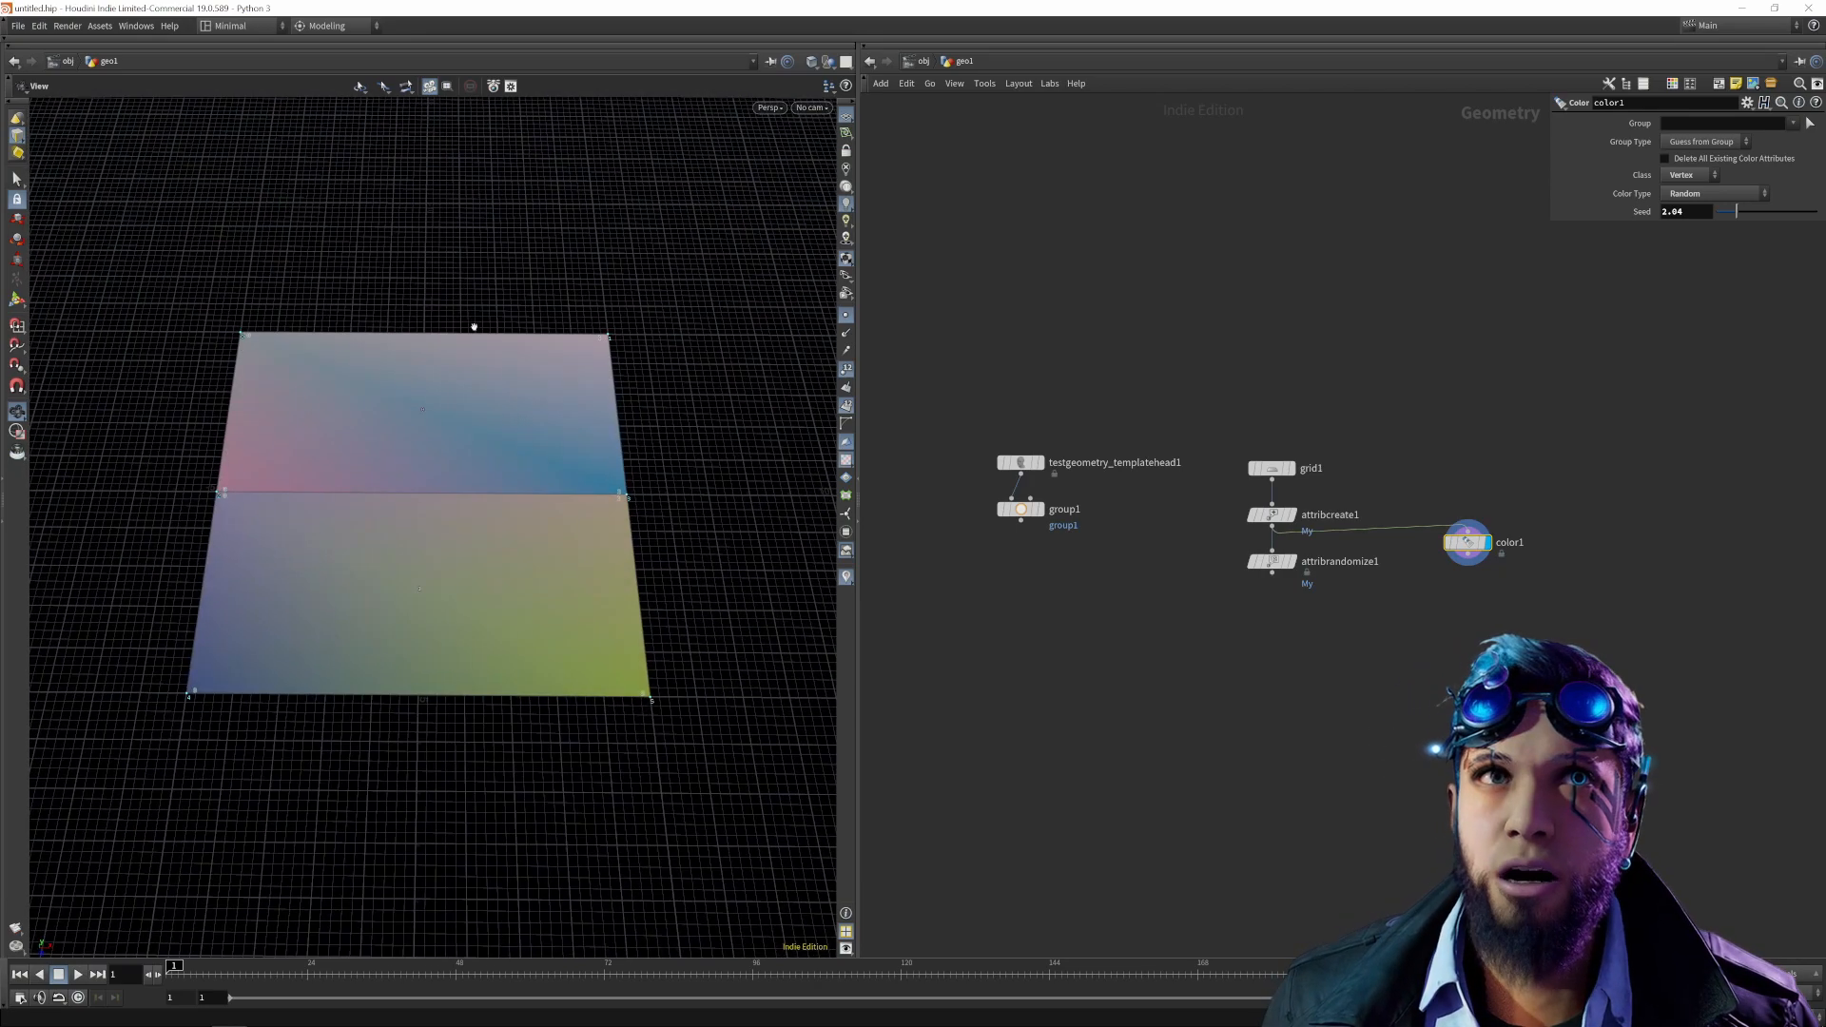
{"action": "left_click_drag", "start_coordinate": [436, 583], "coordinate": [436, 644]}
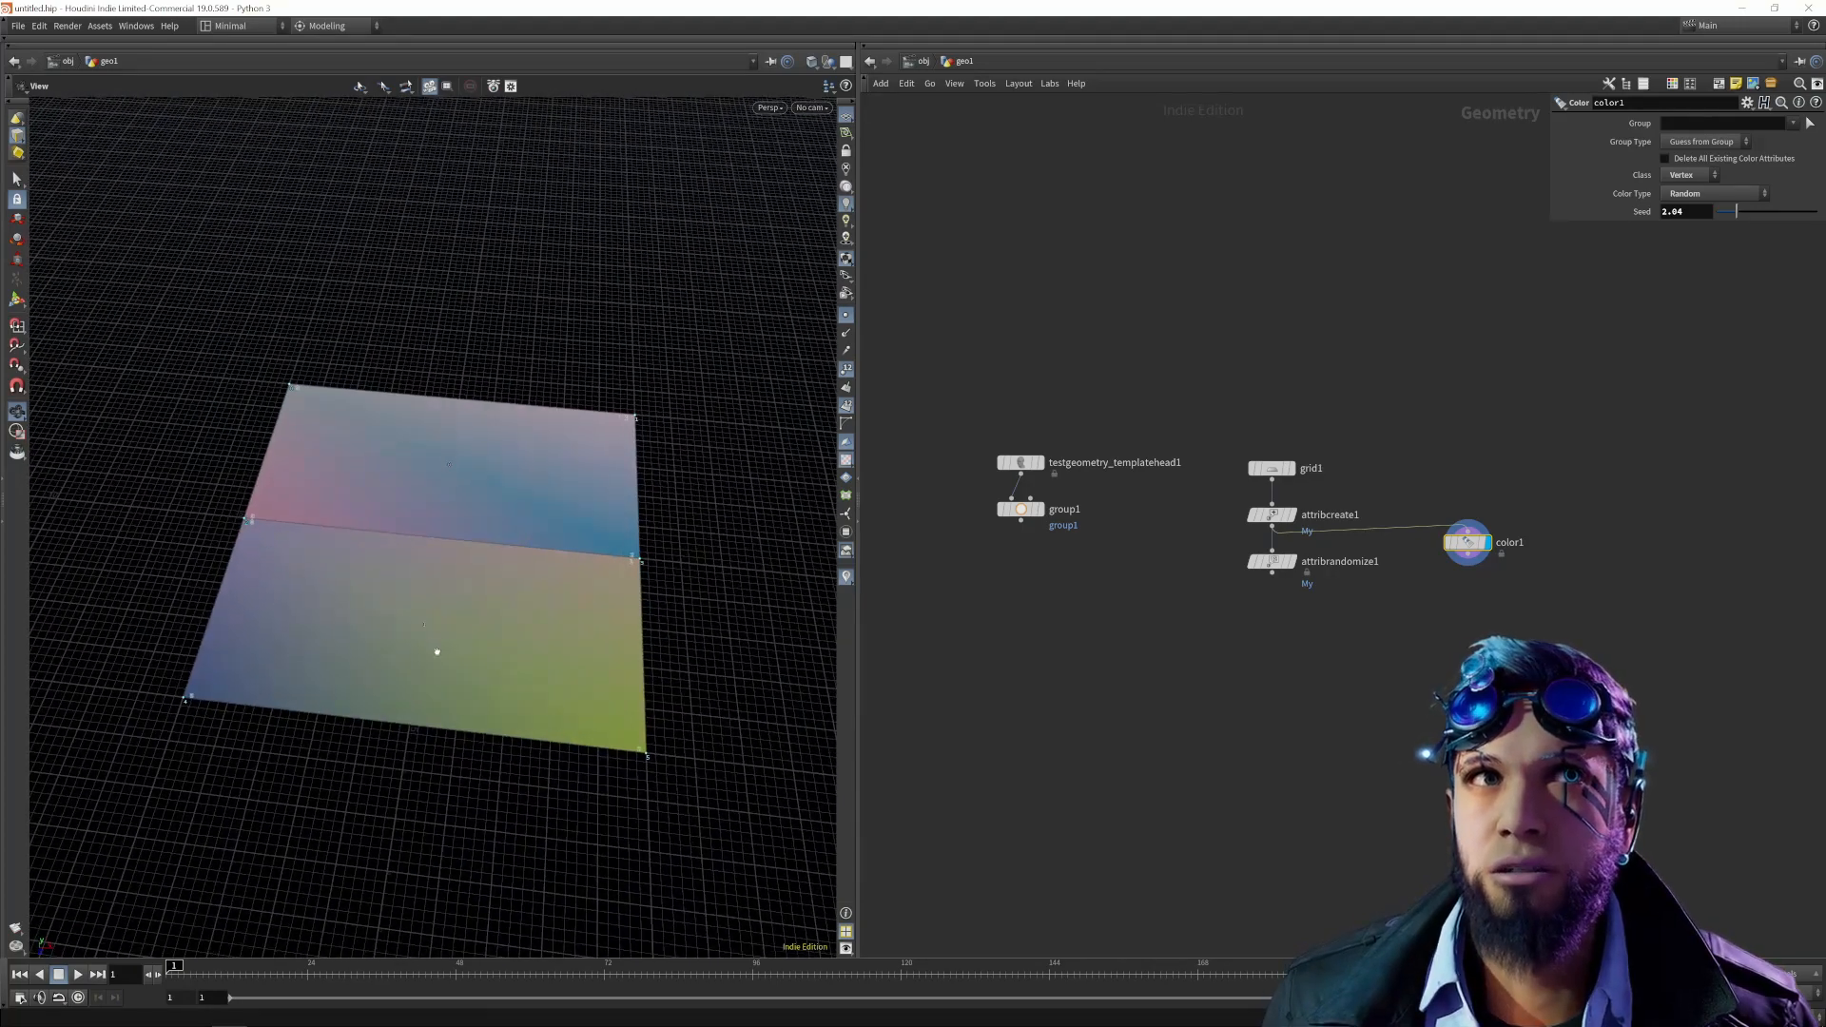
{"action": "left_click_drag", "start_coordinate": [204, 542], "coordinate": [377, 601]}
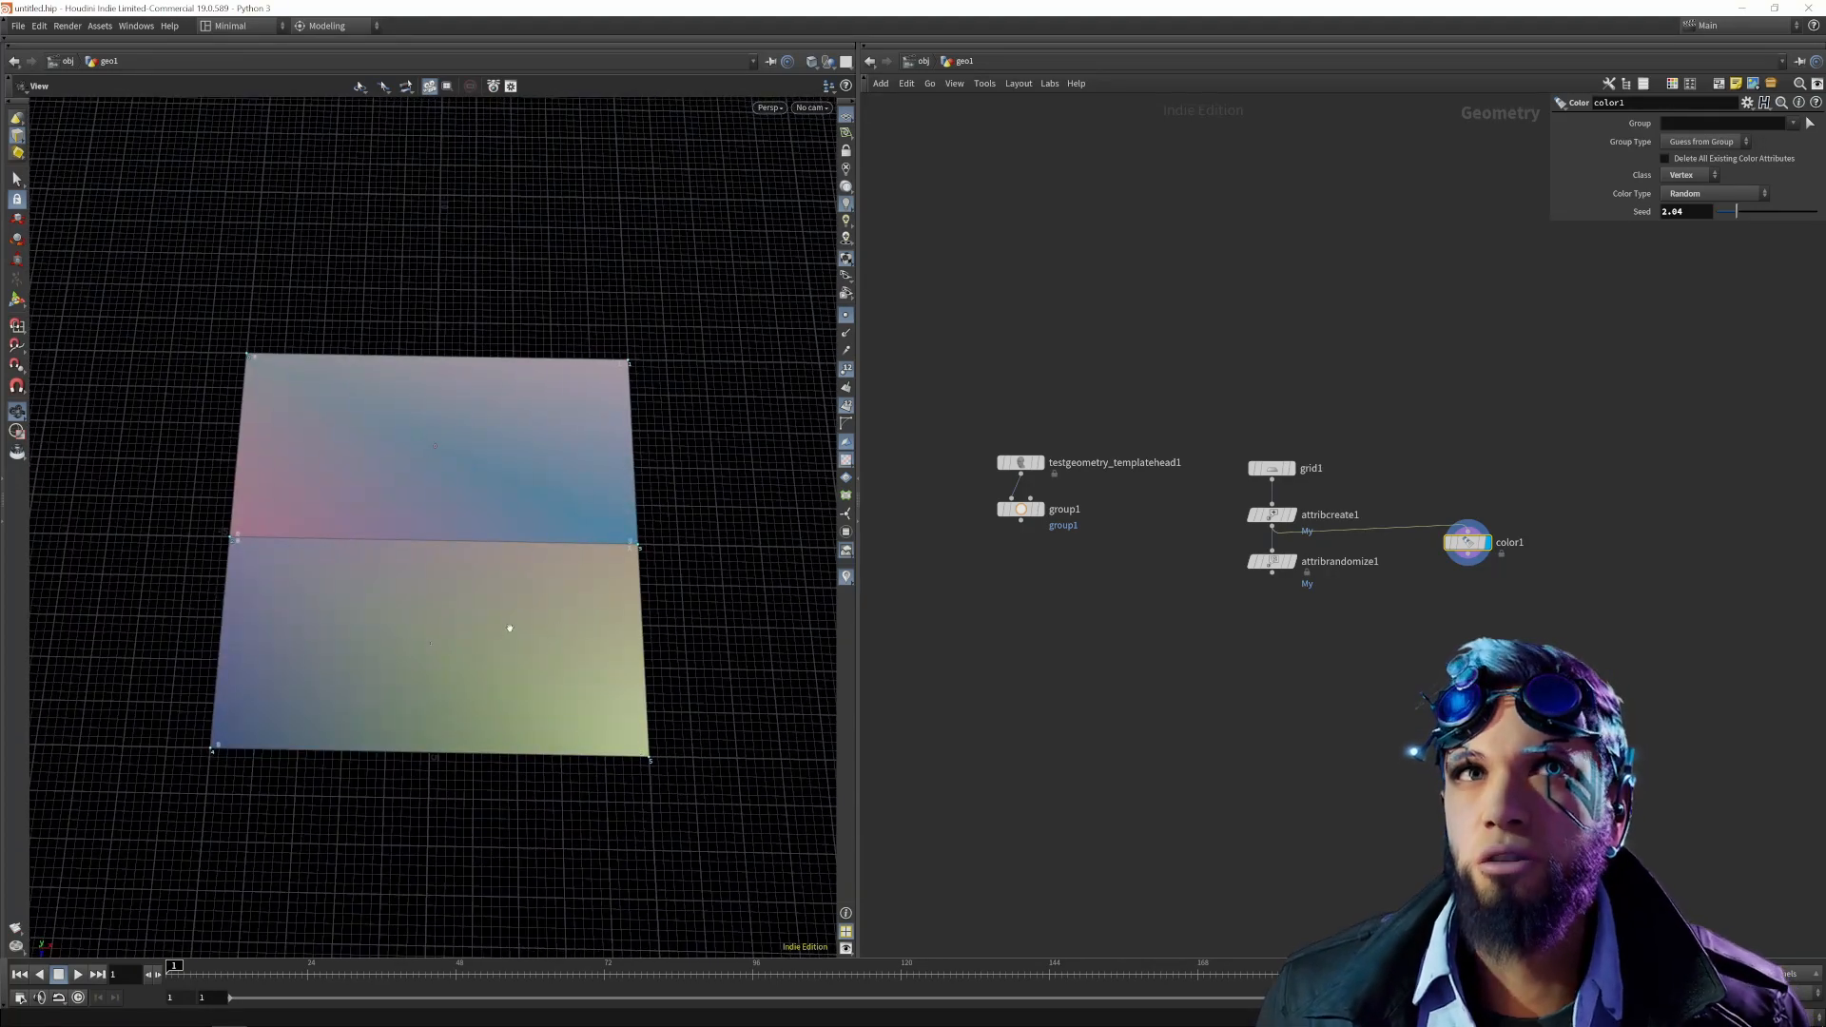
{"action": "left_click_drag", "start_coordinate": [506, 636], "coordinate": [492, 605]}
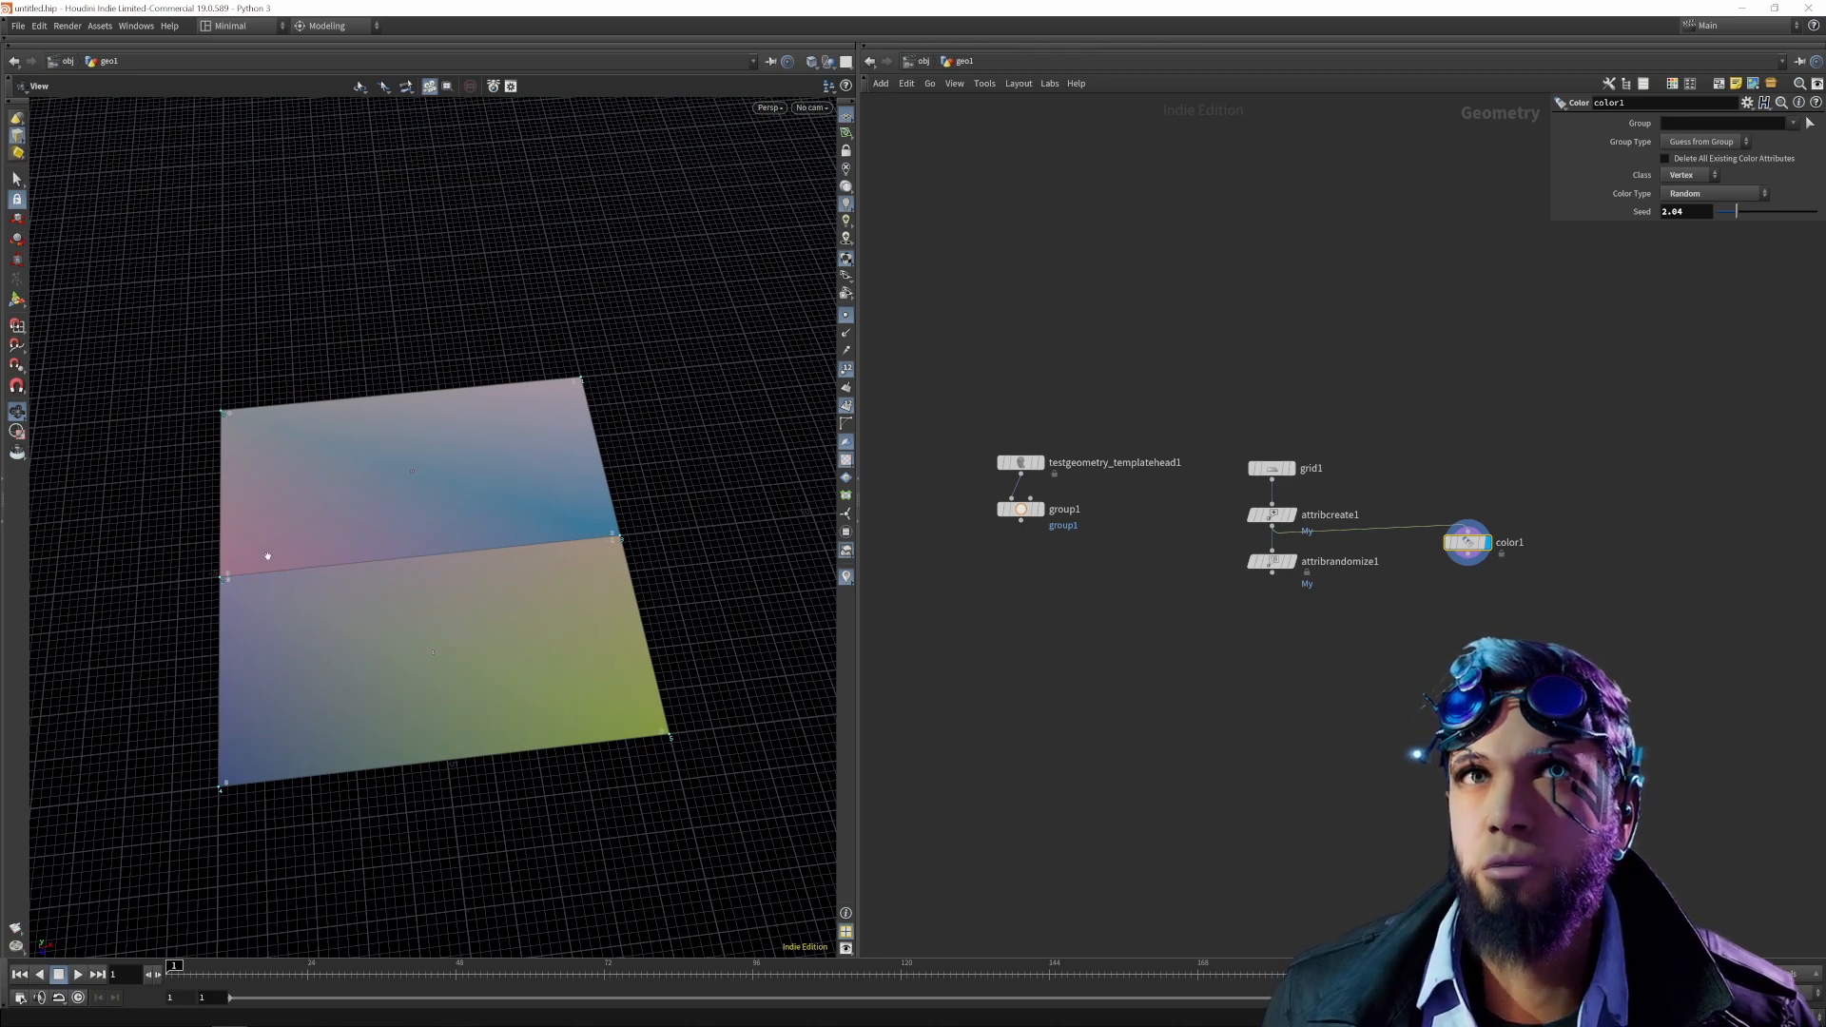
{"action": "left_click_drag", "start_coordinate": [535, 514], "coordinate": [514, 549]}
{"action": "left_click_drag", "start_coordinate": [516, 617], "coordinate": [451, 623]}
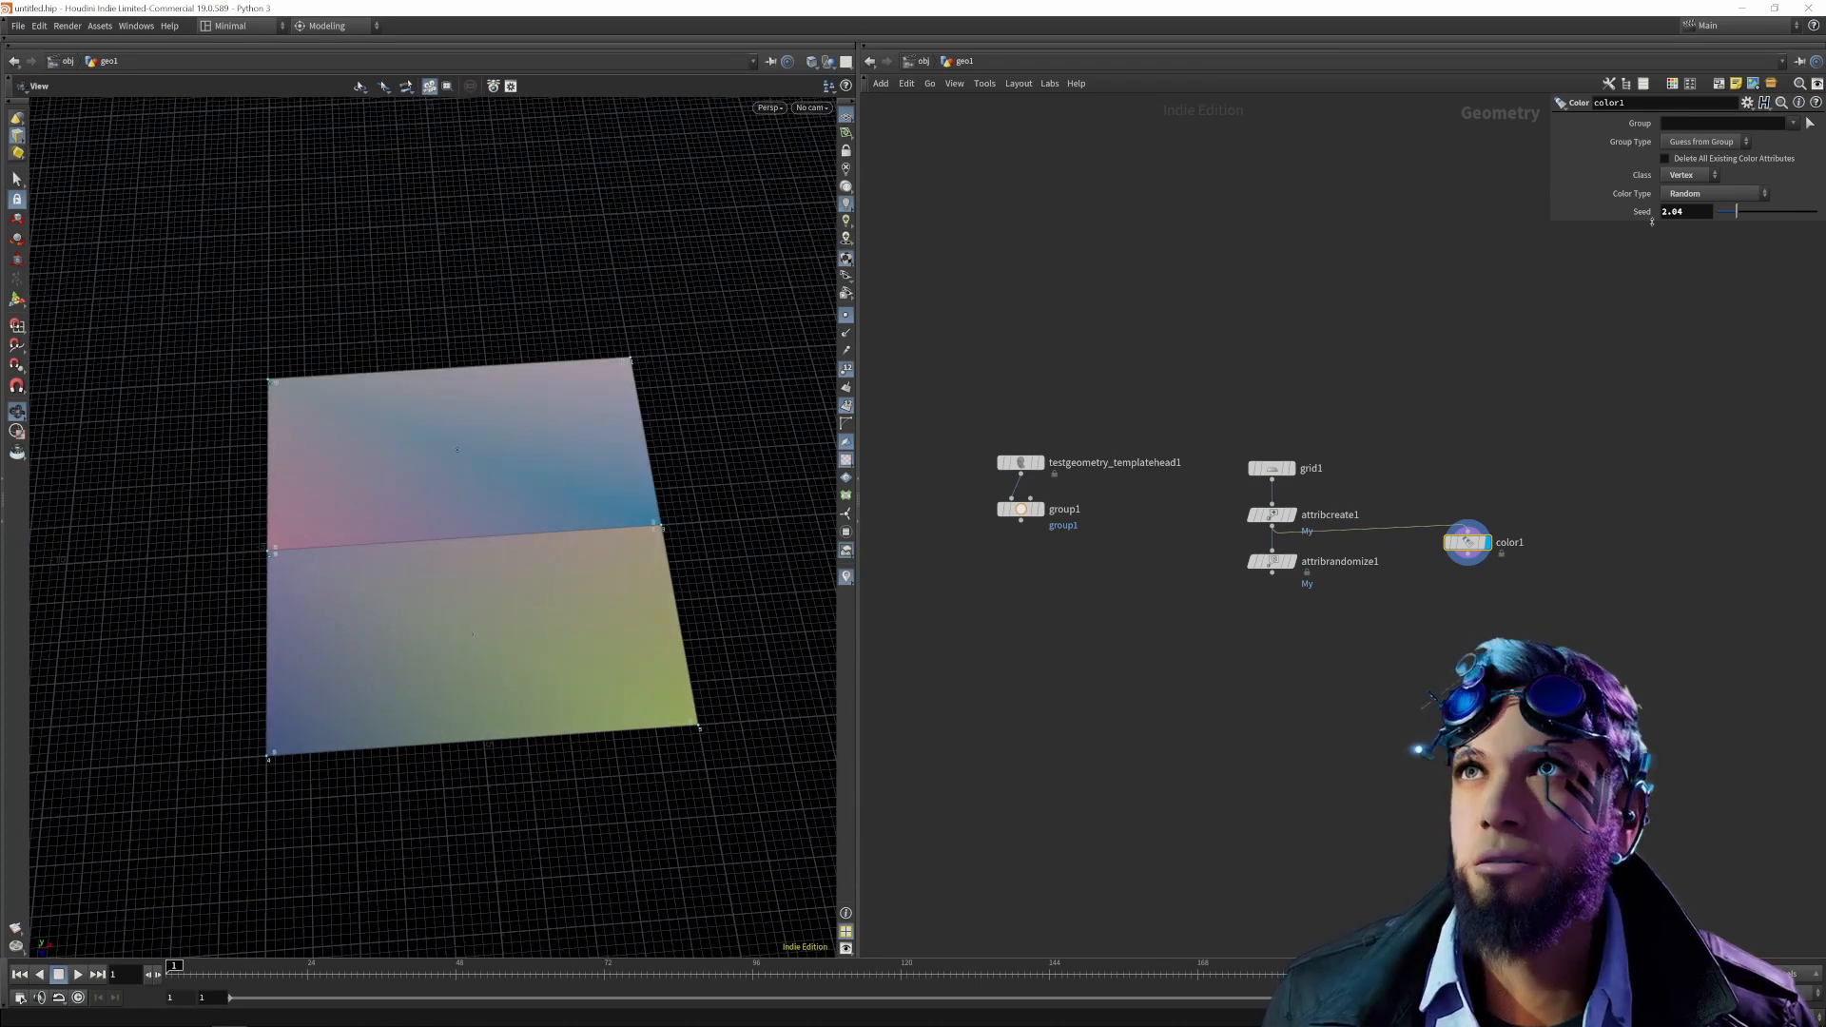
Switch the Color node's class to Point and to Primitive to compare how each colors the grid.
{"action": "left_click", "coordinate": [1704, 175]}
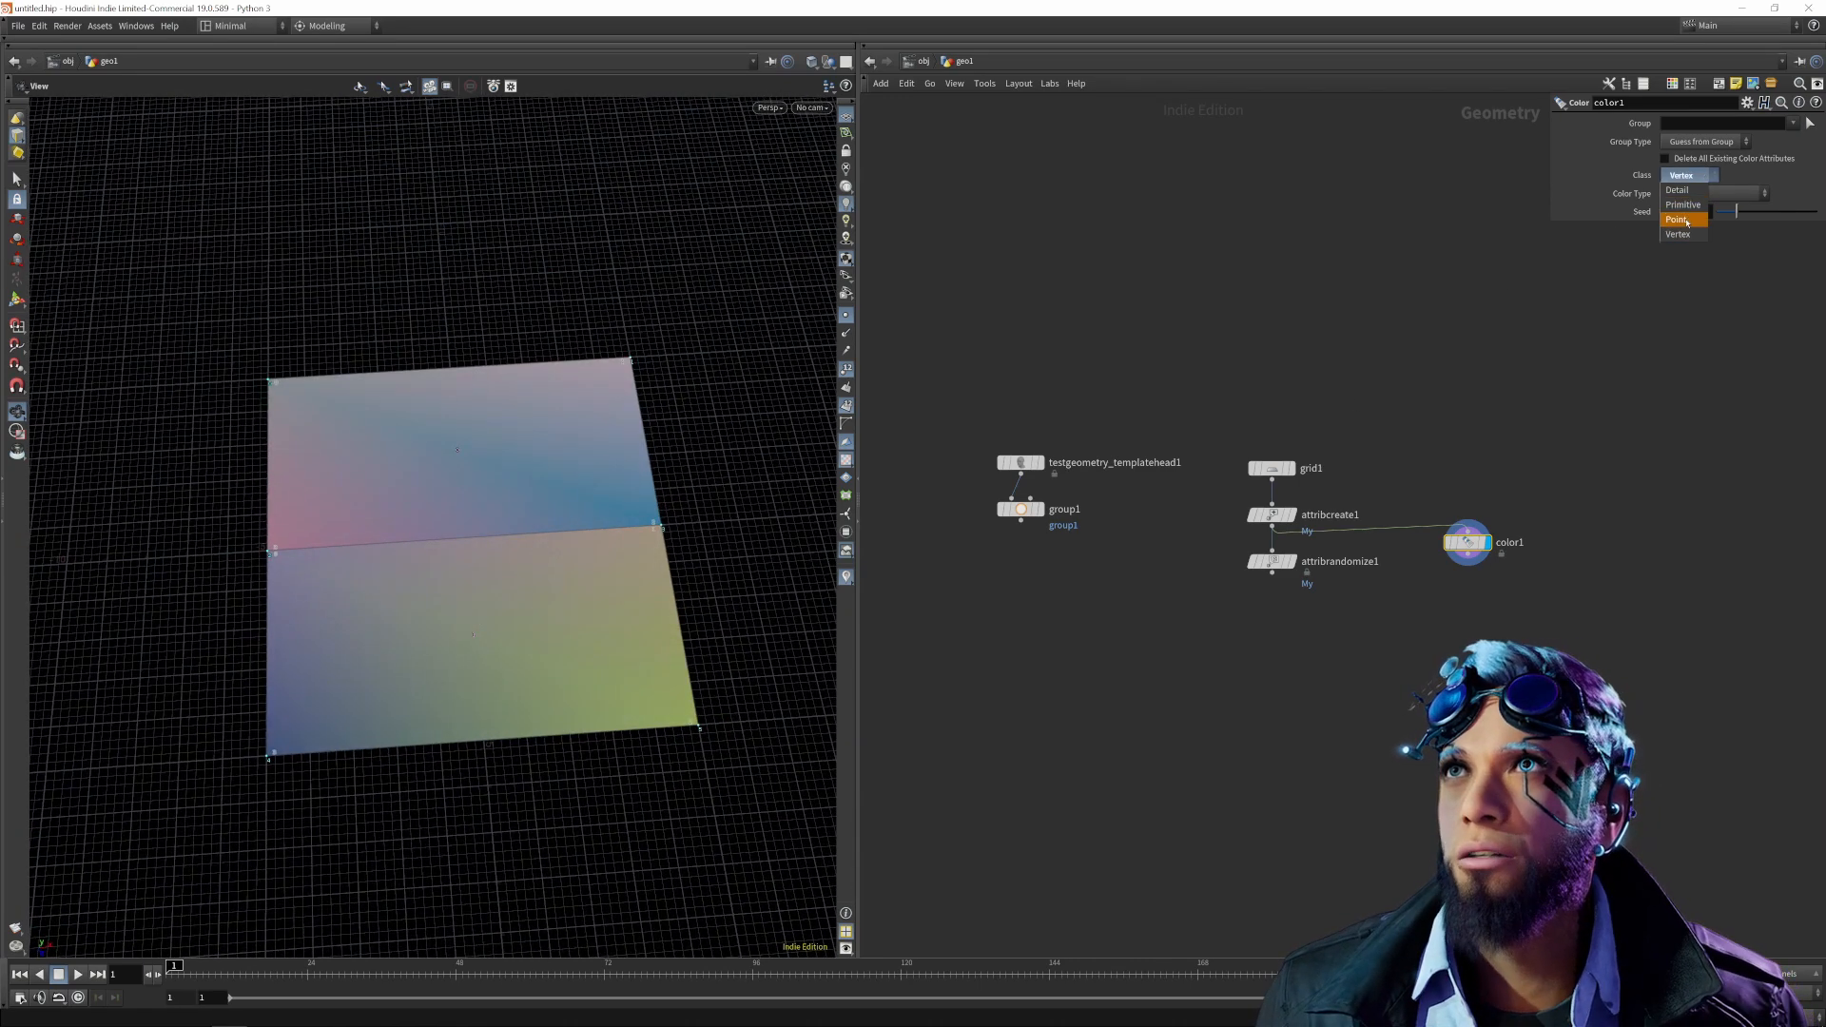
{"action": "left_click", "coordinate": [1678, 219]}
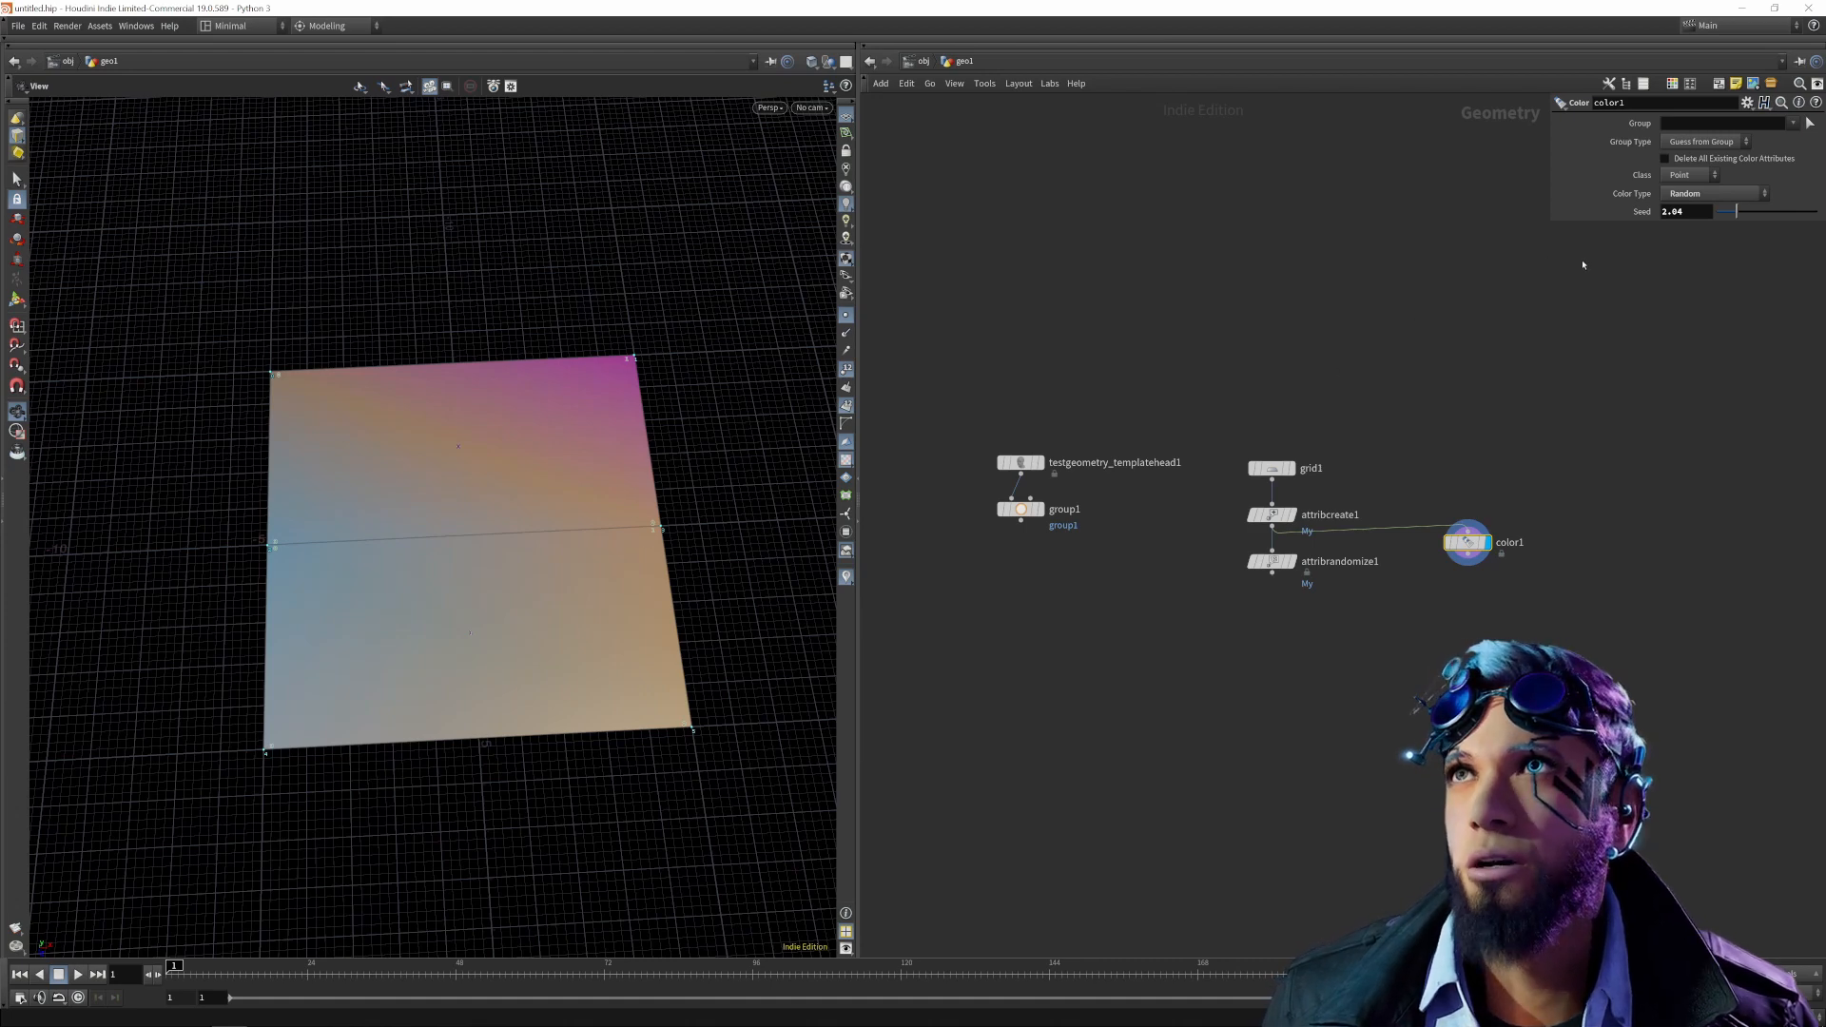
{"action": "left_click", "coordinate": [1683, 177]}
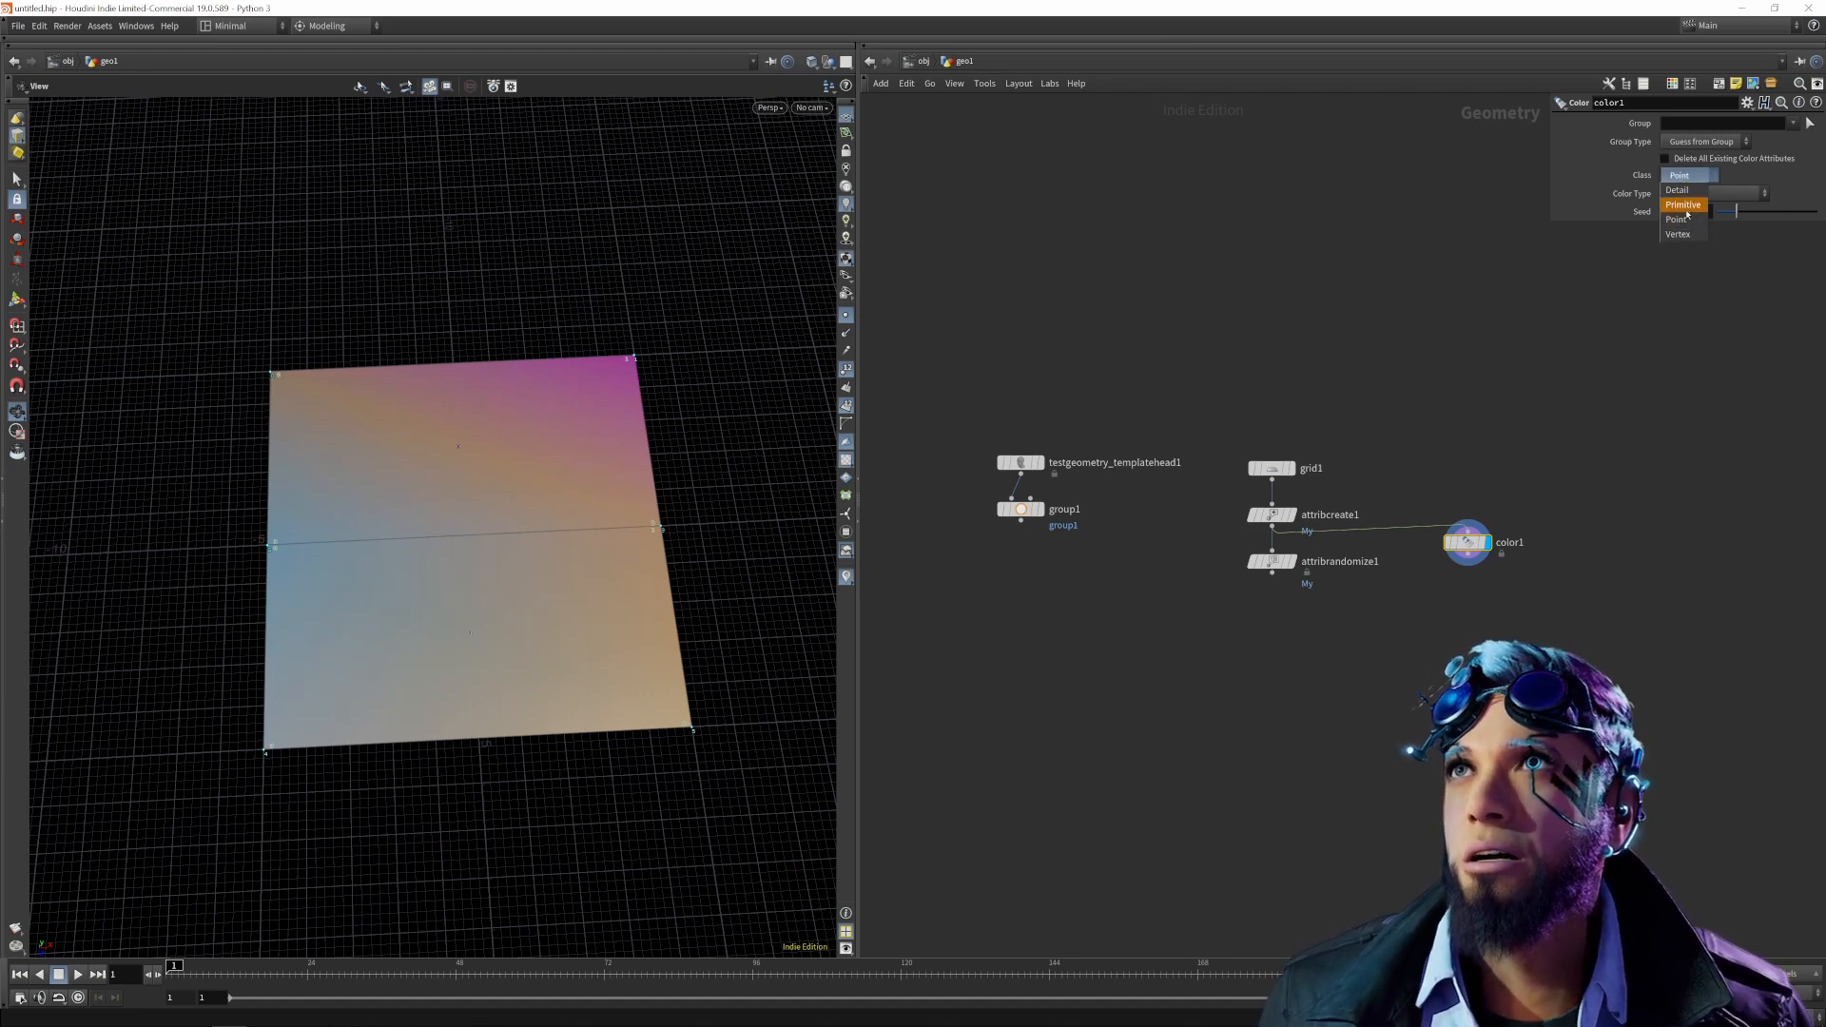
{"action": "left_click", "coordinate": [1686, 211]}
{"action": "left_click_drag", "start_coordinate": [542, 653], "coordinate": [638, 587]}
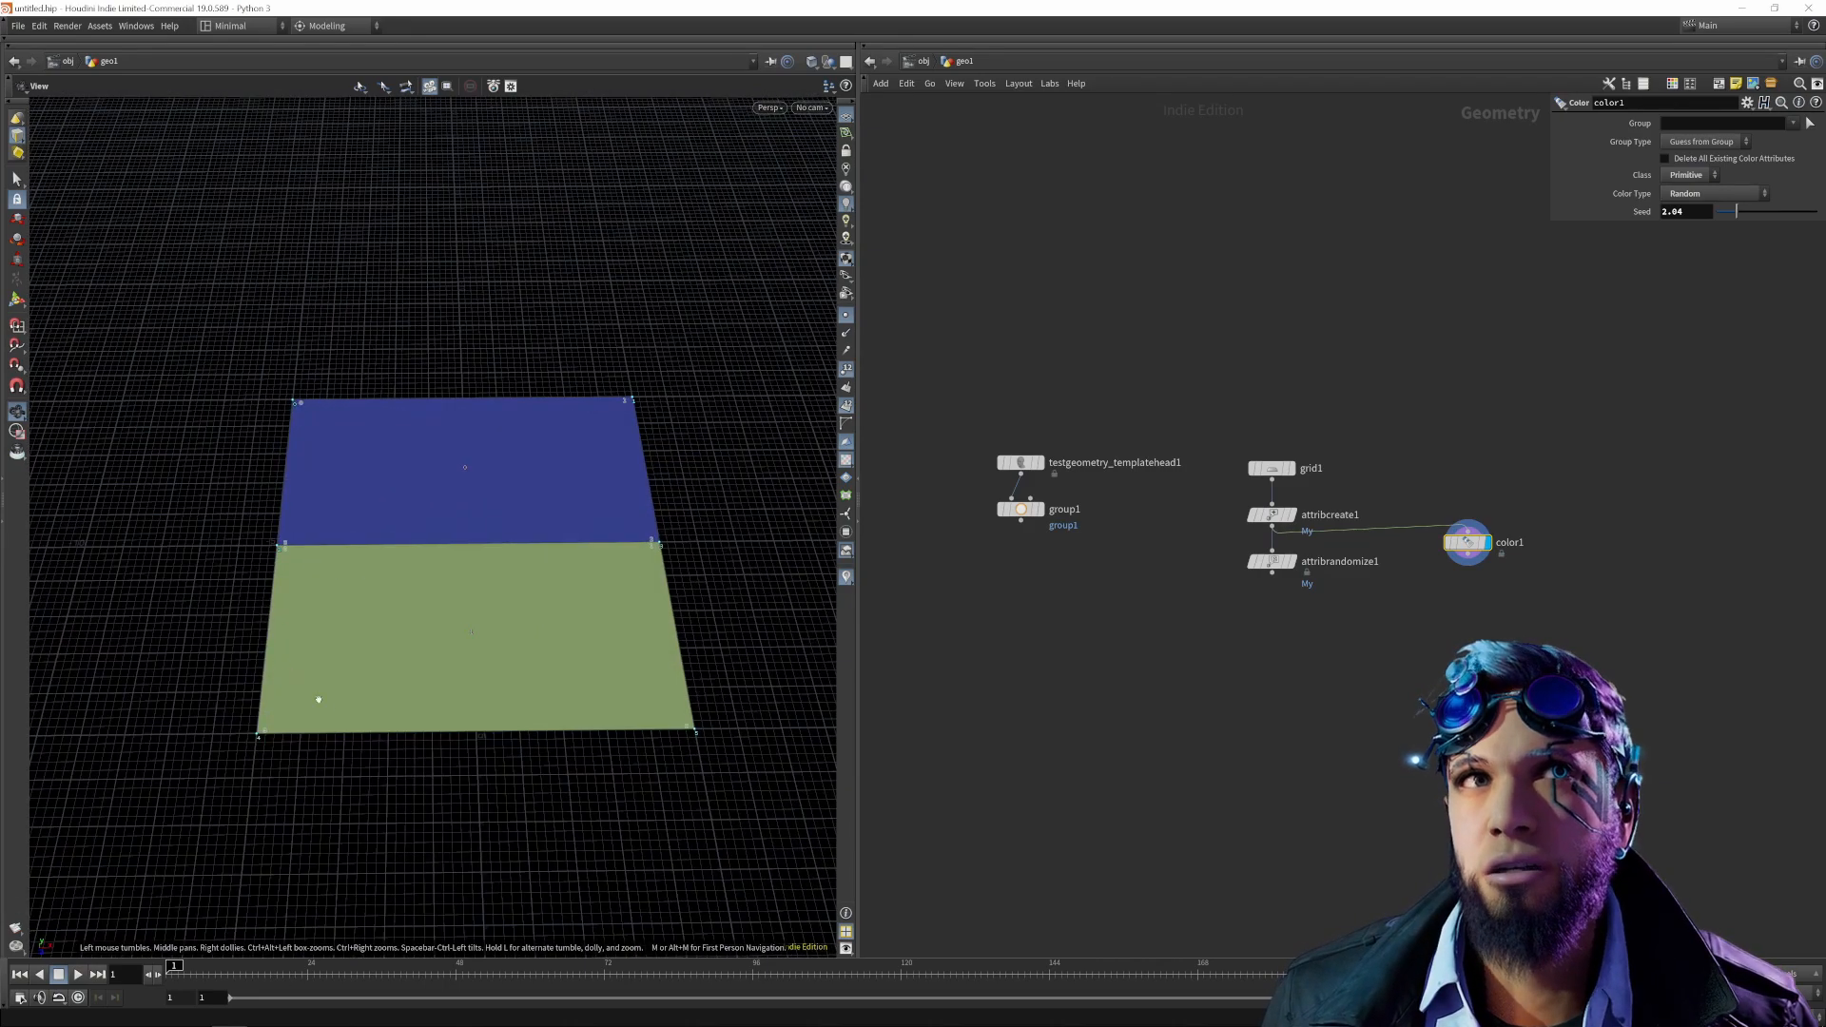
{"action": "left_click_drag", "start_coordinate": [536, 638], "coordinate": [495, 635]}
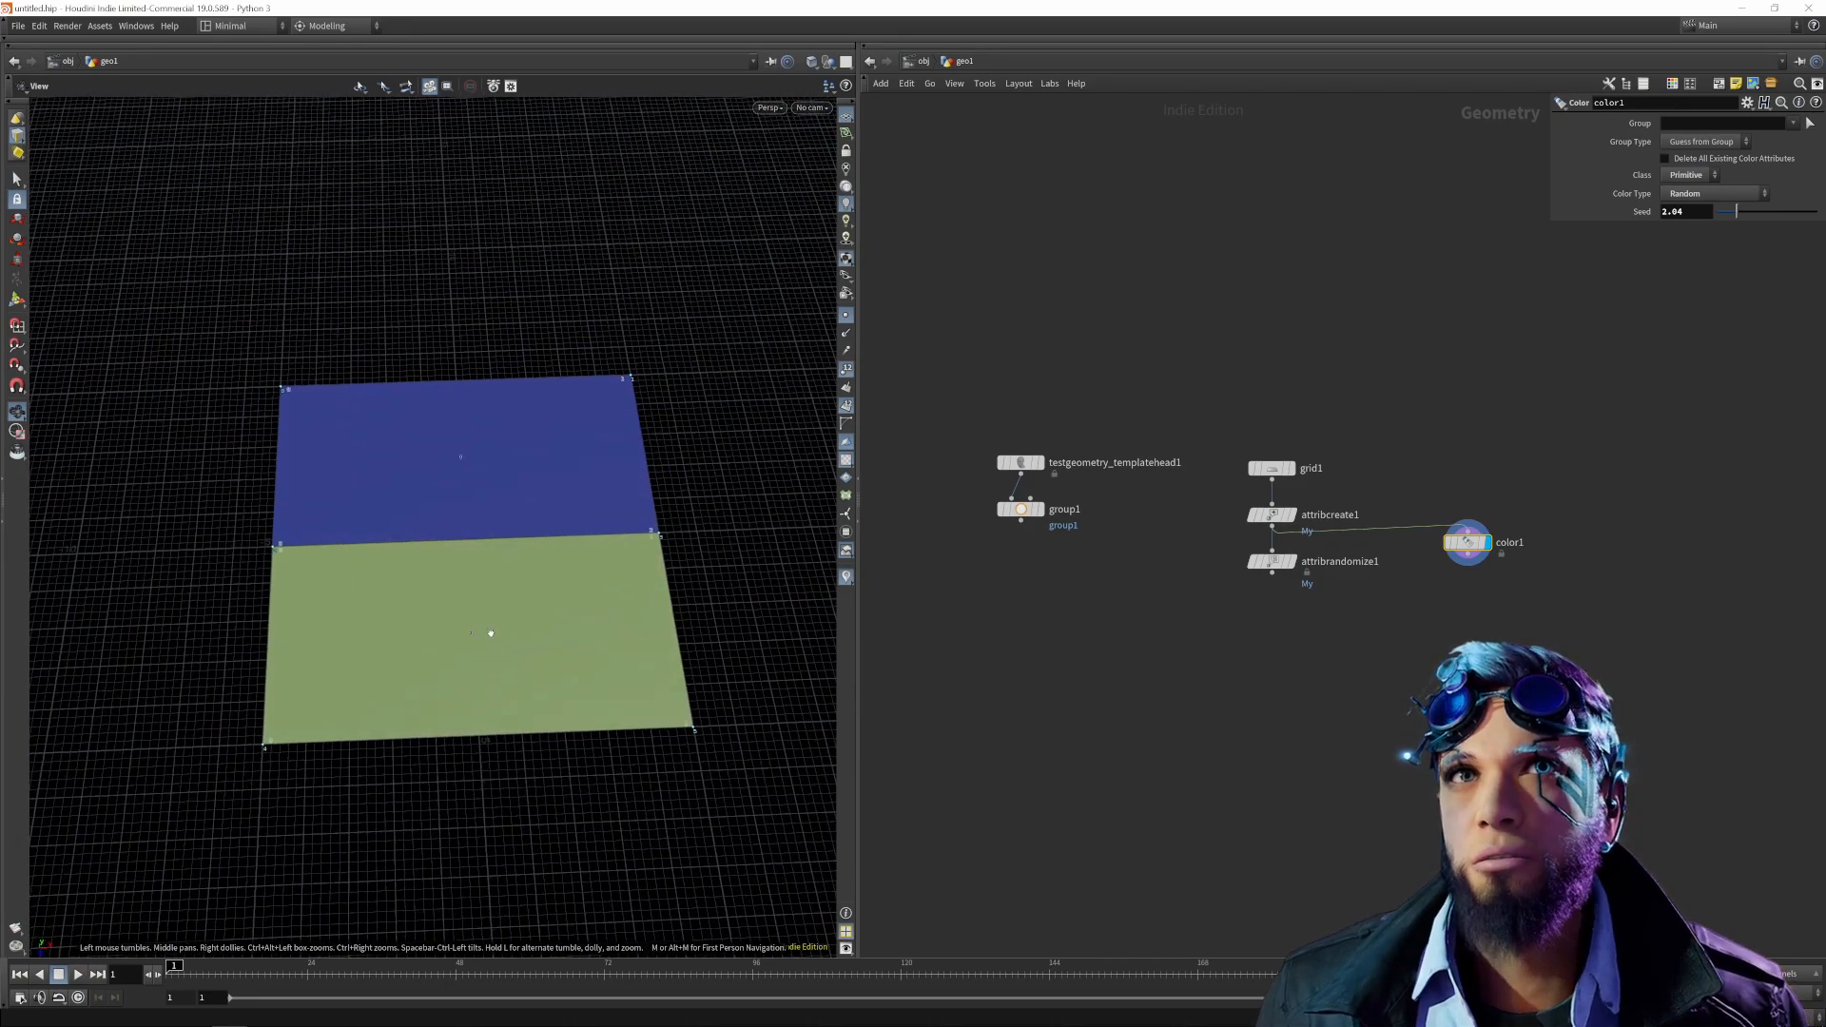
Set the Color node's class to Detail and examine the color across the whole grid.
{"action": "left_click", "coordinate": [1687, 175]}
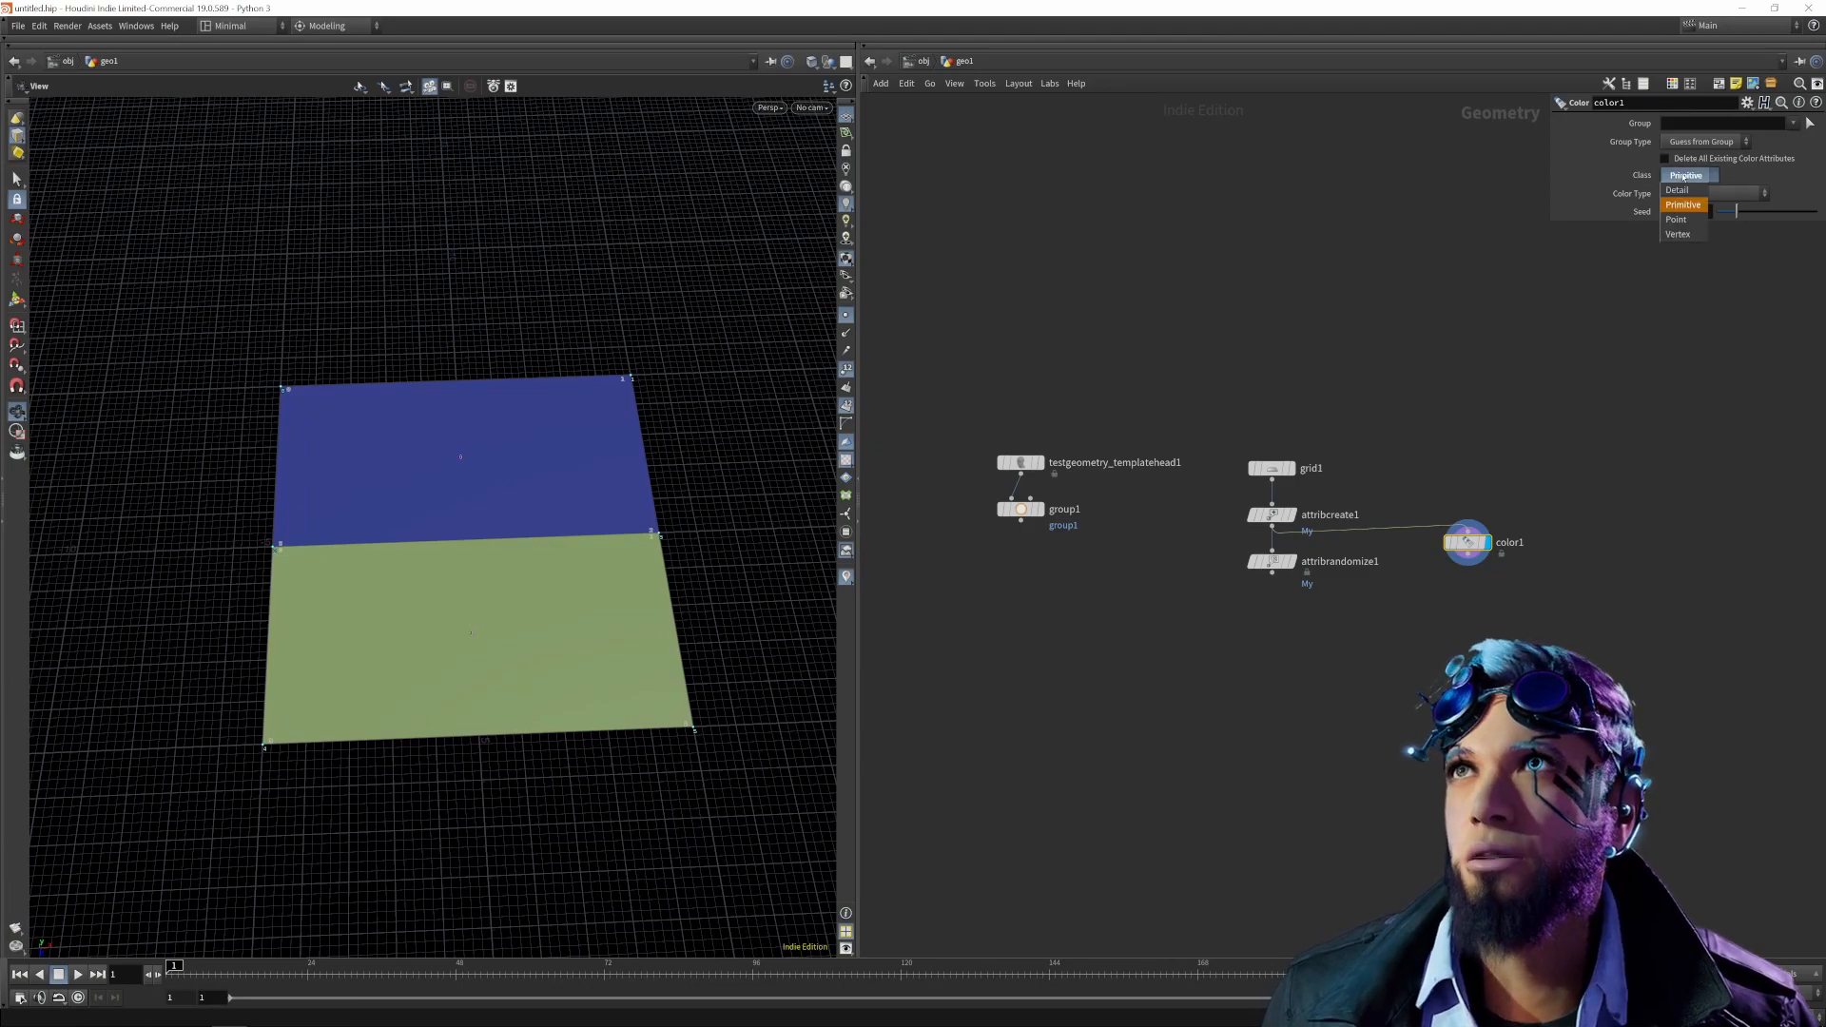
{"action": "left_click", "coordinate": [1679, 190]}
{"action": "left_click_drag", "start_coordinate": [570, 589], "coordinate": [508, 578]}
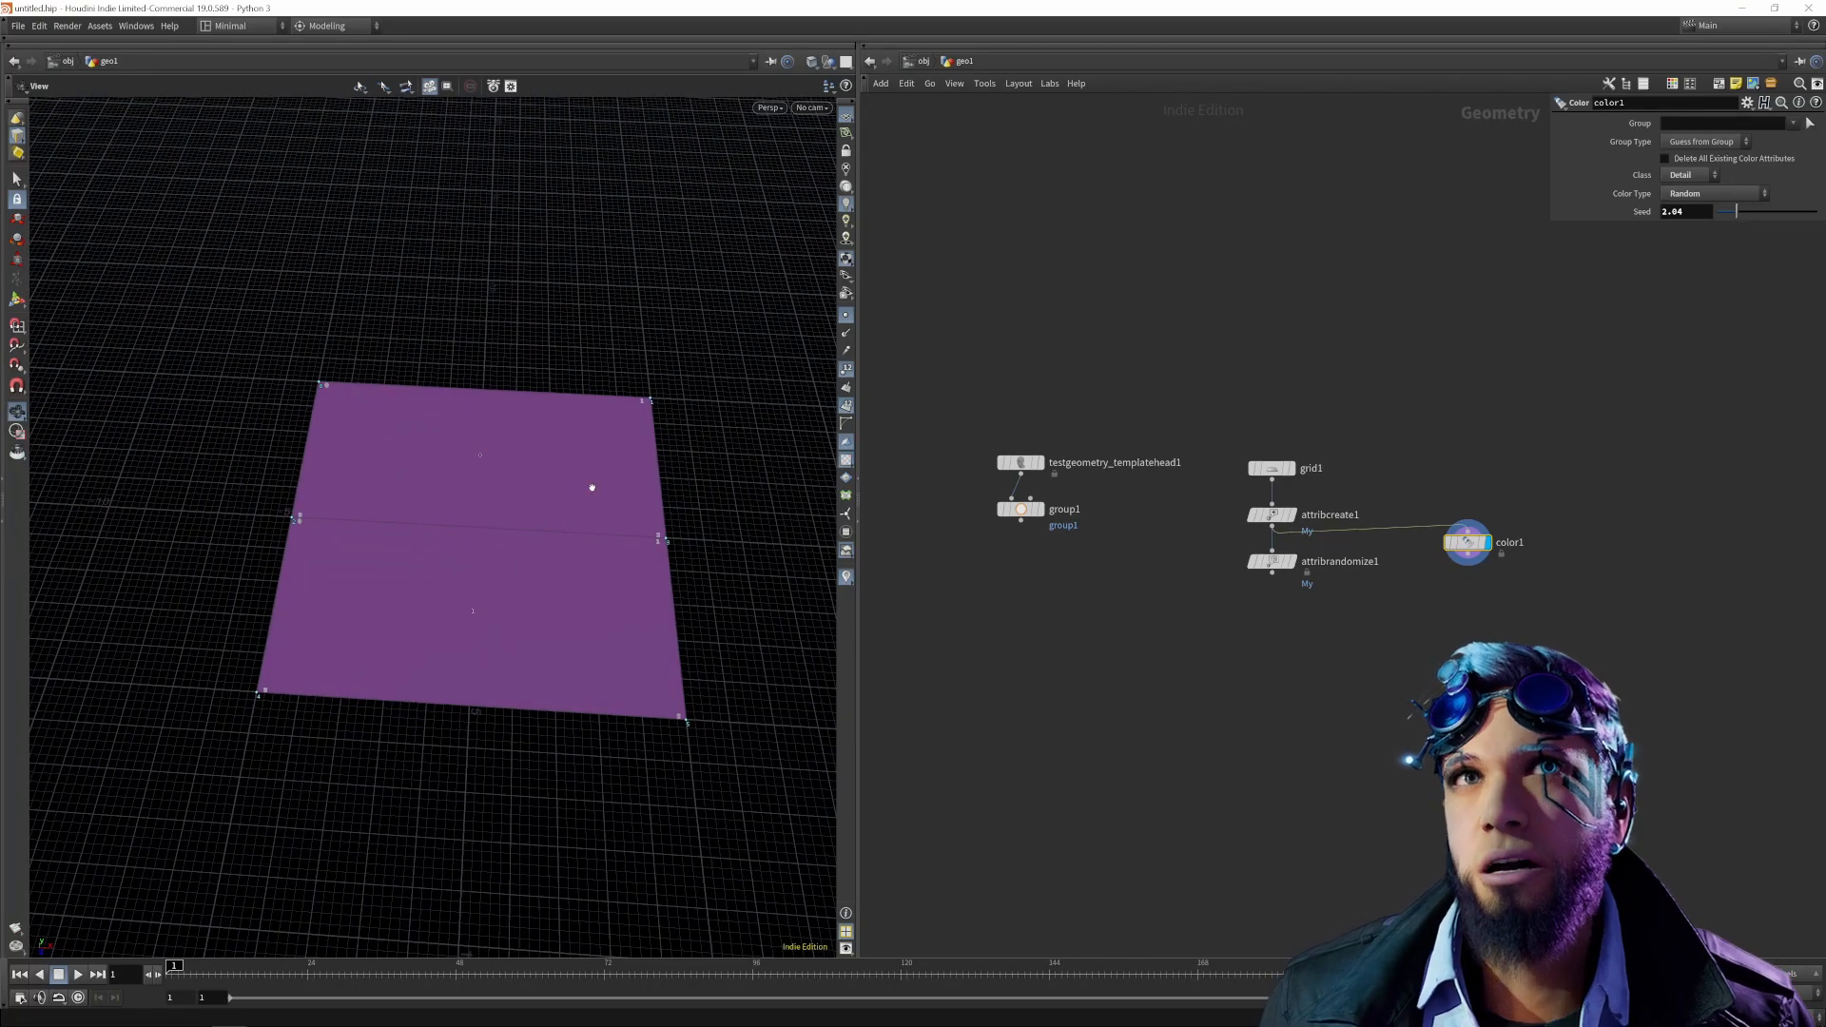
Add an unconnected Line node in the empty network area beside the Color node.
{"action": "middle_click_drag", "start_coordinate": [1182, 620], "coordinate": [1022, 631]}
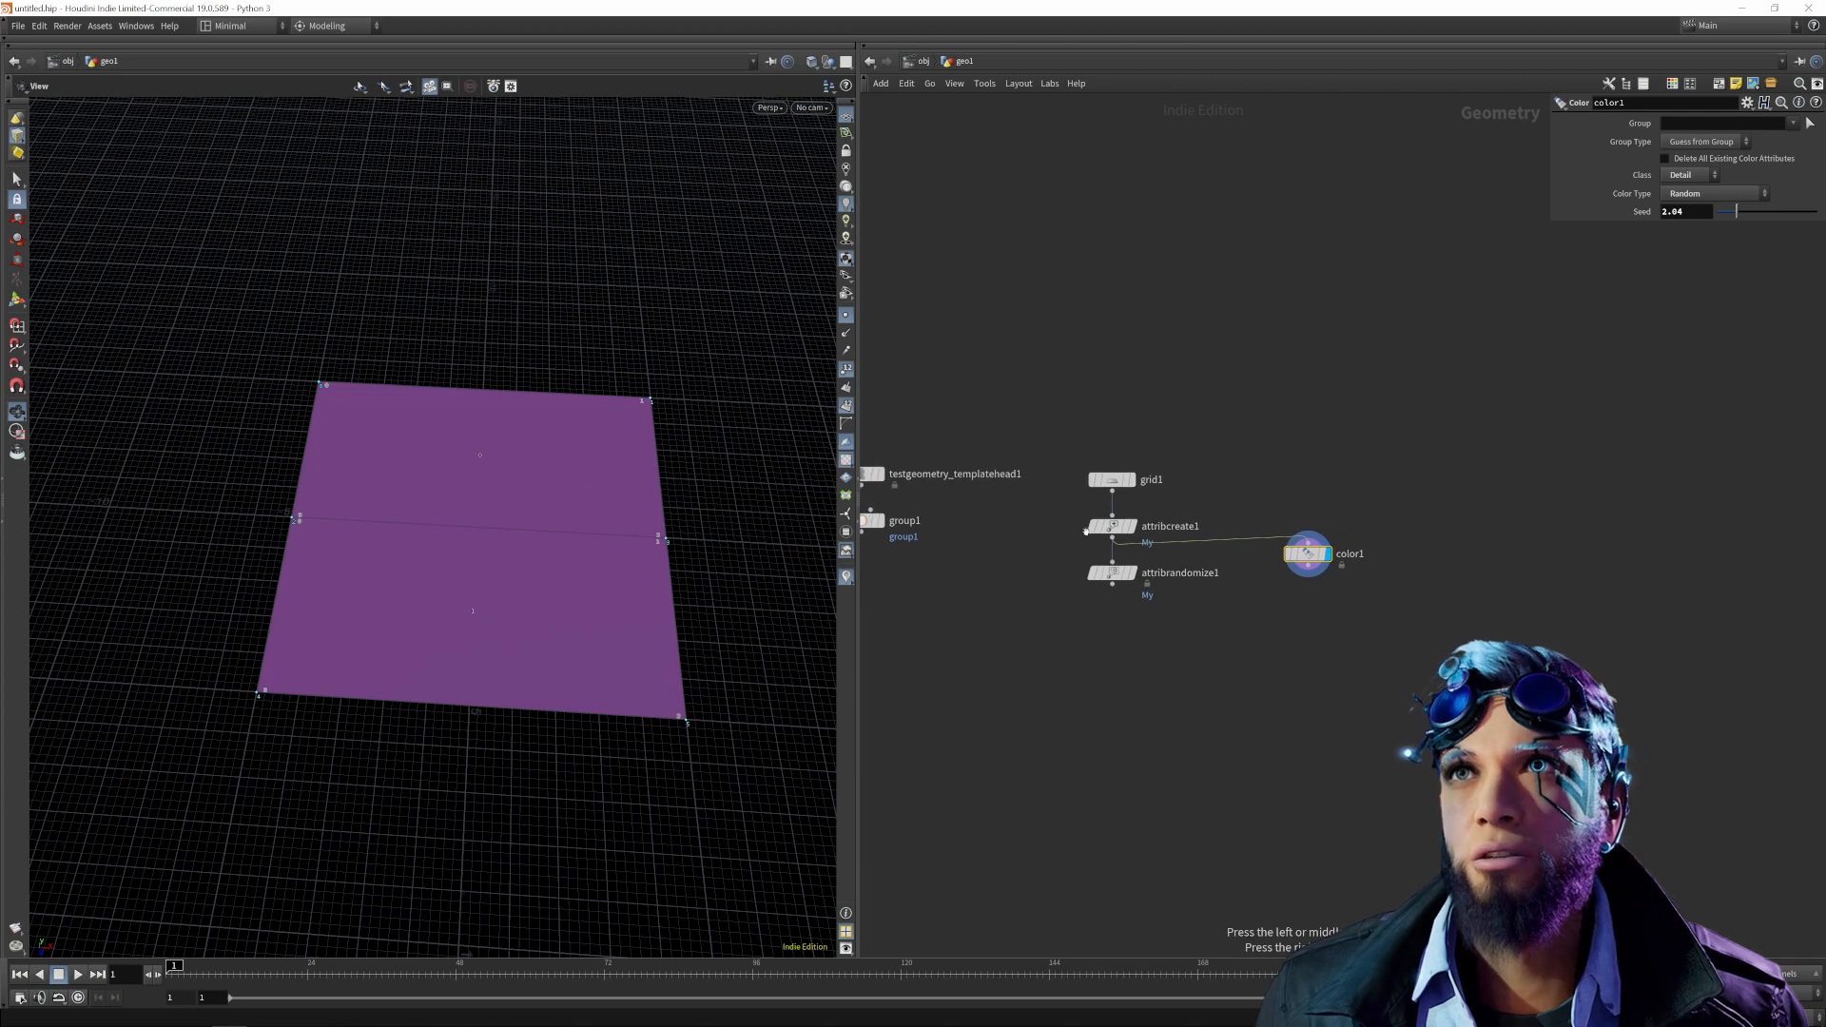
{"action": "mouse_move", "coordinate": [677, 583]}
{"action": "left_mouse_down"}
{"action": "mouse_move", "coordinate": [662, 546]}
{"action": "mouse_move", "coordinate": [672, 561]}
{"action": "left_mouse_up"}
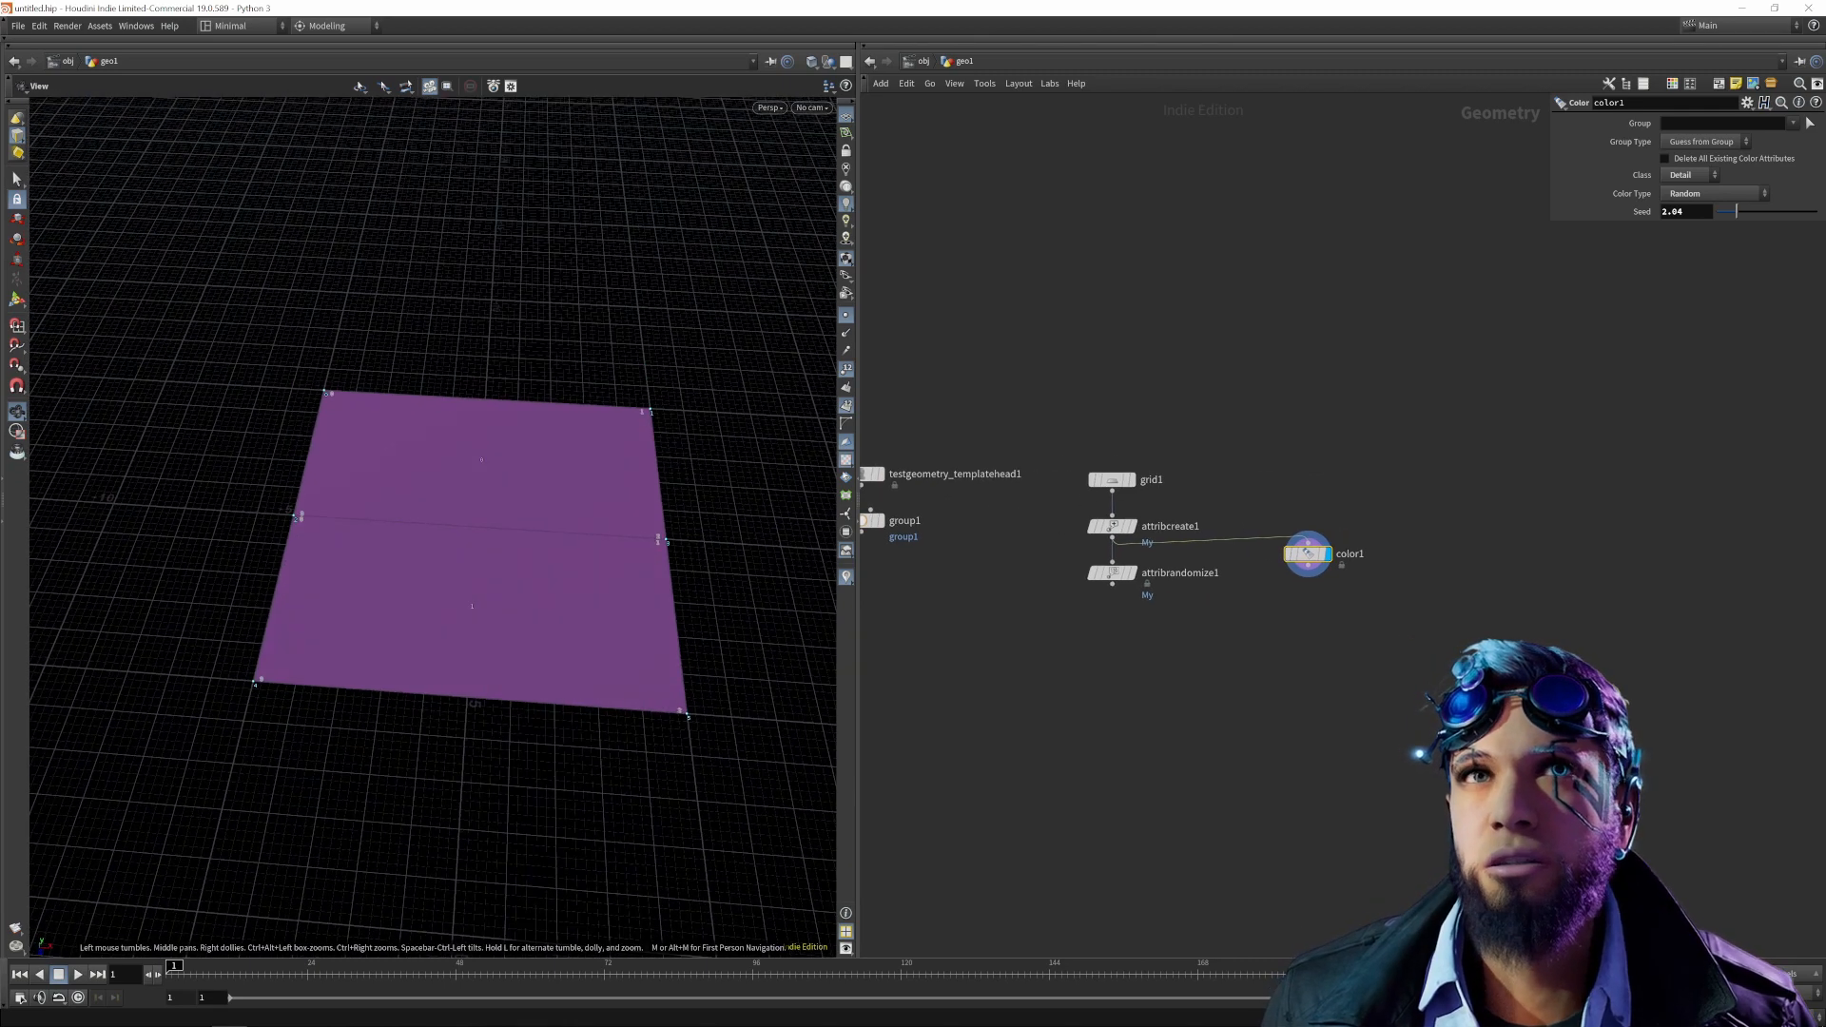
{"action": "key", "text": "Tab"}
{"action": "key", "text": "Escape"}
{"action": "left_click", "coordinate": [1439, 482]}
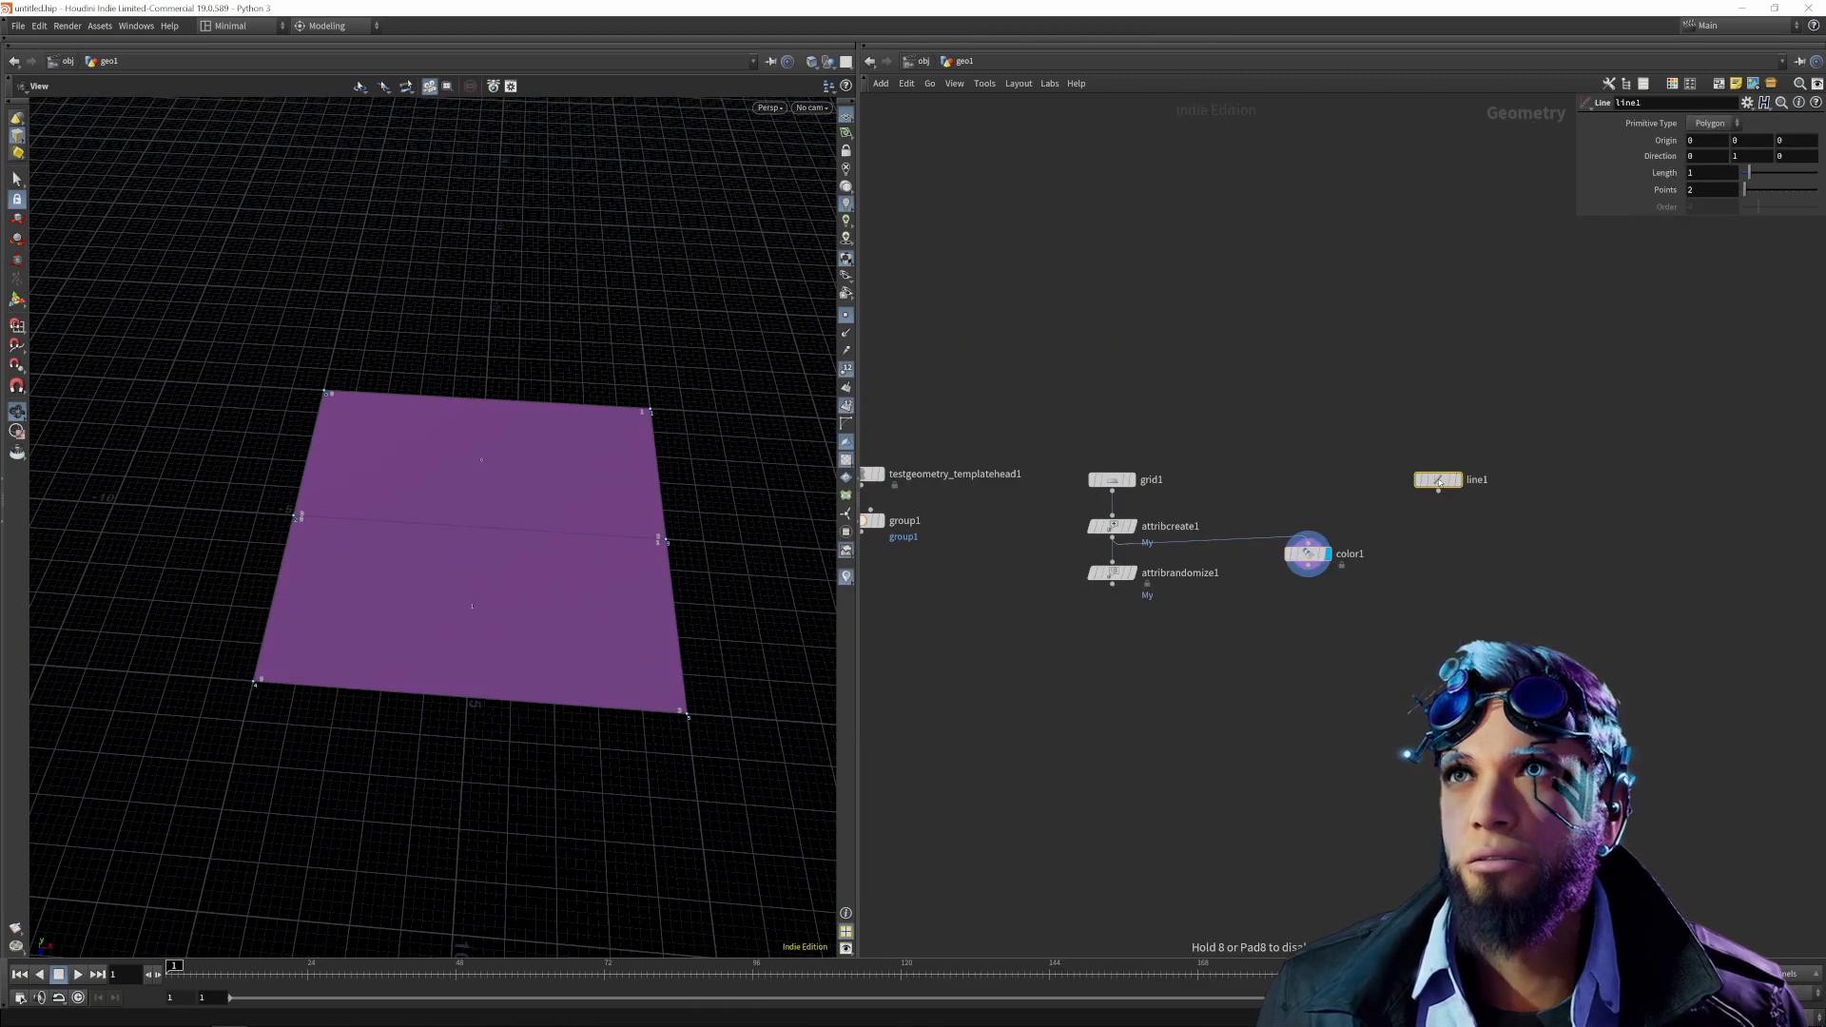
{"action": "middle_click", "coordinate": [1438, 482]}
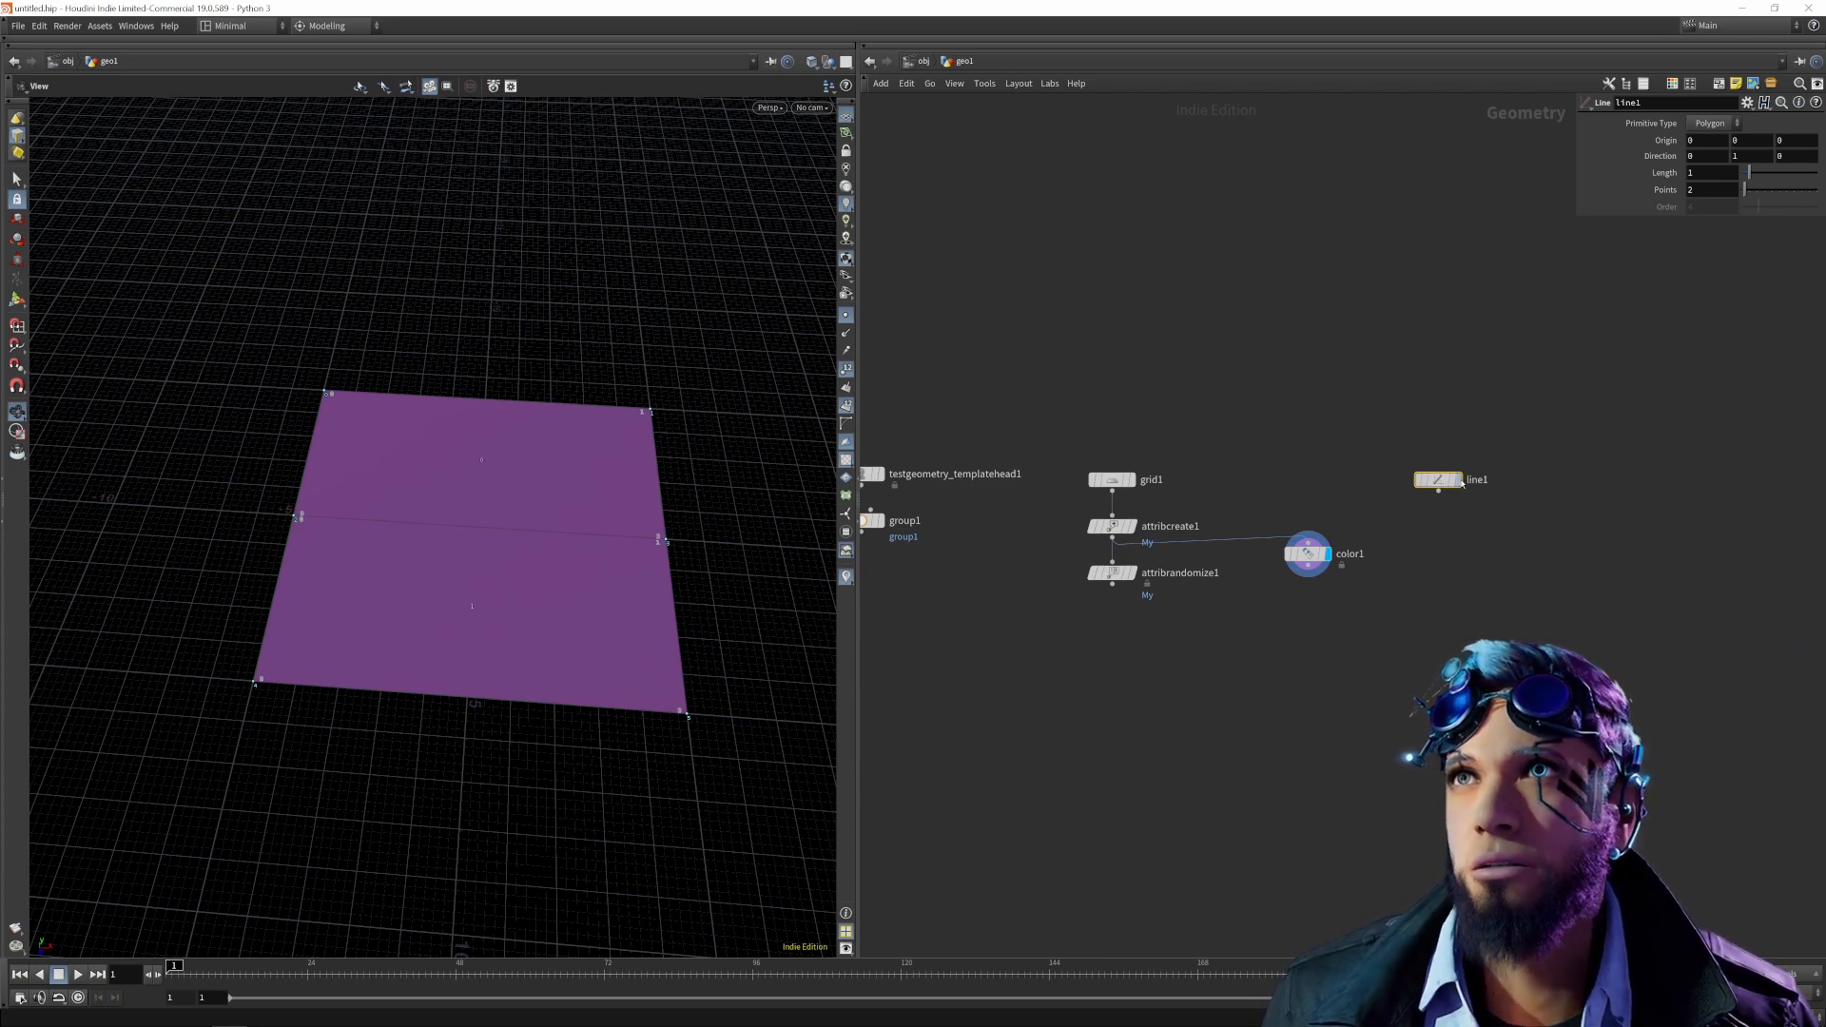
Display the Line node's geometry and frame the line in the viewport to examine it.
{"action": "left_click", "coordinate": [1465, 455]}
{"action": "key", "text": "g"}
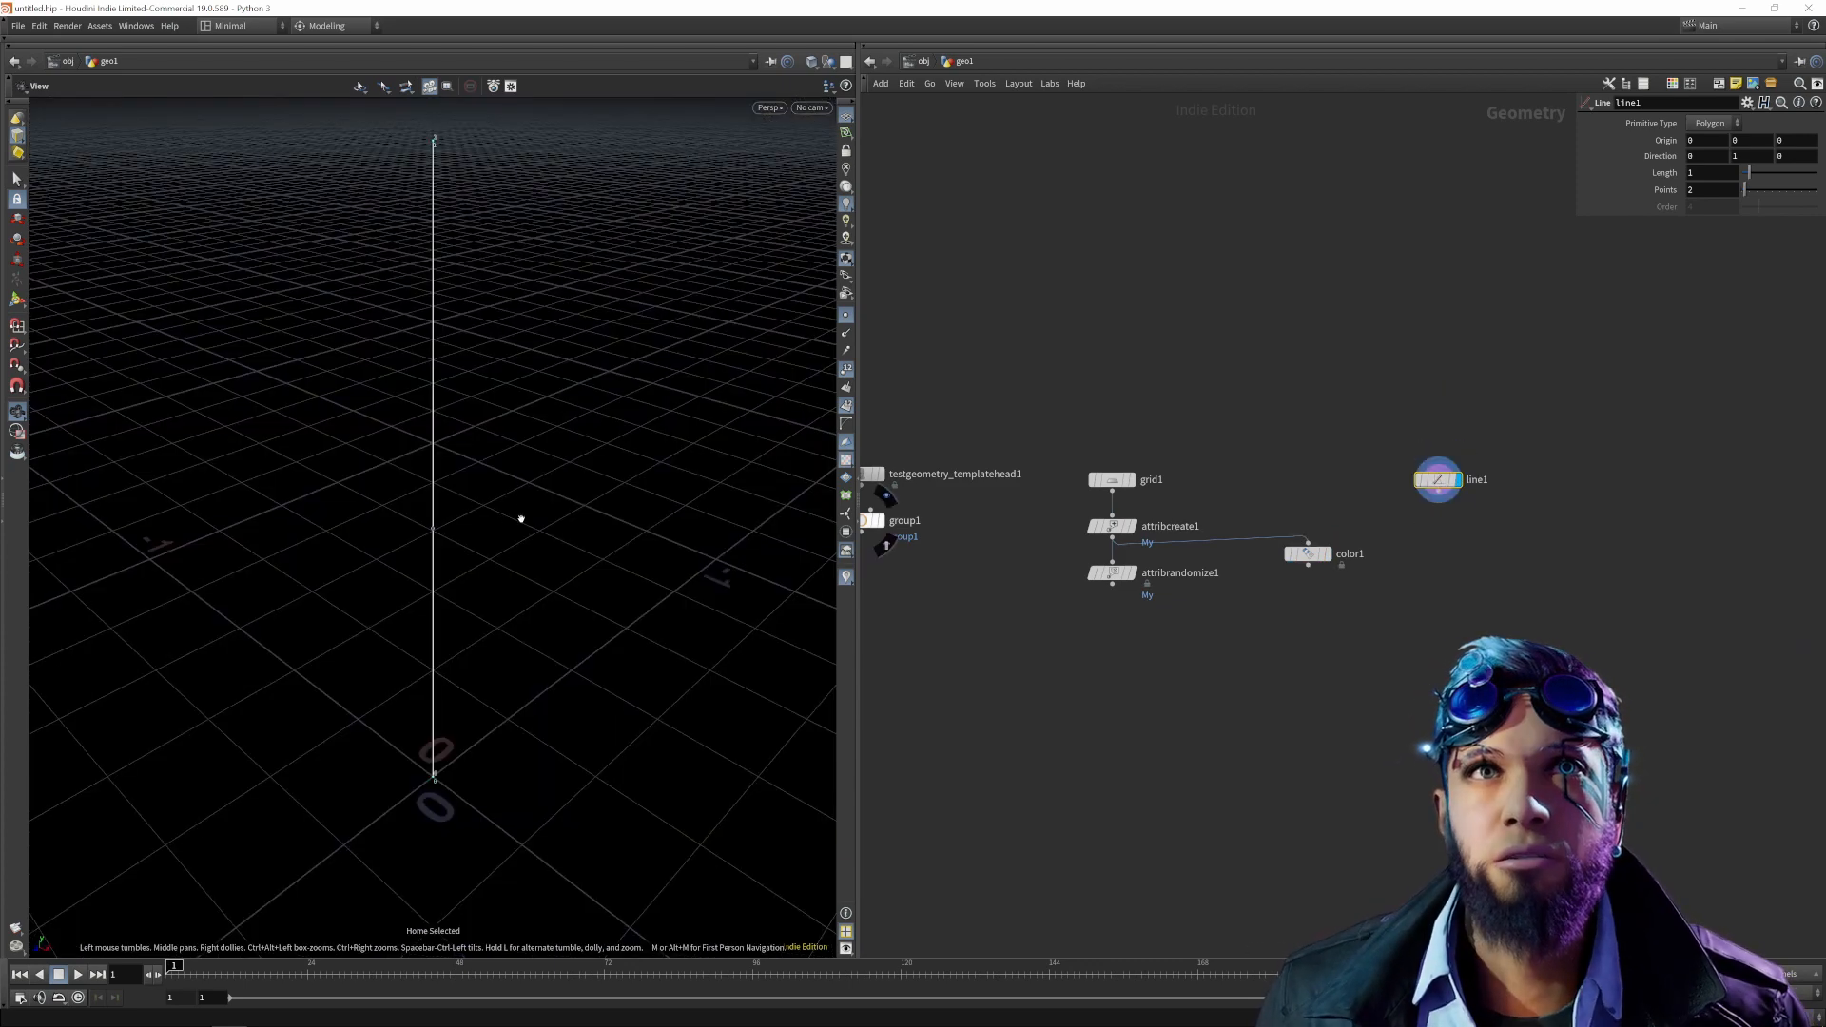
{"action": "left_click_drag", "start_coordinate": [491, 545], "coordinate": [481, 505]}
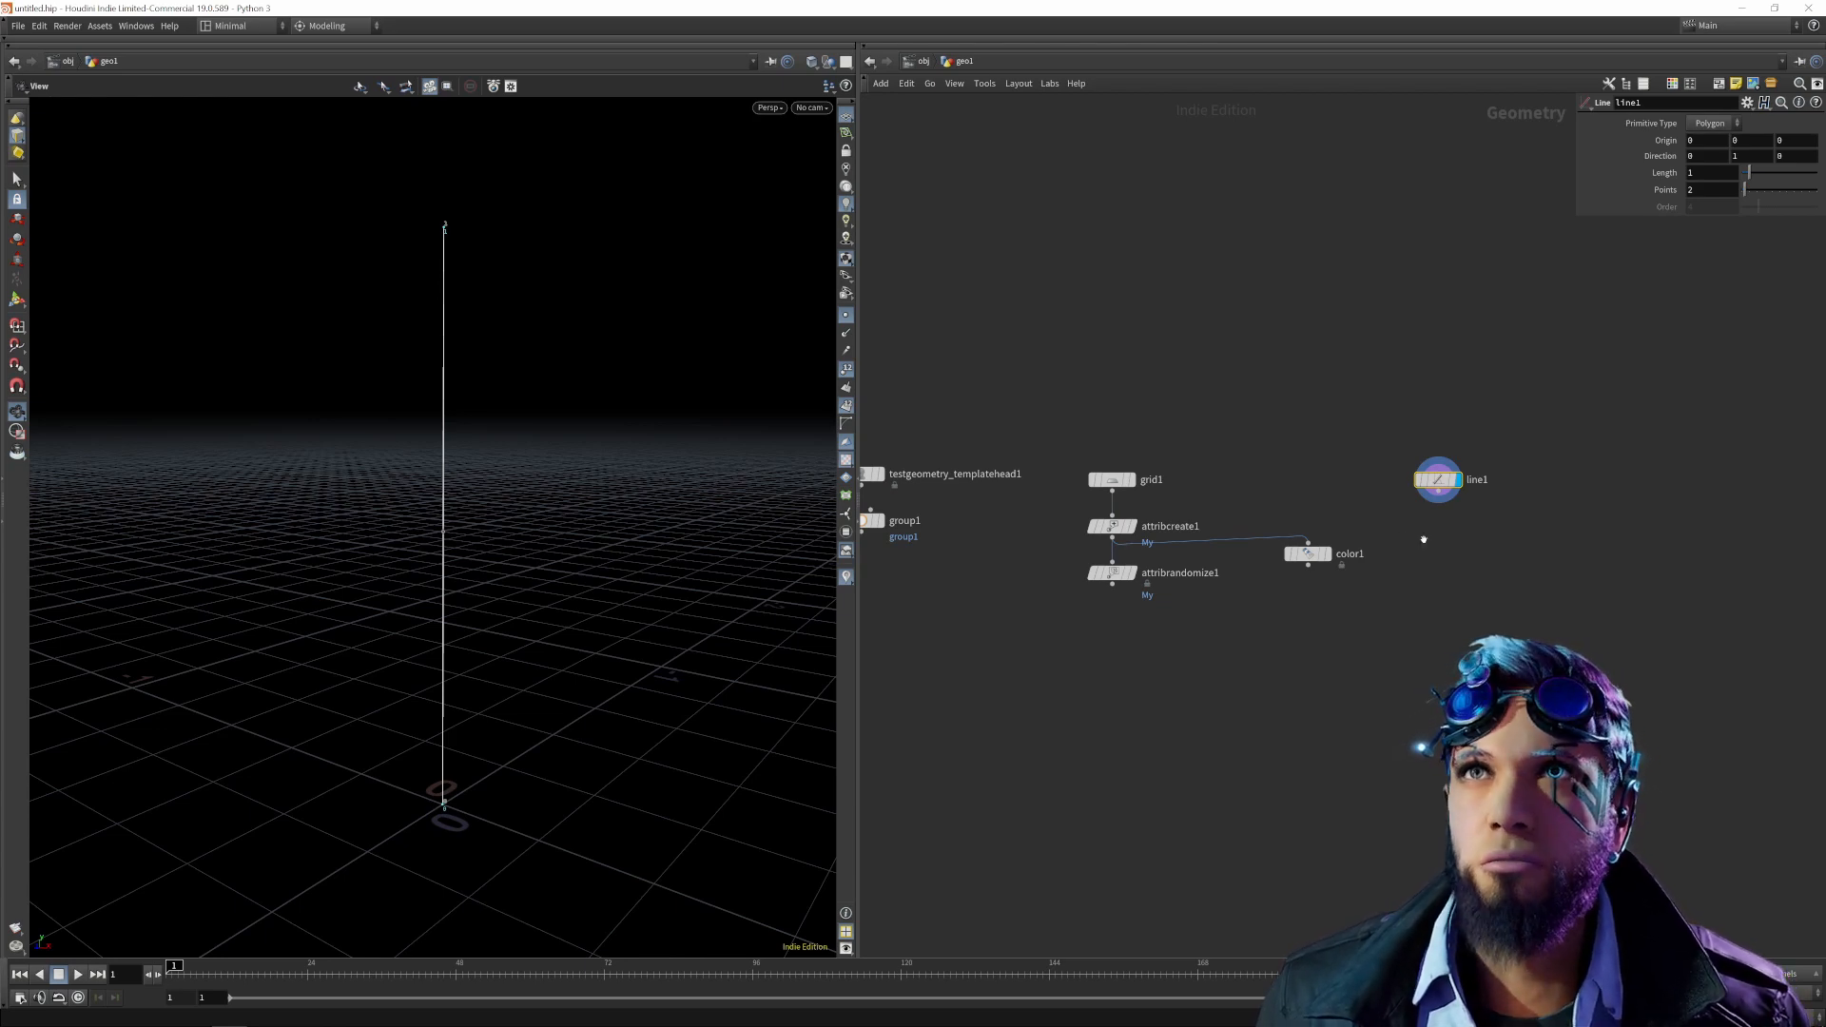
{"action": "scroll", "coordinate": [1424, 539], "scroll_direction": "down", "scroll_amount": 5}
{"action": "left_click_drag", "start_coordinate": [533, 518], "coordinate": [497, 681]}
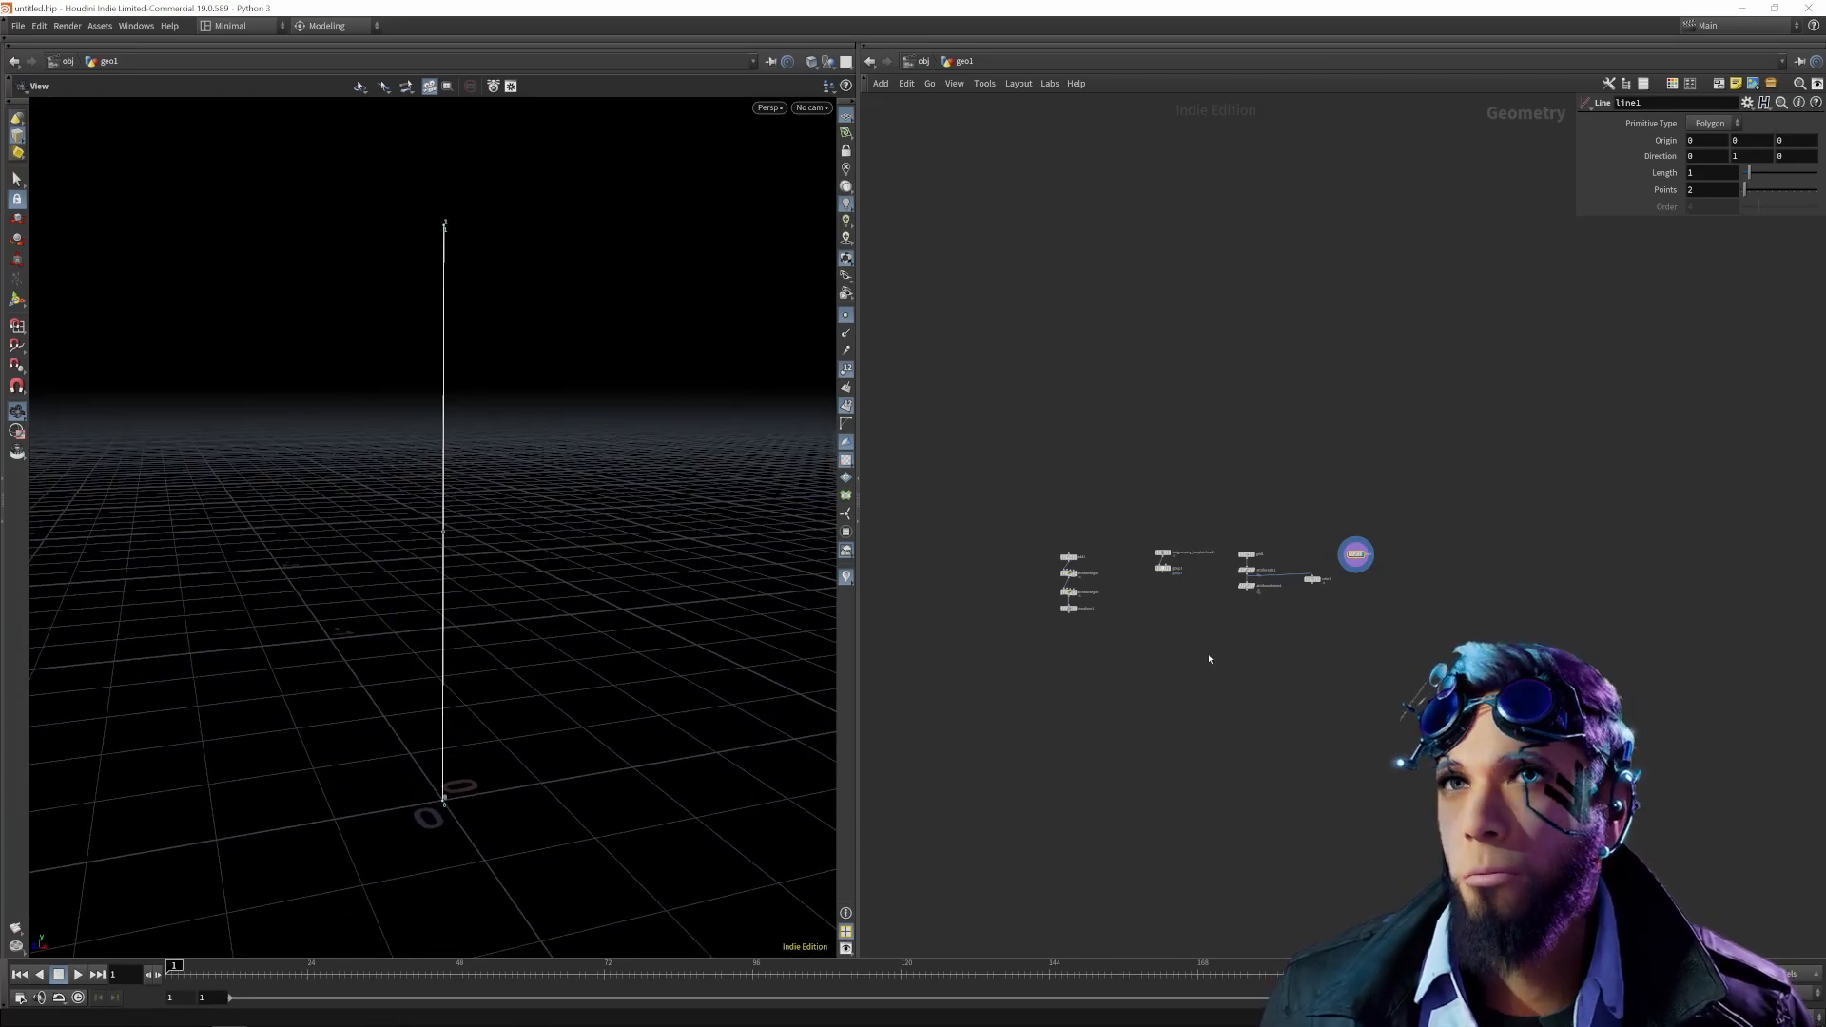
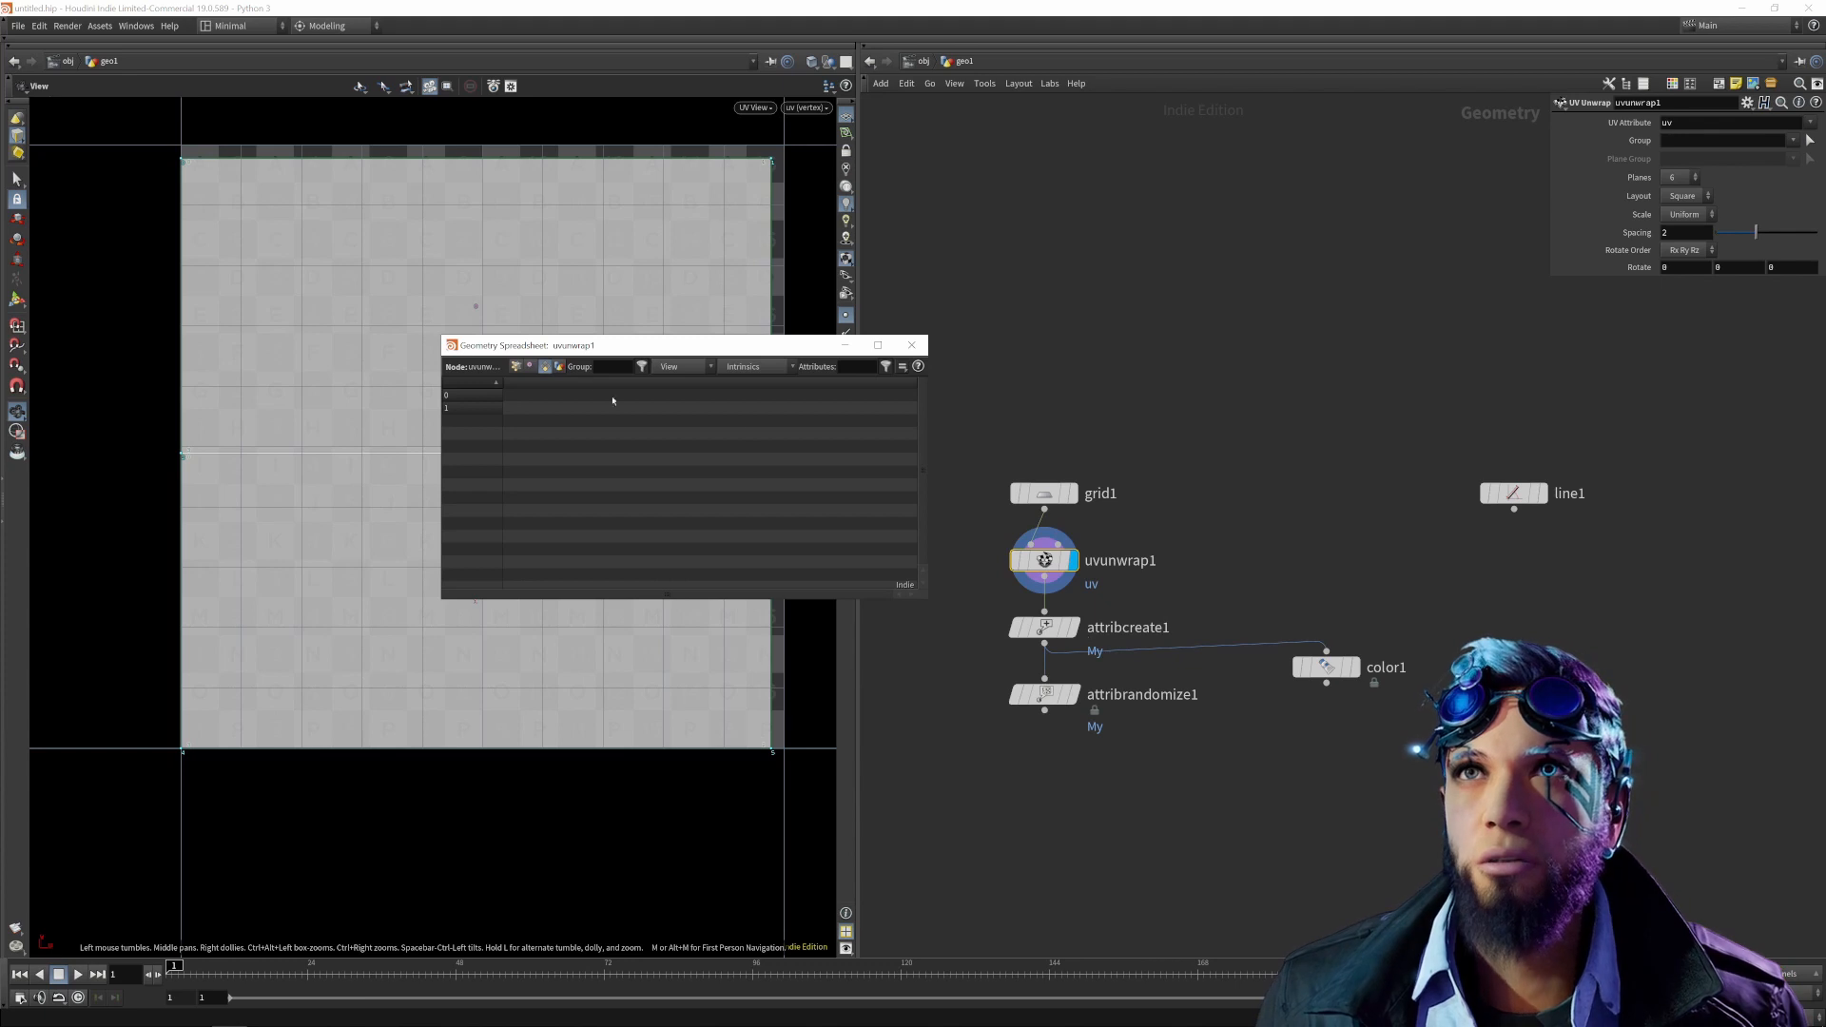
Show the UV Unwrap node's vertex attributes in the Geometry Spreadsheet and move the spreadsheet clear of the UV view.
{"action": "left_click", "coordinate": [532, 367]}
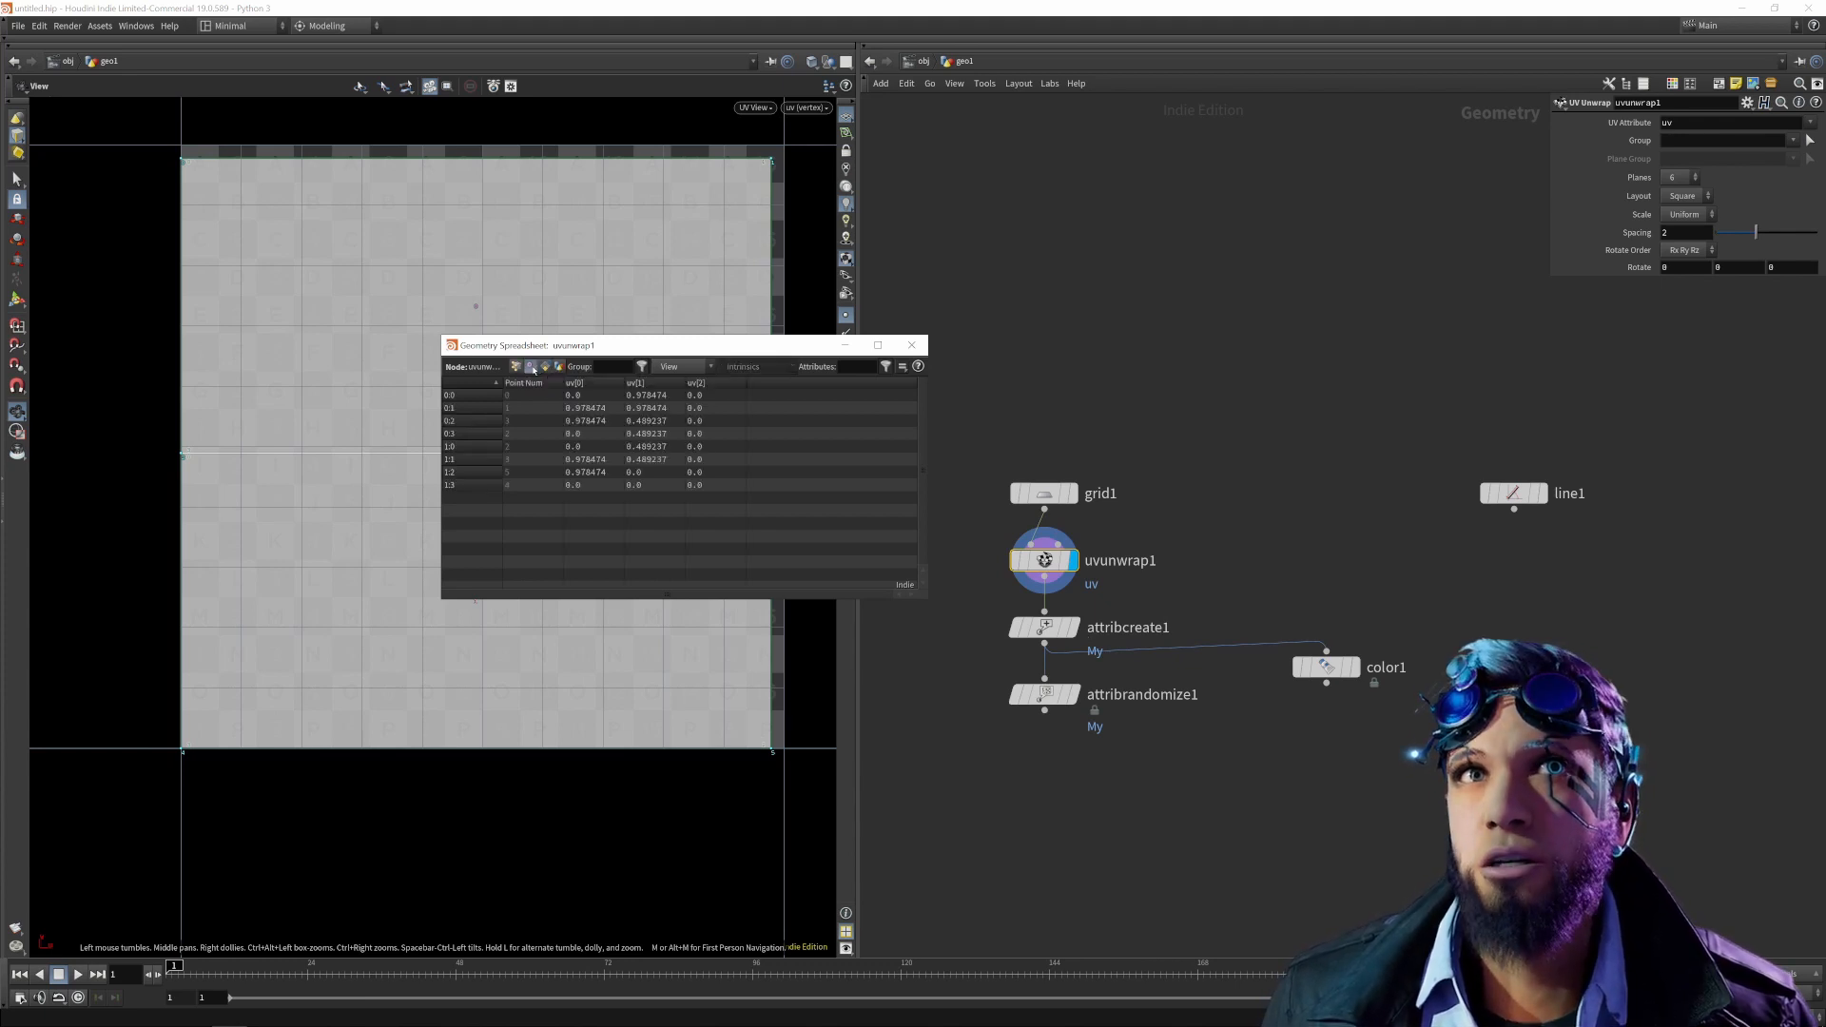
{"action": "left_click_drag", "start_coordinate": [533, 347], "coordinate": [1095, 312]}
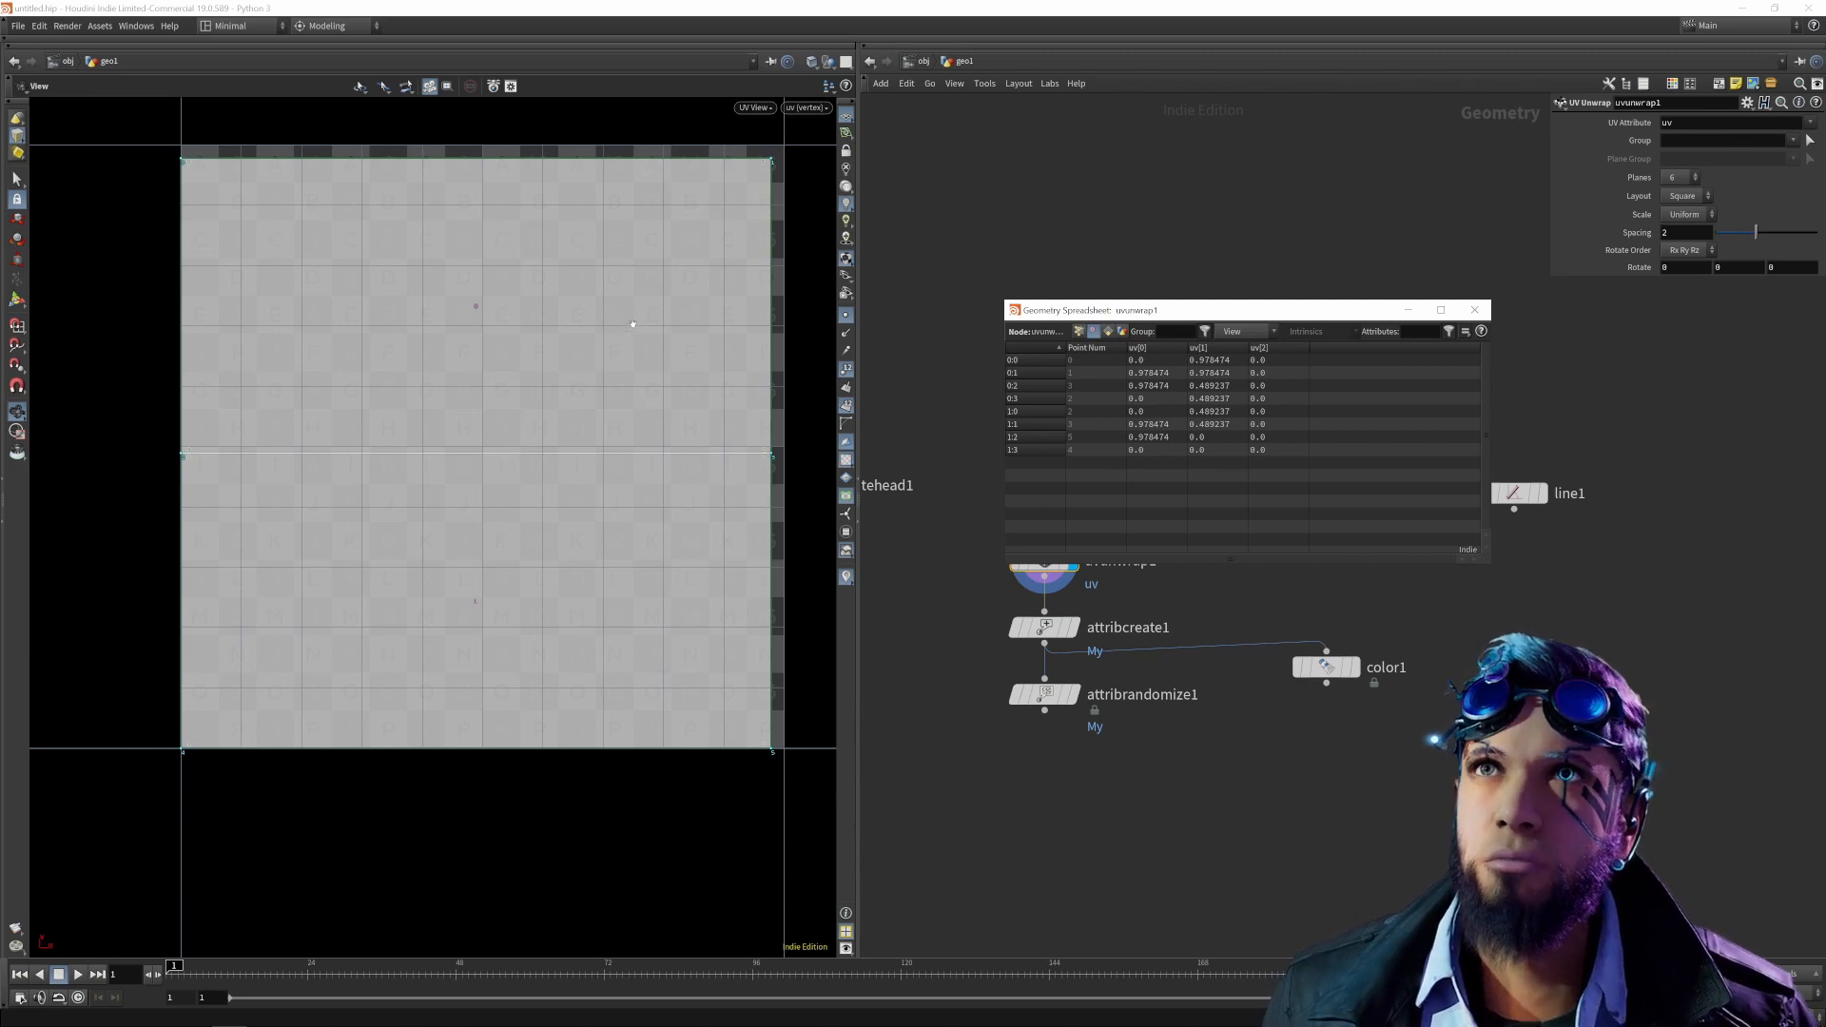
Switch to the Unreal Editor, create a new Material in the Content folder and open it for editing.
{"action": "key", "text": "alt+Tab"}
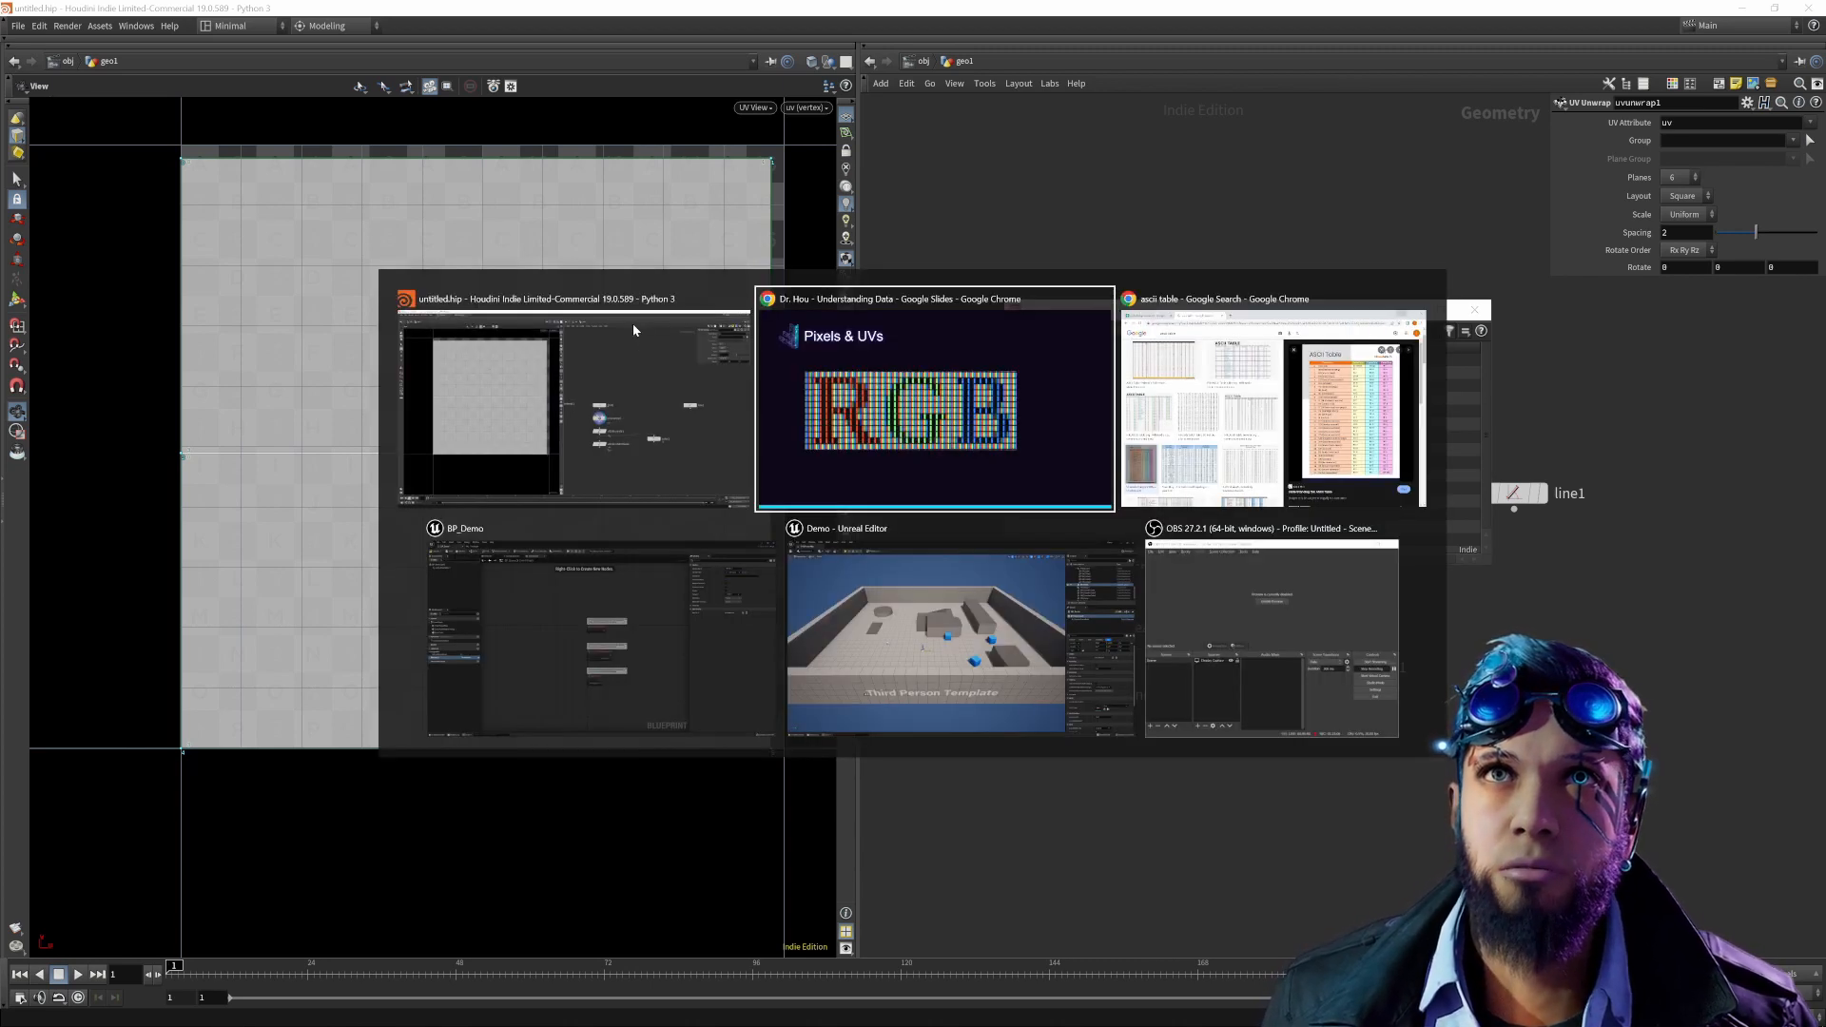
{"action": "key", "text": "alt+Tab"}
{"action": "key", "text": "alt+Tab"}
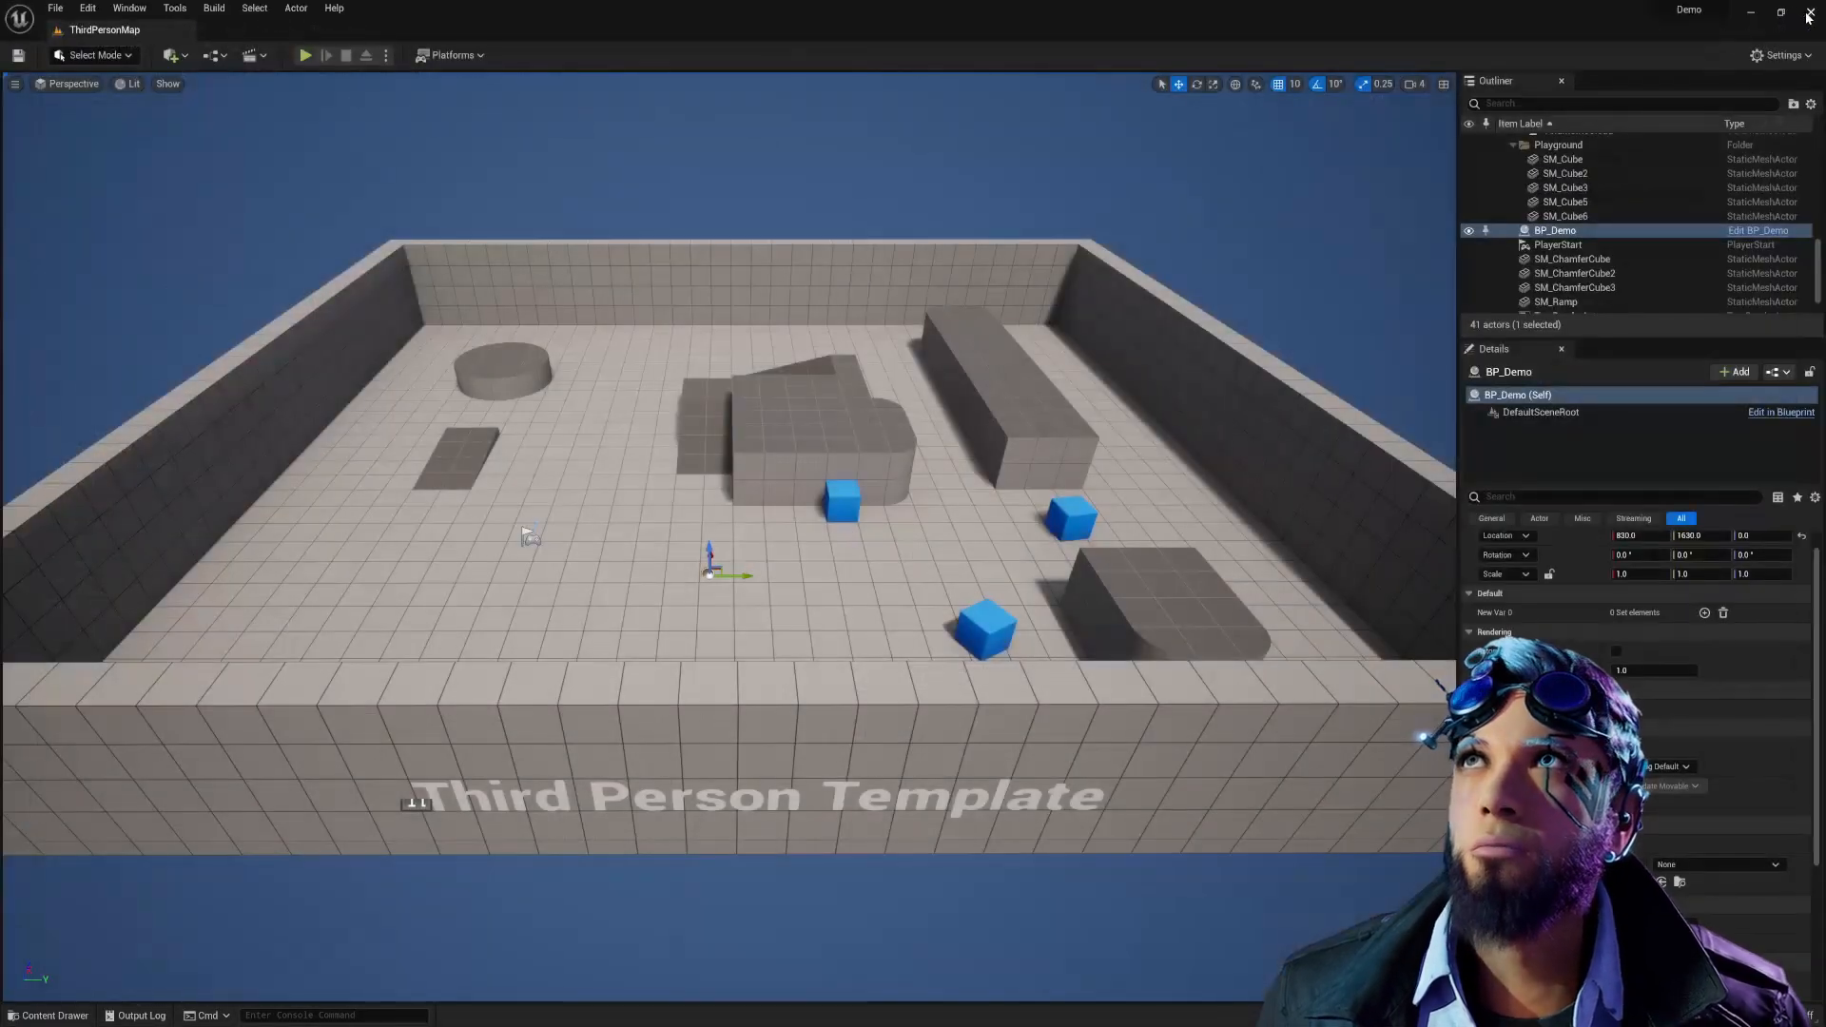
{"action": "left_click", "coordinate": [1809, 12]}
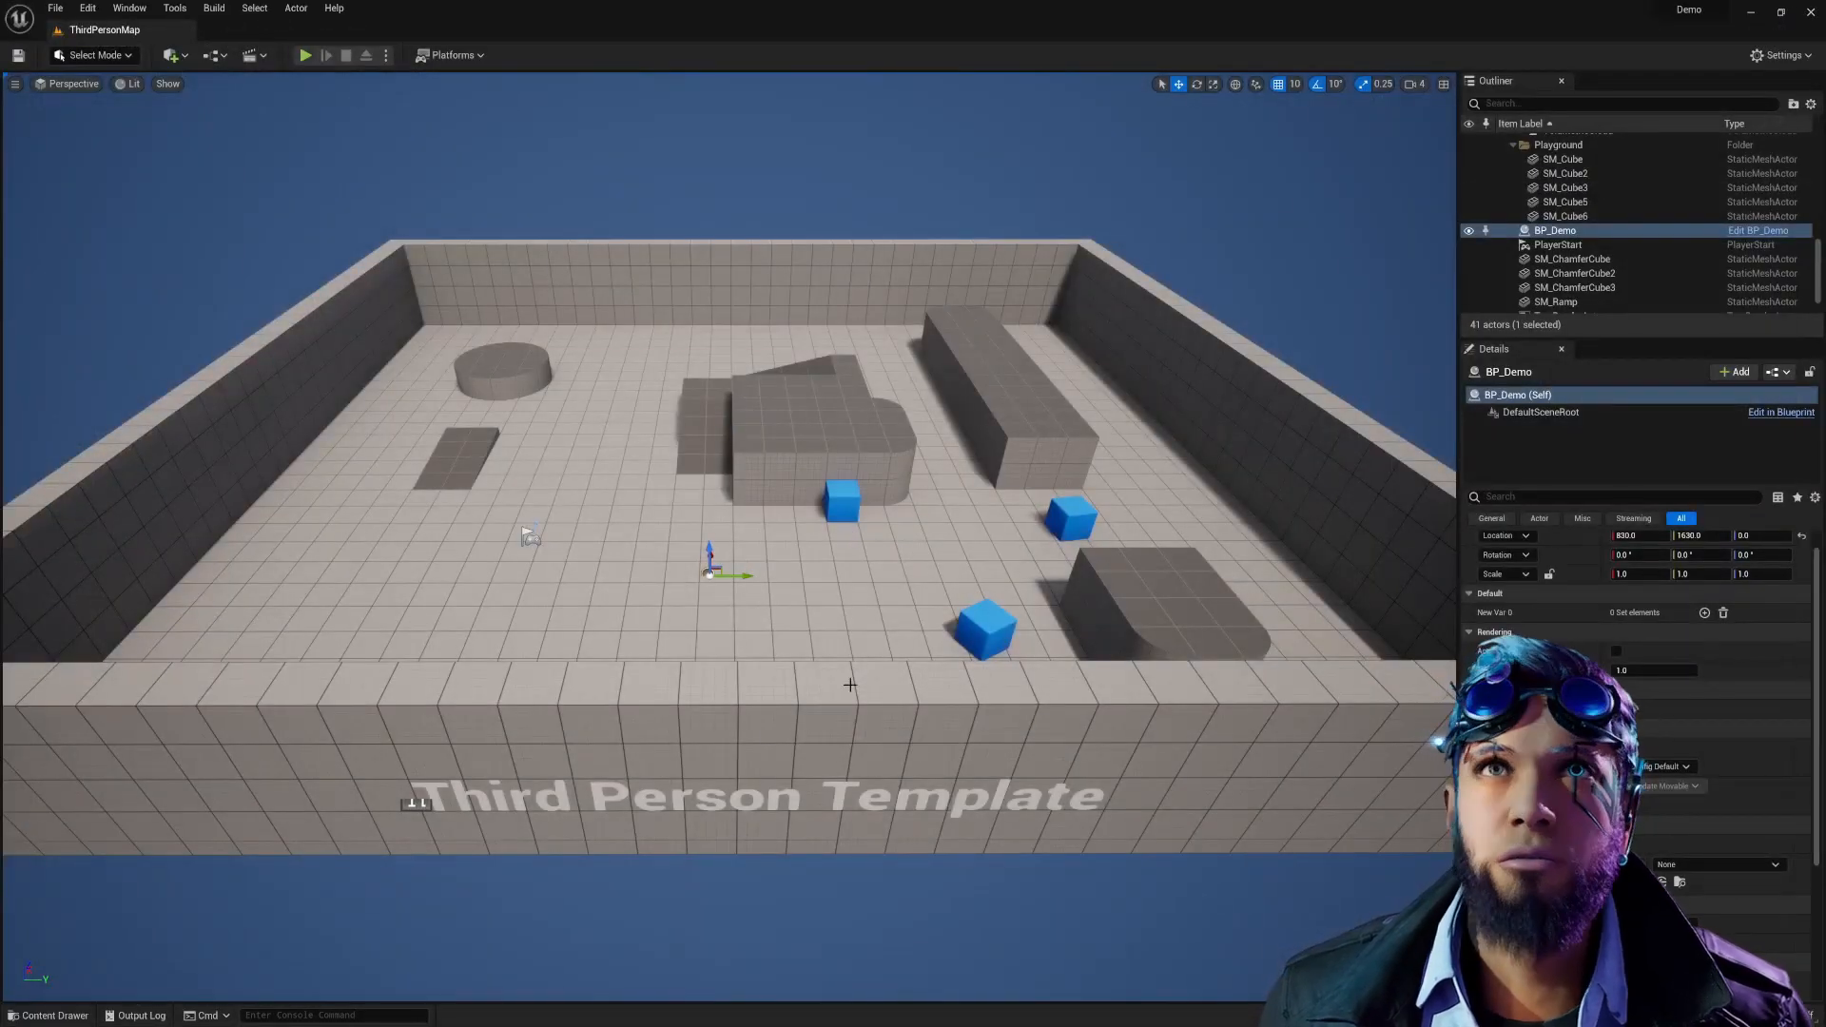
{"action": "key", "text": "ctrl+space"}
{"action": "right_click", "coordinate": [1140, 837]}
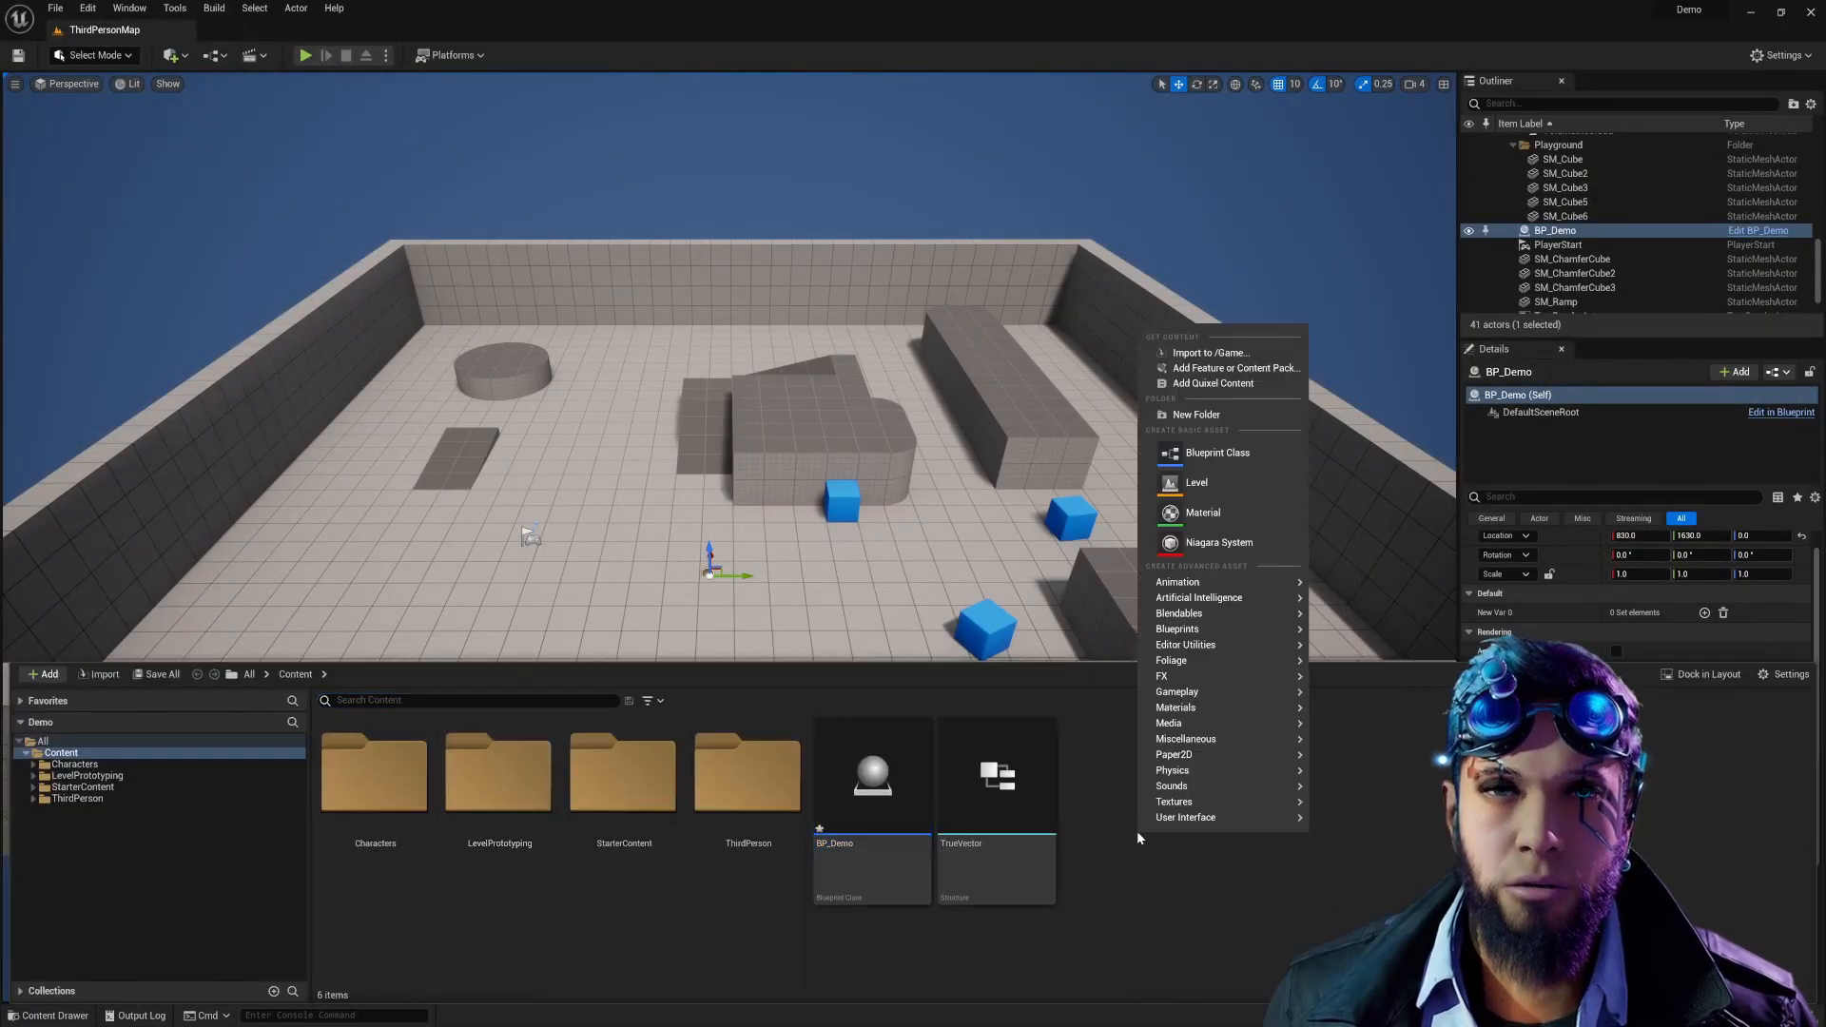
{"action": "left_click", "coordinate": [1203, 513]}
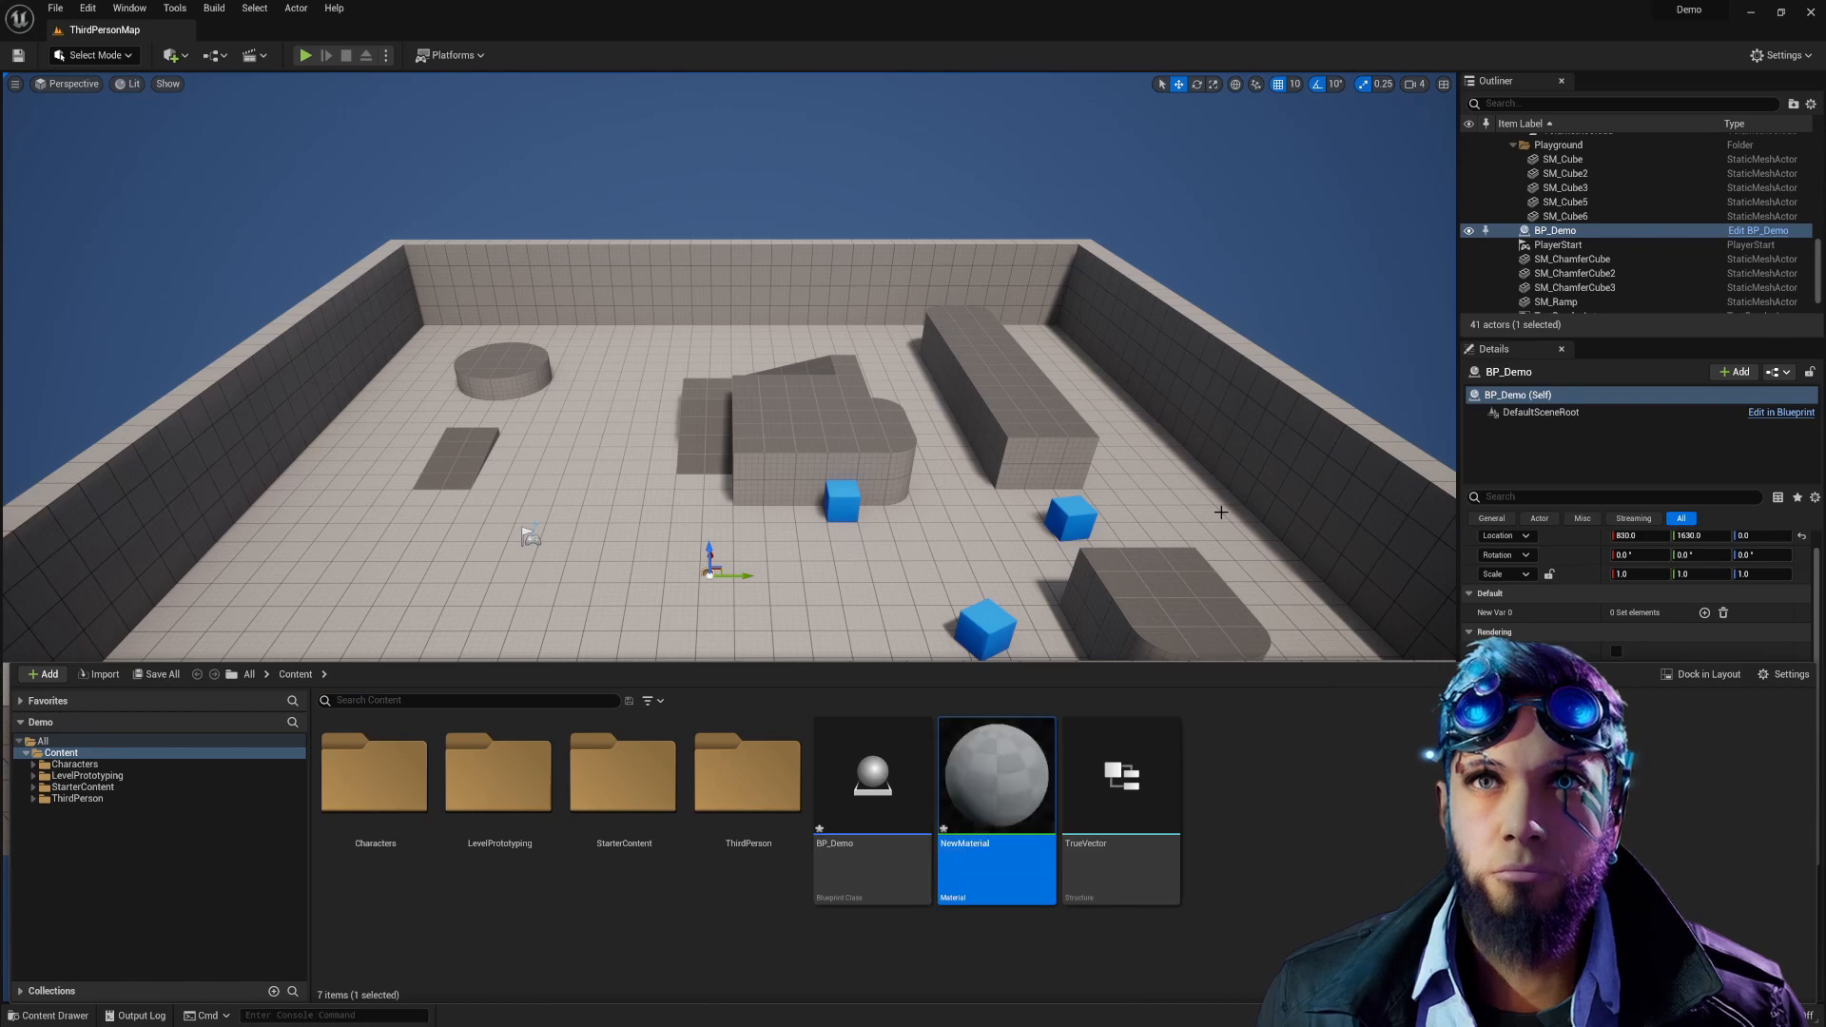
{"action": "double_click", "coordinate": [960, 803]}
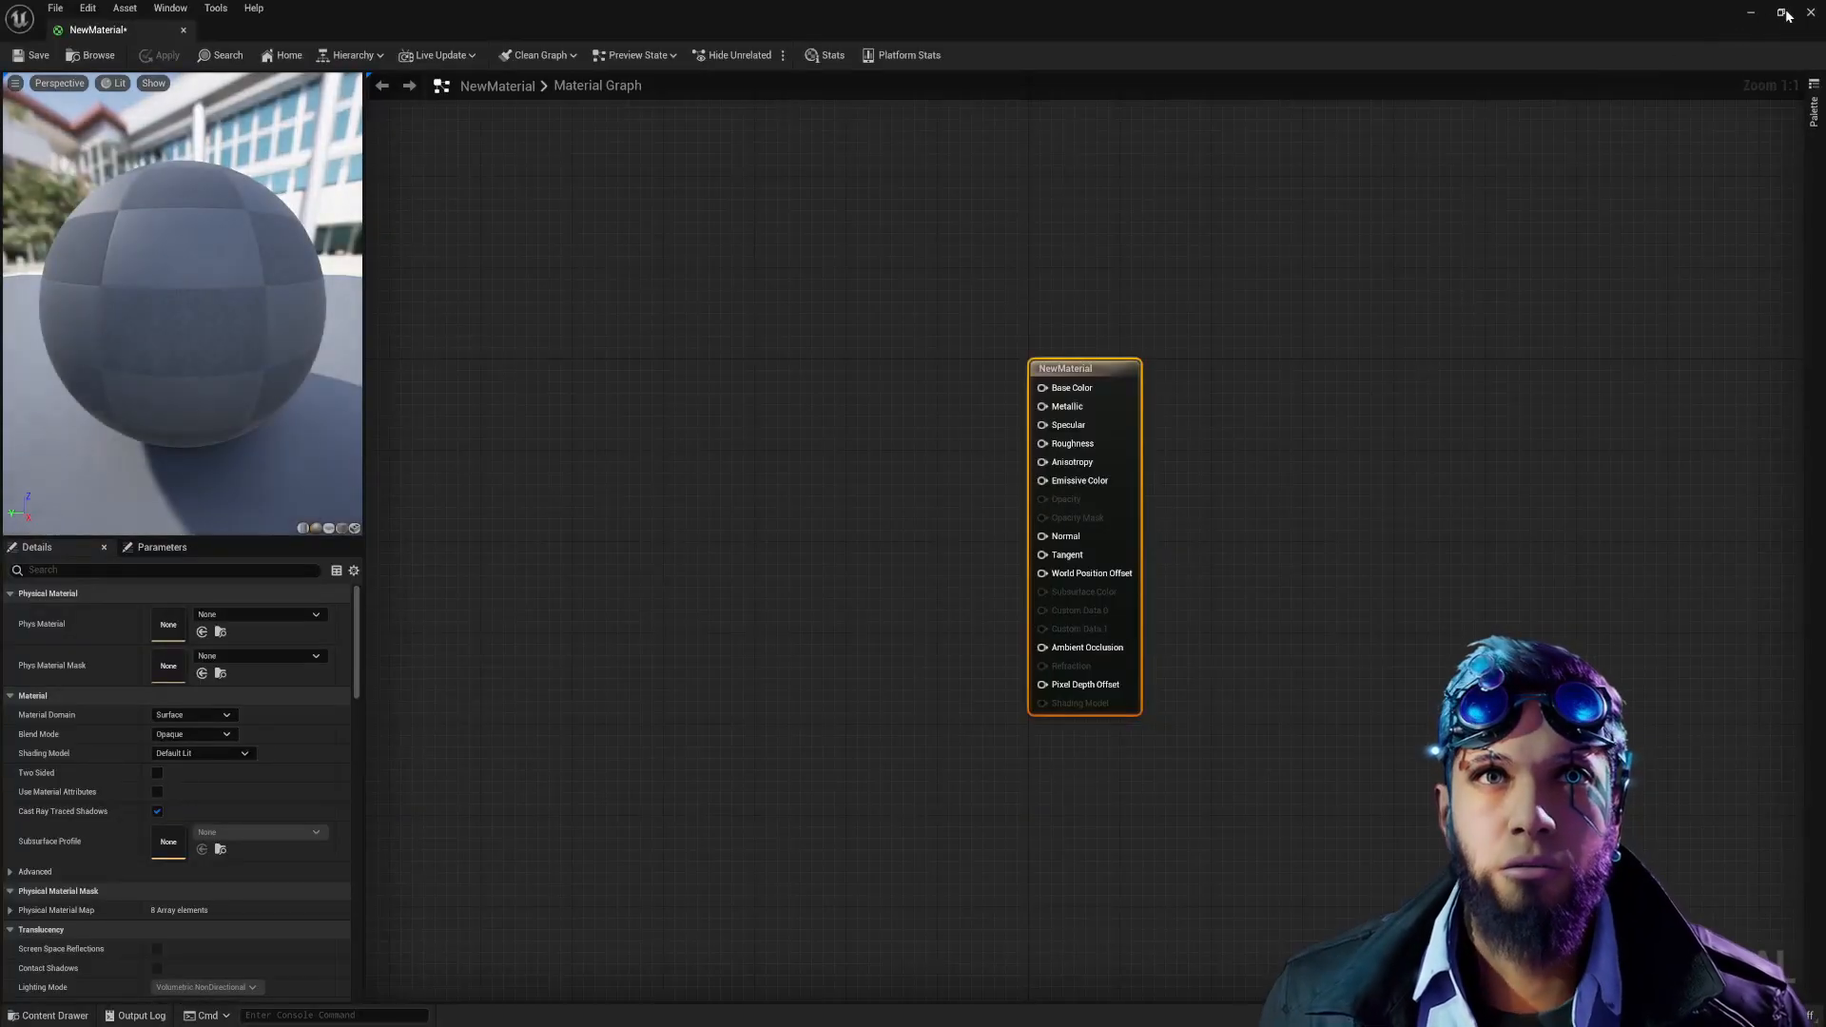
Add a Texture Sample using the cobblestone pebble texture to the material graph, well apart from the material's main node.
{"action": "left_click_drag", "start_coordinate": [379, 889], "coordinate": [572, 420]}
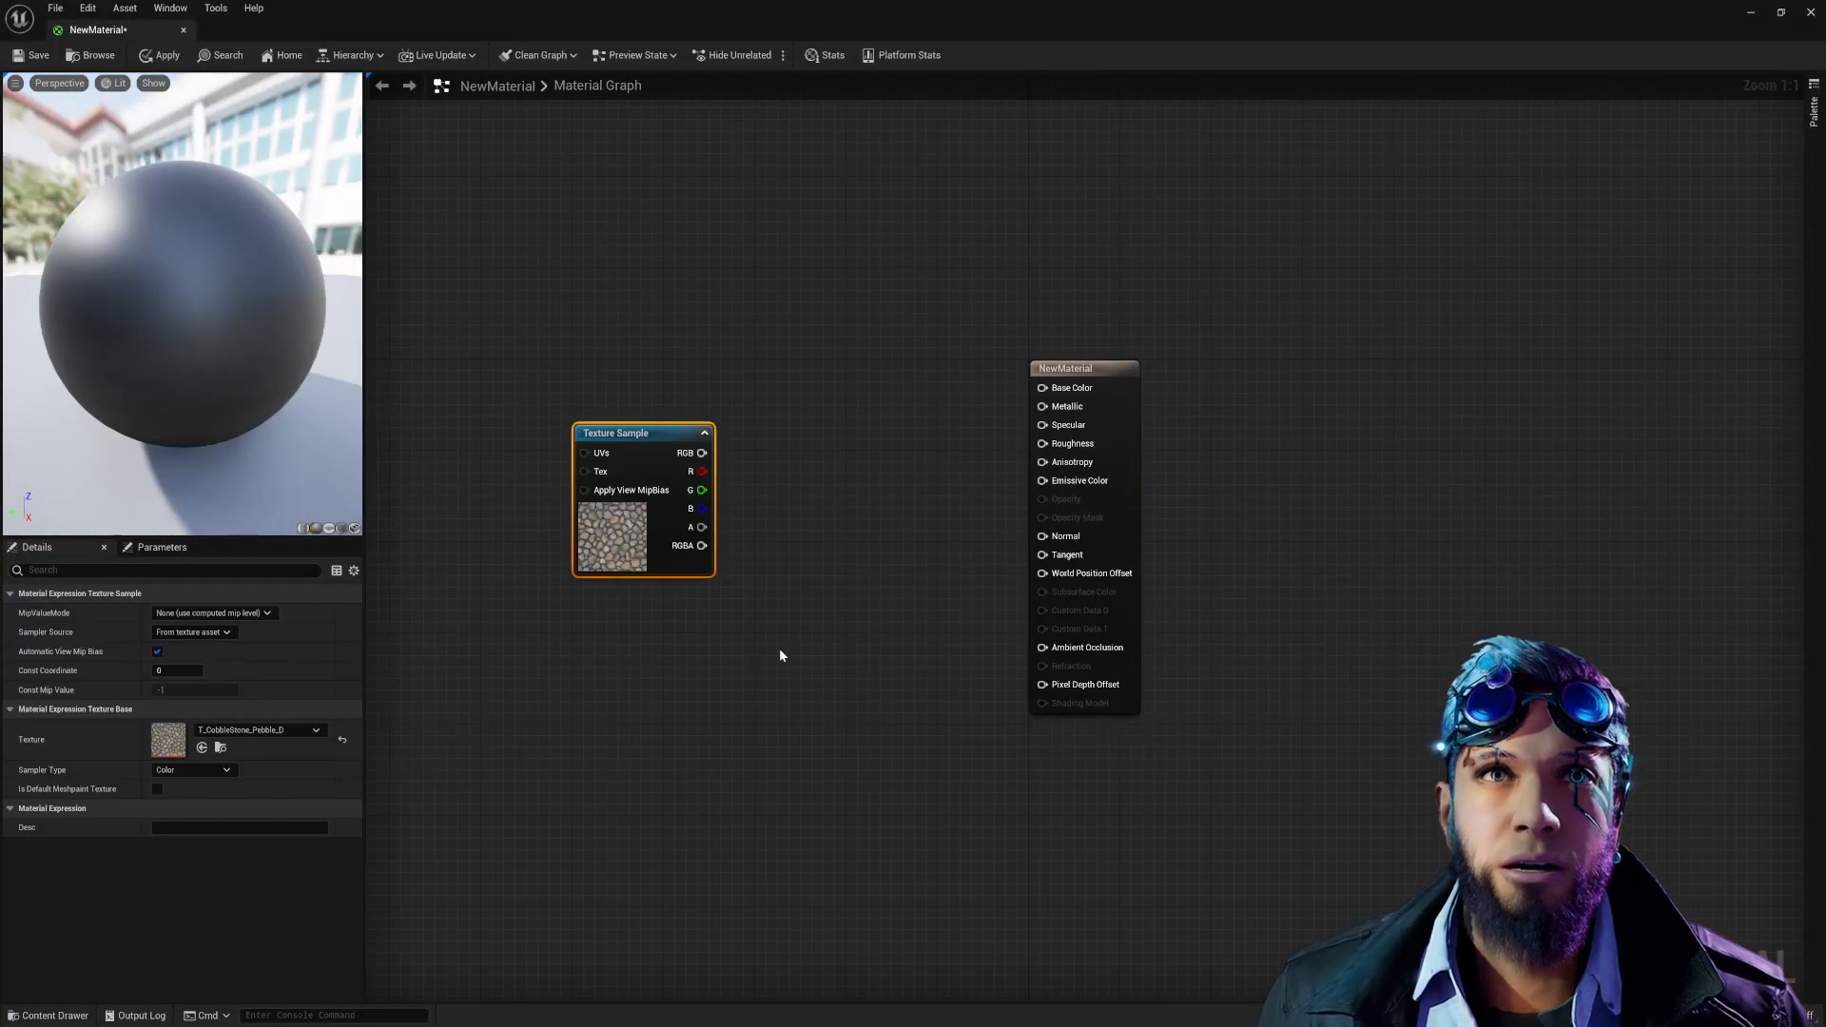
{"action": "right_click_drag", "start_coordinate": [735, 475], "coordinate": [885, 606]}
{"action": "left_click_drag", "start_coordinate": [780, 566], "coordinate": [572, 435]}
{"action": "right_click_drag", "start_coordinate": [724, 543], "coordinate": [893, 566]}
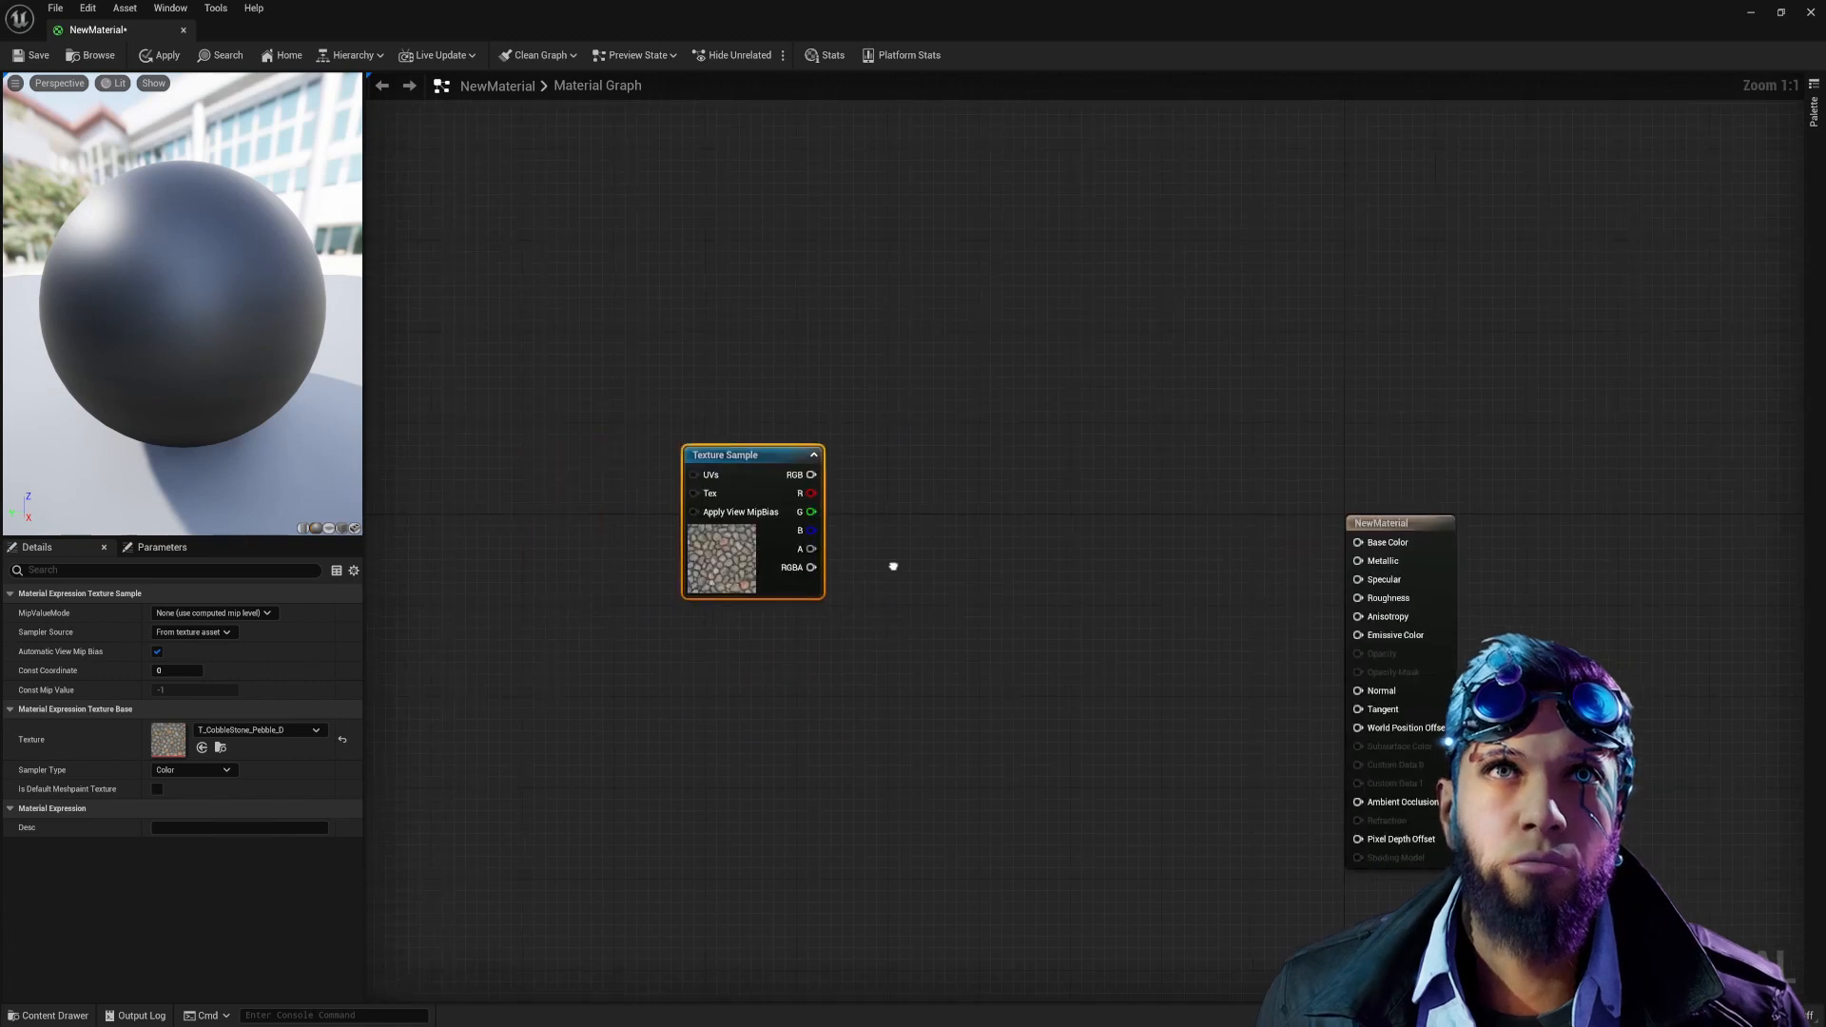
{"action": "left_click_drag", "start_coordinate": [756, 454], "coordinate": [734, 455]}
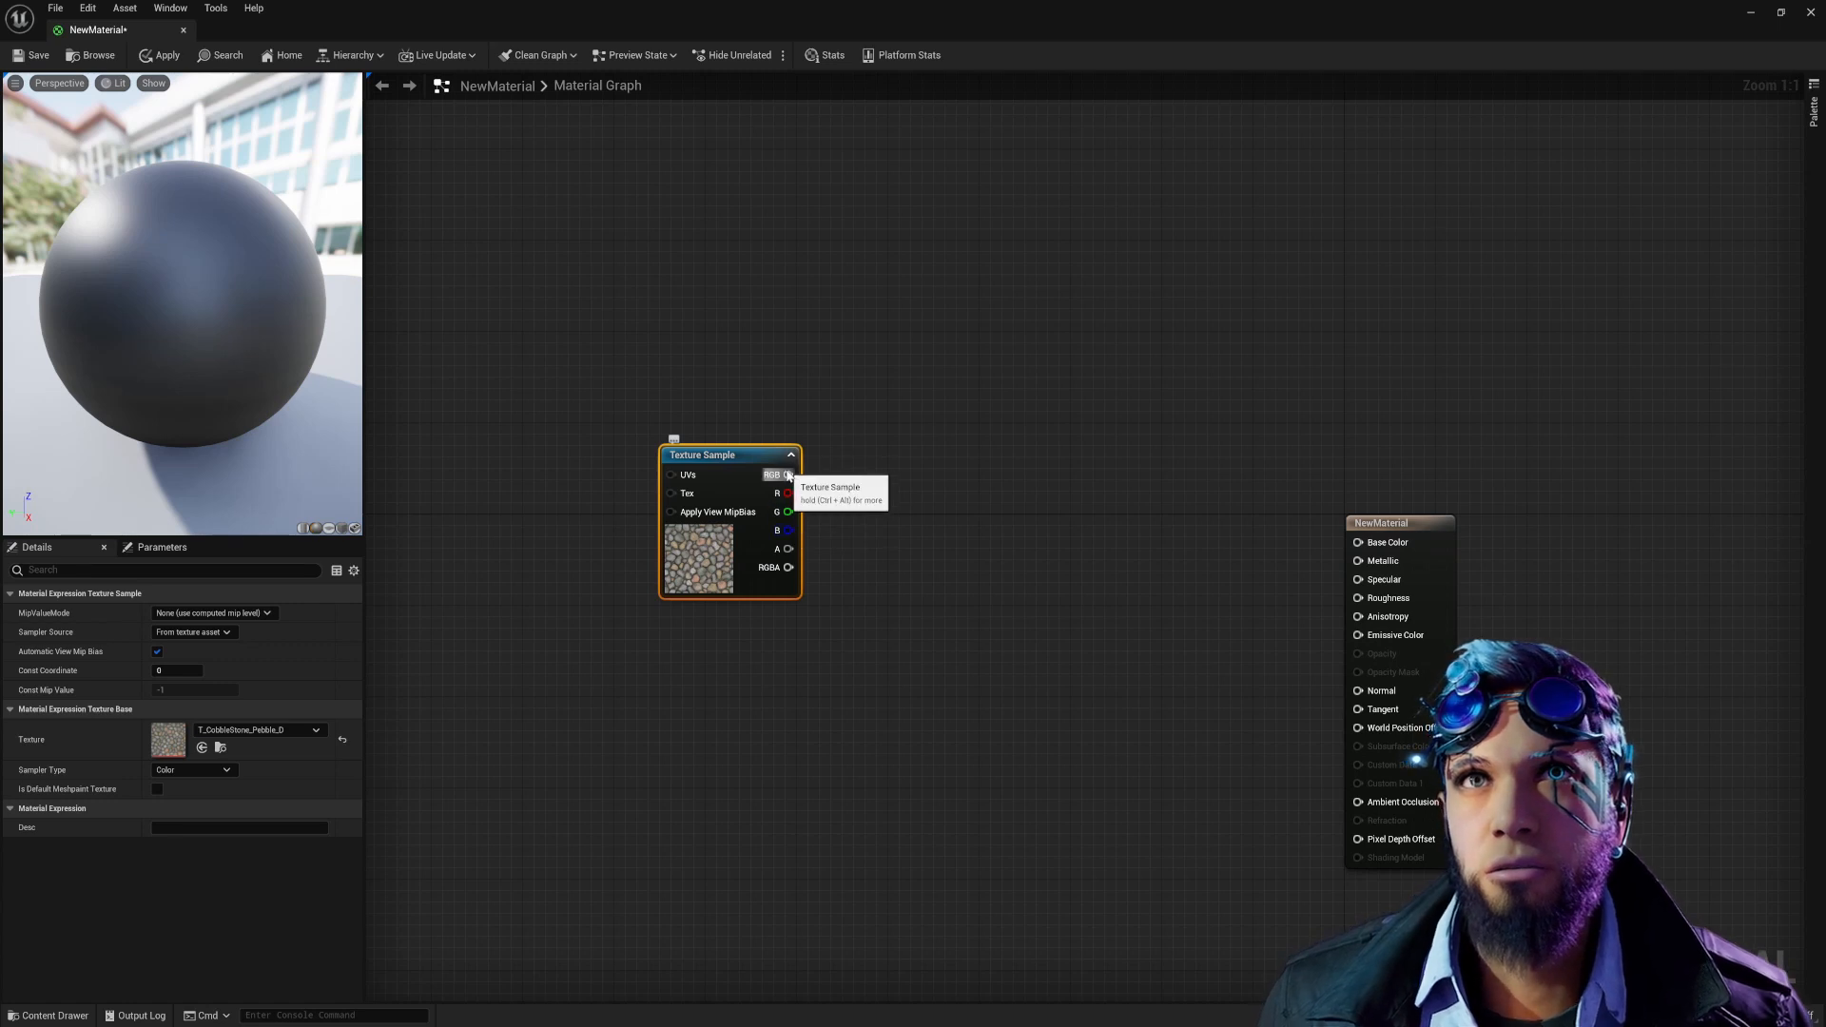
{"action": "left_click_drag", "start_coordinate": [788, 475], "coordinate": [964, 473]}
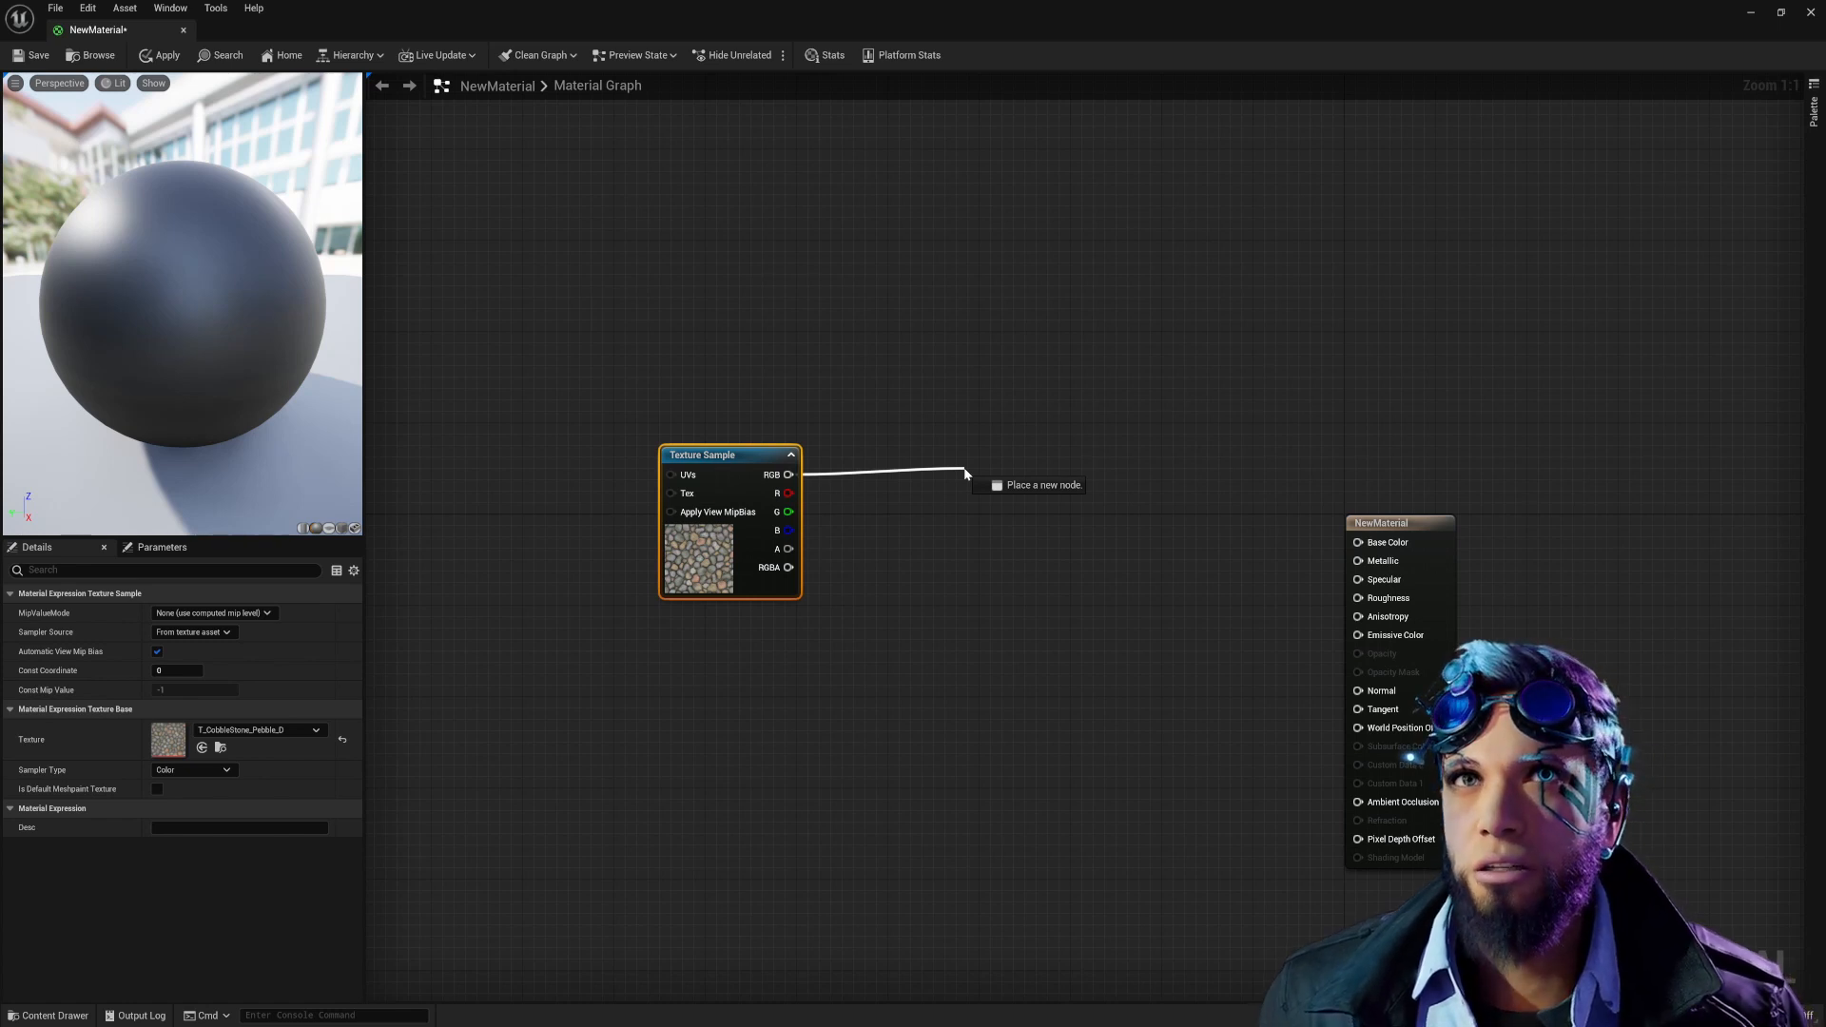
{"action": "left_click_drag", "start_coordinate": [964, 472], "coordinate": [965, 473]}
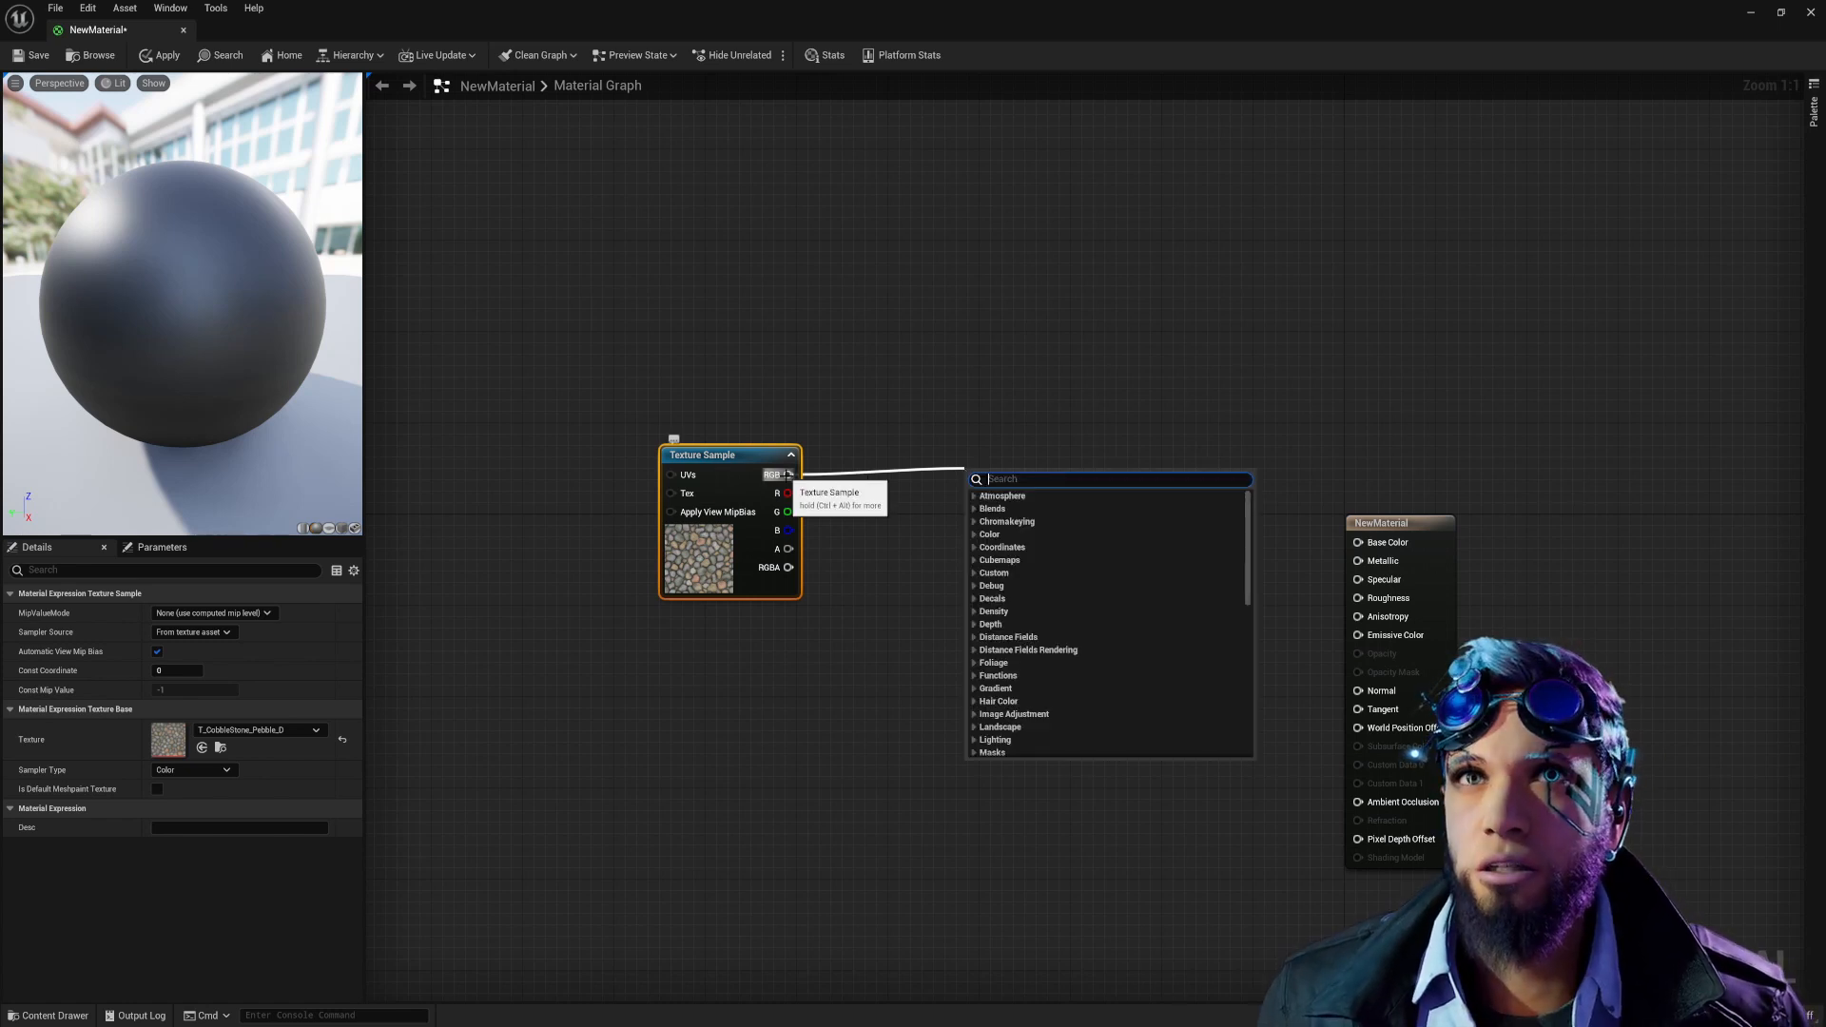
{"action": "left_click", "coordinate": [913, 520]}
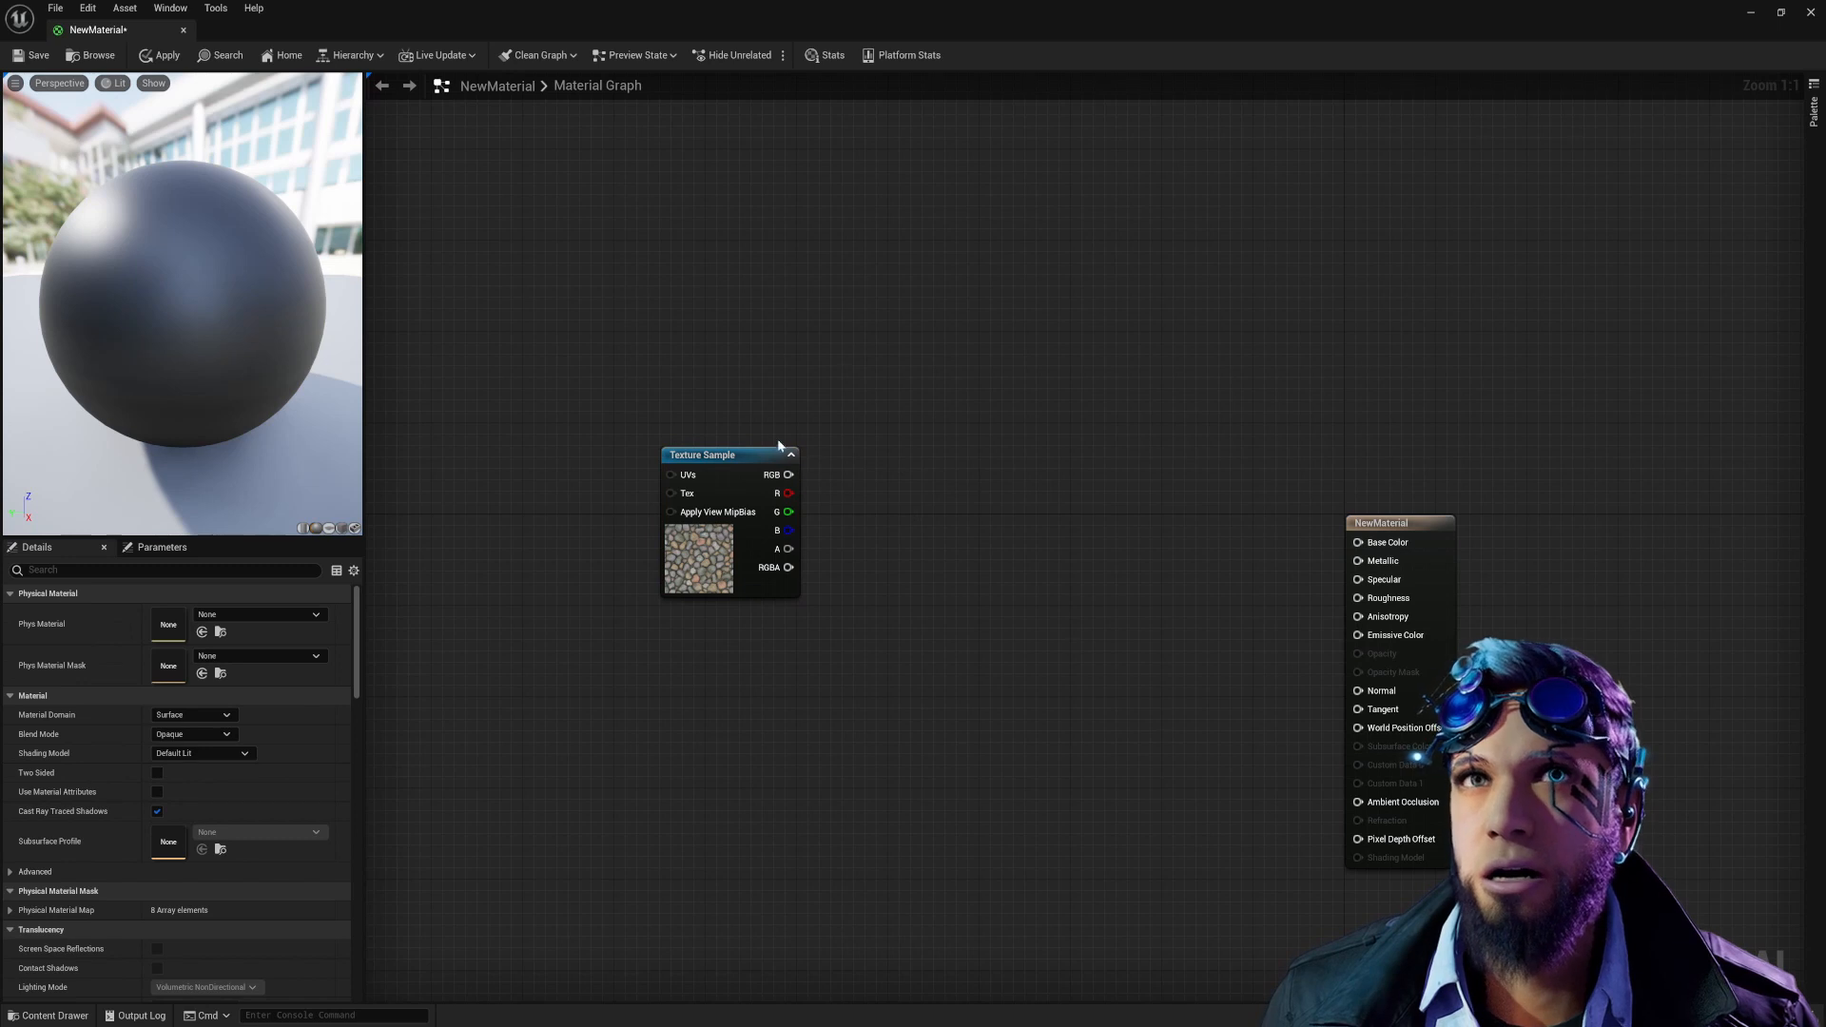
{"action": "left_click_drag", "start_coordinate": [752, 452], "coordinate": [665, 466]}
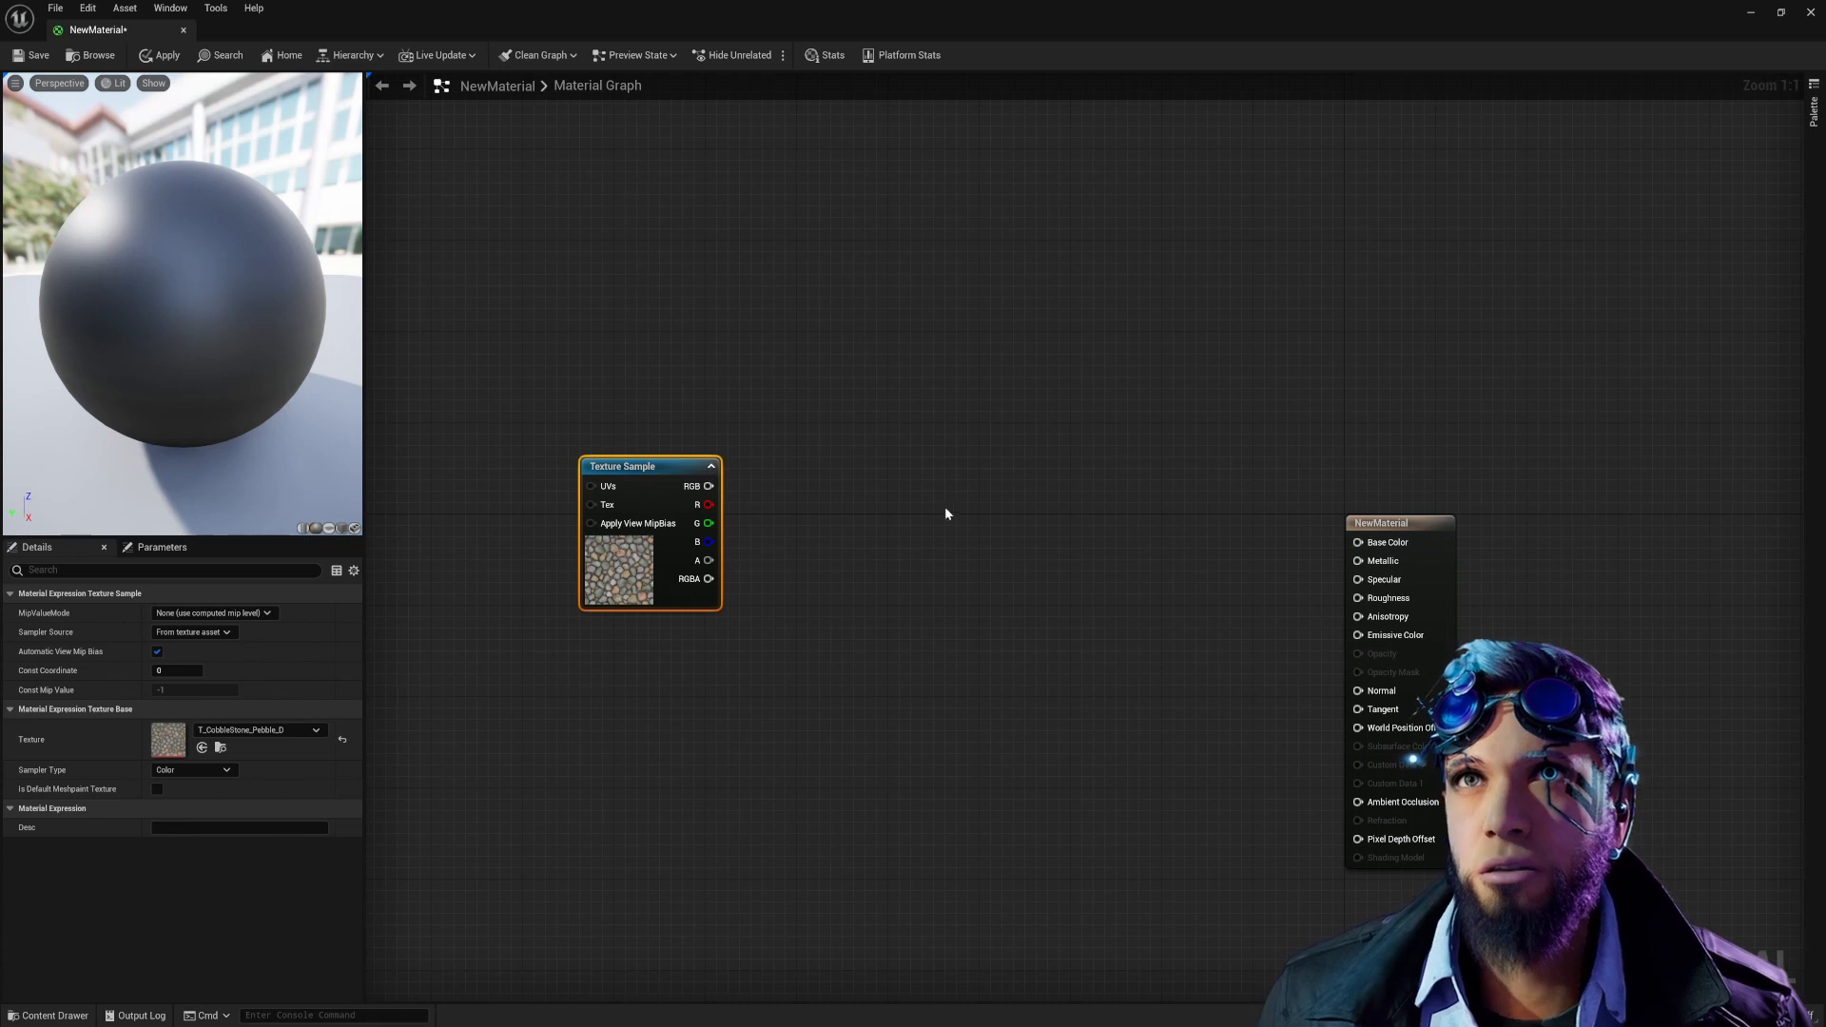
{"action": "left_click_drag", "start_coordinate": [709, 486], "coordinate": [934, 513]}
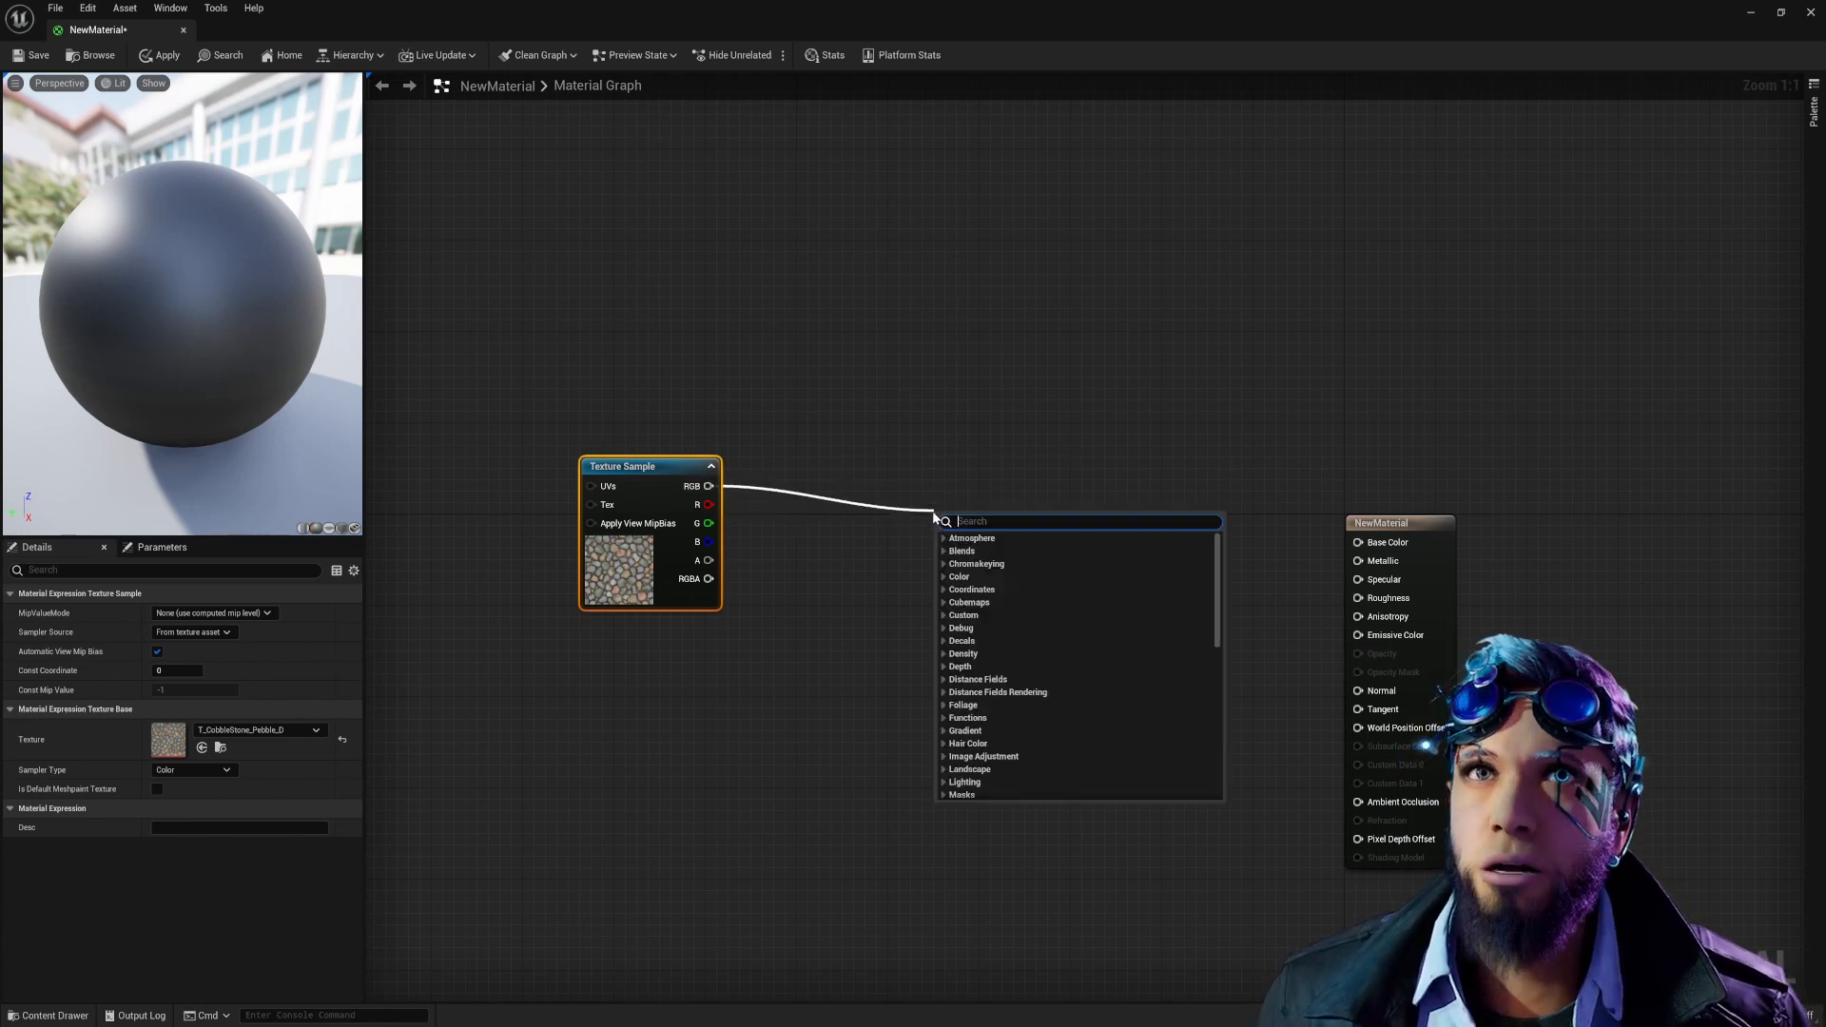
{"action": "left_click", "coordinate": [536, 414]}
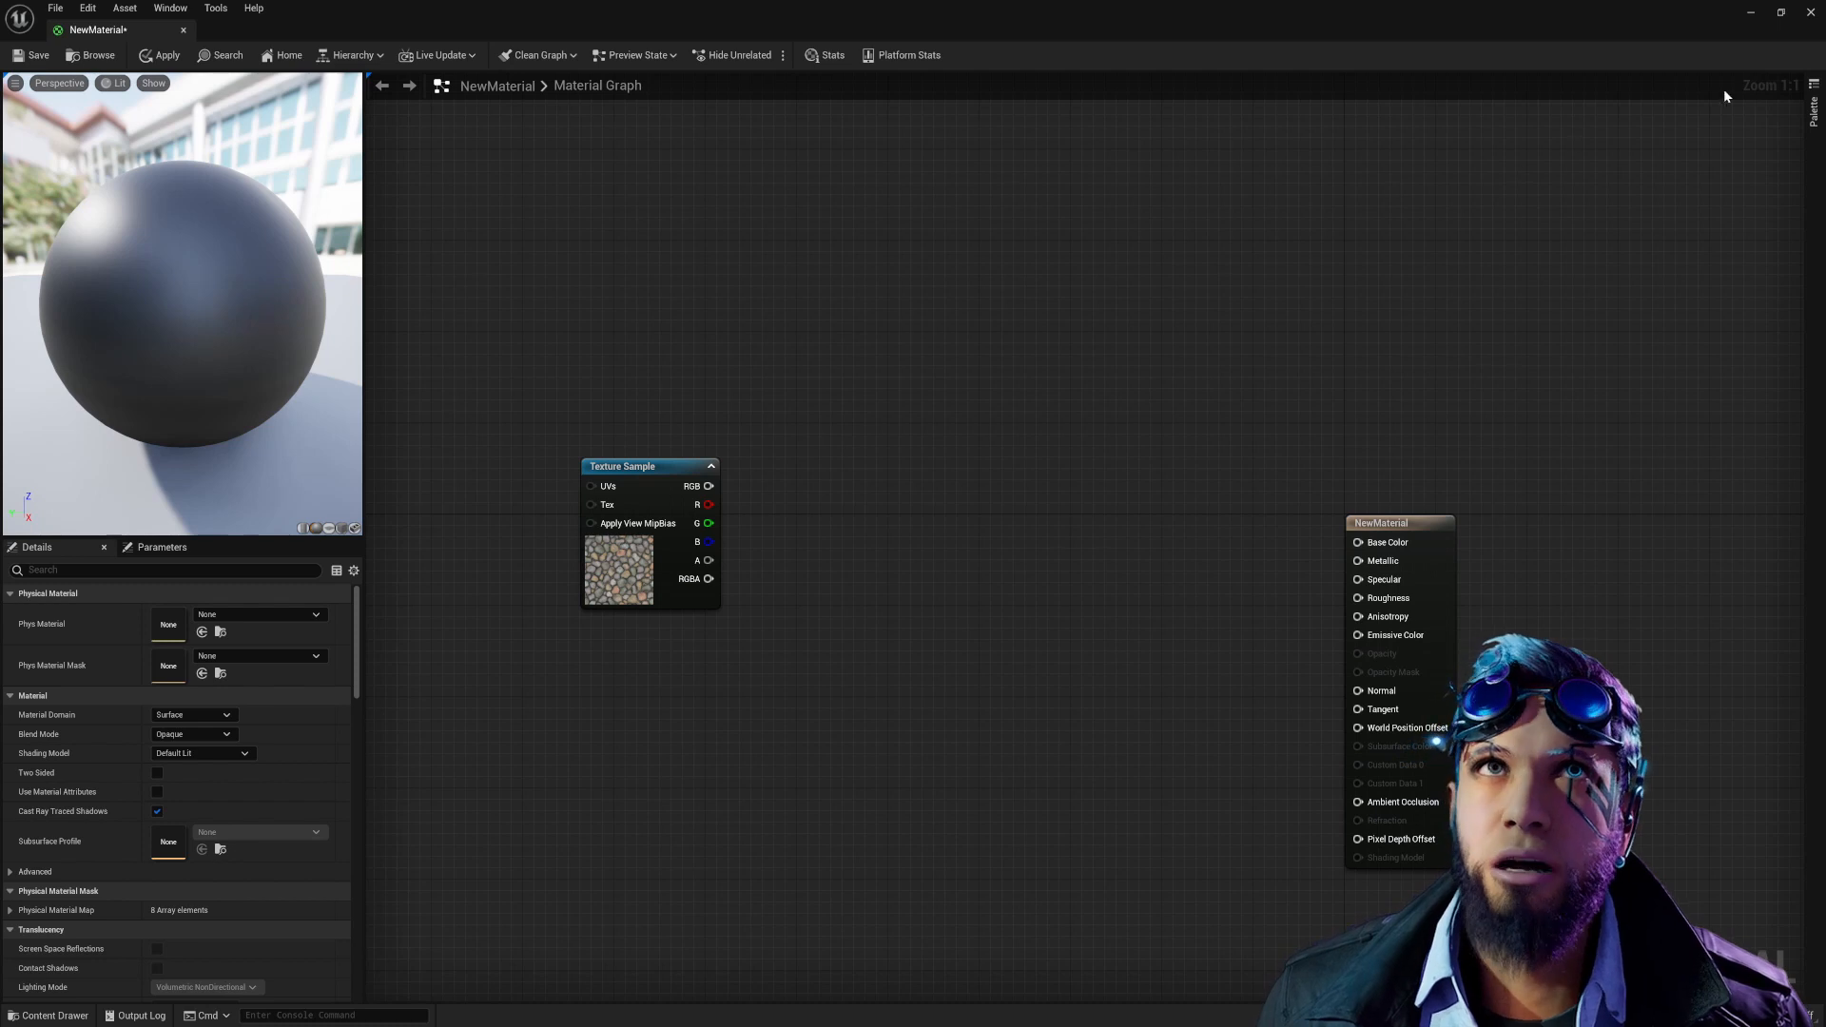
{"action": "left_click", "coordinate": [1748, 17]}
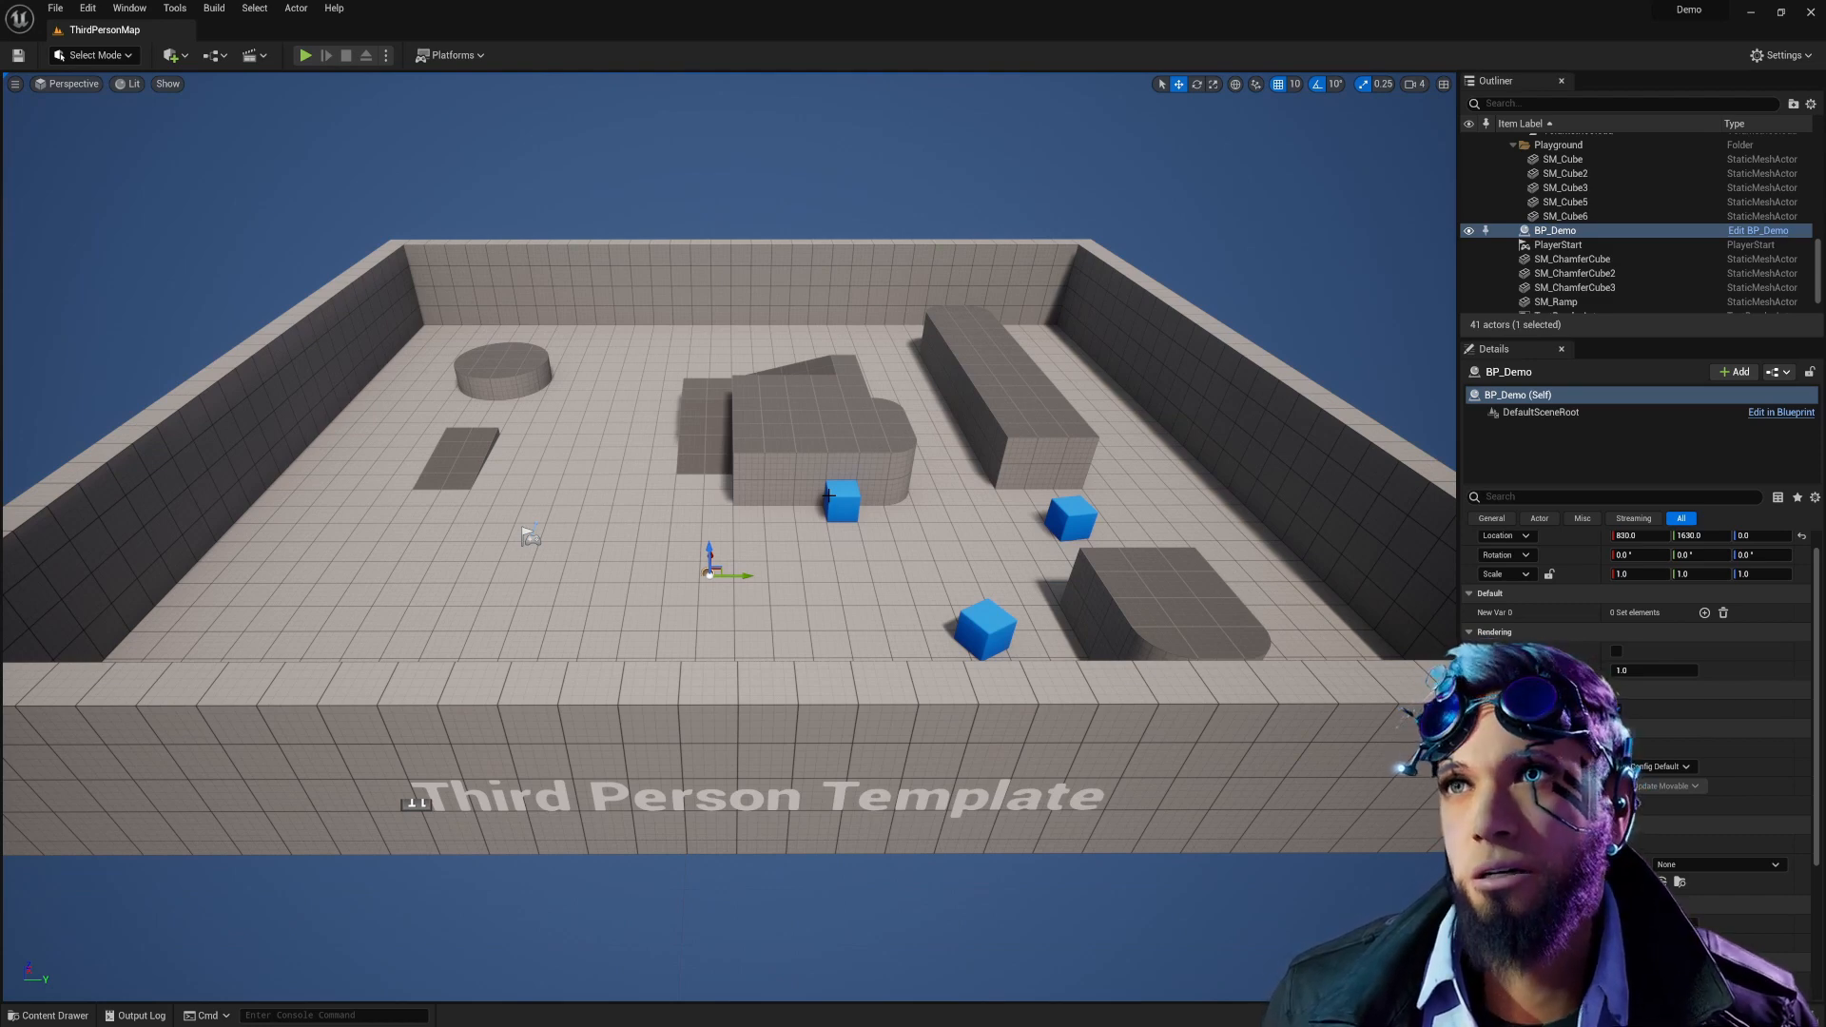
{"action": "key", "text": "alt+Tab"}
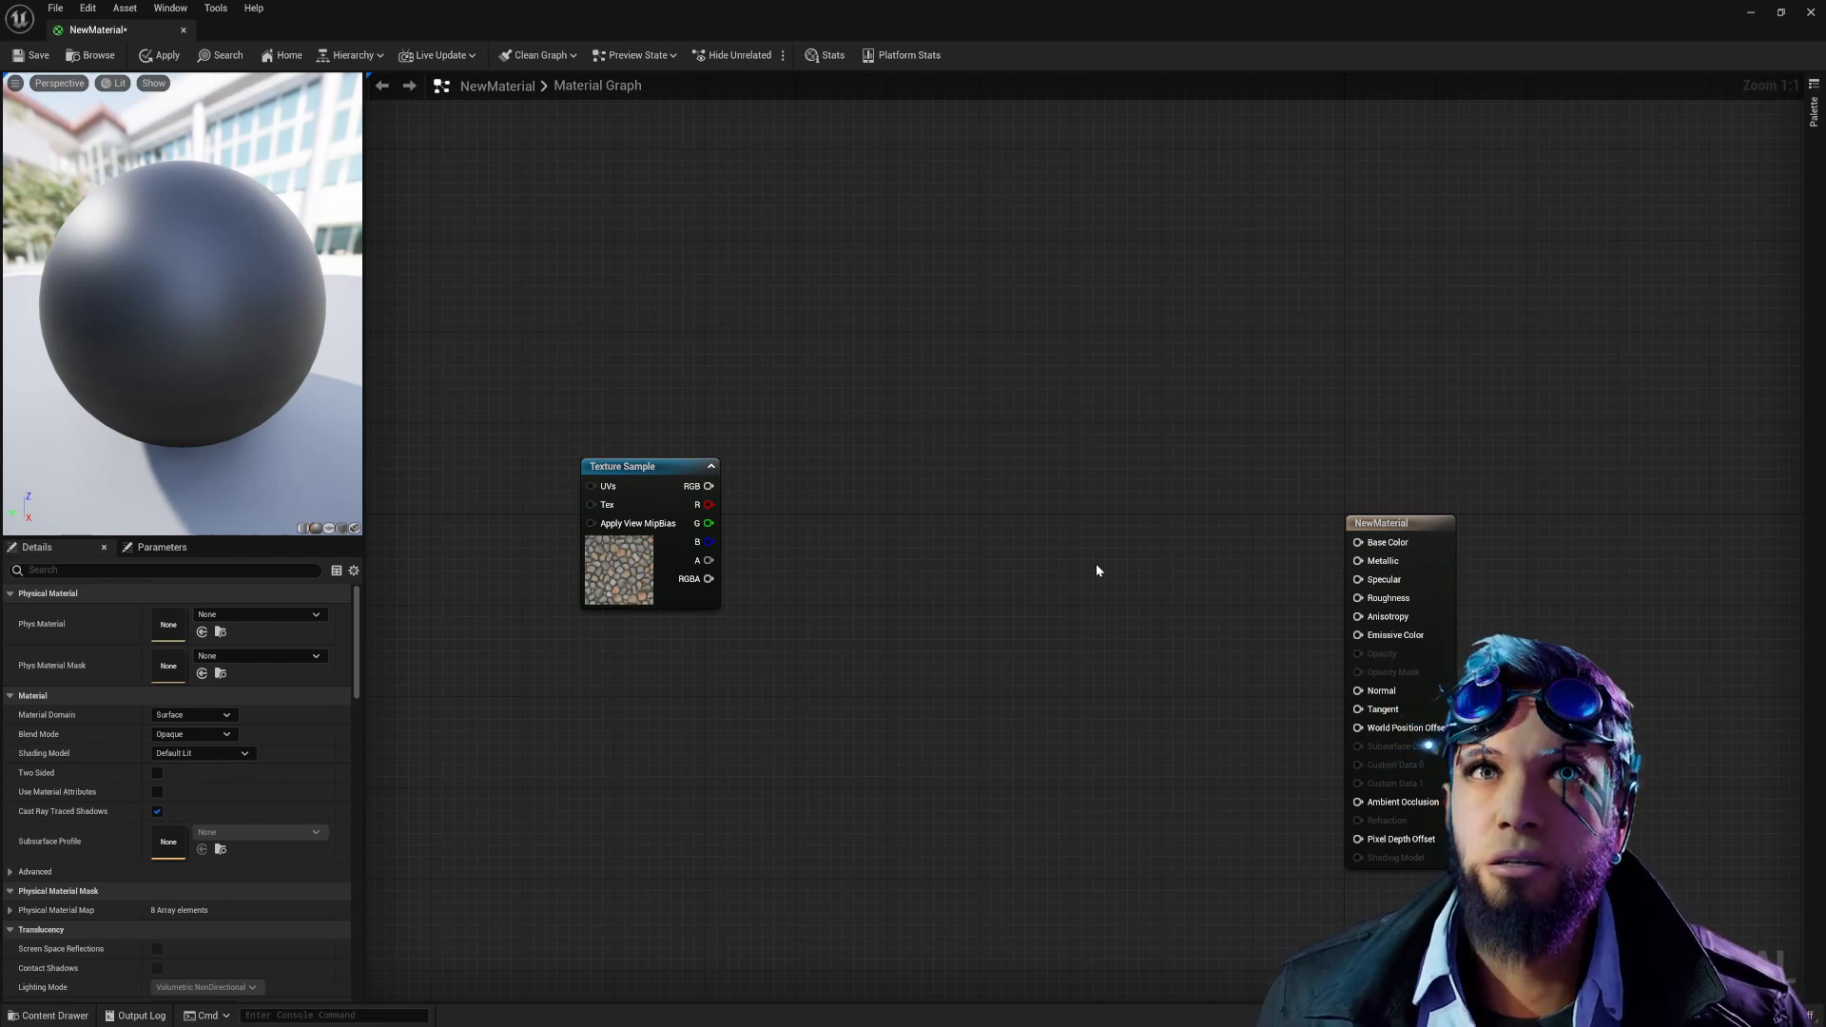
{"action": "key", "text": "alt+Tab"}
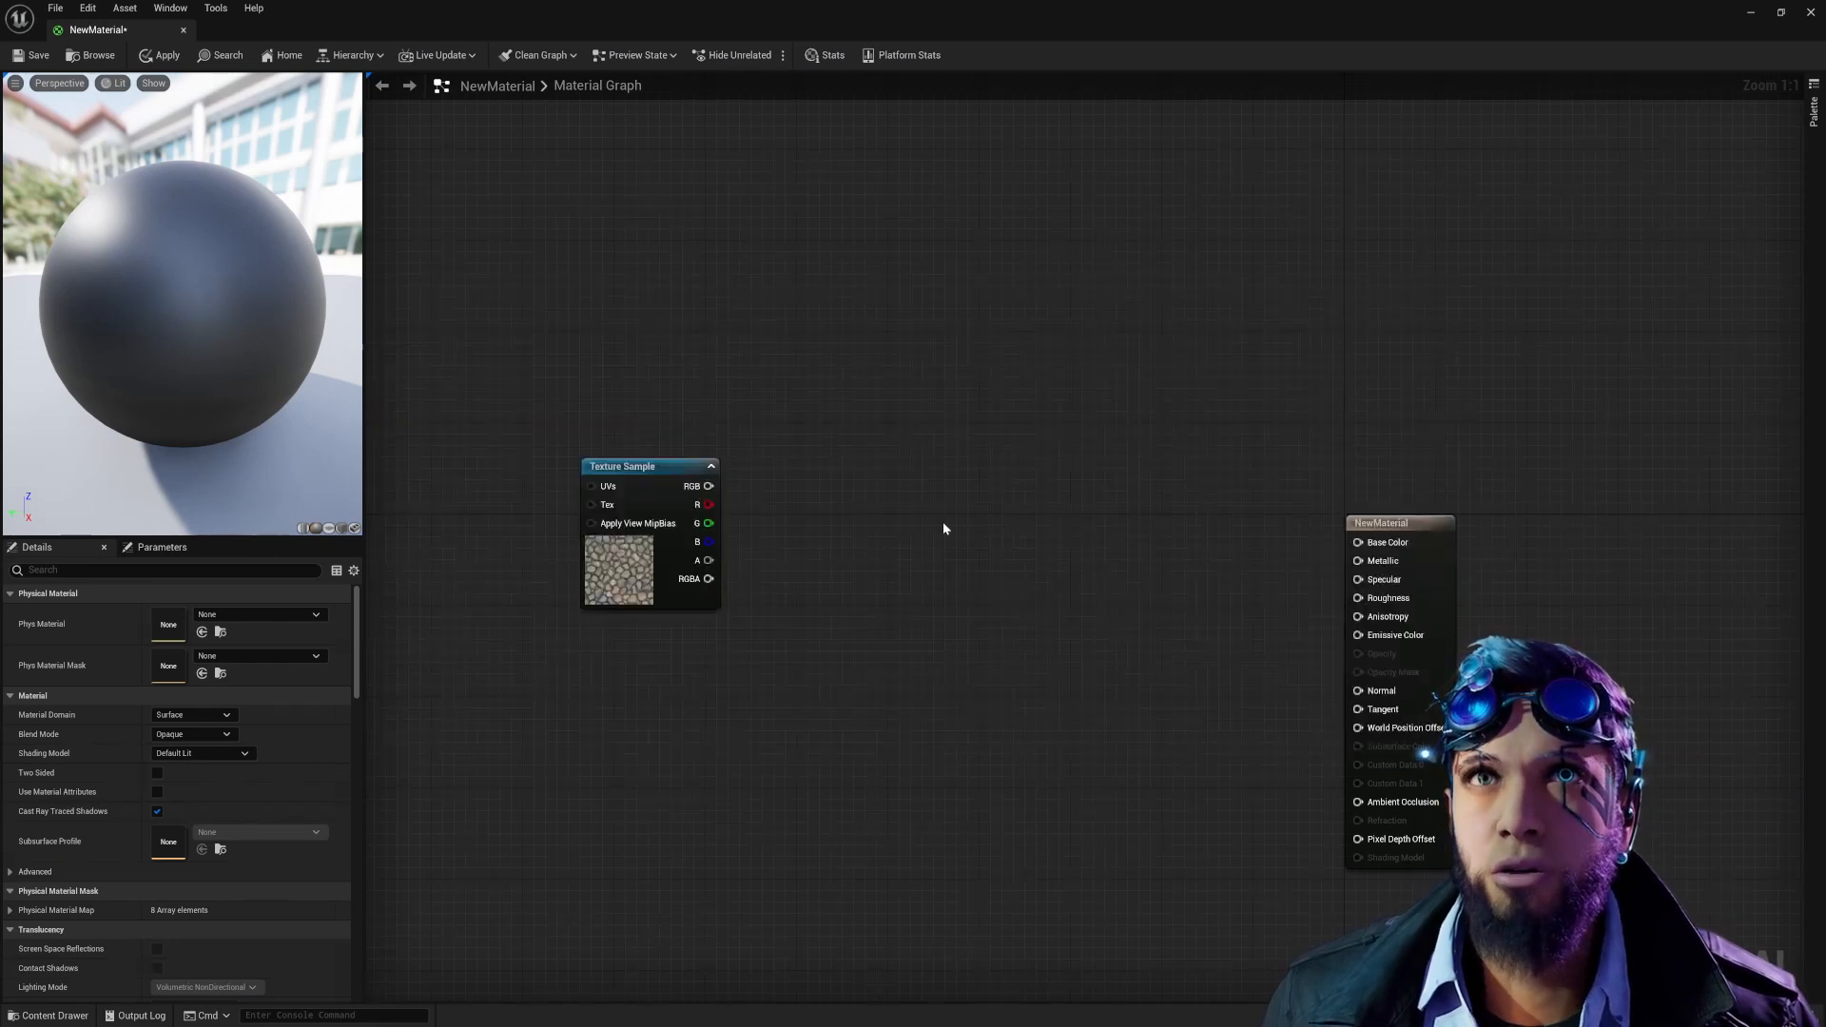
{"action": "key", "text": "alt+Tab"}
{"action": "left_click", "coordinate": [1751, 14]}
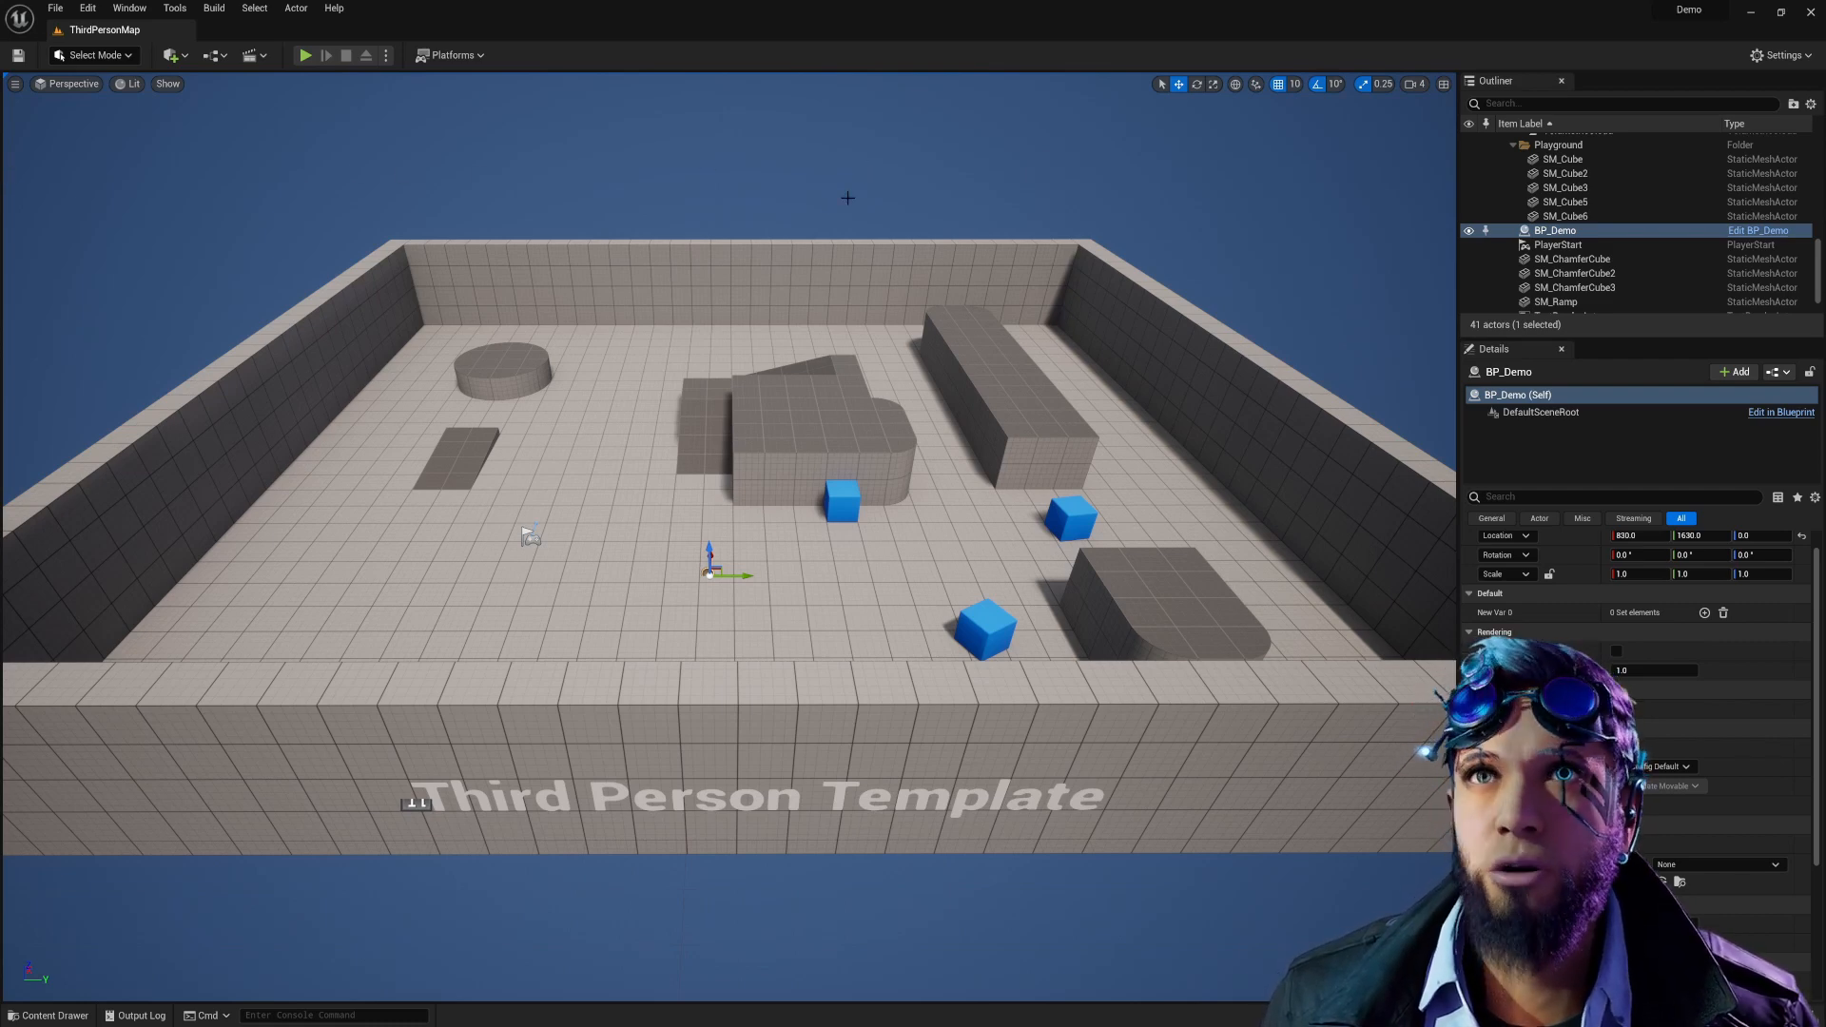
{"action": "key", "text": "alt+Tab"}
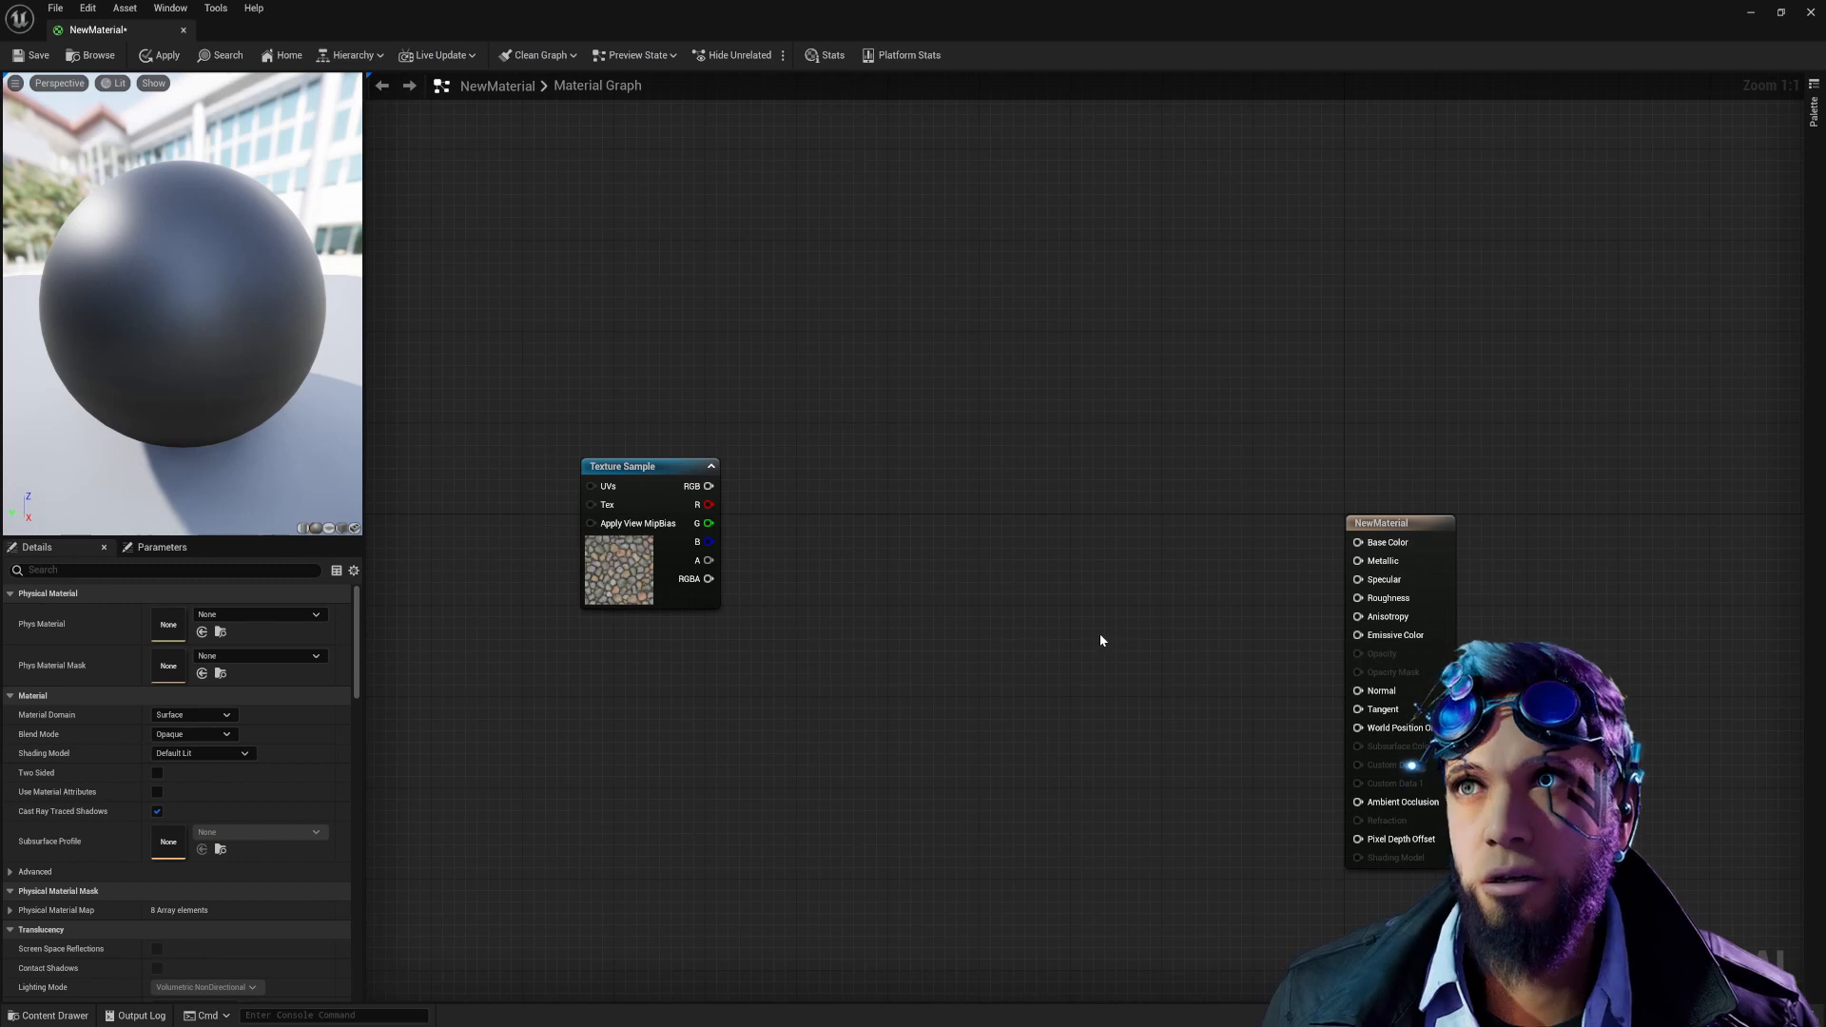
Add a Multiply node fed by the Texture Sample's RGB output through input A.
{"action": "right_click_drag", "start_coordinate": [799, 541], "coordinate": [749, 513]}
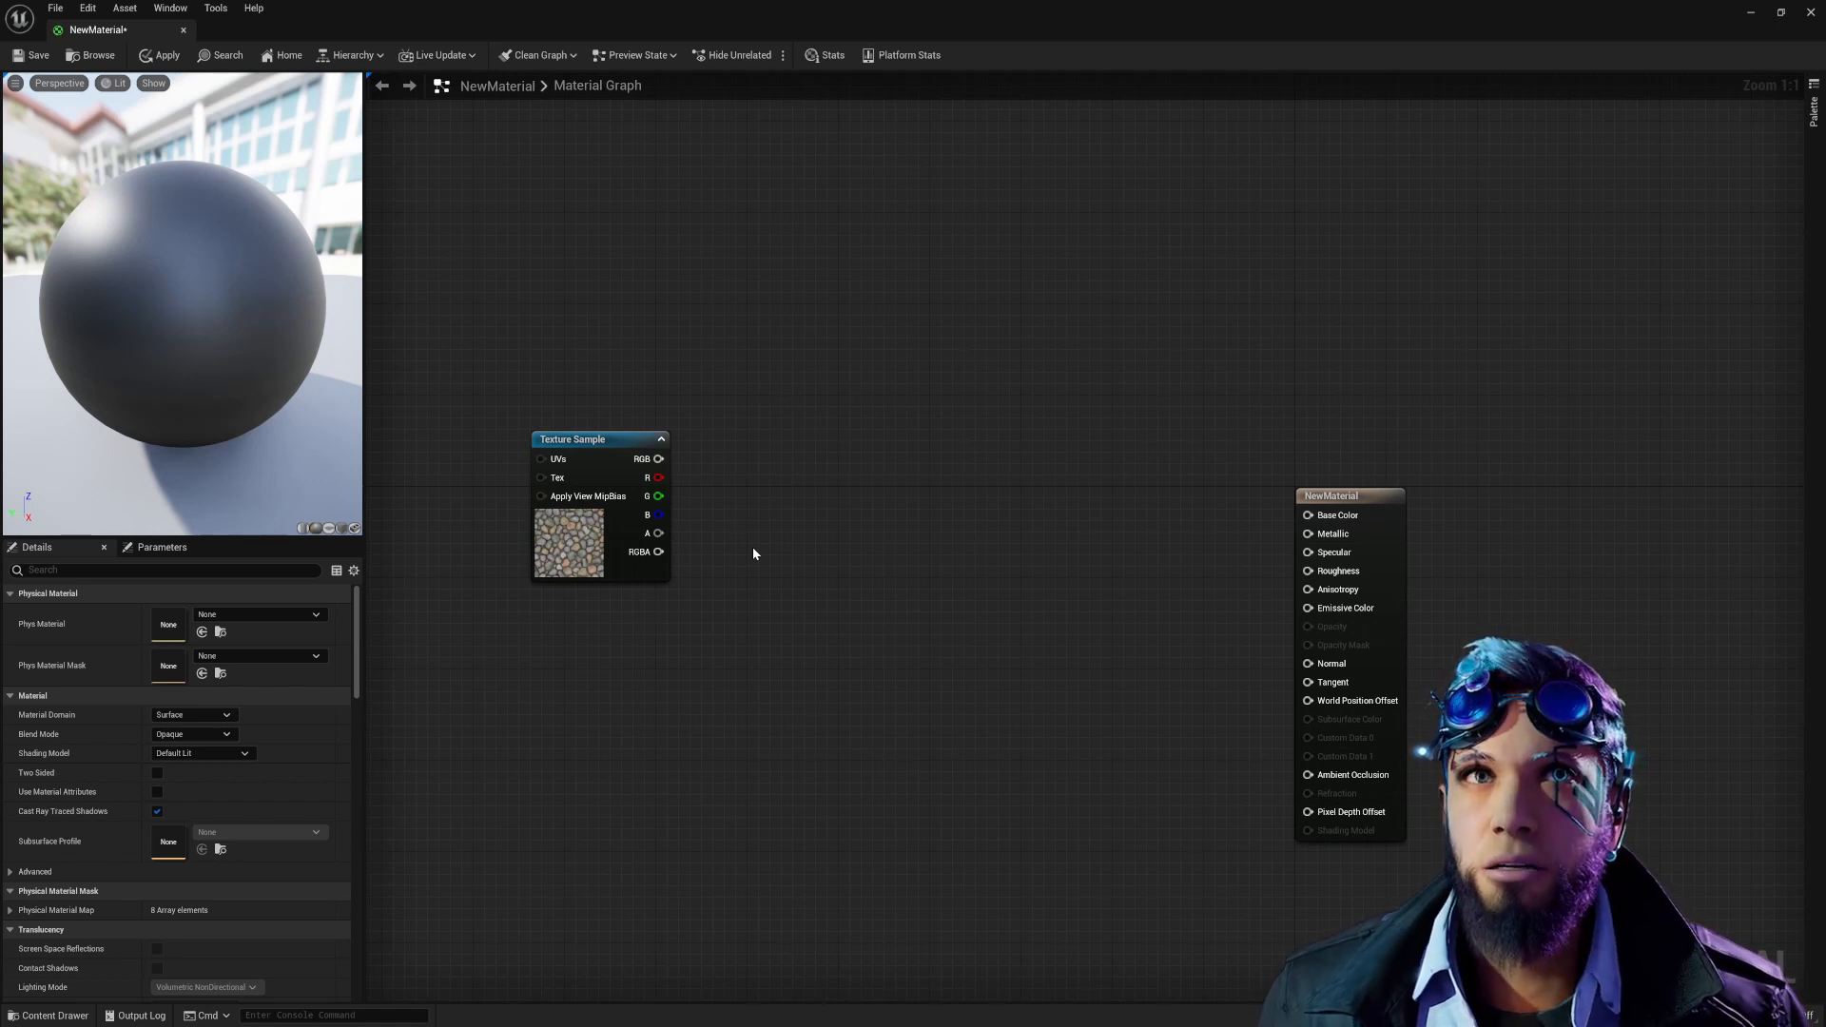
{"action": "right_click_drag", "start_coordinate": [749, 528], "coordinate": [824, 578]}
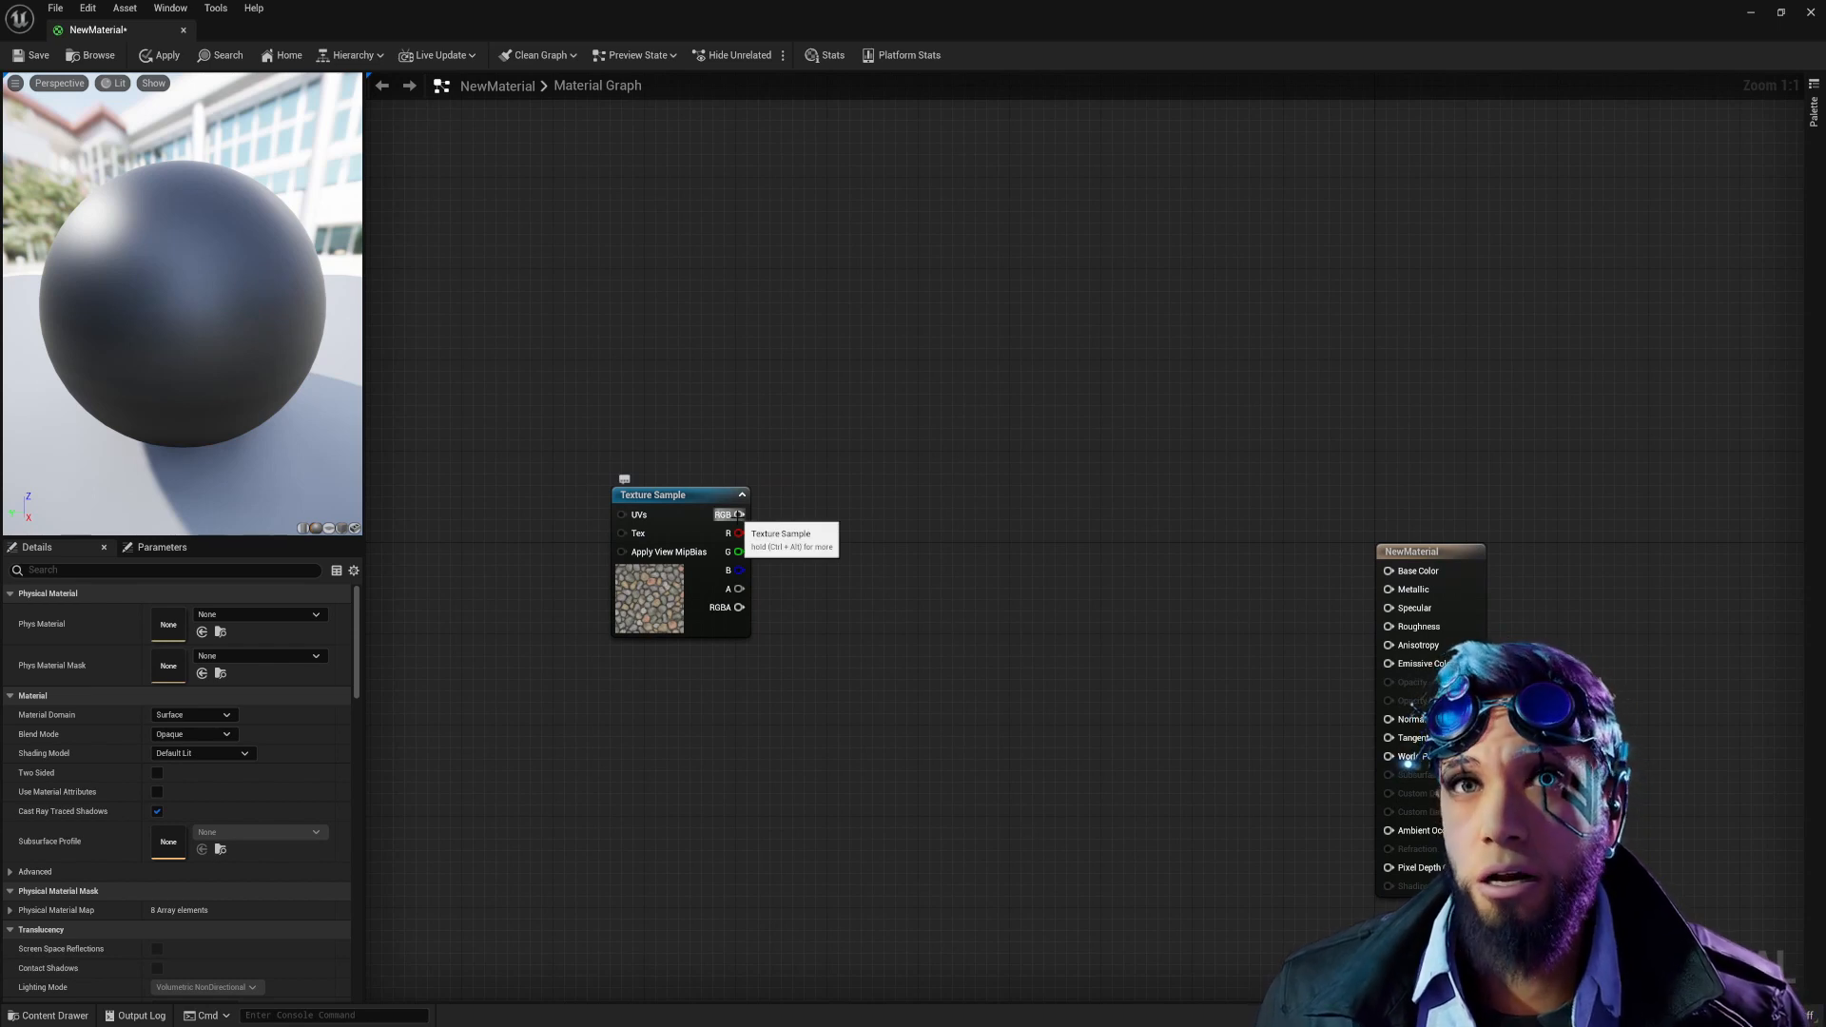
{"action": "left_click_drag", "start_coordinate": [739, 514], "coordinate": [989, 523]}
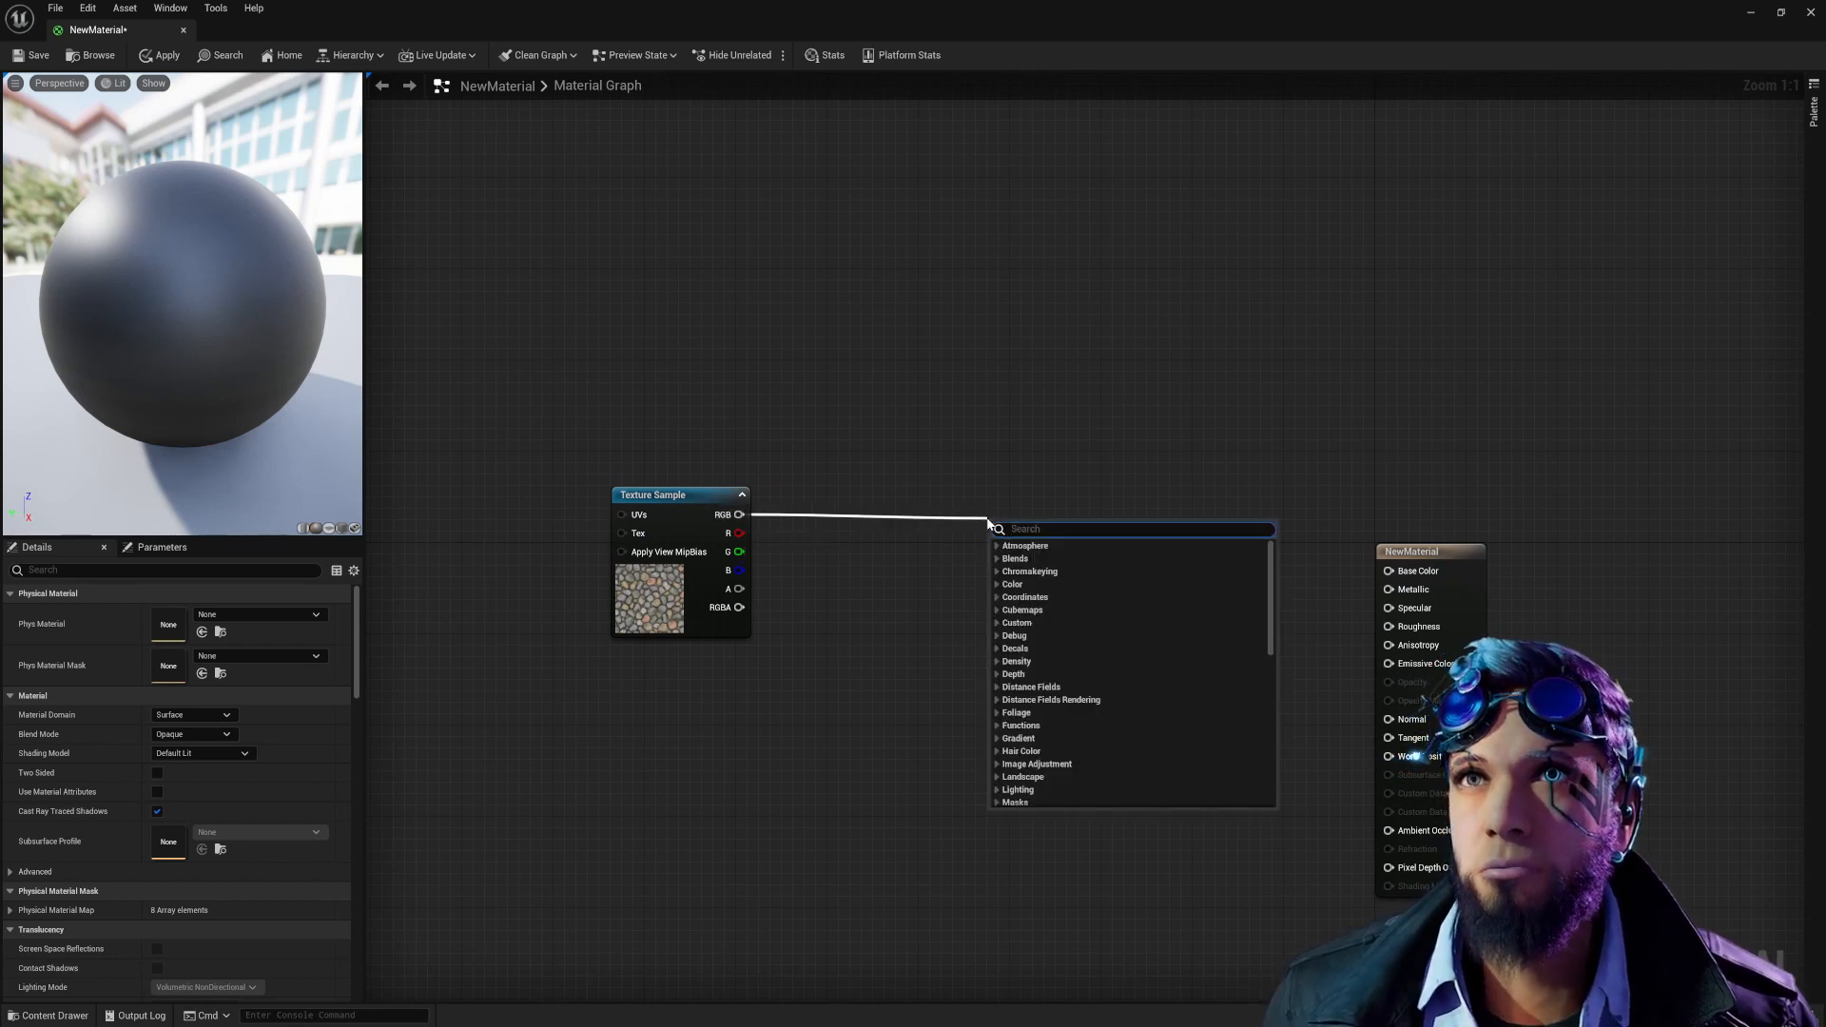
{"action": "type", "text": "mul"}
{"action": "key", "text": "Return"}
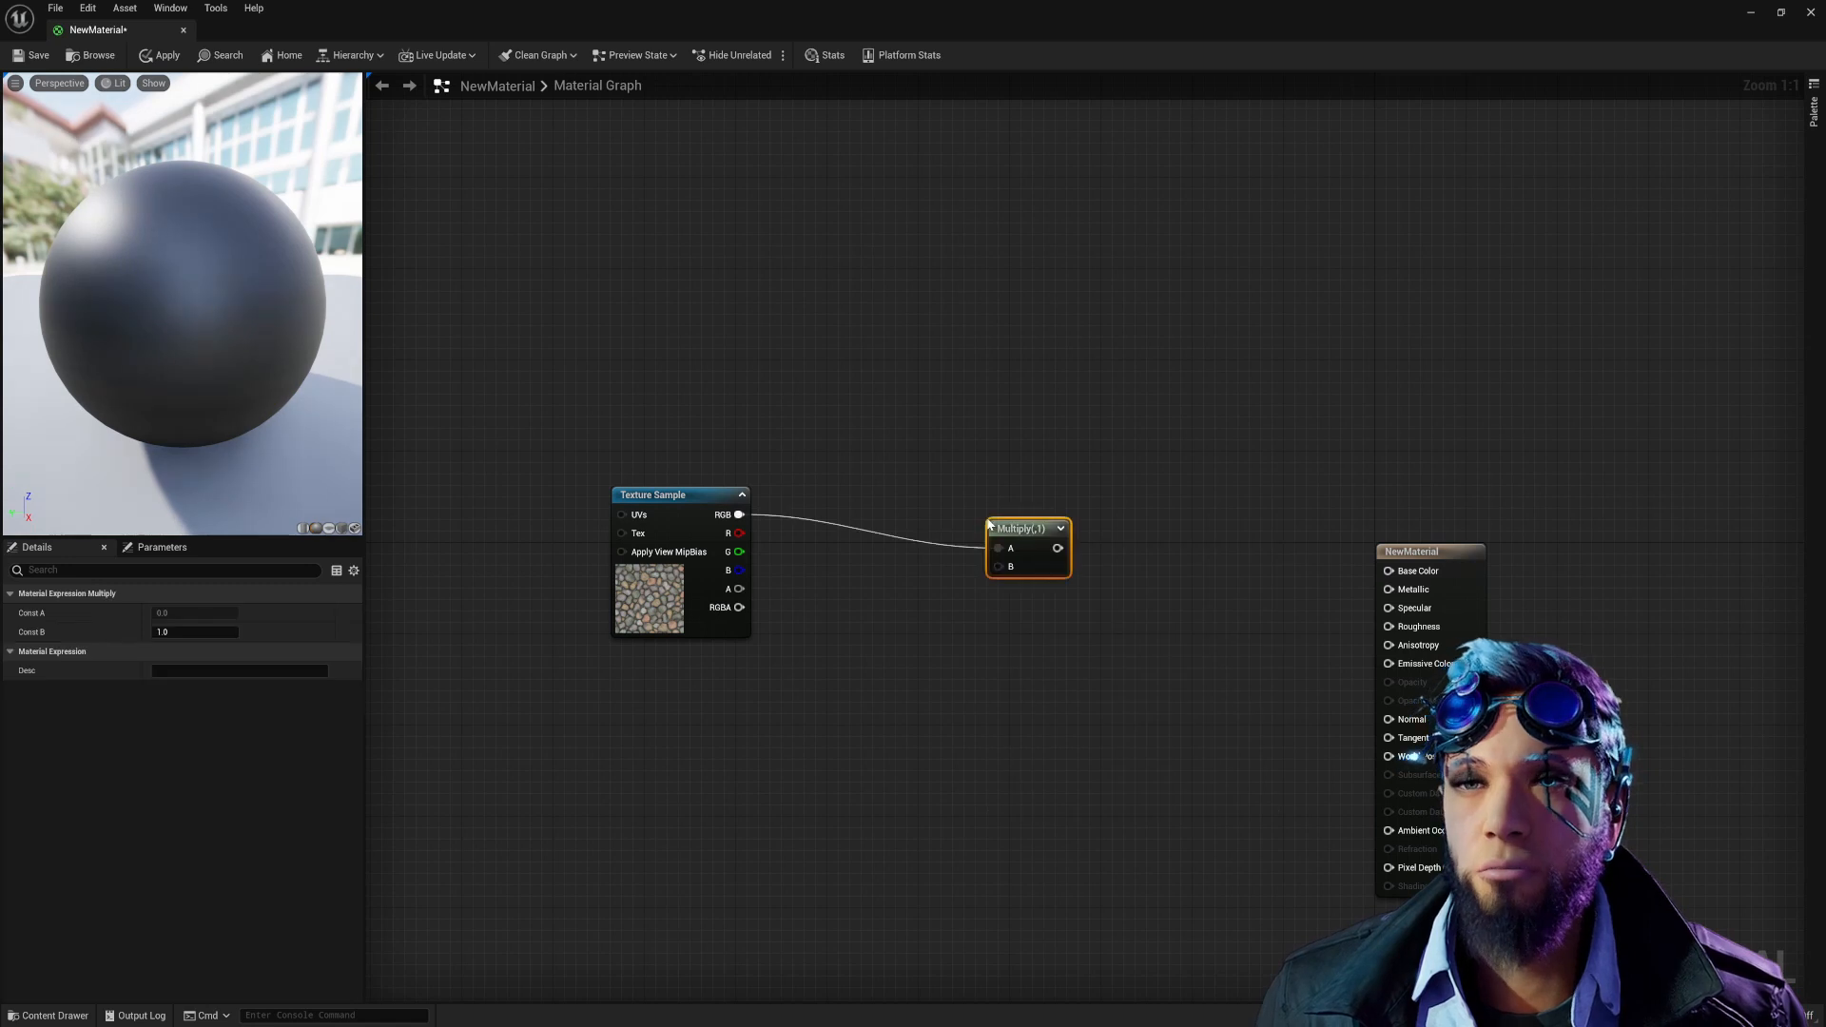
Add a three-component constant, connect it to Multiply's B input and set its color to pink, 0.88, 0.107, 0.565.
{"action": "left_click_drag", "start_coordinate": [997, 567], "coordinate": [872, 692]}
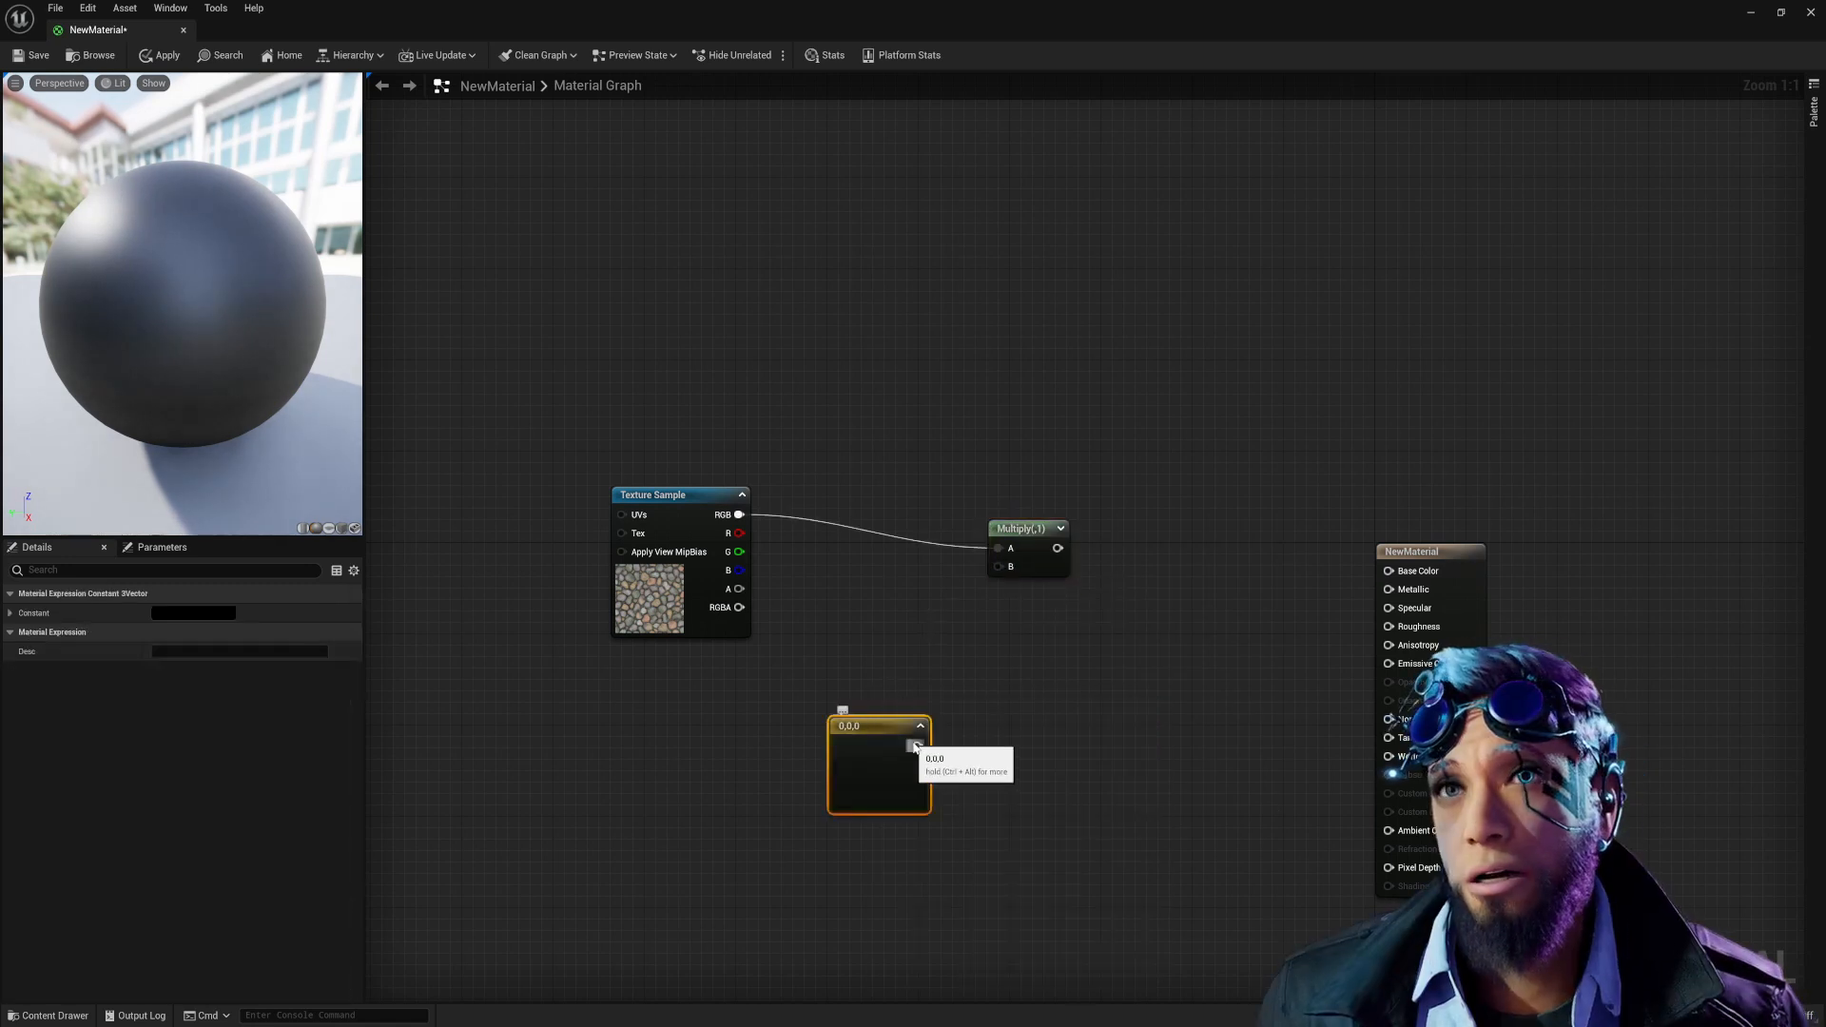
{"action": "left_click_drag", "start_coordinate": [922, 745], "coordinate": [997, 567]}
{"action": "double_click", "coordinate": [868, 764]}
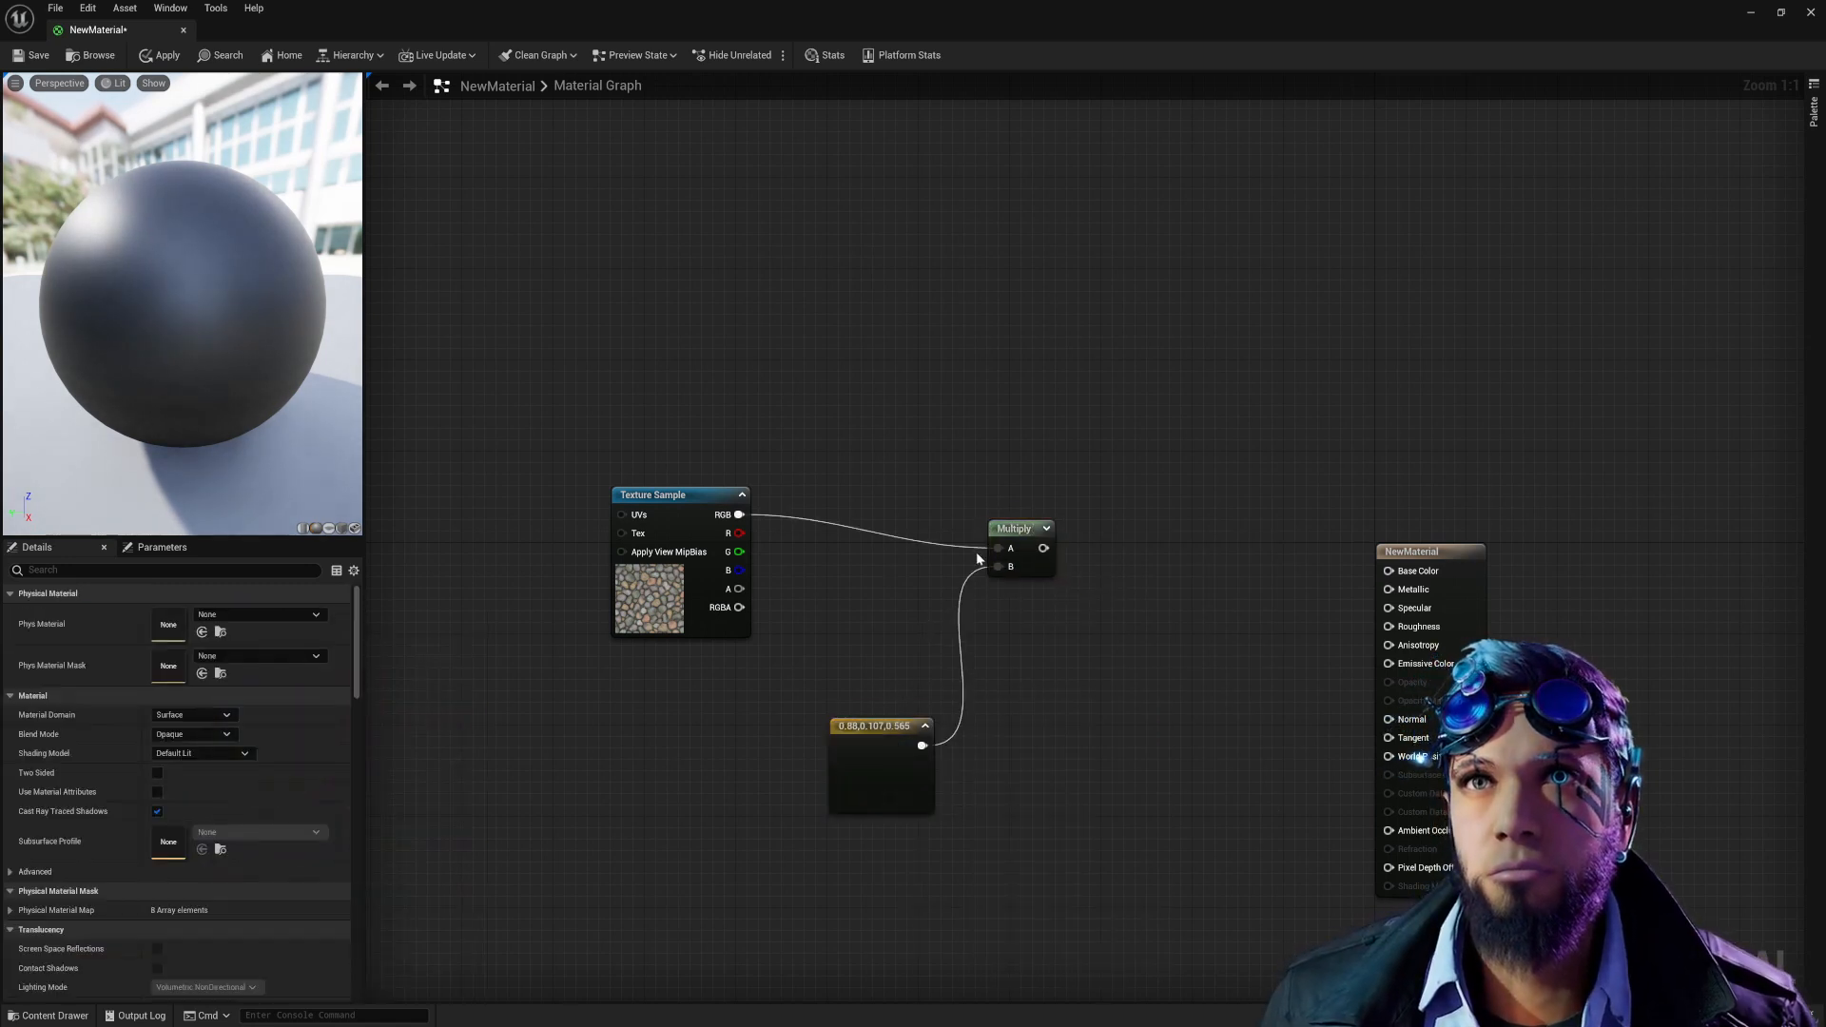
Preview the Multiply node's result and set the preview mesh to a plane.
{"action": "right_click", "coordinate": [1027, 529]}
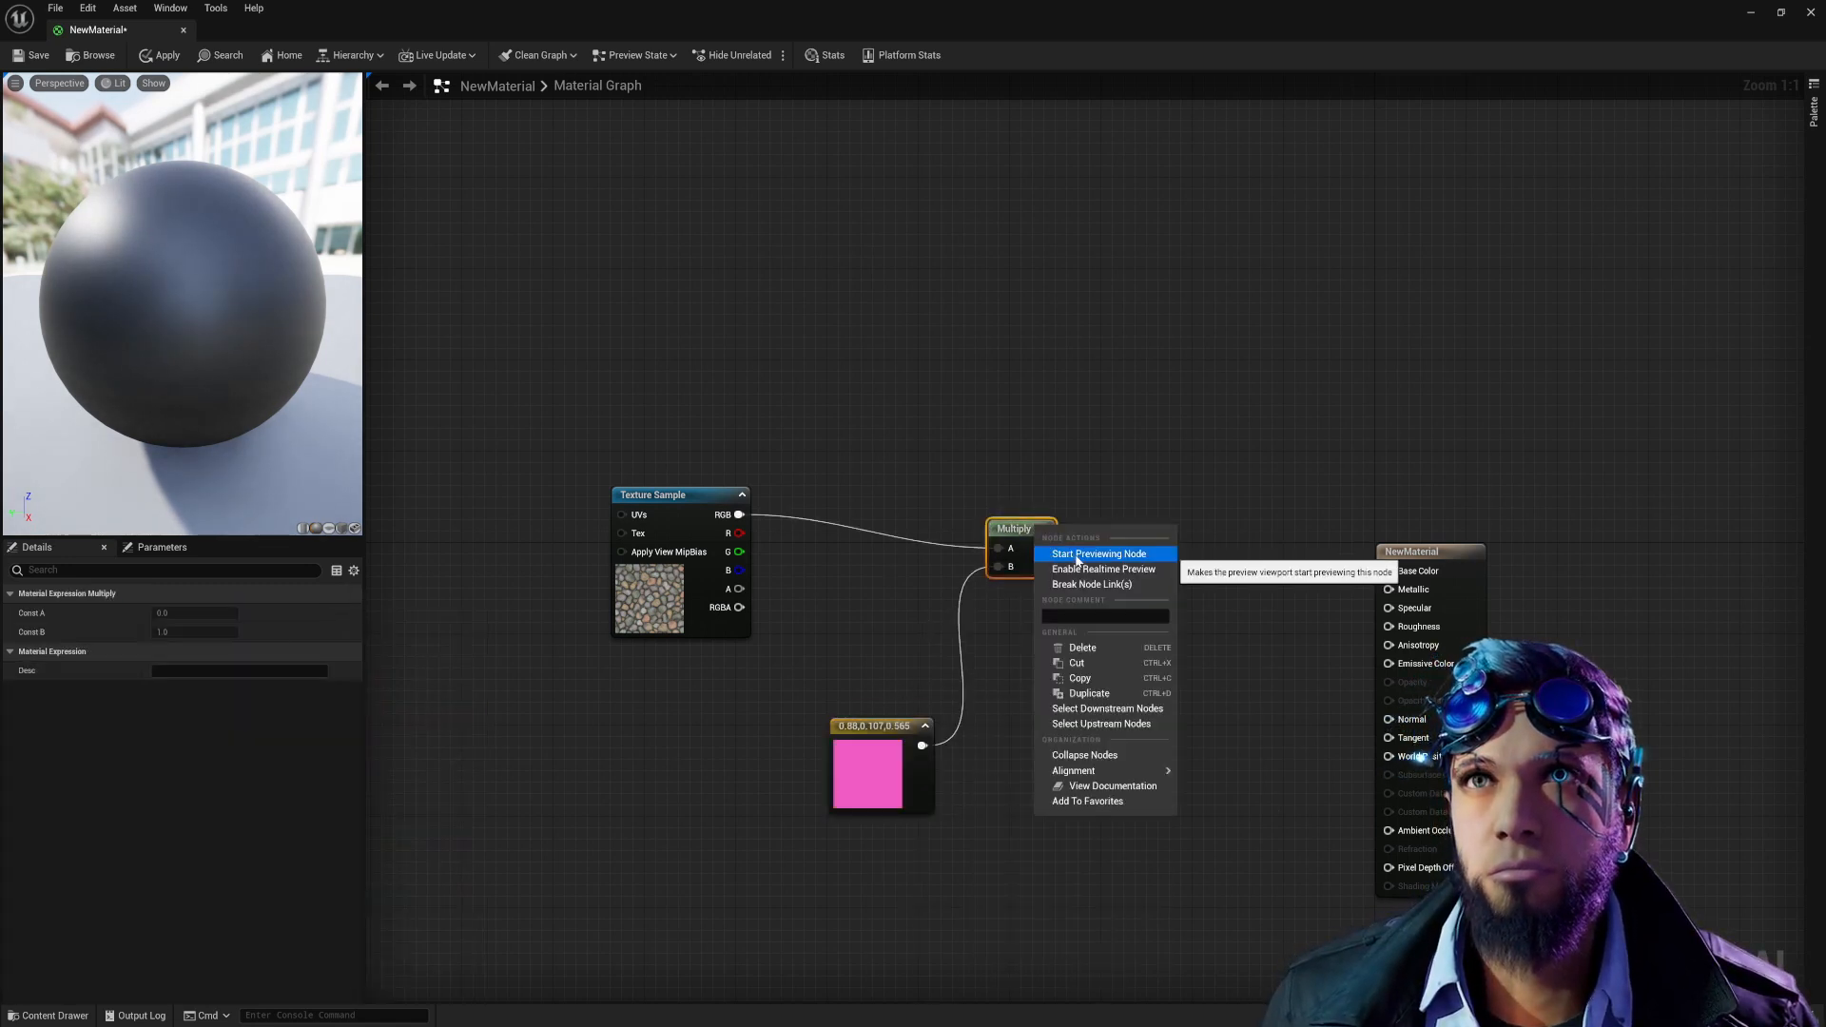
{"action": "left_click", "coordinate": [1065, 554]}
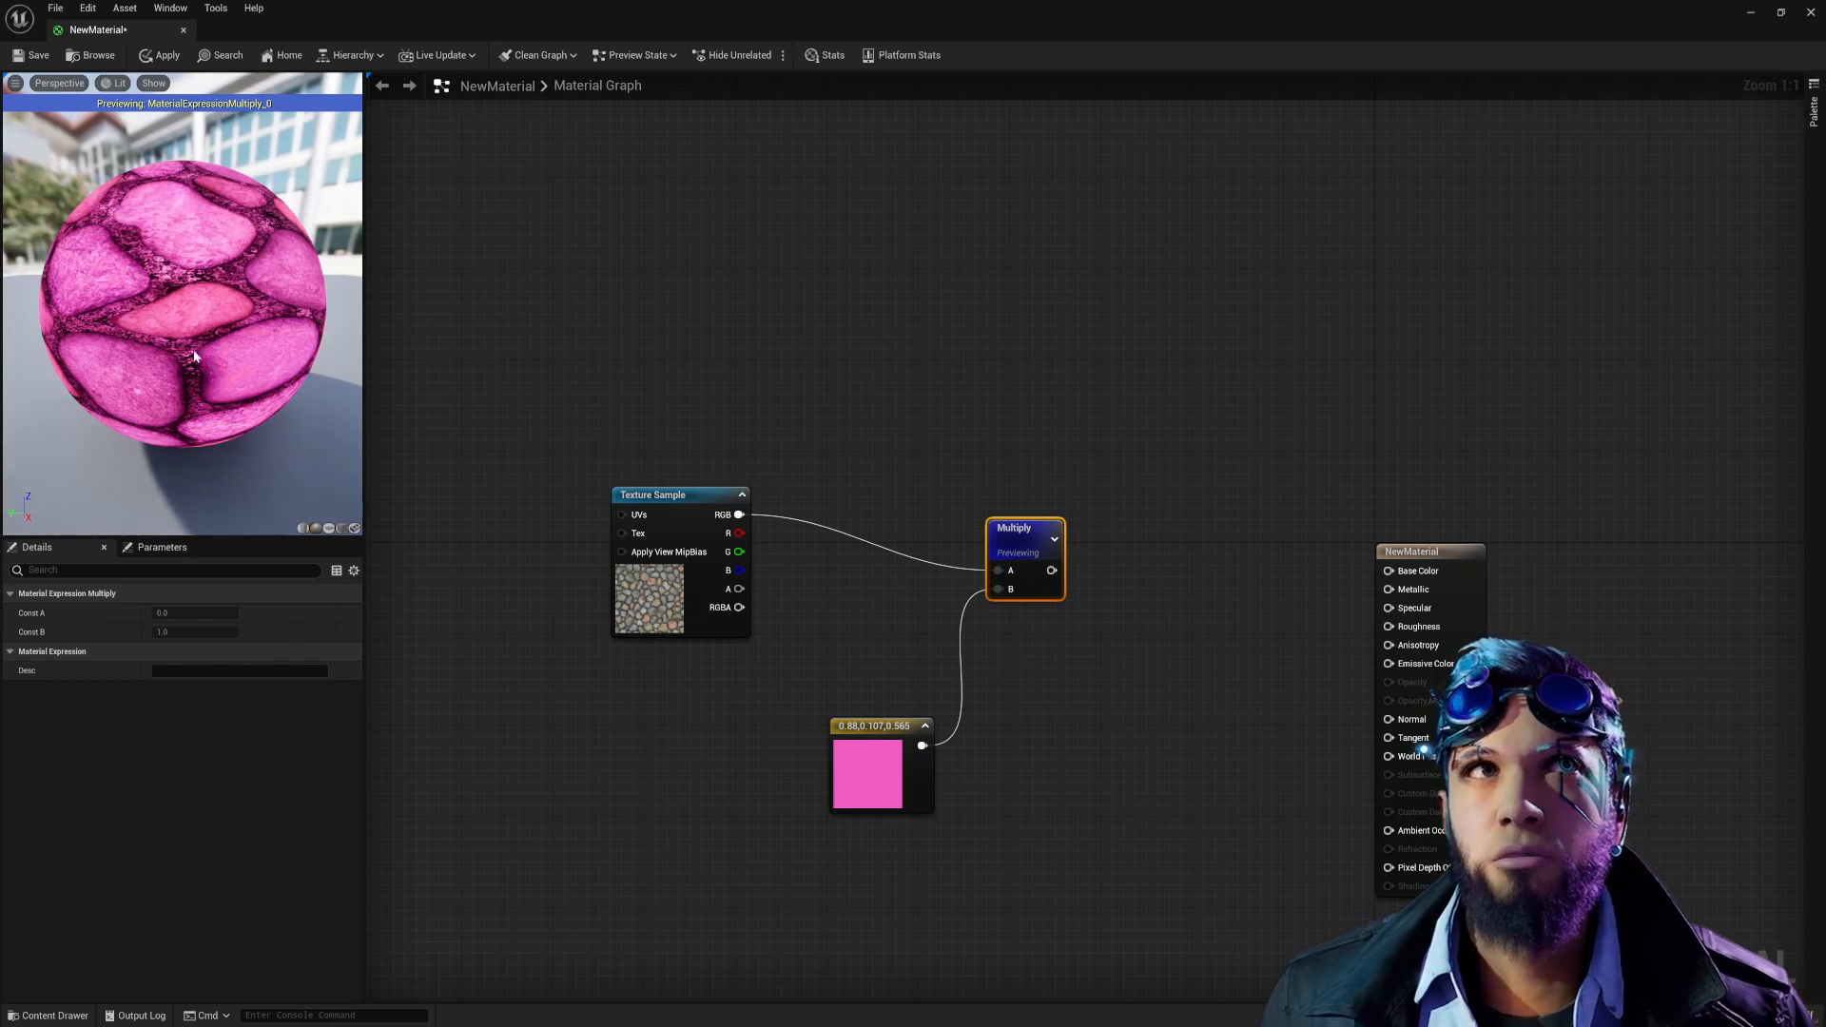
{"action": "left_click_drag", "start_coordinate": [194, 356], "coordinate": [273, 510]}
{"action": "left_click", "coordinate": [328, 529]}
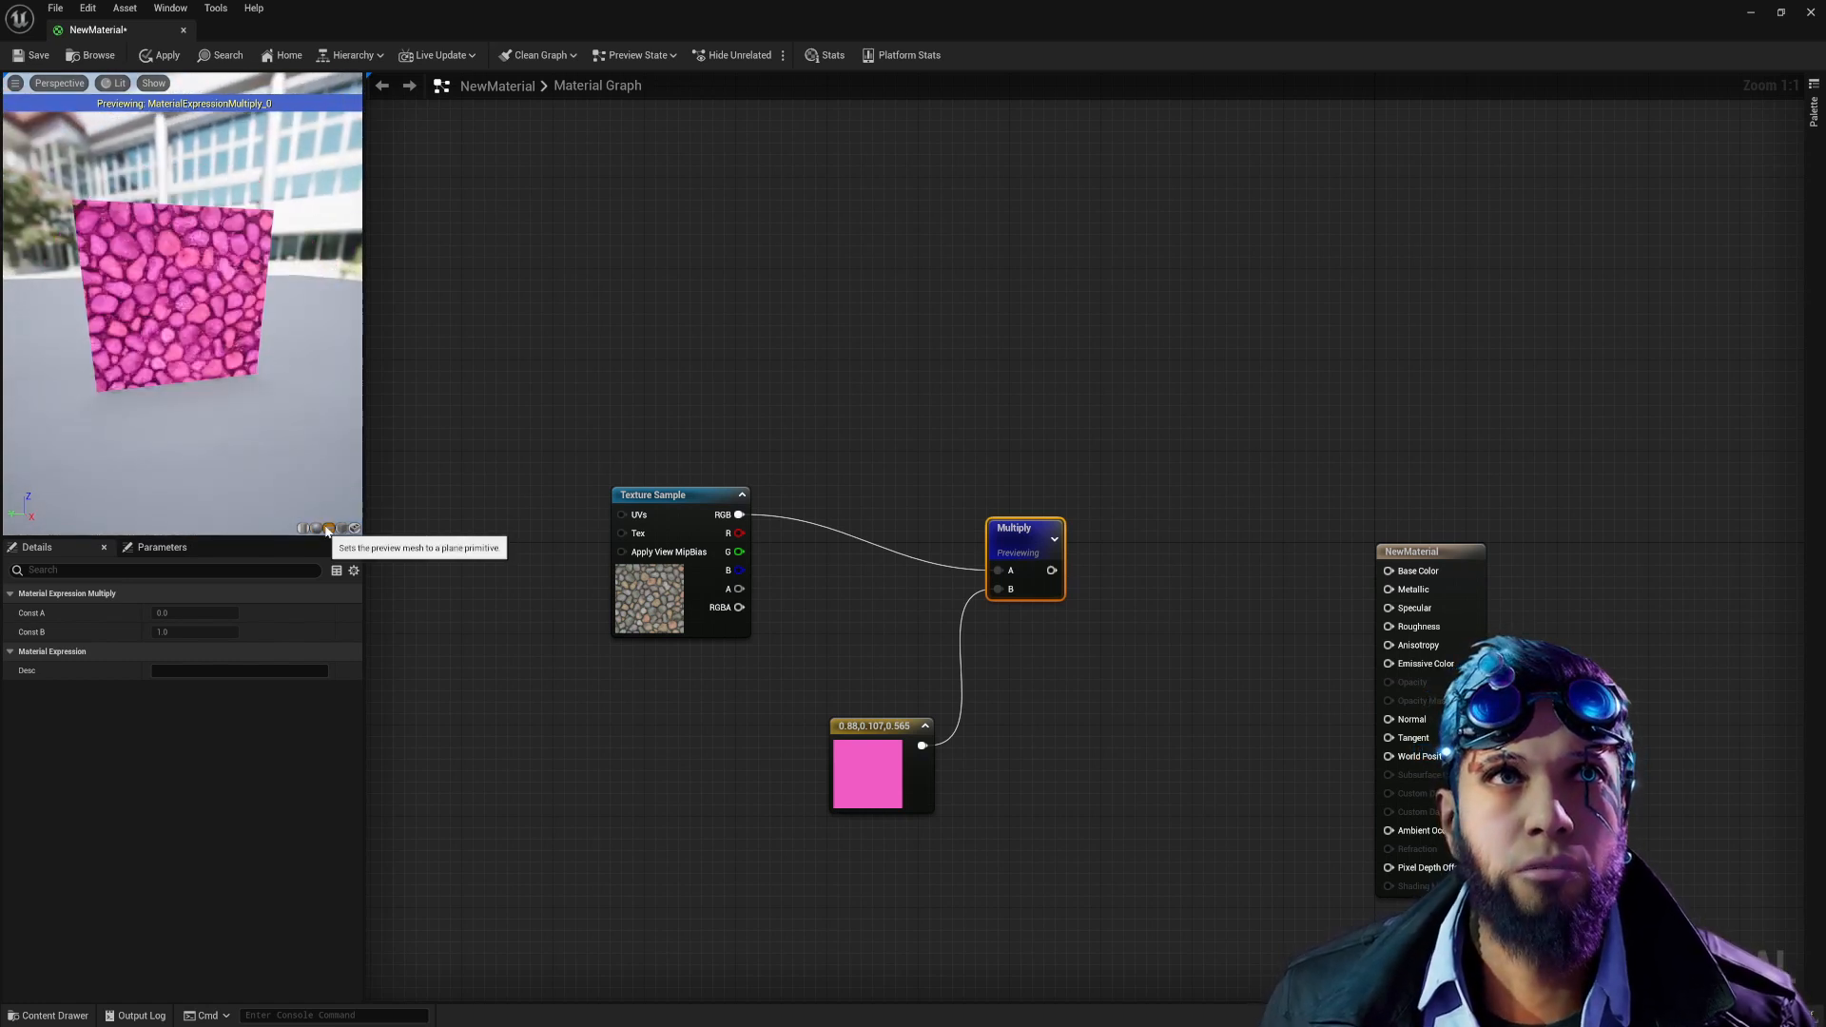
Examine the tinted cobblestone texture on the preview plane from several angles and distances.
{"action": "left_click_drag", "start_coordinate": [188, 386], "coordinate": [244, 378]}
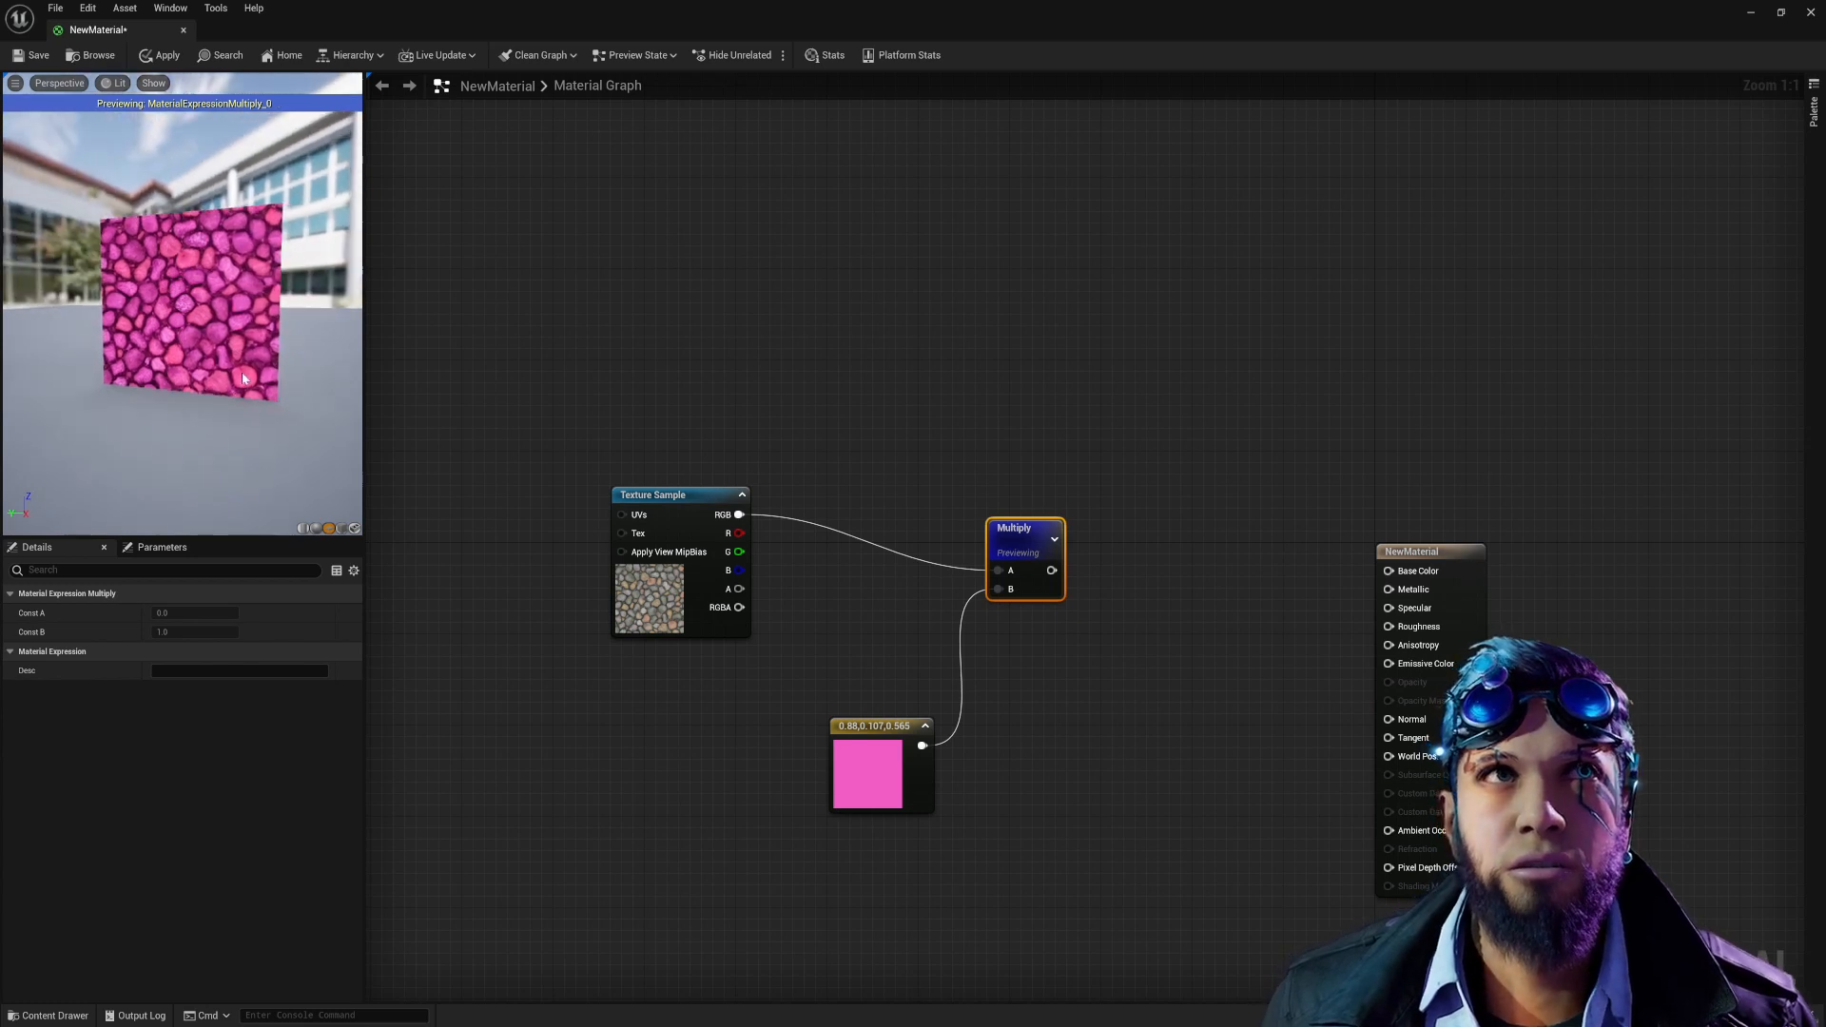
{"action": "middle_click_drag", "start_coordinate": [242, 379], "coordinate": [224, 298]}
{"action": "scroll", "coordinate": [234, 369], "scroll_direction": "down", "scroll_amount": 5}
{"action": "scroll", "coordinate": [203, 272], "scroll_direction": "up", "scroll_amount": 10}
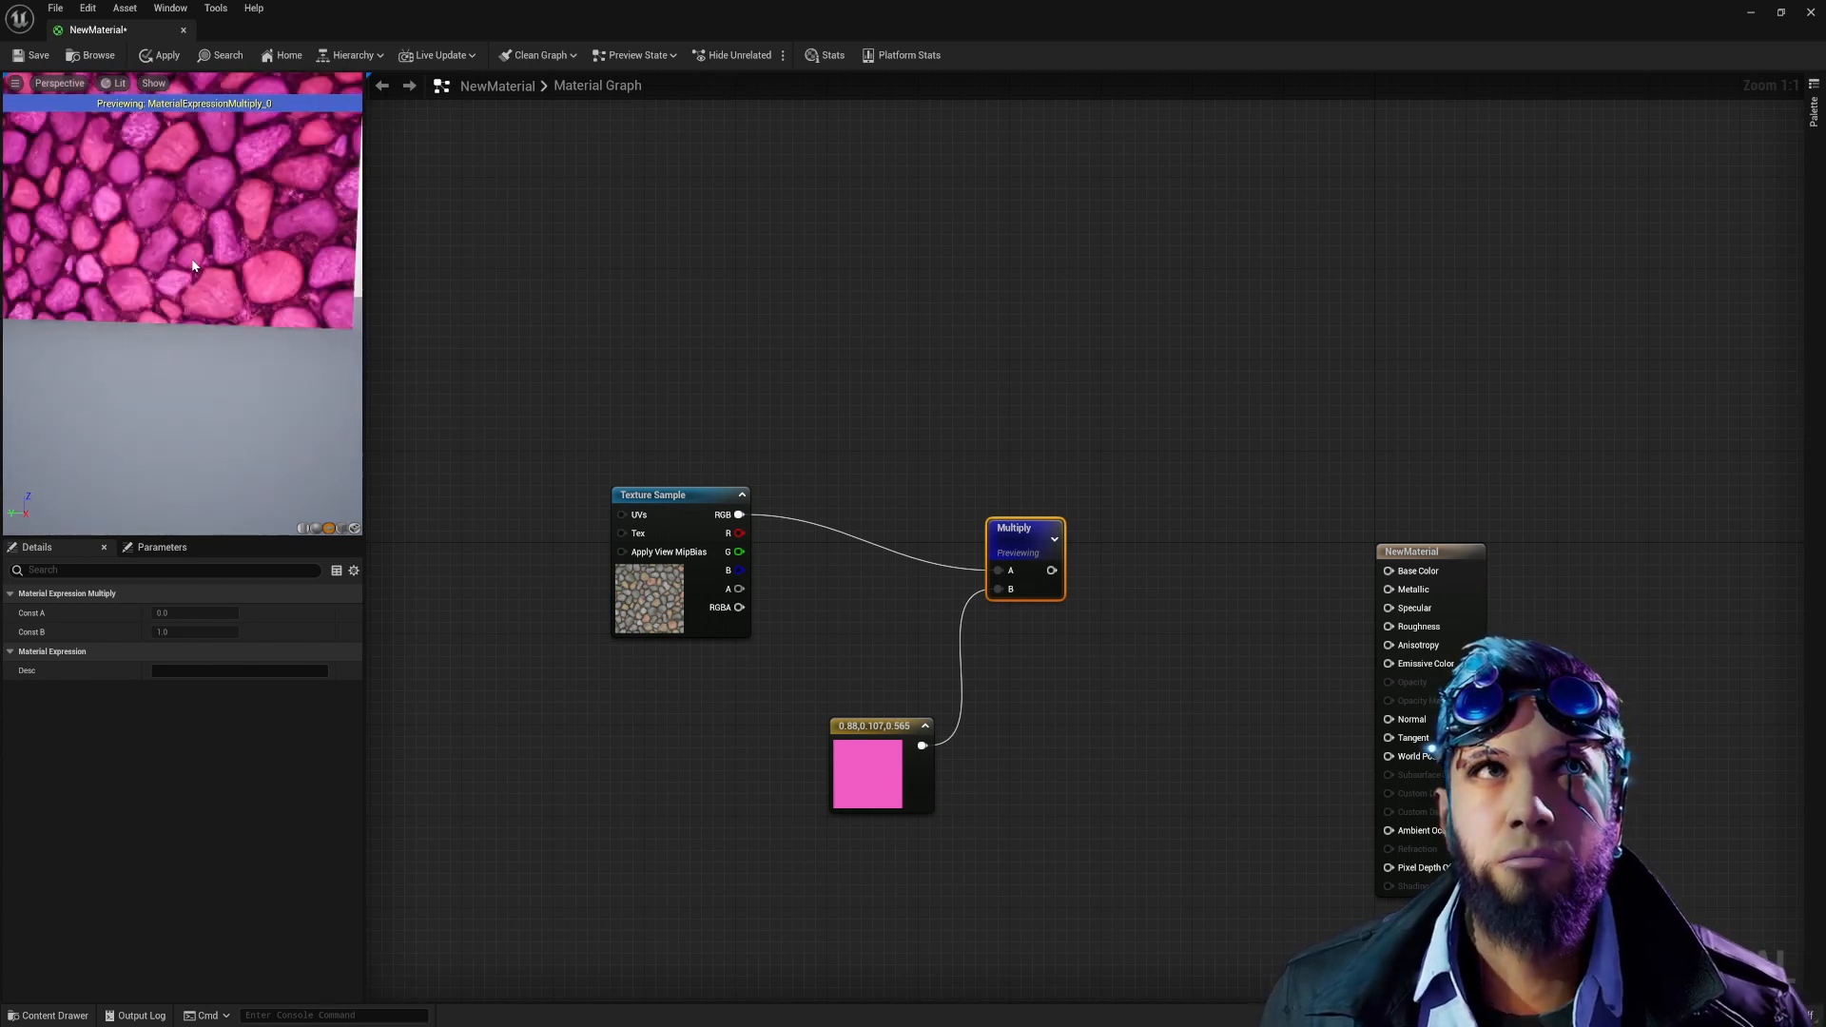
{"action": "scroll", "coordinate": [191, 266], "scroll_direction": "down", "scroll_amount": 5}
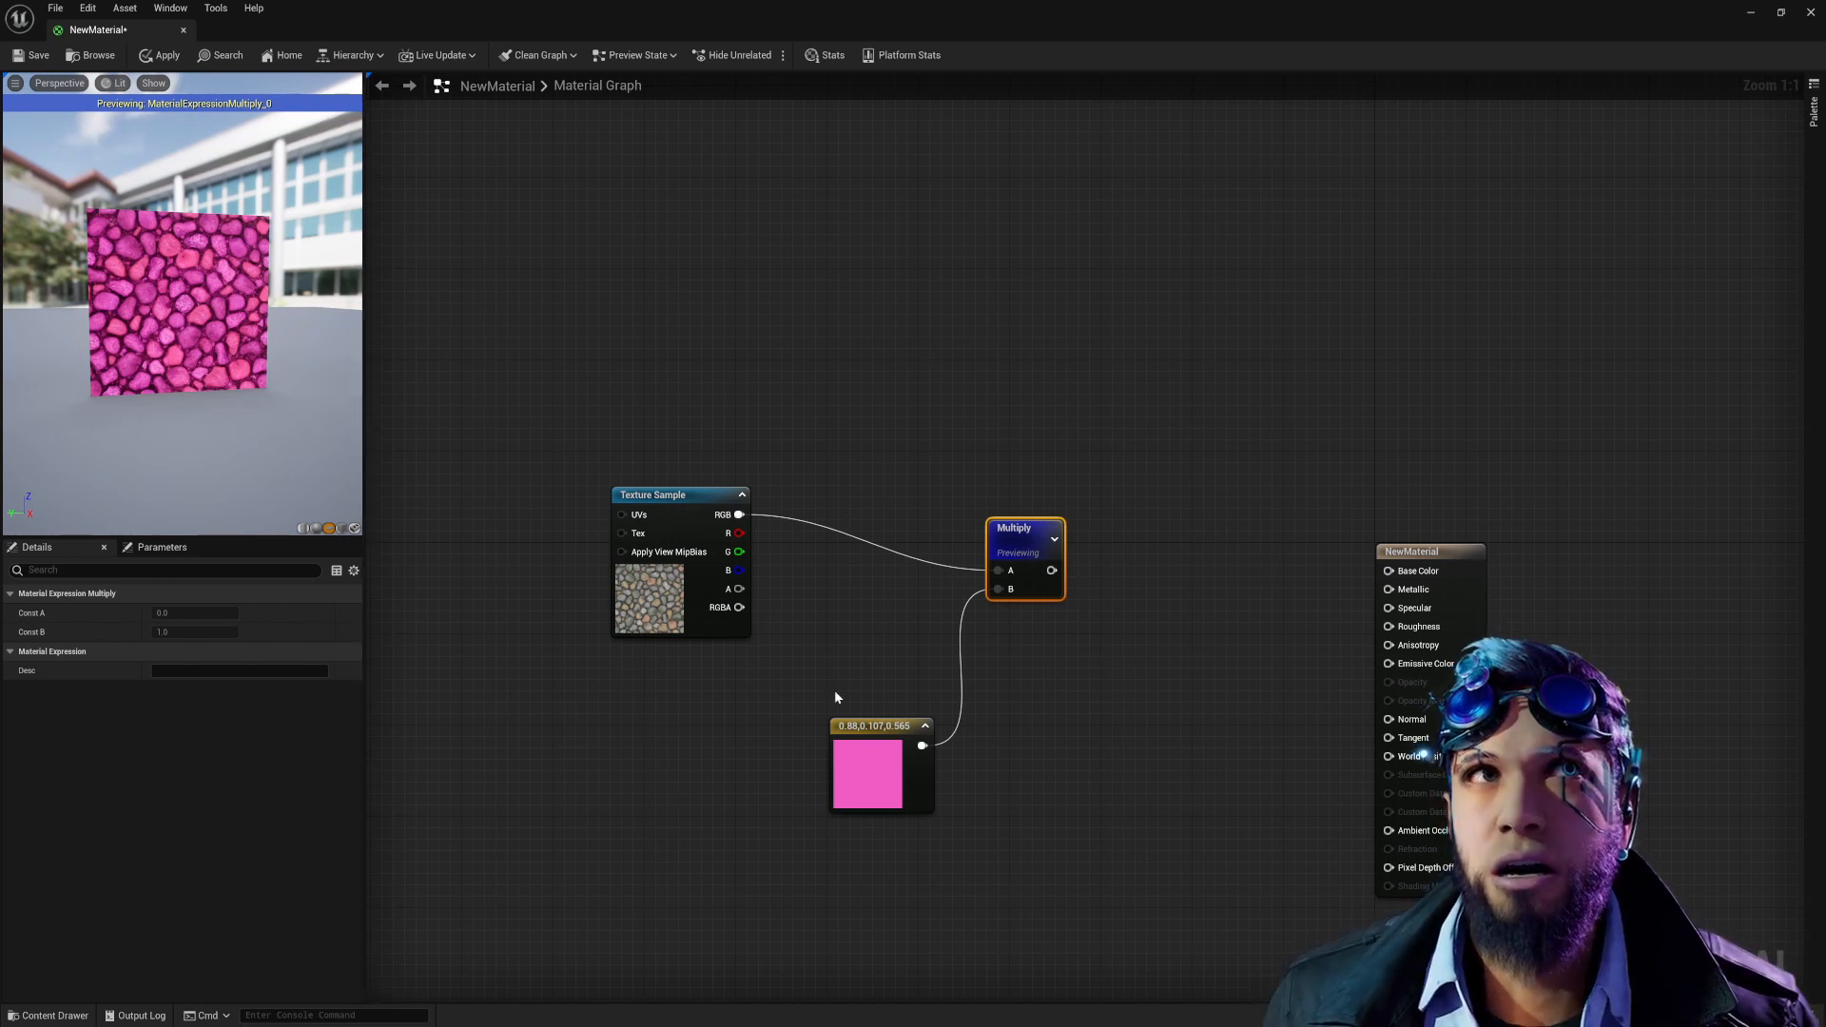
{"action": "scroll", "coordinate": [770, 661], "scroll_direction": "down", "scroll_amount": 1}
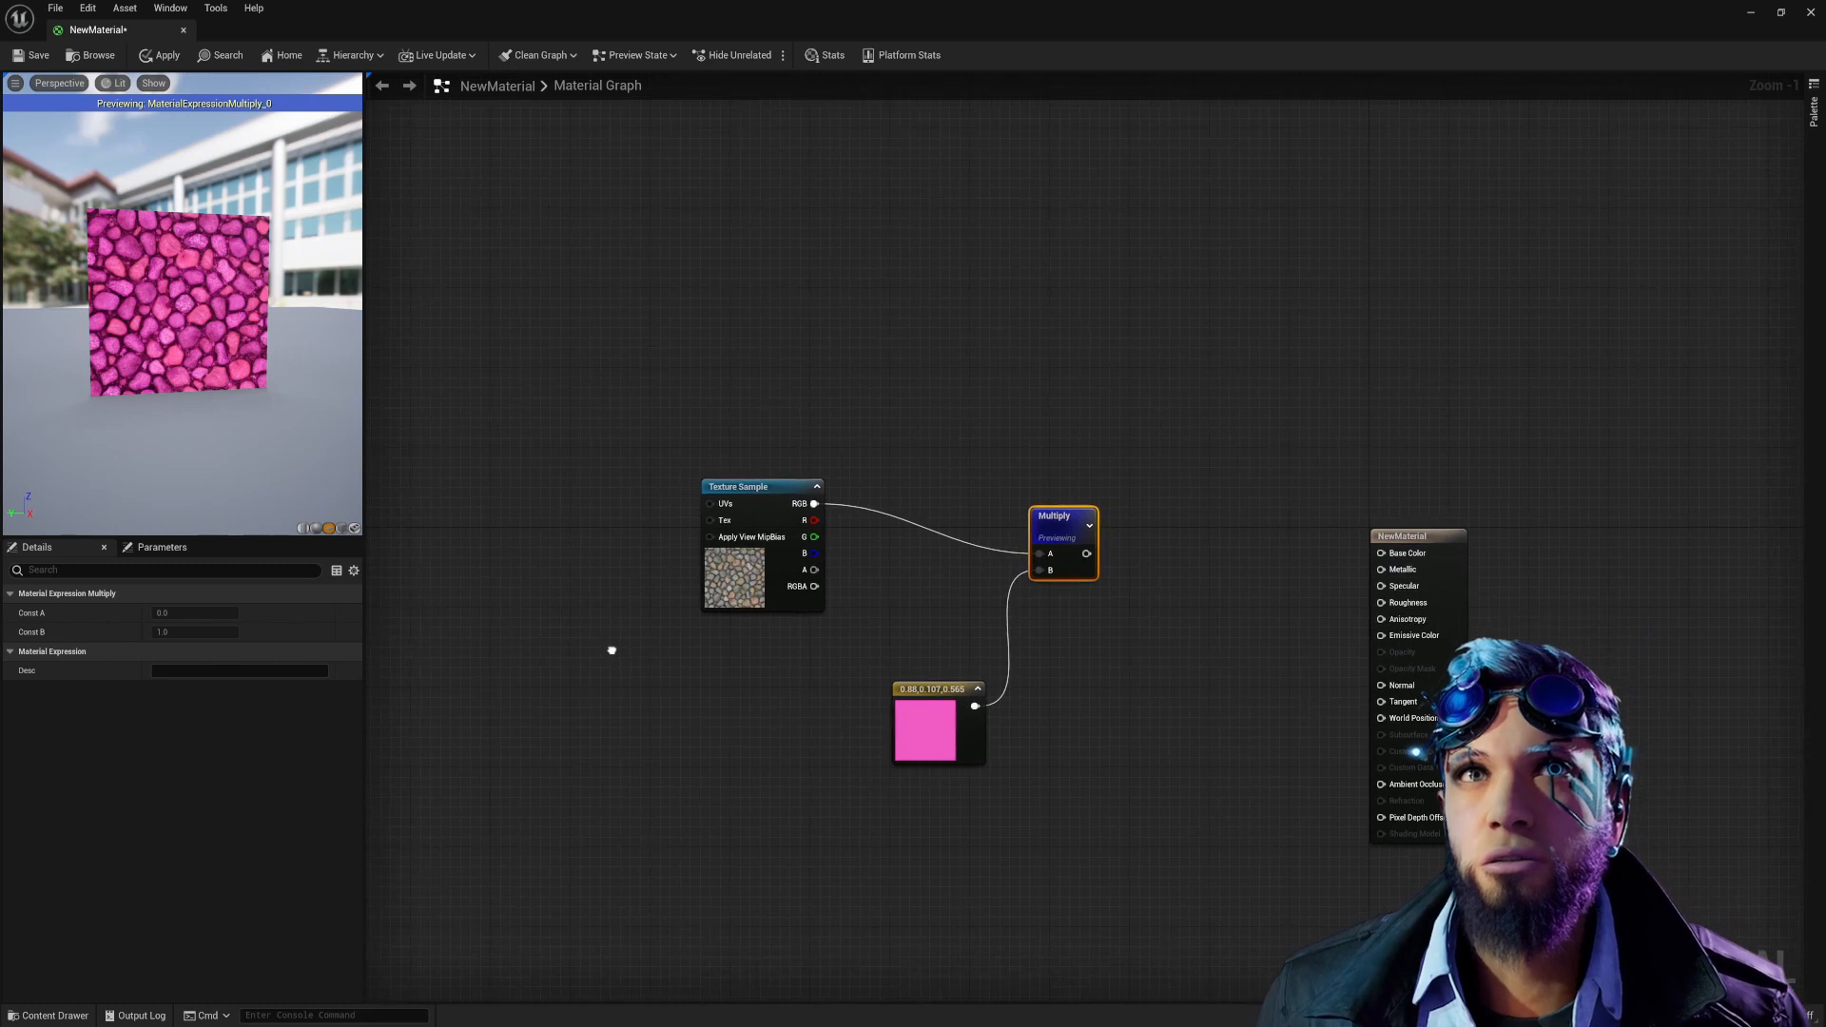
{"action": "scroll", "coordinate": [816, 684], "scroll_direction": "down", "scroll_amount": 1}
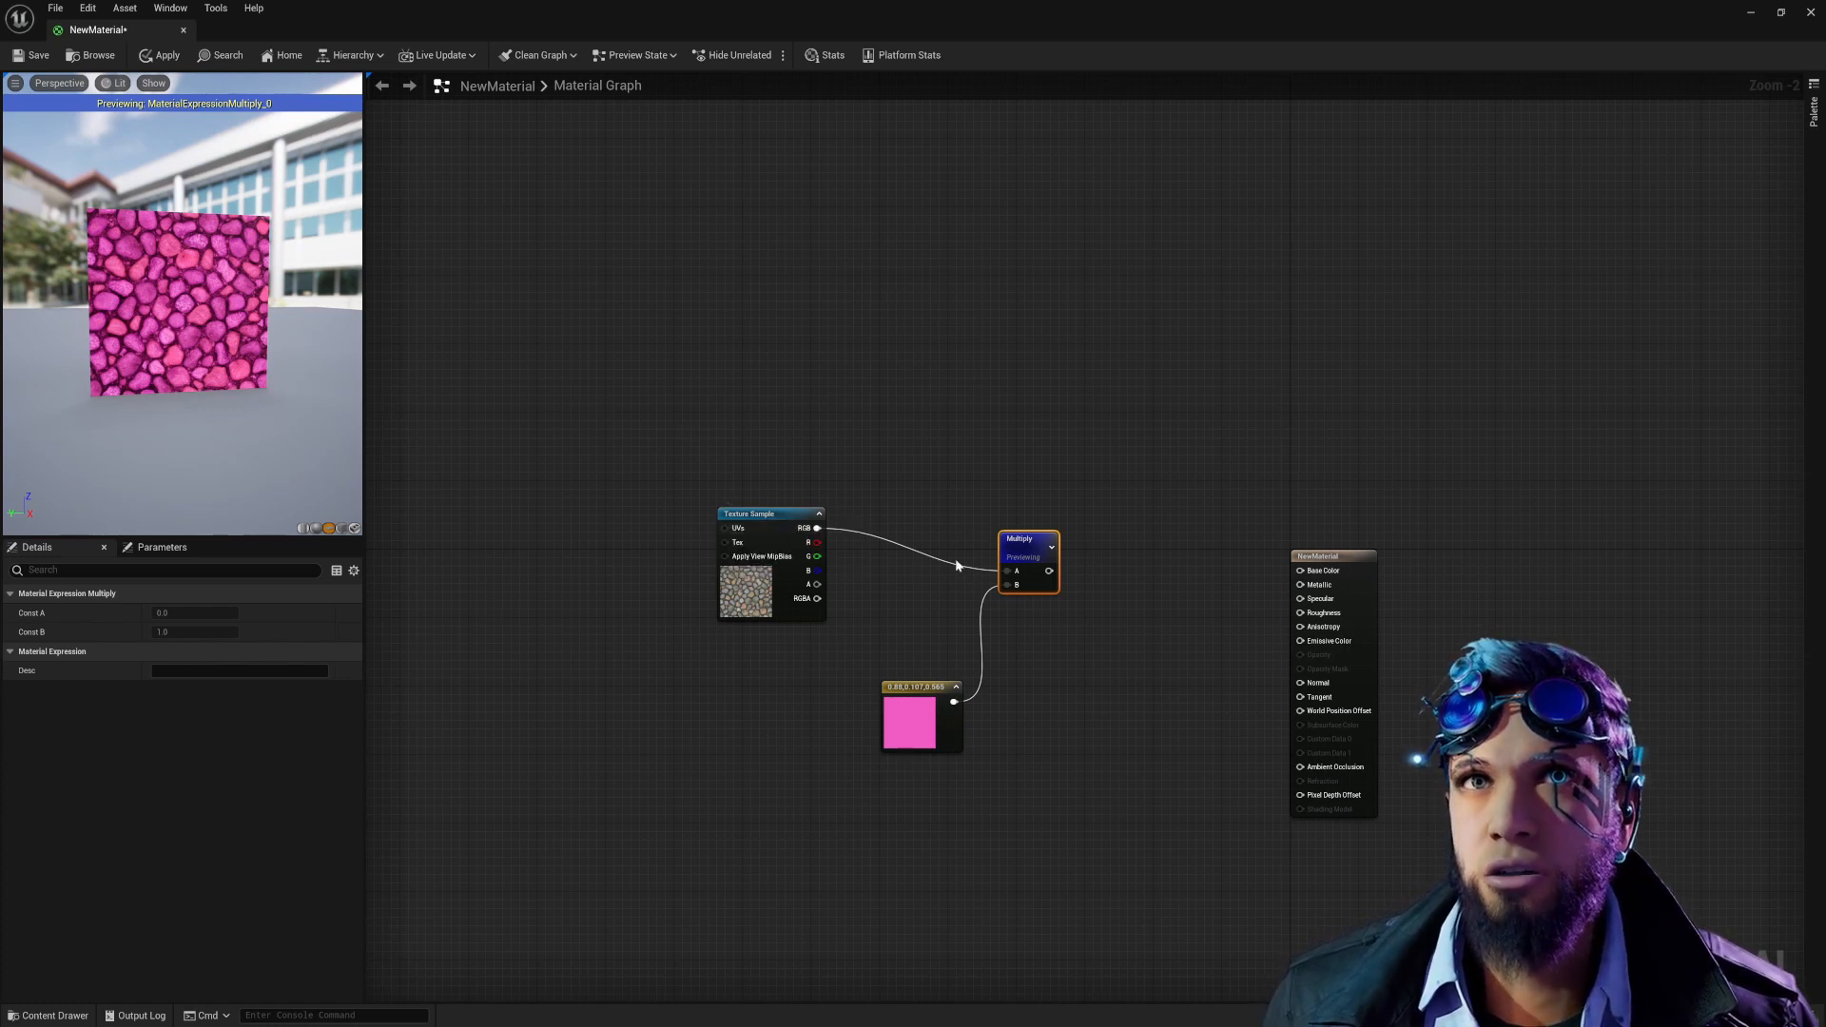
{"action": "right_click_drag", "start_coordinate": [576, 527], "coordinate": [675, 542]}
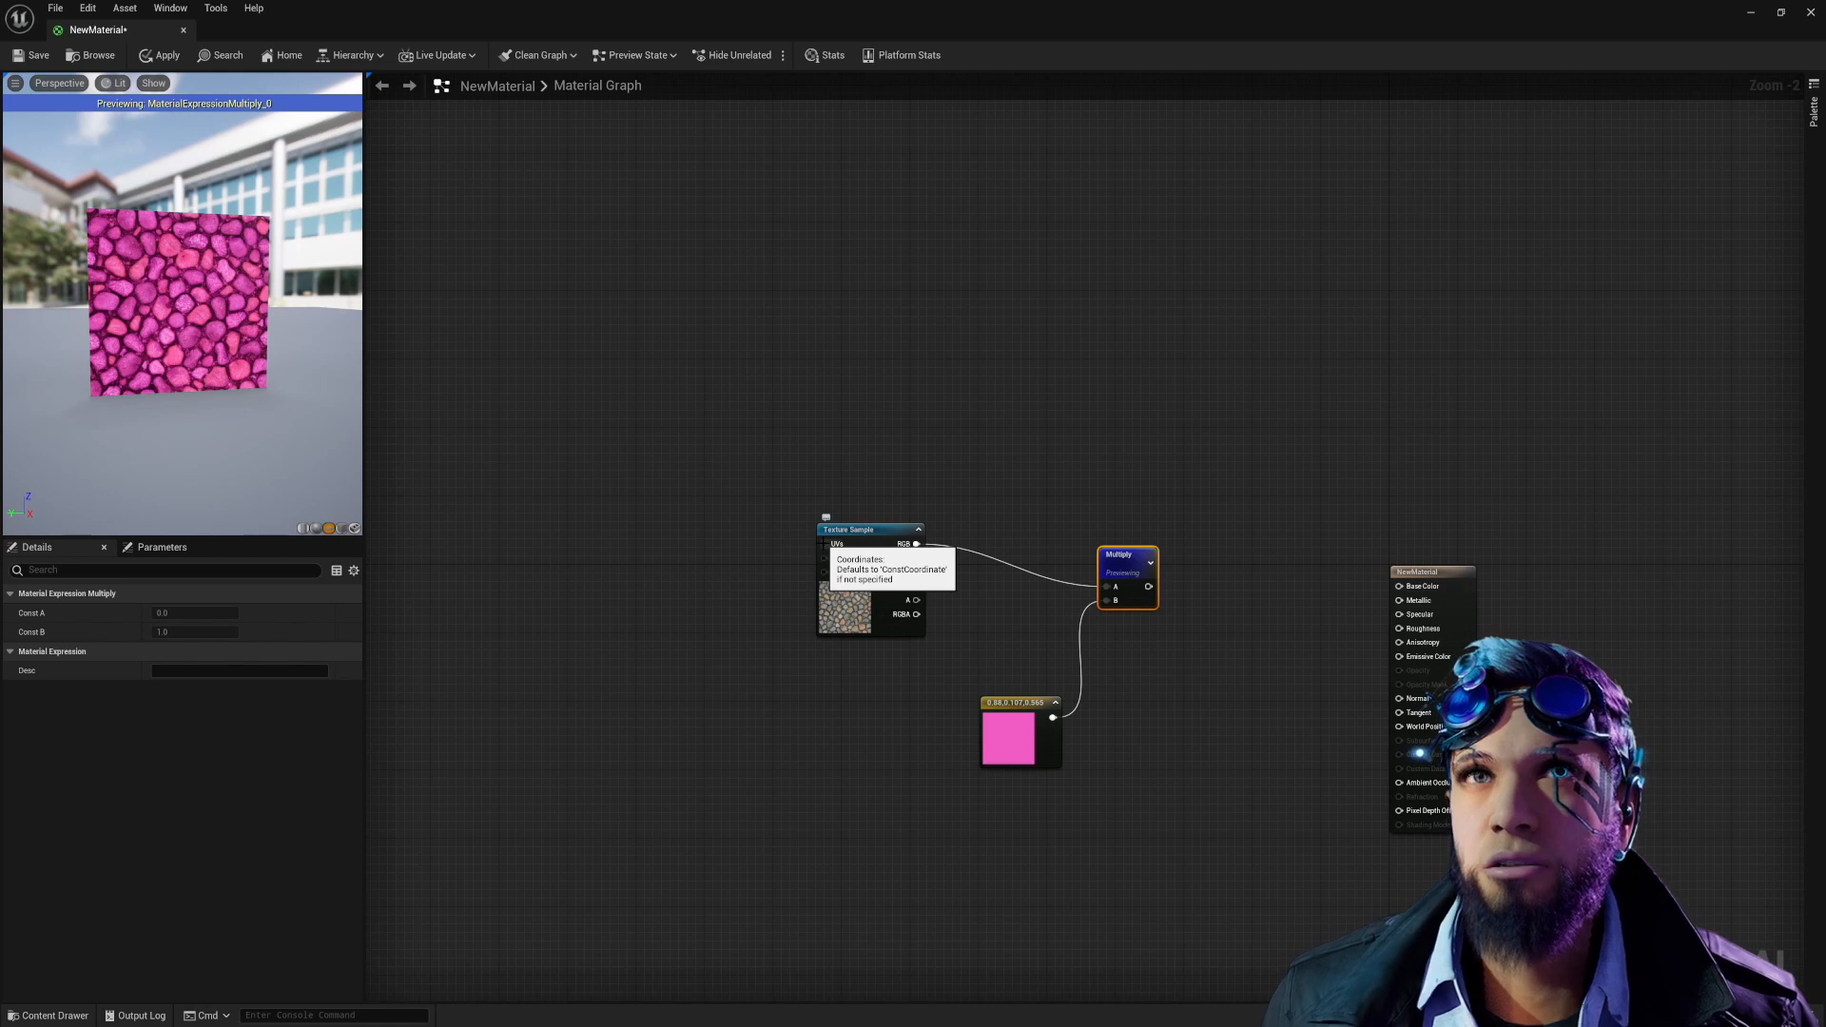
{"action": "left_click_drag", "start_coordinate": [823, 544], "coordinate": [615, 560]}
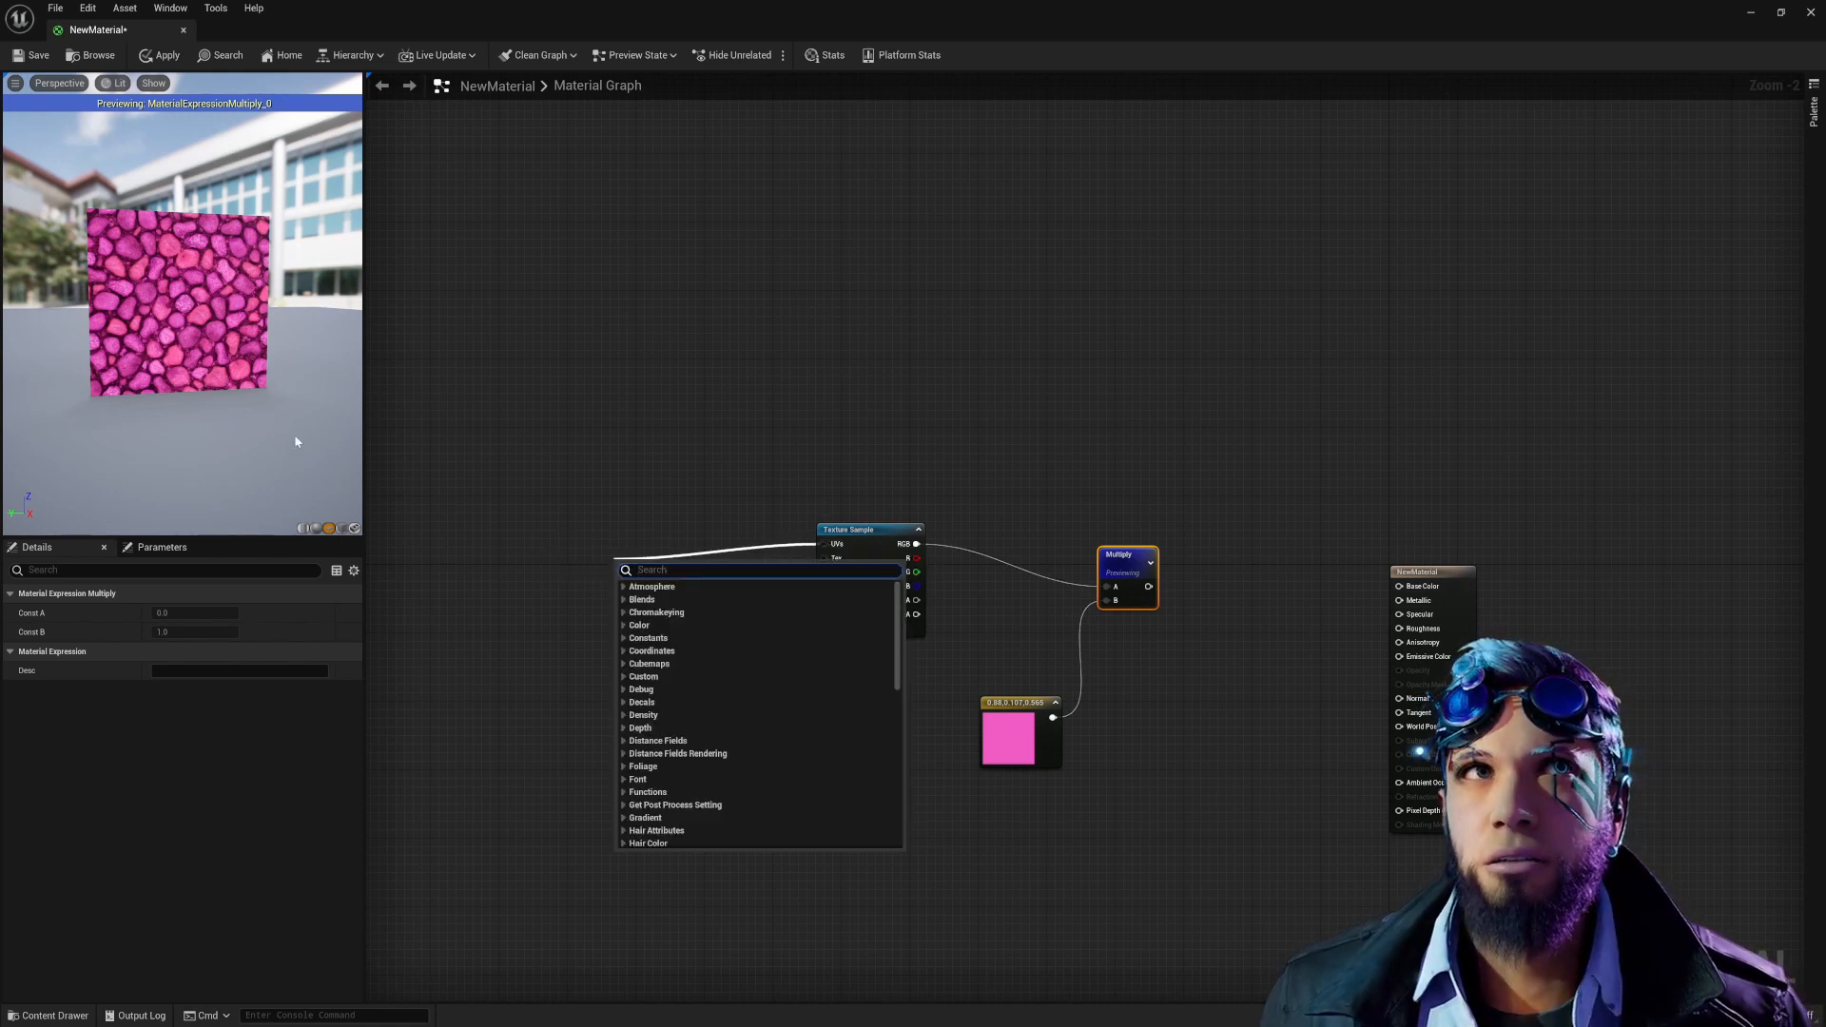
{"action": "left_click", "coordinate": [487, 575]}
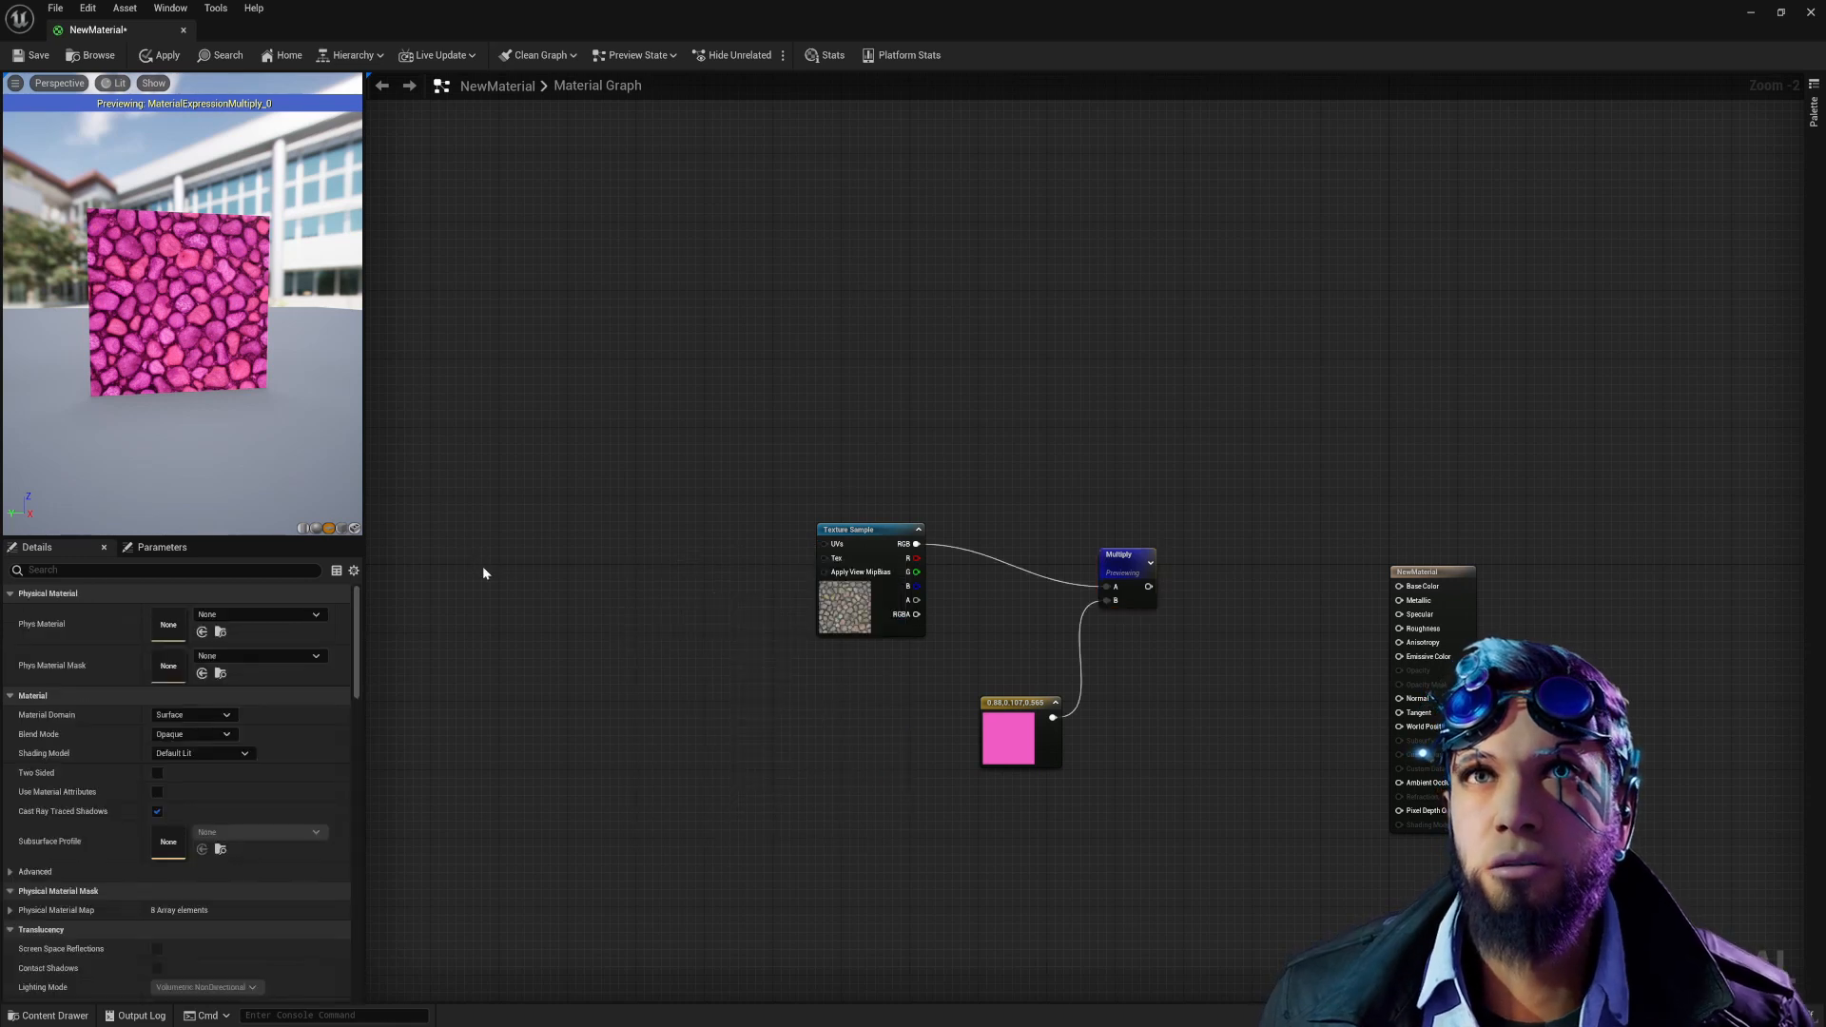
{"action": "right_click", "coordinate": [504, 554]}
{"action": "type", "text": "text"}
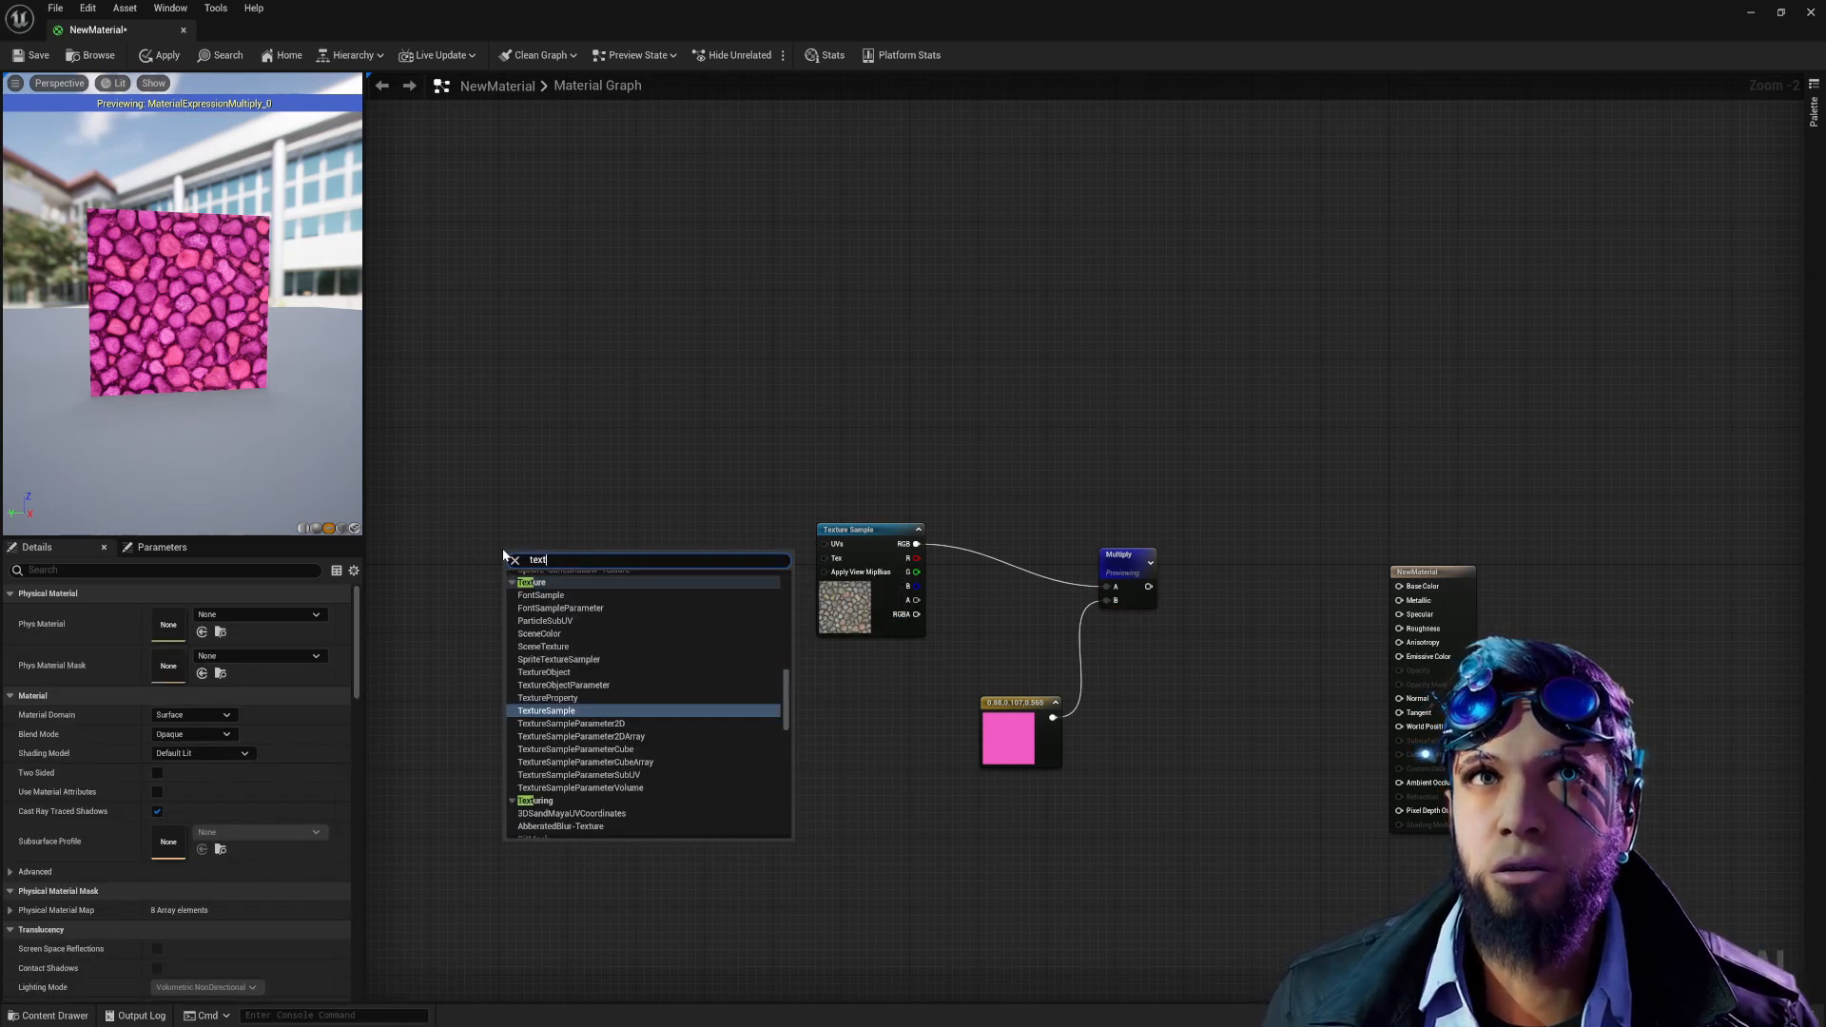
{"action": "left_click", "coordinate": [503, 550]}
{"action": "right_click", "coordinate": [531, 551]}
{"action": "left_click", "coordinate": [513, 554]}
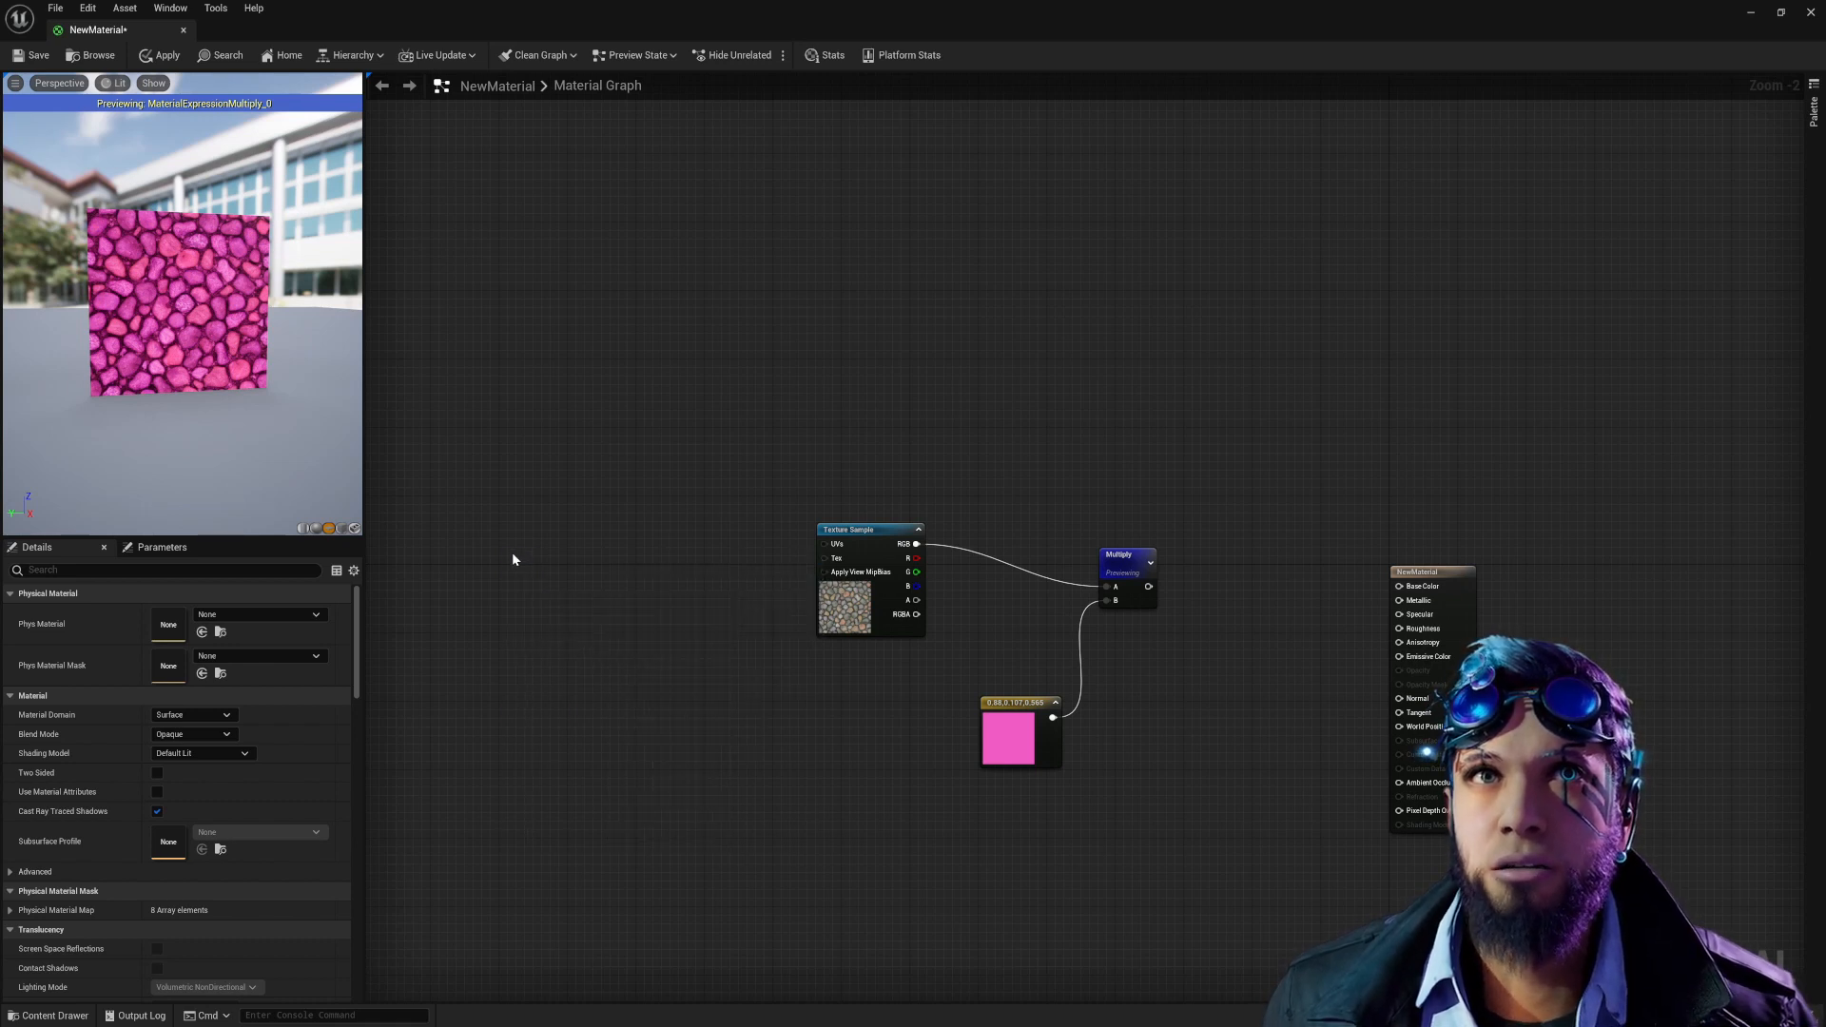
Add a two-component constant to the graph and connect it to the Texture Sample's UVs input.
{"action": "left_click", "coordinate": [512, 559]}
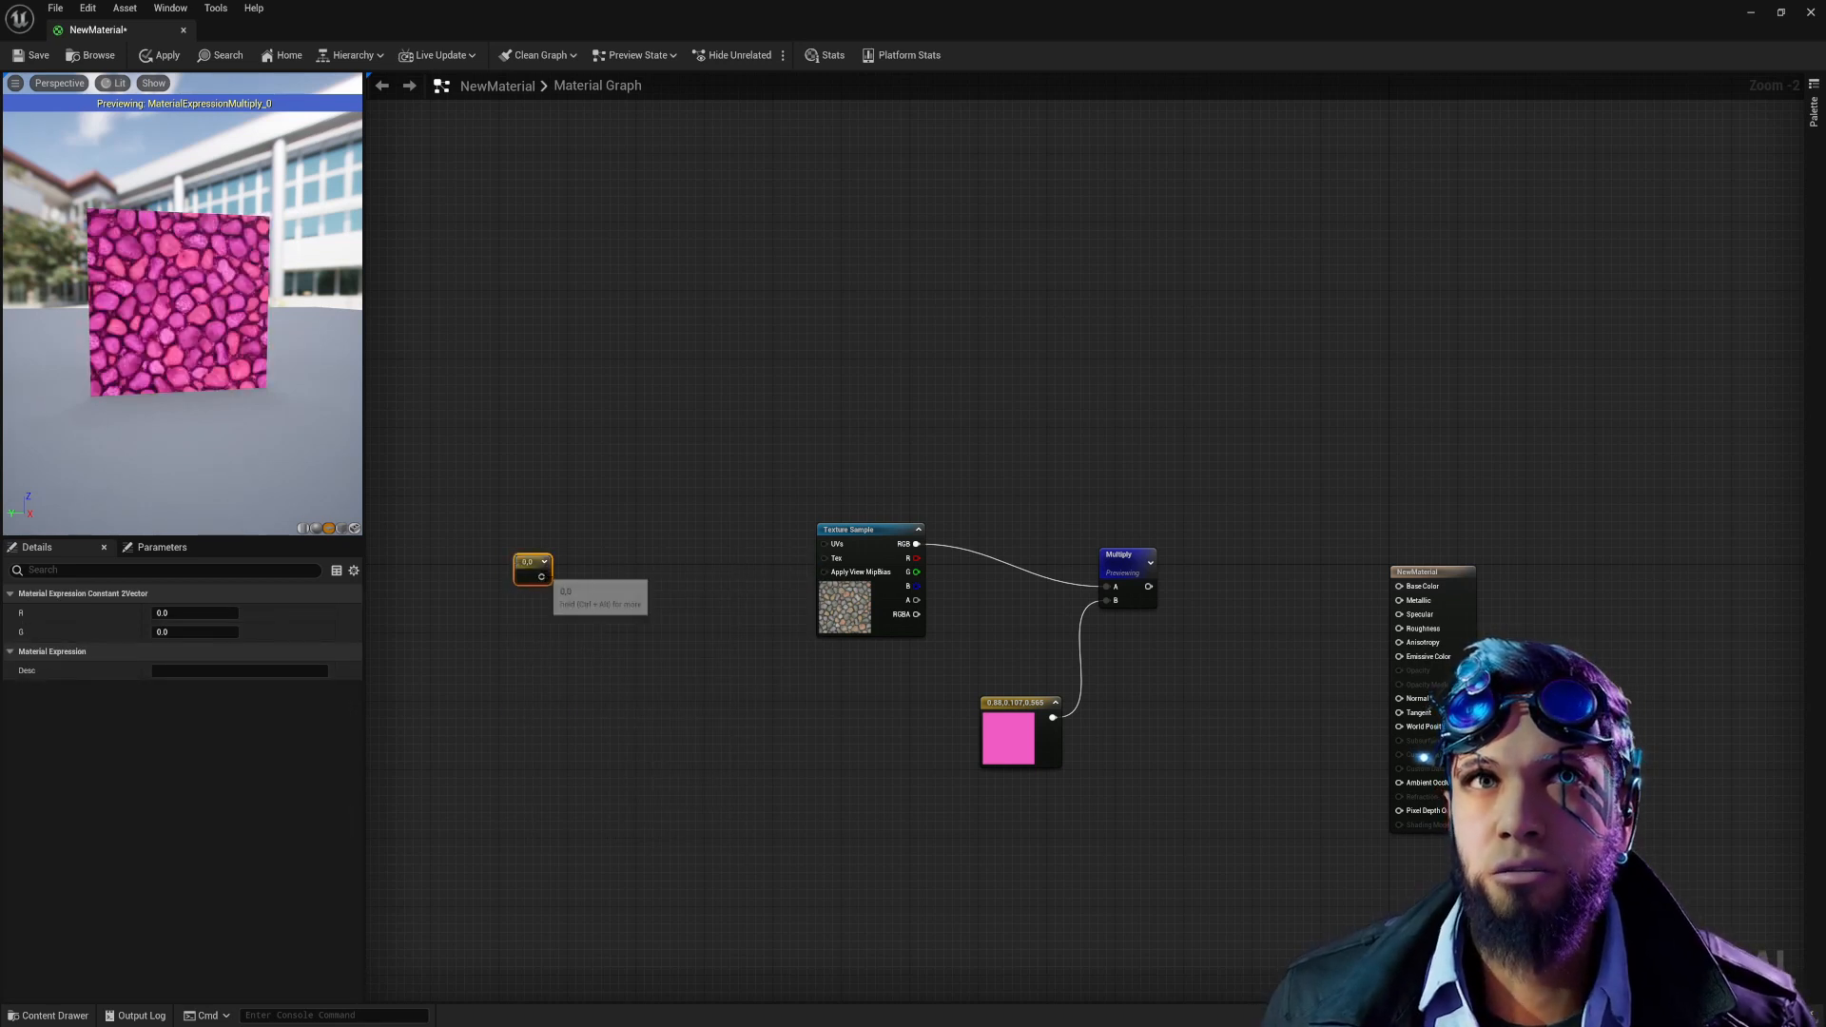
{"action": "left_click_drag", "start_coordinate": [541, 577], "coordinate": [826, 549]}
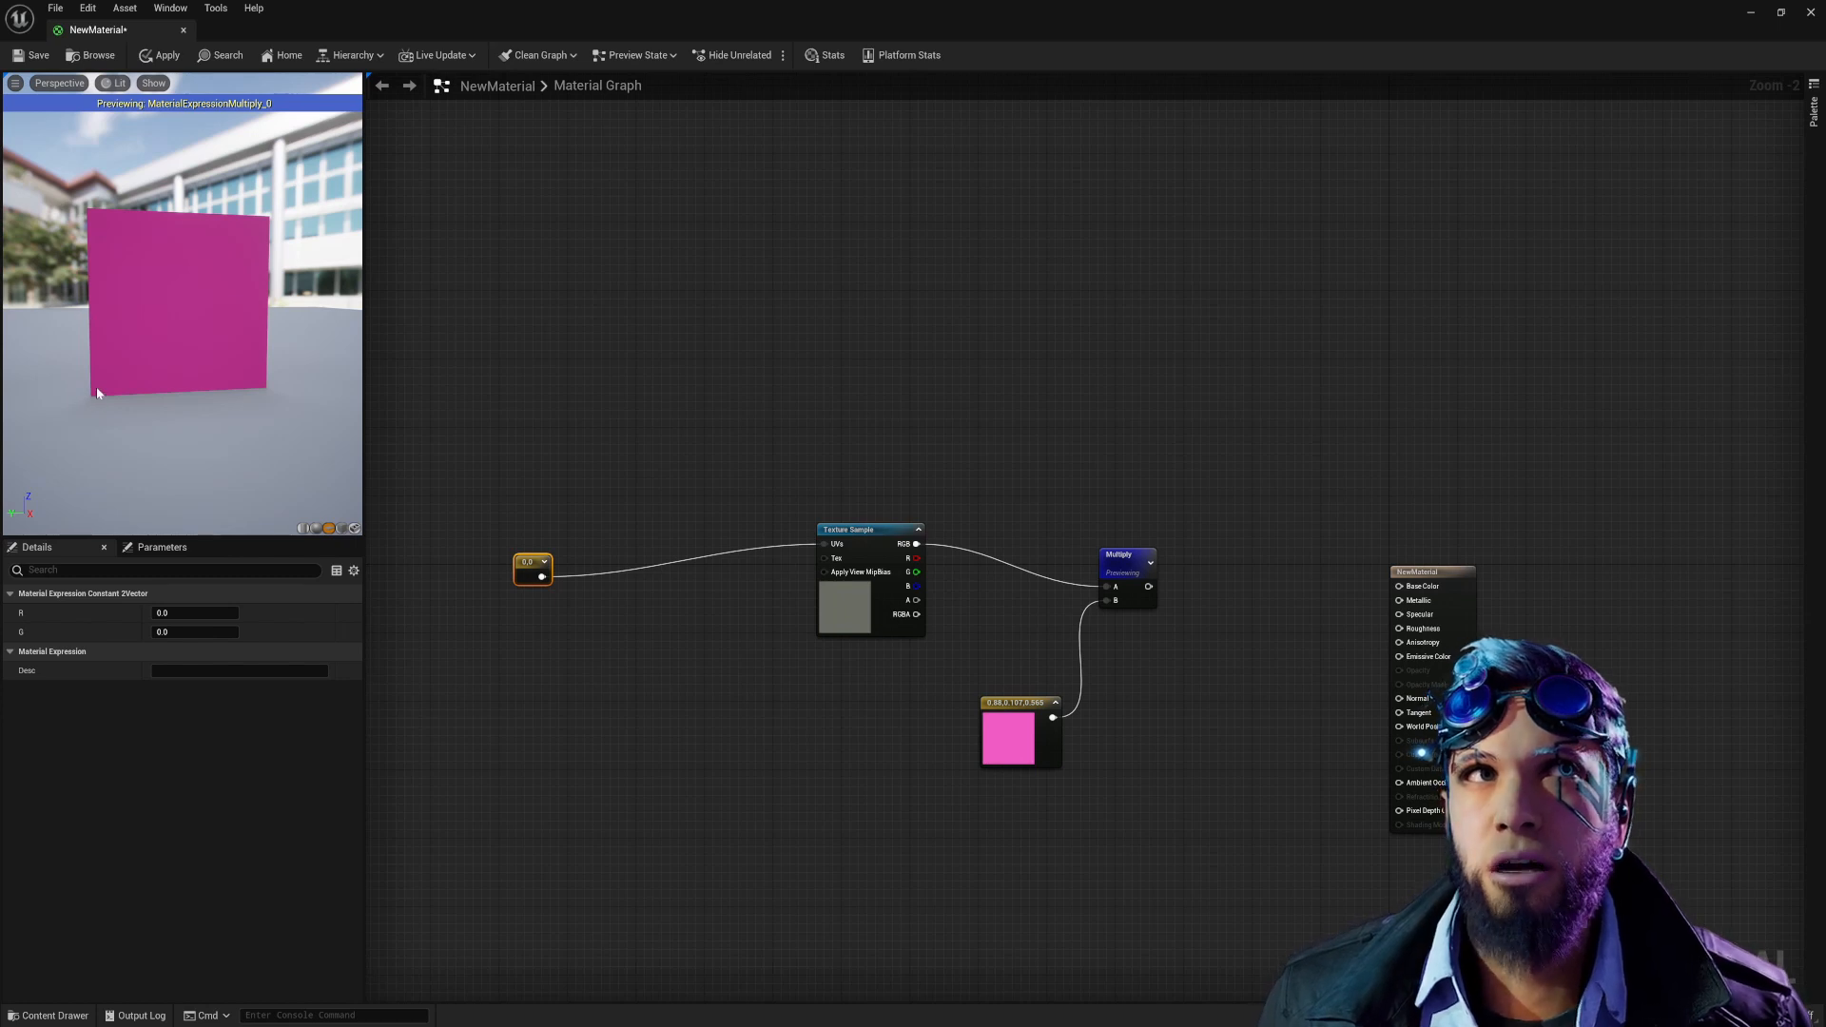
{"action": "right_click", "coordinate": [879, 538]}
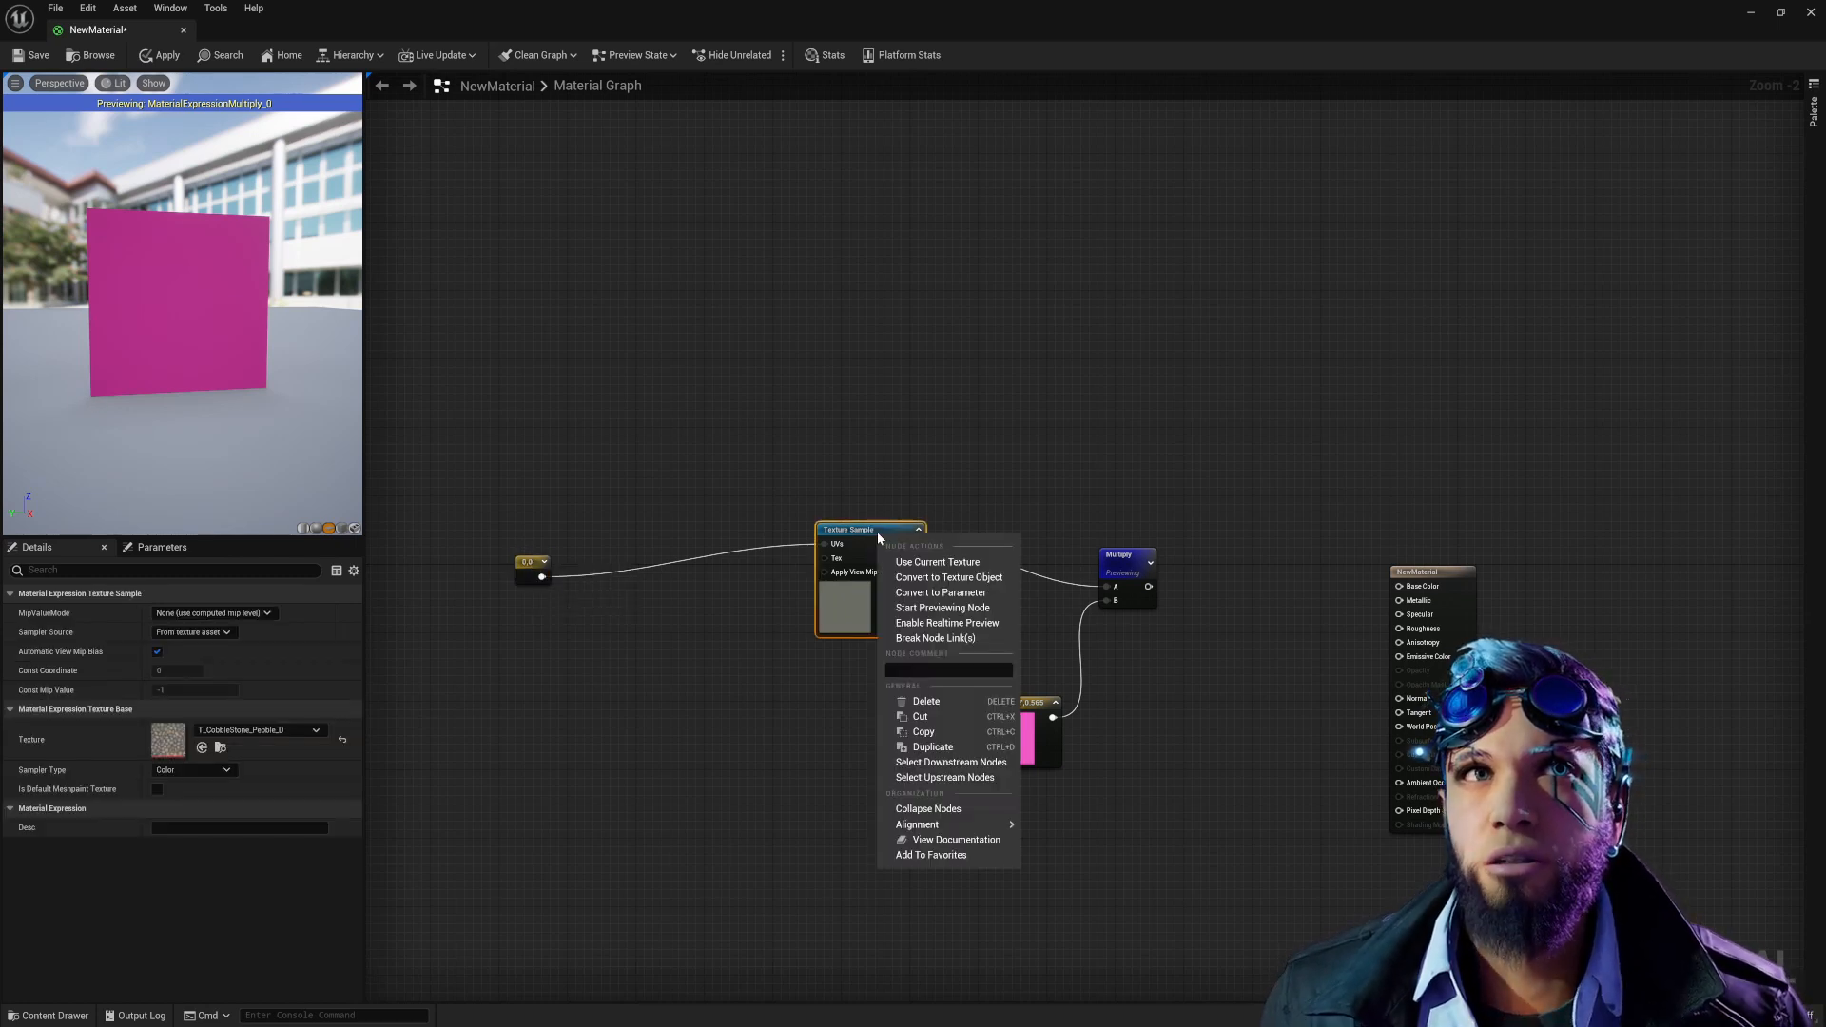
{"action": "left_click", "coordinate": [937, 562]}
Set the two-component constant's R and G values to 0.5.
{"action": "left_click", "coordinate": [532, 568]}
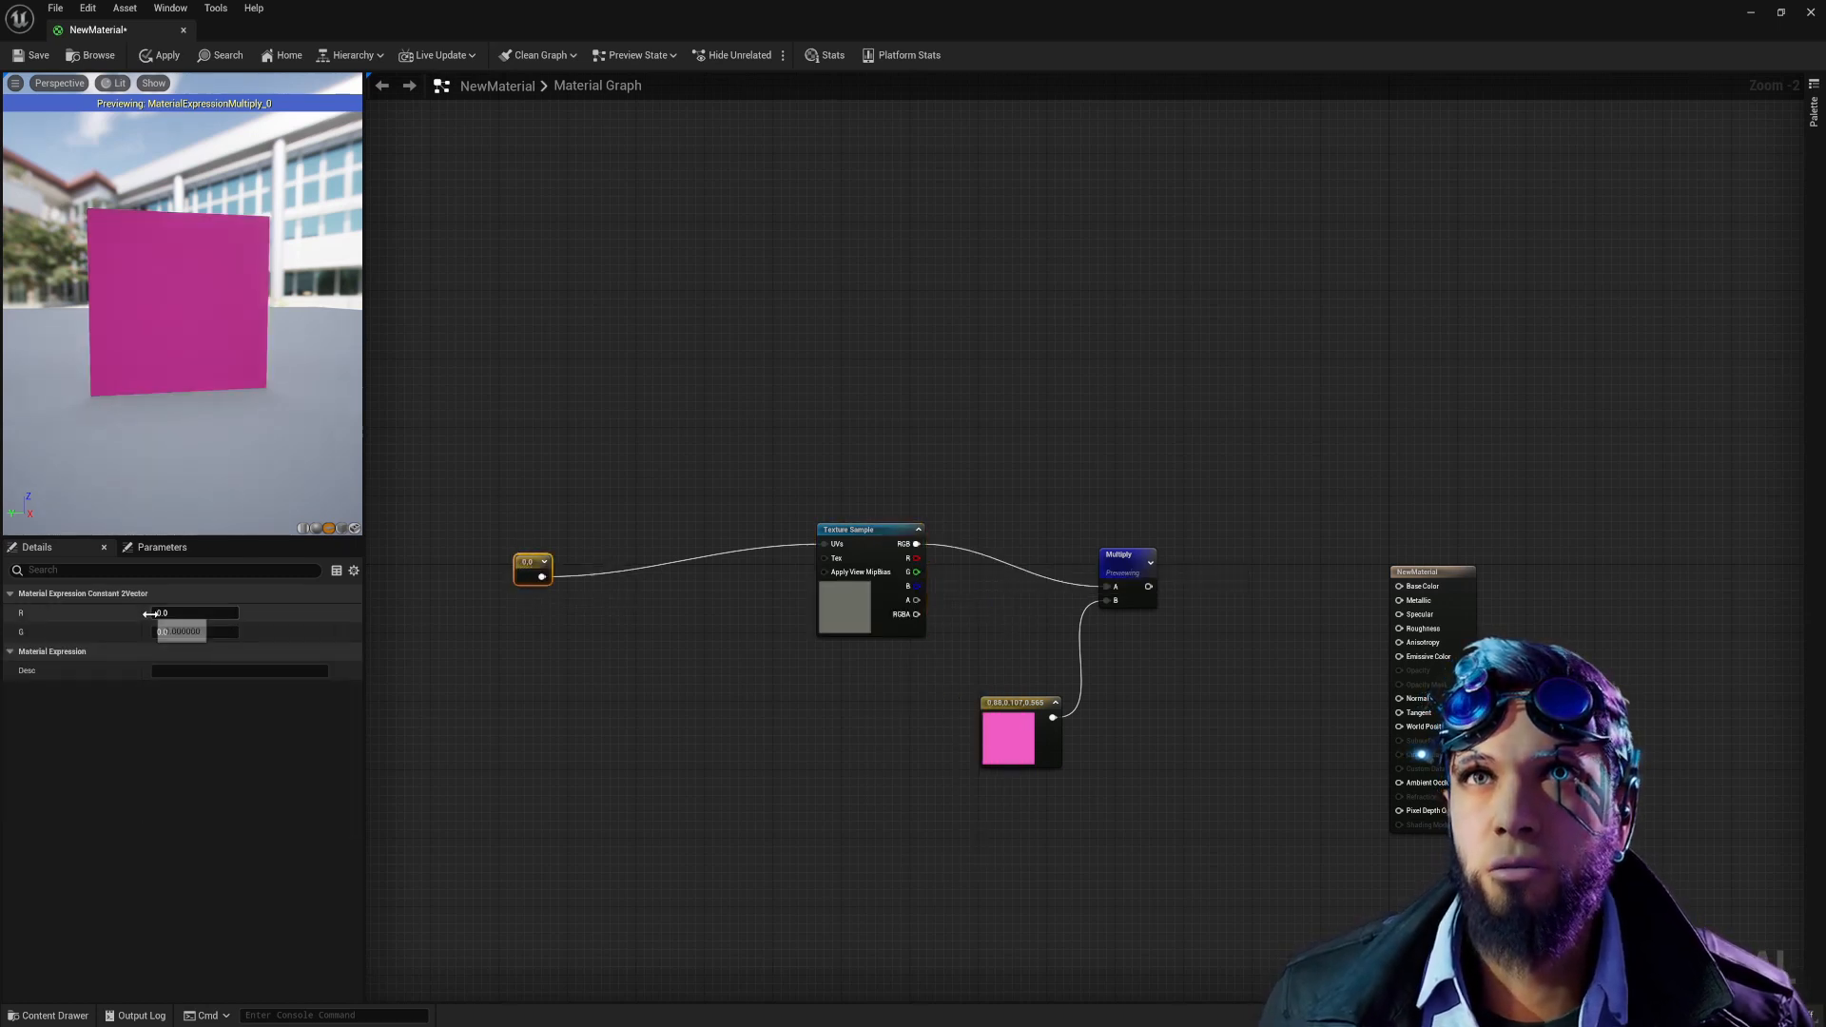
{"action": "left_click", "coordinate": [153, 613]}
{"action": "type", "text": ".5"}
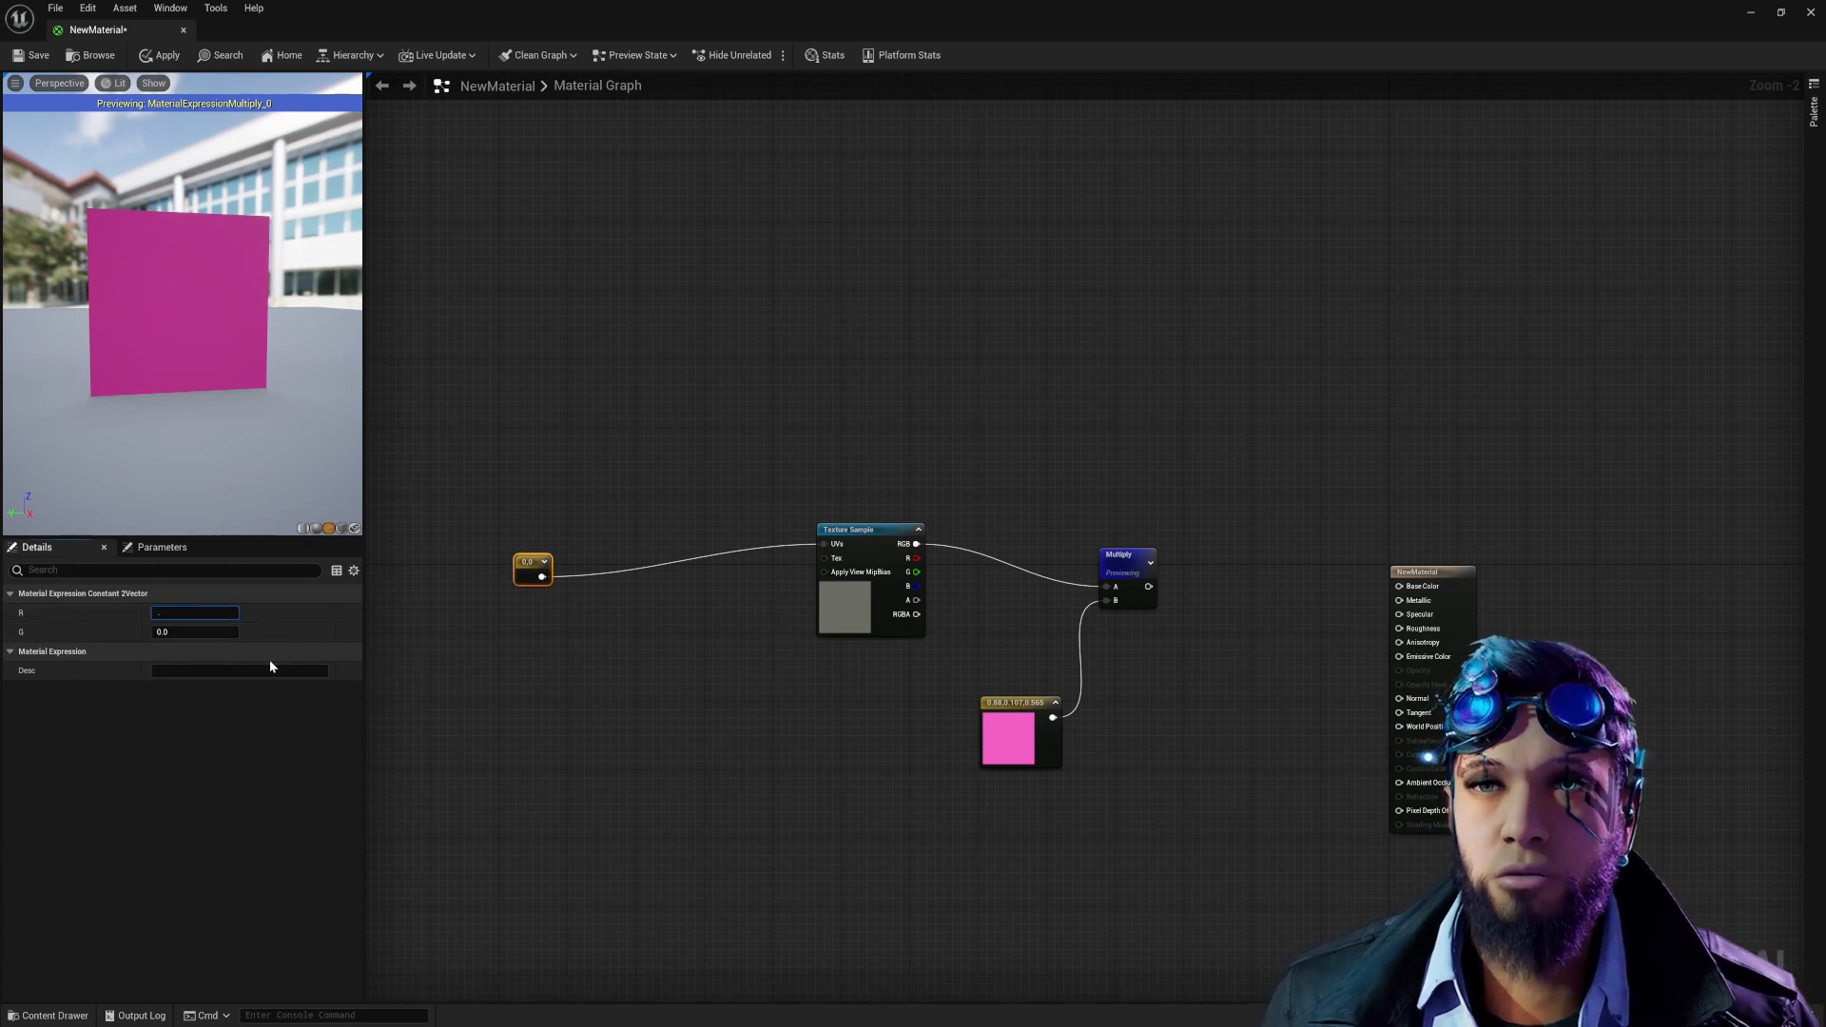
{"action": "key", "text": "Tab"}
{"action": "type", "text": ".5"}
{"action": "key", "text": "Return"}
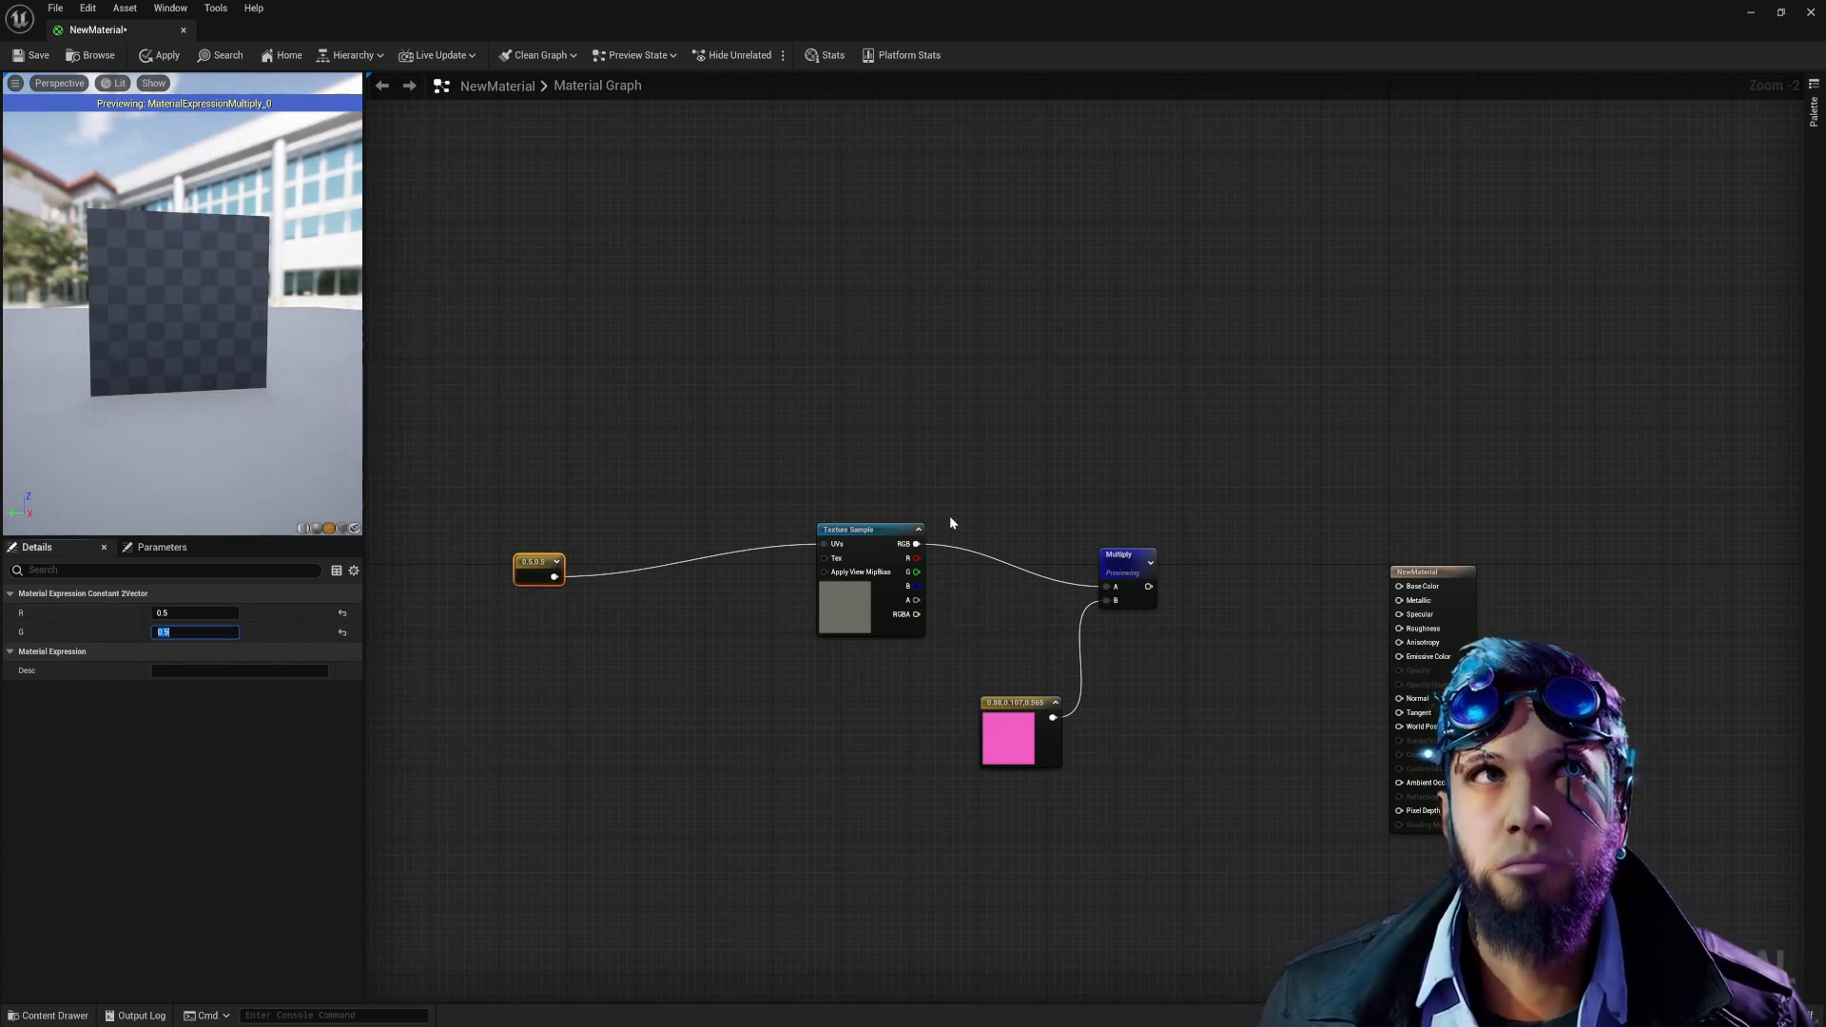
Toggle the Texture Sample's realtime preview and set the pink color constant feeding the Multiply node to white.
{"action": "right_click", "coordinate": [884, 530]}
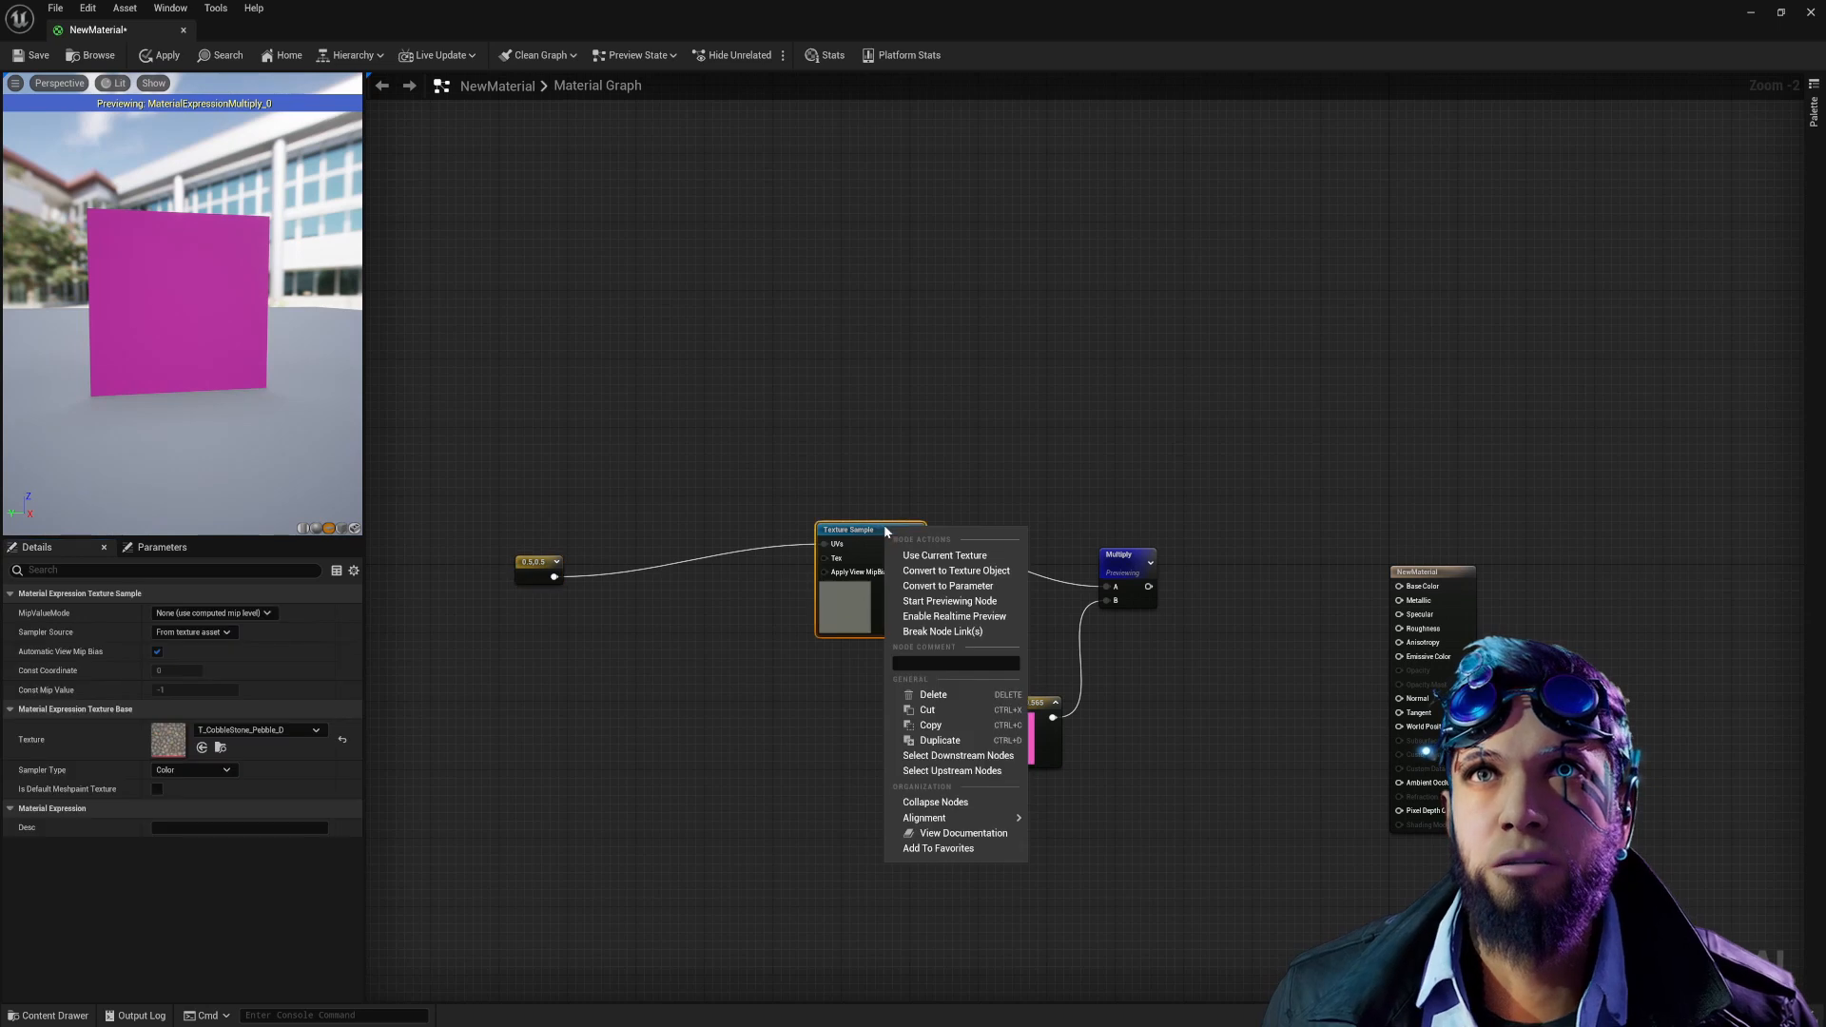
{"action": "left_click", "coordinate": [955, 616]}
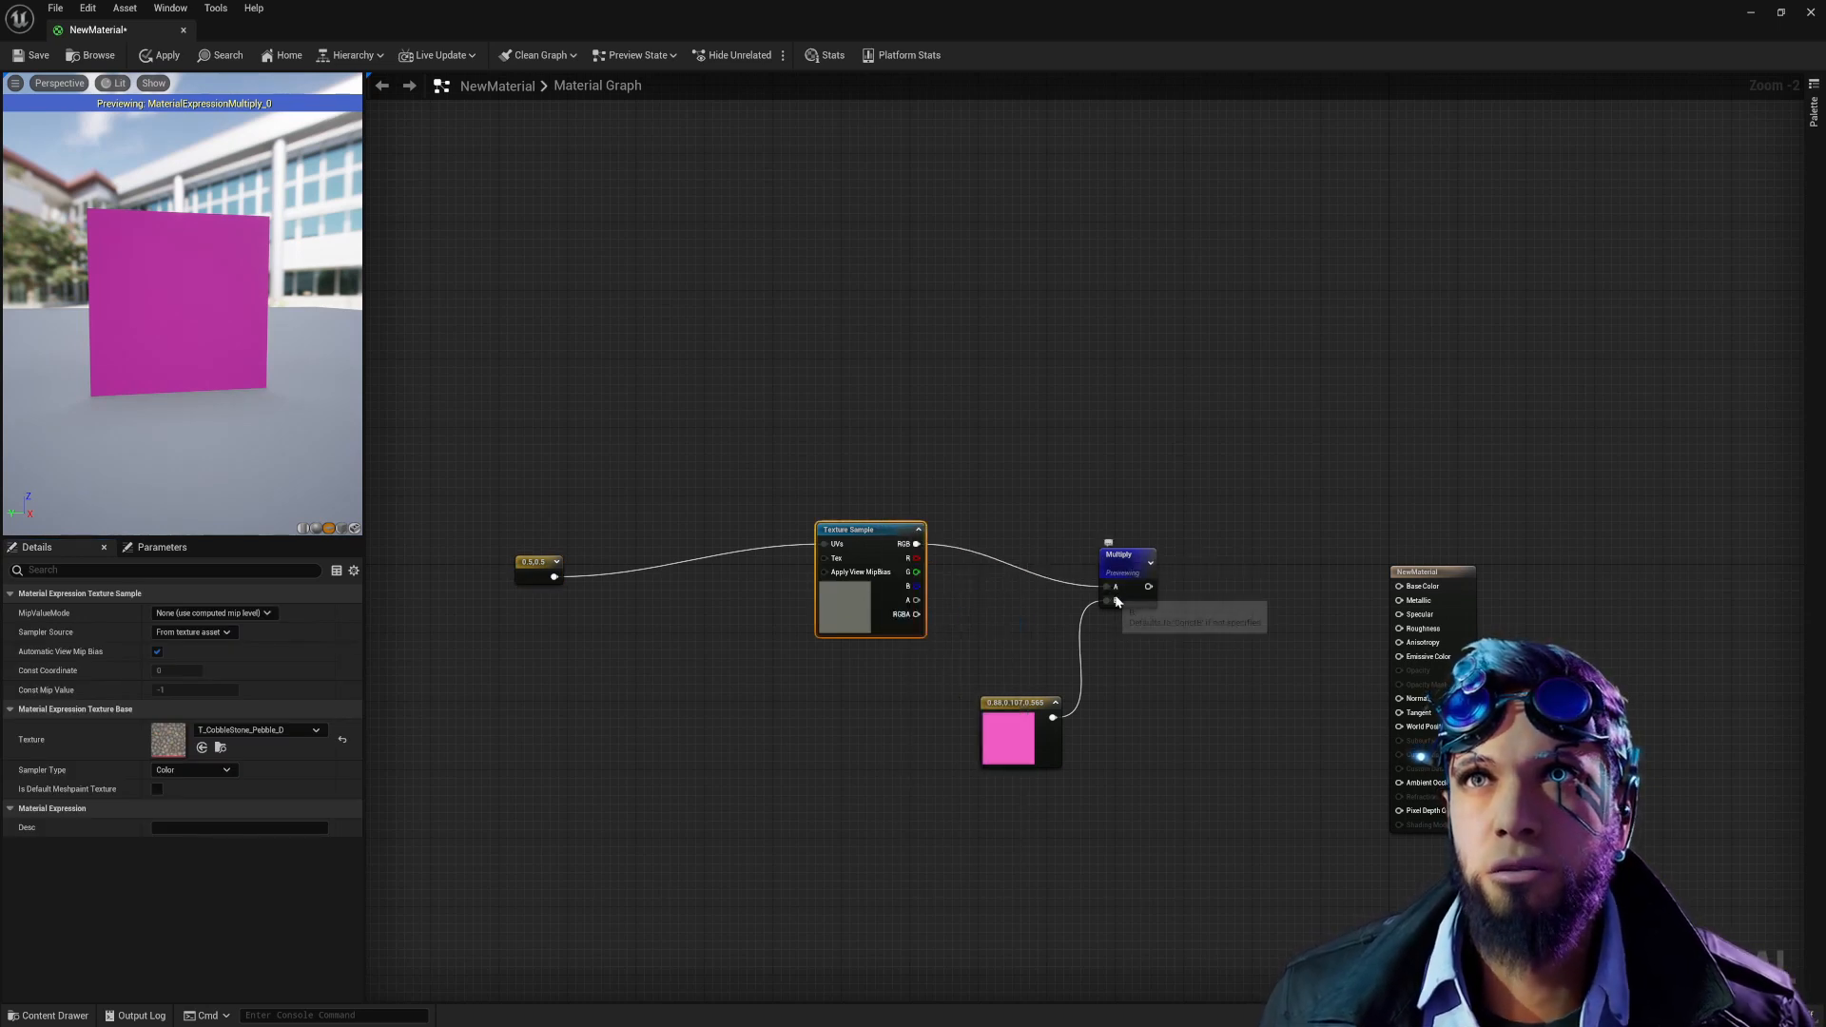
{"action": "left_click", "coordinate": [1021, 700]}
{"action": "left_click", "coordinate": [195, 615]}
{"action": "left_click_drag", "start_coordinate": [378, 689], "coordinate": [378, 813]}
{"action": "left_click", "coordinate": [403, 975]}
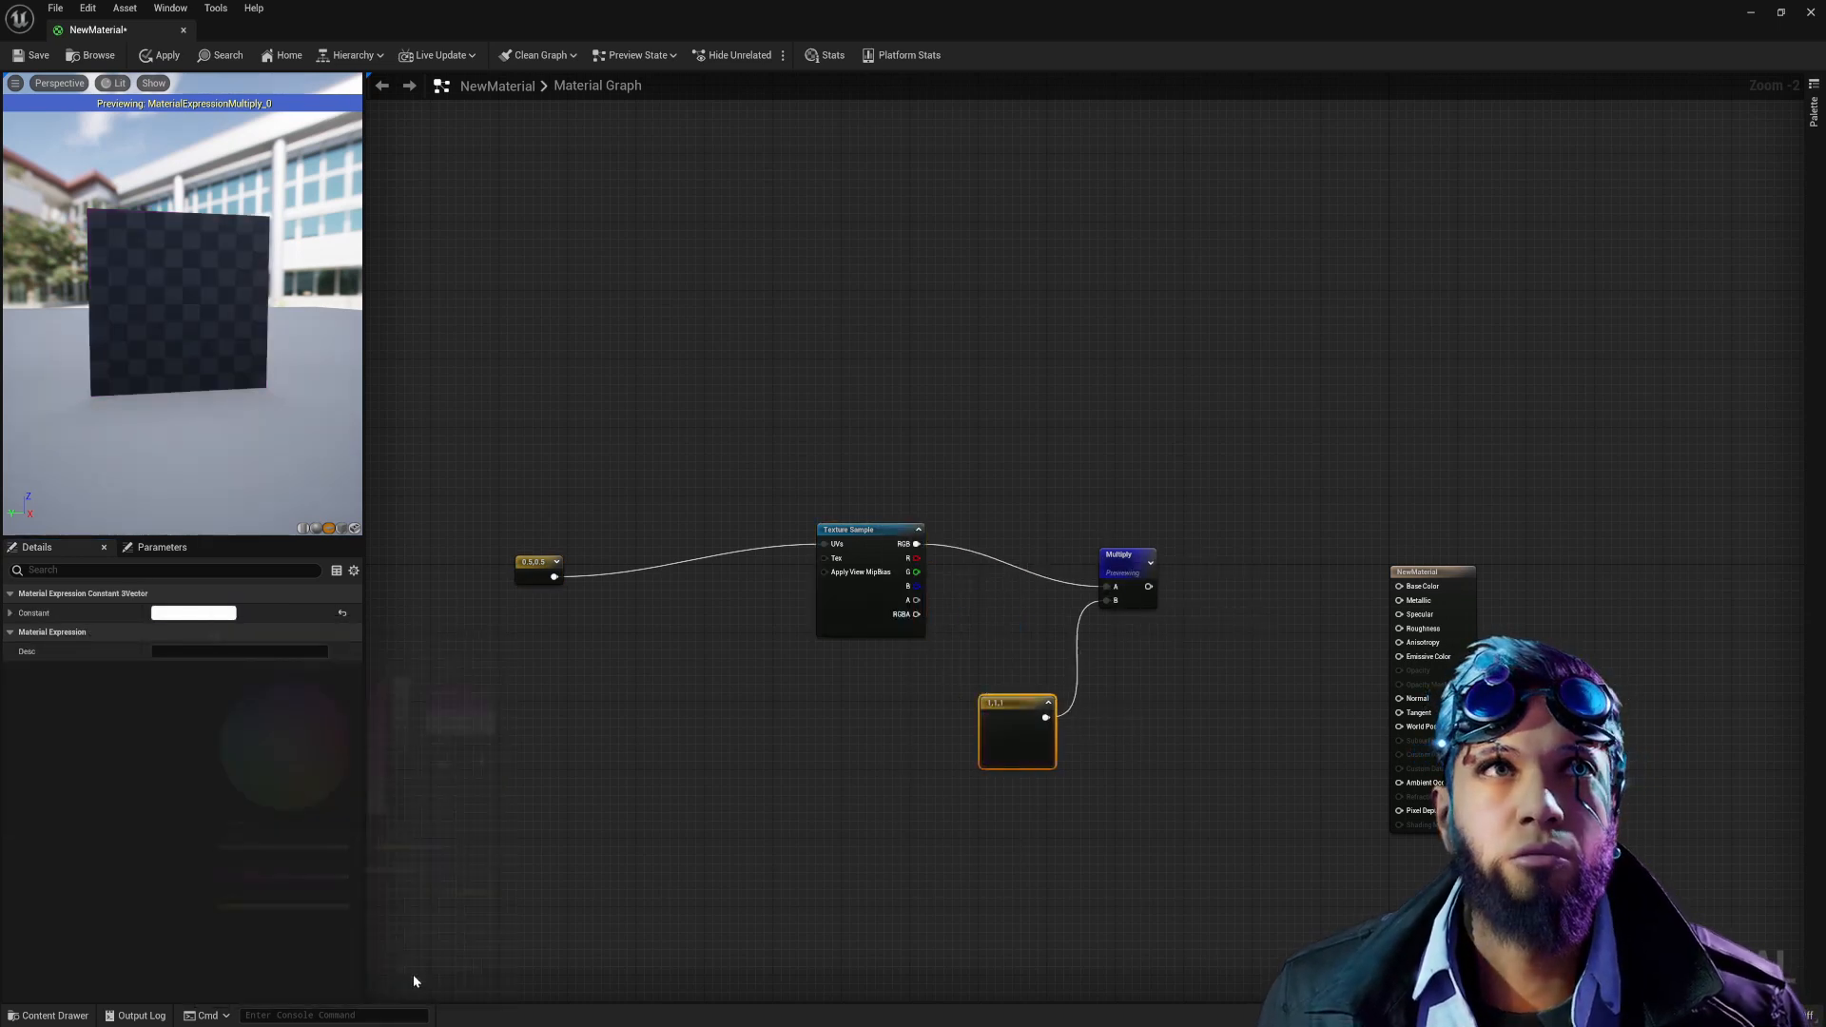
Add a Texture Coordinate node and connect it to the Texture Sample's UVs input in place of the two-component constant.
{"action": "left_click", "coordinate": [538, 568]}
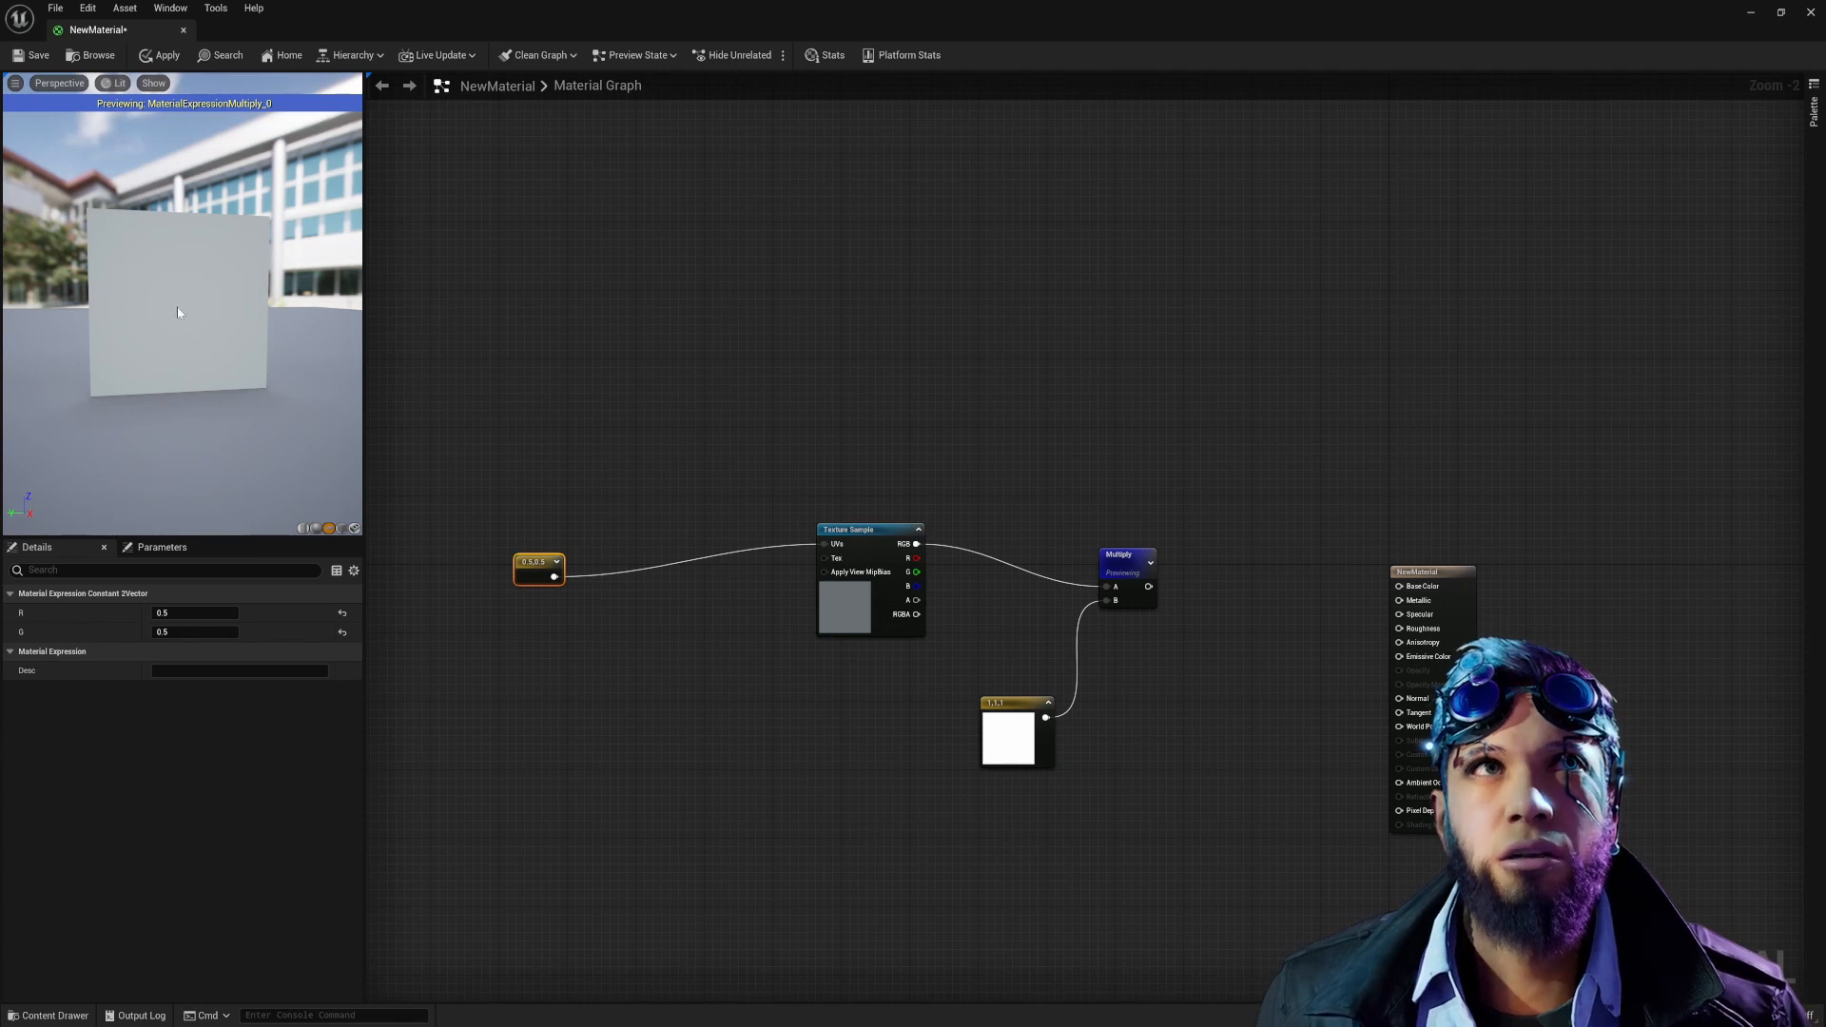
{"action": "left_click_drag", "start_coordinate": [473, 505], "coordinate": [561, 623]}
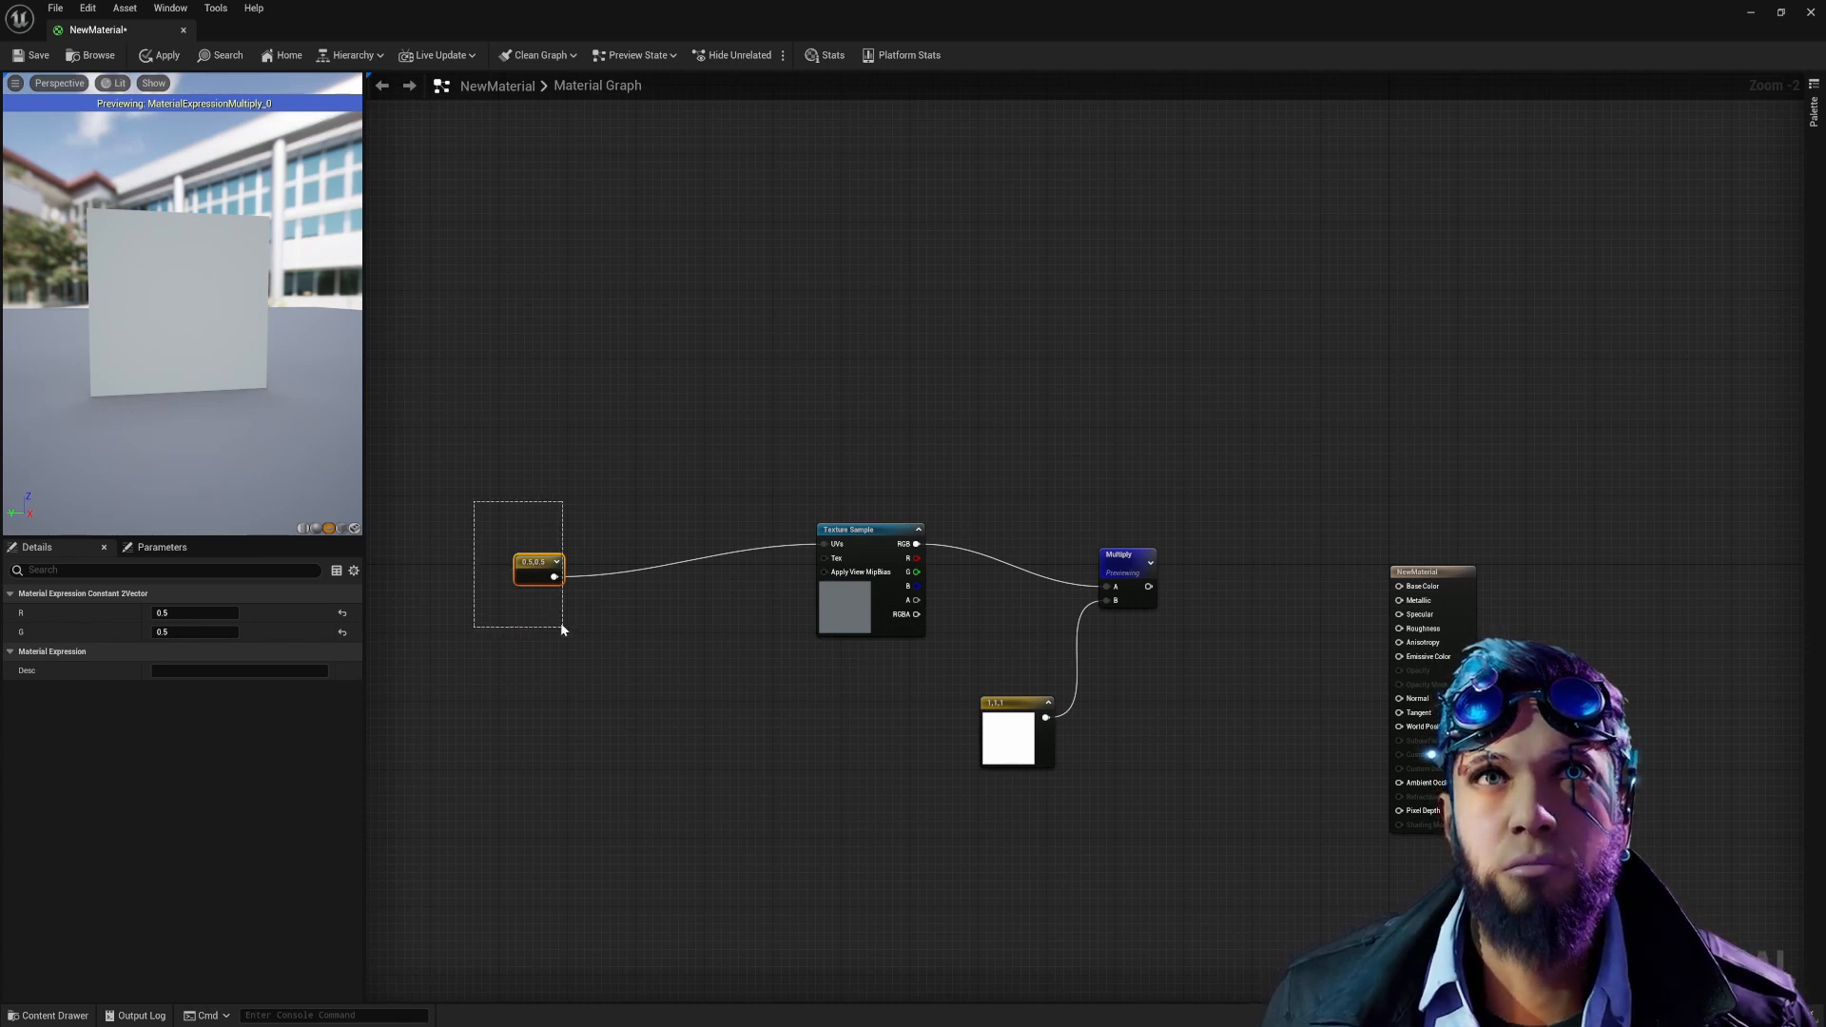
{"action": "right_click", "coordinate": [447, 450]}
{"action": "type", "text": "texc"}
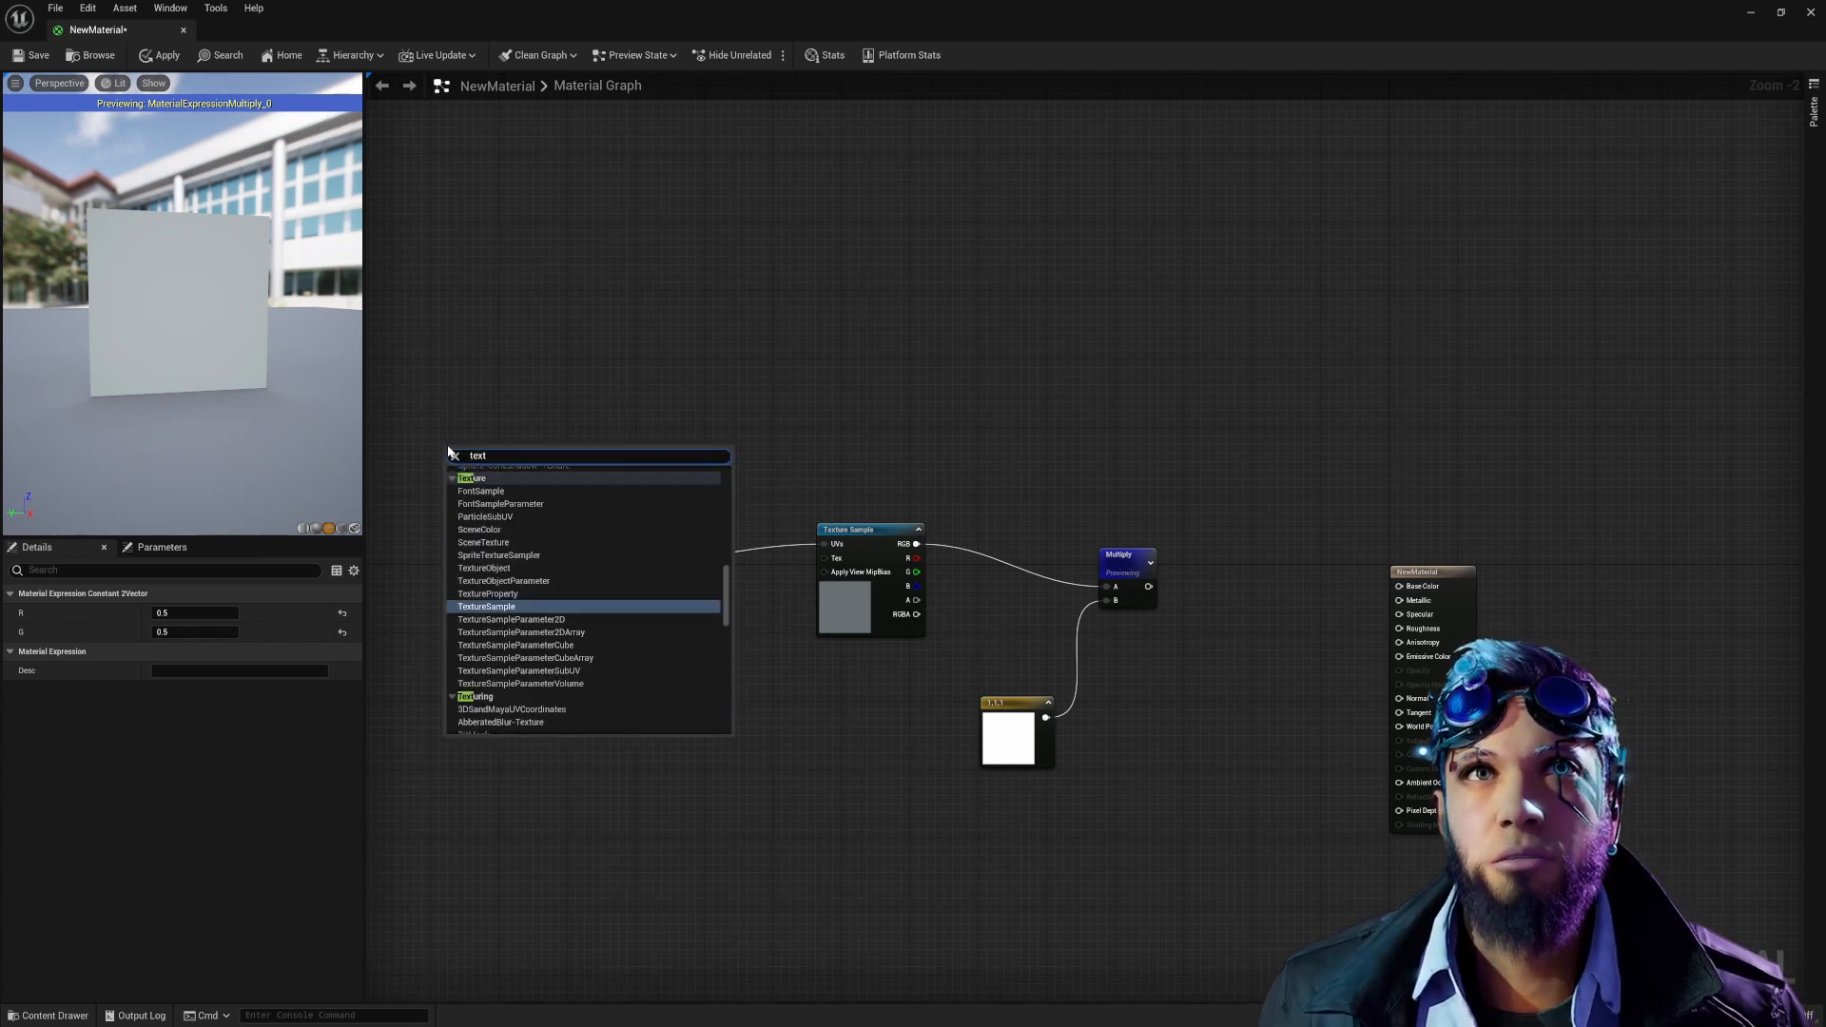
{"action": "key", "text": "Return"}
{"action": "left_click_drag", "start_coordinate": [498, 467], "coordinate": [823, 543]}
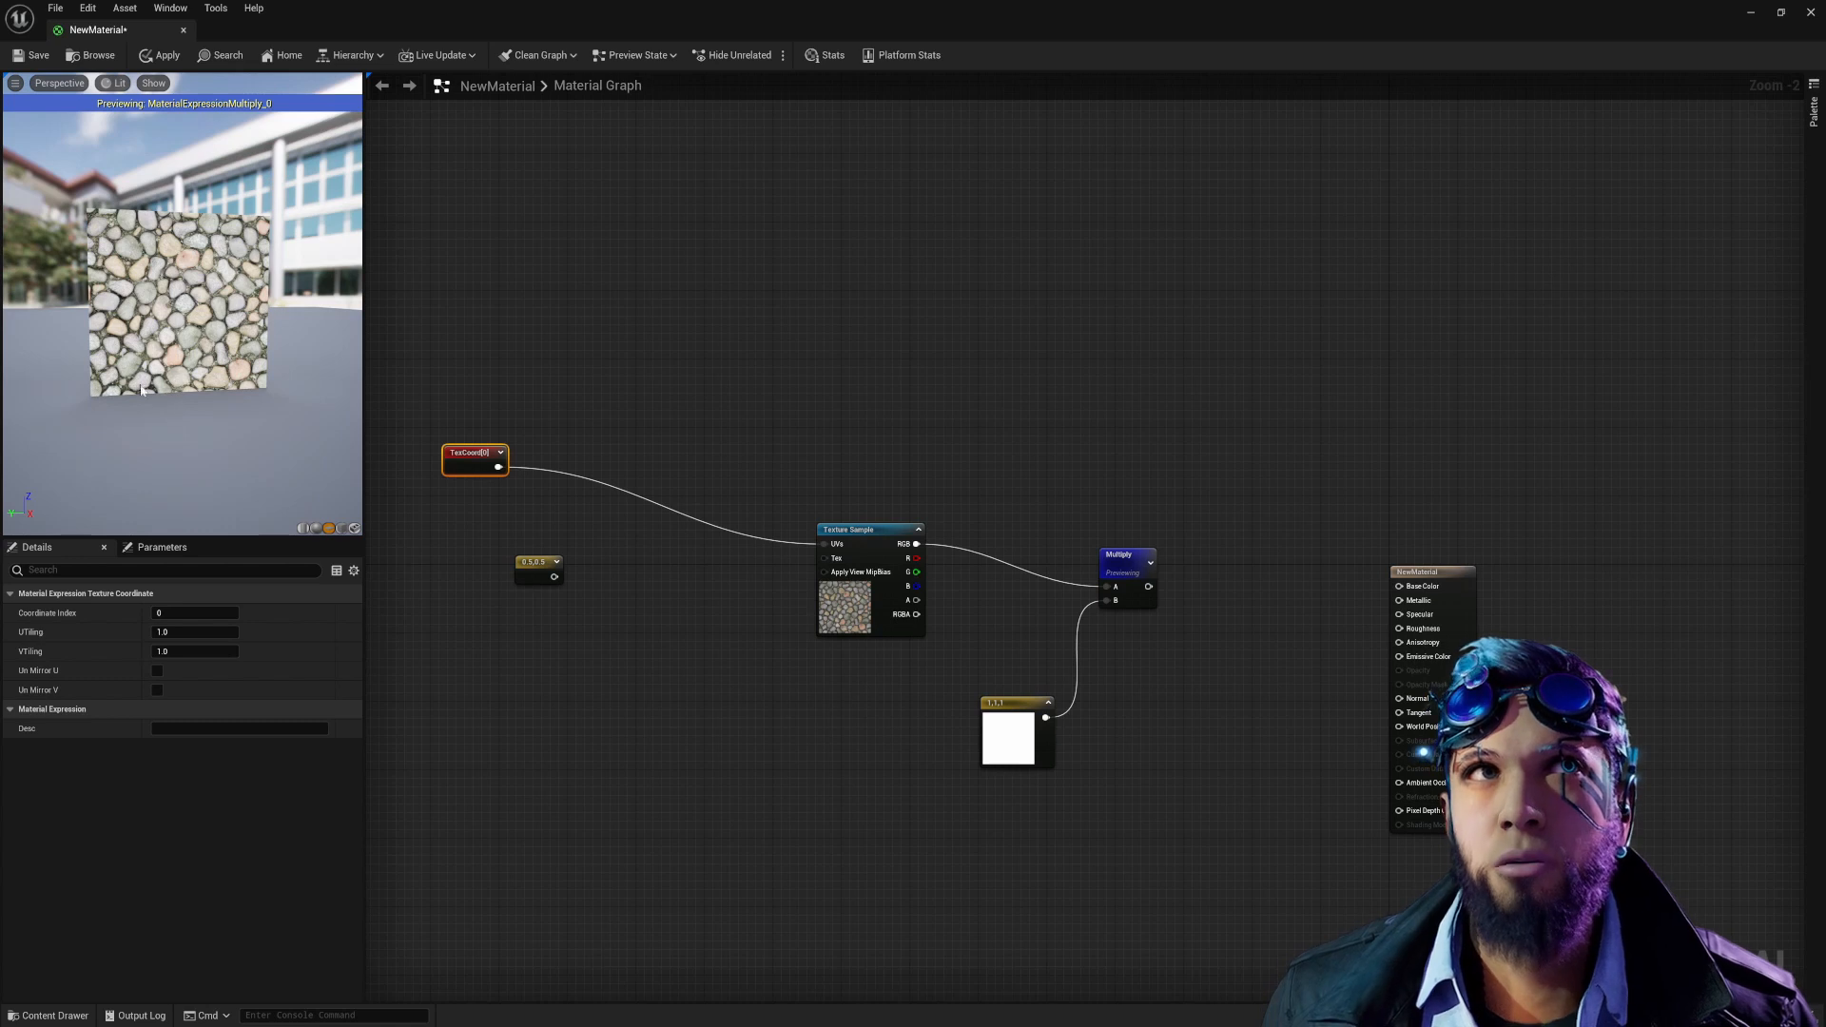
Switch to Houdini to check the uv values in the geometry spreadsheet, and return to the Unreal material graph.
{"action": "left_click_drag", "start_coordinate": [499, 467], "coordinate": [599, 522]}
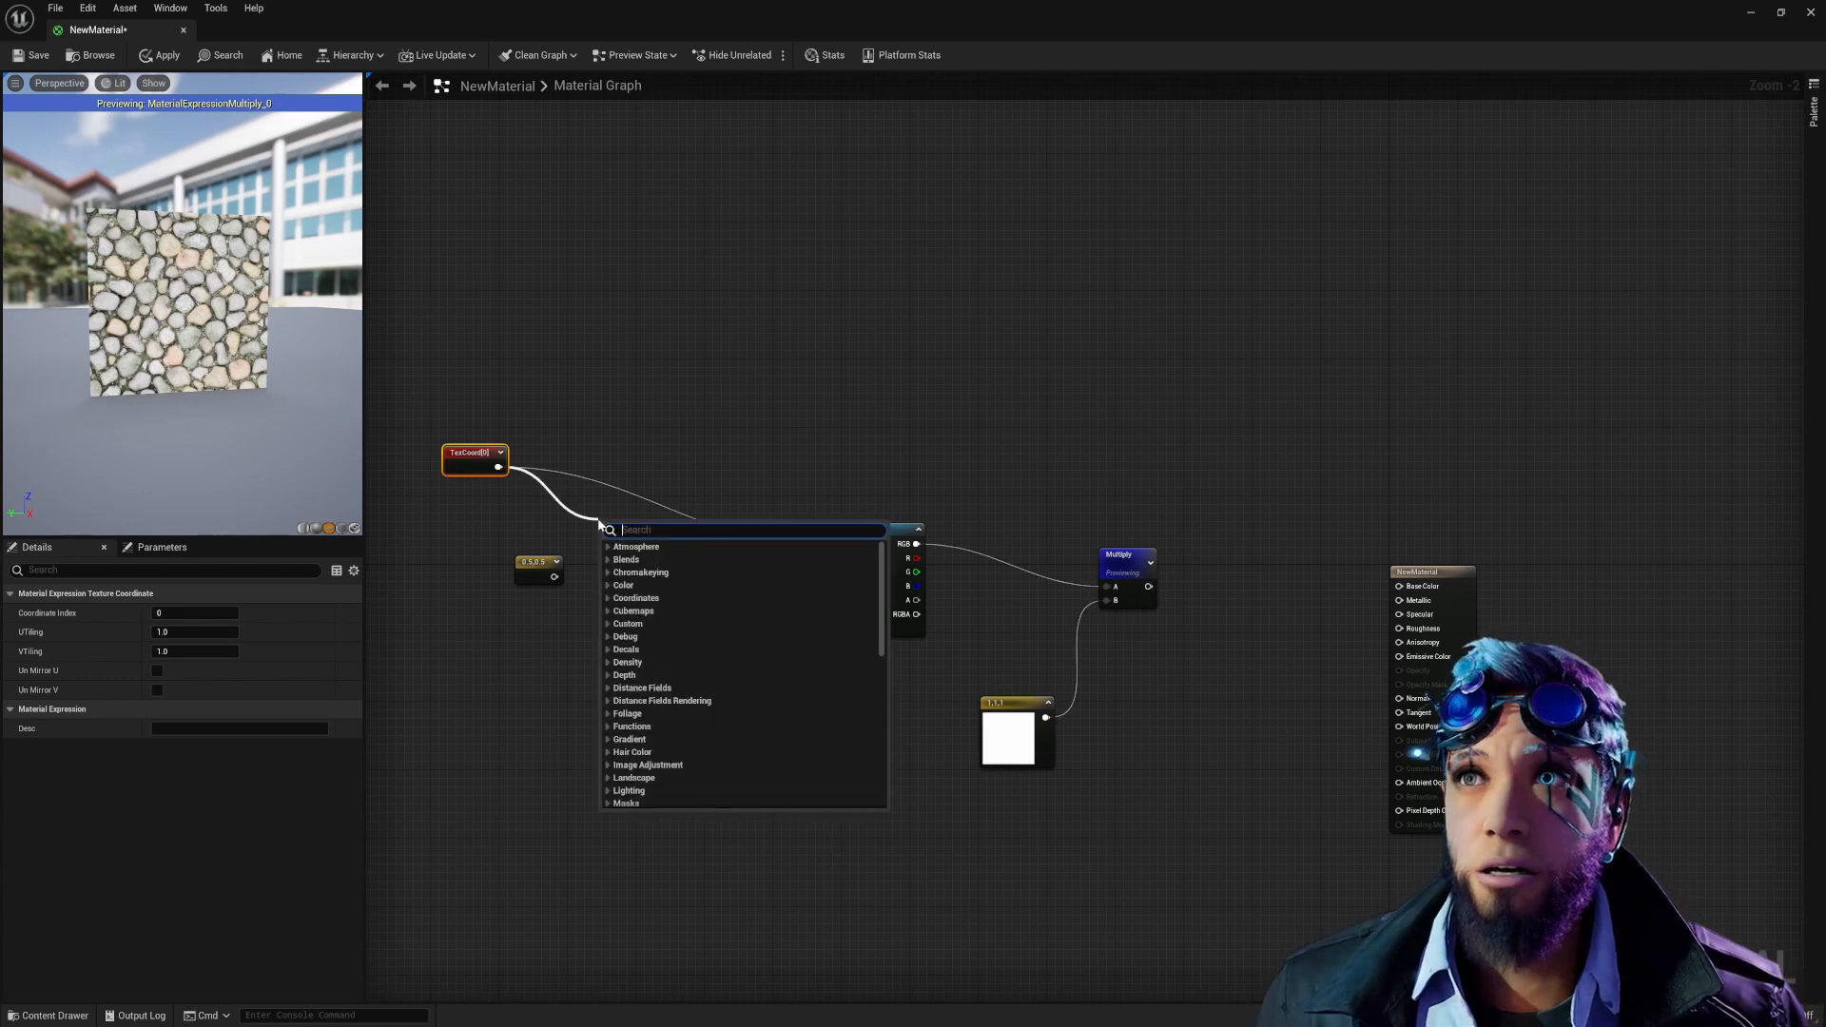
{"action": "key", "text": "Escape"}
{"action": "key", "text": "alt+Tab"}
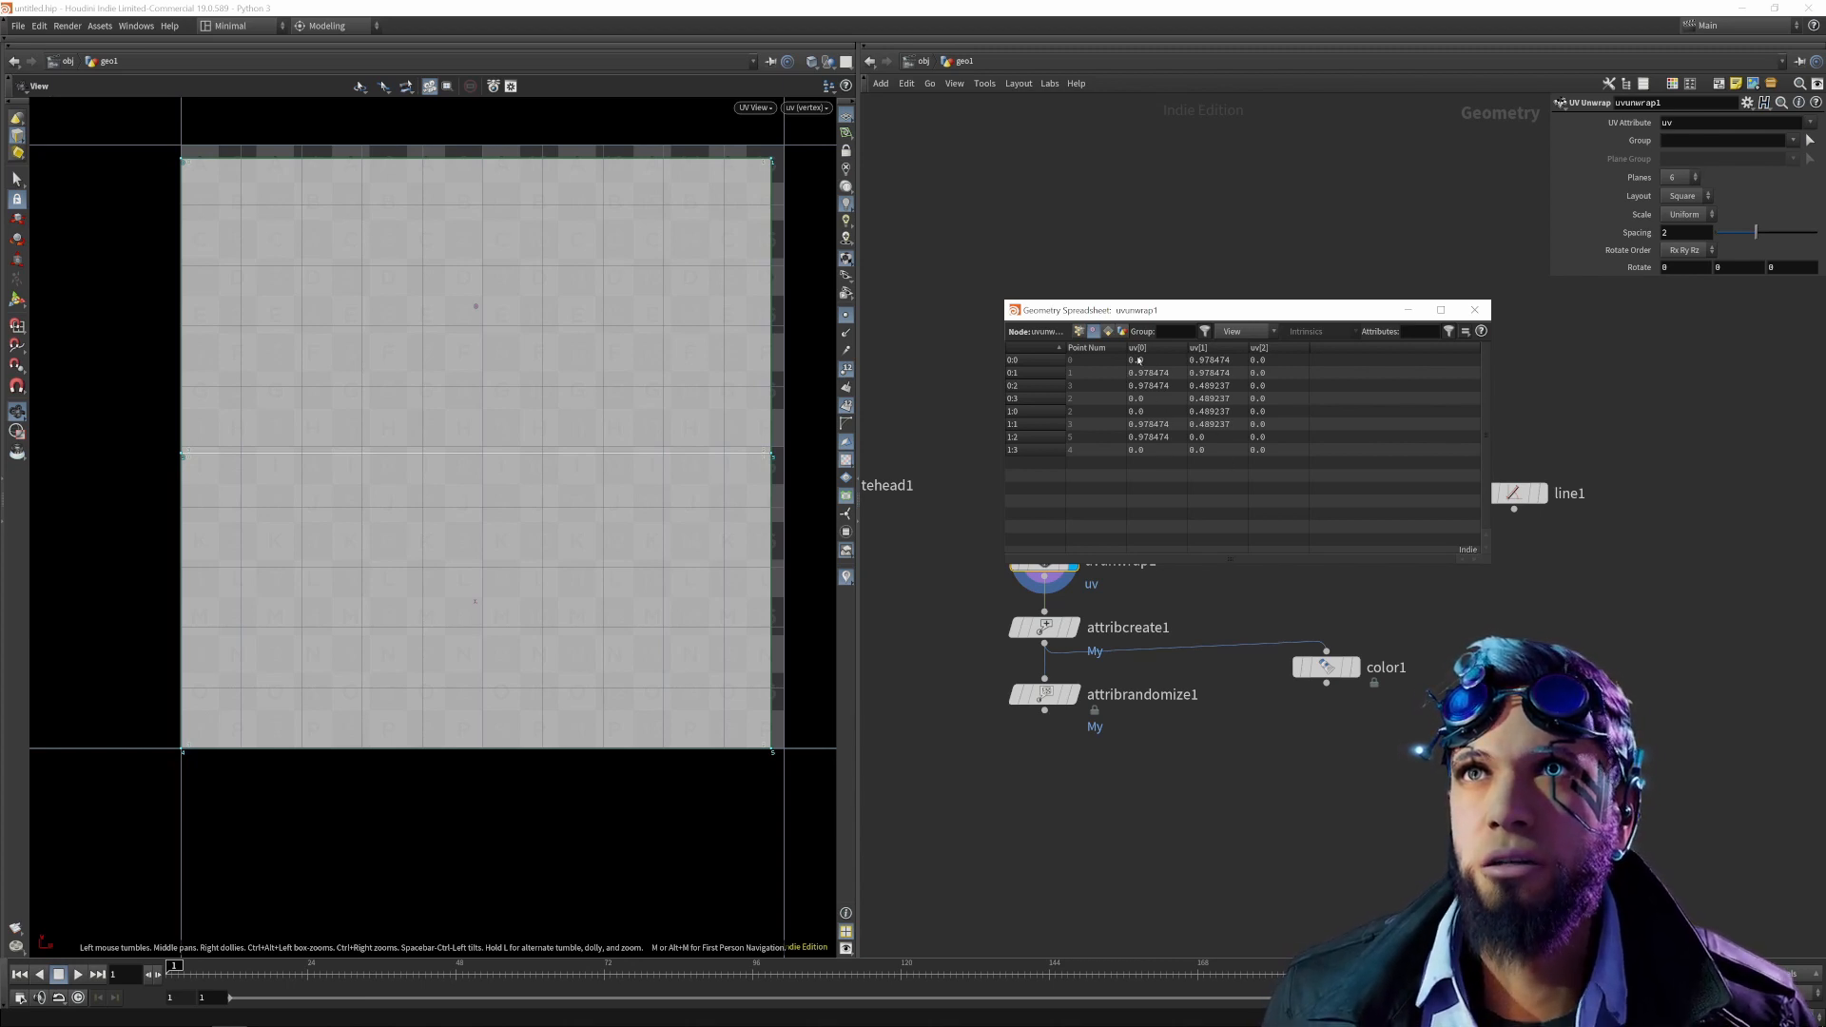
{"action": "key", "text": "alt+Tab"}
Insert a Multiply node between the Texture Coordinate node and the Texture Sample's UVs input.
{"action": "left_click_drag", "start_coordinate": [497, 467], "coordinate": [825, 544]}
{"action": "type", "text": "mul"}
{"action": "left_click", "coordinate": [684, 656]}
Try 2 and 5 as the UV Multiply node's constant B to test tiling, and set it back to 1.
{"action": "left_click", "coordinate": [182, 632]}
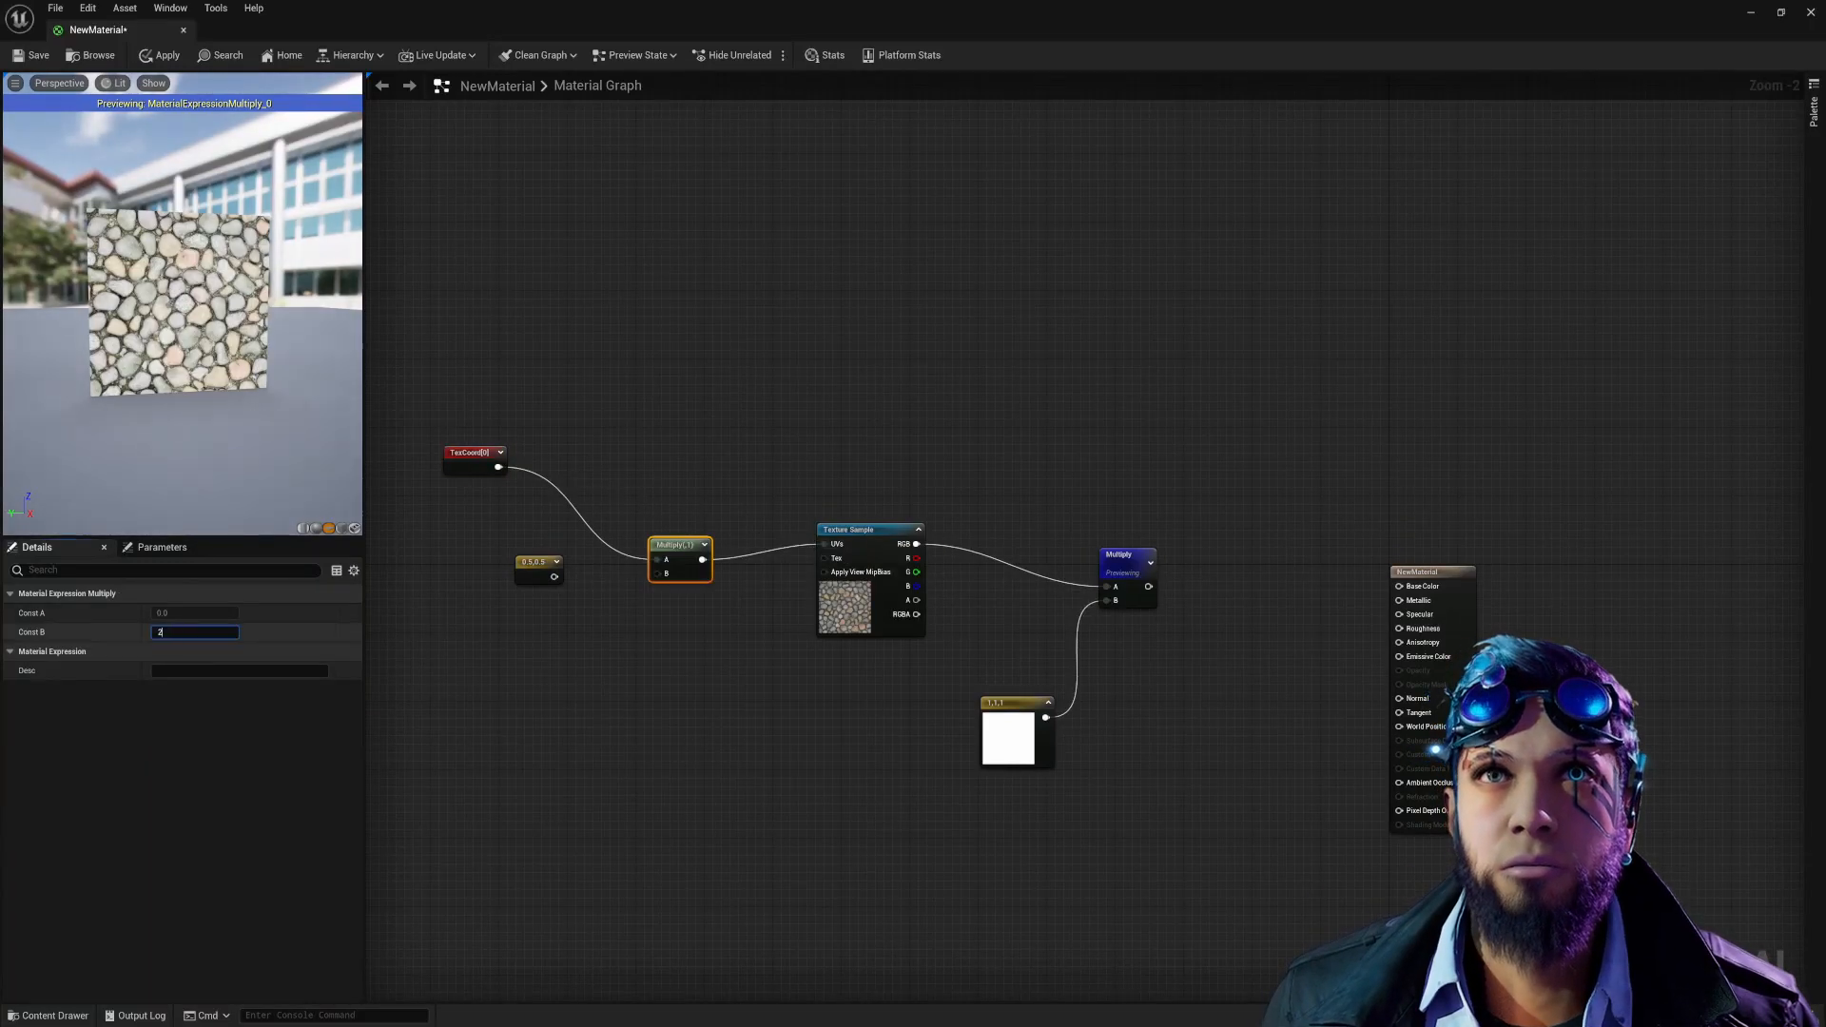
{"action": "type", "text": "2"}
{"action": "key", "text": "Return"}
{"action": "type", "text": "5"}
{"action": "key", "text": "Return"}
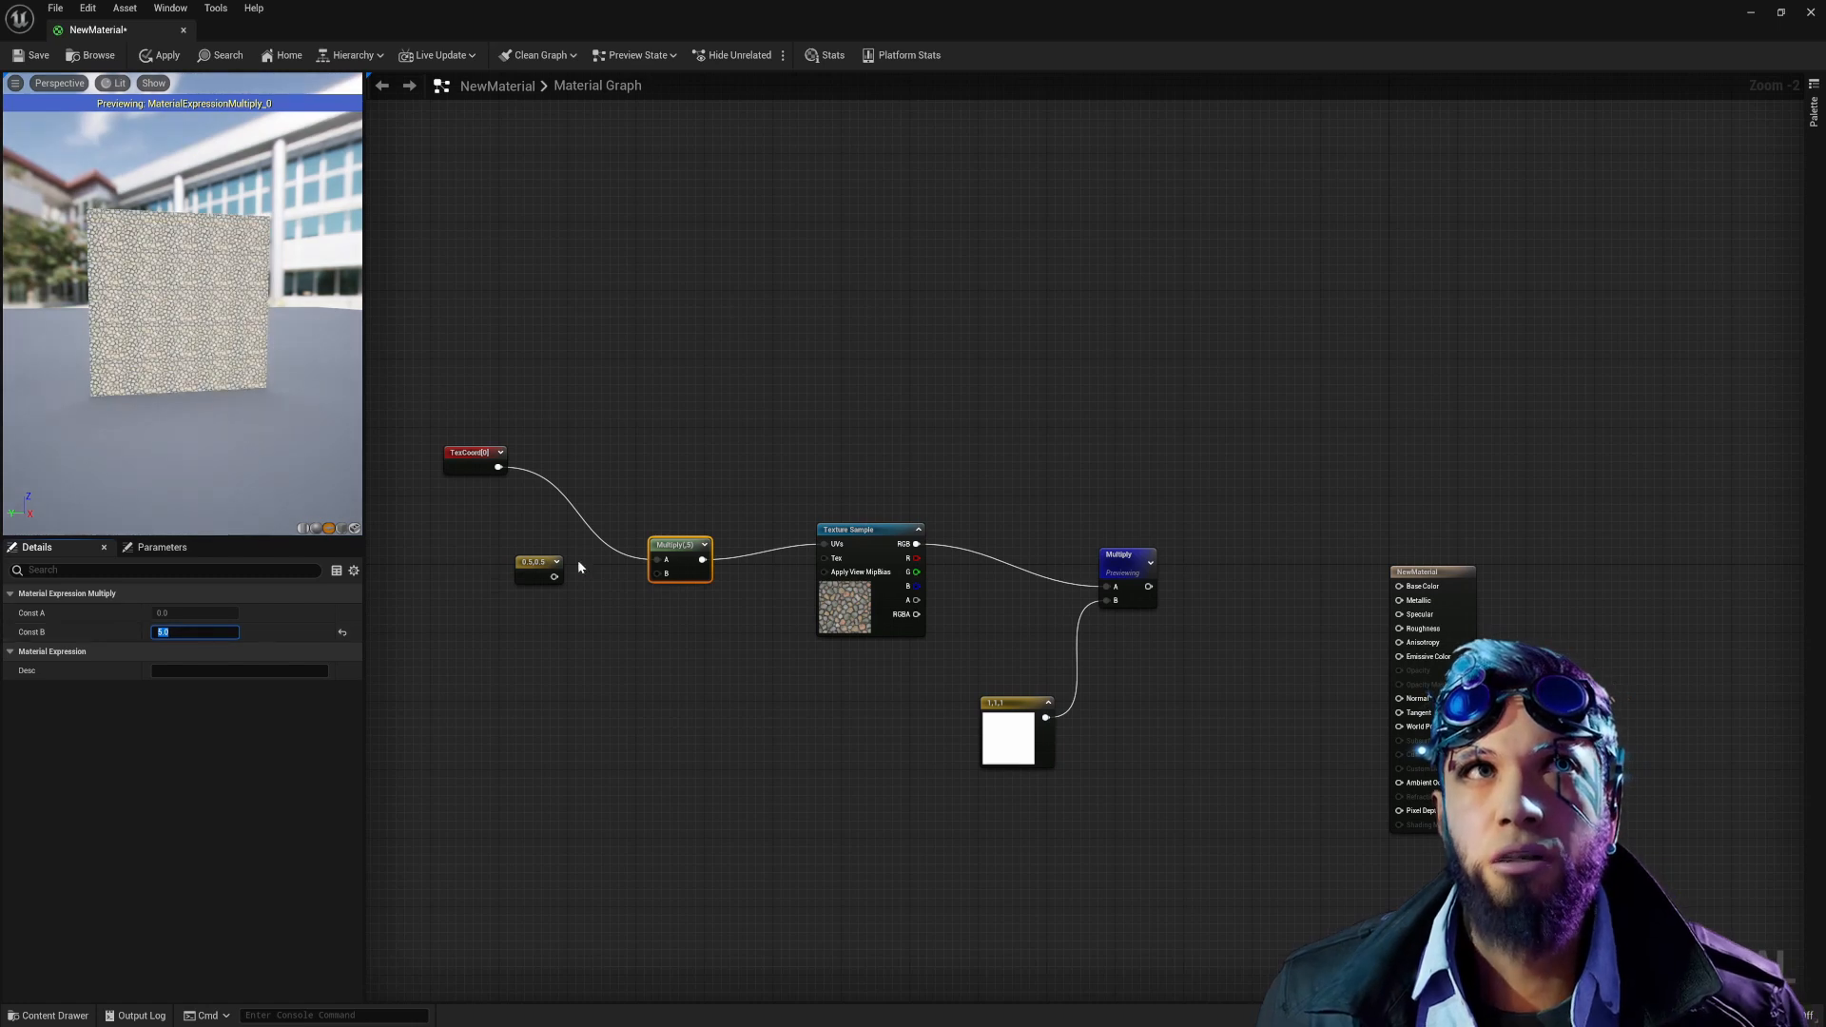
{"action": "type", "text": "1"}
{"action": "key", "text": "Return"}
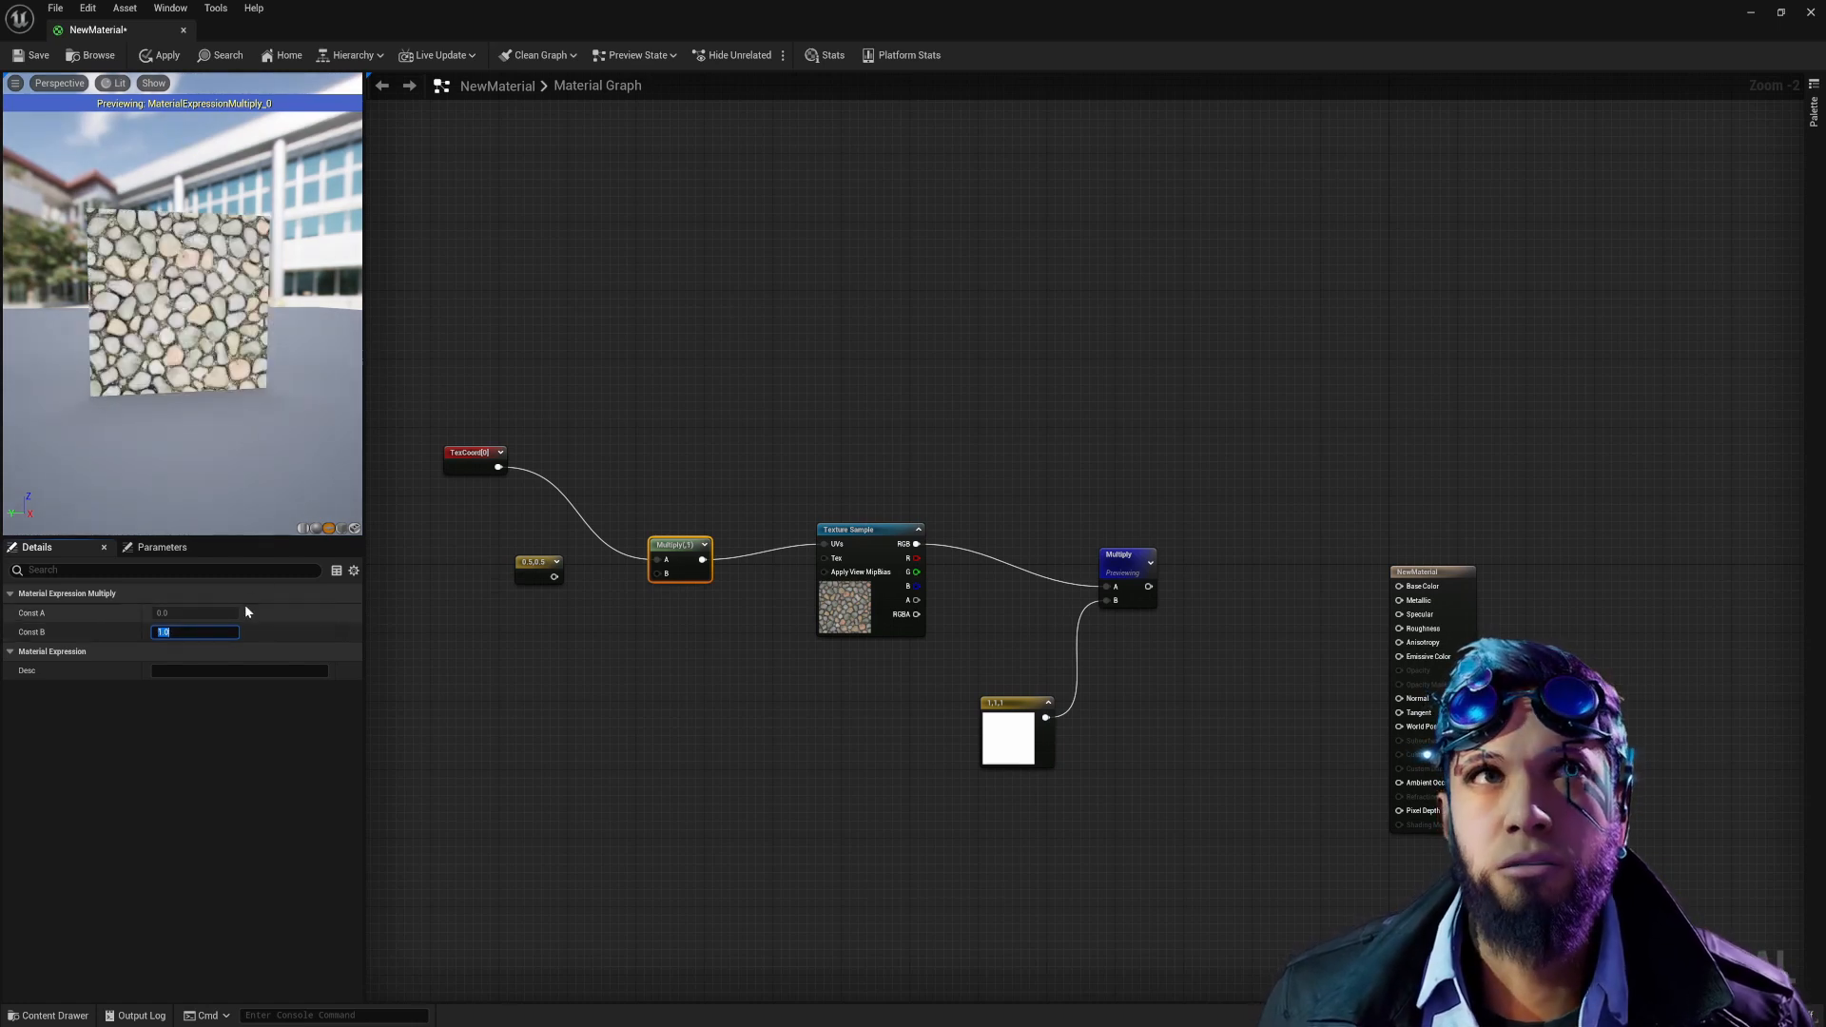
Insert an Add node between the UV Multiply node and the Texture Sample's UVs input.
{"action": "left_click_drag", "start_coordinate": [653, 548], "coordinate": [824, 544]}
{"action": "type", "text": "add"}
{"action": "key", "text": "Return"}
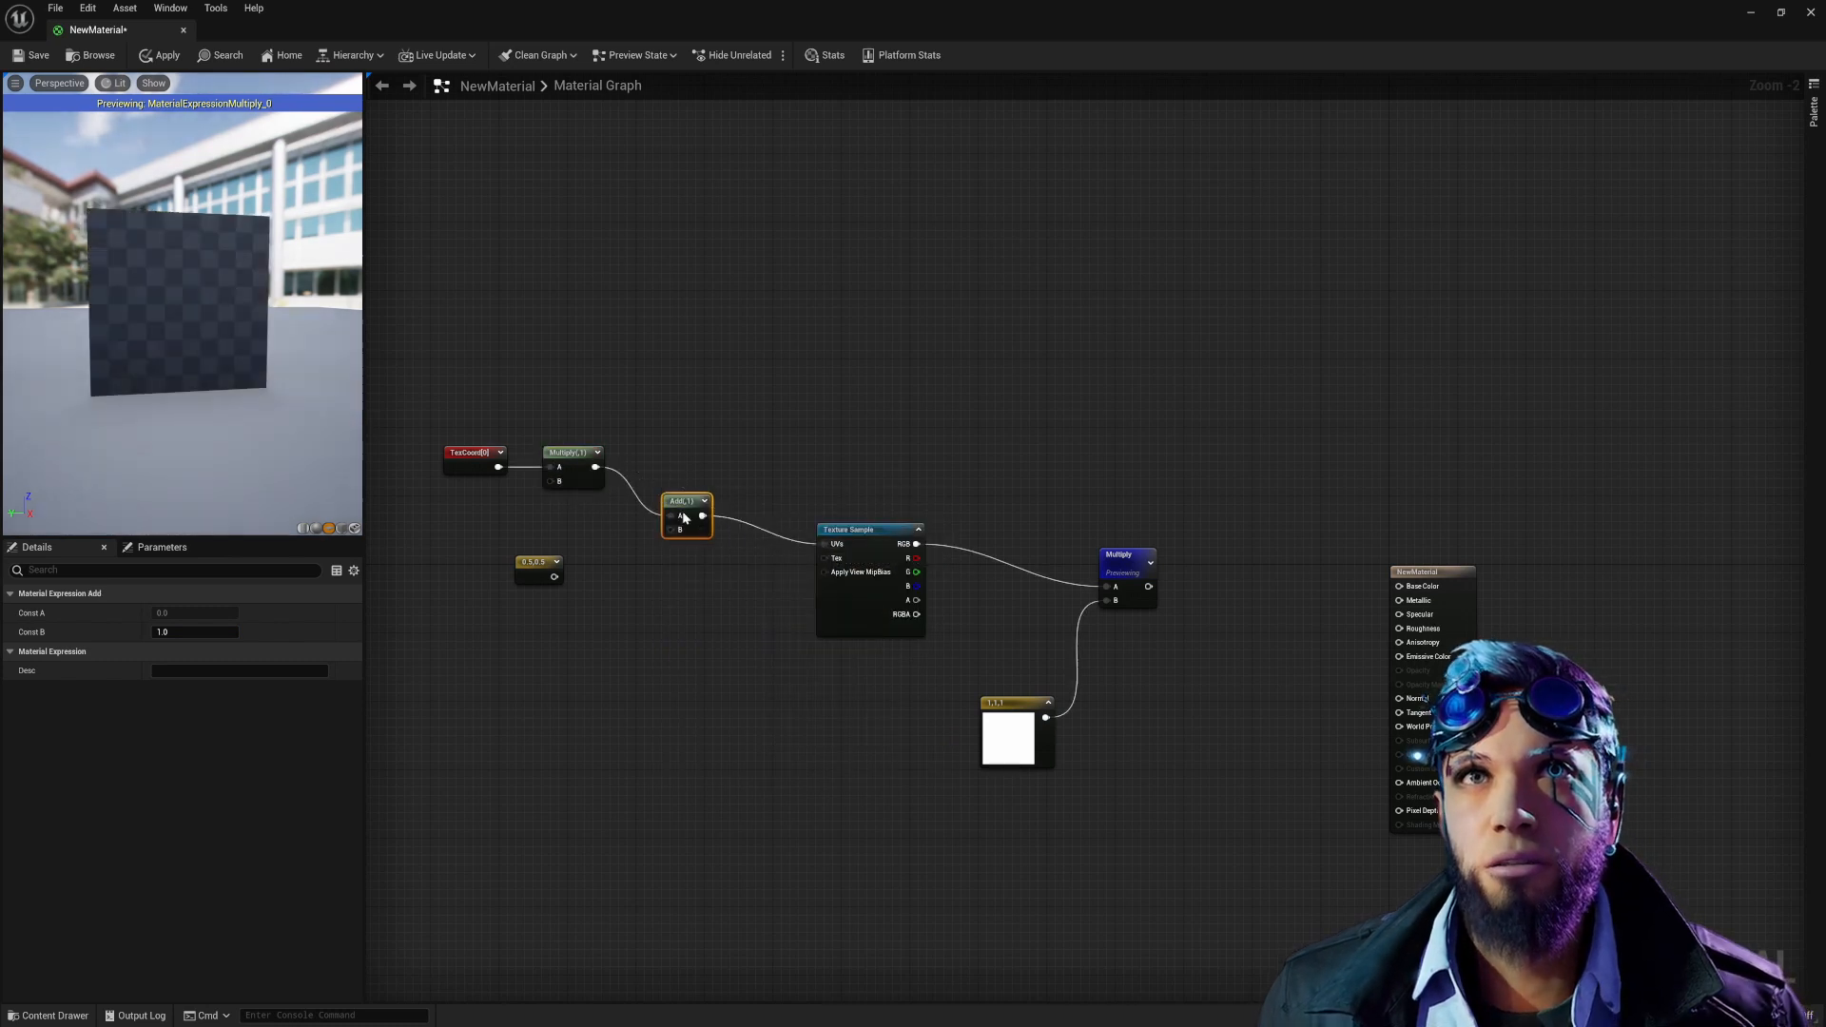
Offset the UVs by trying 0.3 for the Add node's constant B and settling on 0.5.
{"action": "left_click", "coordinate": [195, 632]}
{"action": "type", "text": "0.3"}
{"action": "key", "text": "Return"}
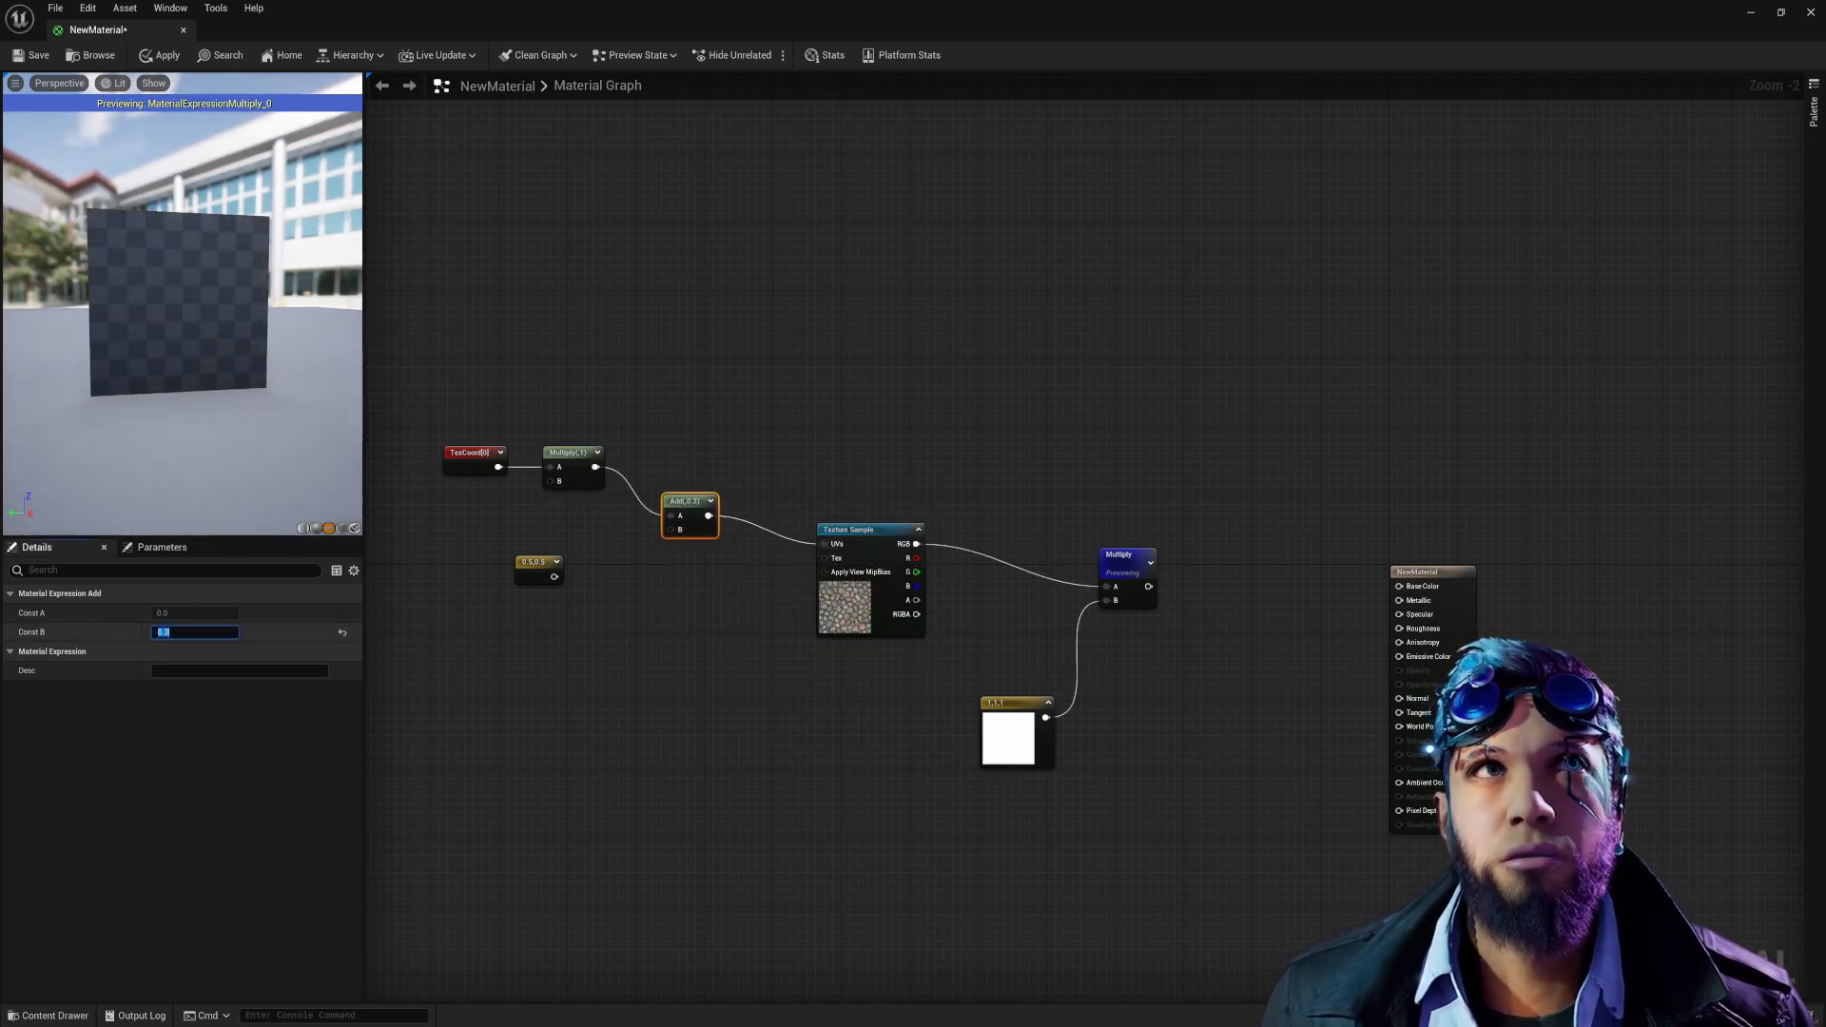
{"action": "type", "text": "0.5"}
{"action": "key", "text": "Return"}
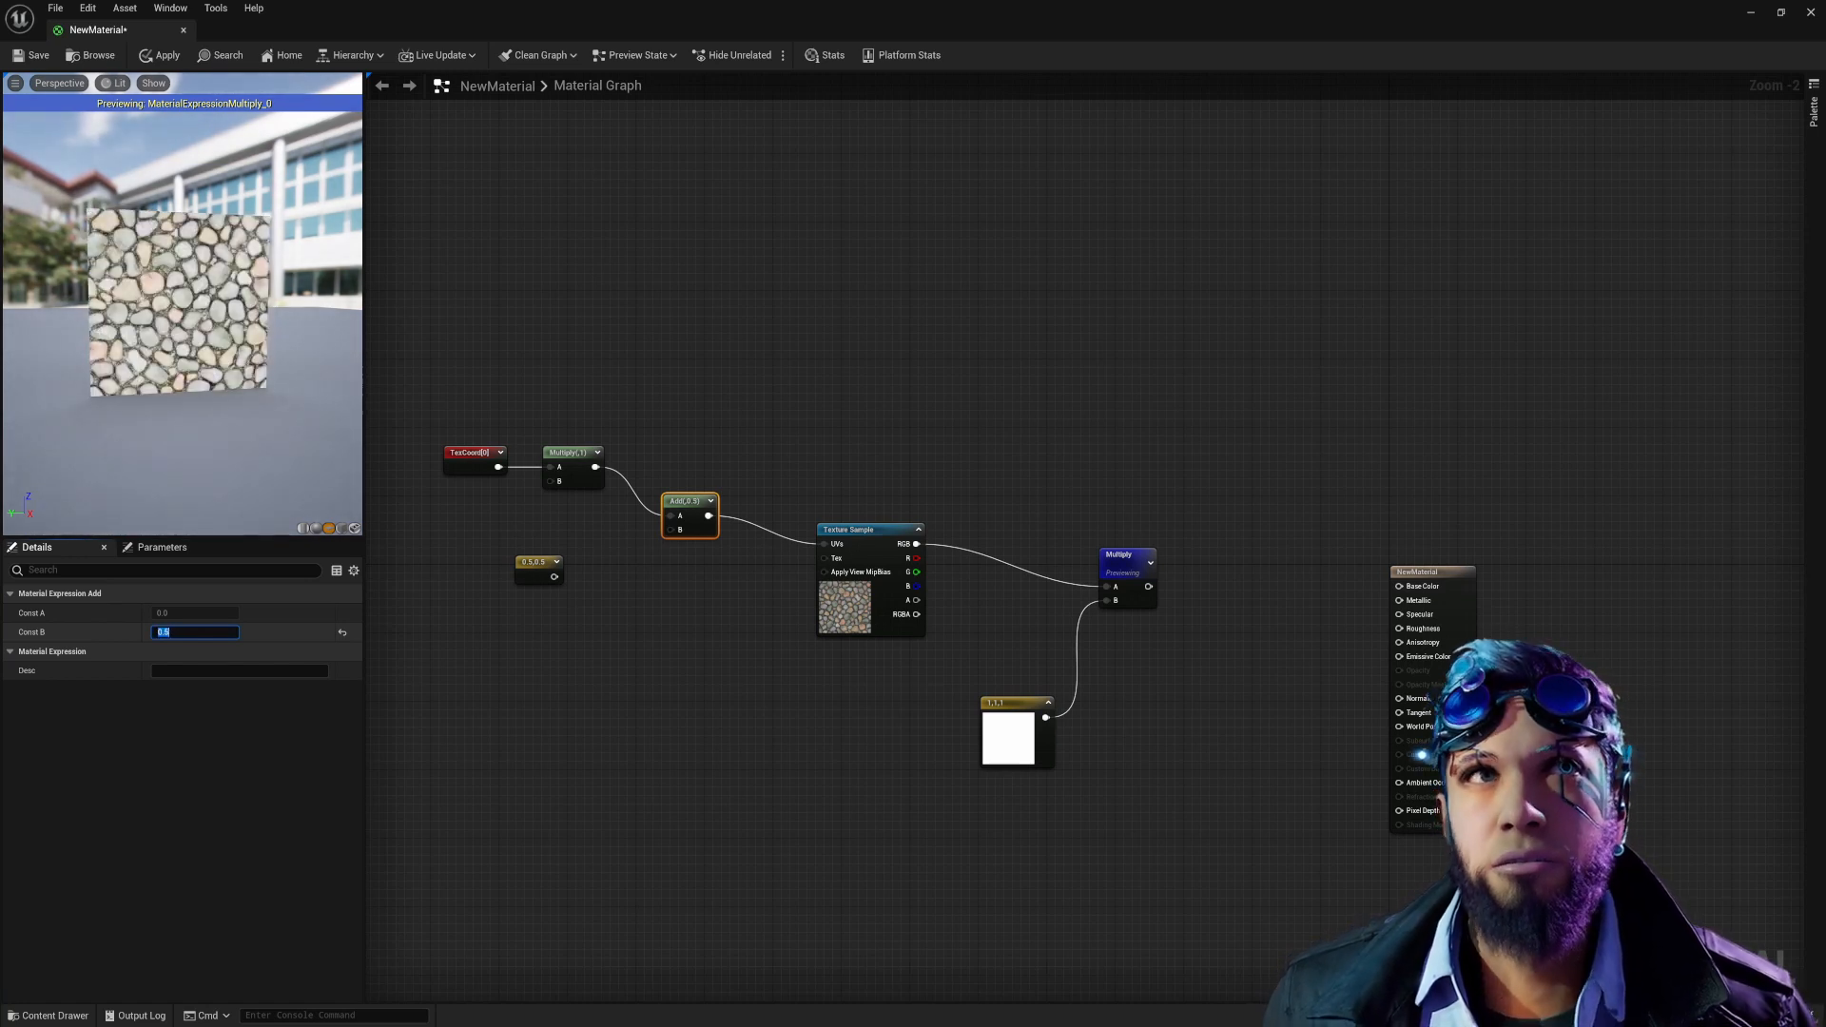
{"action": "left_click", "coordinate": [808, 682]}
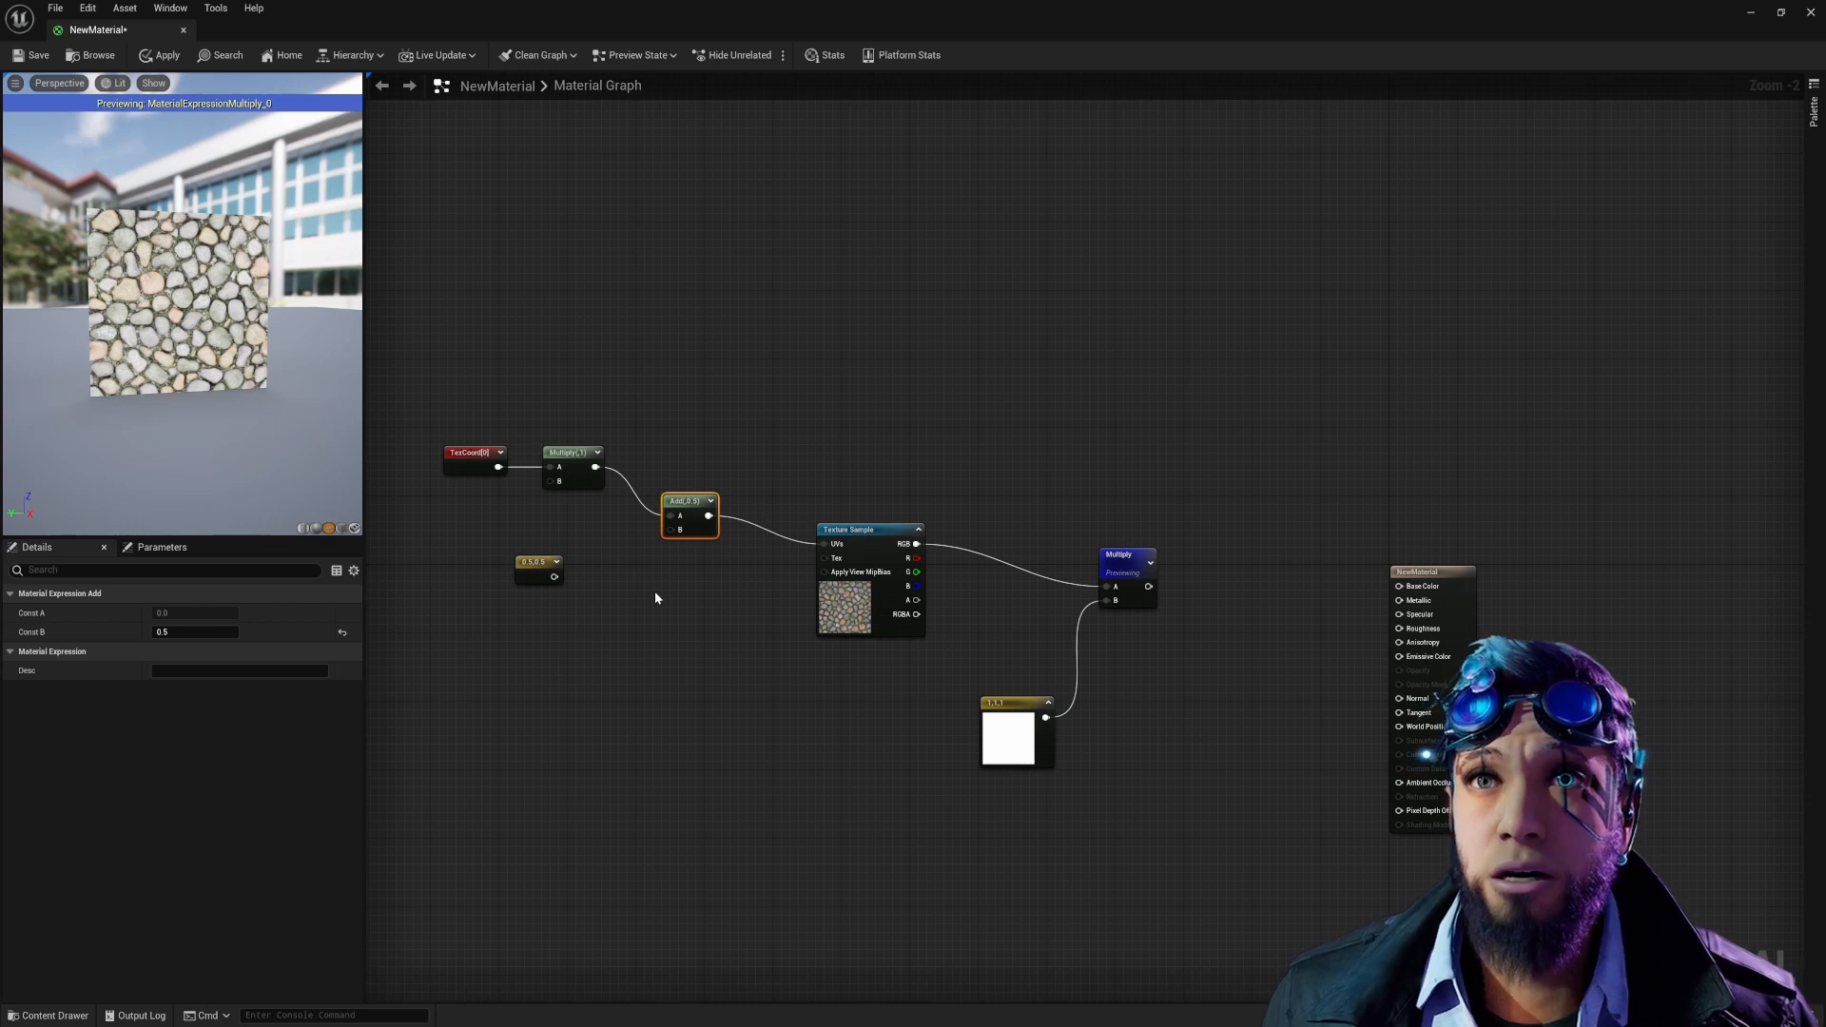
Add an If node and place it between the color Multiply node and the material's main node.
{"action": "right_click_drag", "start_coordinate": [1178, 651], "coordinate": [1082, 641]}
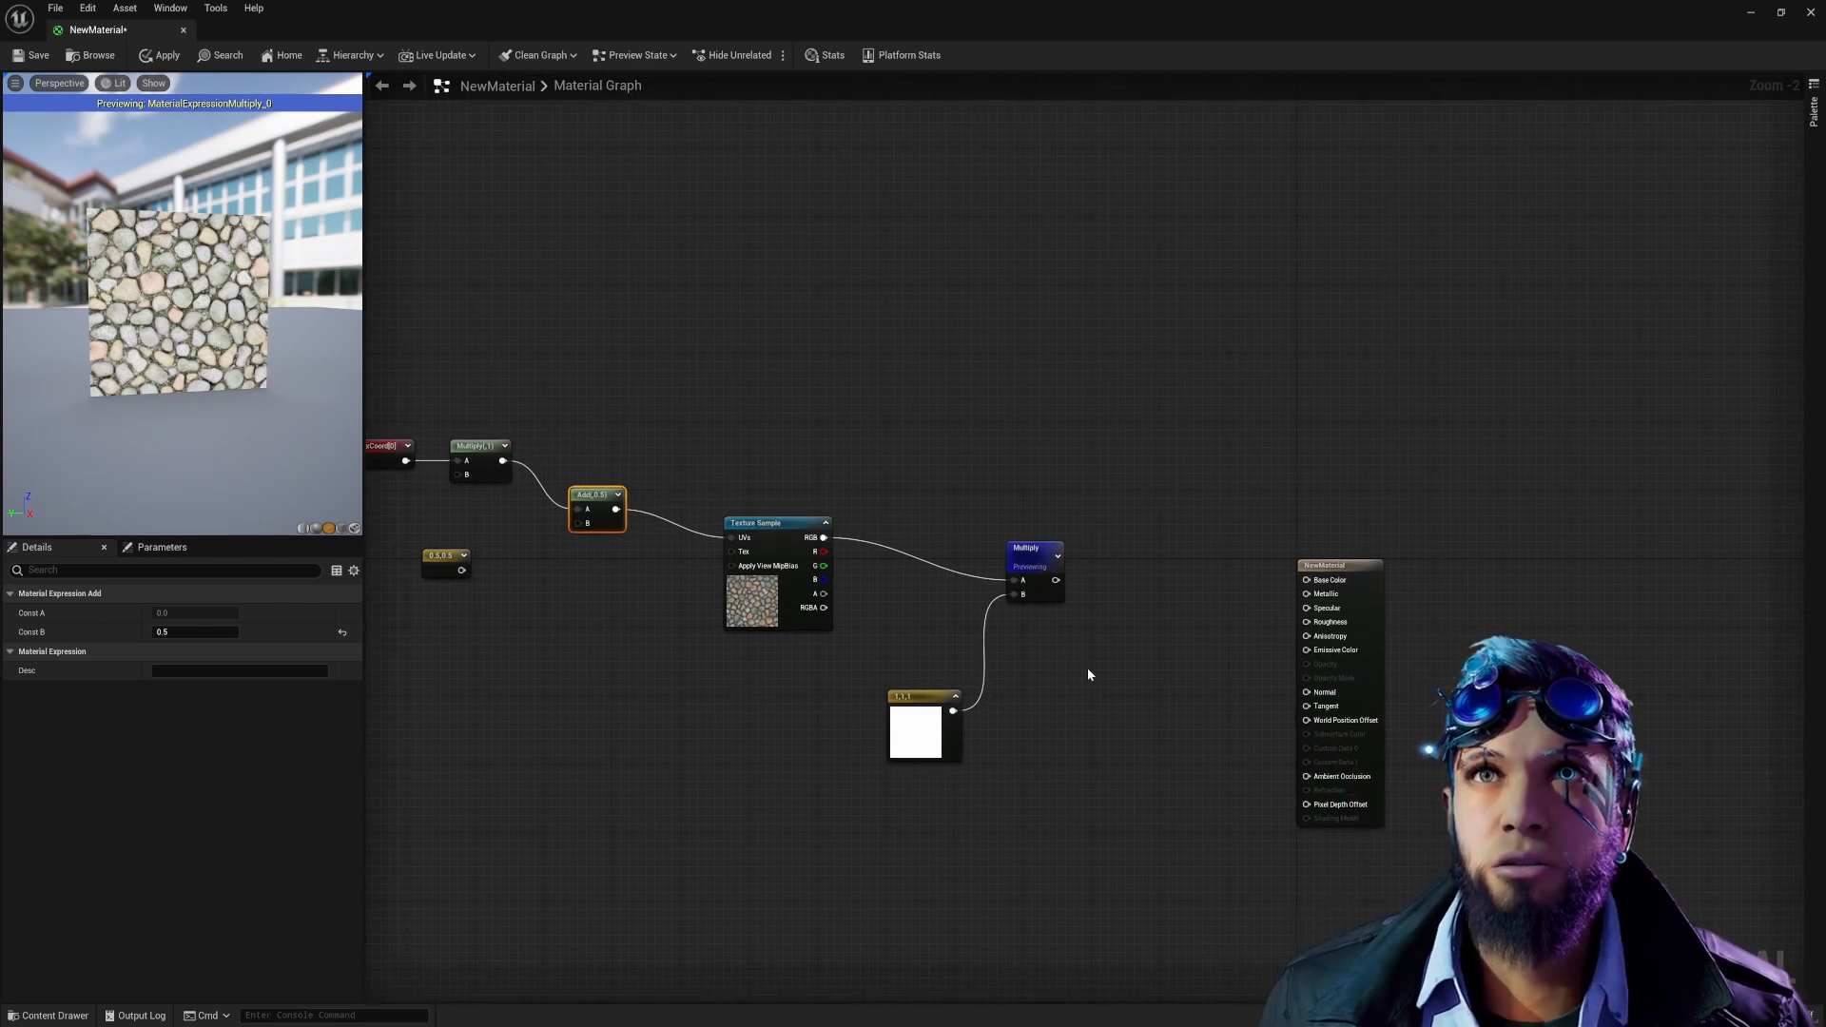
{"action": "right_click", "coordinate": [1089, 674]}
{"action": "type", "text": "if"}
{"action": "key", "text": "Return"}
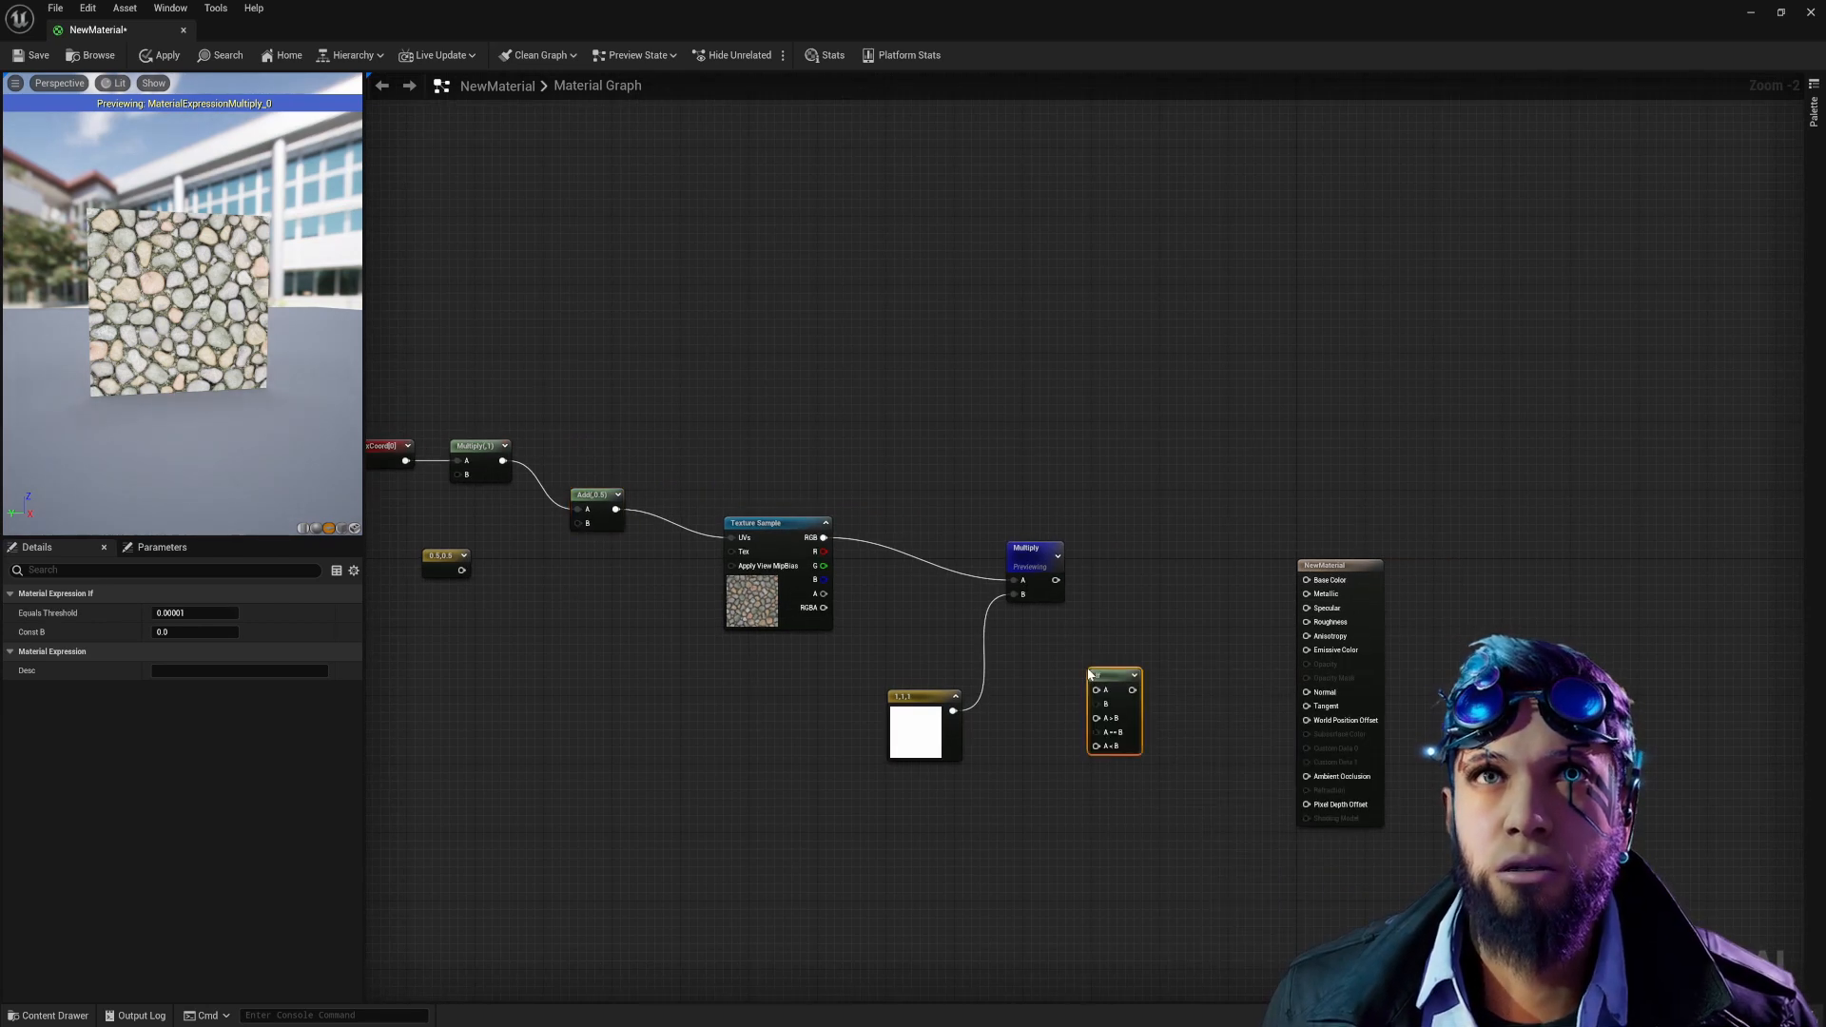
{"action": "left_click_drag", "start_coordinate": [1106, 674], "coordinate": [1126, 635]}
{"action": "right_click_drag", "start_coordinate": [1024, 704], "coordinate": [1066, 712]}
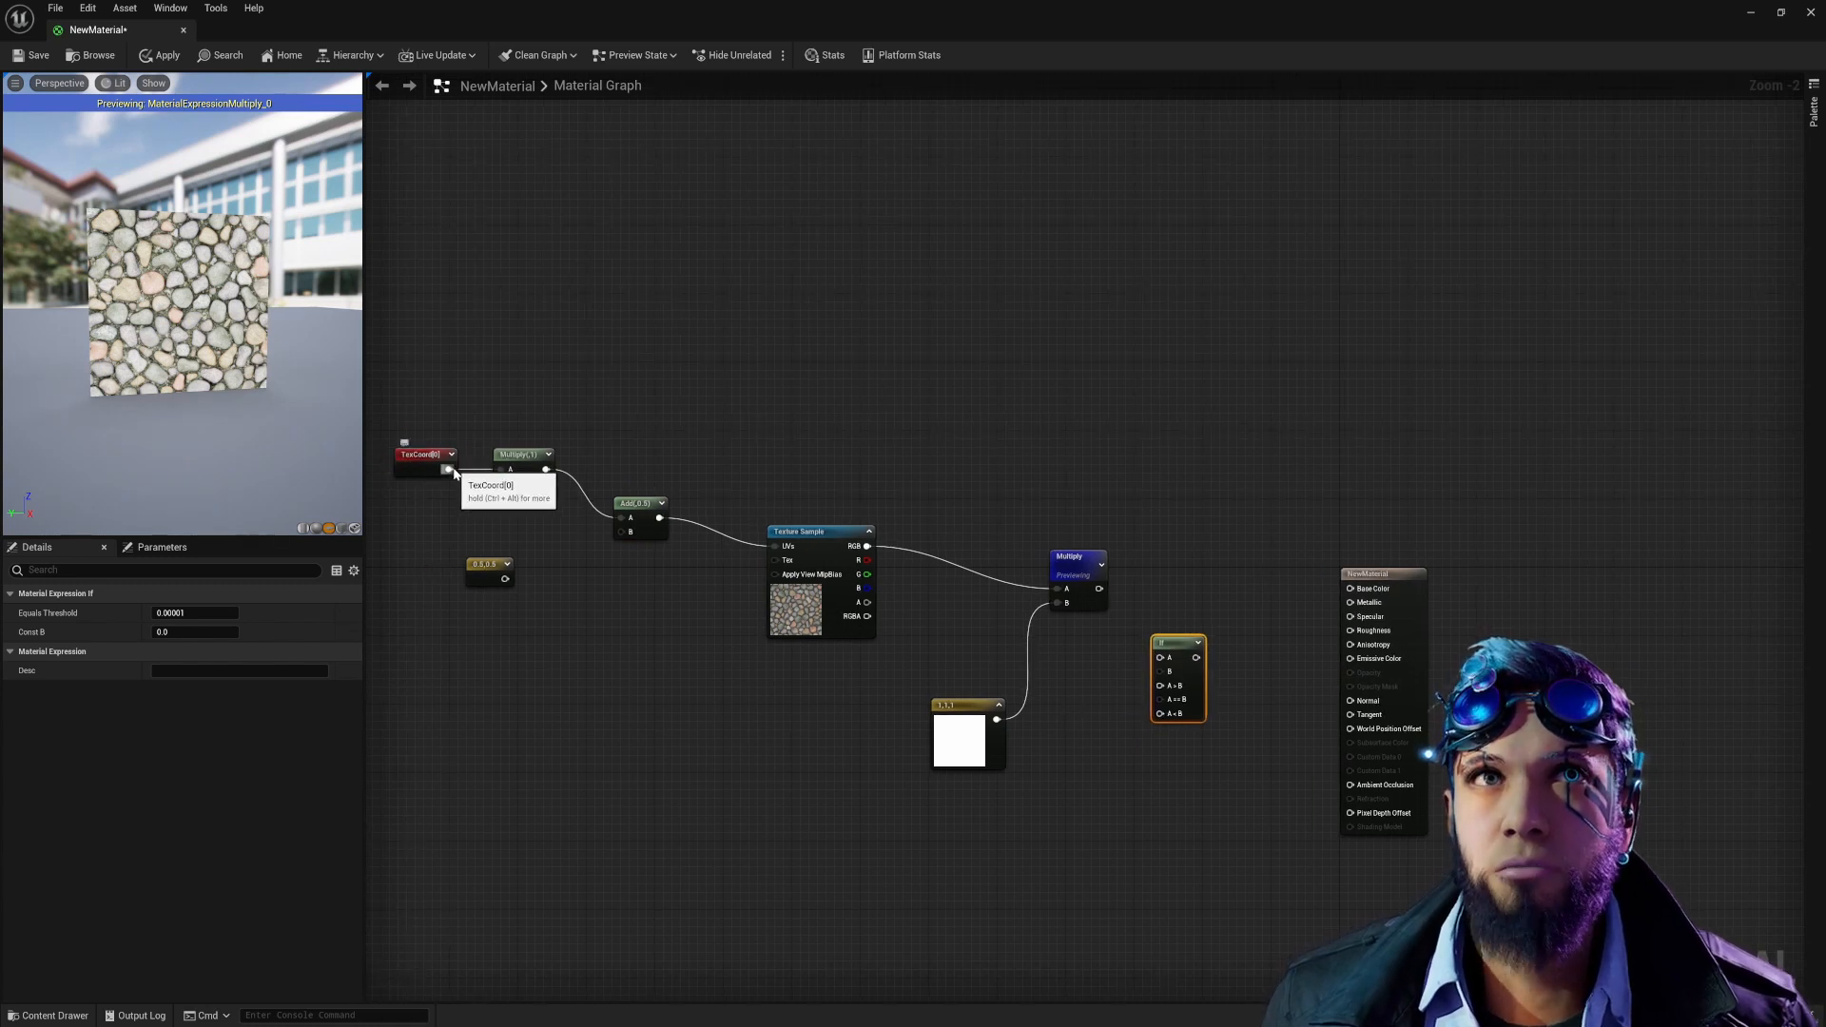
Mask the TexCoord output to the R channel only with a Component Mask and feed it into the If node's A input.
{"action": "left_click_drag", "start_coordinate": [449, 468], "coordinate": [654, 684]}
{"action": "type", "text": "mask"}
{"action": "key", "text": "Return"}
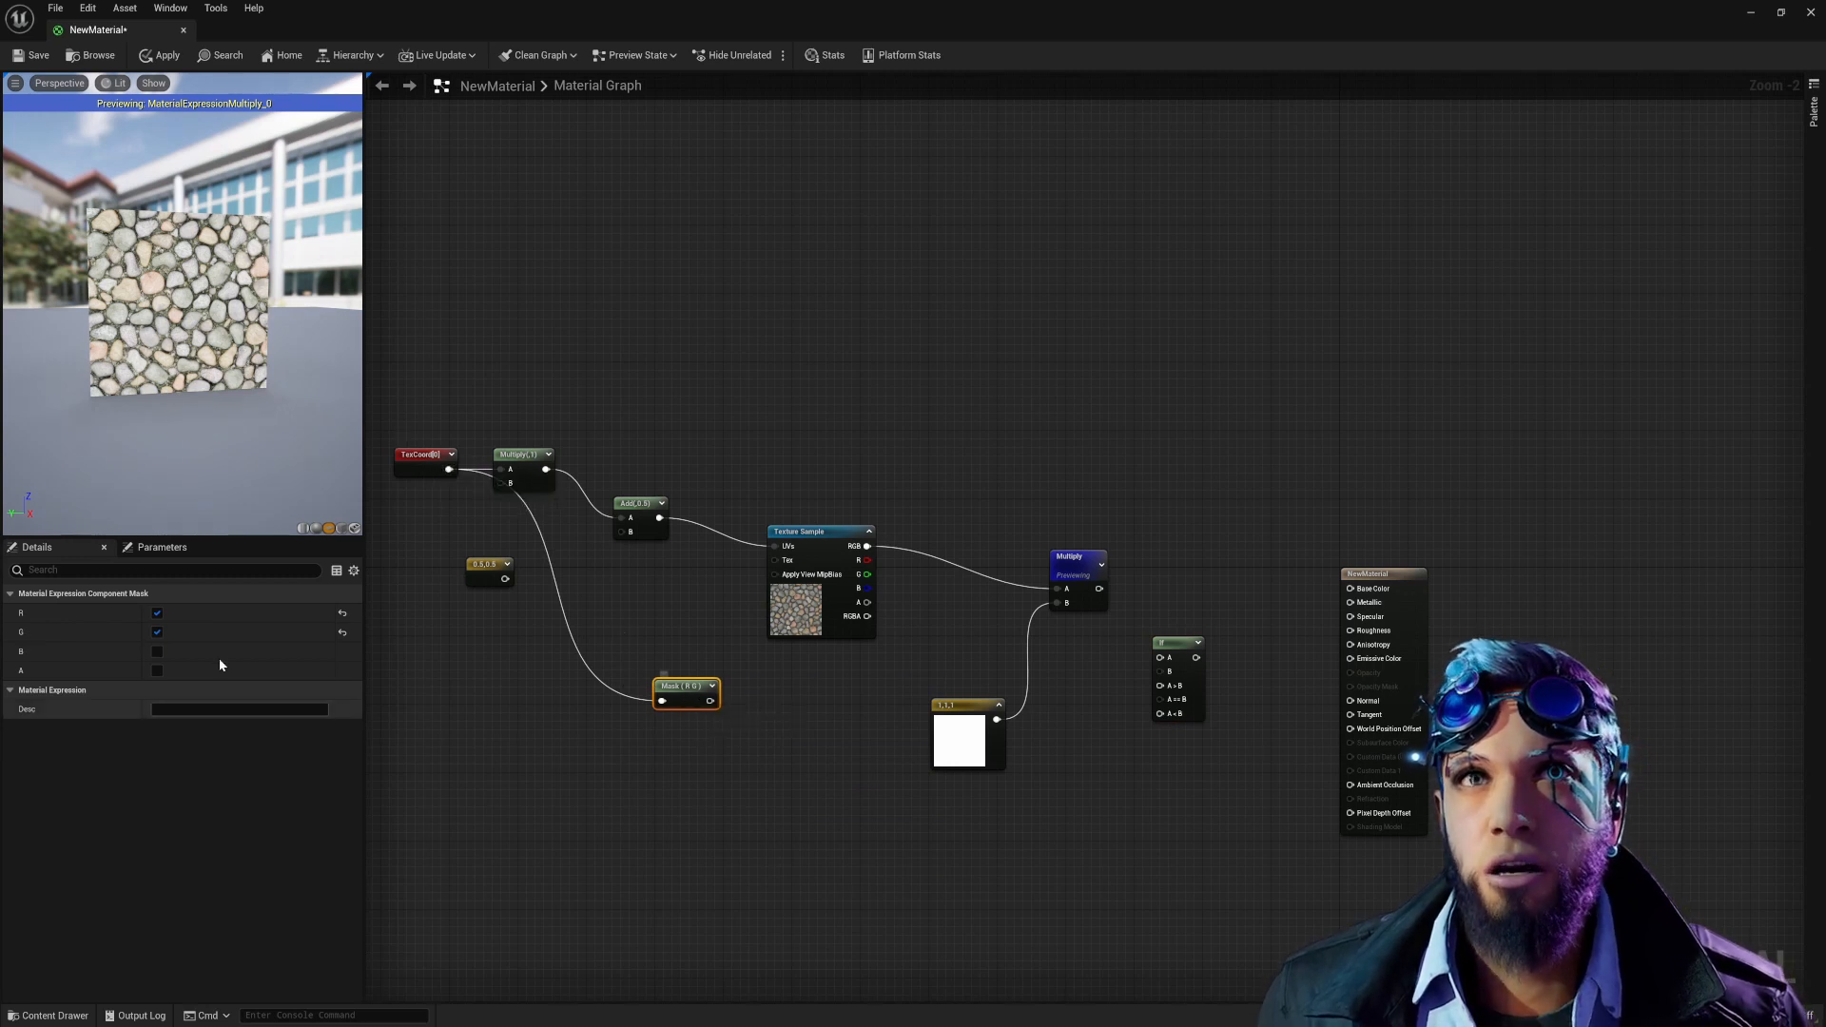
{"action": "left_click", "coordinate": [157, 632]}
{"action": "left_click", "coordinate": [156, 632]}
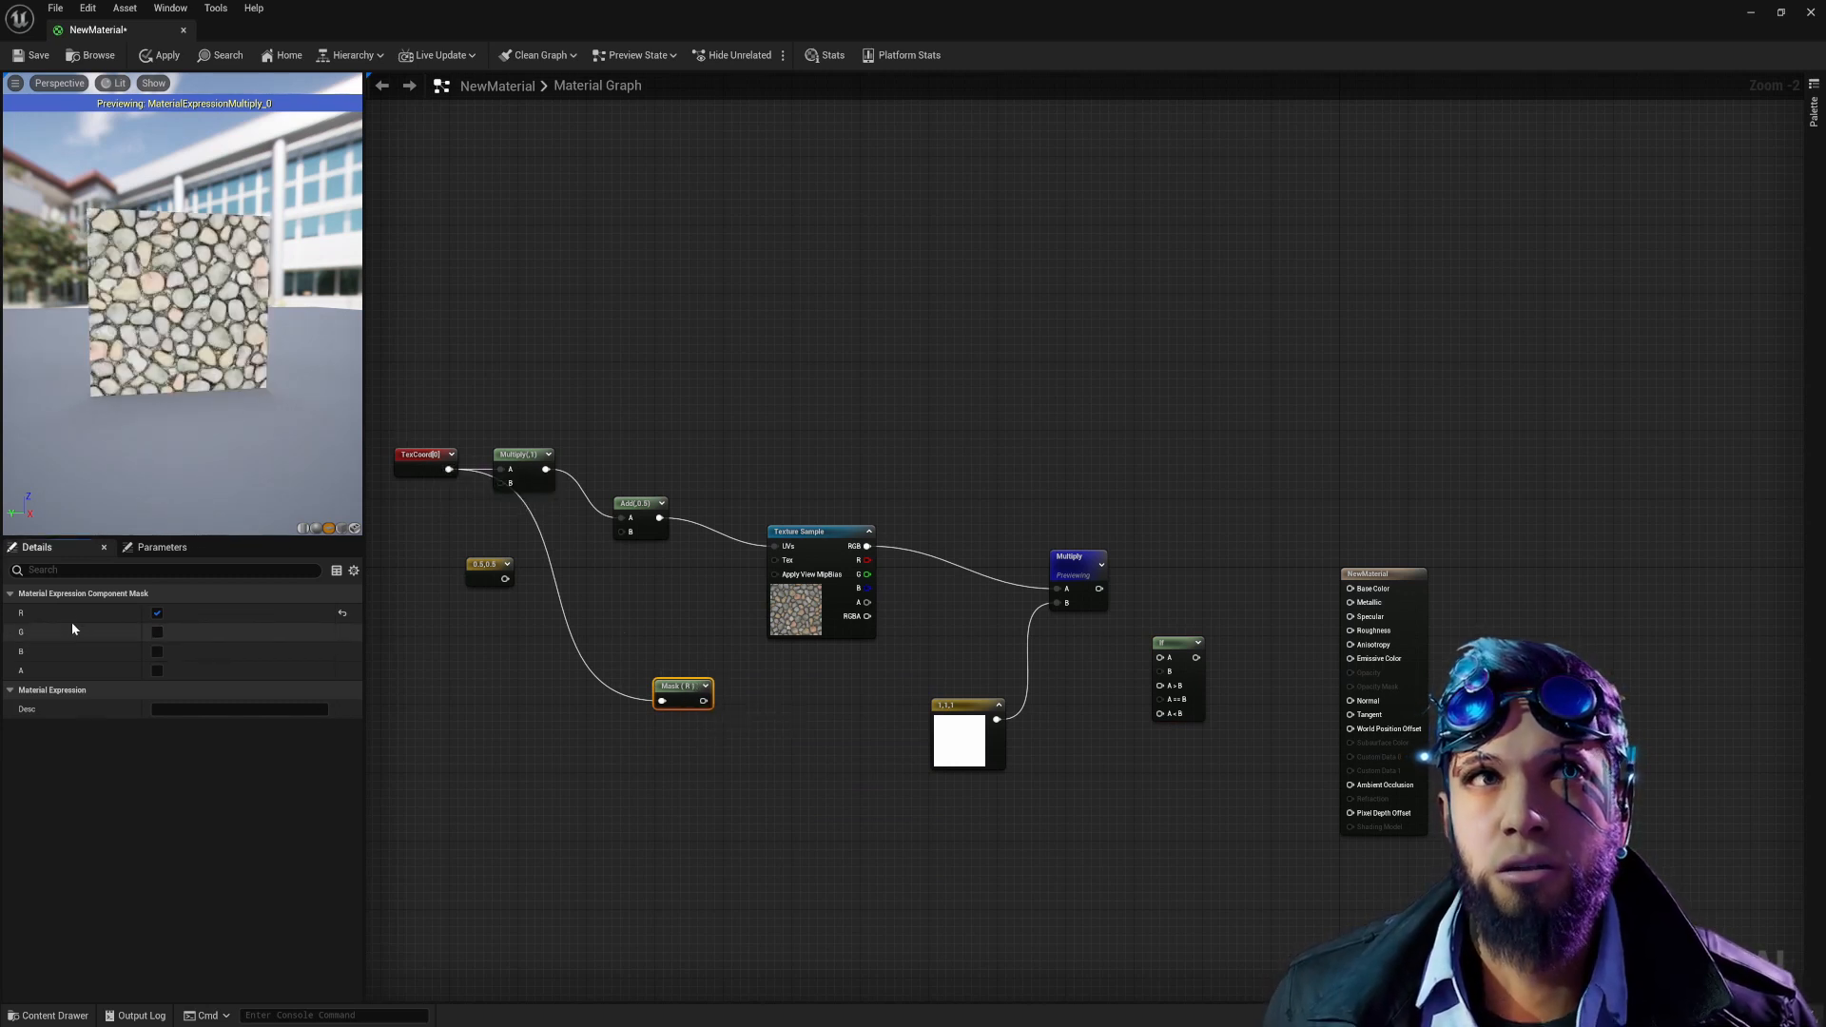
{"action": "left_click_drag", "start_coordinate": [706, 701], "coordinate": [1166, 660]}
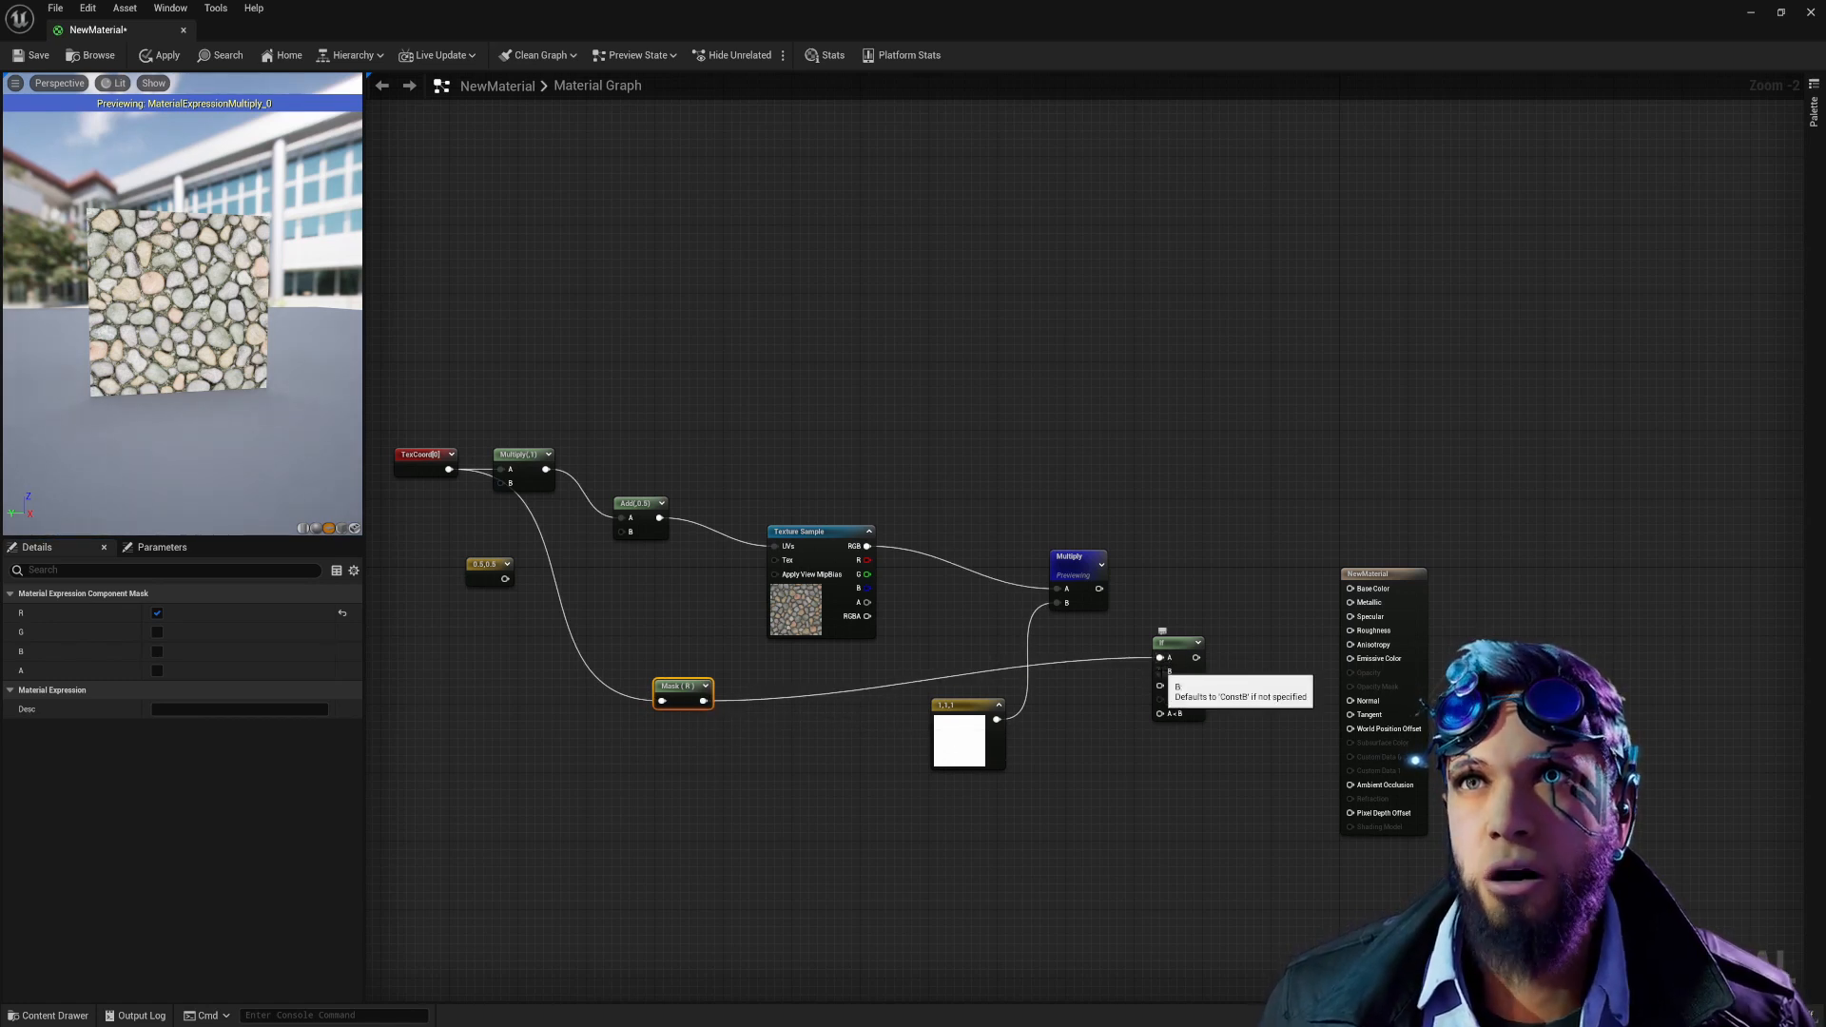
Add a Constant node with value 0.5 and connect it to the If node's B input.
{"action": "left_click", "coordinate": [1027, 805]}
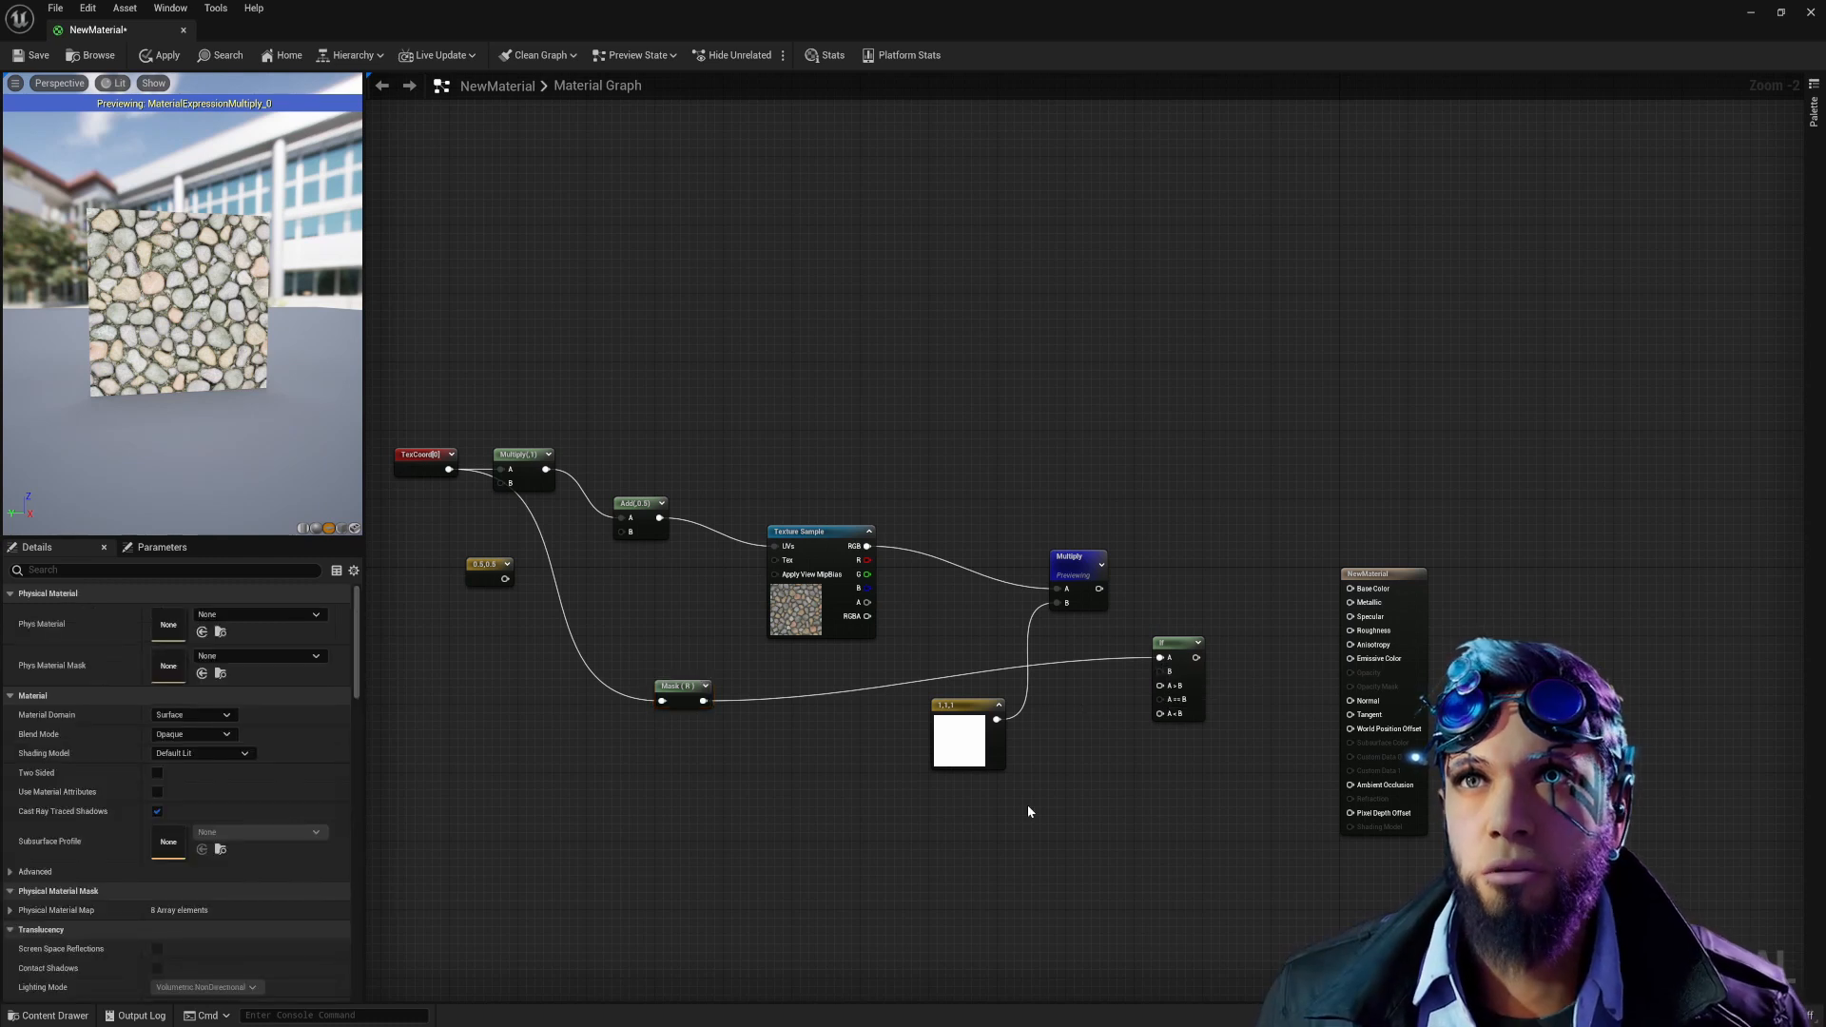
{"action": "left_click", "coordinate": [1027, 805]}
{"action": "left_click_drag", "start_coordinate": [1047, 825], "coordinate": [990, 811]}
{"action": "left_click", "coordinate": [160, 612]}
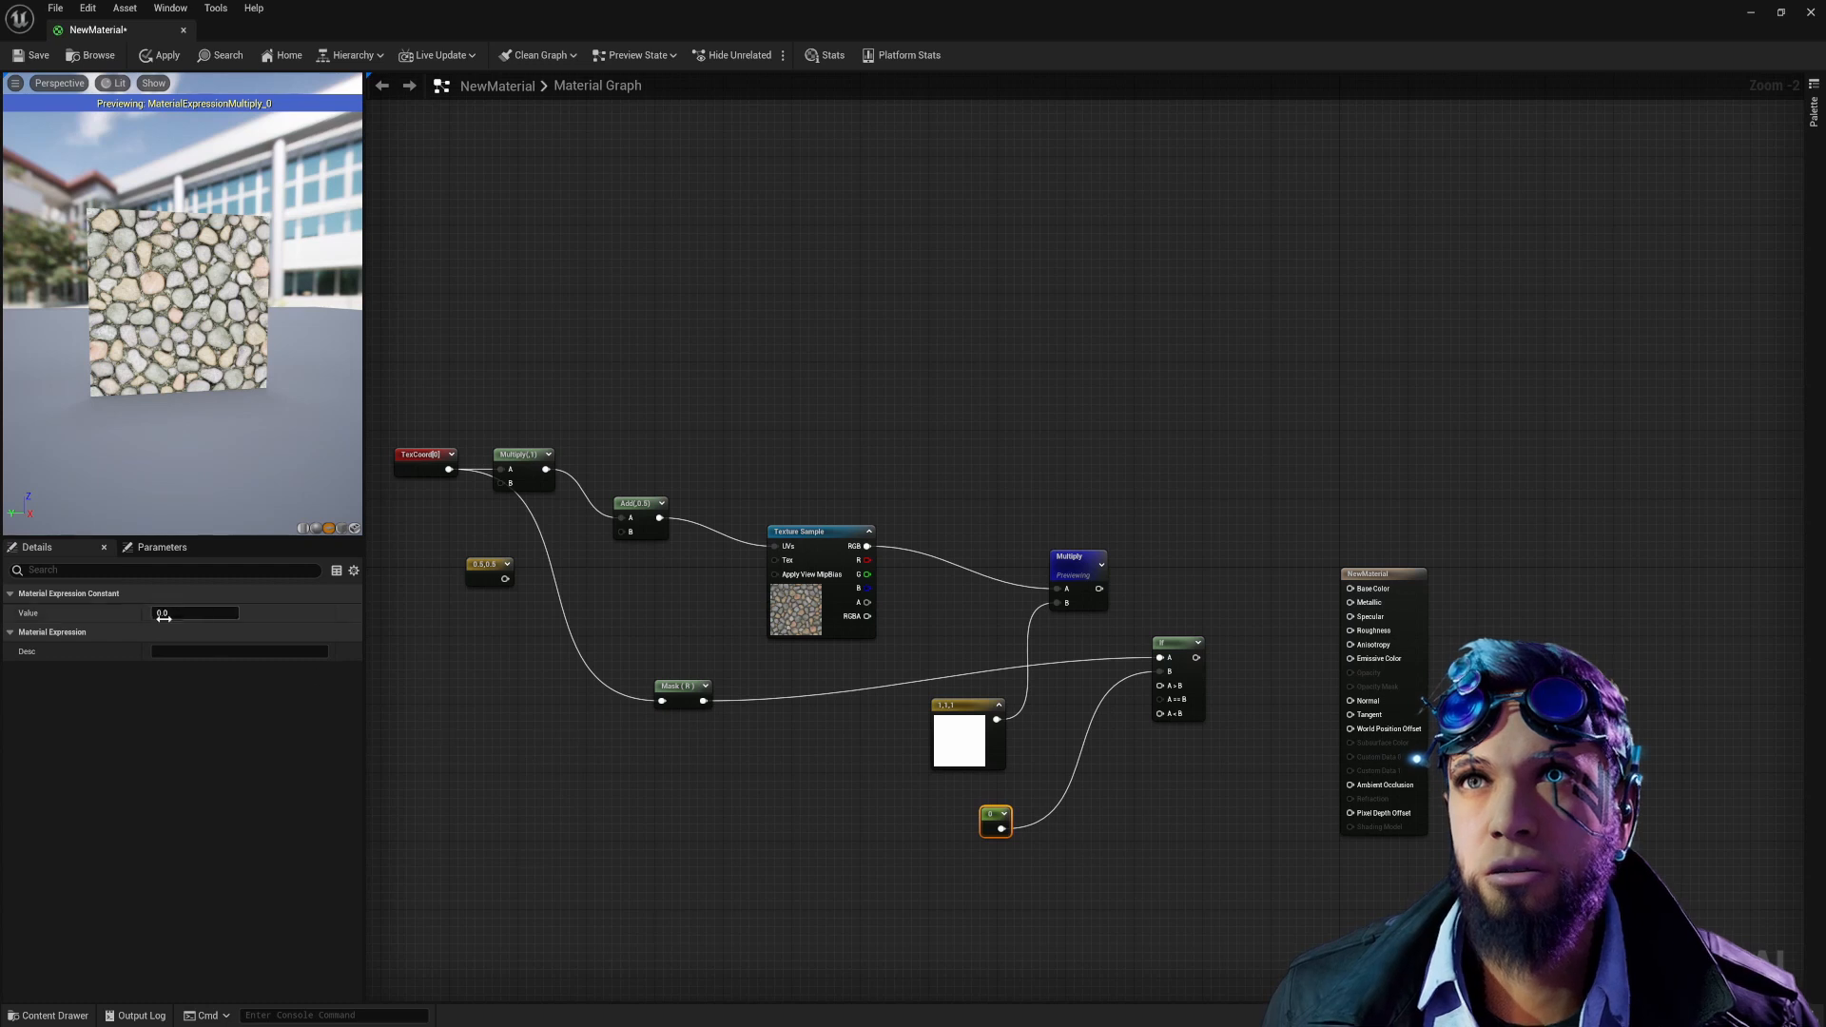
{"action": "type", "text": "0.5"}
{"action": "left_click", "coordinate": [722, 761]}
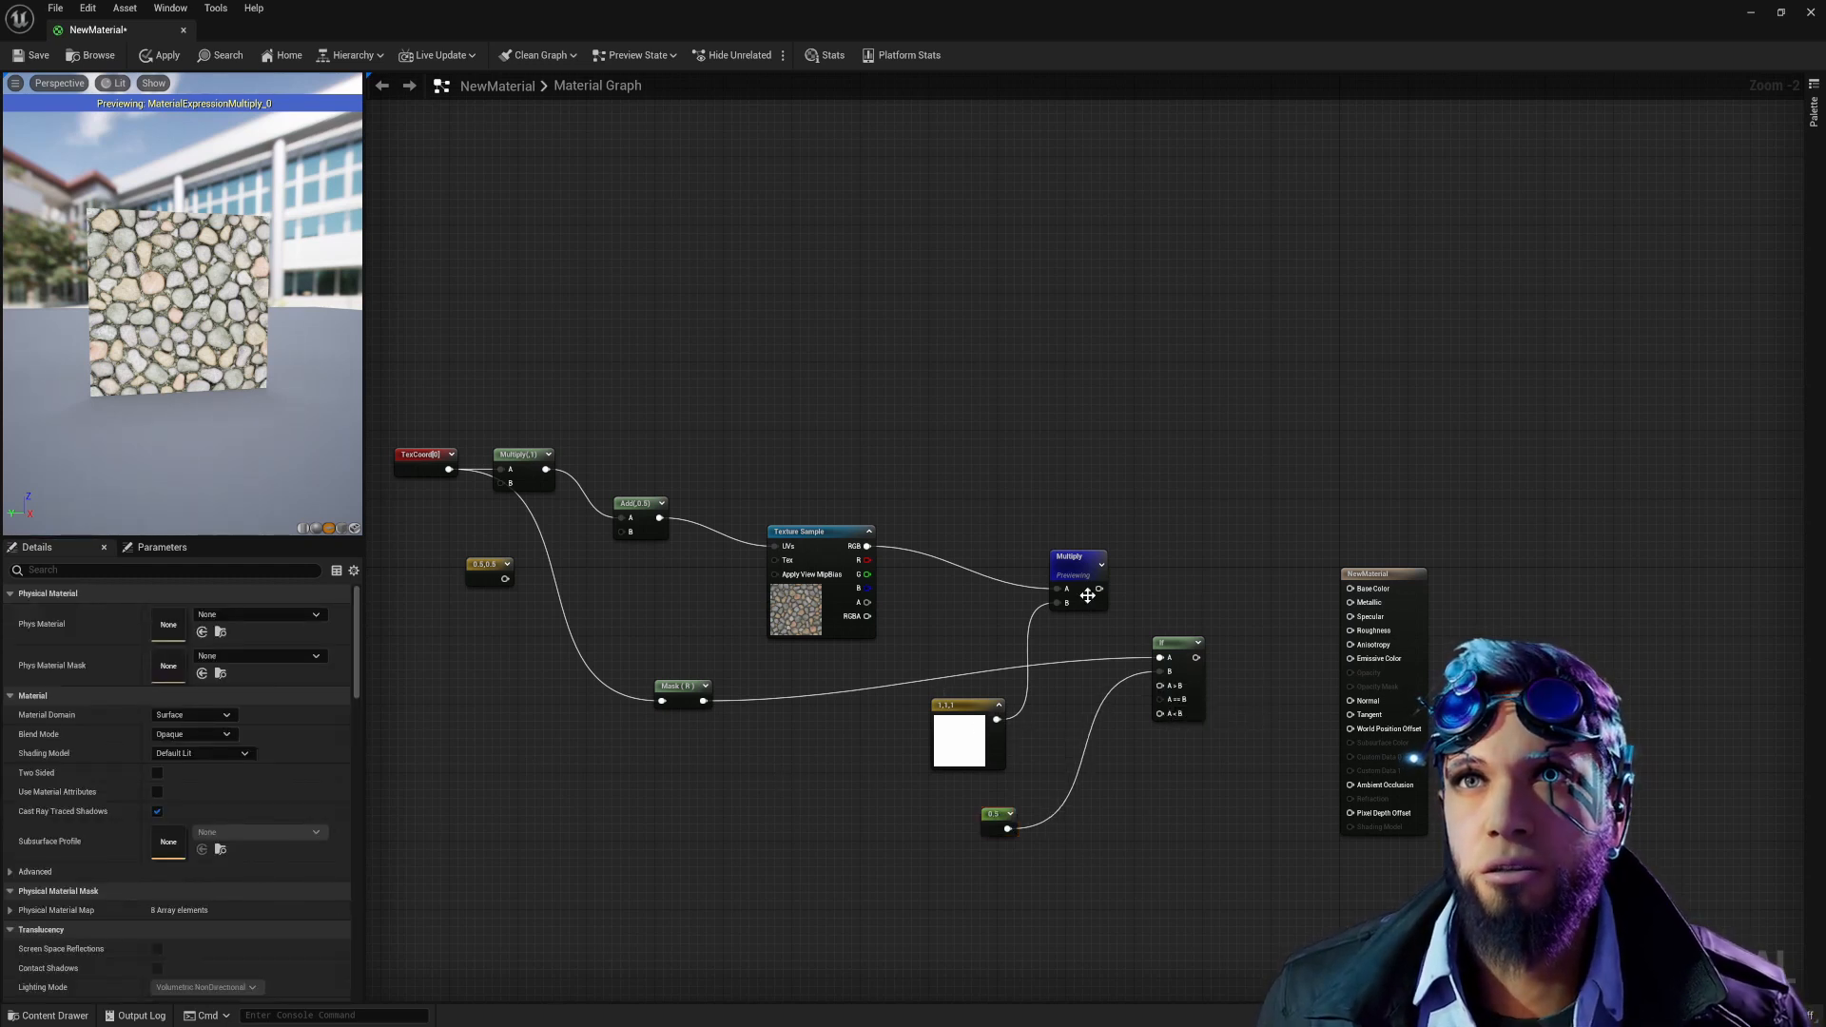
Connect the color Multiply node to the If node's A > B input and the Texture Sample's RGB to A == B and A < B.
{"action": "left_click_drag", "start_coordinate": [1099, 589], "coordinate": [1159, 685]}
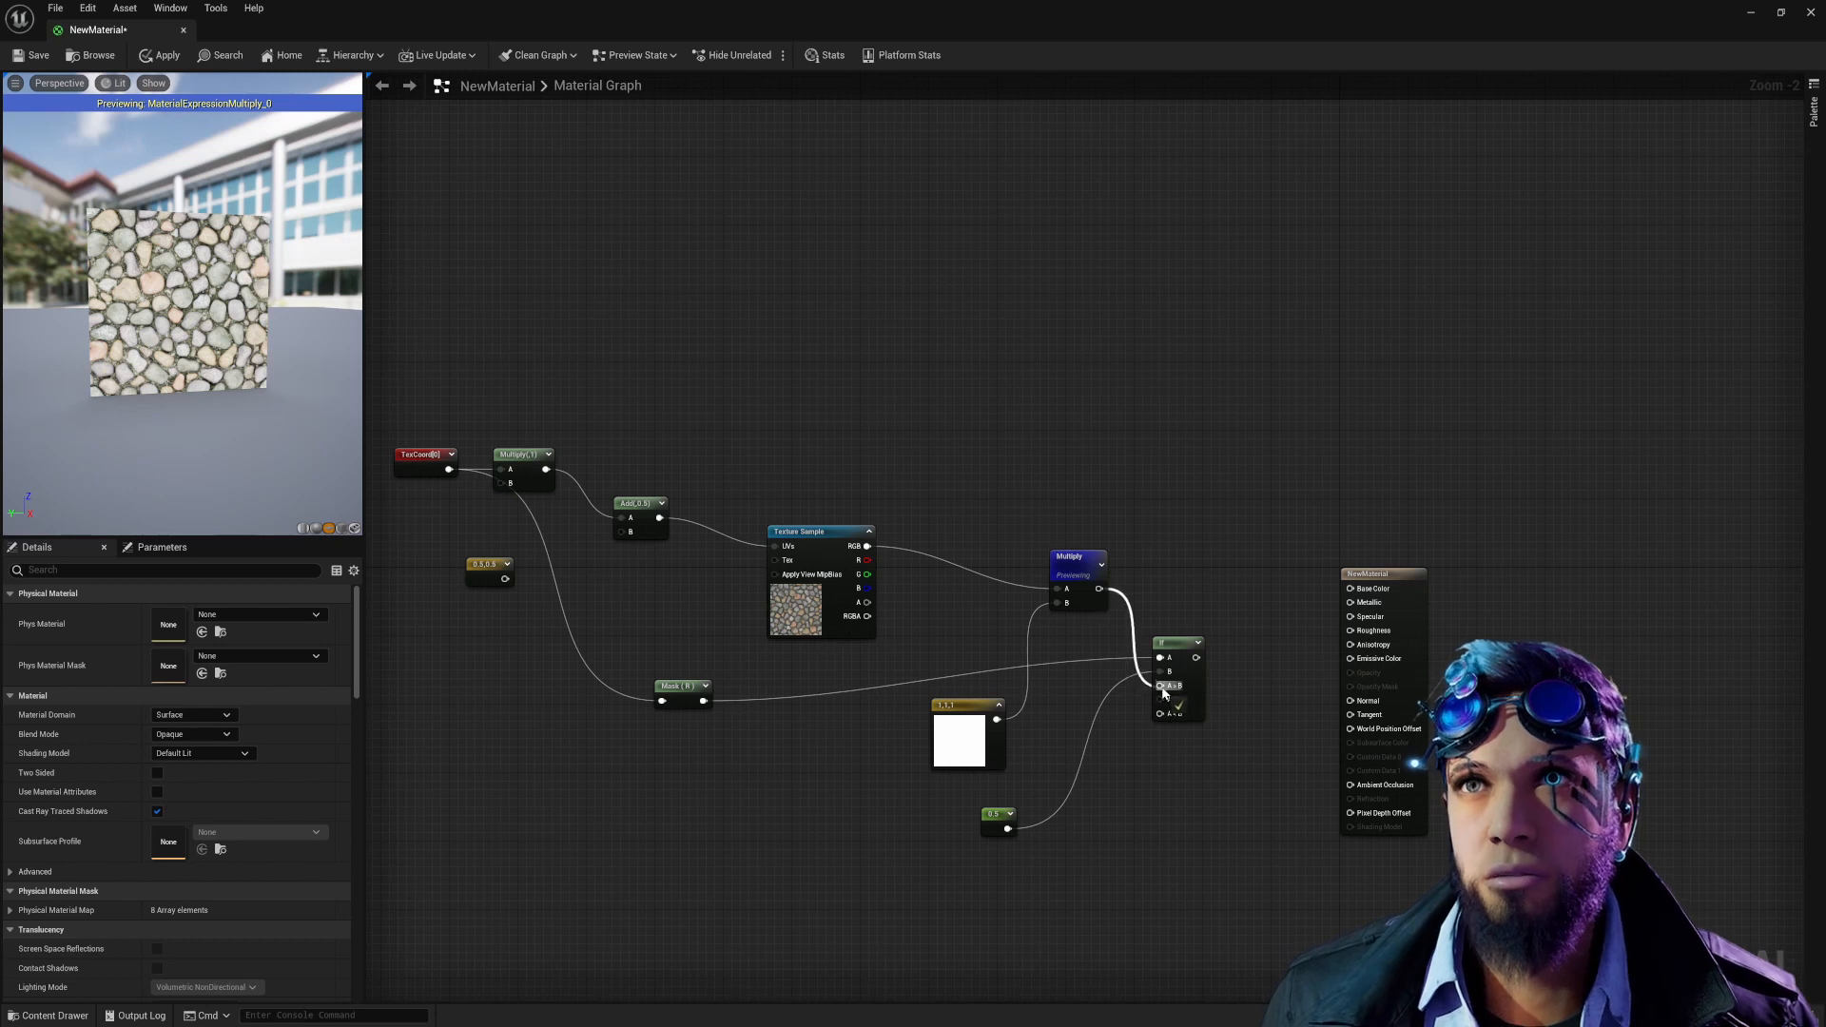
{"action": "left_click_drag", "start_coordinate": [873, 563], "coordinate": [1168, 704]}
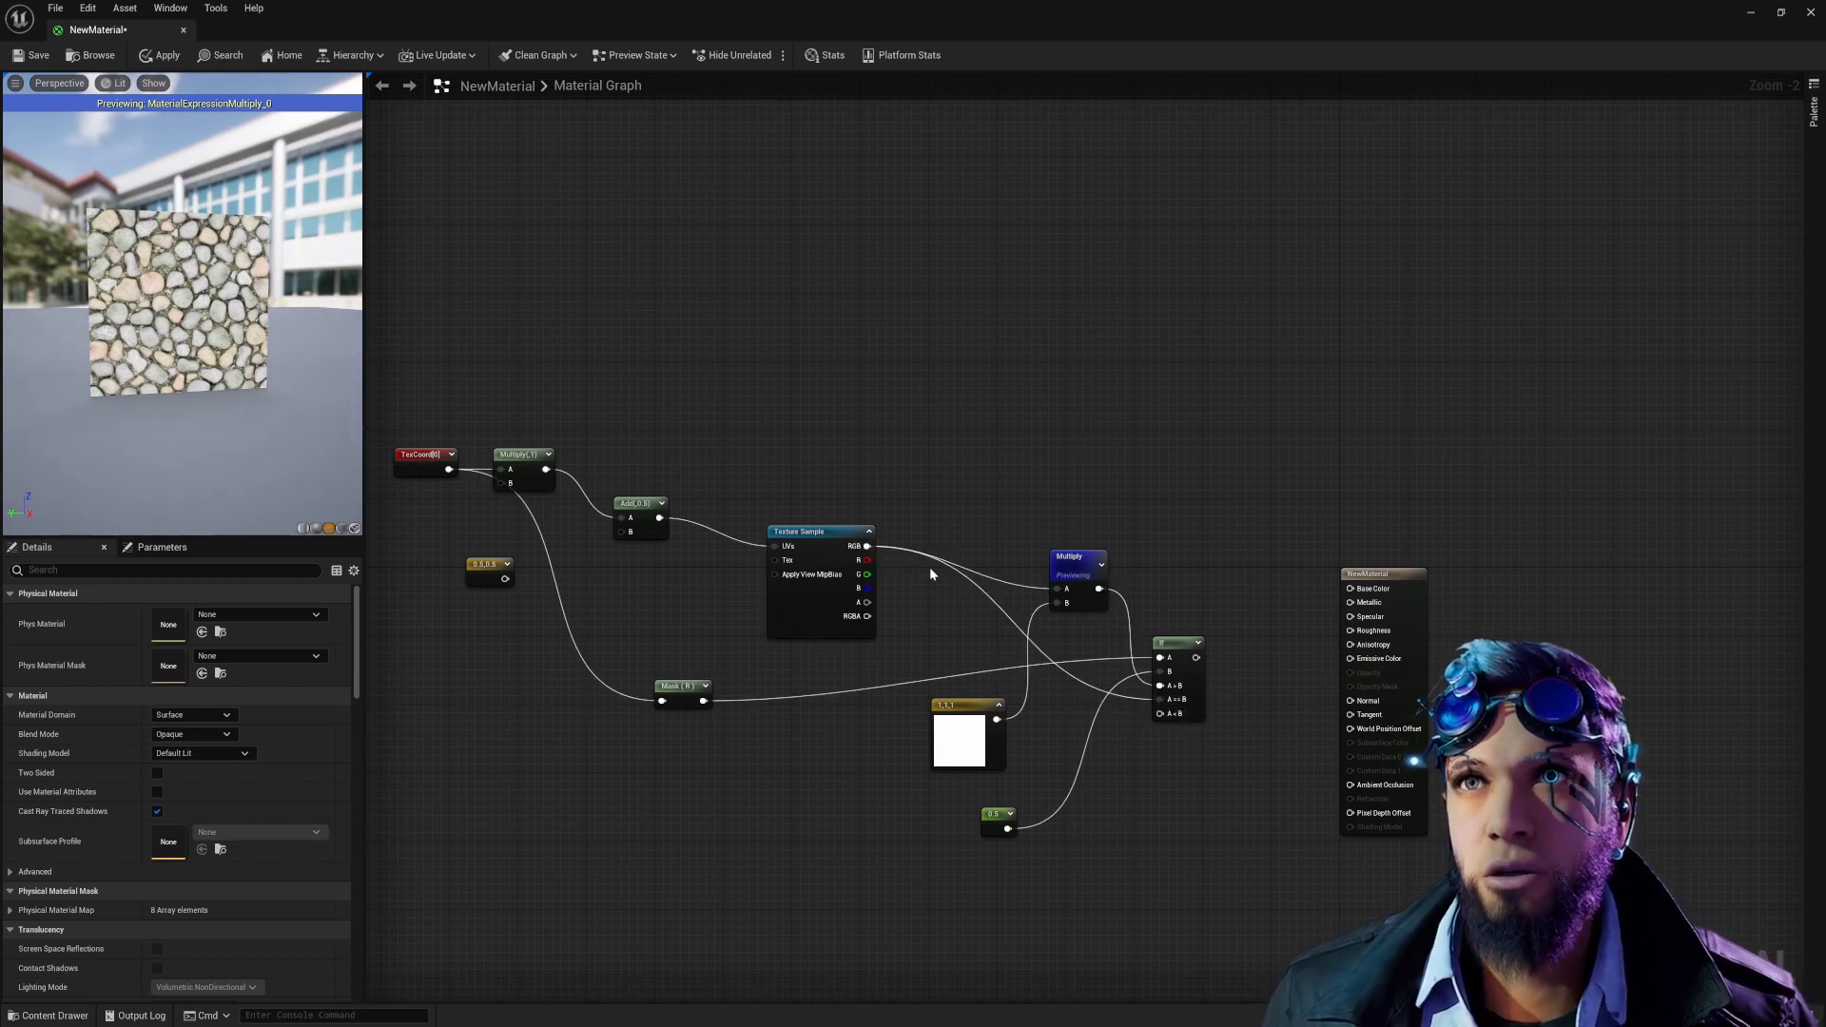
{"action": "left_click_drag", "start_coordinate": [867, 547], "coordinate": [1159, 713]}
Change the white color constant to saturated magenta with R 1.0, G 0.0 and B about 0.491.
{"action": "left_click", "coordinate": [965, 737]}
{"action": "left_click", "coordinate": [161, 616]}
{"action": "left_click_drag", "start_coordinate": [285, 721], "coordinate": [328, 694]}
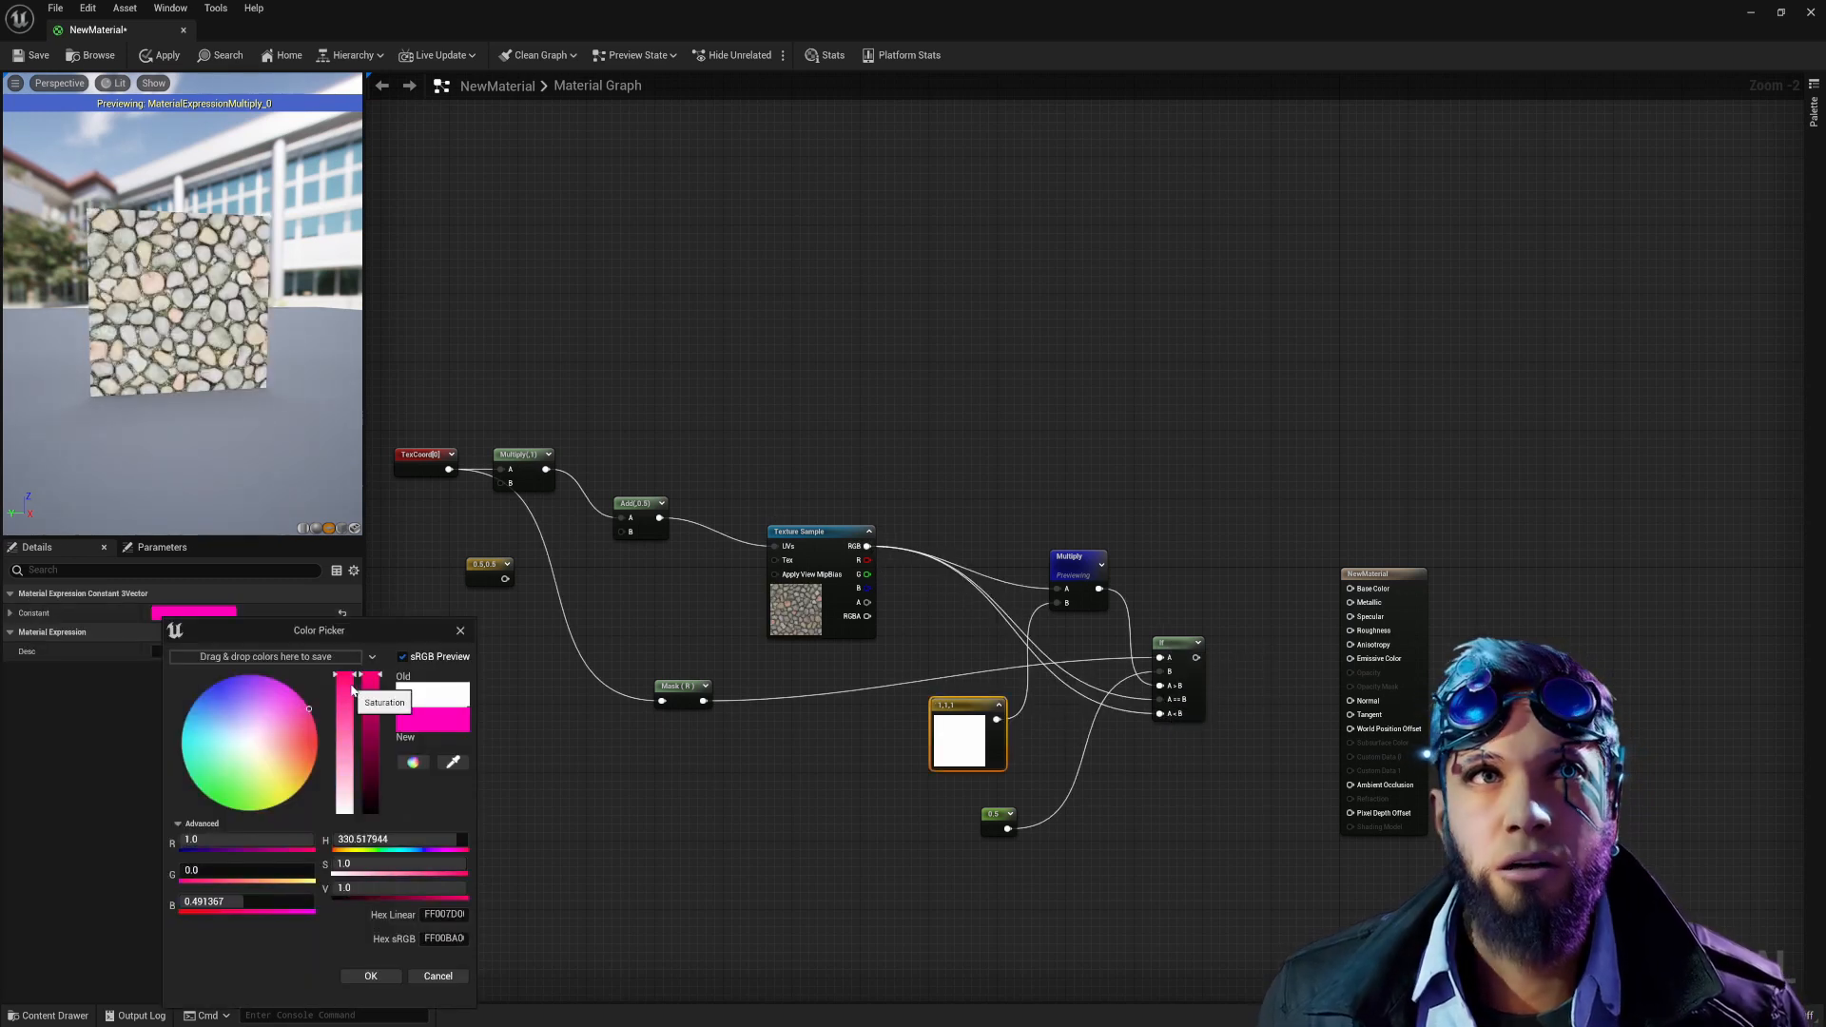
{"action": "left_click", "coordinate": [386, 972]}
Preview the If node's output on the plane and turn the preview to inspect the split.
{"action": "right_click", "coordinate": [1179, 644]}
{"action": "left_click", "coordinate": [1242, 673]}
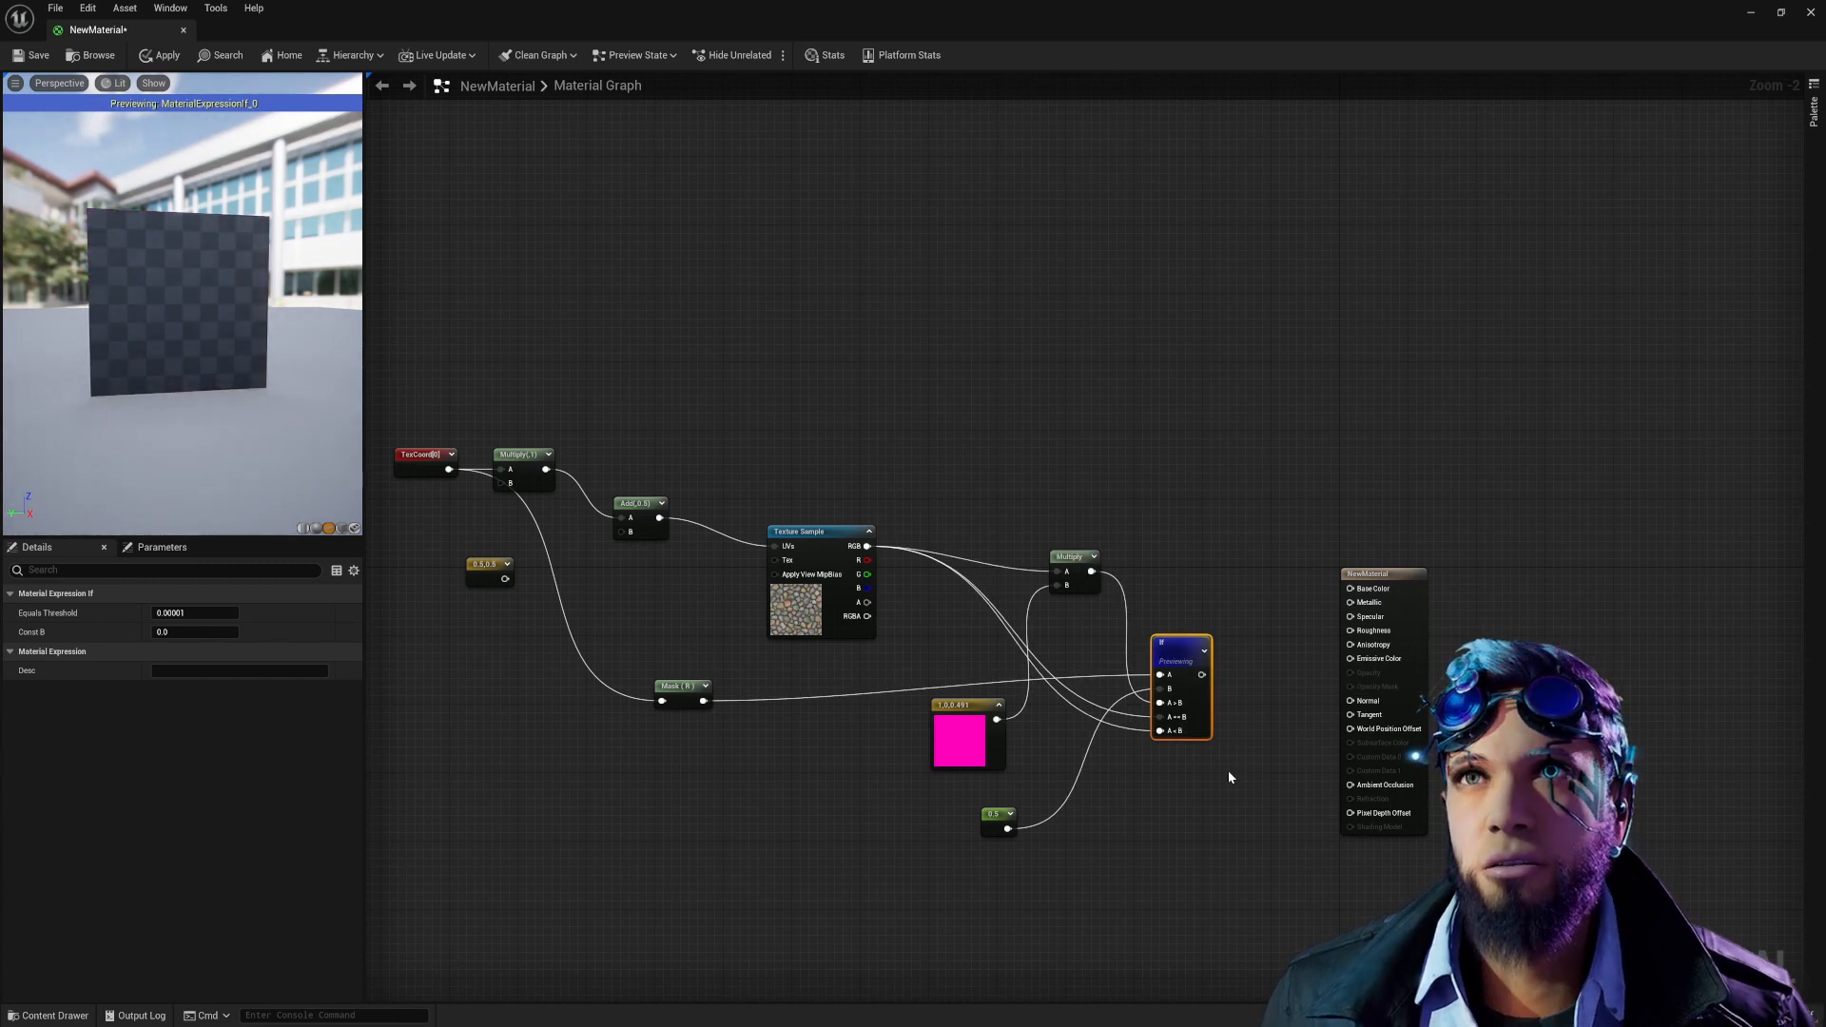
{"action": "left_click_drag", "start_coordinate": [218, 249], "coordinate": [249, 249]}
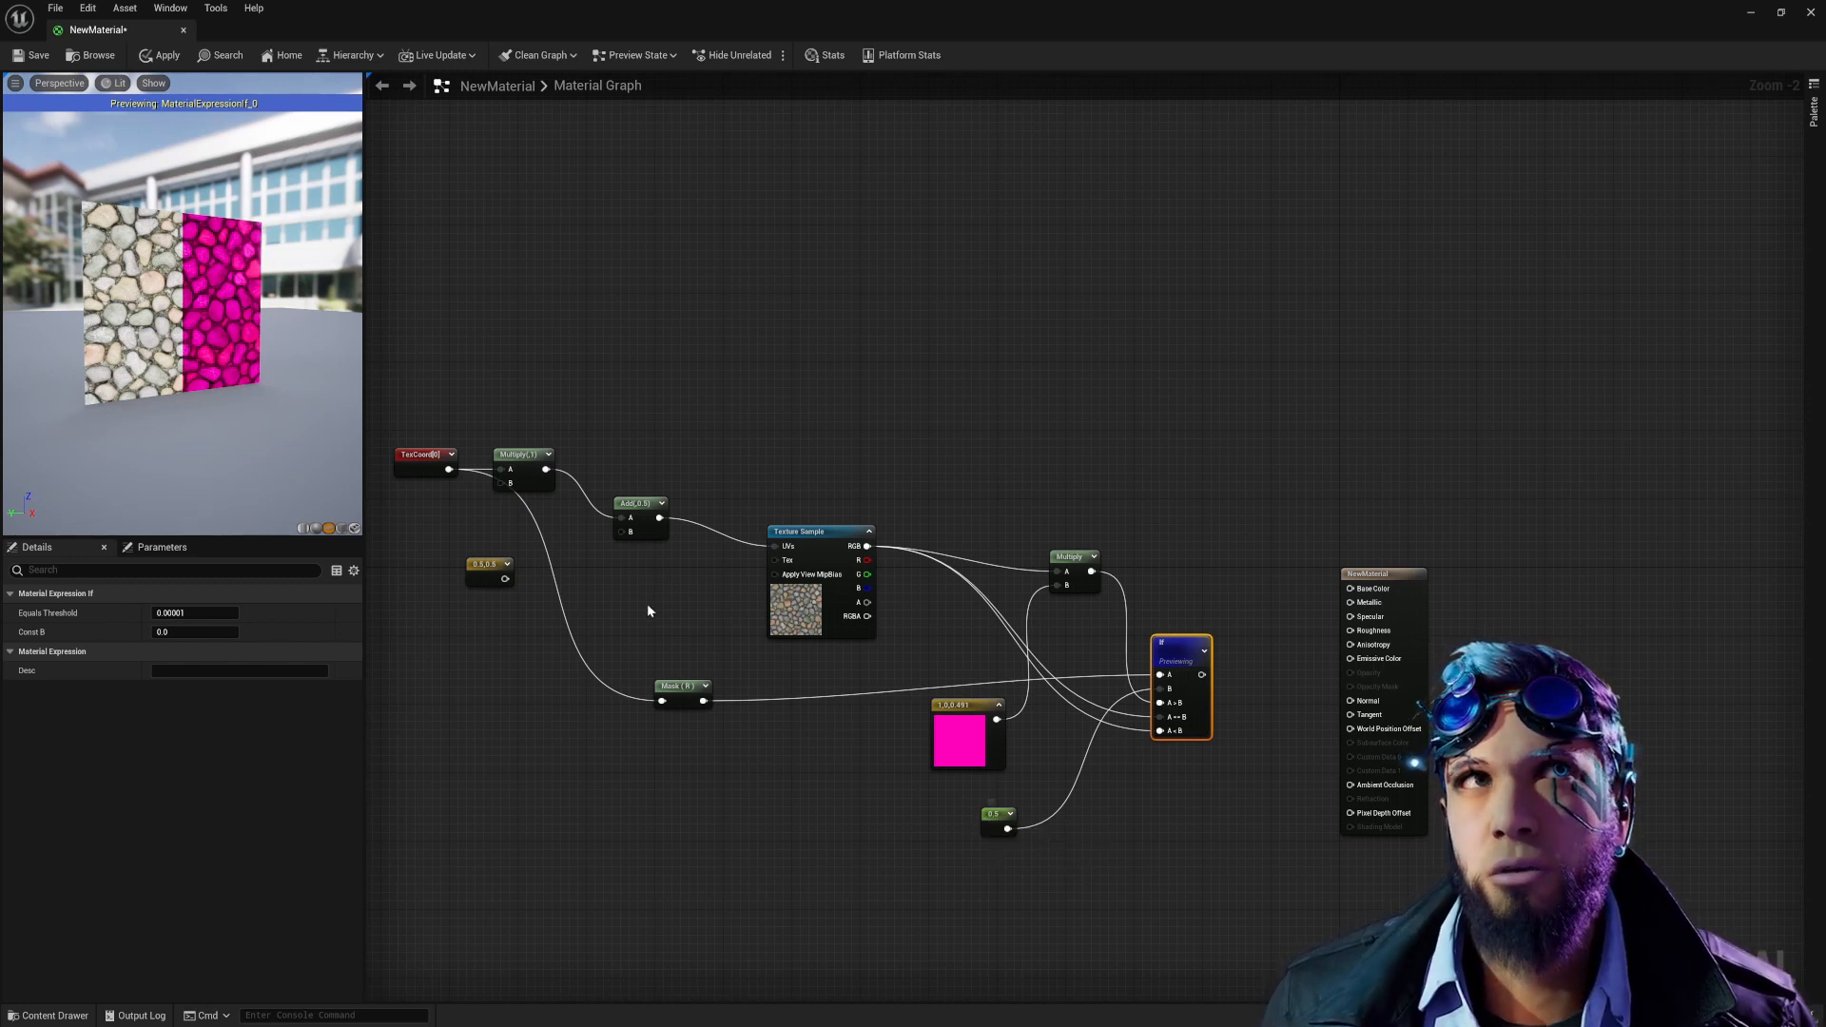
{"action": "left_click_drag", "start_coordinate": [595, 587], "coordinate": [596, 589]}
{"action": "scroll", "coordinate": [919, 653], "scroll_direction": "down", "scroll_amount": 1}
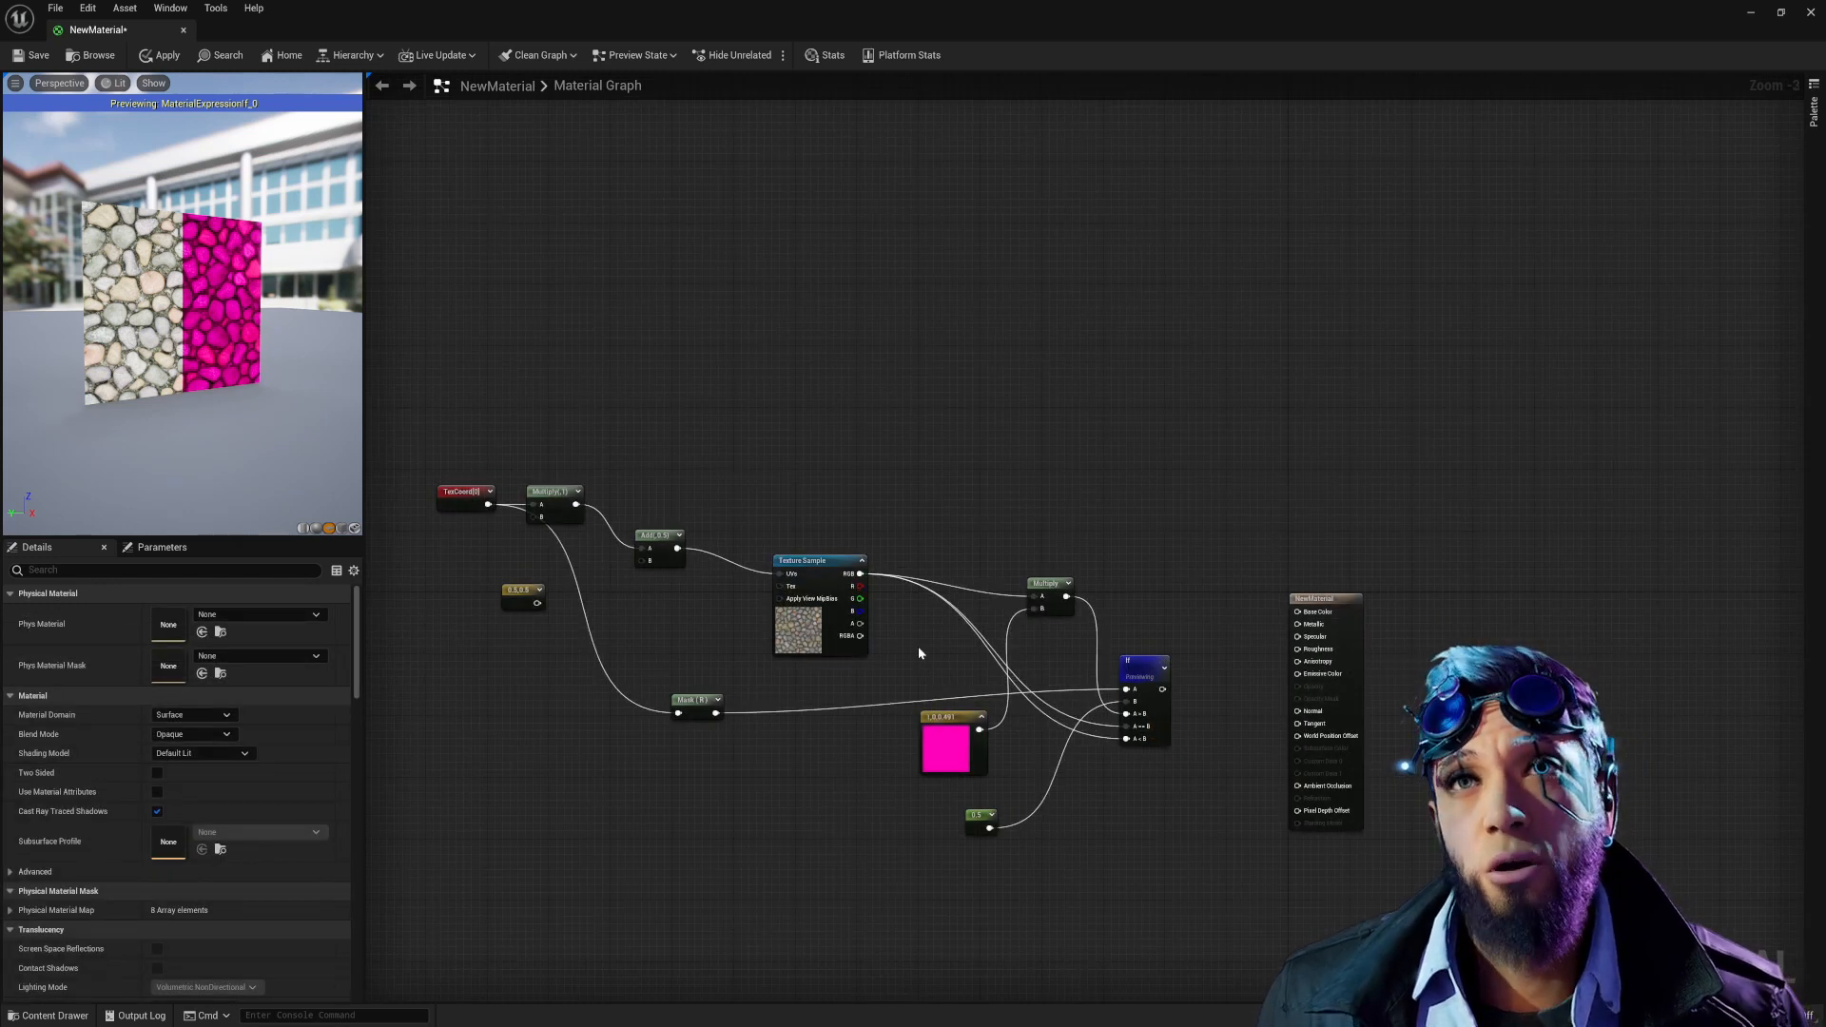